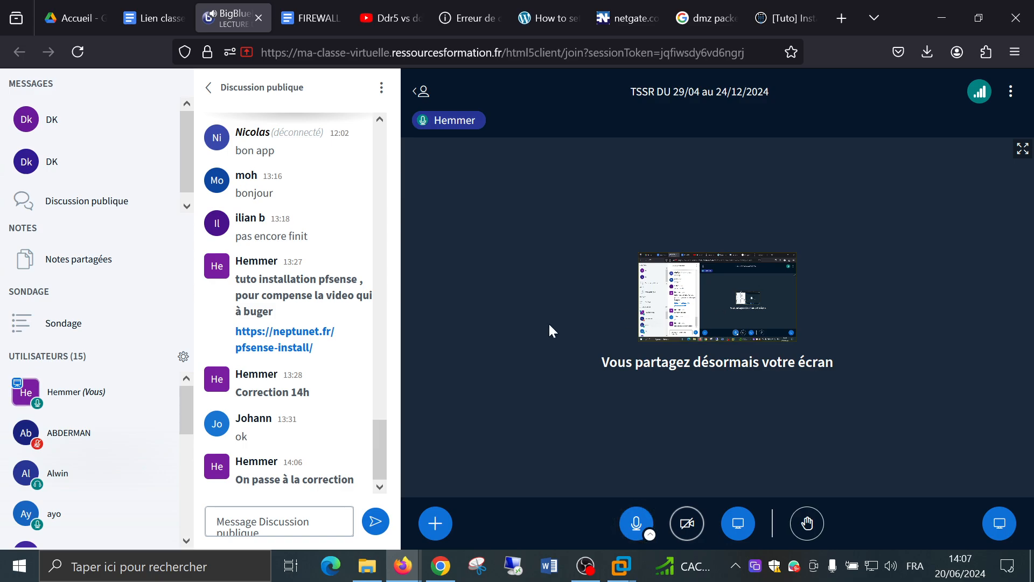
On Win10-NAT, close the cmd, Connexions réseau, Réseau and Paramètres windows
scroll(83, 436, down, 3)
scroll(119, 428, down, 3)
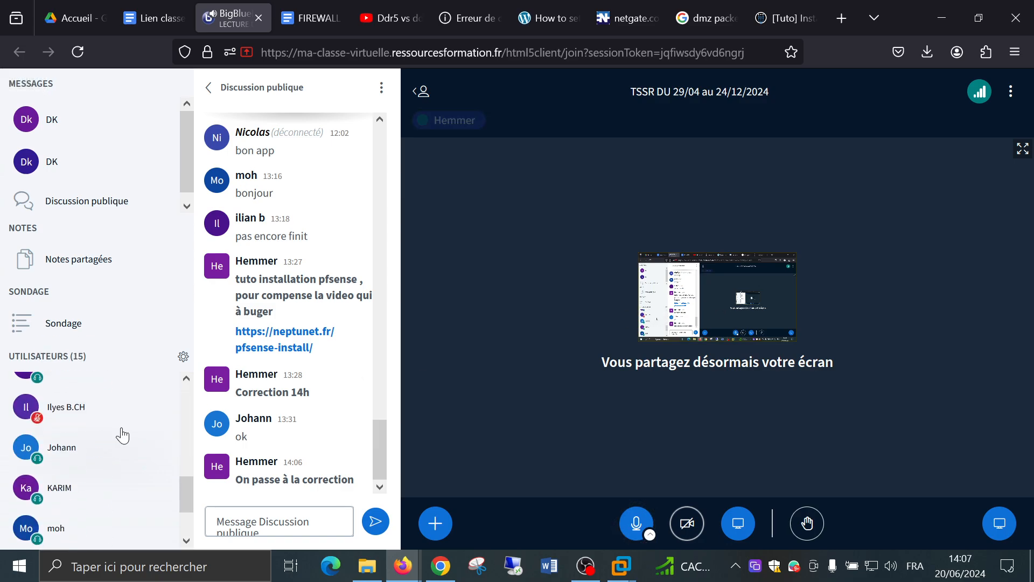
scroll(120, 427, up, 3)
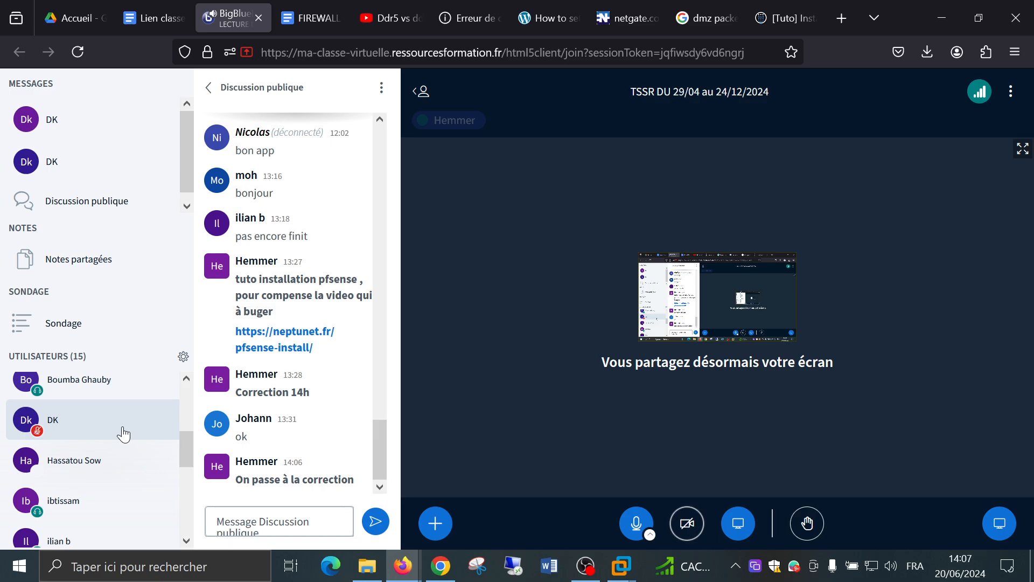
scroll(125, 431, down, 5)
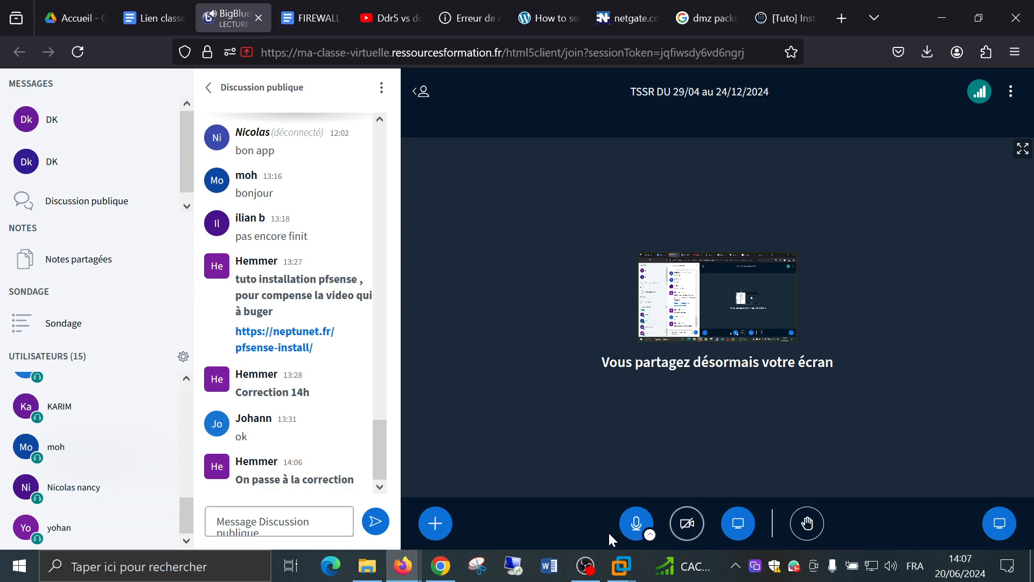
mouse_move(623, 572)
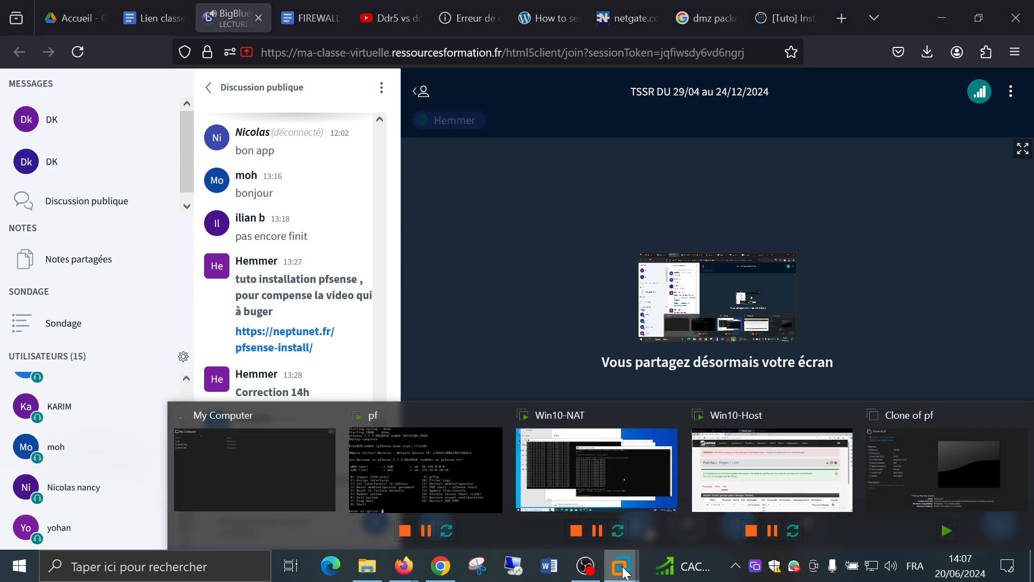
click(596, 468)
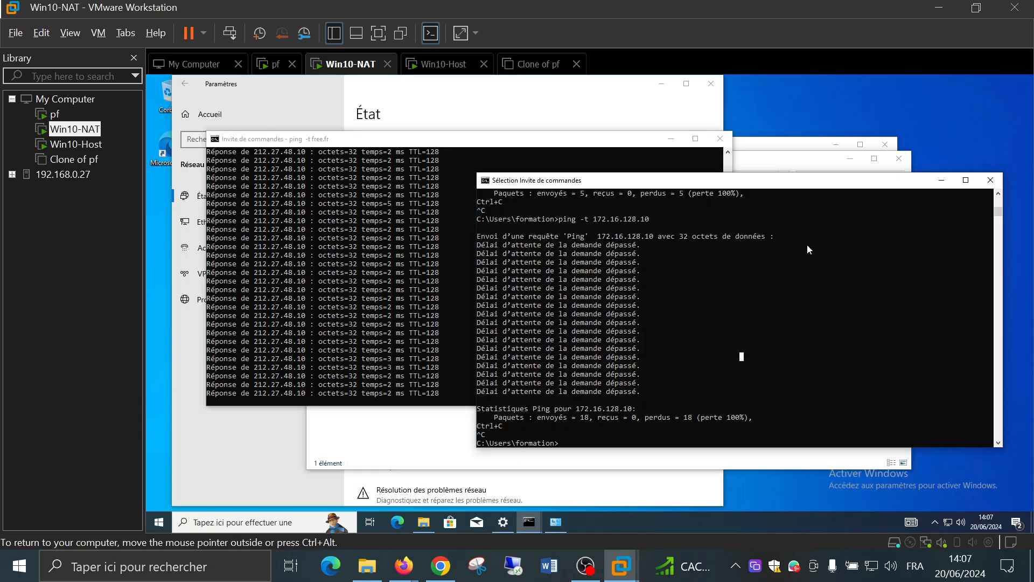
click(990, 181)
click(720, 138)
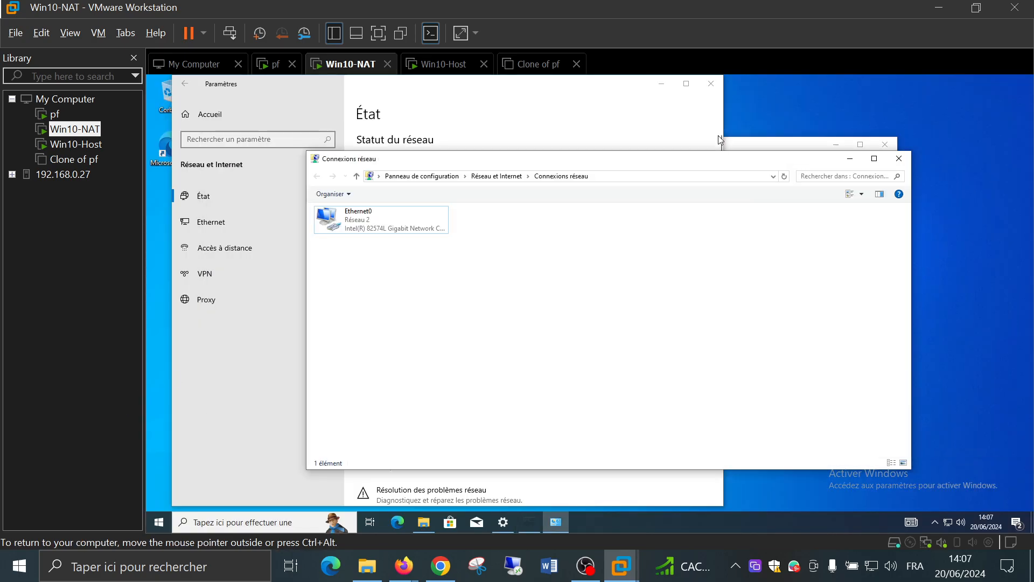
click(899, 158)
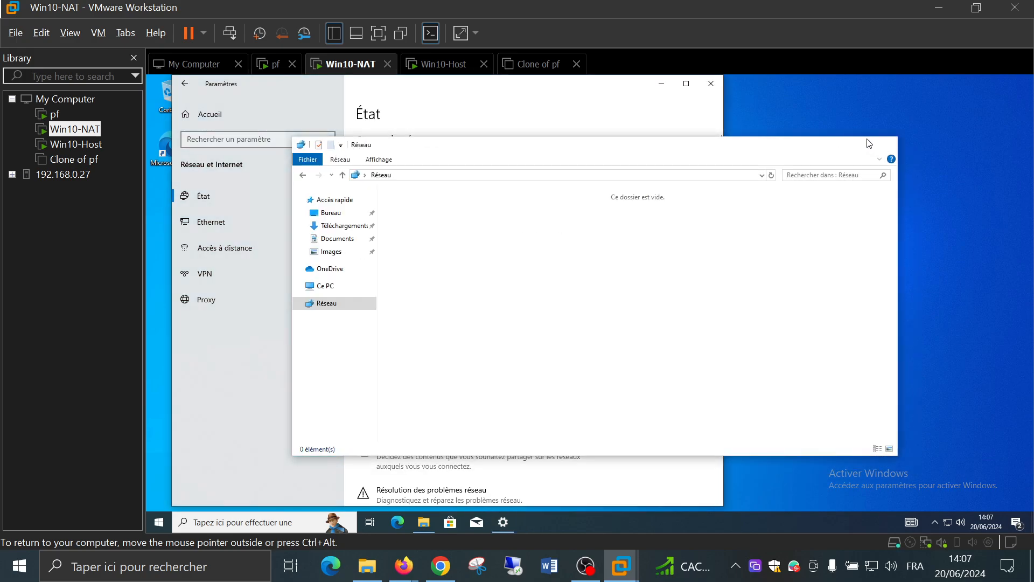
click(885, 144)
click(707, 84)
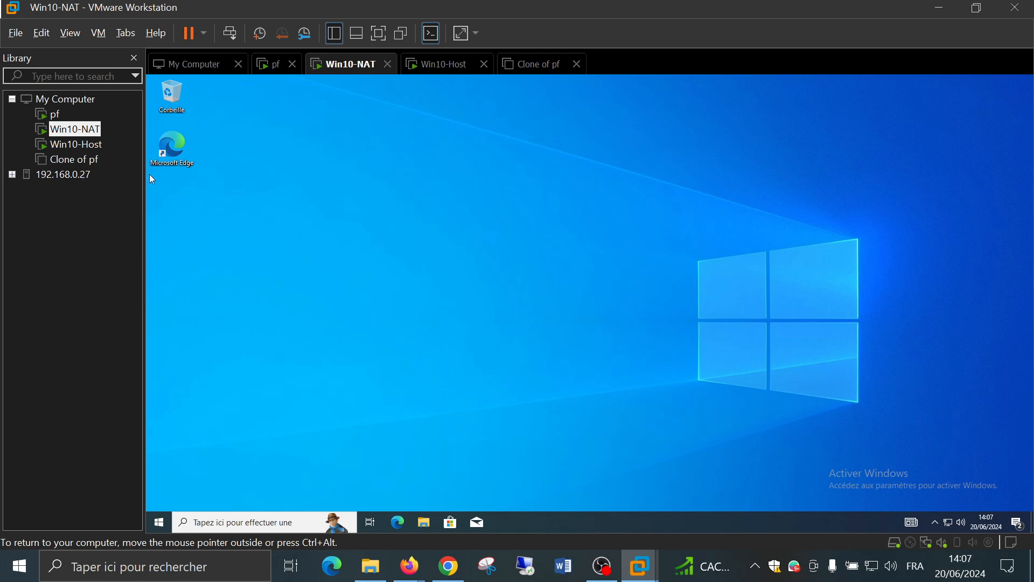
On Win10-Host, close the Edge pfSense rules page, command prompt and Explorer windows
click(78, 144)
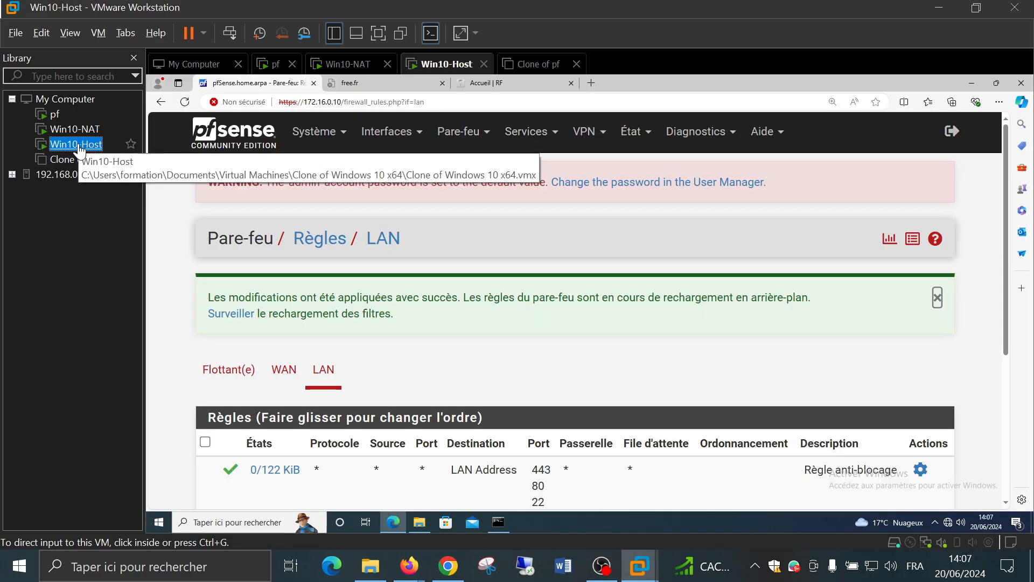
click(1021, 86)
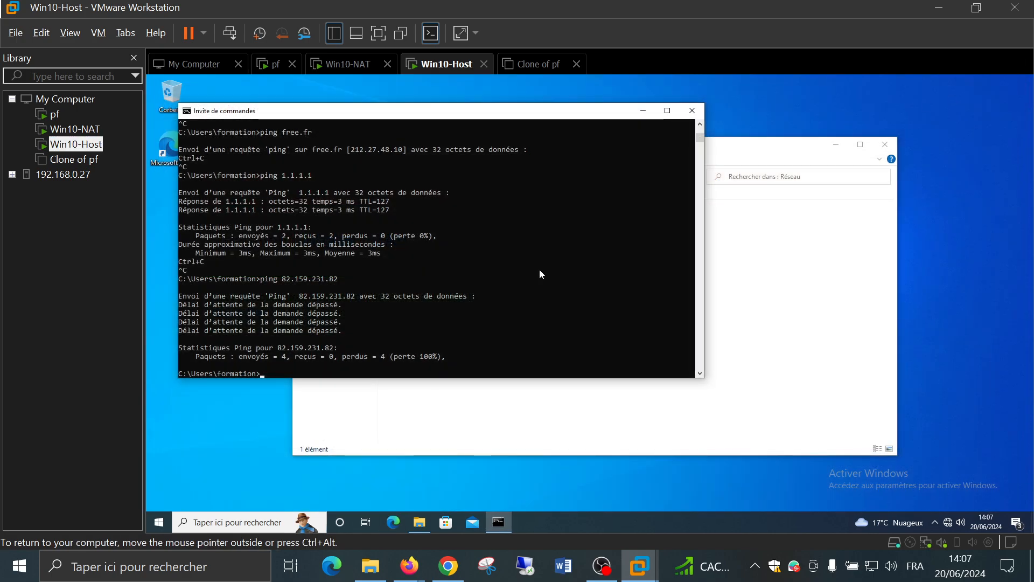
click(699, 115)
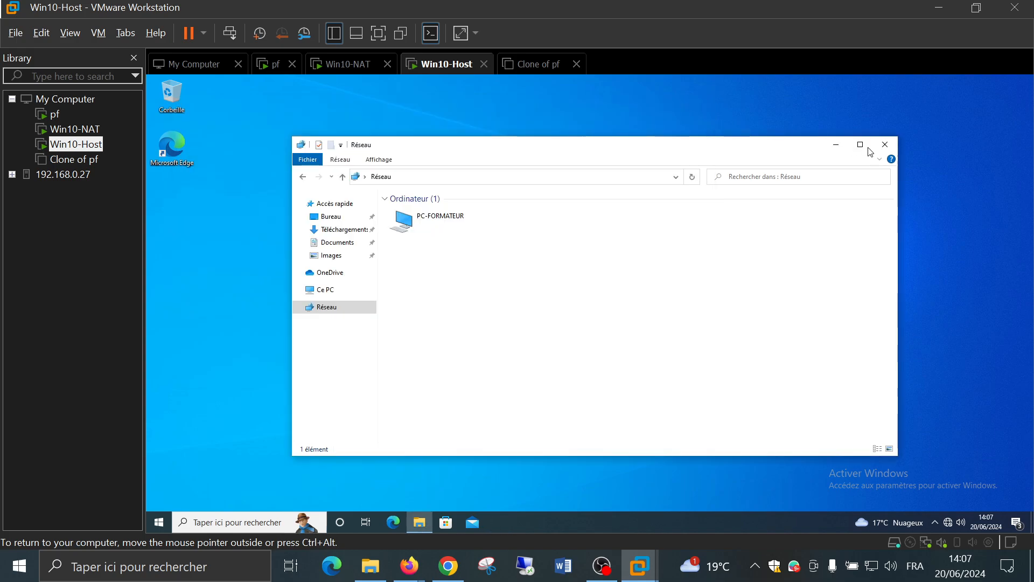
click(890, 146)
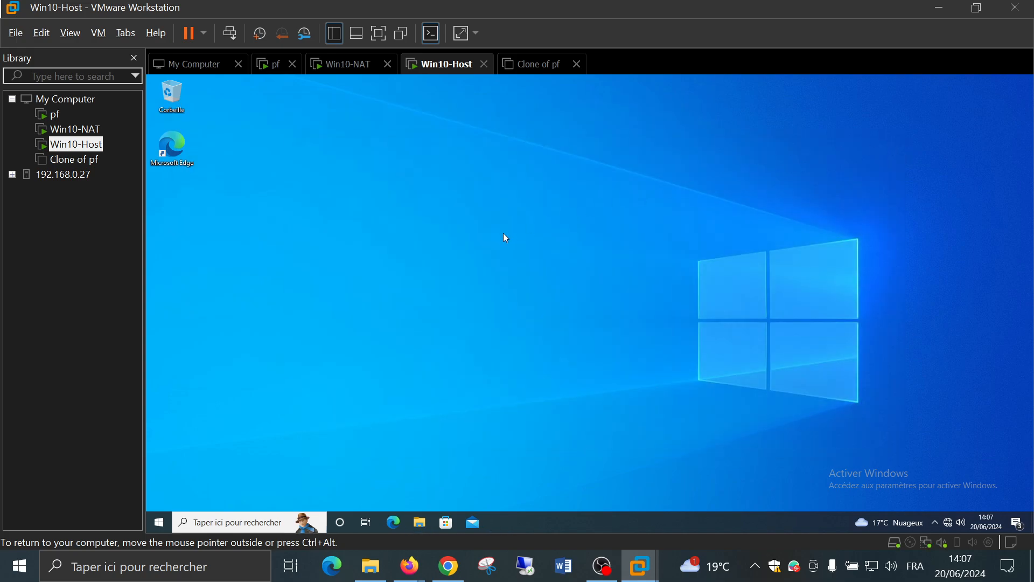
click(55, 117)
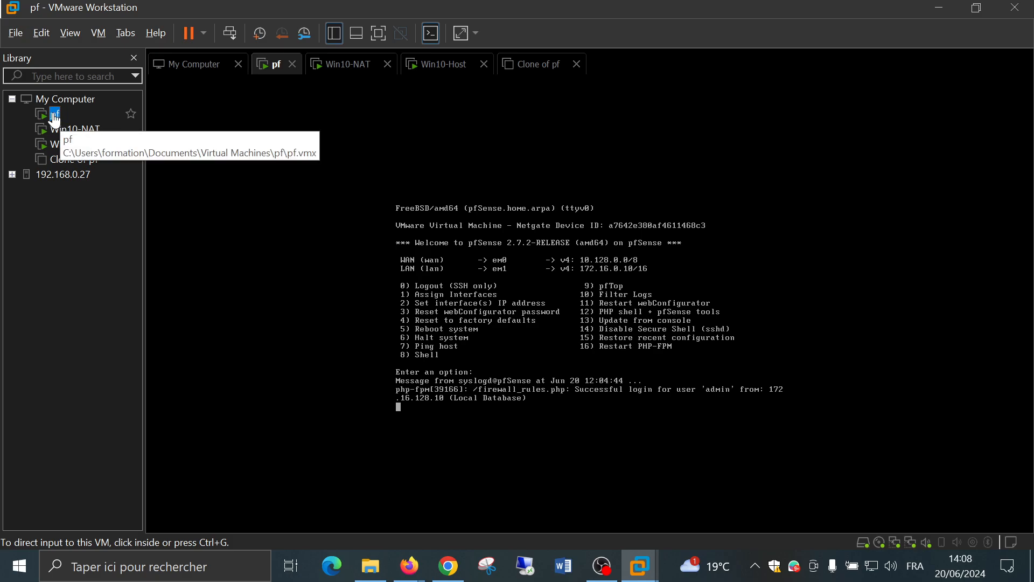
click(84, 150)
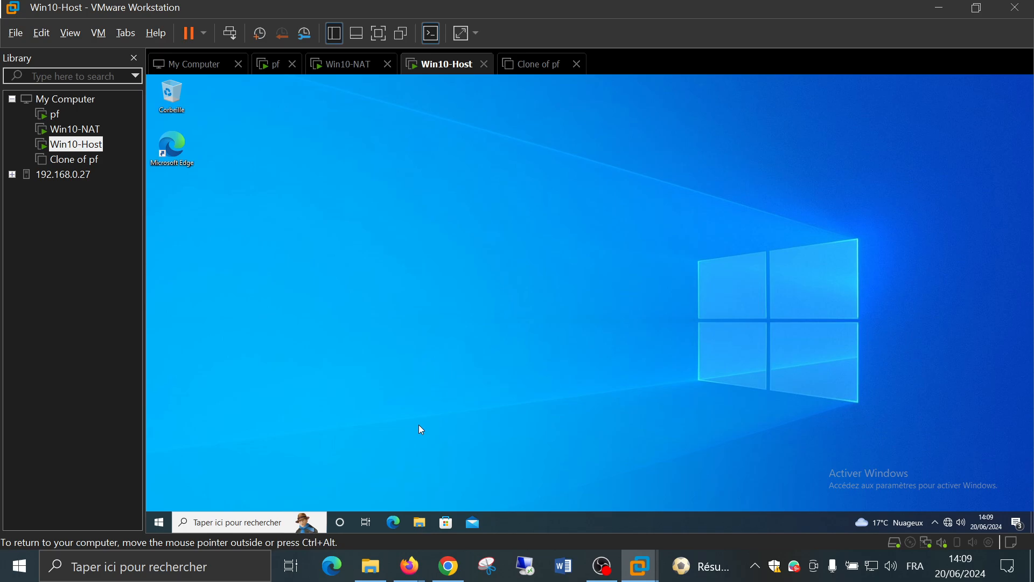
click(604, 573)
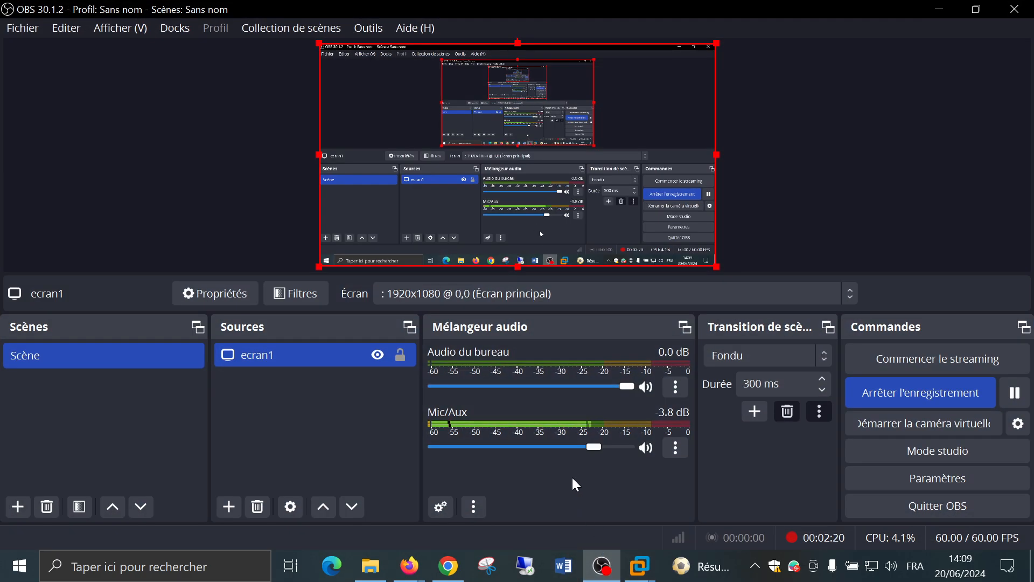
click(602, 565)
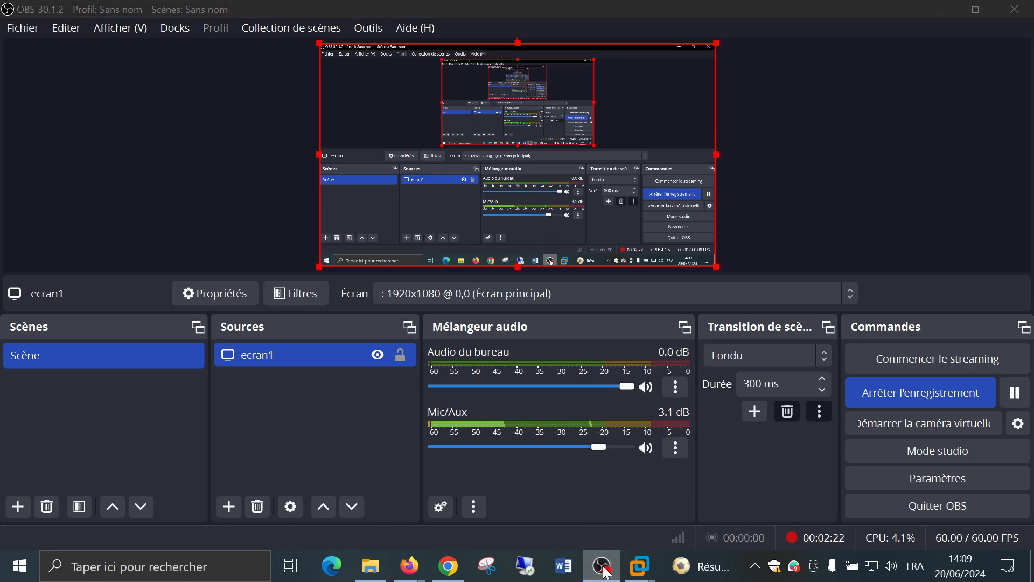
mouse_move(409, 565)
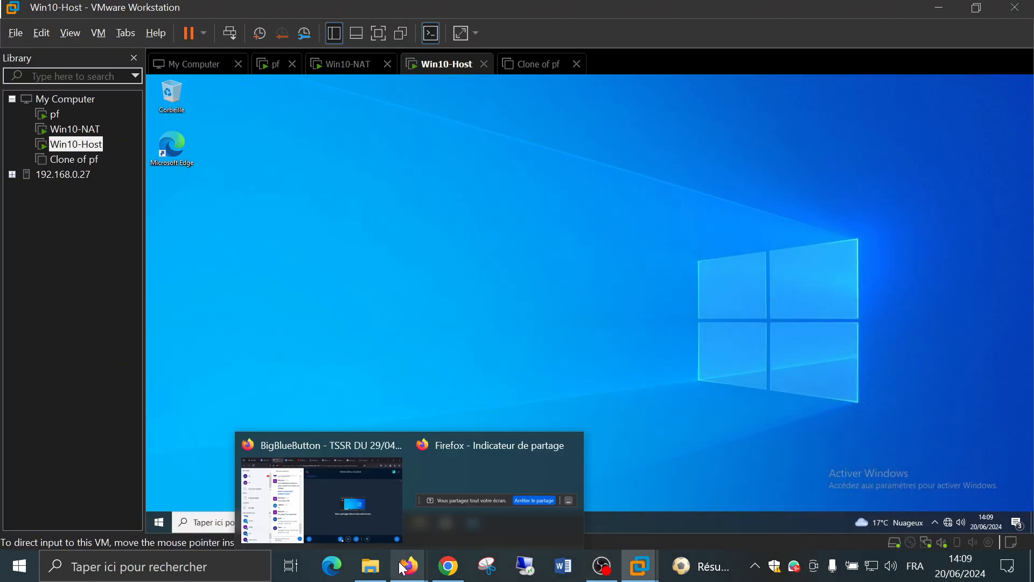
click(357, 505)
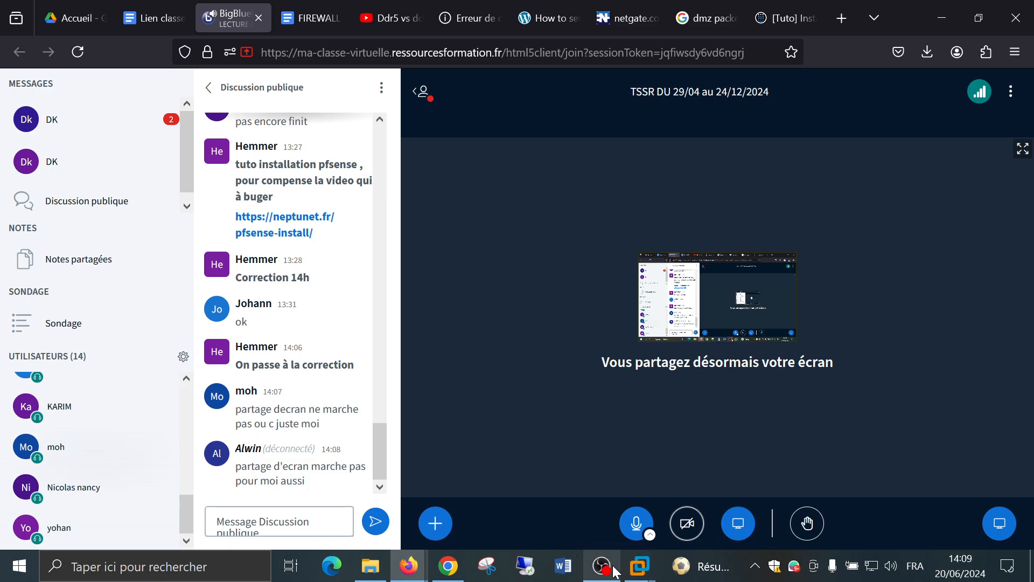
mouse_move(608, 570)
click(599, 503)
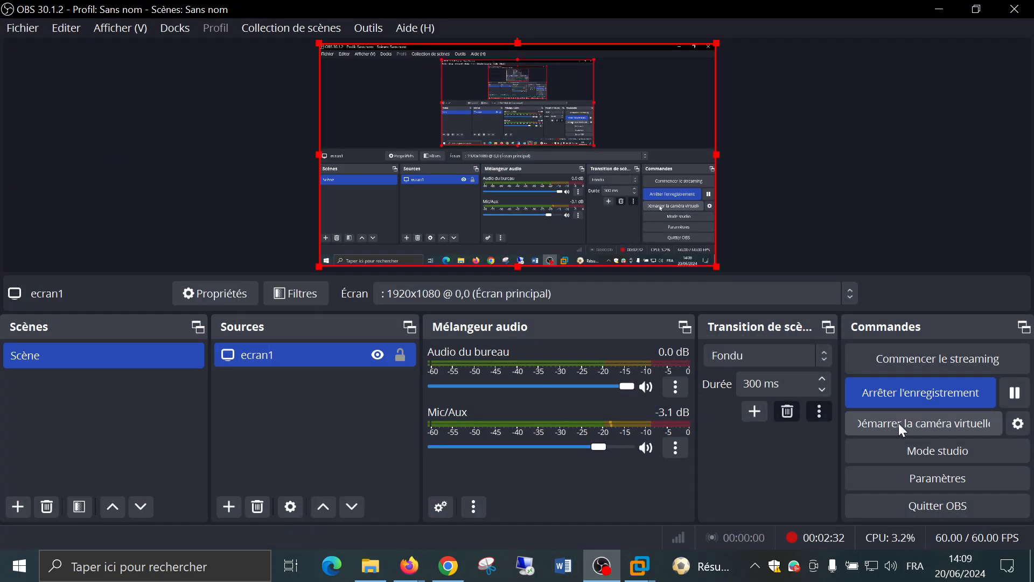
click(932, 5)
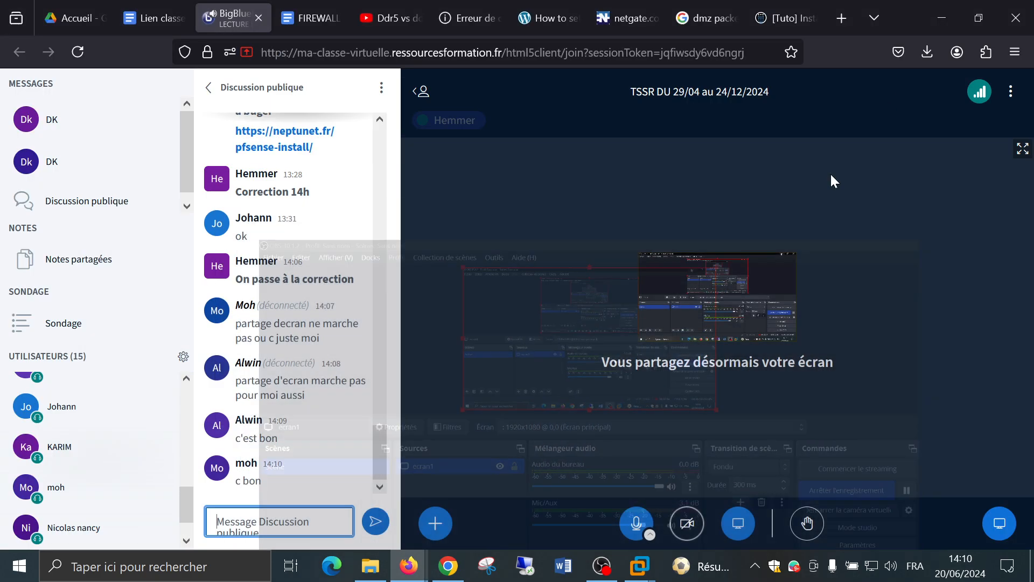
mouse_move(644, 570)
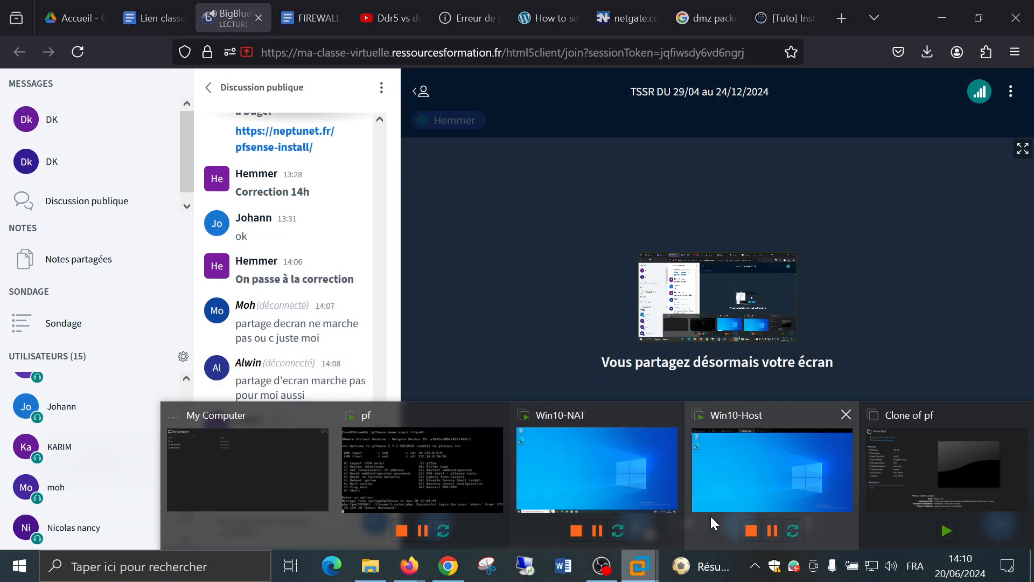
click(723, 483)
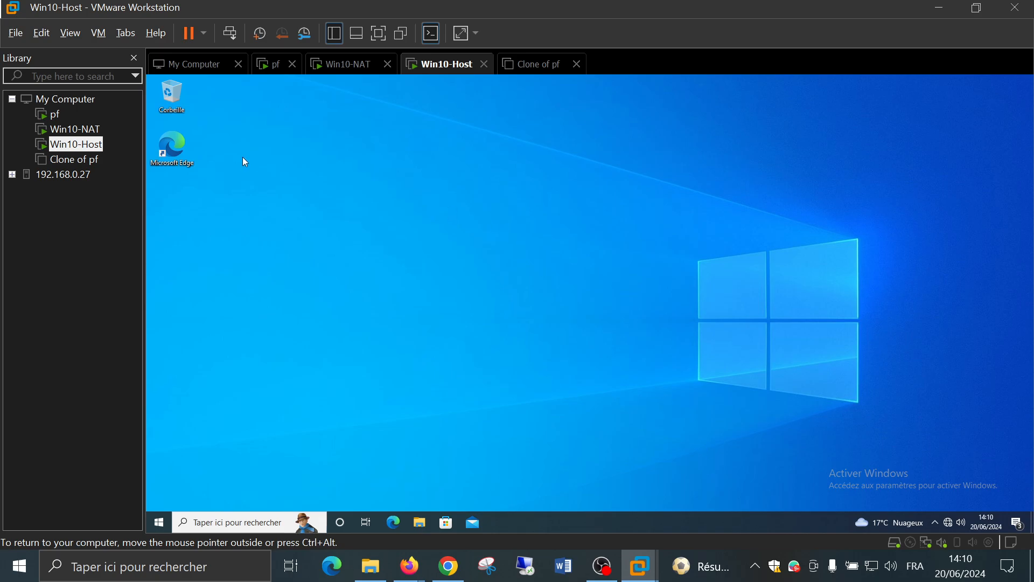
Launch Edge in Win10-Host and enter the address 172.16.0.10
double_click(179, 147)
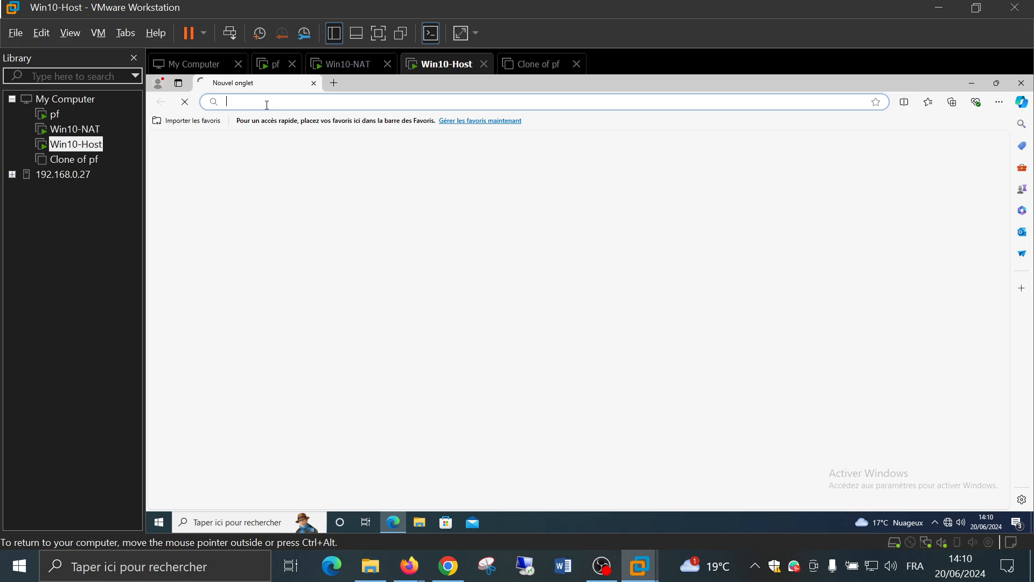
text(172.16.)
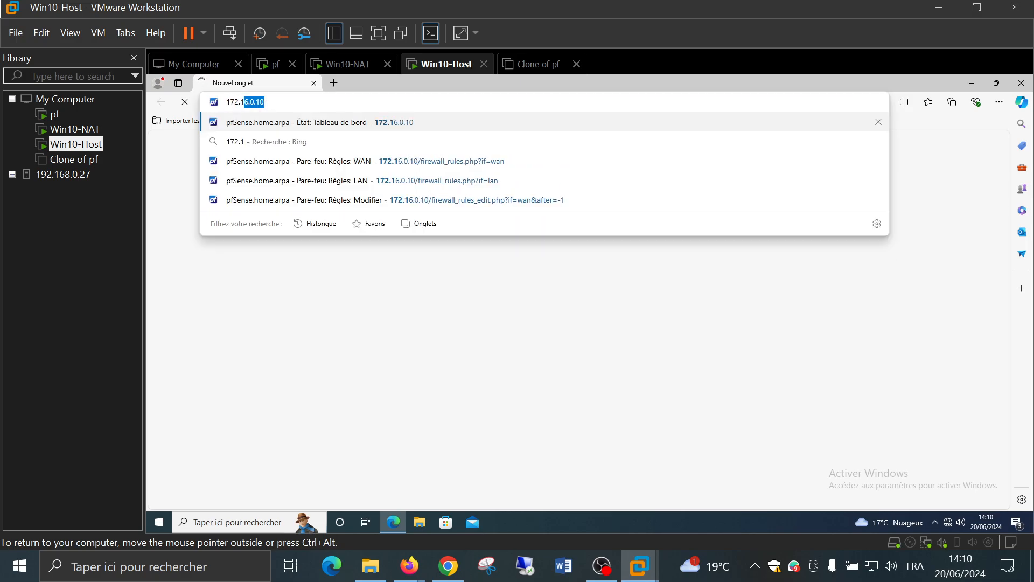
text(0.10)
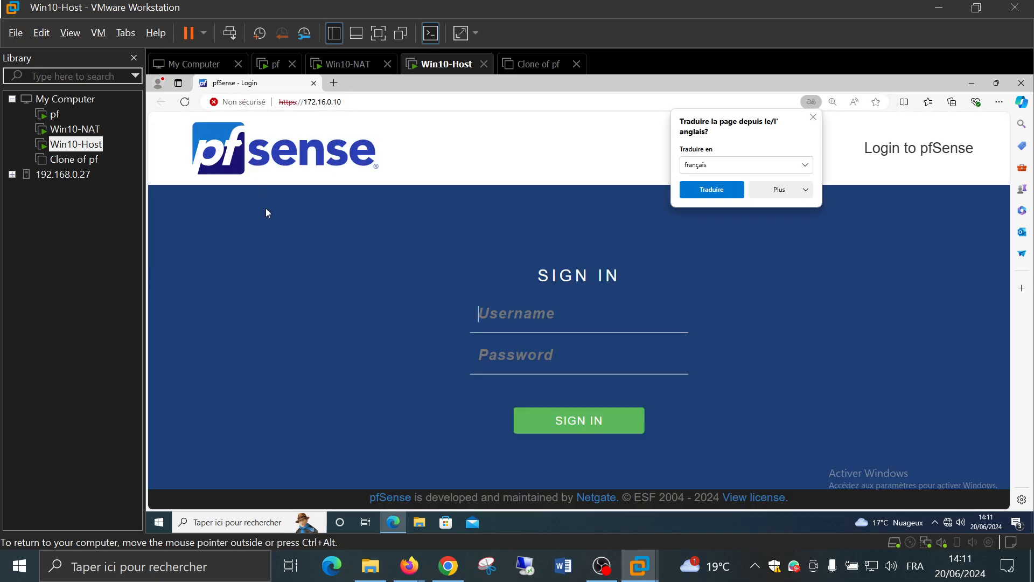
Dismiss the translate offer and sign in to pfSense as admin with the account password
click(811, 124)
click(559, 312)
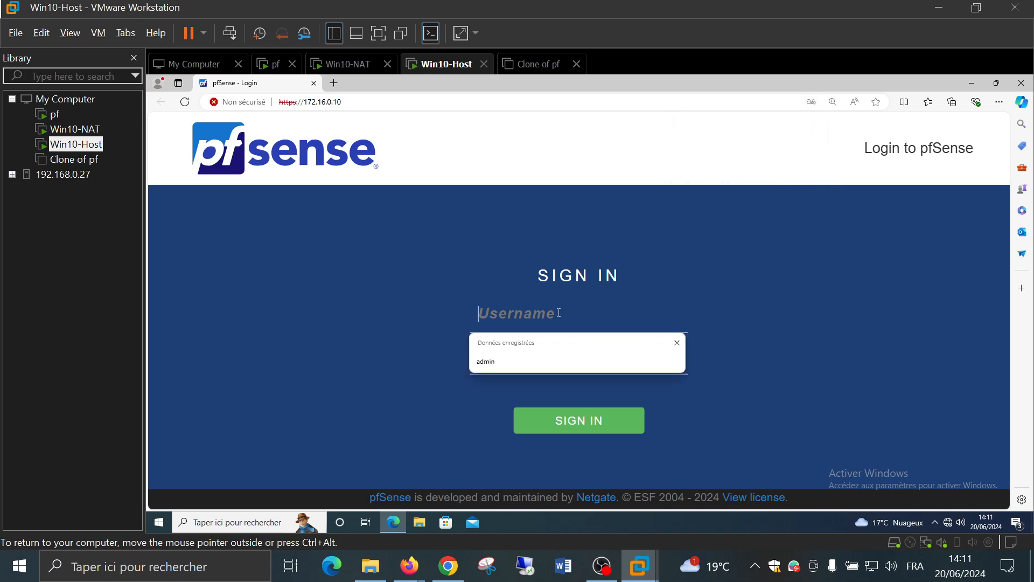
text(adm)
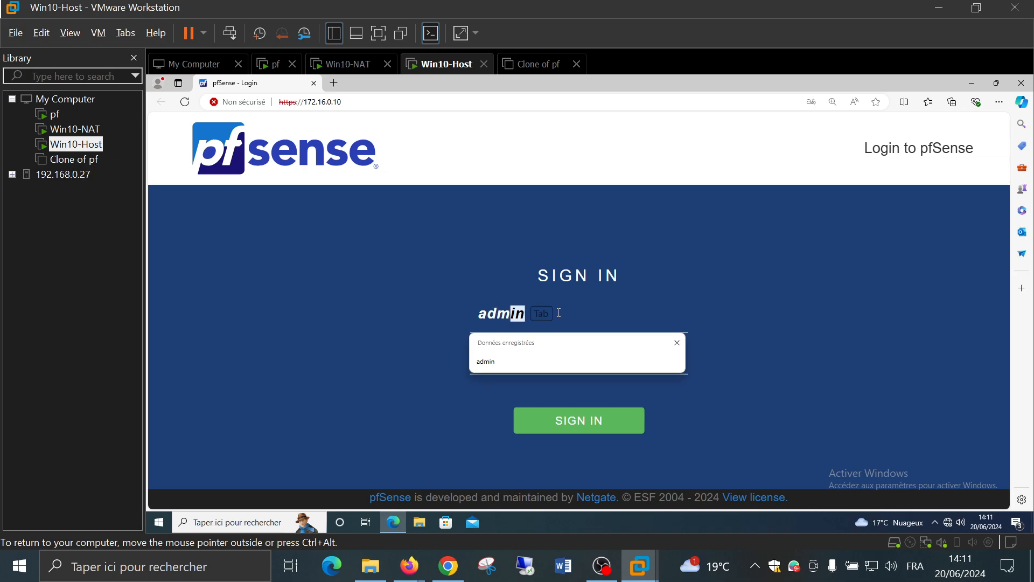
key(Tab)
text(••••)
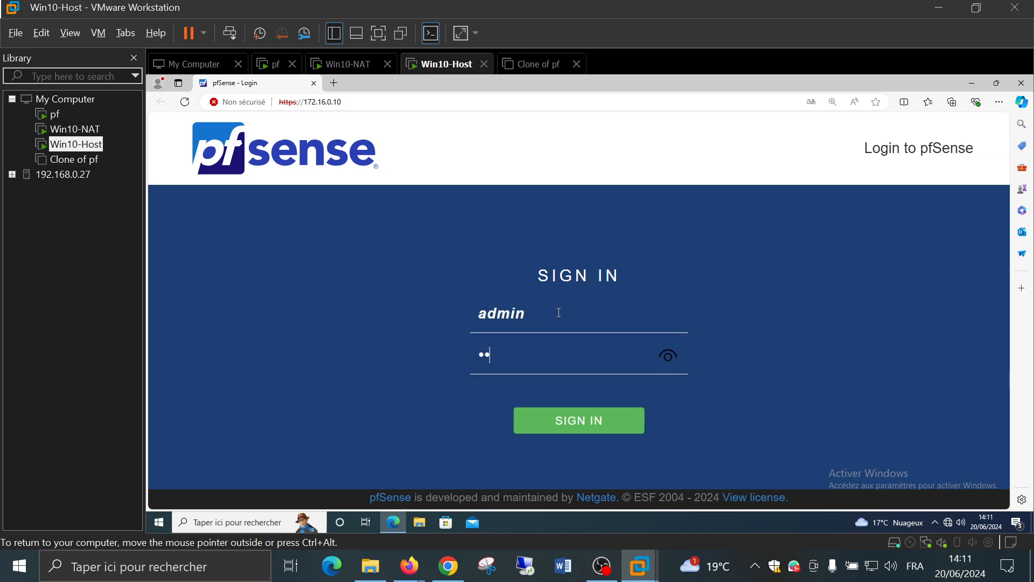
text(•••)
key(Return)
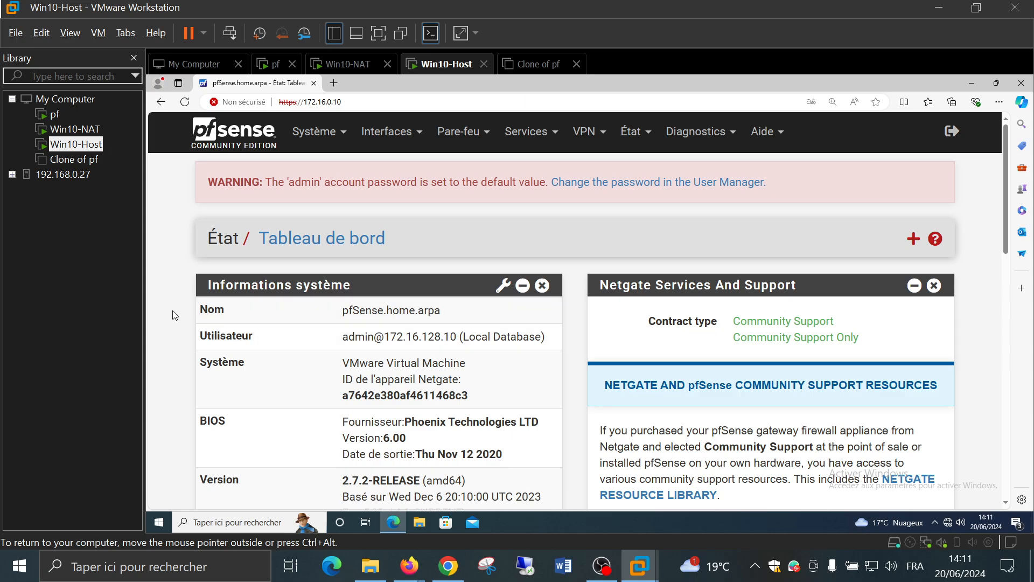
Review the pfSense dashboard status, then open the Système menu
scroll(169, 306, down, 6)
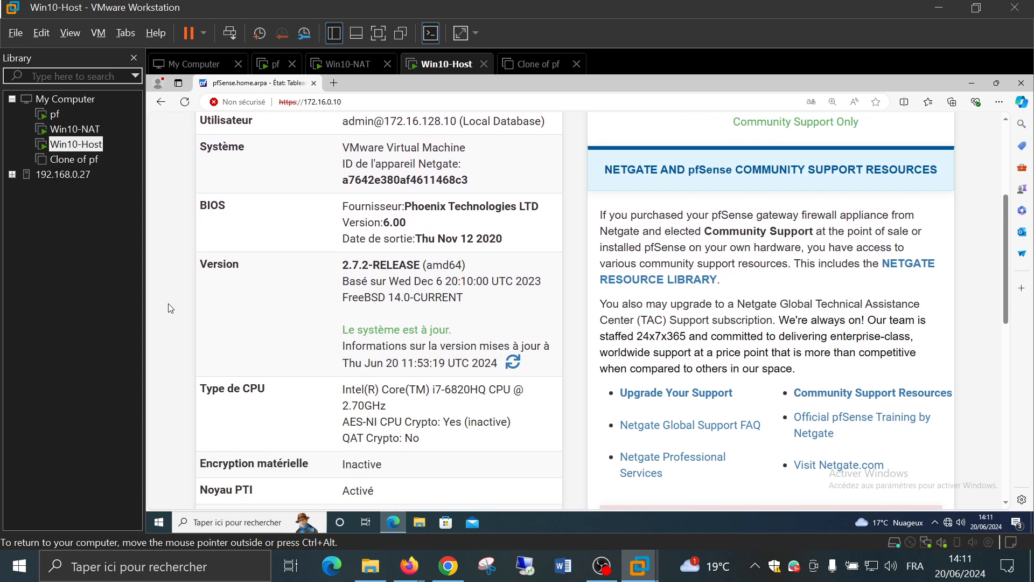
scroll(170, 308, down, 1)
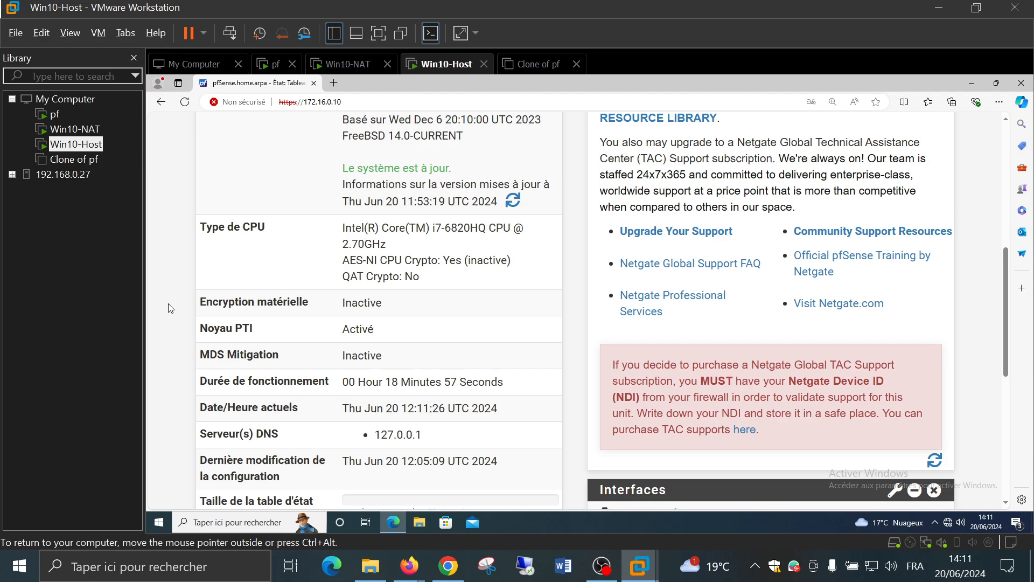
scroll(171, 308, down, 5)
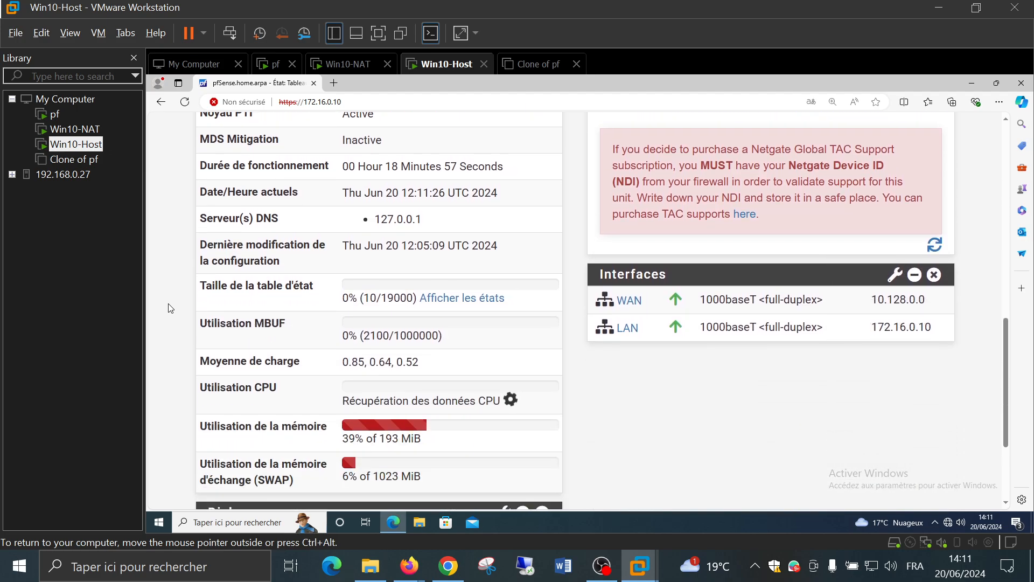
scroll(170, 308, down, 1)
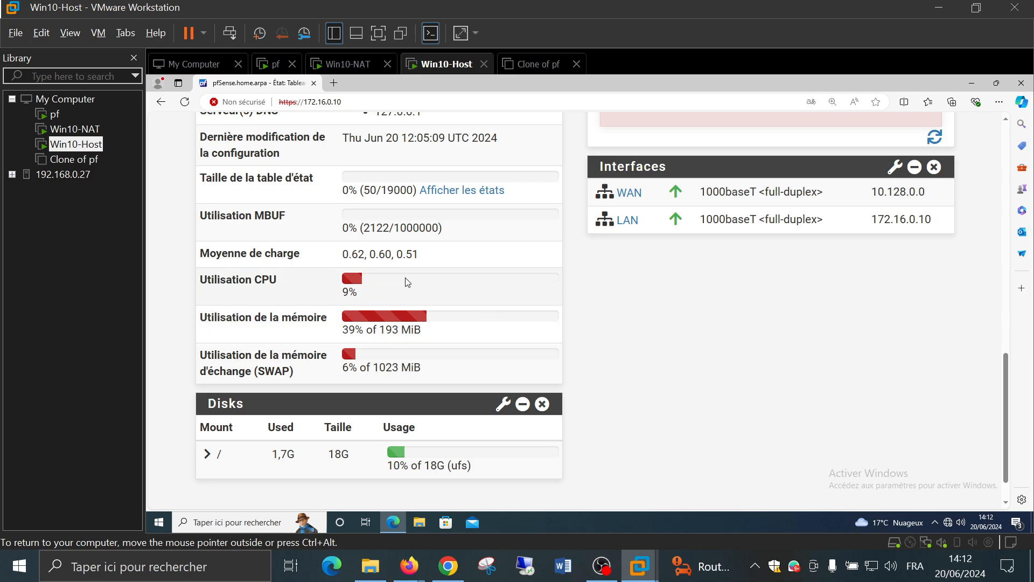
scroll(345, 275, up, 7)
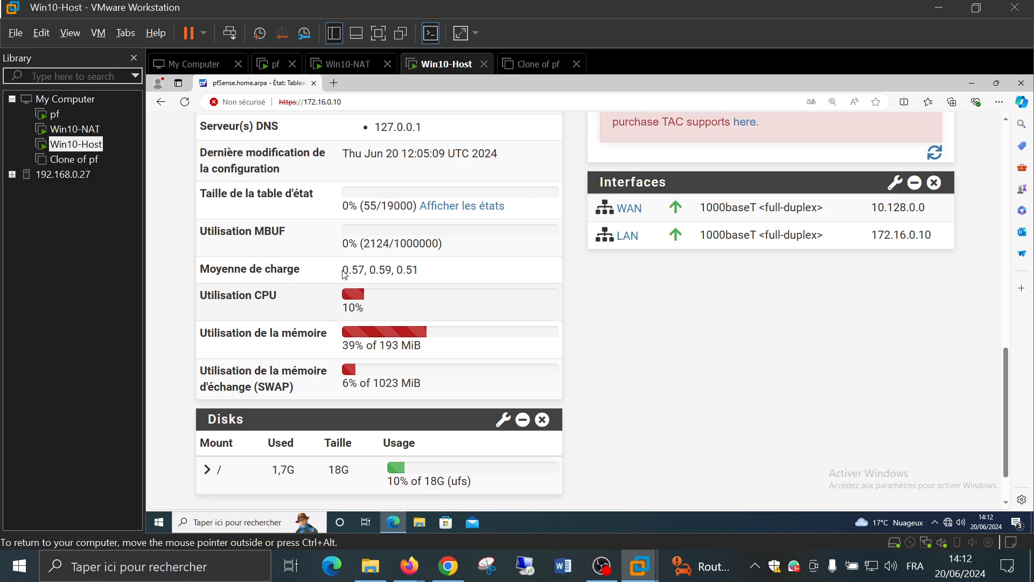
scroll(344, 275, up, 6)
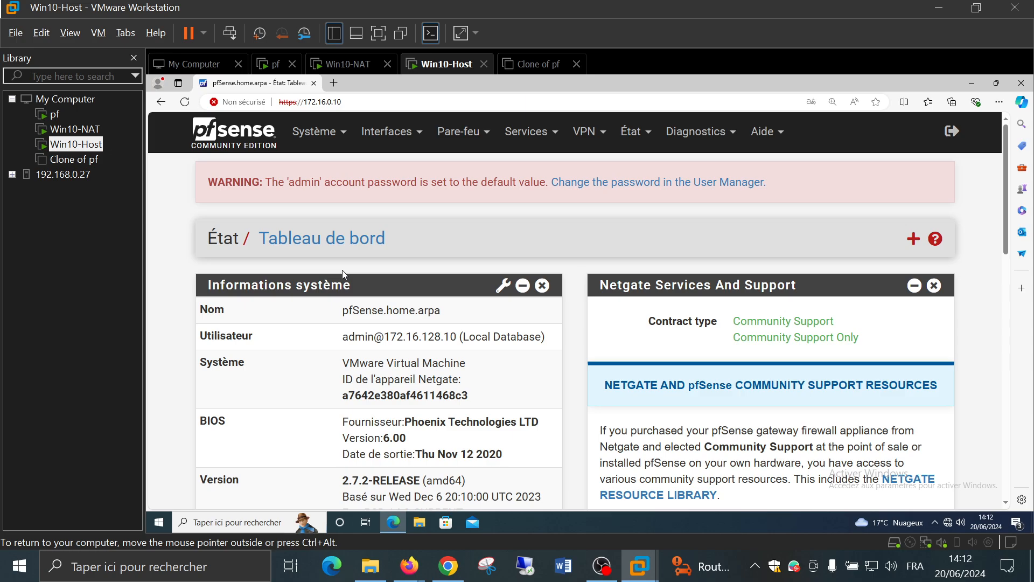
click(343, 139)
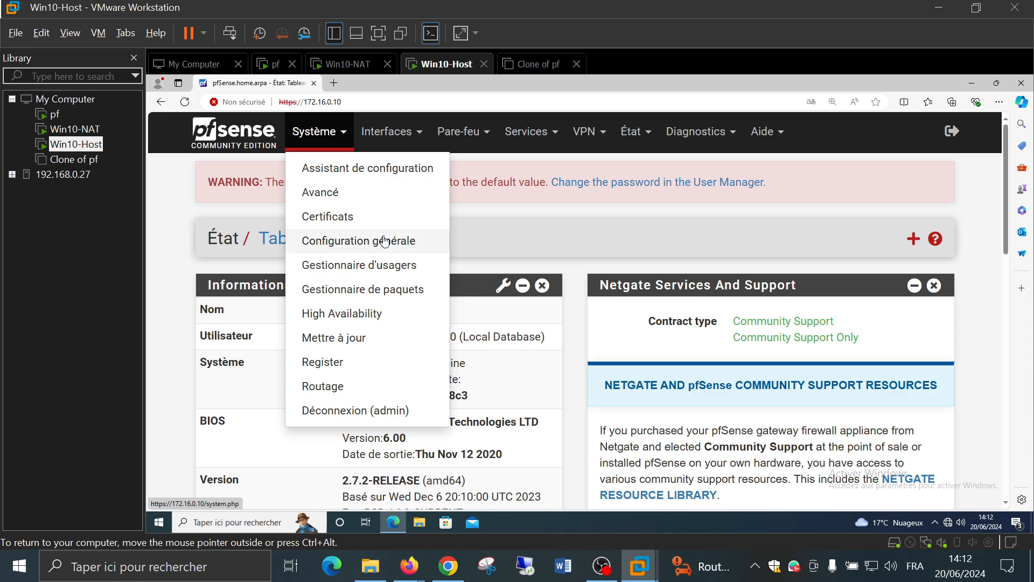
Open Configuration générale, keep the Langue set to Français, then show the Interfaces menu
click(432, 241)
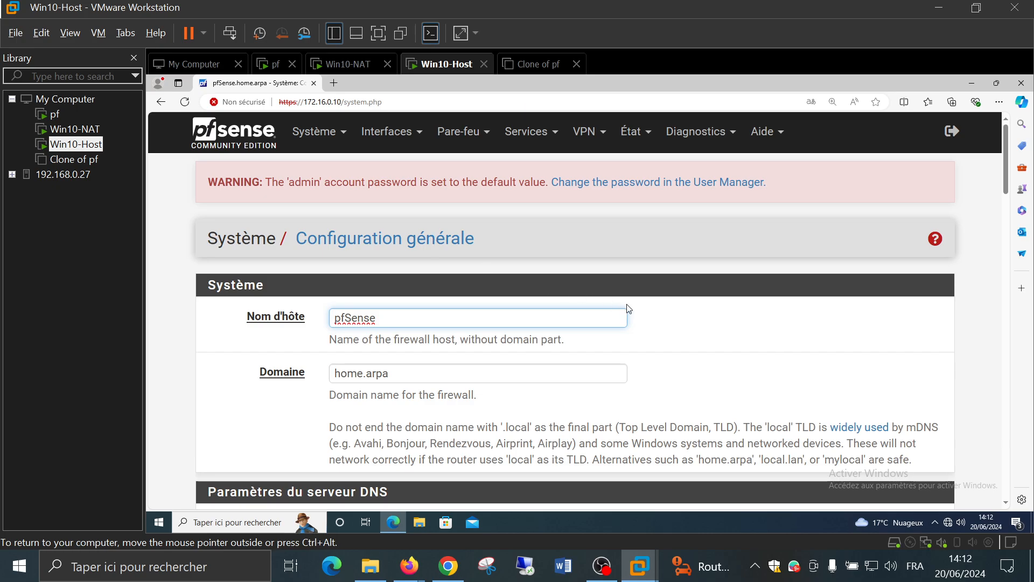
scroll(627, 309, down, 5)
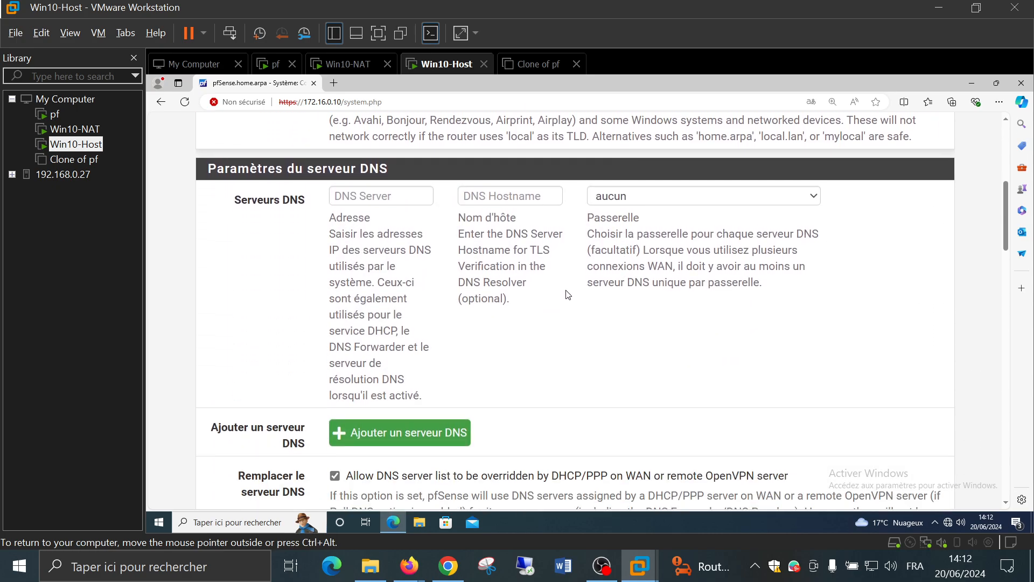
scroll(568, 295, down, 5)
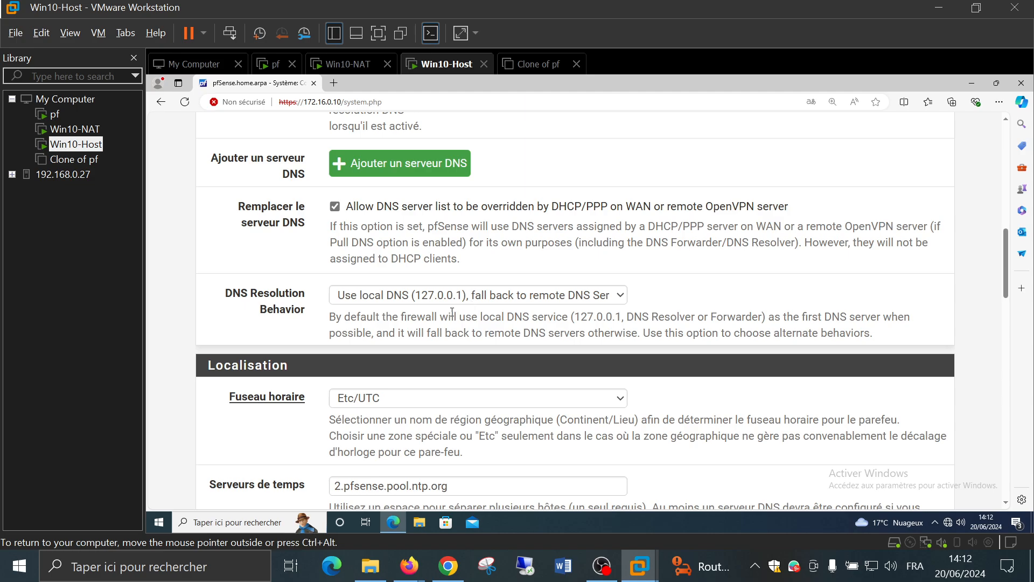
scroll(452, 312, down, 3)
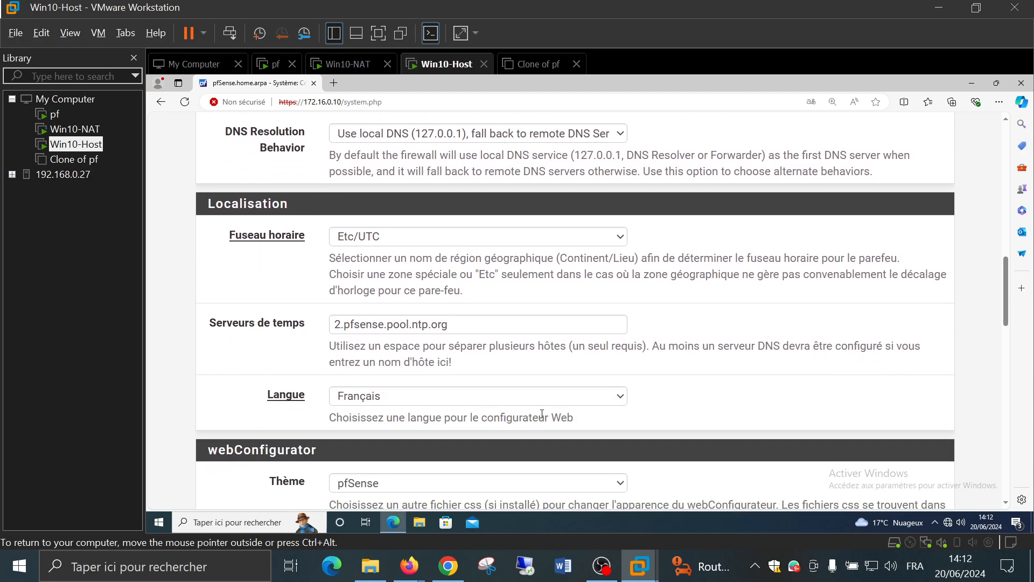
click(456, 398)
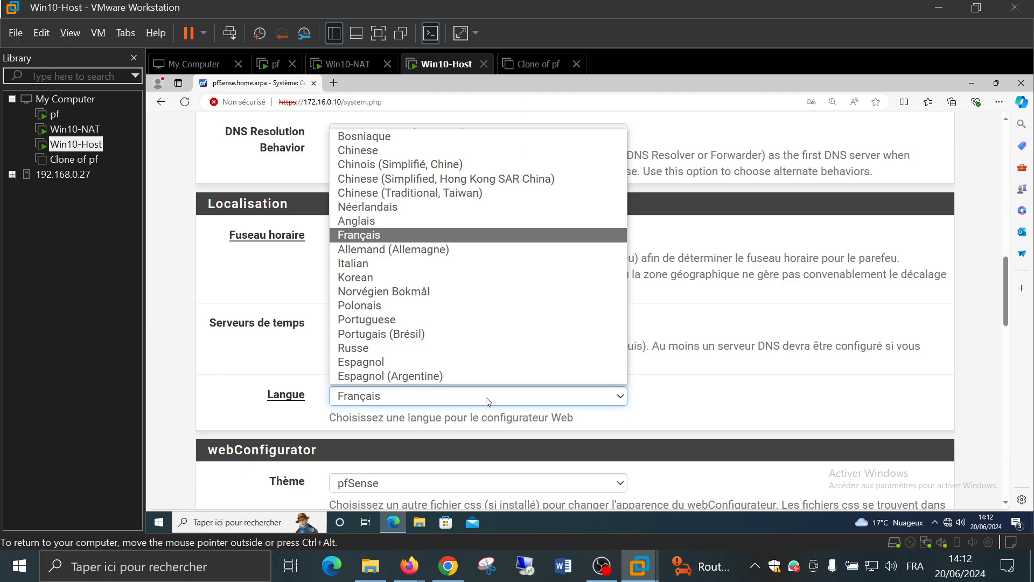
click(693, 415)
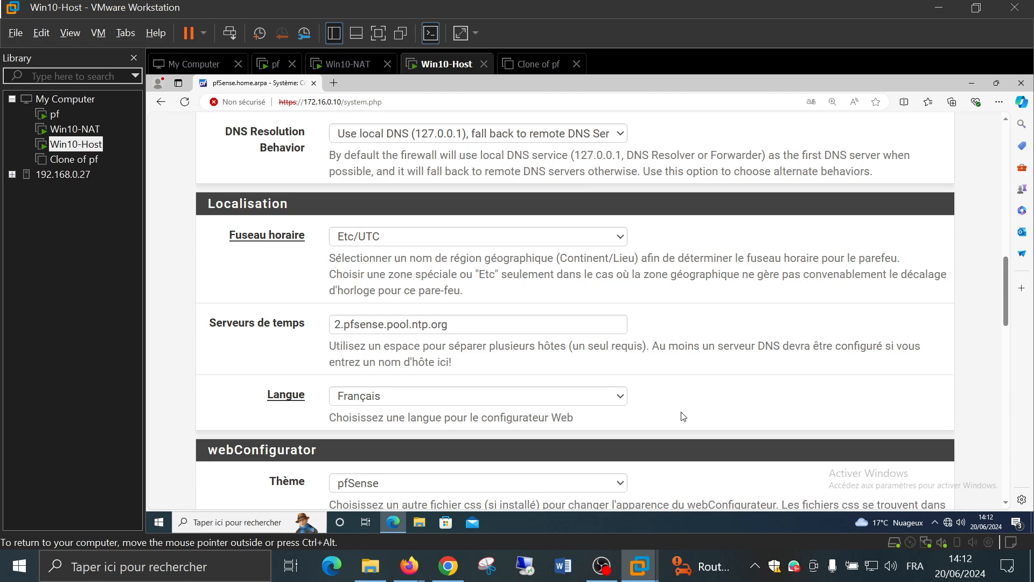
scroll(683, 416, up, 15)
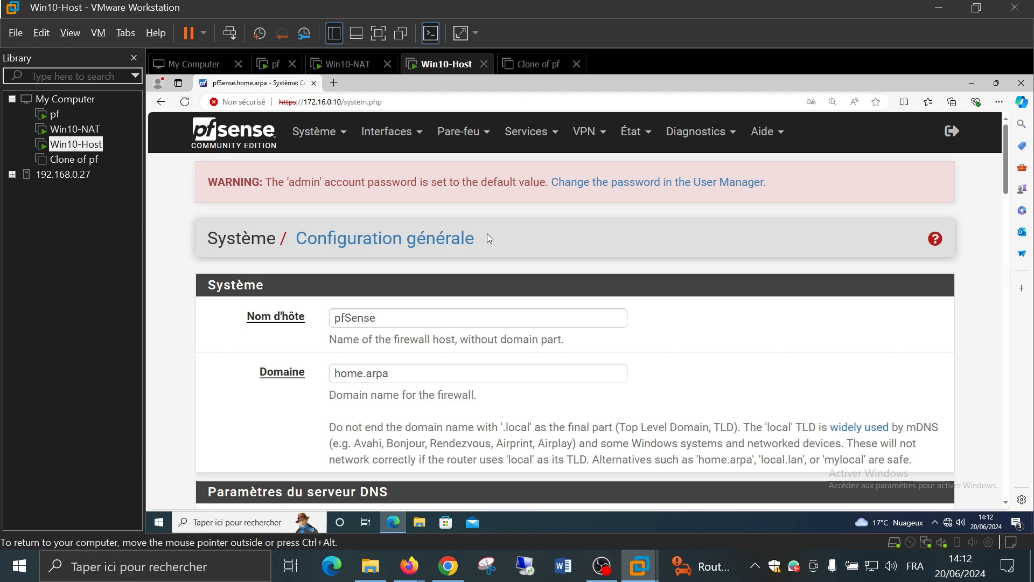
click(422, 140)
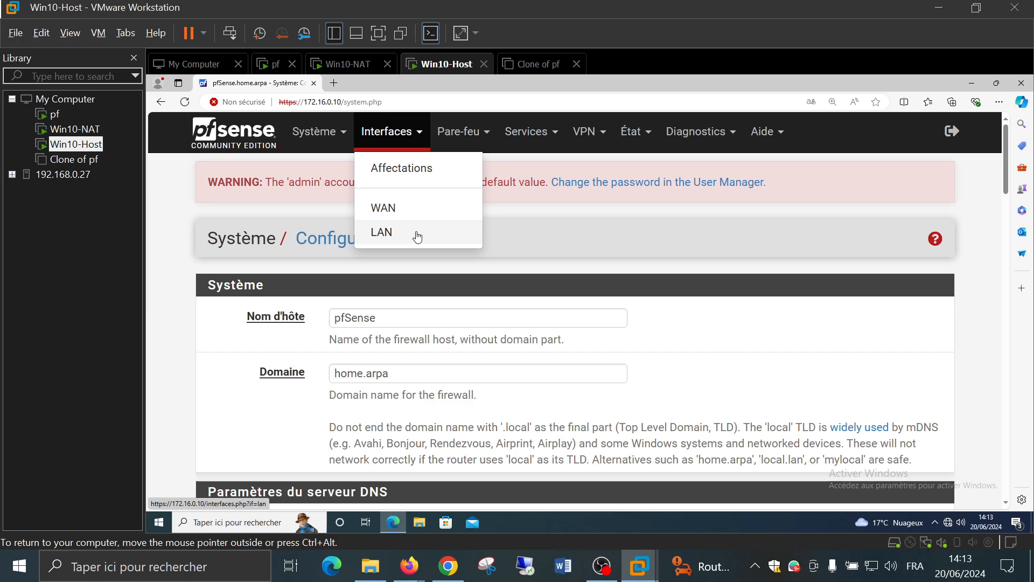
Close the Interfaces dropdown, back on Configuration générale
click(591, 245)
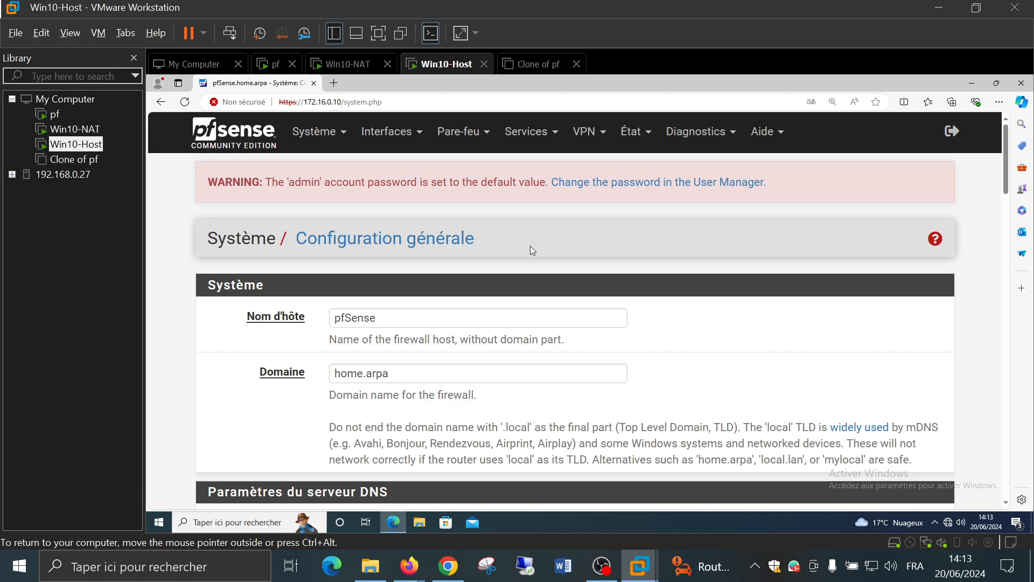
From a guest cmd, ping 172.16.0.10, confirm 100% loss, and close the prompt
click(247, 522)
text(cmd)
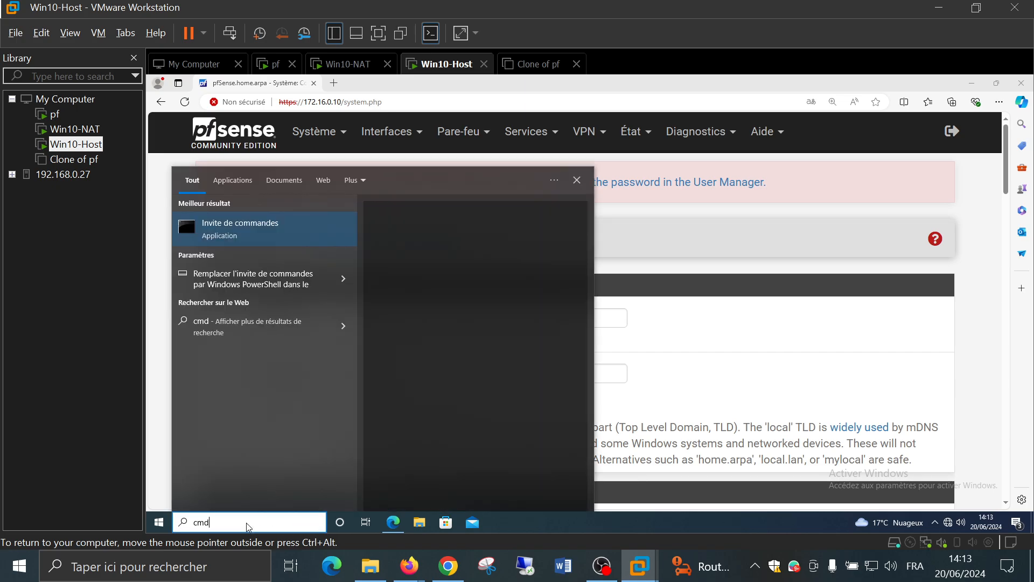
key(Return)
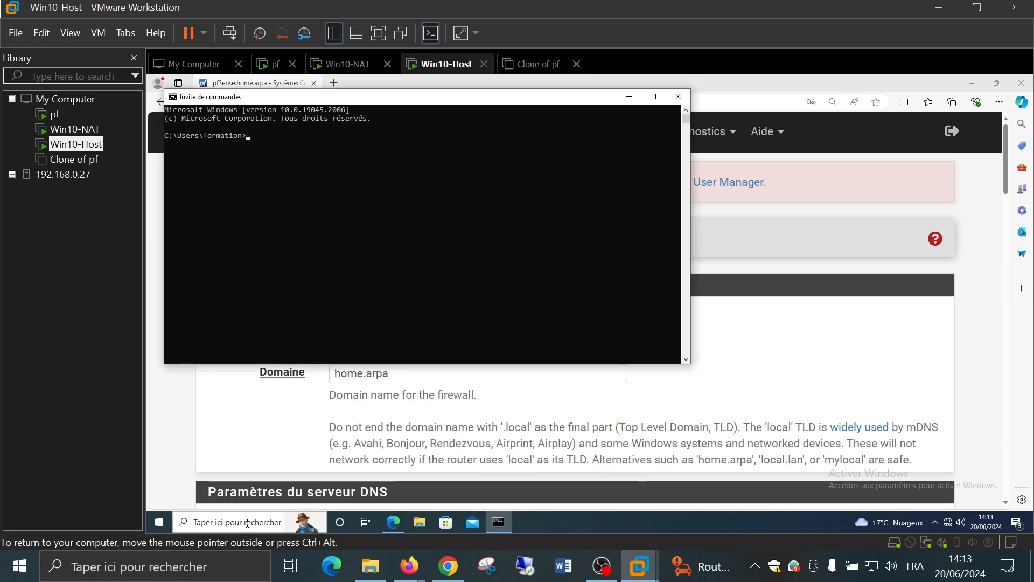
text(ping 172.16.0.10)
key(Return)
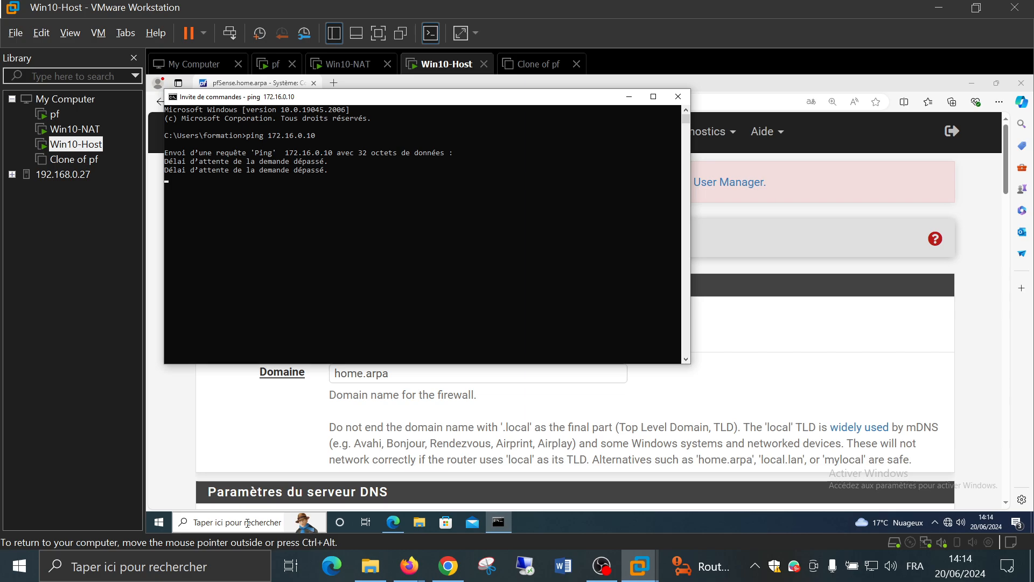
key(ctrl+c)
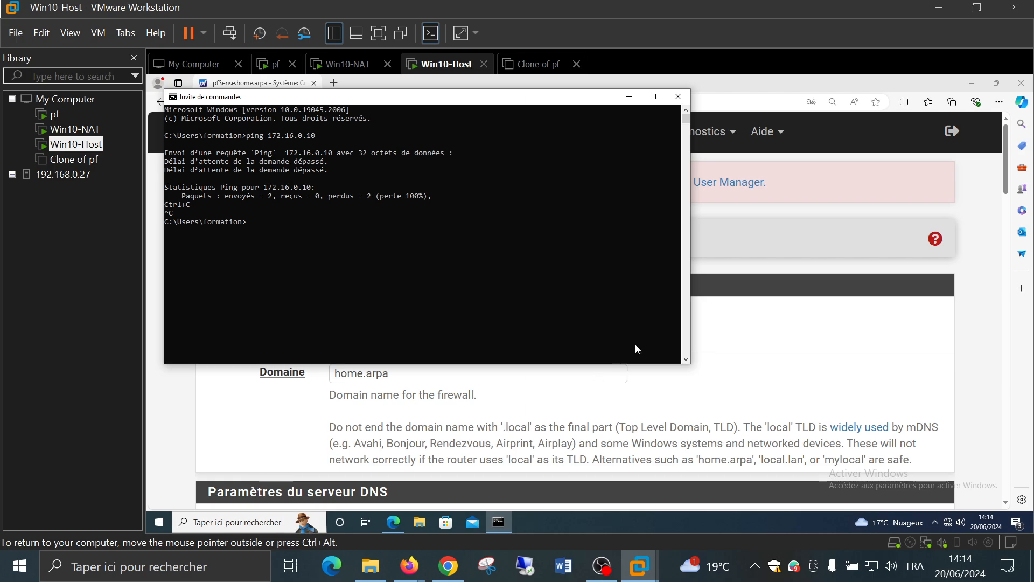
click(677, 98)
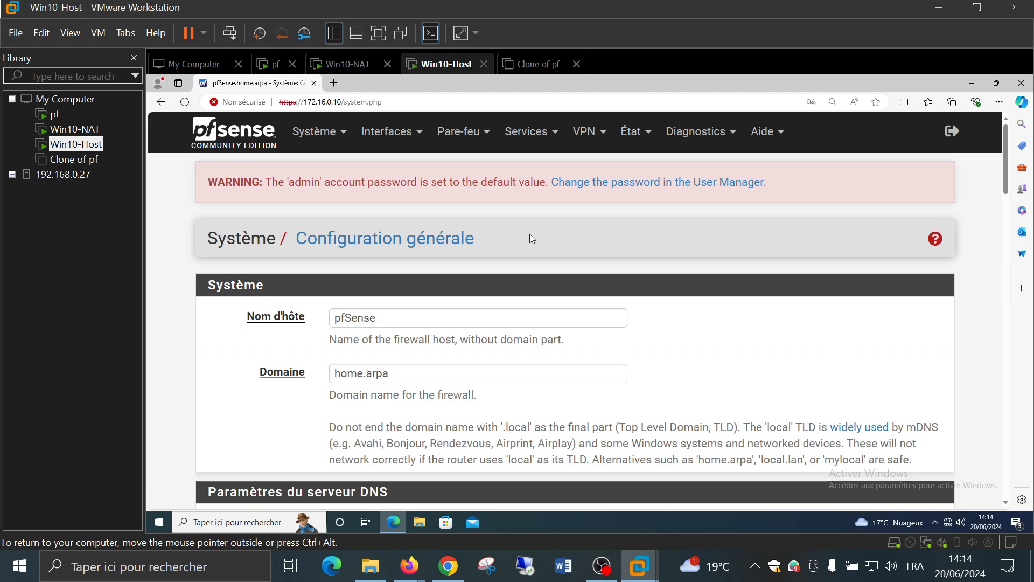
Open Pare-feu > Règles and review the empty WAN rule list
click(488, 134)
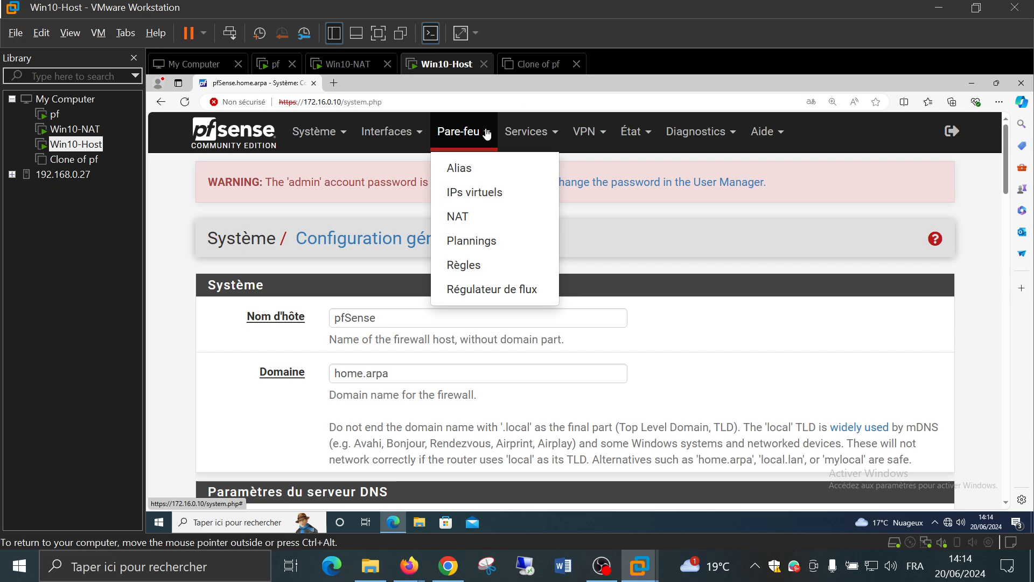
click(512, 269)
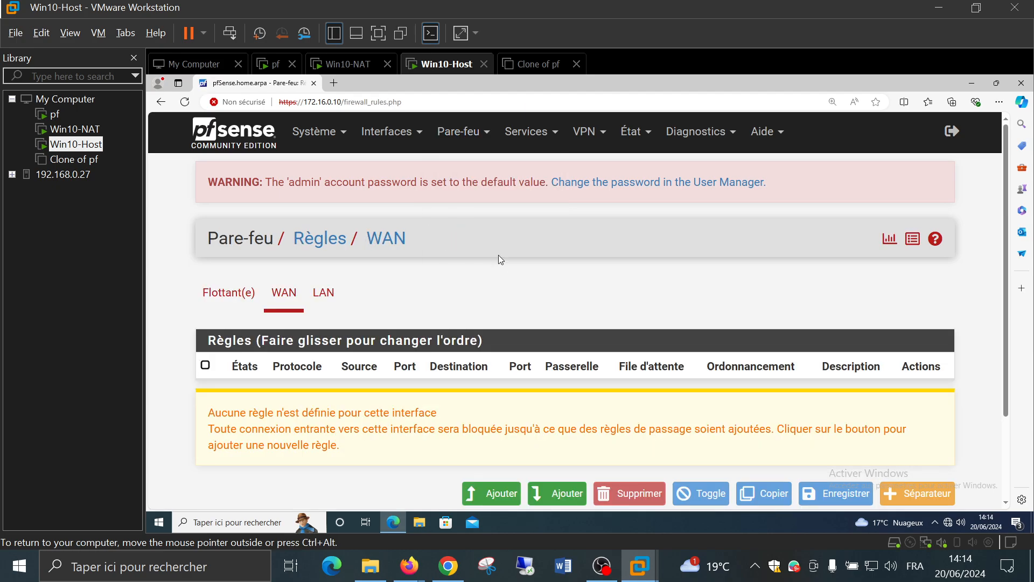
scroll(498, 254, down, 3)
scroll(495, 255, up, 2)
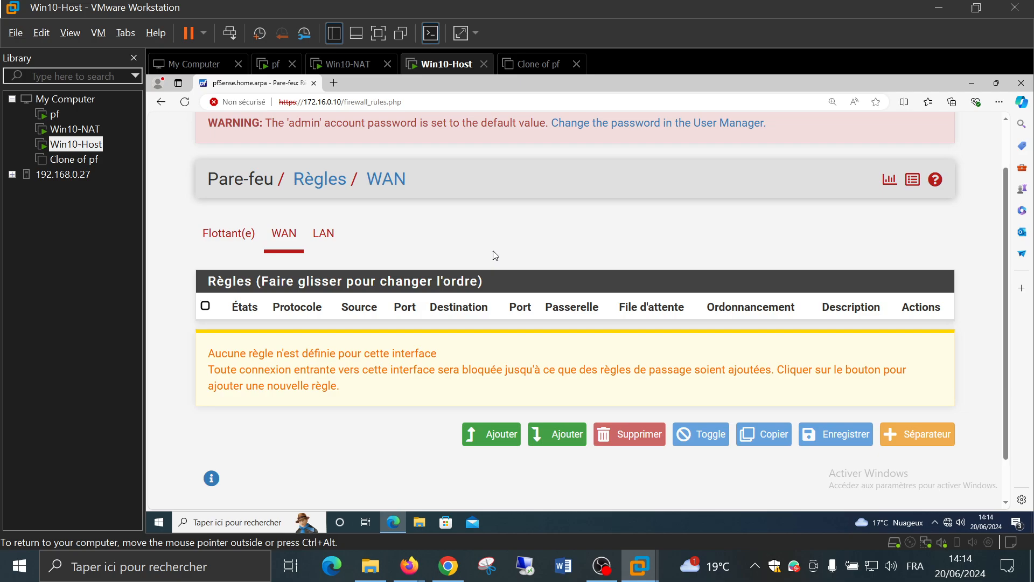
scroll(492, 254, down, 1)
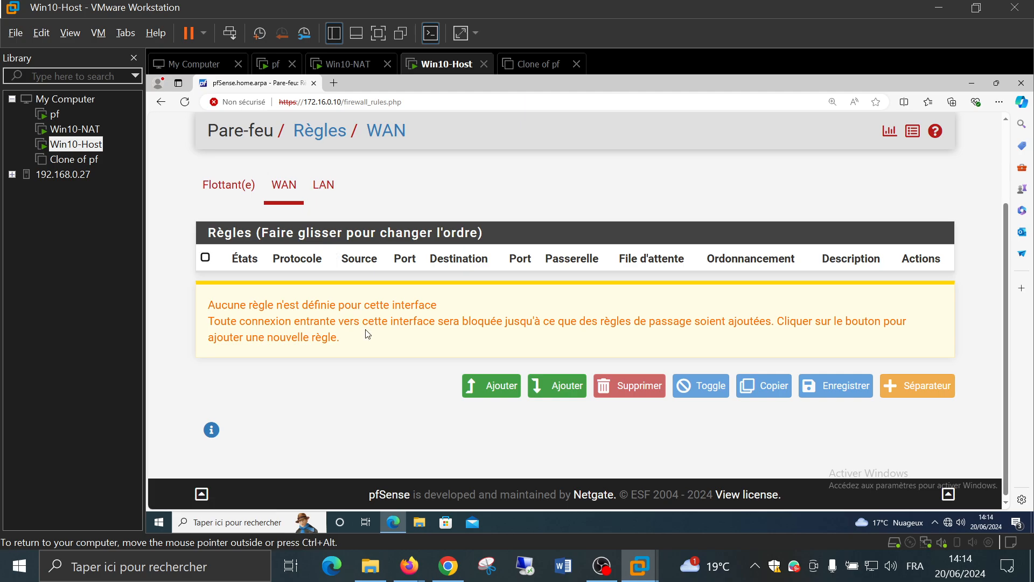
click(325, 186)
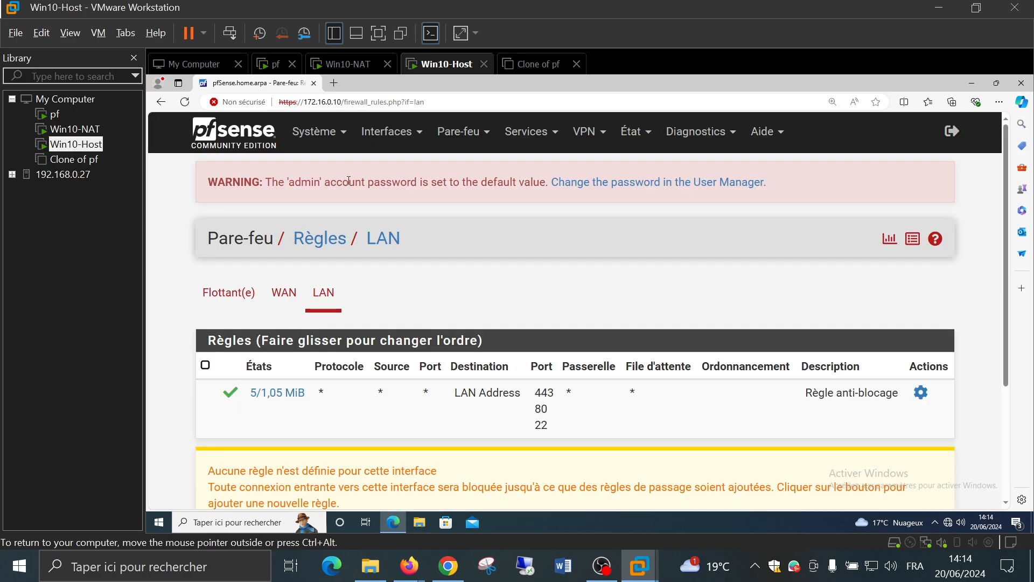
scroll(570, 307, down, 2)
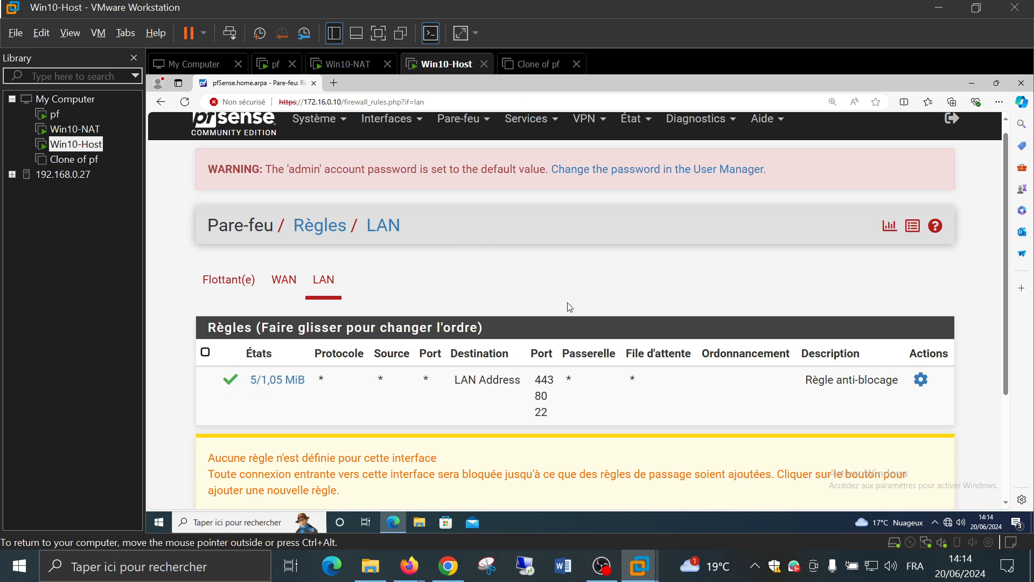
scroll(570, 307, down, 1)
scroll(569, 305, up, 1)
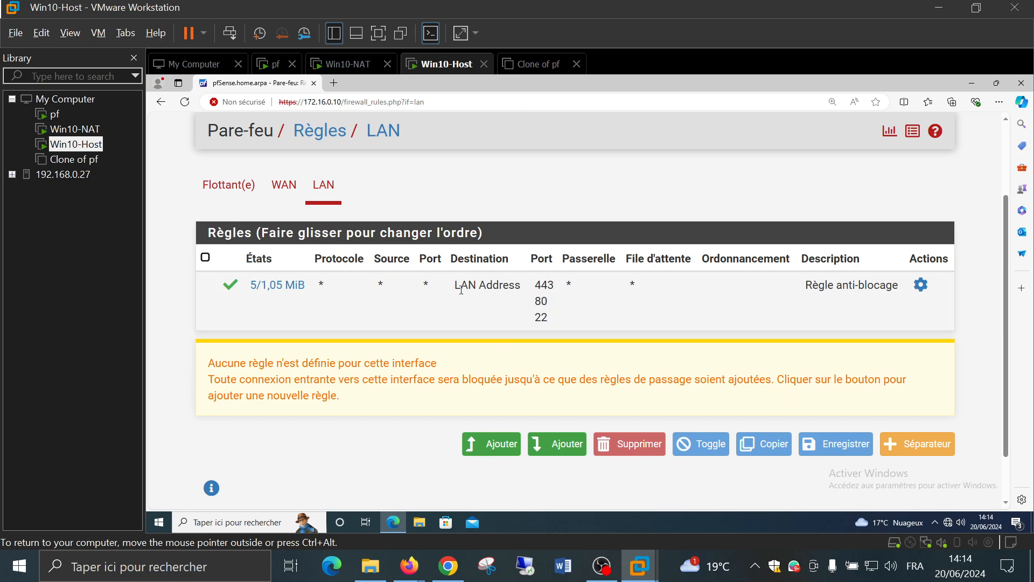
drag(456, 290, 523, 292)
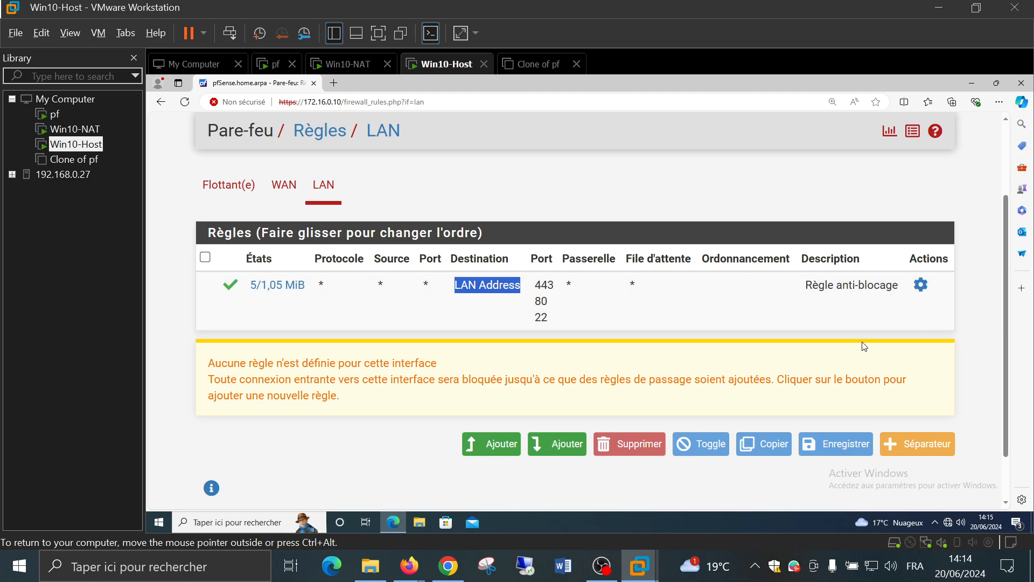
click(831, 338)
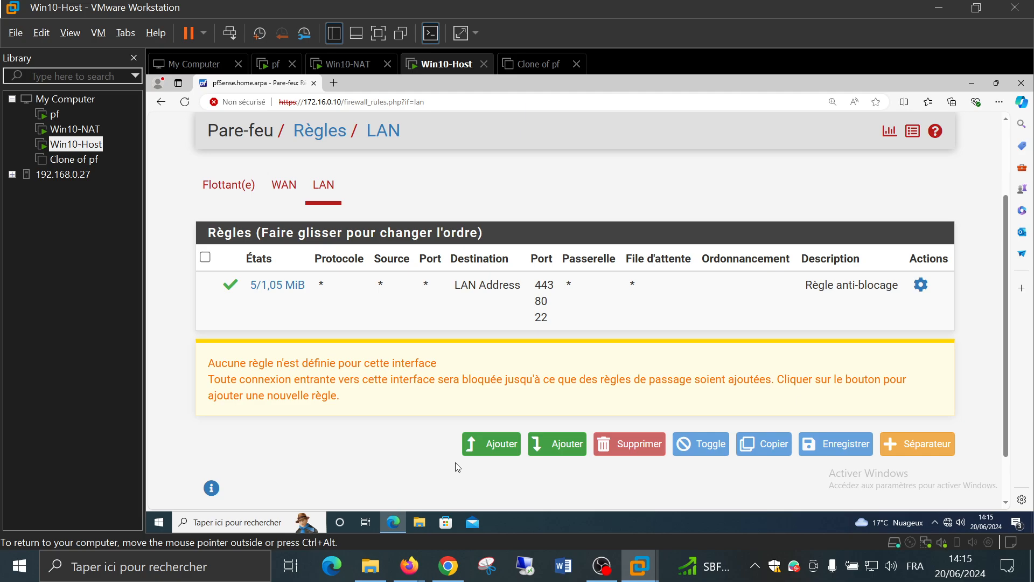
Add a new LAN rule at the top of the list and reach its Protocole dropdown
click(483, 453)
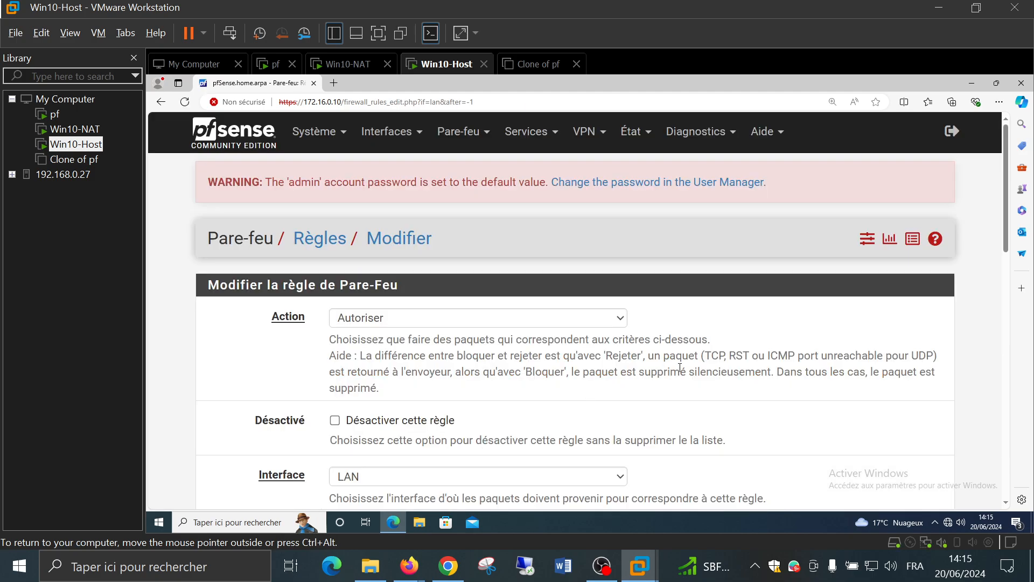
scroll(736, 367, down, 2)
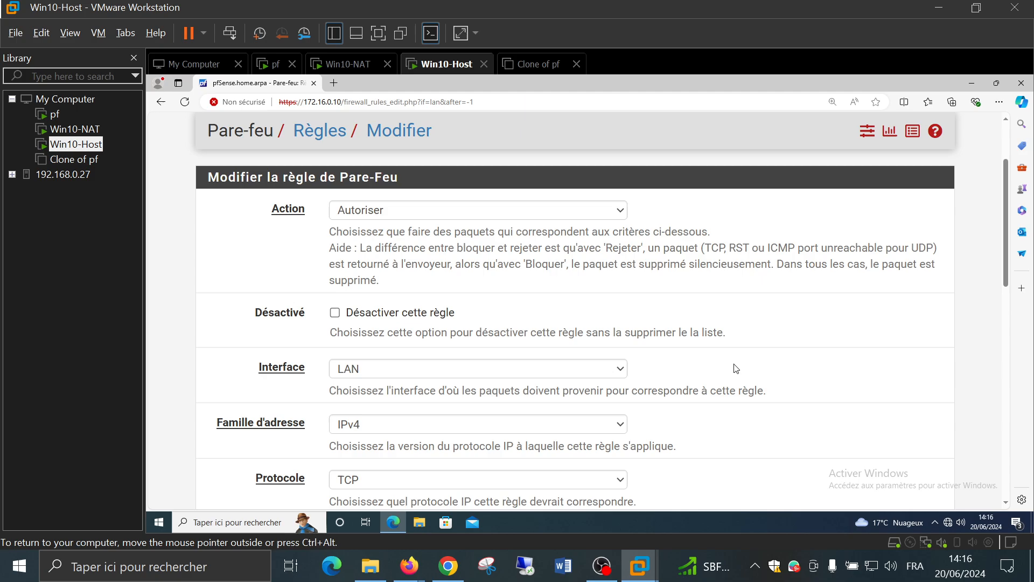
scroll(736, 367, down, 1)
scroll(736, 368, down, 1)
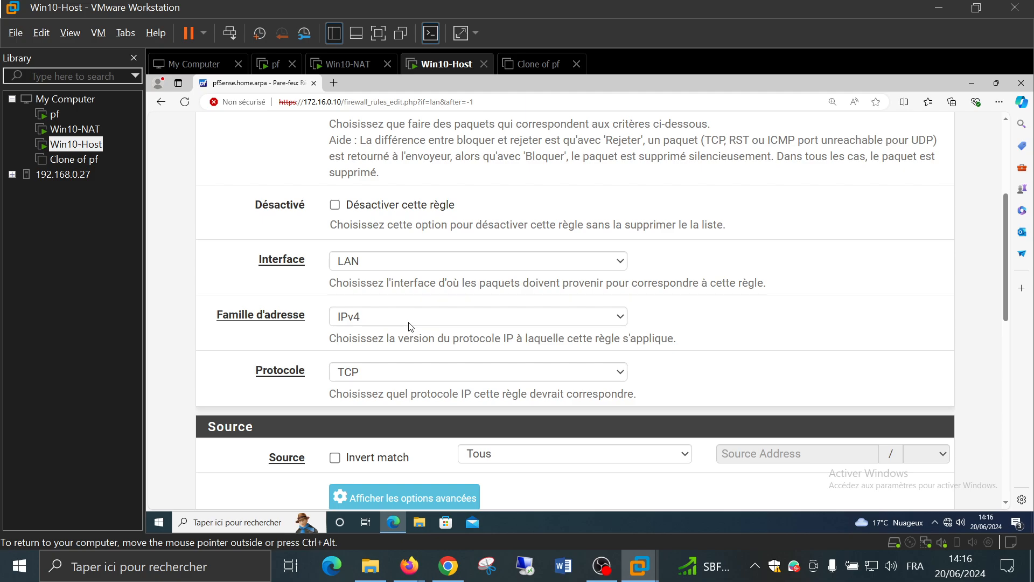
scroll(410, 325, down, 1)
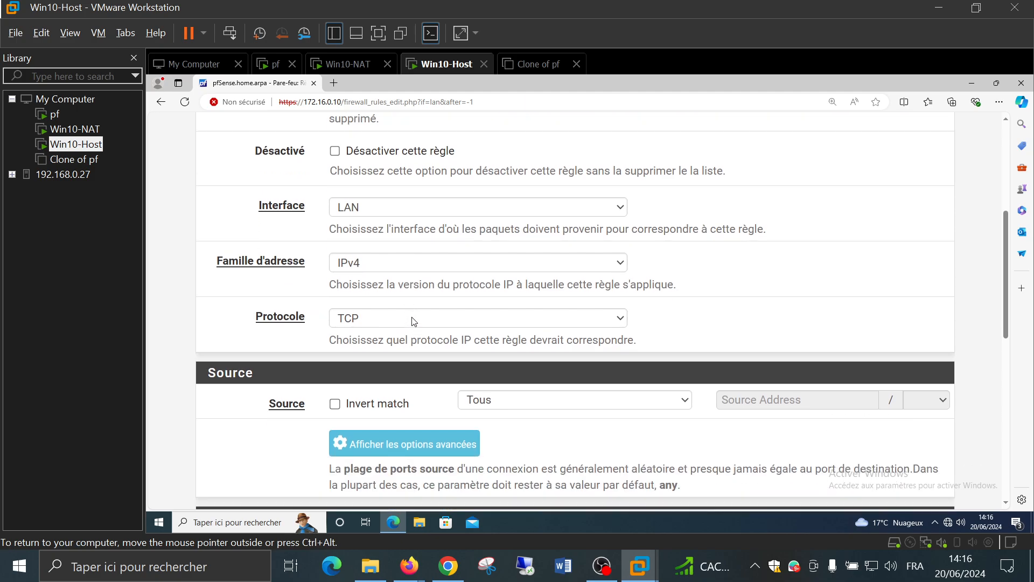
click(413, 322)
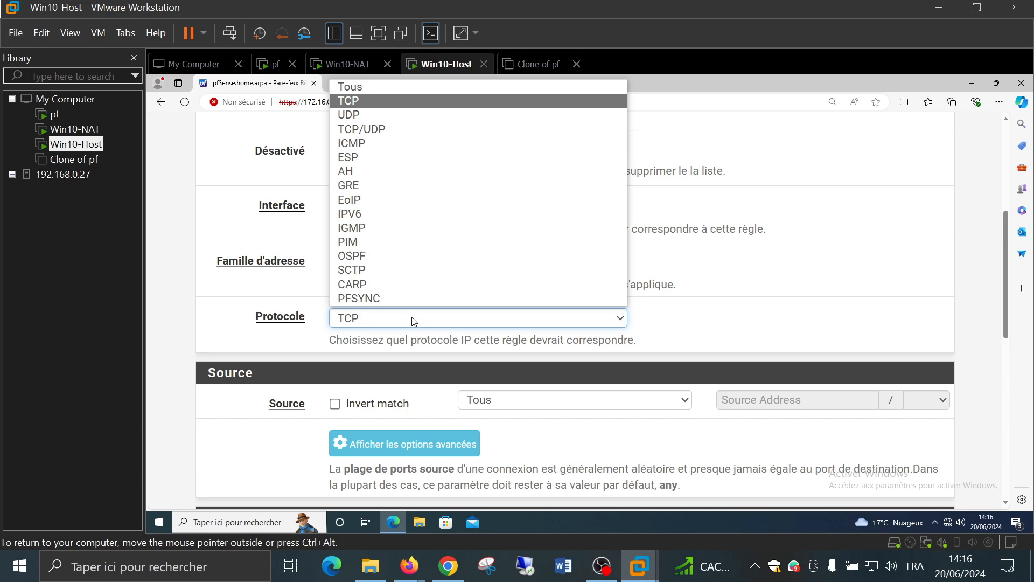
Set the rule protocol to ICMP and leave the ICMP subtypes on 'tout'
click(388, 144)
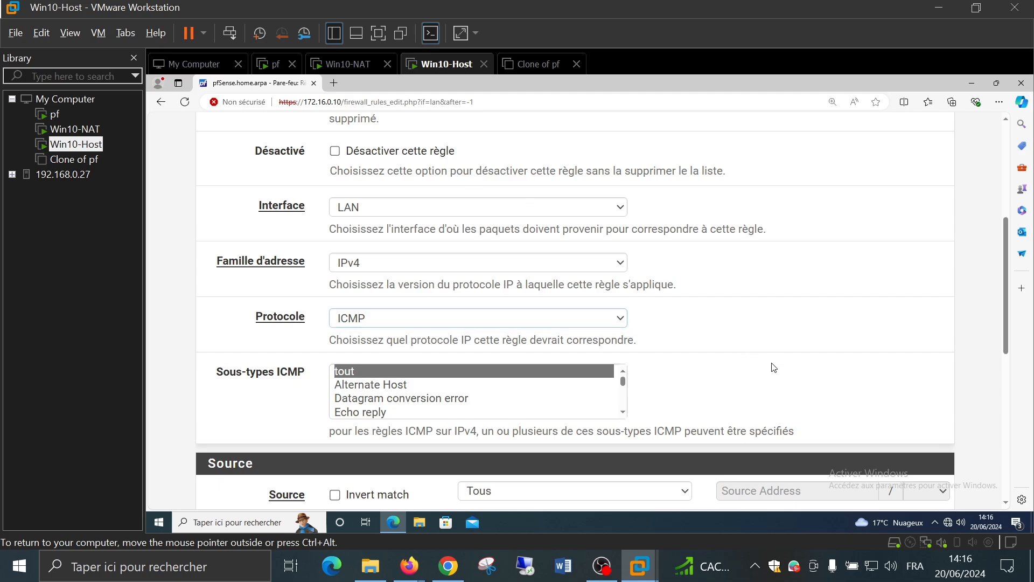
scroll(733, 335, down, 2)
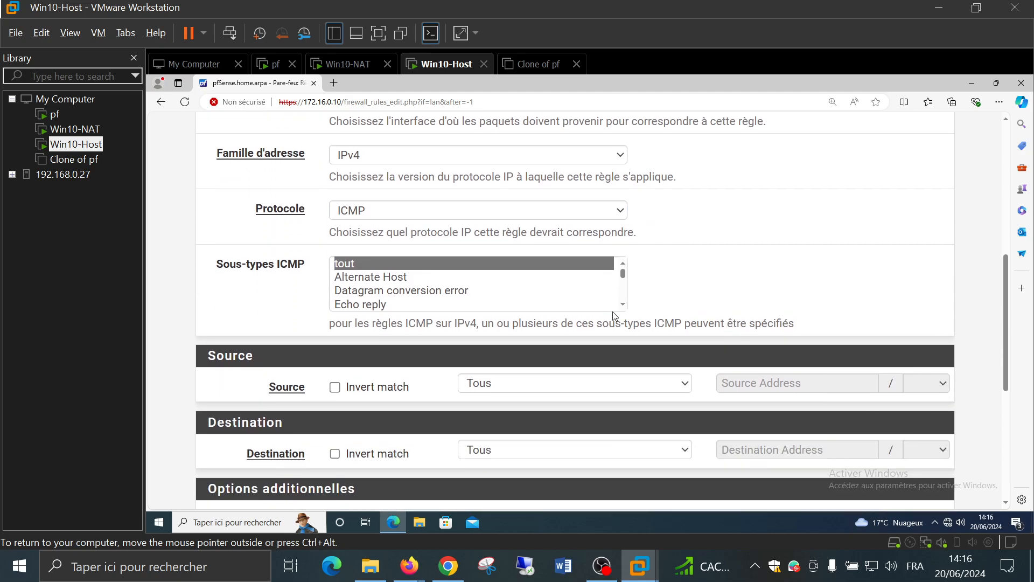
click(623, 305)
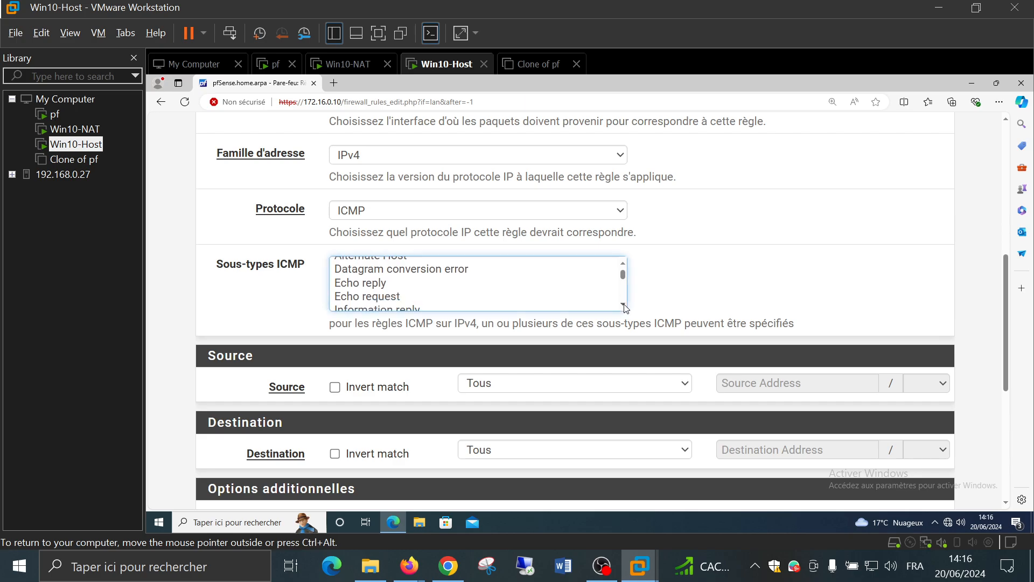
click(623, 306)
click(623, 306)
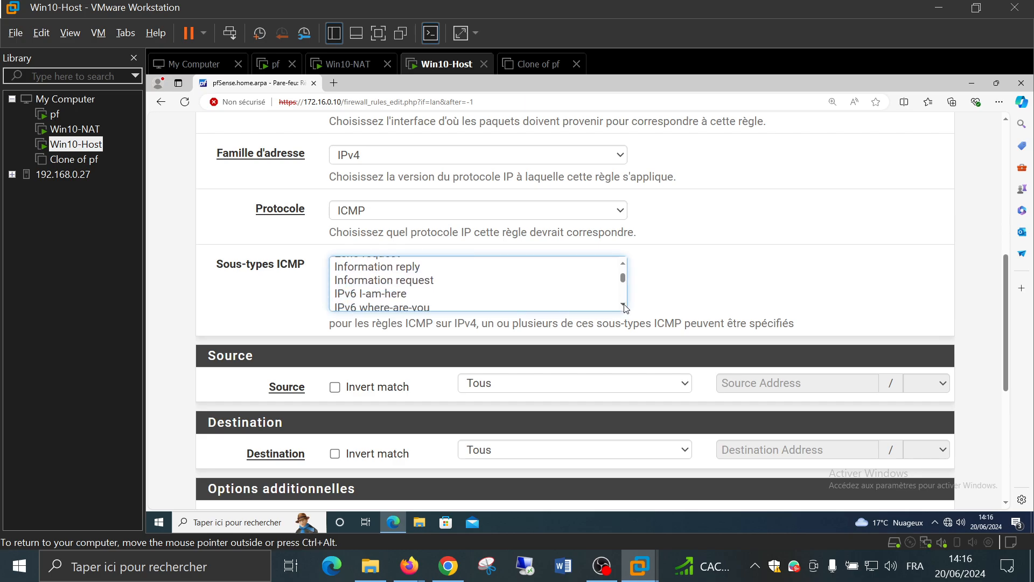
click(623, 306)
click(623, 305)
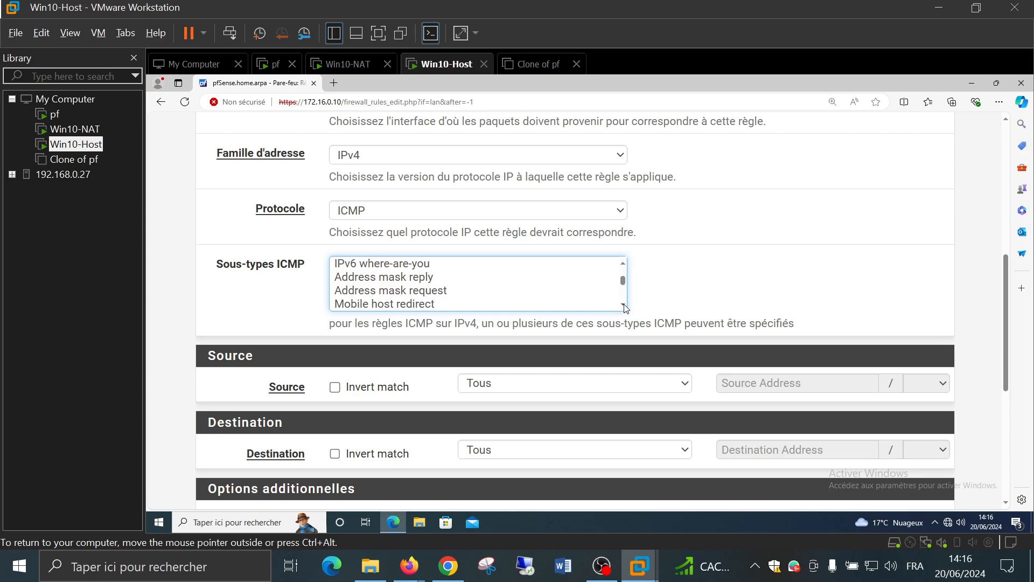
click(623, 306)
click(623, 306)
click(623, 306)
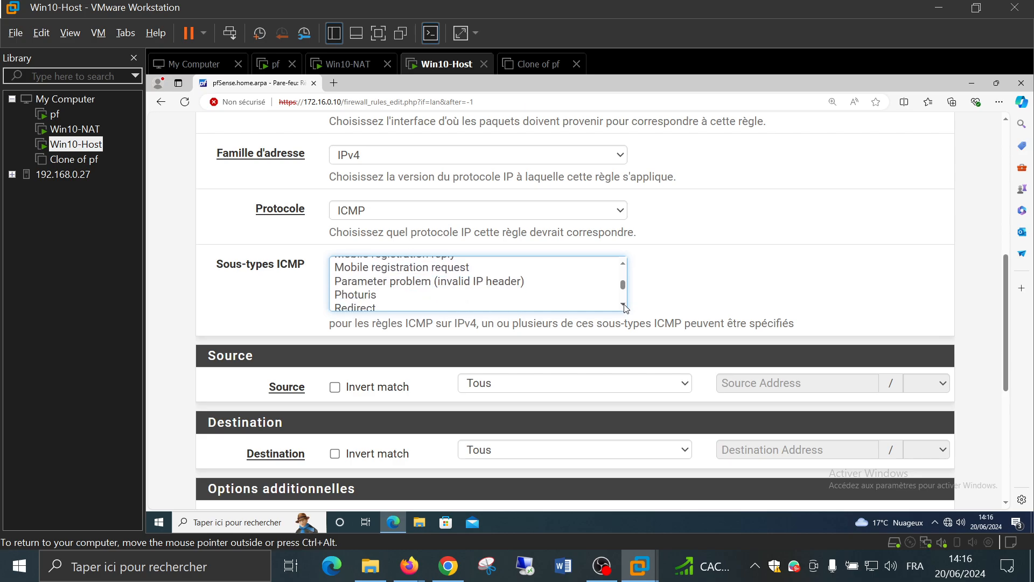
click(624, 306)
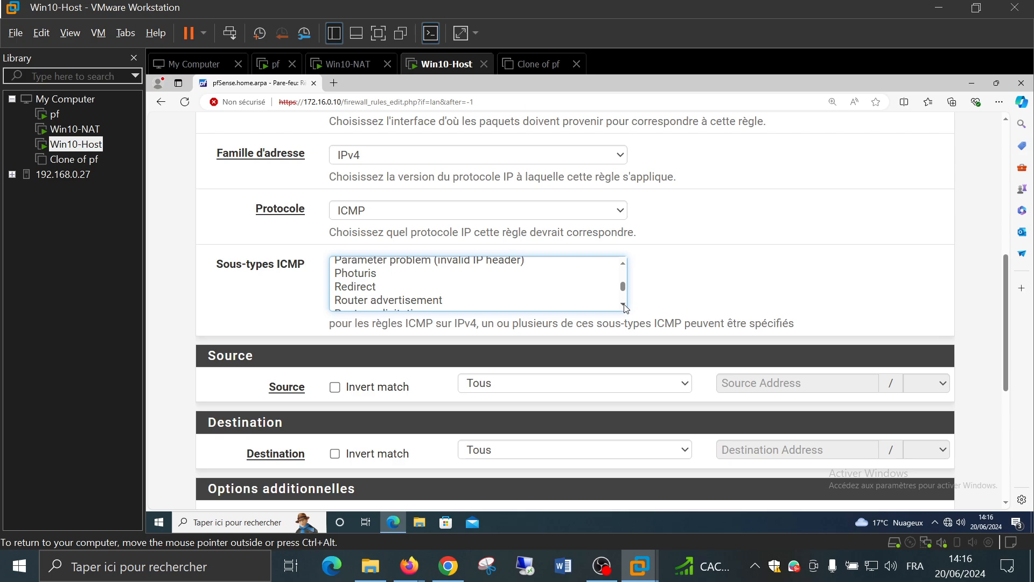
click(623, 306)
click(623, 306)
click(623, 306)
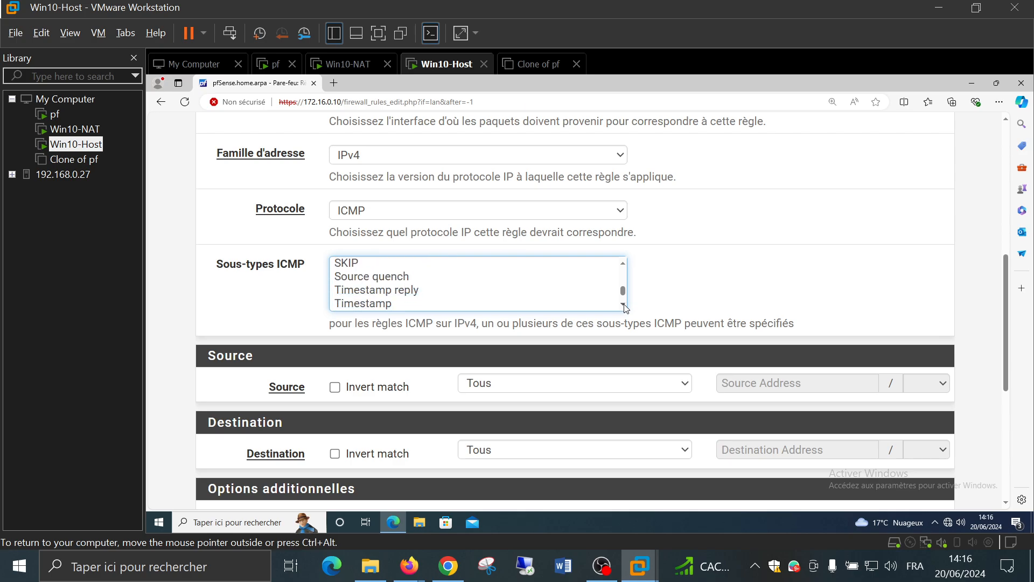
click(623, 306)
click(623, 306)
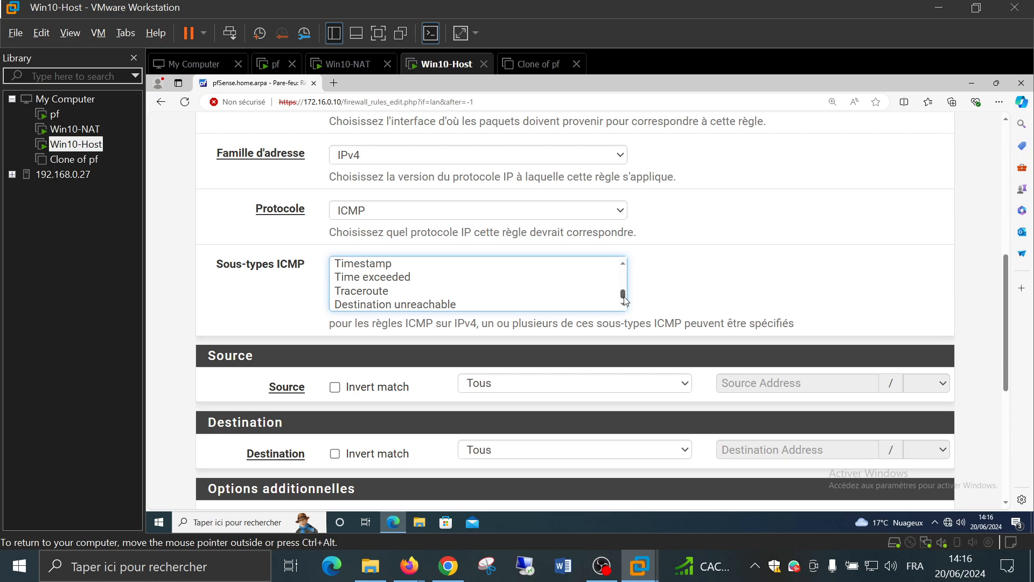
drag(623, 294, 623, 267)
click(693, 283)
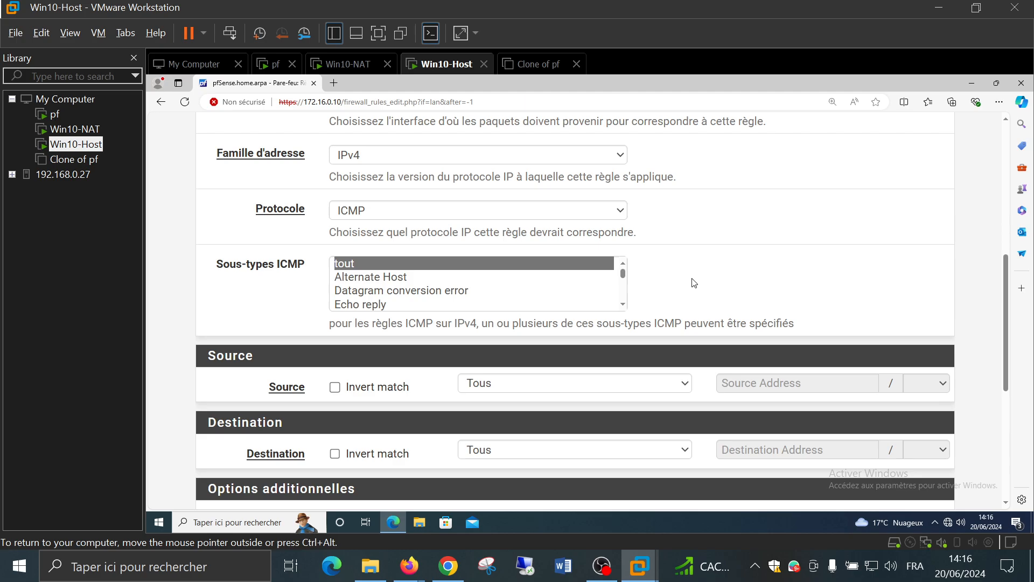
scroll(694, 282, down, 2)
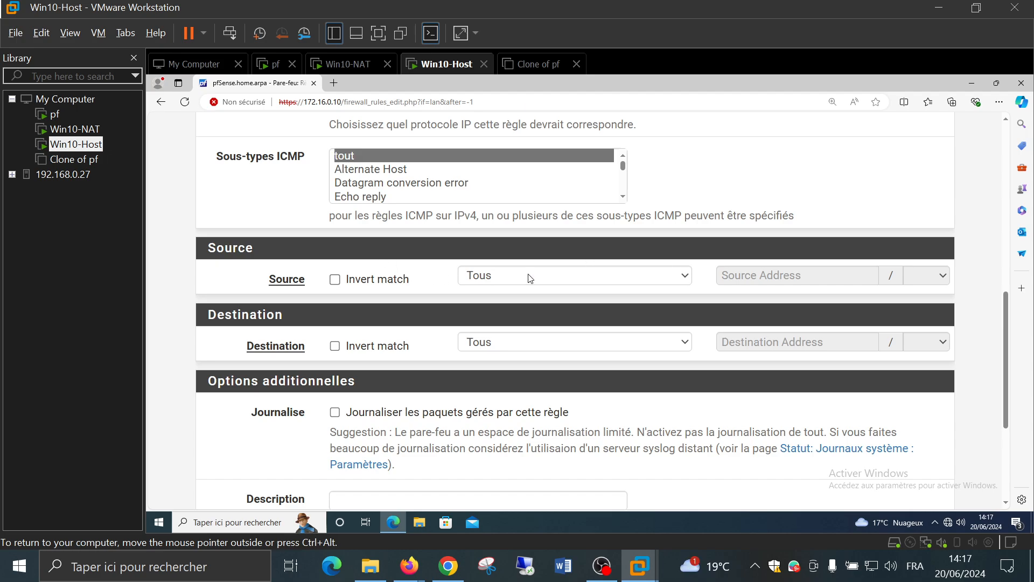
Save the new ICMP rule so it appears in pfSense's LAN rule list
scroll(451, 291, down, 2)
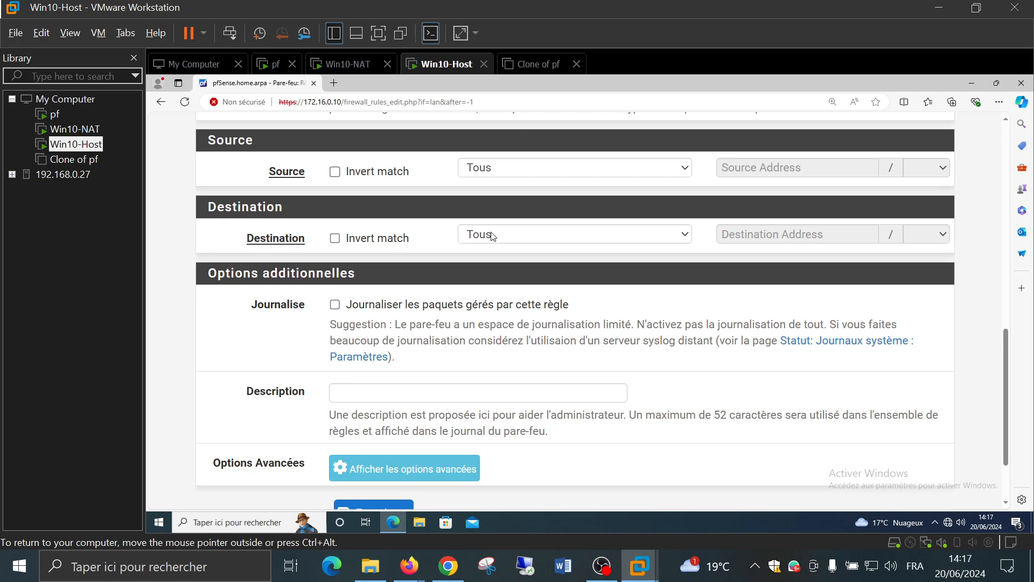
scroll(569, 381, down, 1)
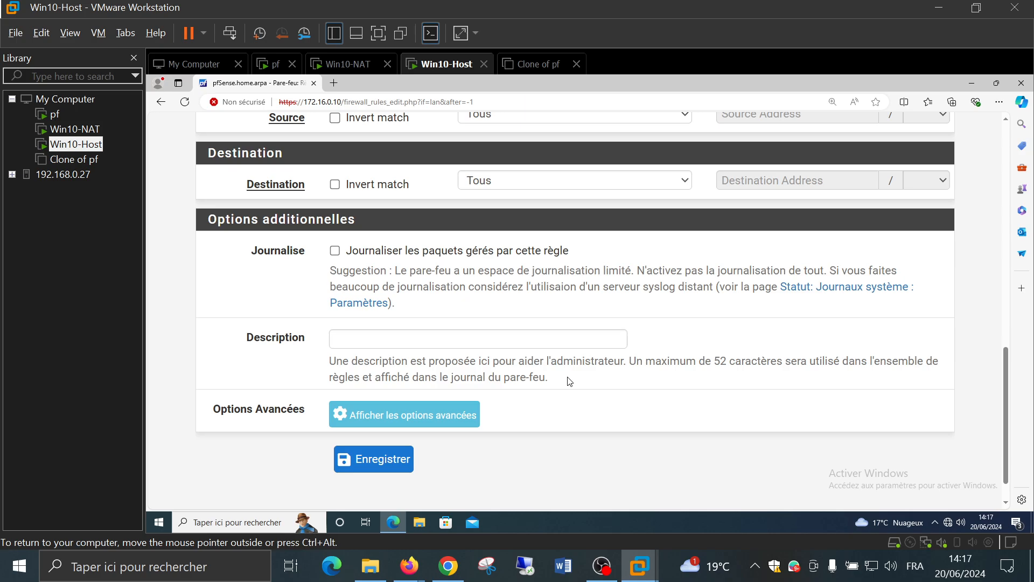
click(380, 469)
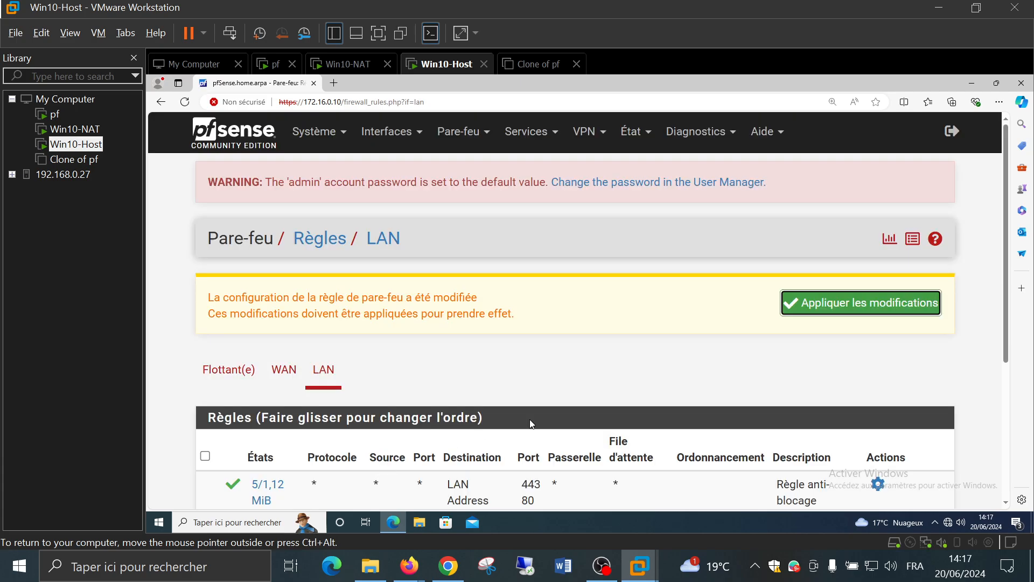
Apply the pending pfSense rule changes, then show the still-empty WAN rules list
scroll(732, 367, down, 2)
scroll(732, 363, down, 2)
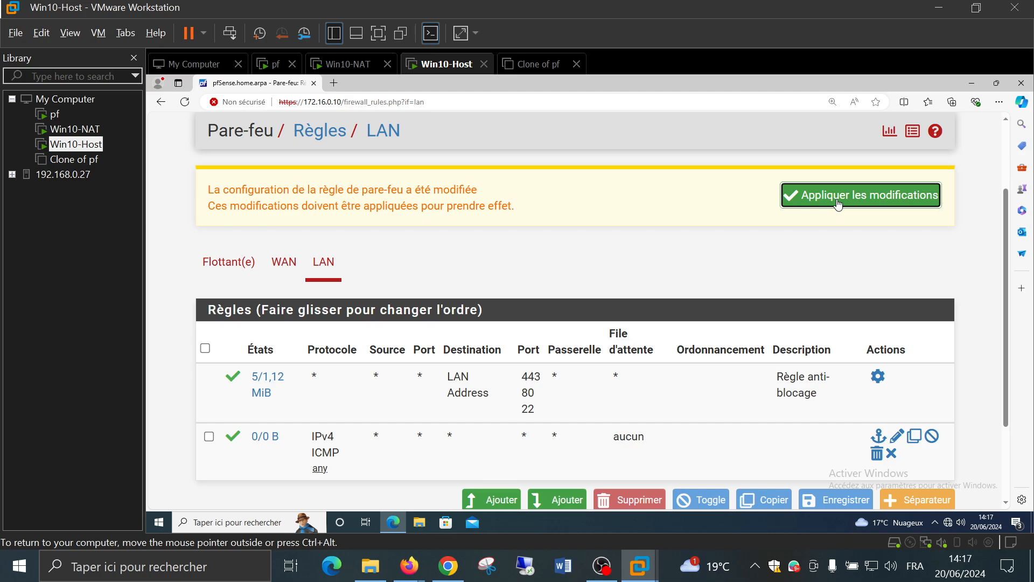
click(838, 205)
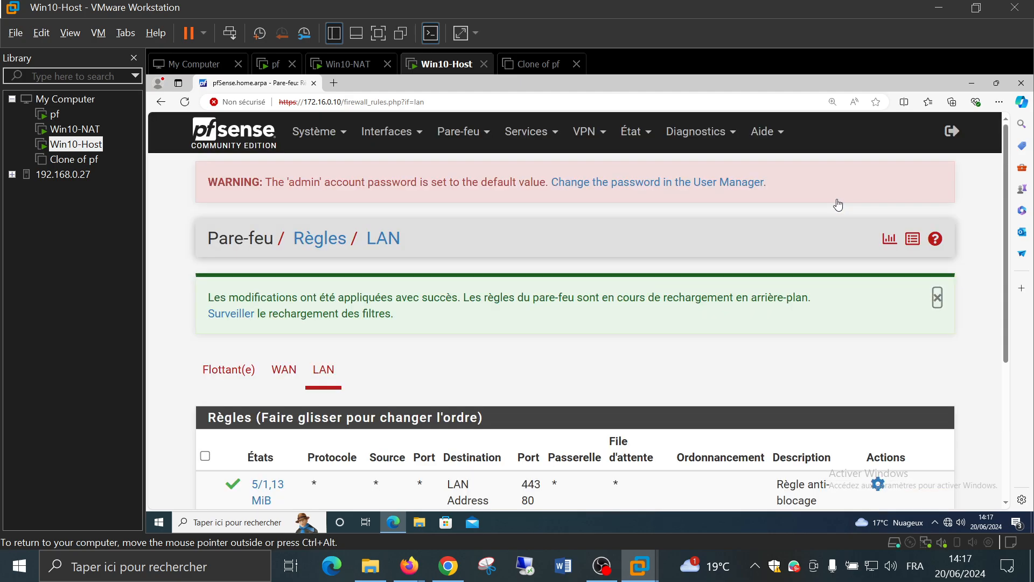
click(937, 297)
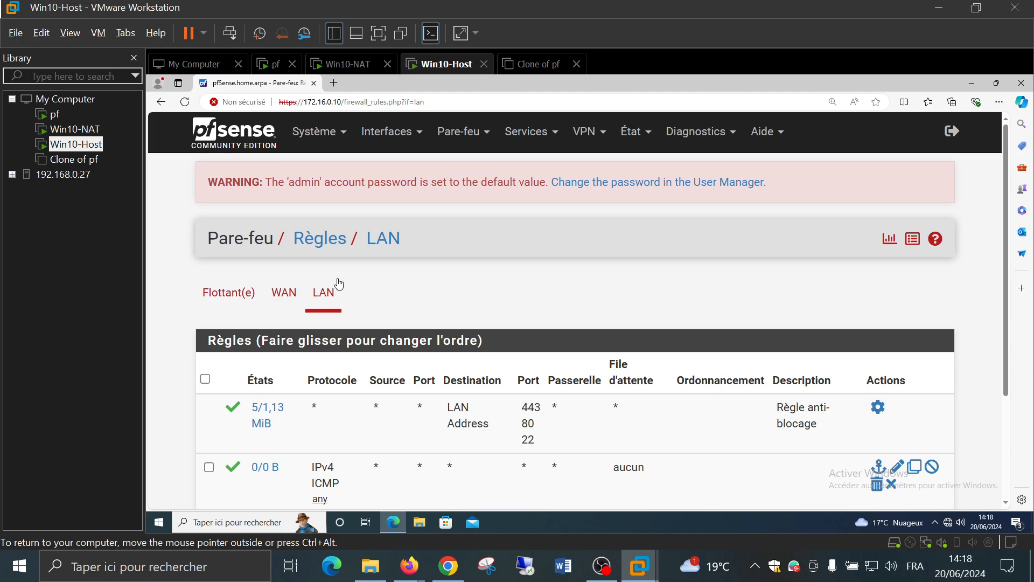
click(283, 295)
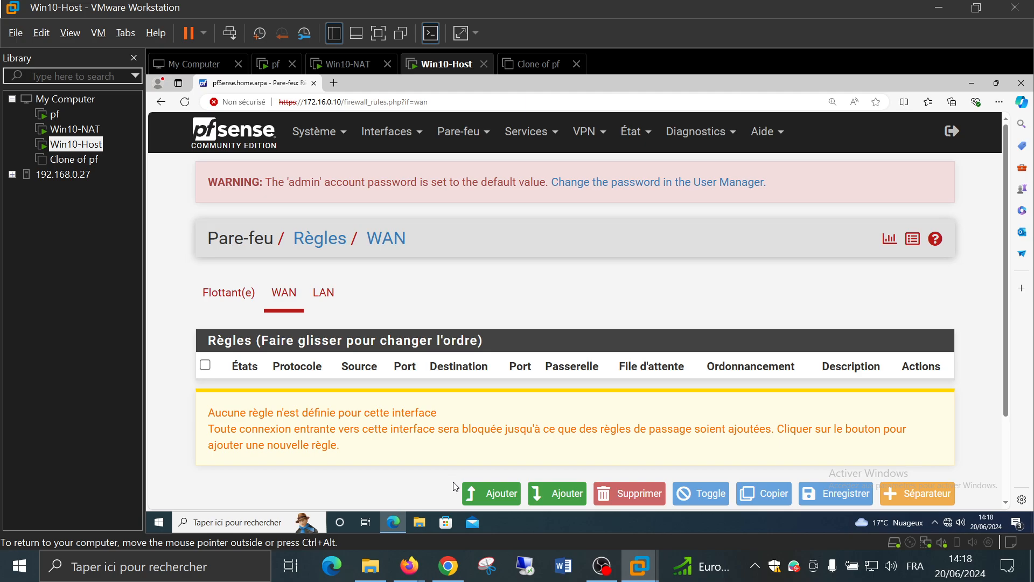
click(486, 496)
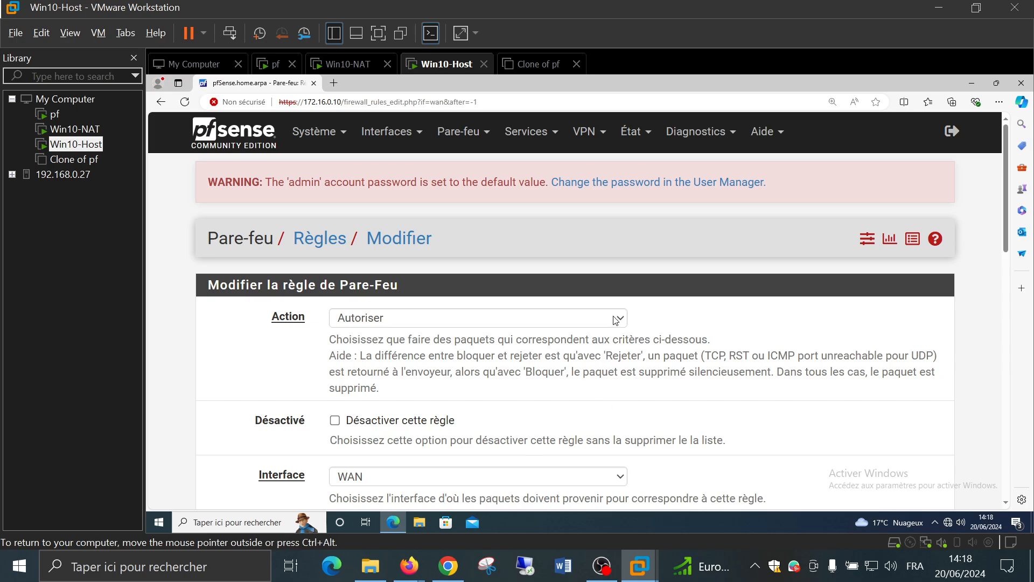
scroll(676, 323, down, 2)
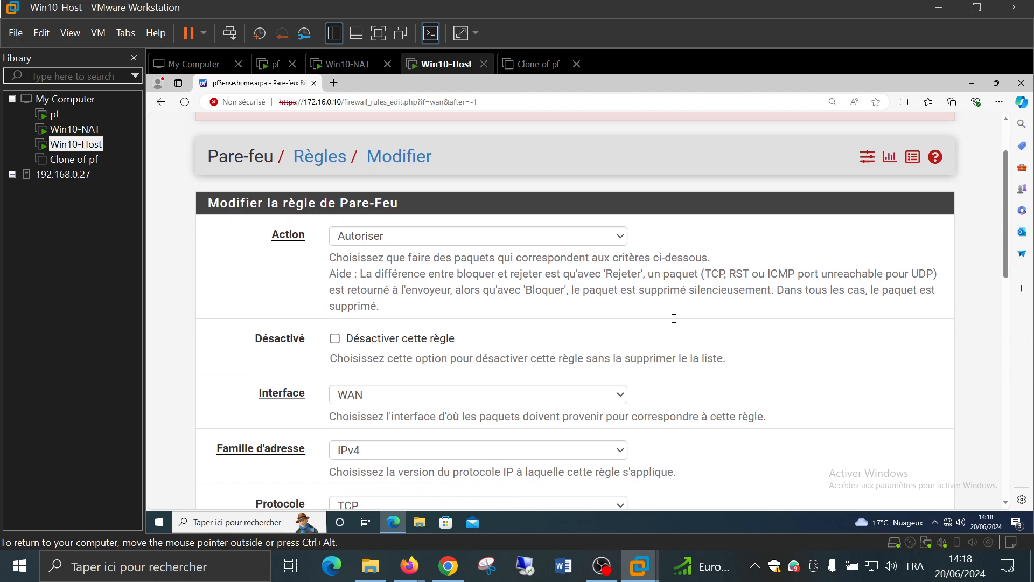
click(560, 214)
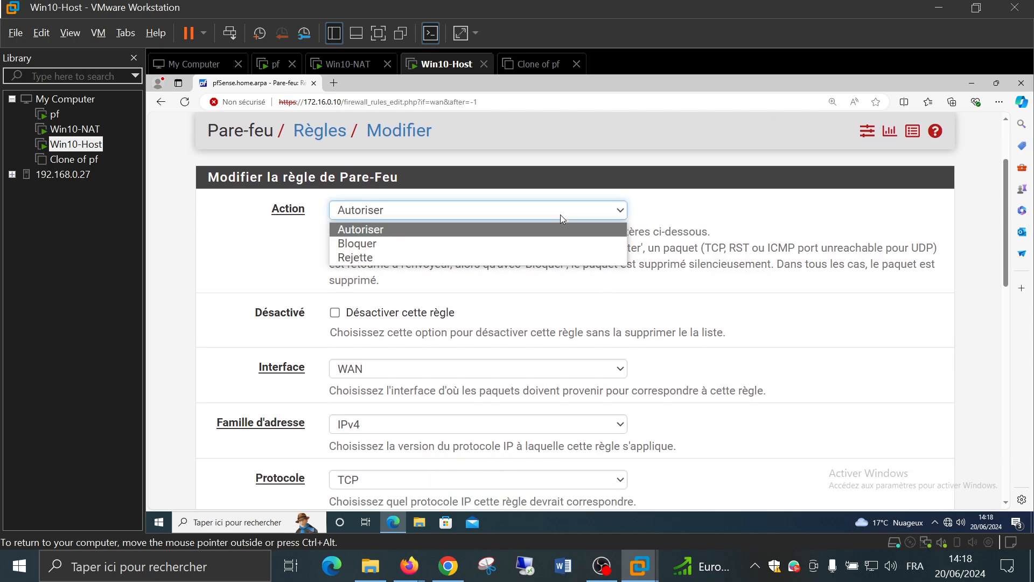
click(551, 243)
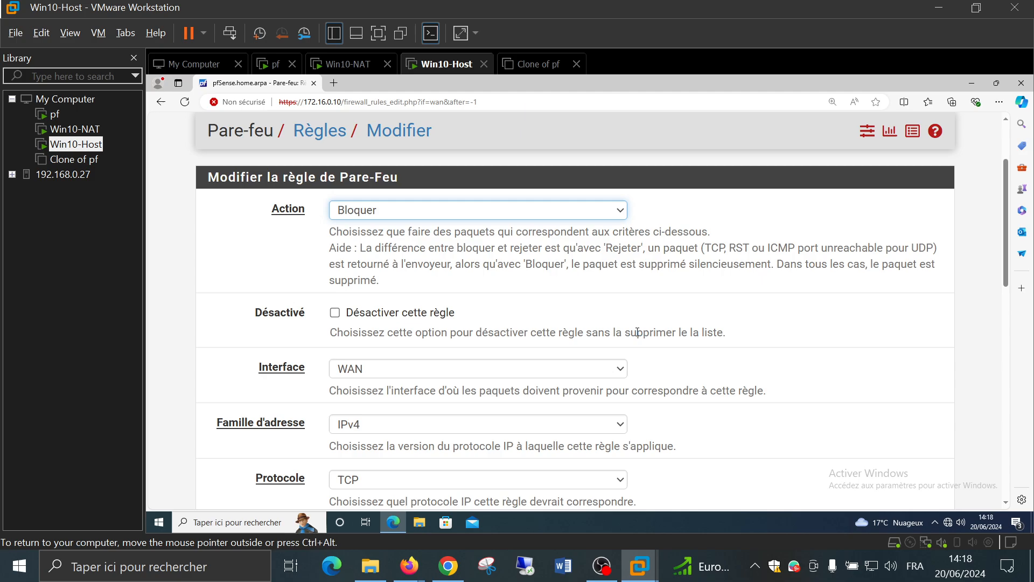
scroll(637, 332, down, 2)
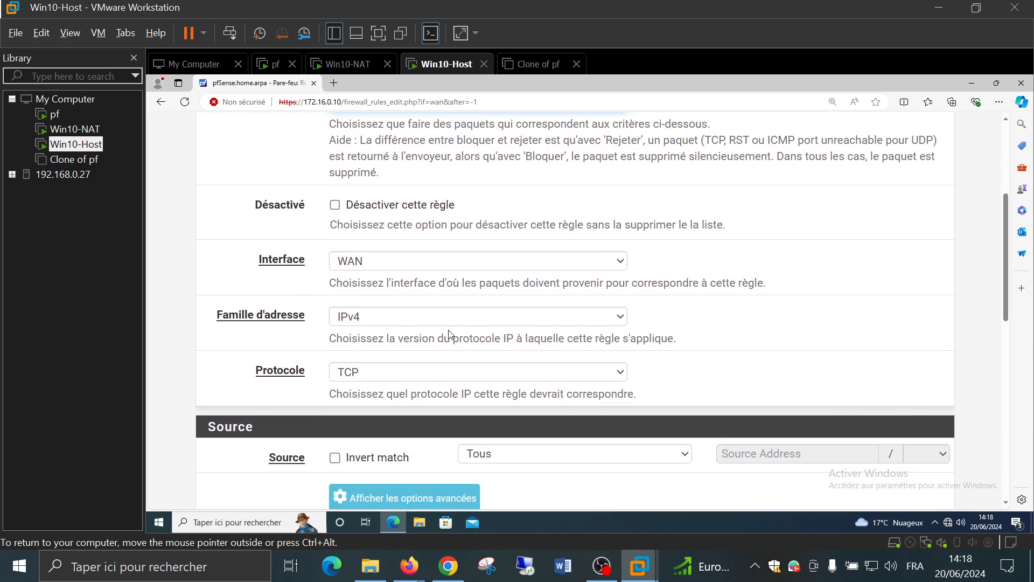
Set the new WAN block rule's protocol to ICMP
click(384, 379)
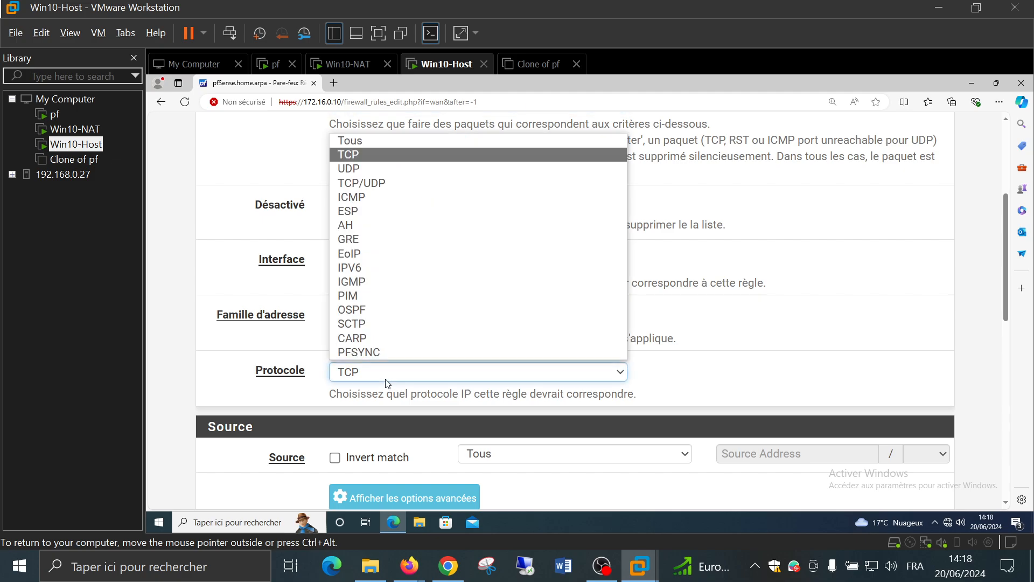
click(425, 196)
scroll(723, 318, down, 1)
scroll(722, 315, down, 4)
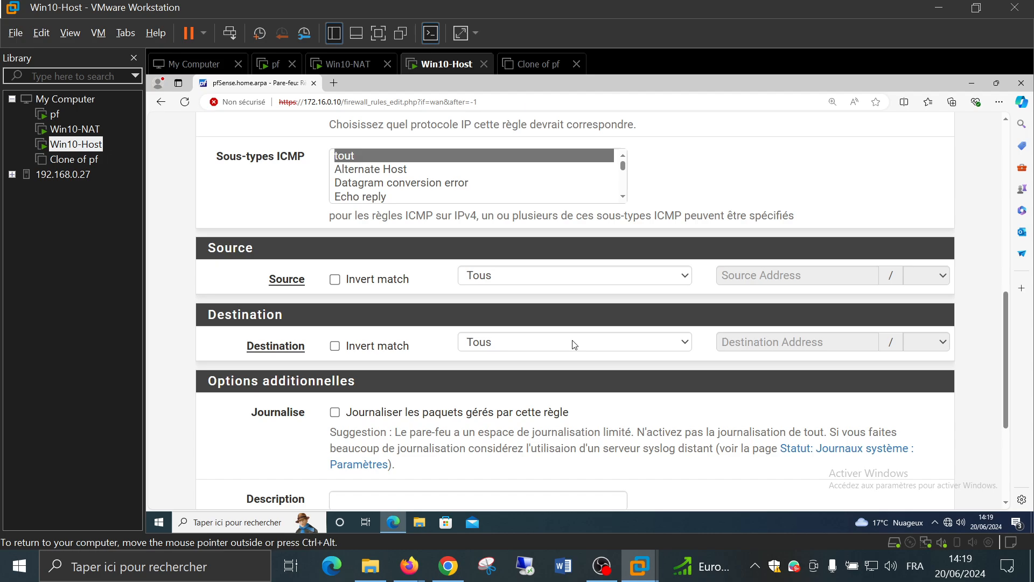
scroll(574, 345, down, 2)
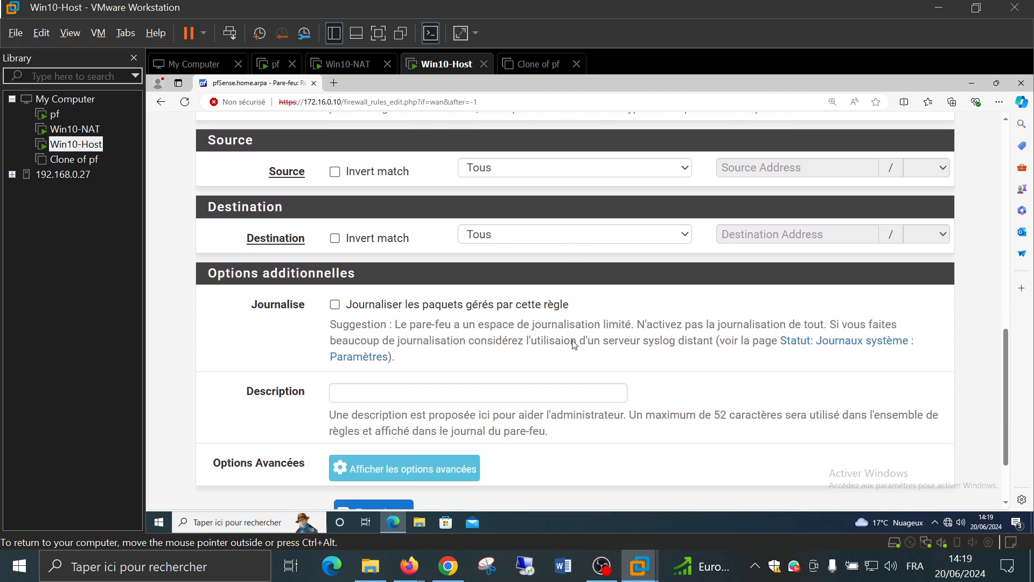
scroll(526, 357, down, 1)
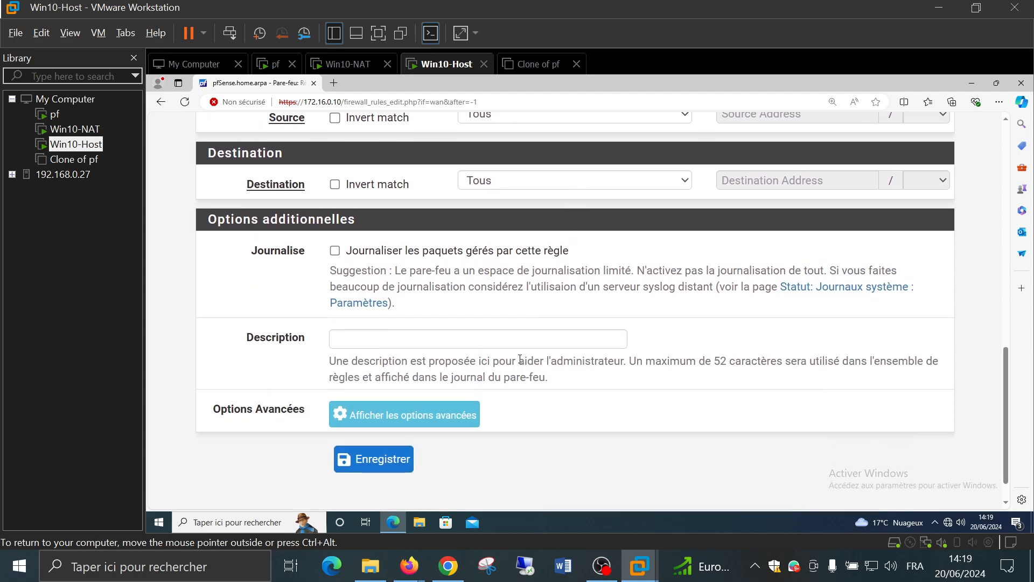
Save the WAN ICMP block rule and apply the pfSense firewall changes
click(381, 469)
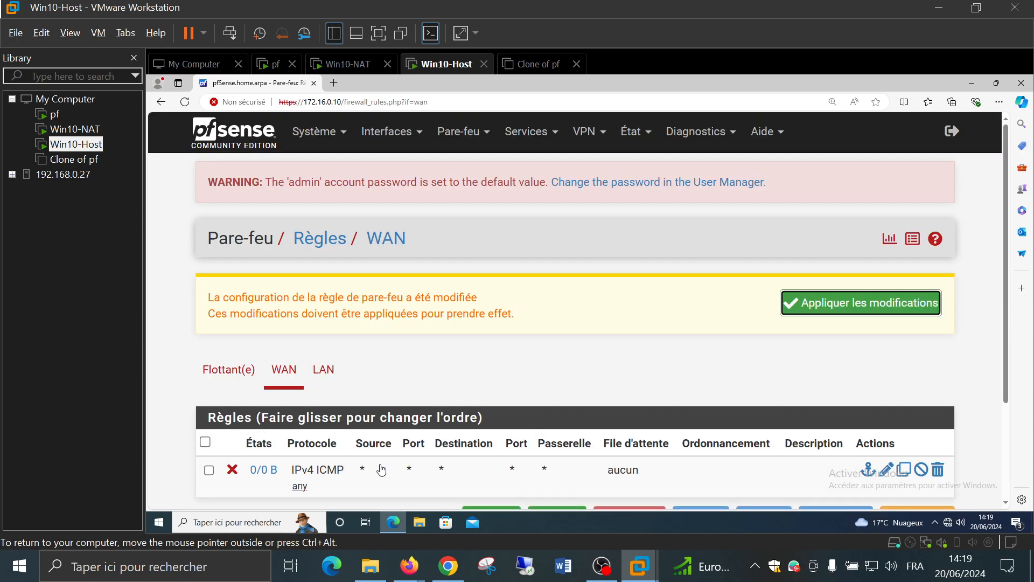
click(818, 303)
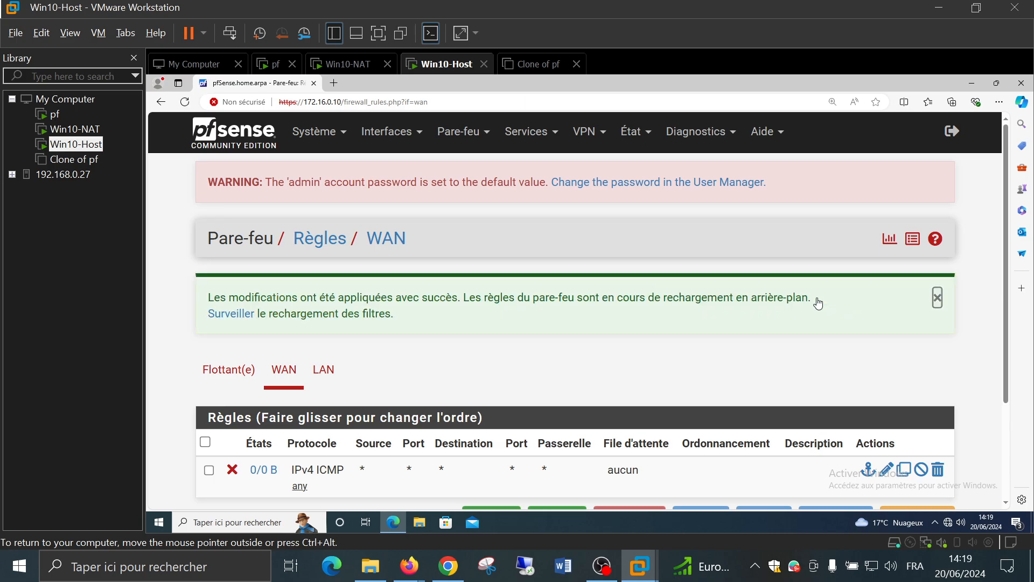
click(937, 297)
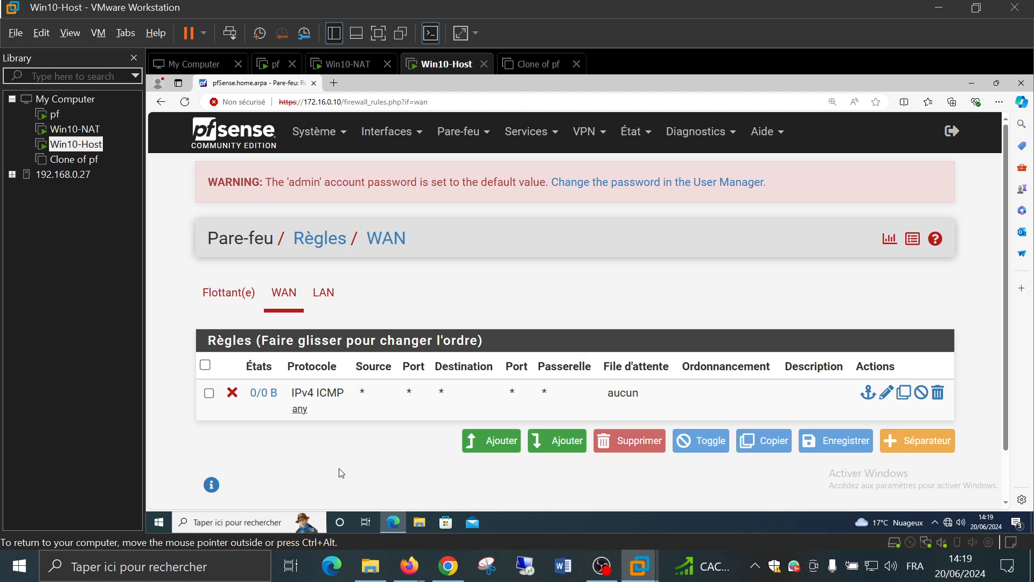
On Win10-Host, ping 10.128.0.1 from a command prompt (4/4 replies), then switch to Win10-NAT
click(252, 522)
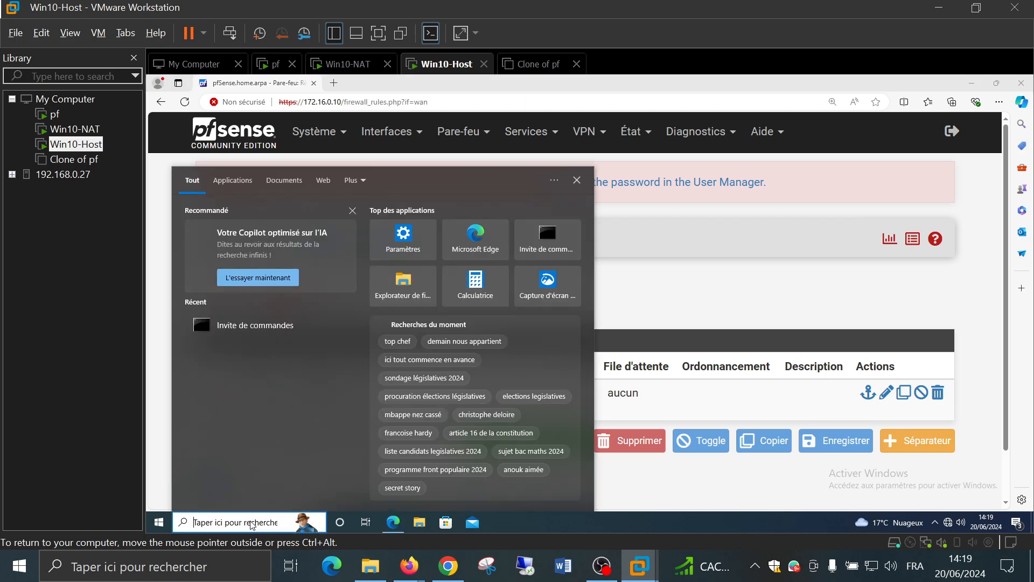
text(cmd)
key(Return)
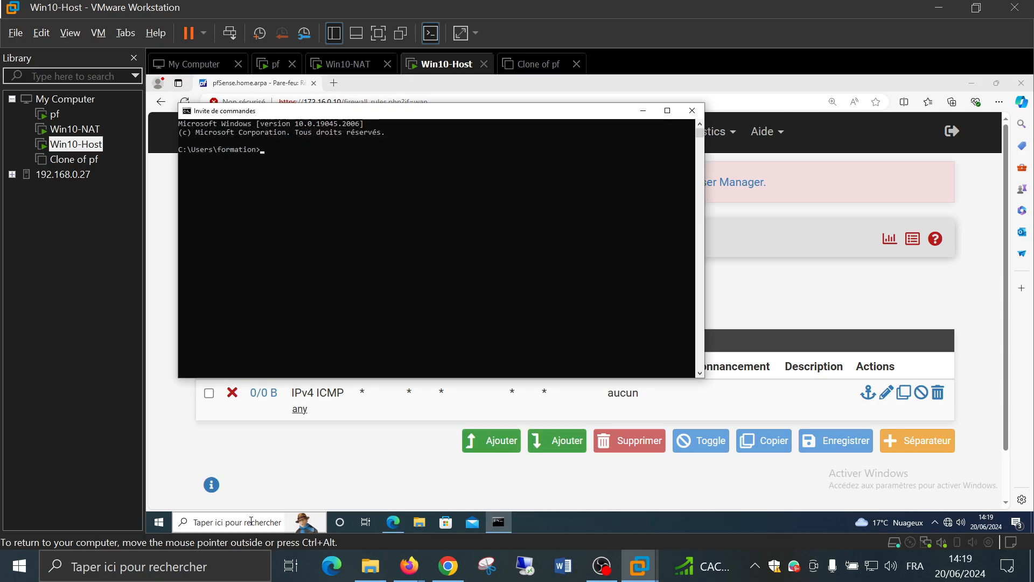
text(ping 10.128.0.1)
key(Return)
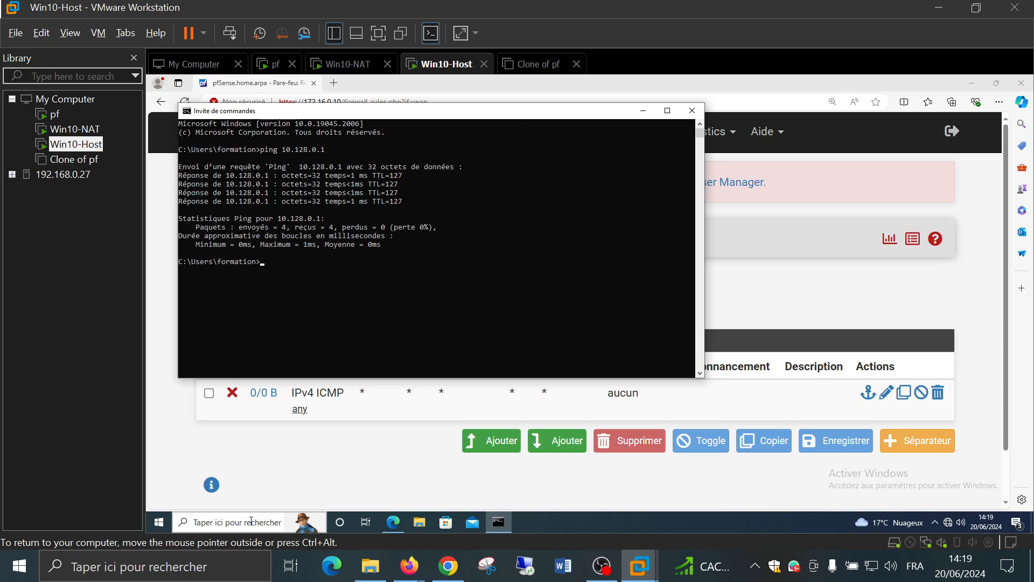
click(66, 130)
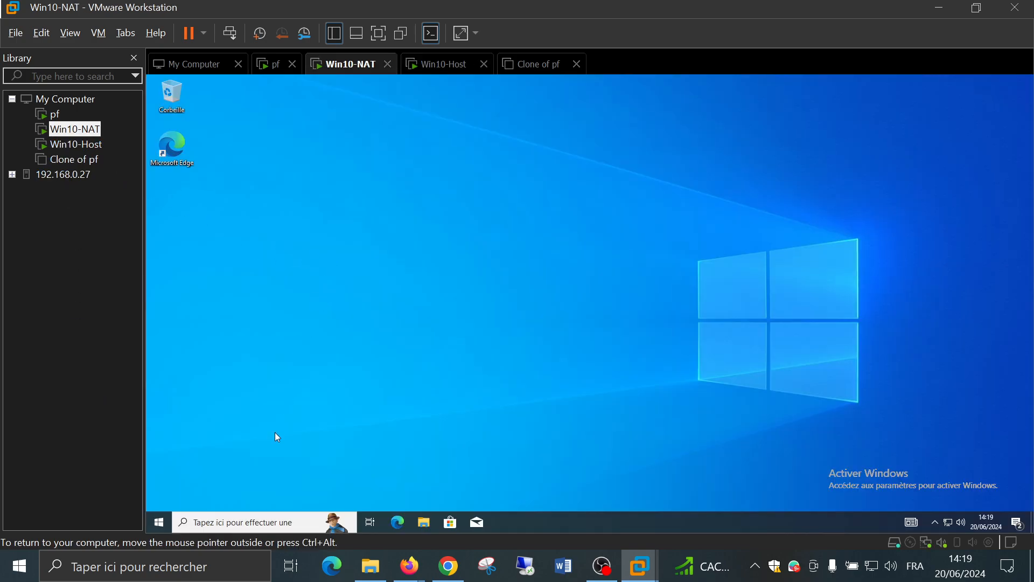
On Win10-NAT, ping 172.16.128.0 from a command prompt, then open a second prompt window
click(266, 522)
text(cmd)
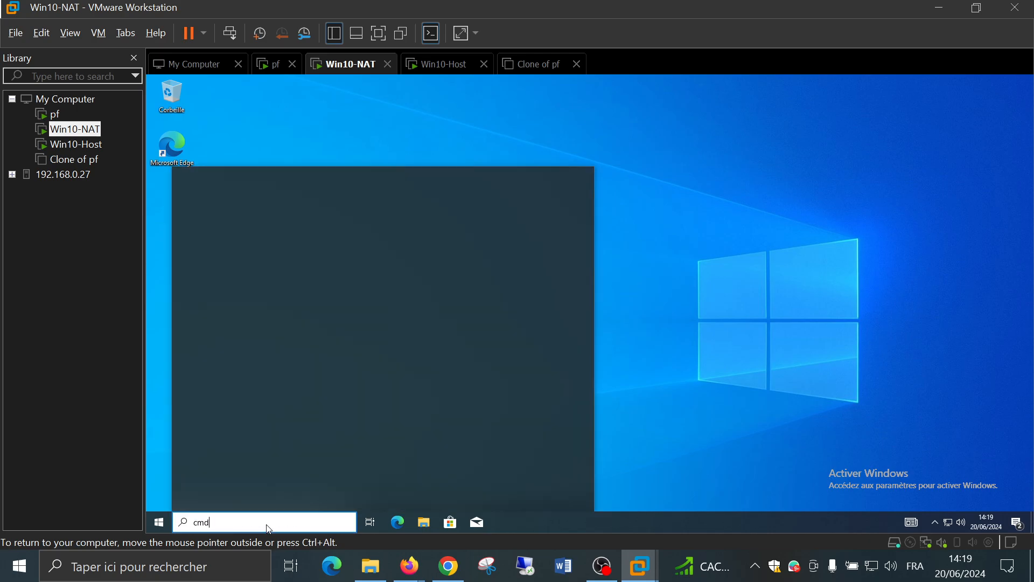
key(Return)
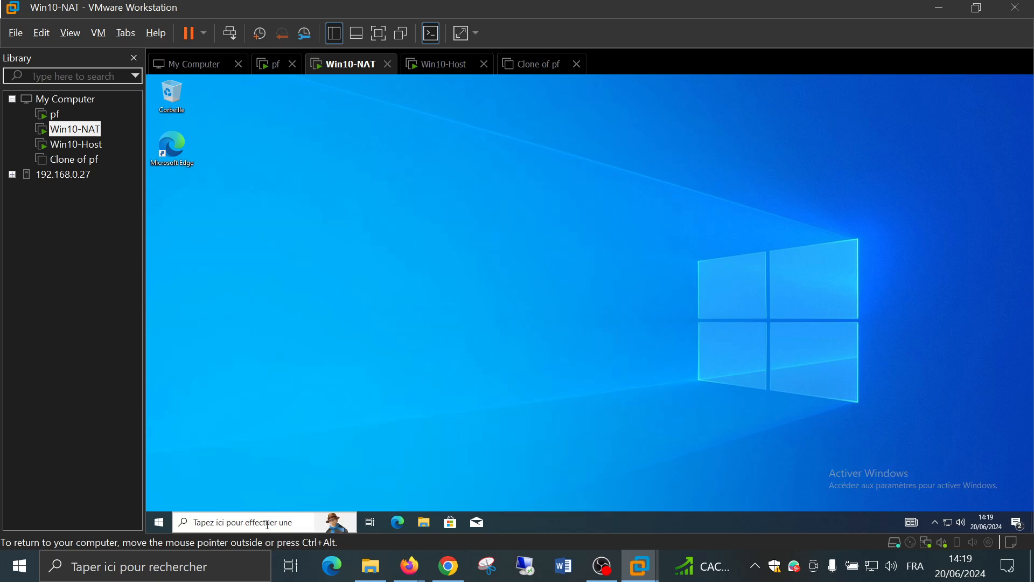
text(ping)
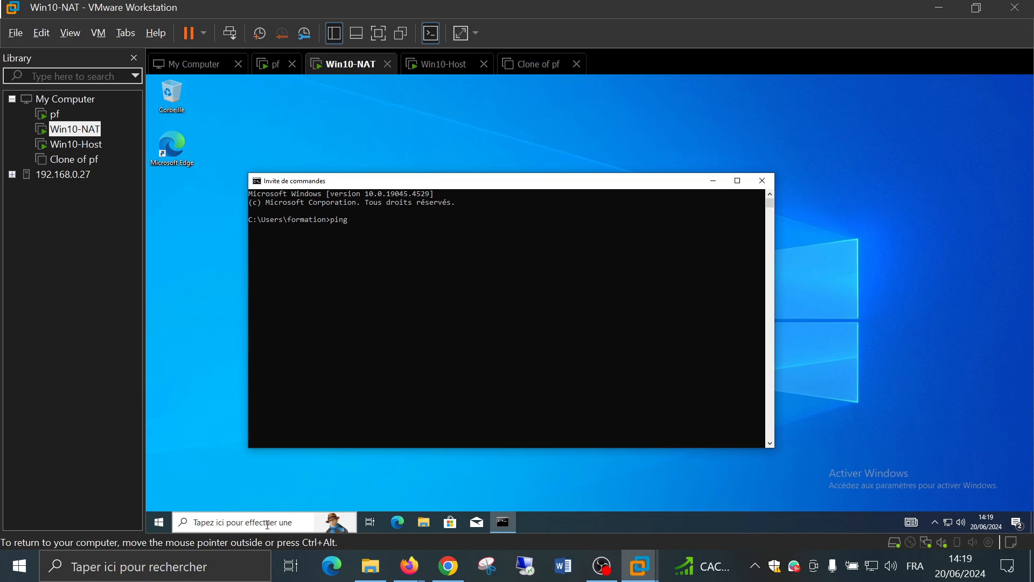
text( 172.16.128.0)
key(Return)
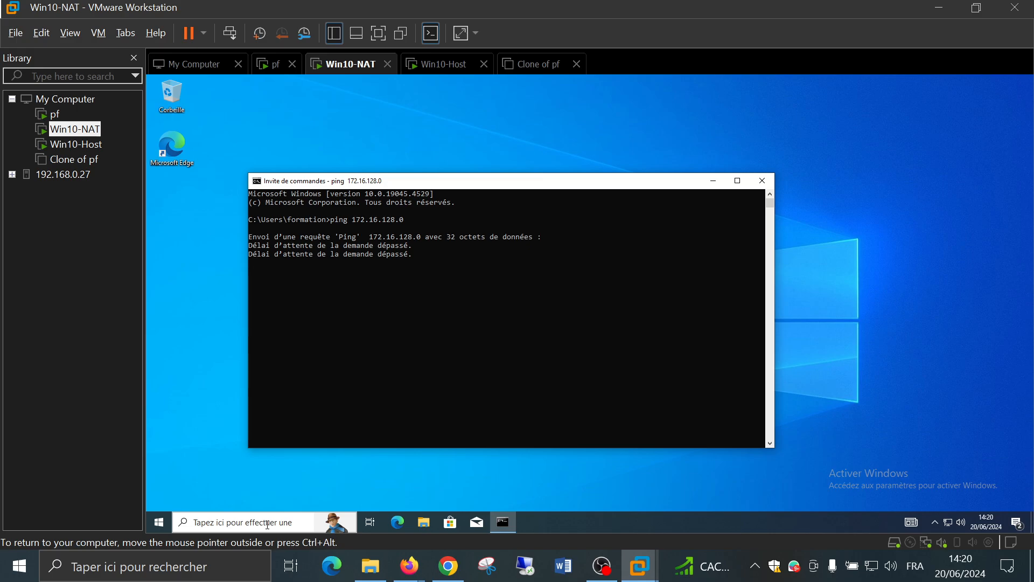
right_click(507, 523)
click(494, 464)
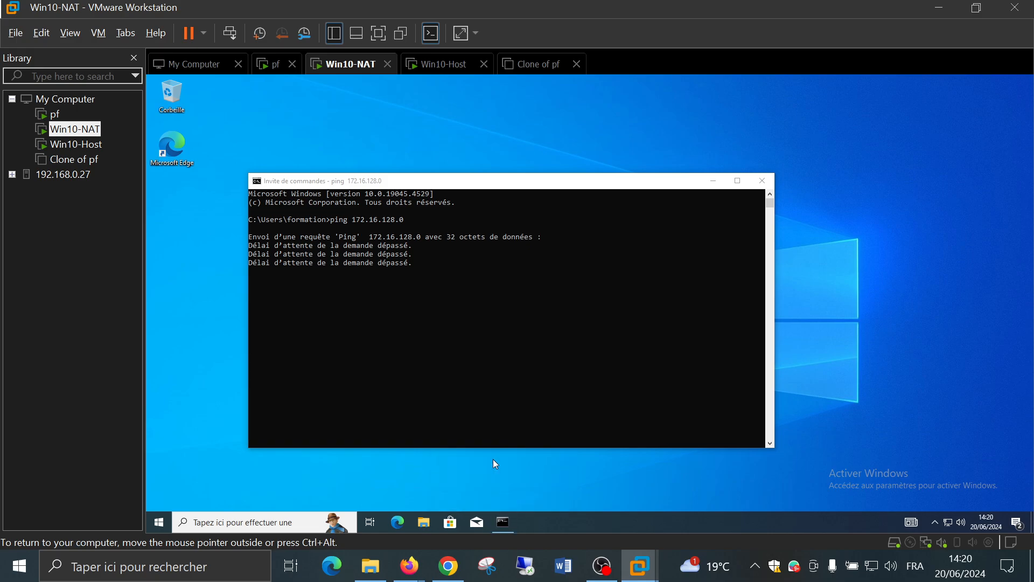
In the second prompt, ping 1.1.1.1 (all four lost), then start ping -t 1.1.1.1
drag(480, 101, 791, 167)
text(pin)
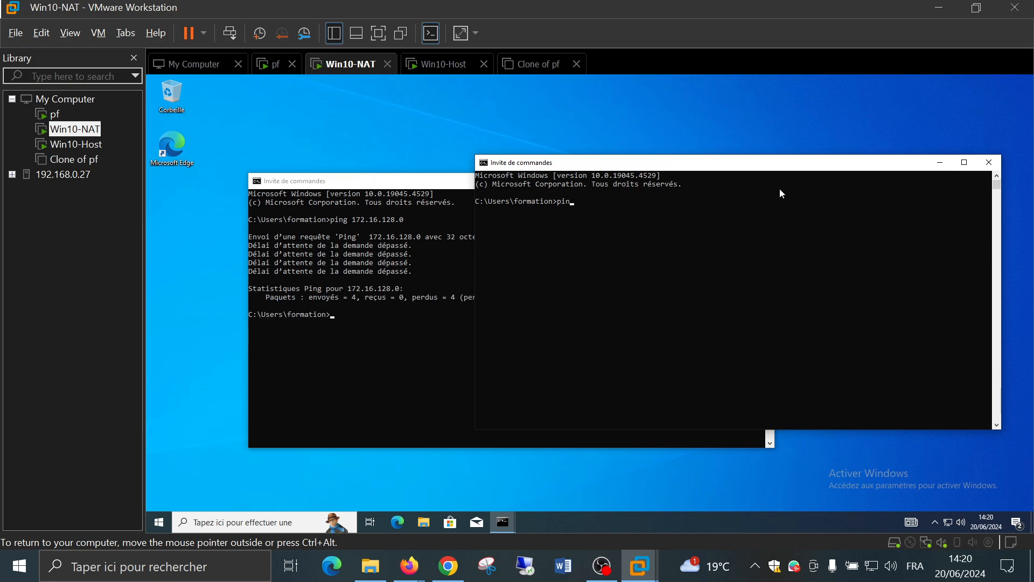
text(g 1.1.1.1)
ctrl+scroll(729, 232, up, 3)
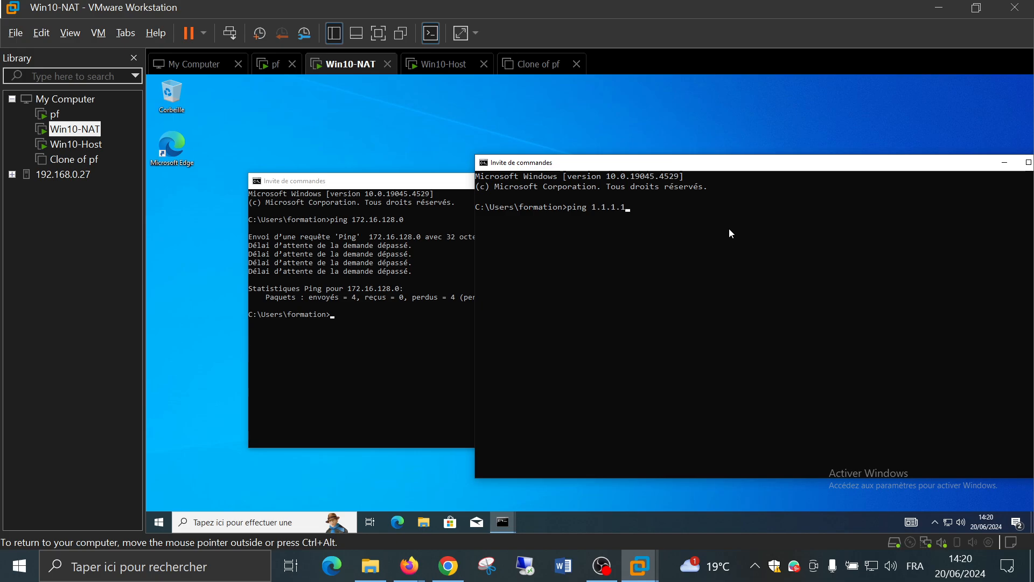
key(Return)
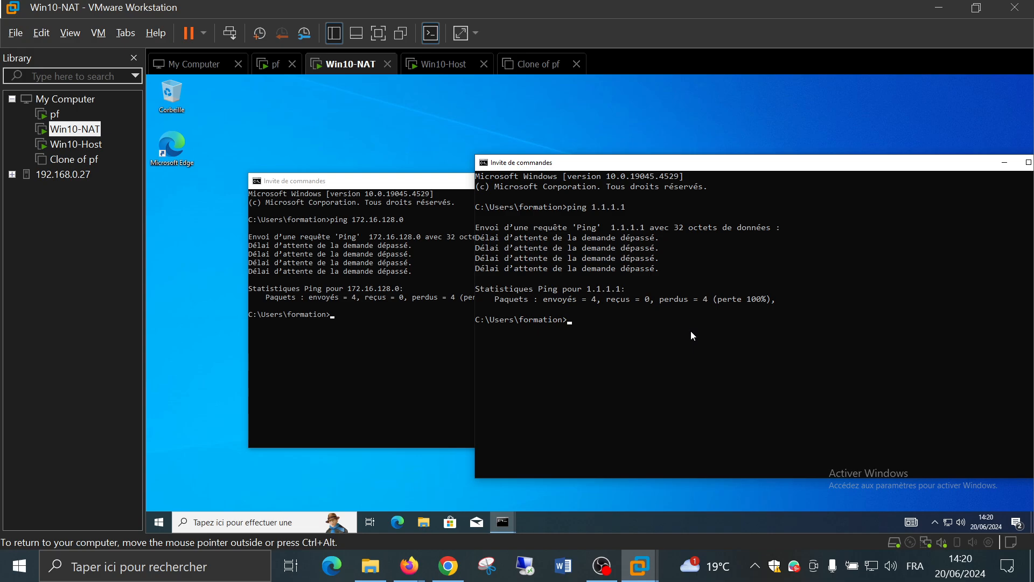
text(pin)
text(g -t)
text( 1..)
text(1..)
text(1.1.1.1)
key(Return)
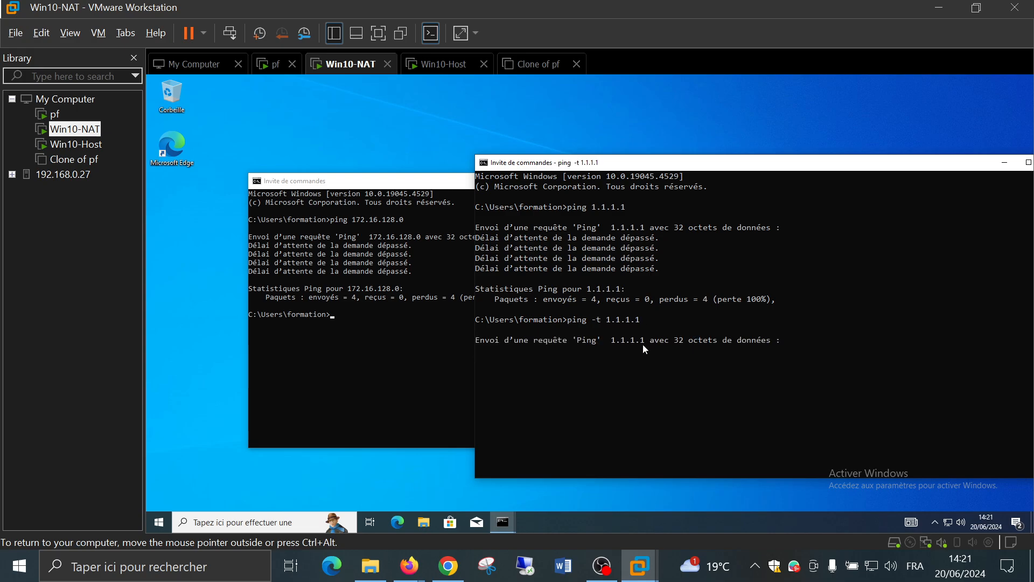
Start a continuous ping -t 172.16.128.0 in the first command prompt
click(393, 365)
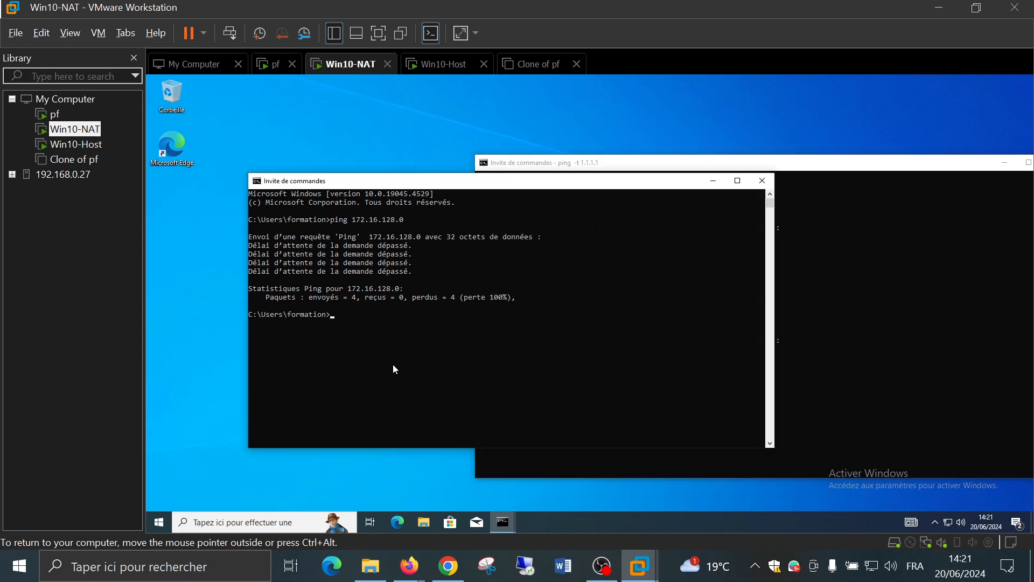
text(ping -t 172.16.12)
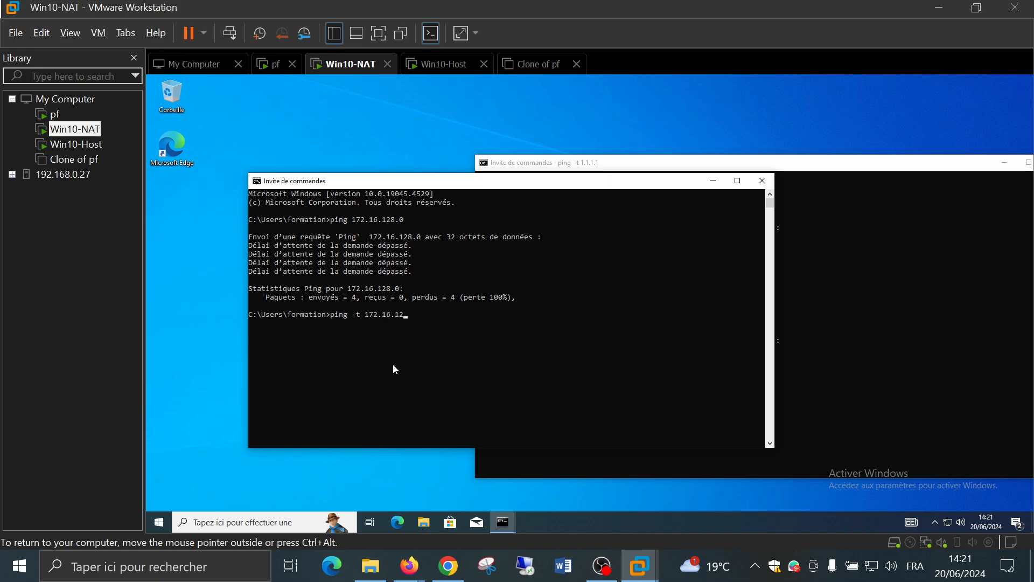
text(8.0)
key(Return)
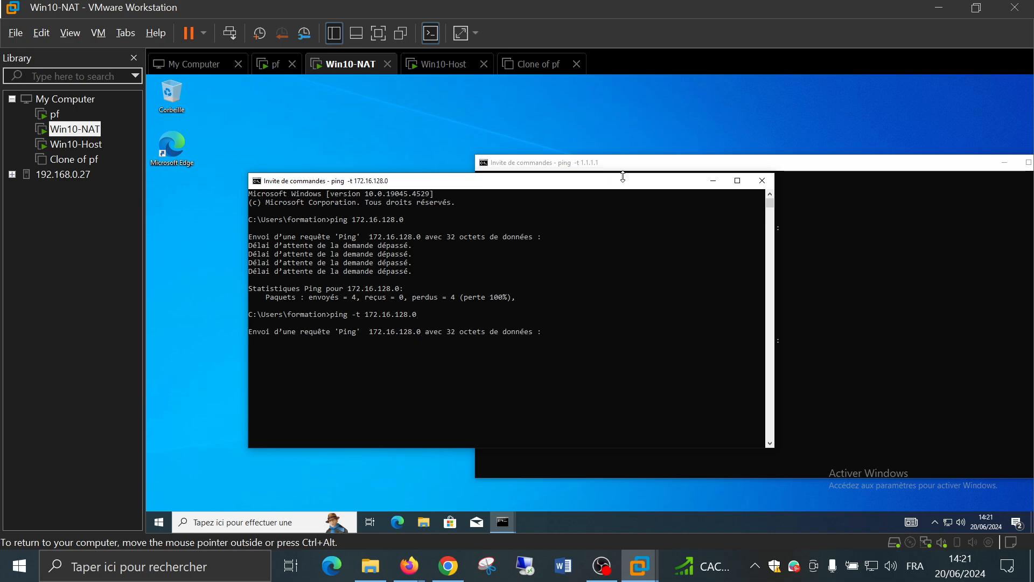
Tile the two ping windows left and right, then return to Win10-Host
drag(623, 187, 147, 206)
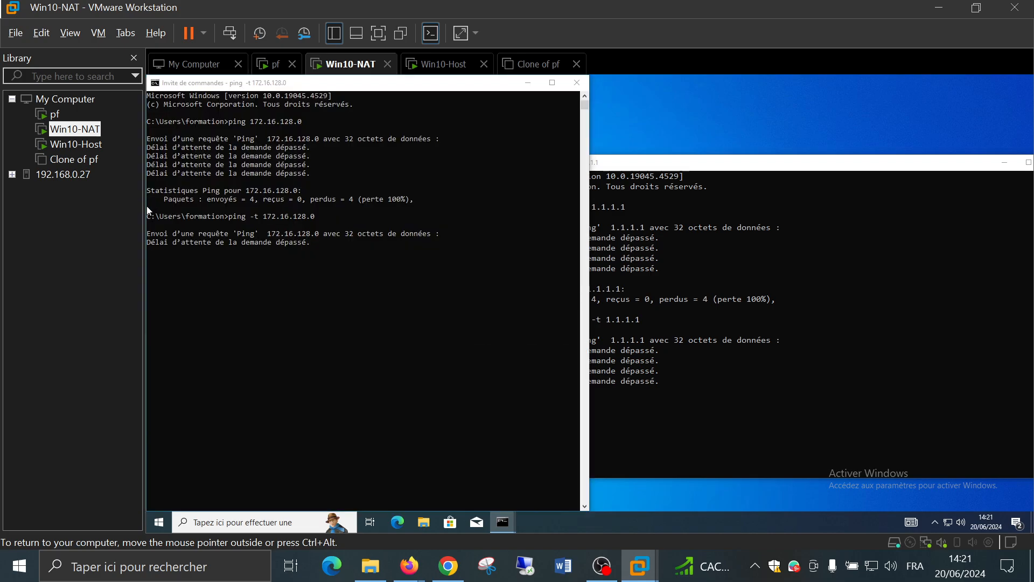
click(788, 260)
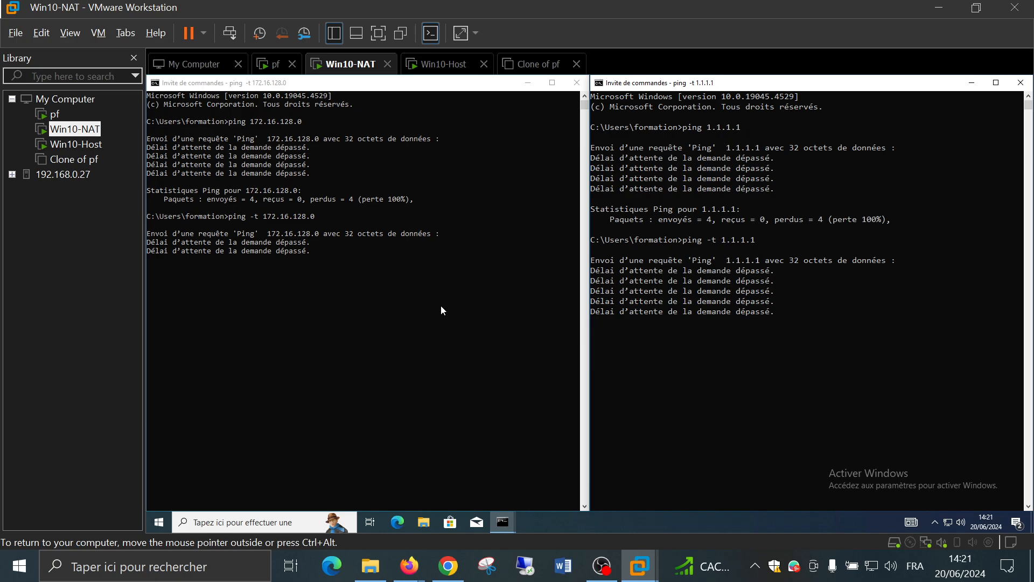
click(66, 146)
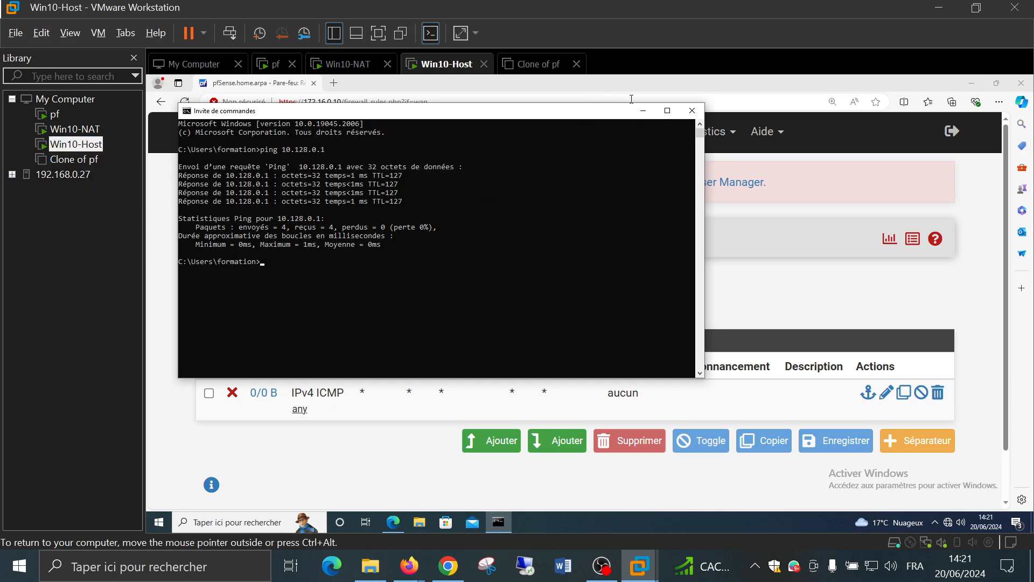
Open the WAN ICMP rule in the pfSense rule editor
click(643, 110)
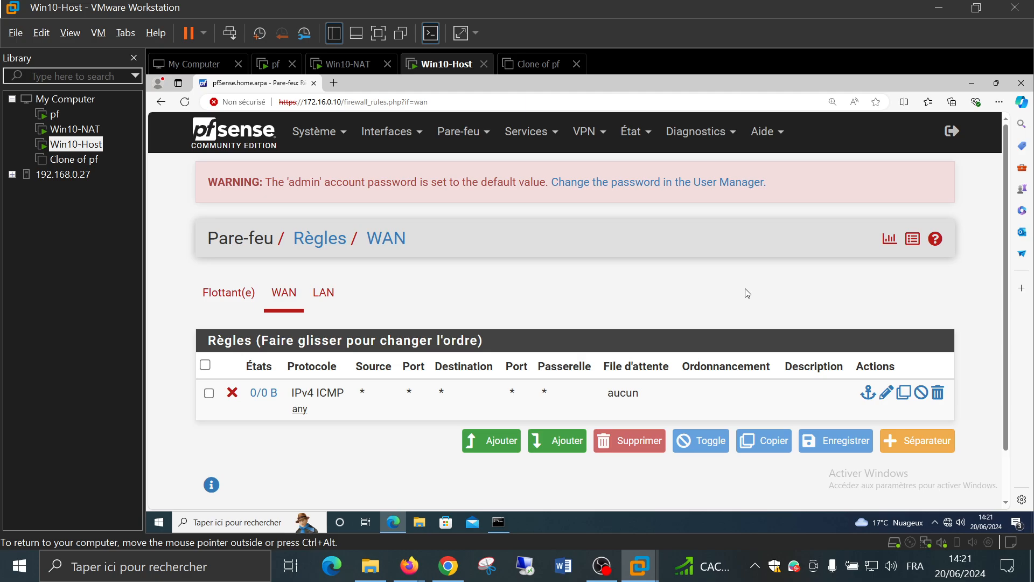
click(886, 396)
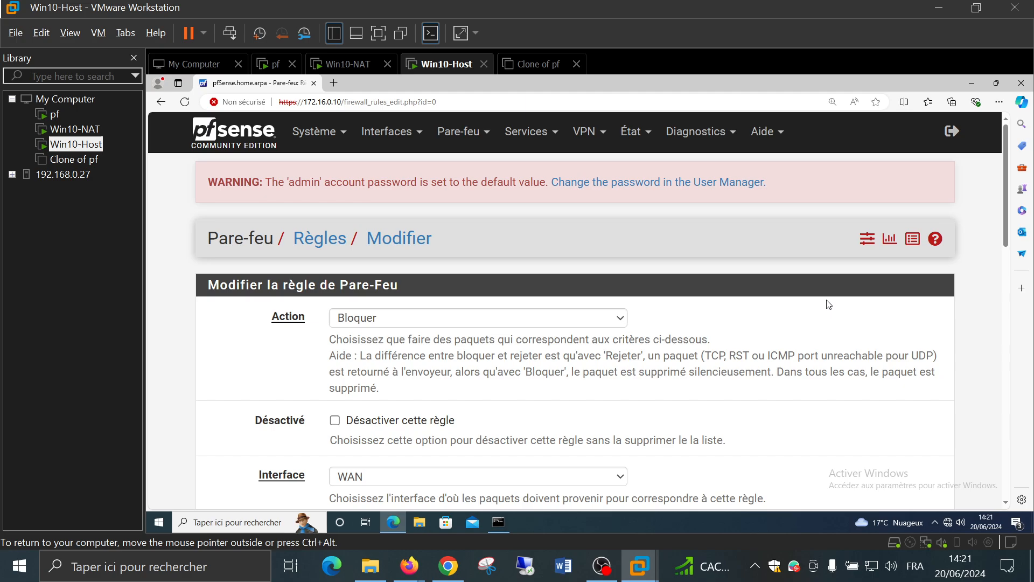
scroll(781, 298, down, 6)
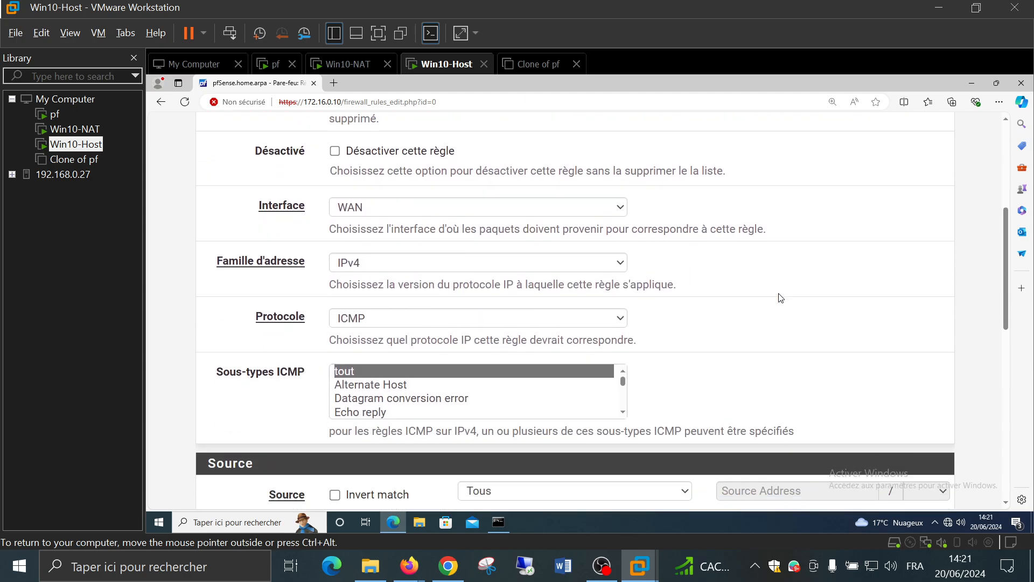
scroll(780, 298, down, 4)
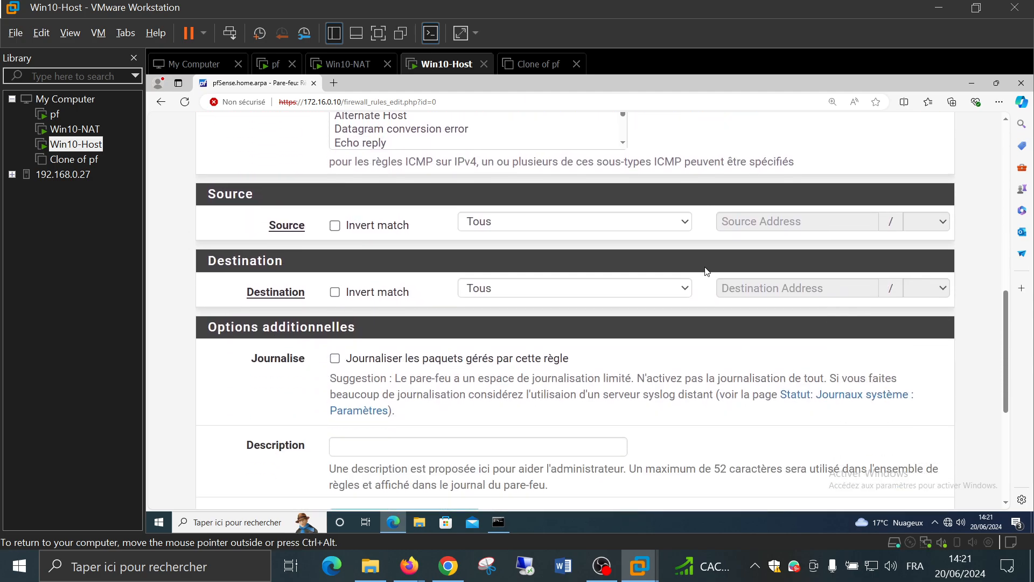
Set the rule's destination to LAN subnets, after briefly trying Réseau
click(571, 295)
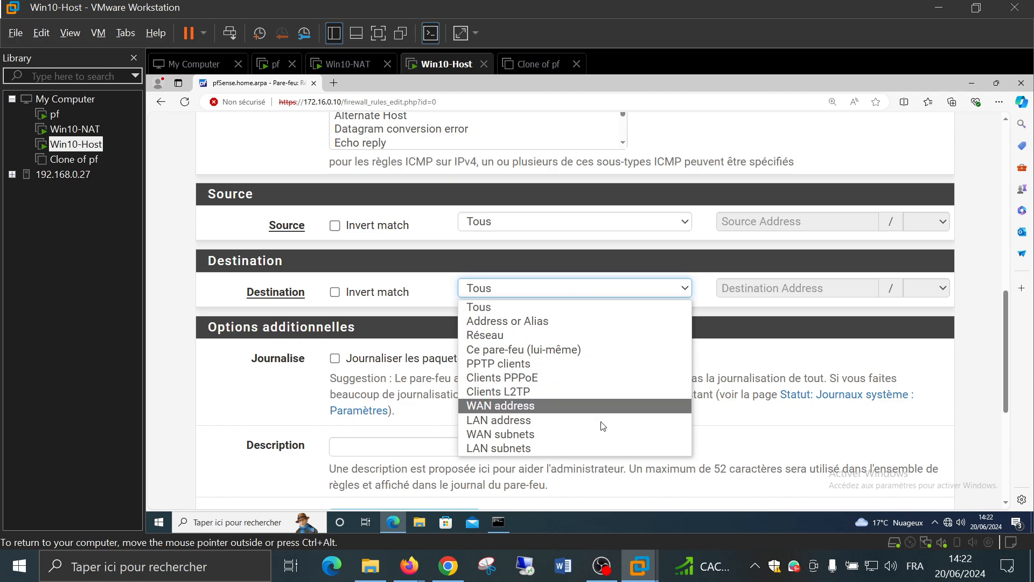
click(593, 448)
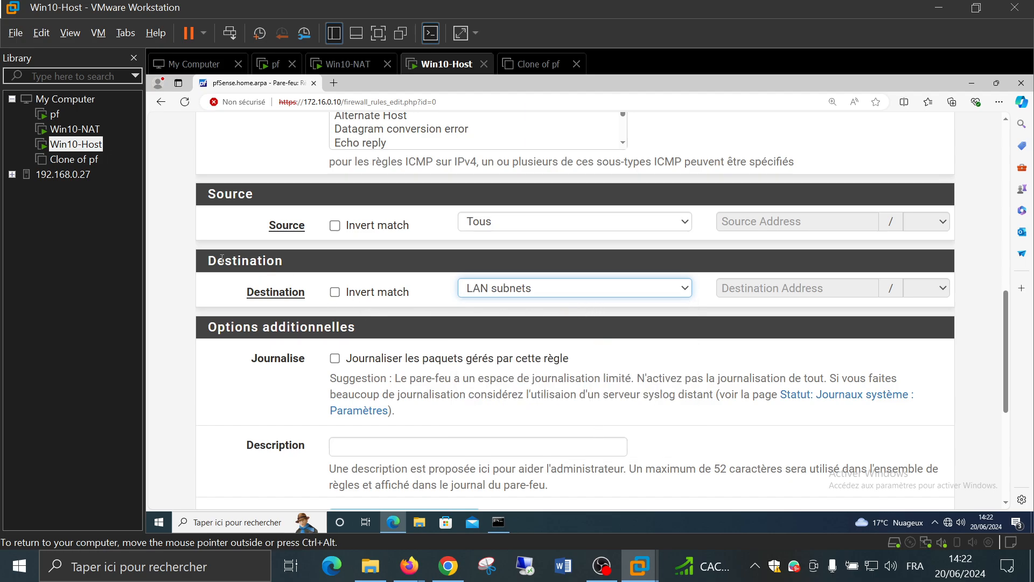
click(541, 308)
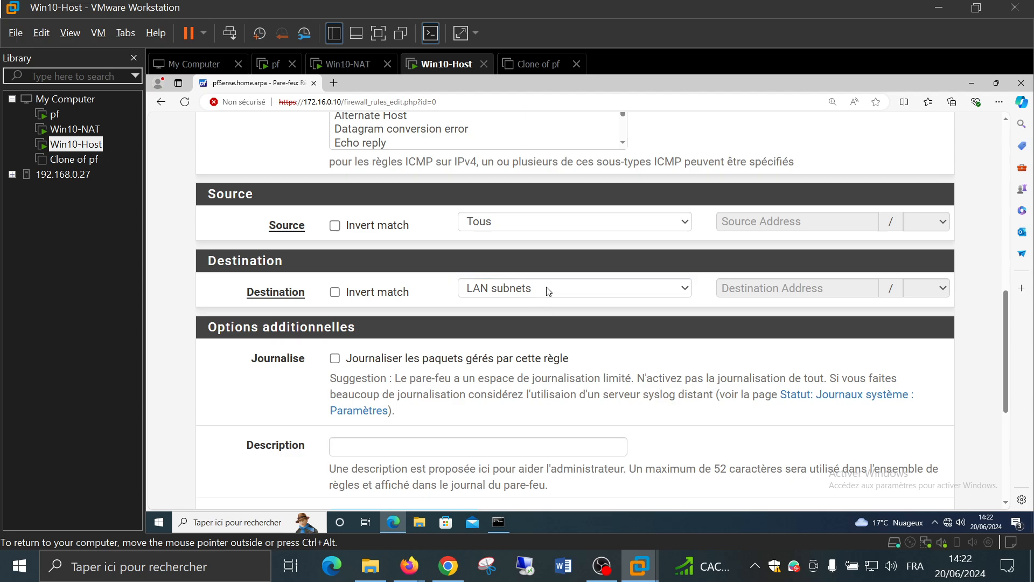
click(547, 290)
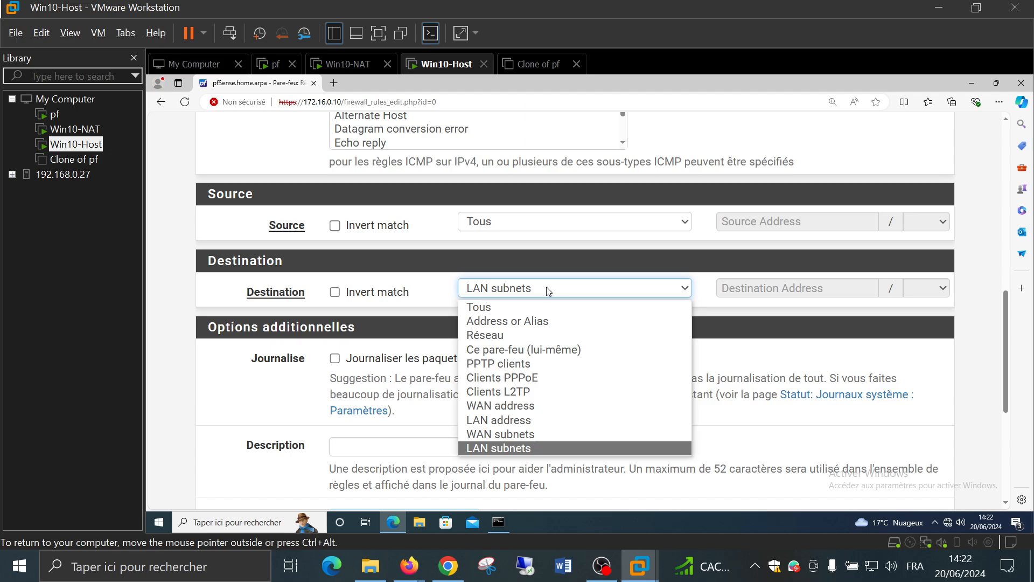
click(557, 338)
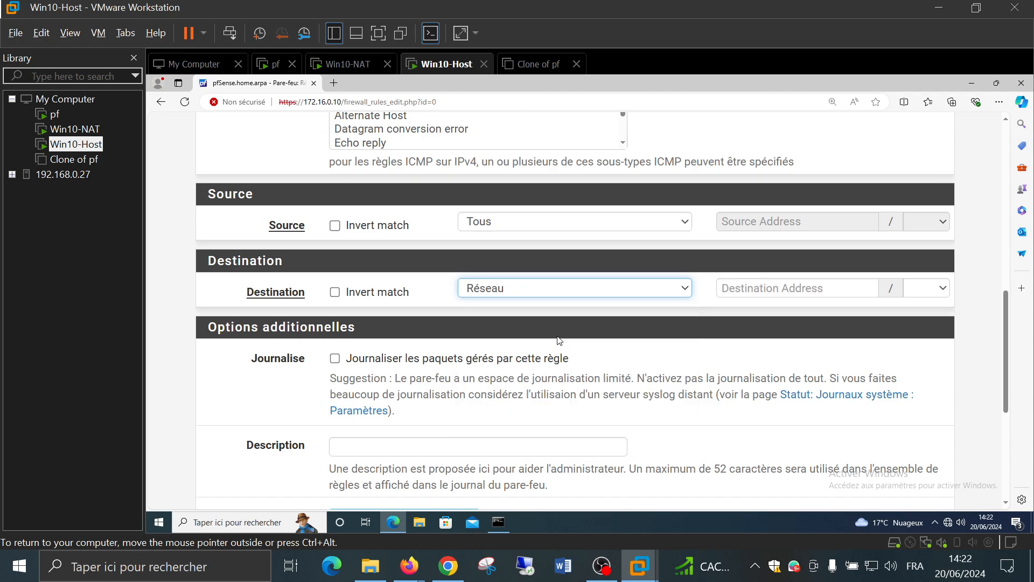
click(795, 288)
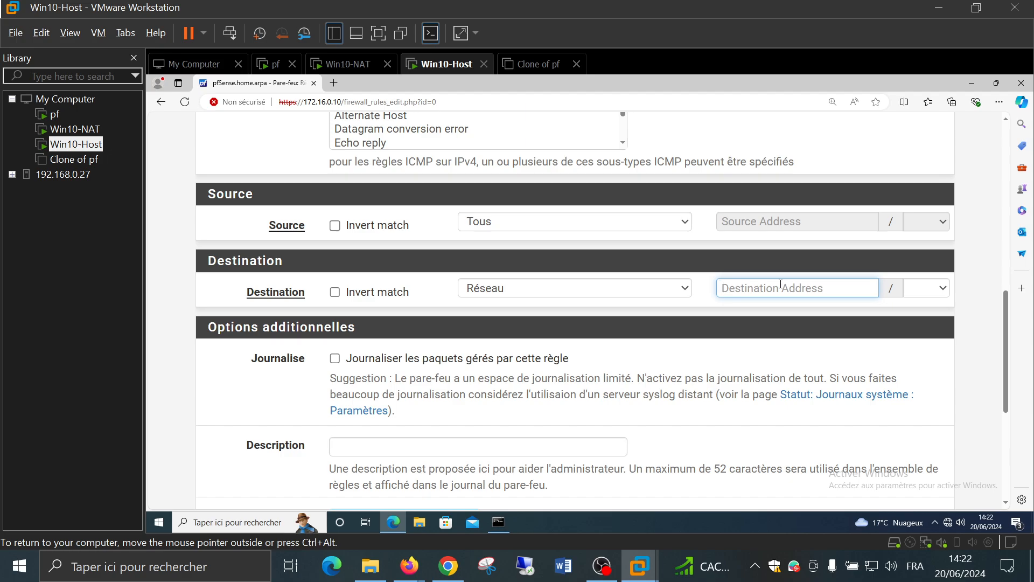
click(593, 296)
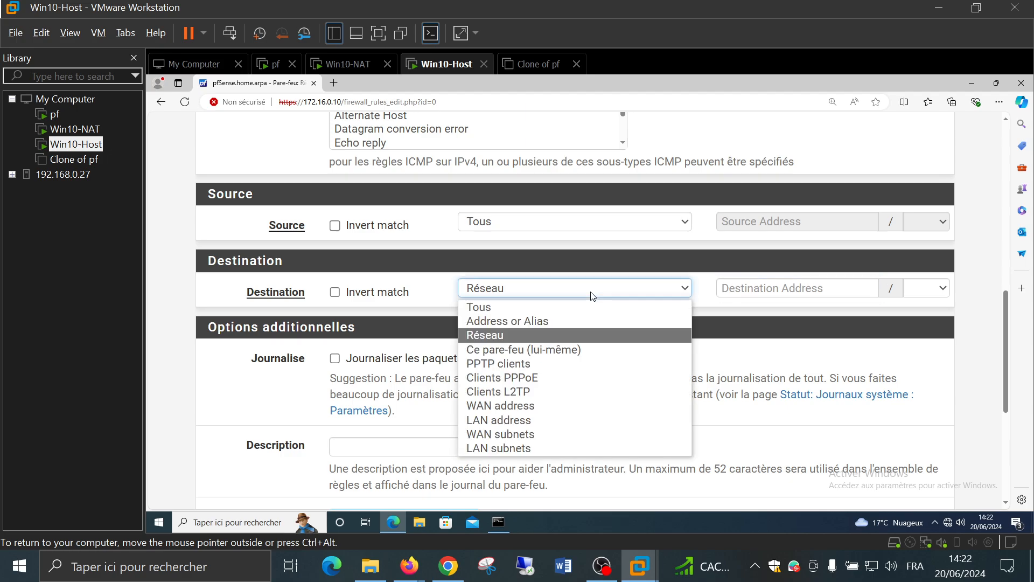
click(539, 449)
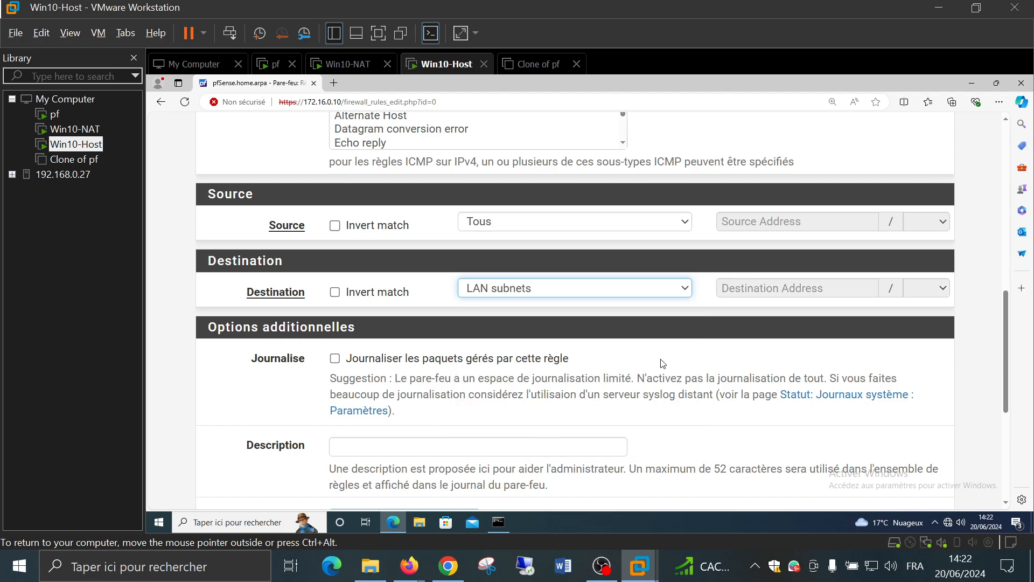
Save the ICMP-to-LAN-subnets WAN rule and apply the pfSense changes, dismissing the notice
click(609, 352)
scroll(593, 355, down, 3)
scroll(579, 357, down, 2)
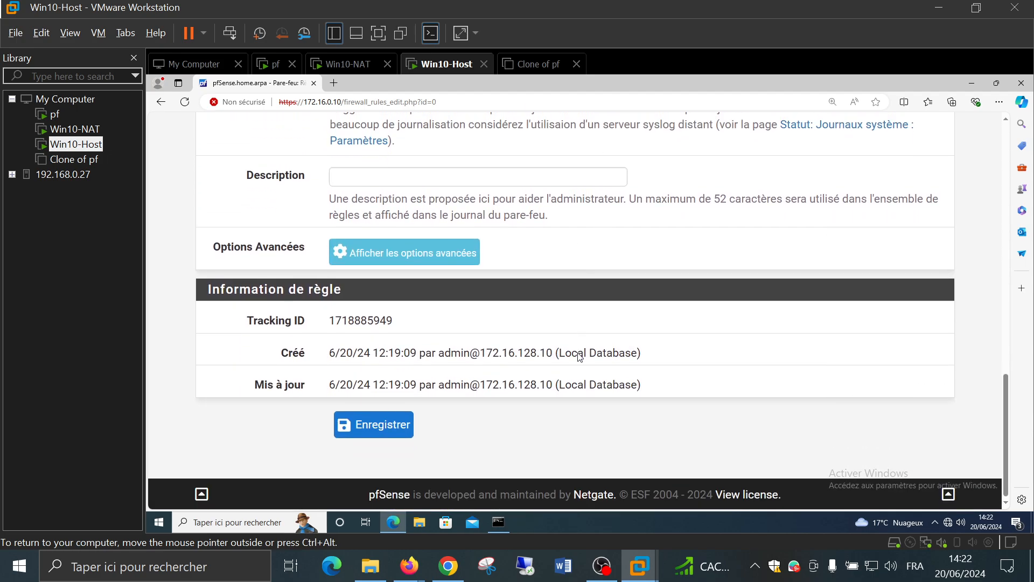
click(387, 432)
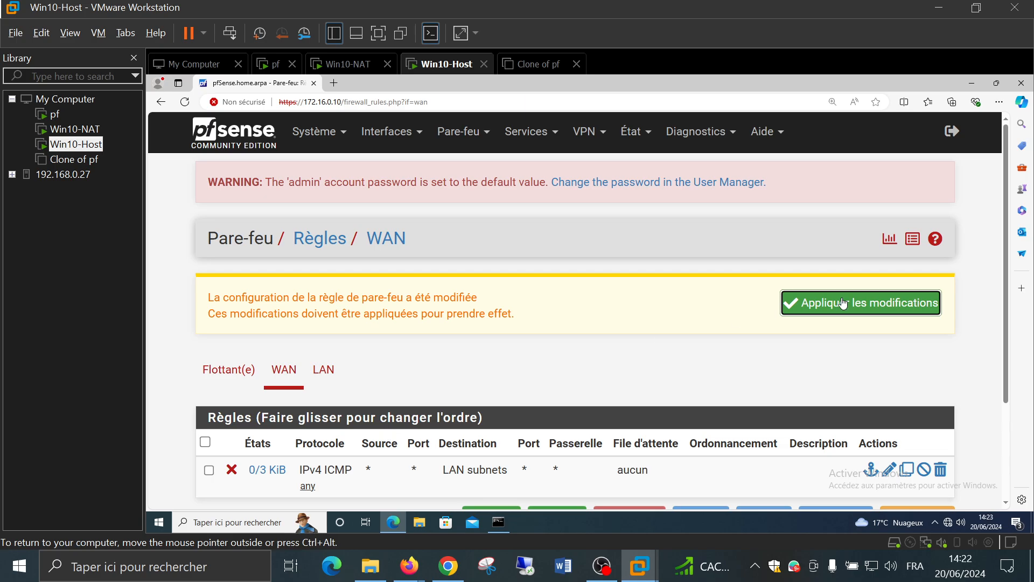
click(843, 303)
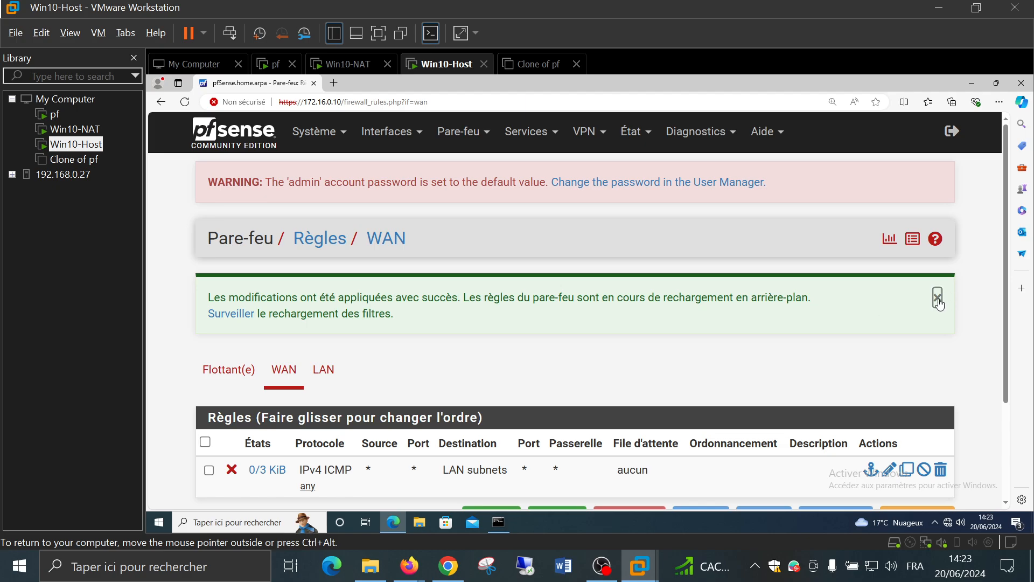
click(937, 298)
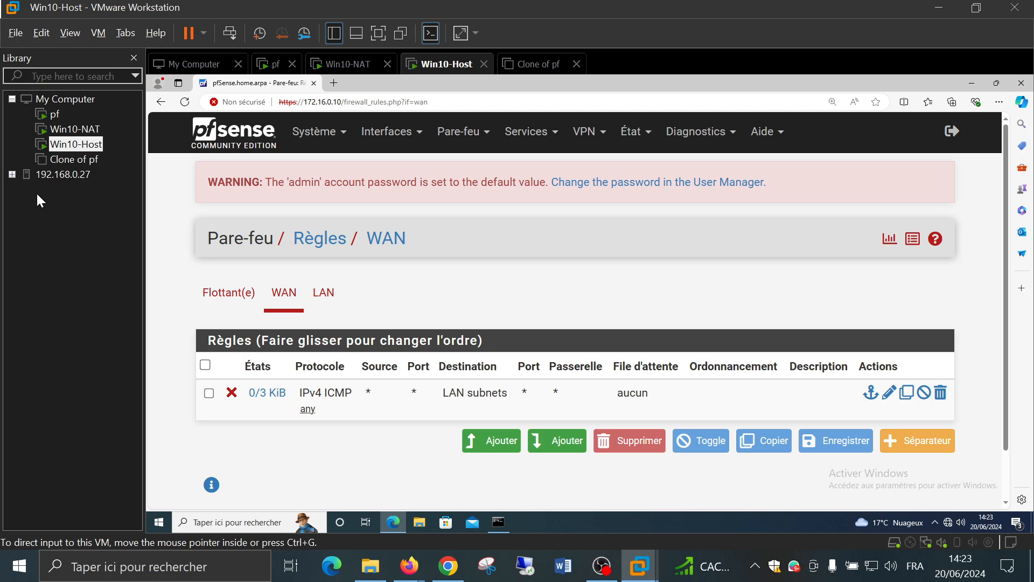
Switch to Win10-NAT and select the right-hand 1.1.1.1 ping console
click(62, 135)
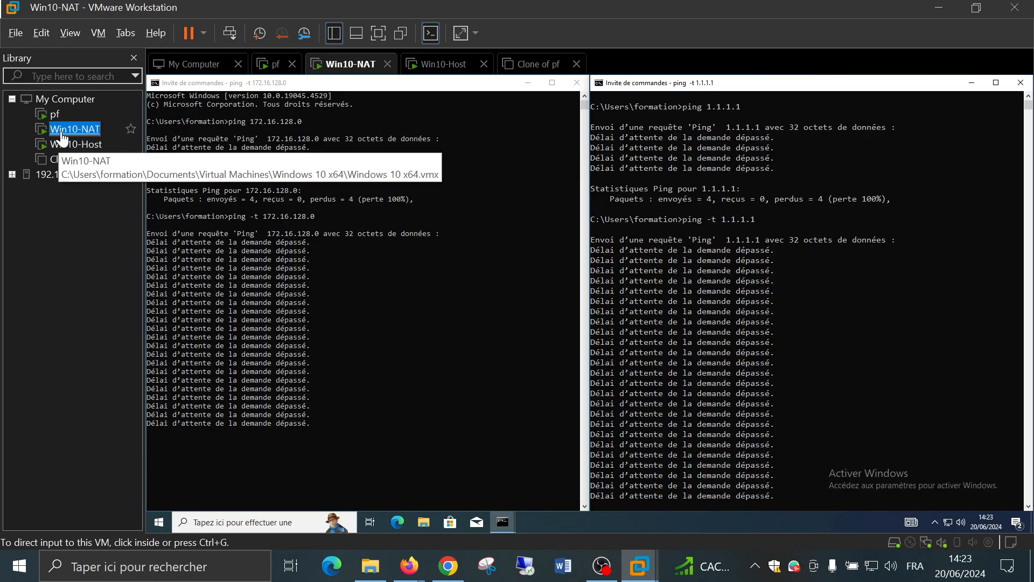
click(810, 322)
scroll(861, 312, down, 1)
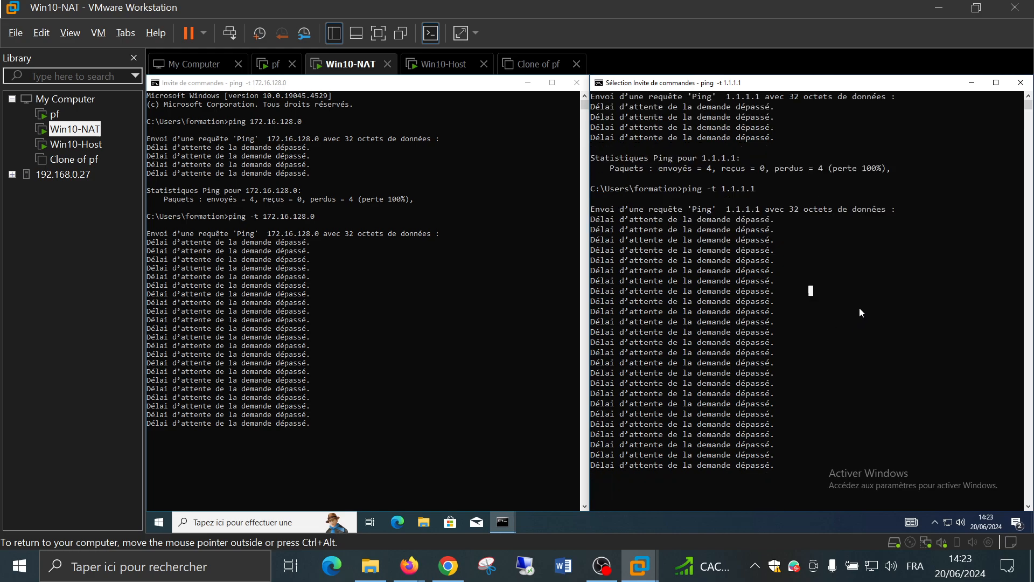
scroll(860, 313, down, 1)
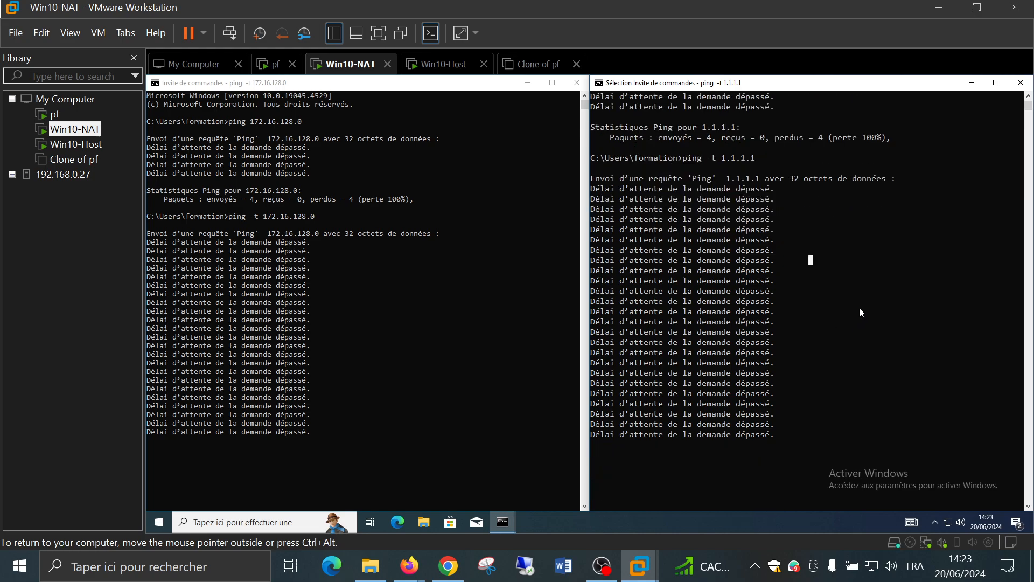
scroll(860, 313, down, 1)
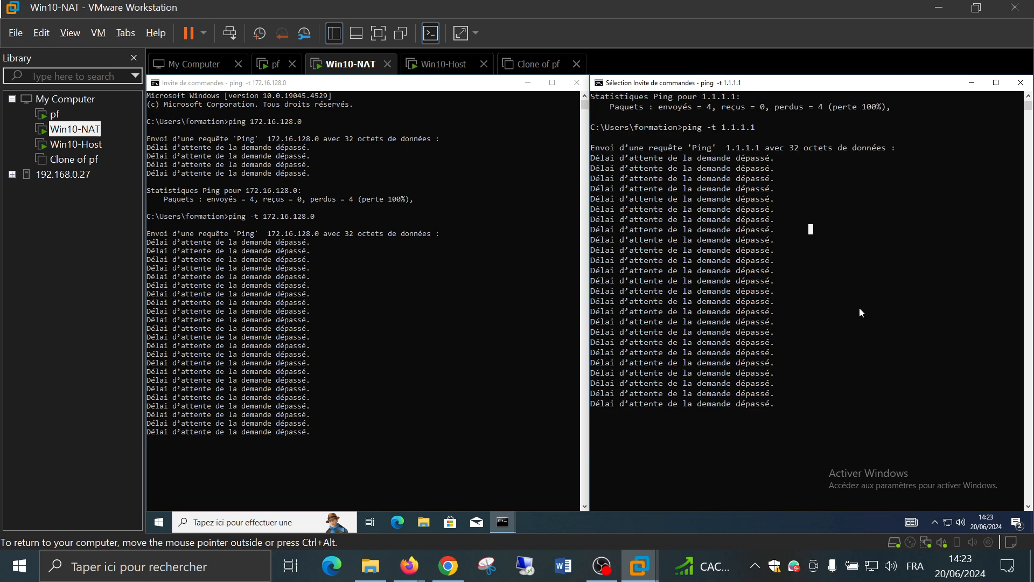
click(859, 310)
Stop and rerun the continuous ping -t 1.1.1.1, which still times out
key(ctrl+c)
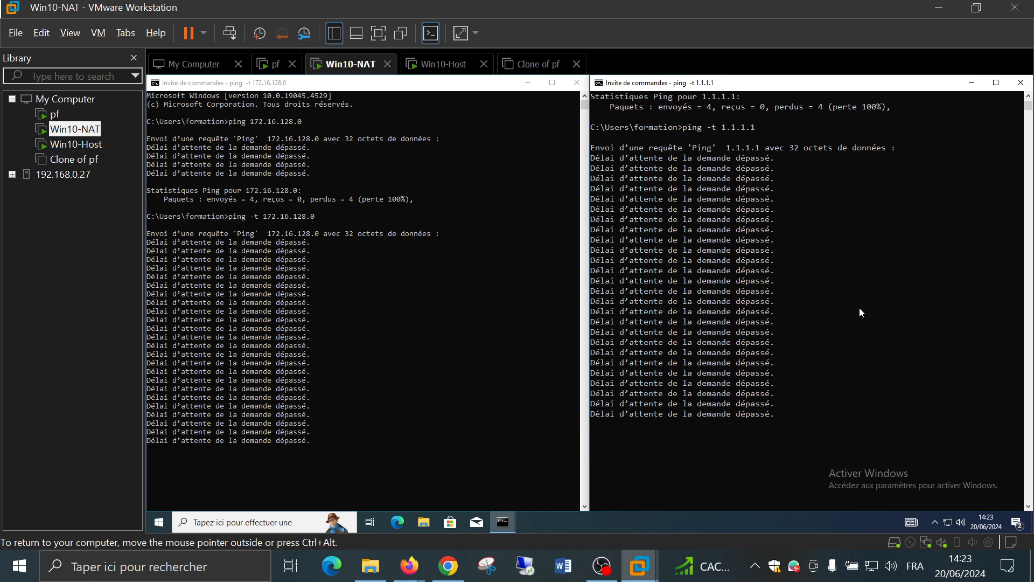
key(ctrl+c)
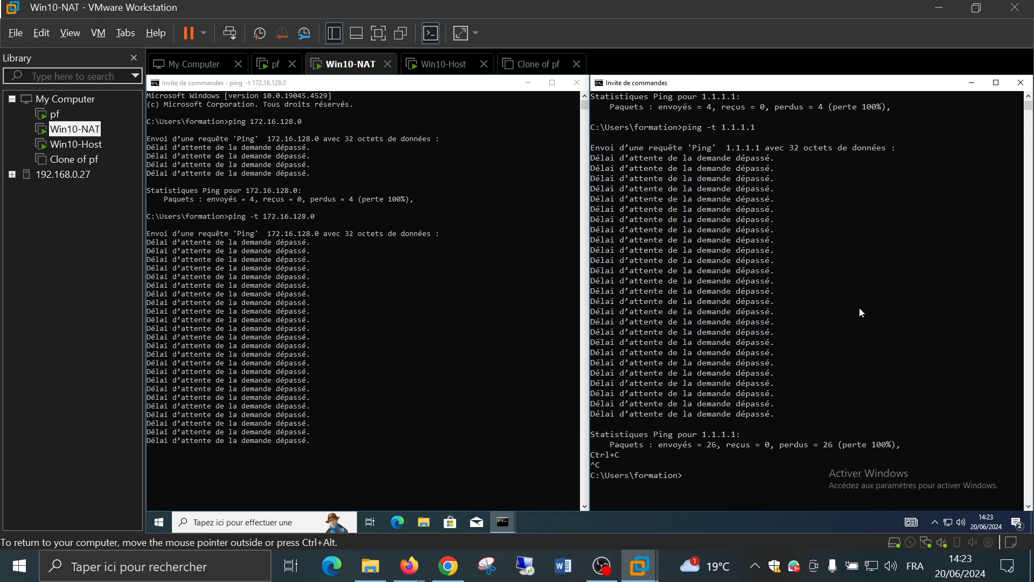
key(Up)
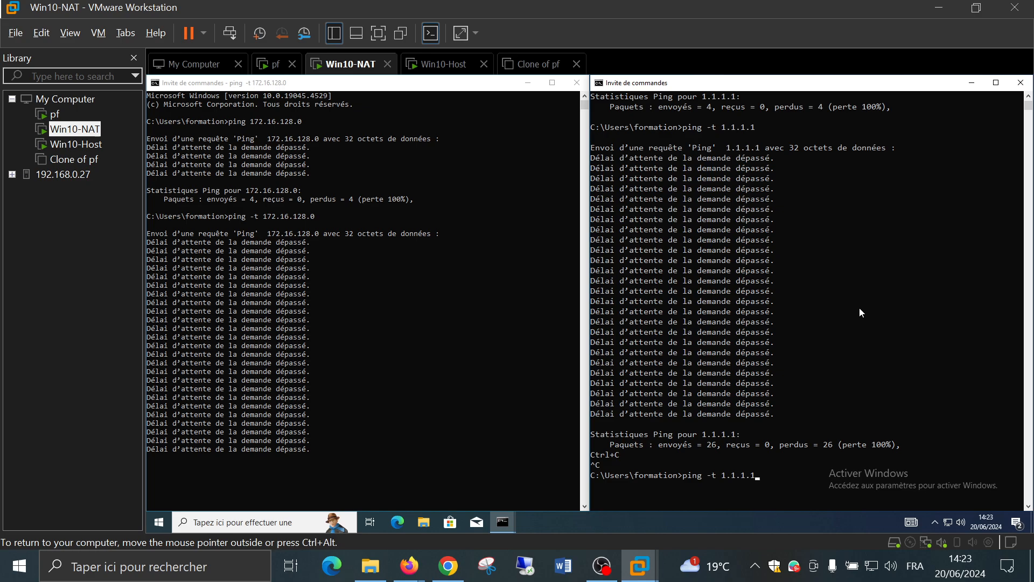
key(Return)
scroll(860, 312, down, 5)
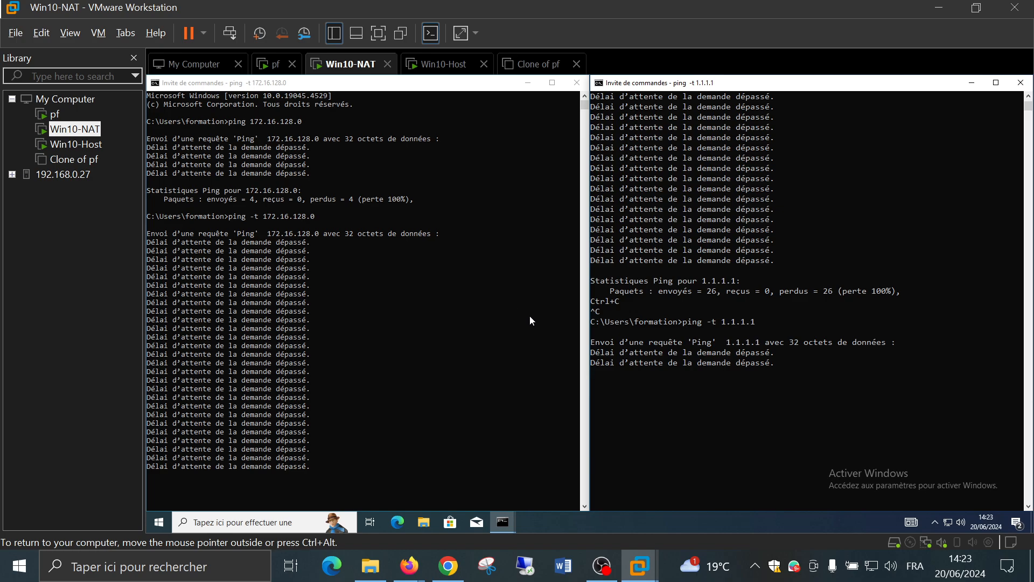
click(454, 312)
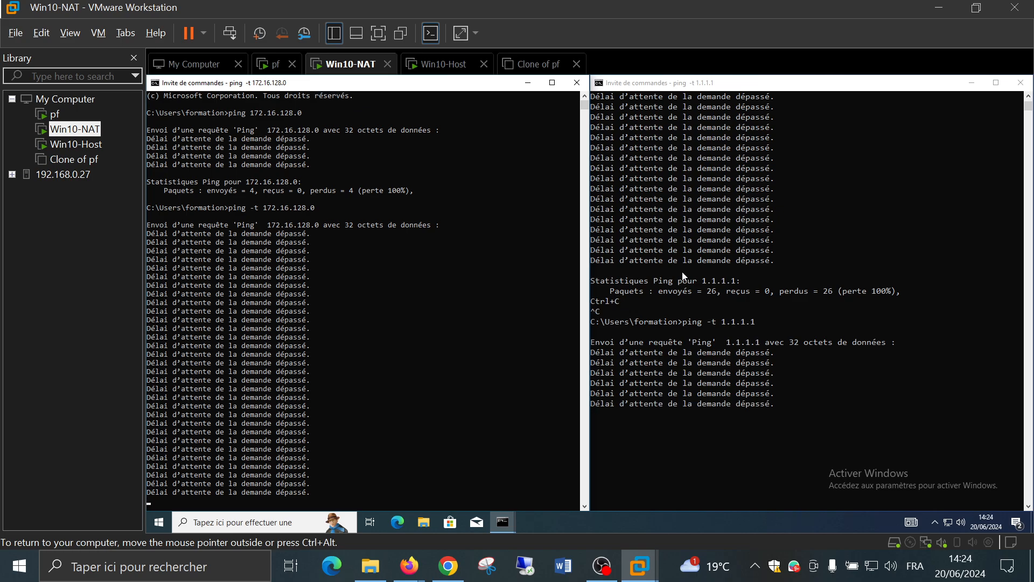
click(683, 276)
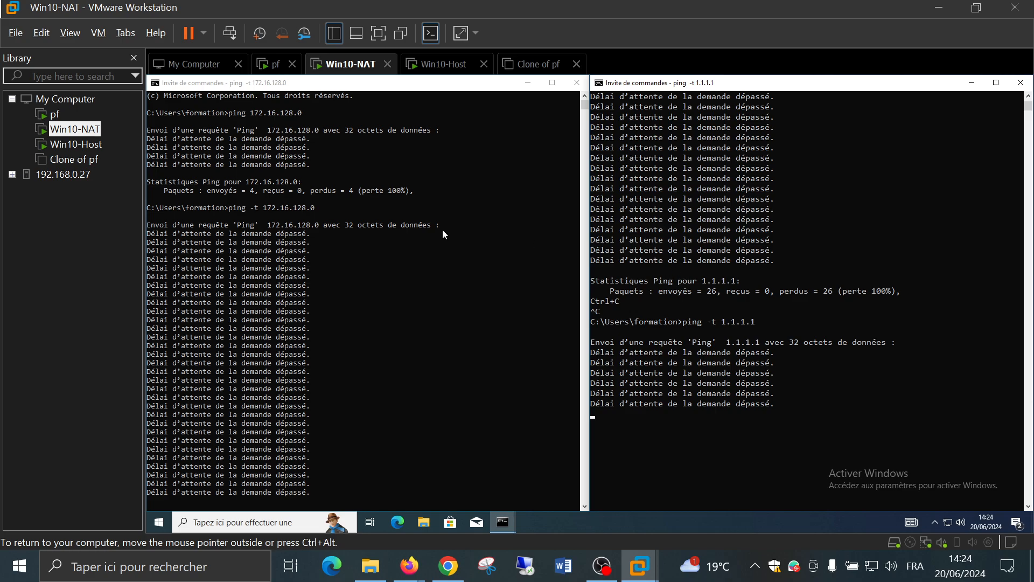
Ping 10.128.0.0 from a new command prompt on Win10-NAT, then switch to Win10-Host
right_click(500, 522)
click(501, 469)
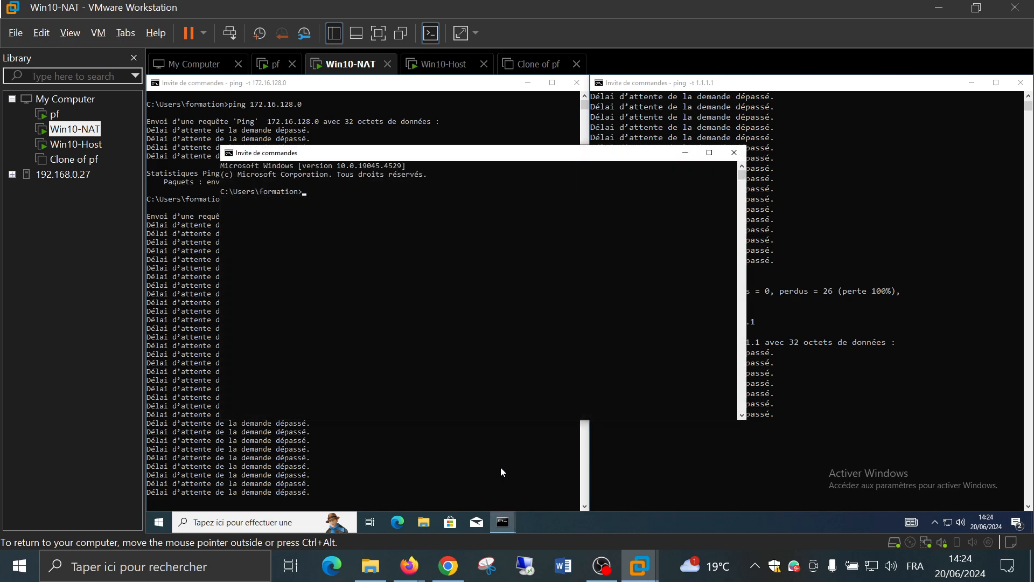
text(ping)
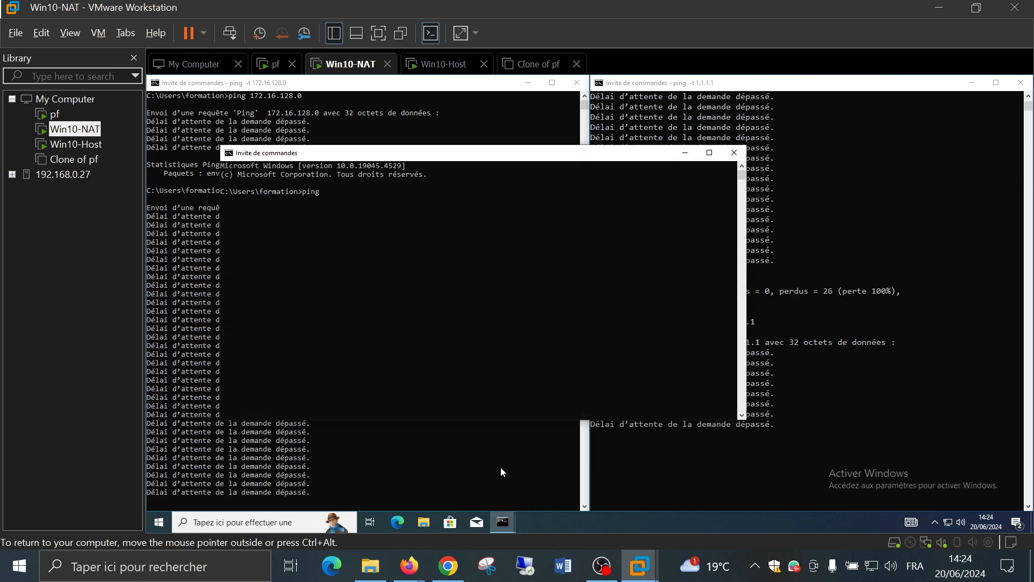
text( 10.)
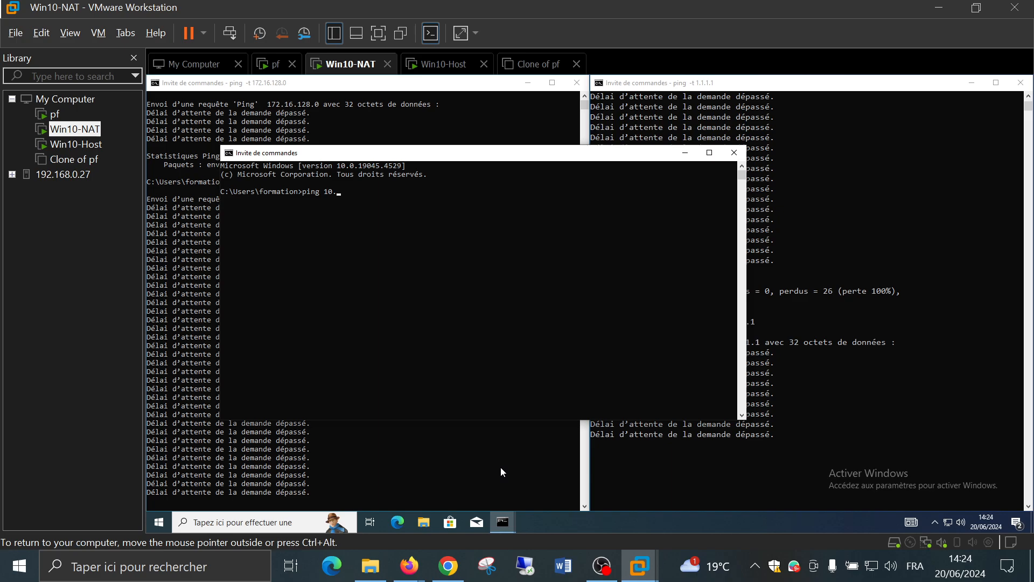
text(128.0.0)
key(Return)
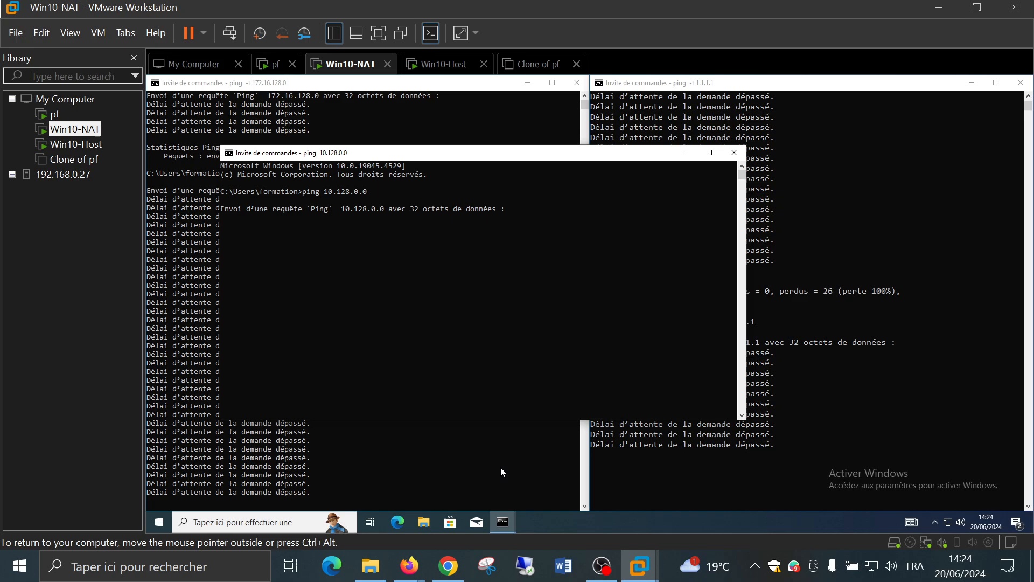
drag(498, 156, 634, 141)
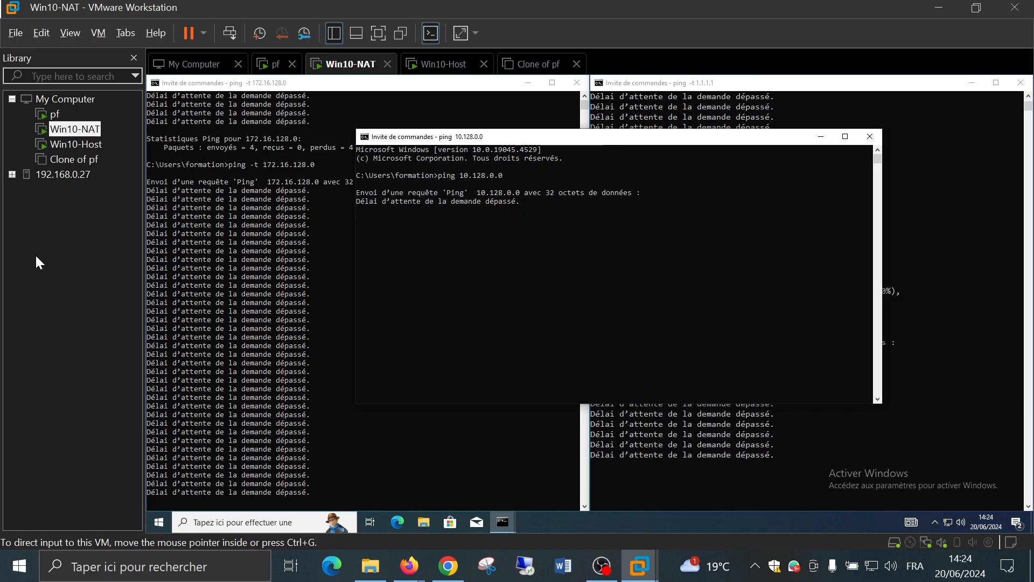
click(81, 151)
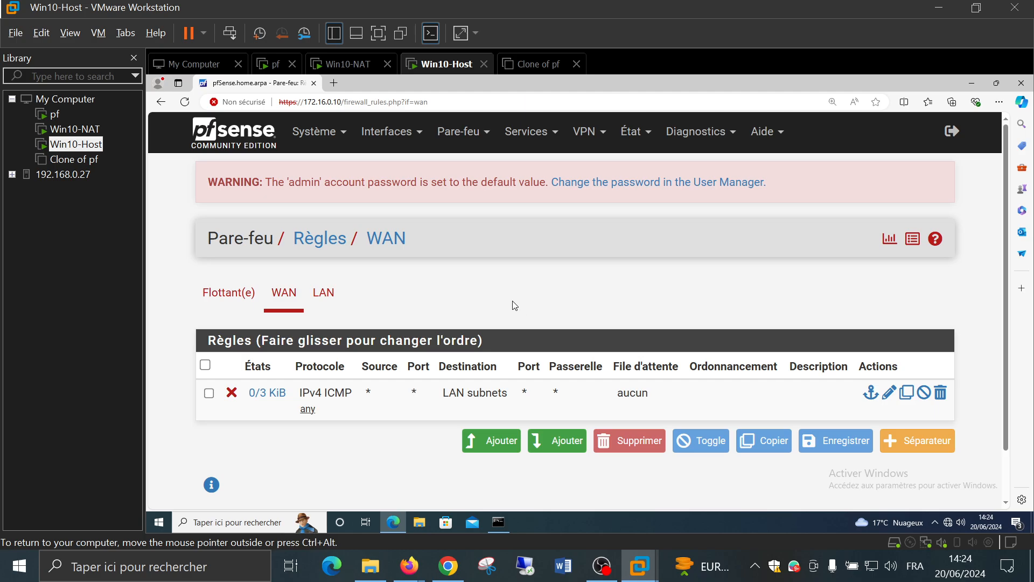
Start a new WAN rule with action Bloquer and protocol TCP
click(497, 445)
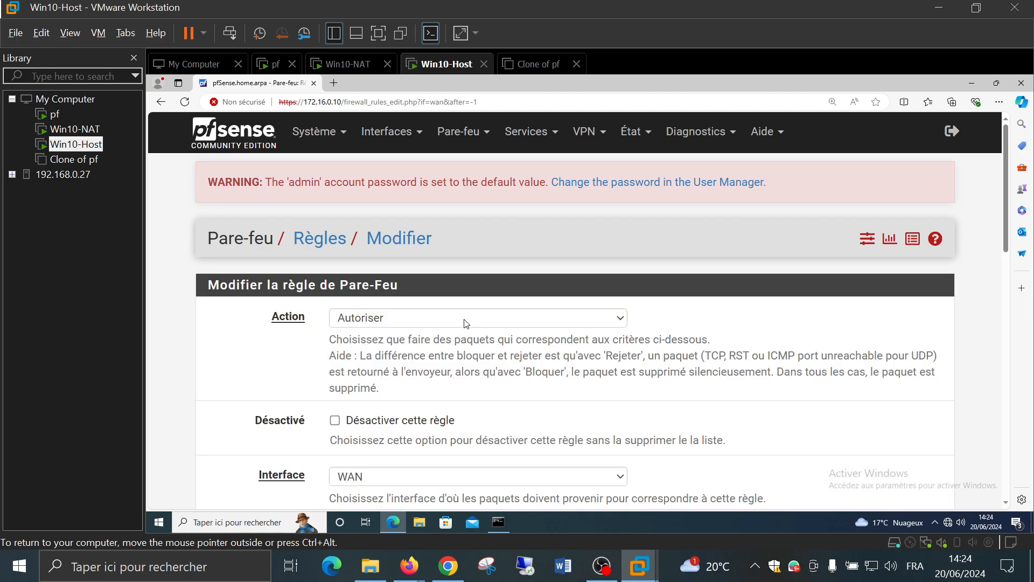
click(465, 323)
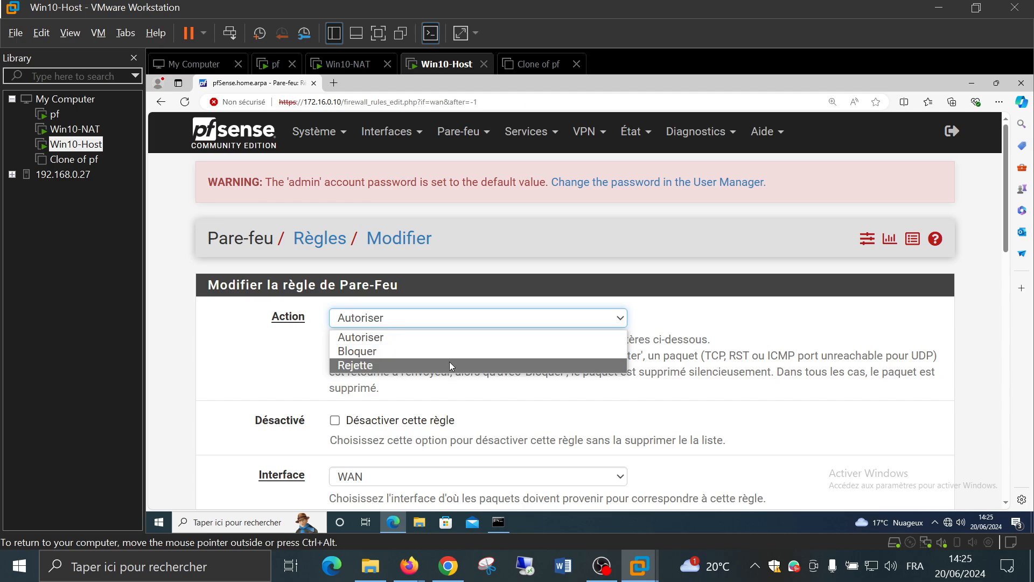
click(449, 351)
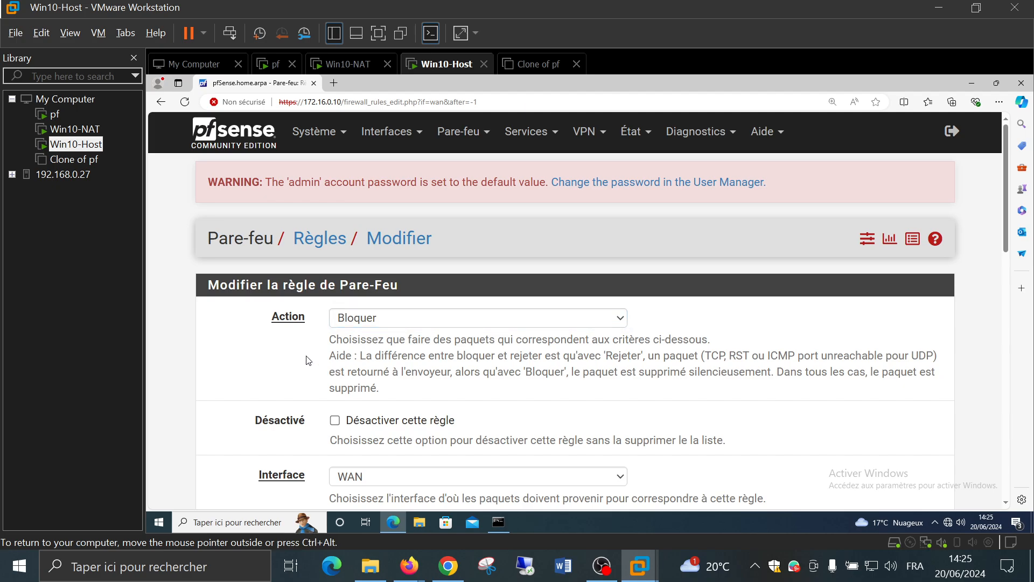
scroll(308, 361, down, 4)
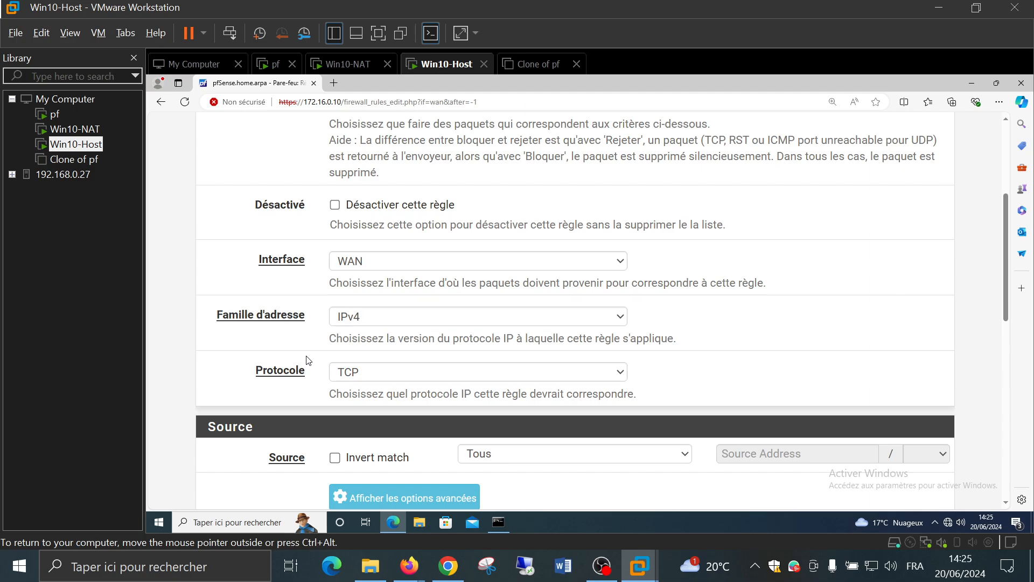
scroll(427, 319, down, 1)
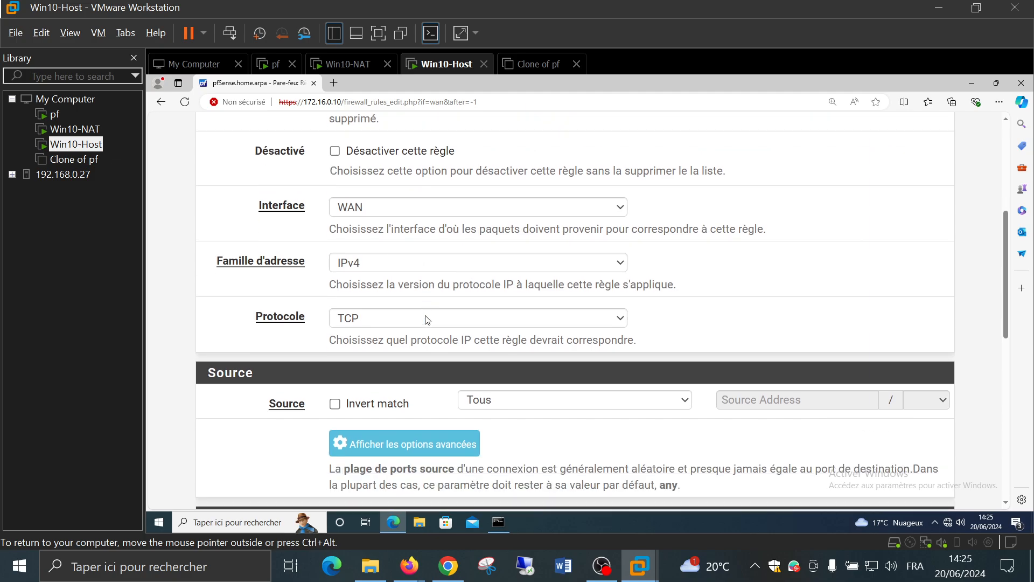
click(427, 319)
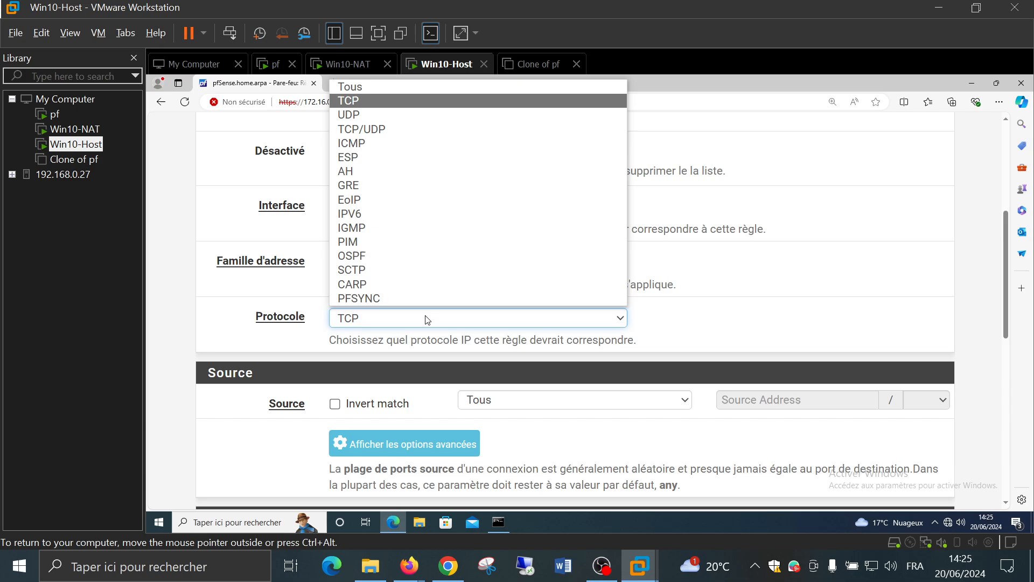
click(428, 318)
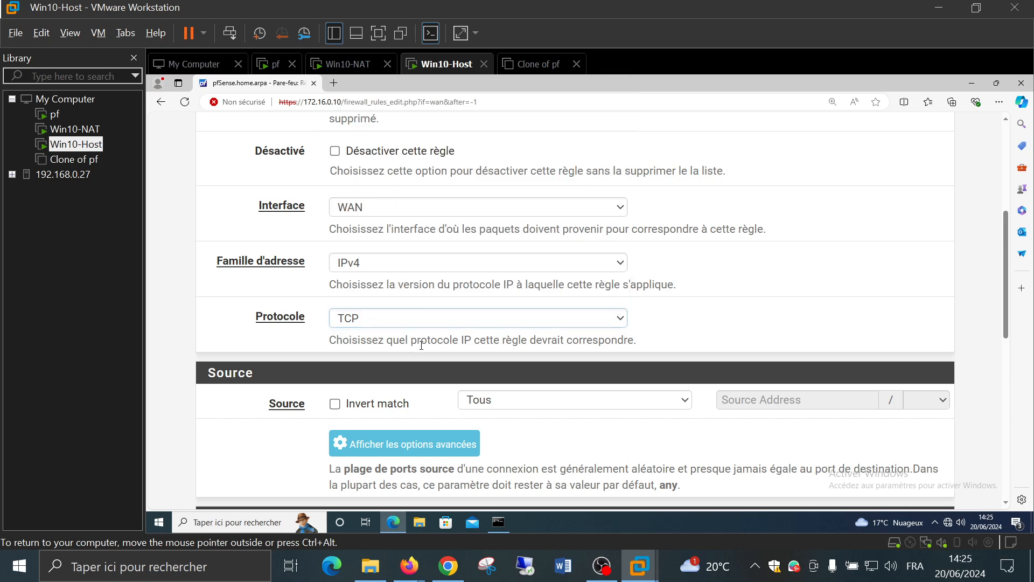
Set the rule's destination port to SSH (22)
scroll(422, 346, down, 3)
scroll(422, 345, down, 2)
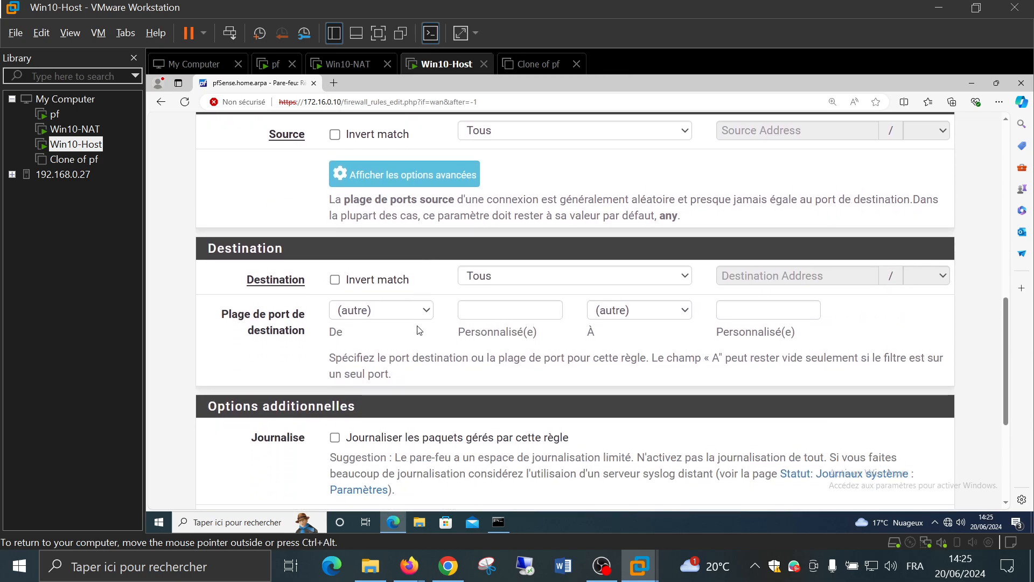
click(419, 312)
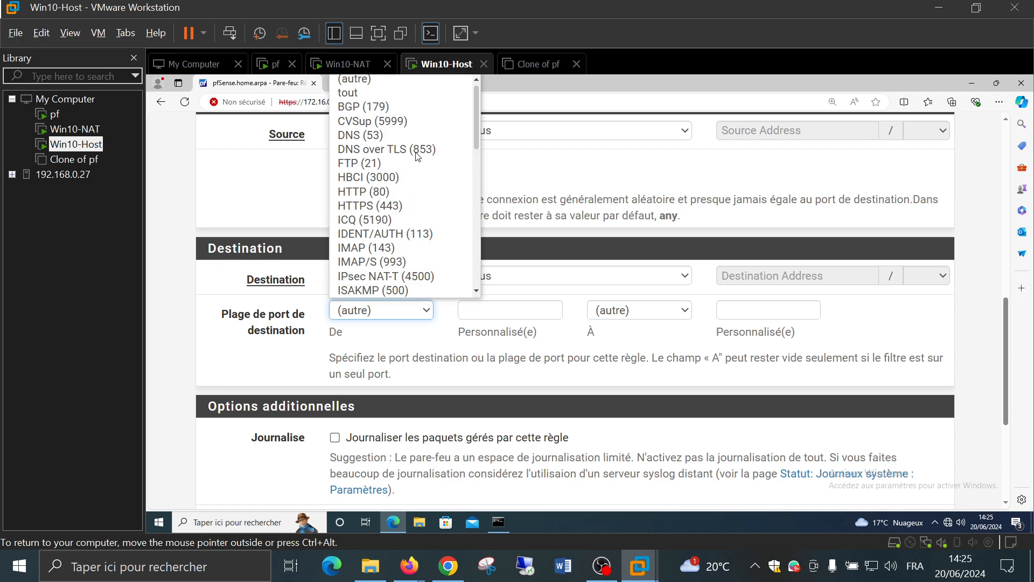
scroll(411, 161, down, 10)
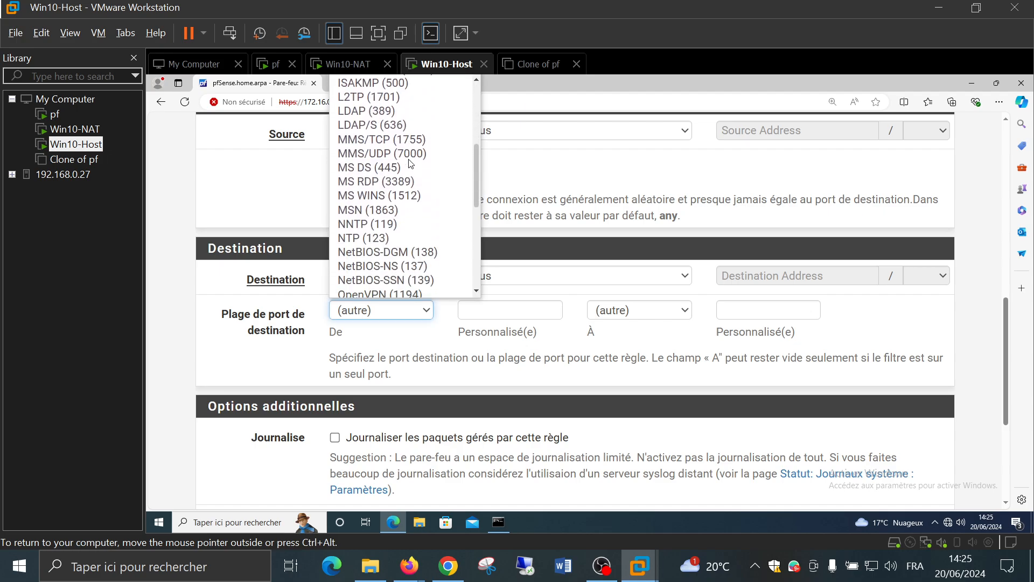
scroll(409, 164, down, 2)
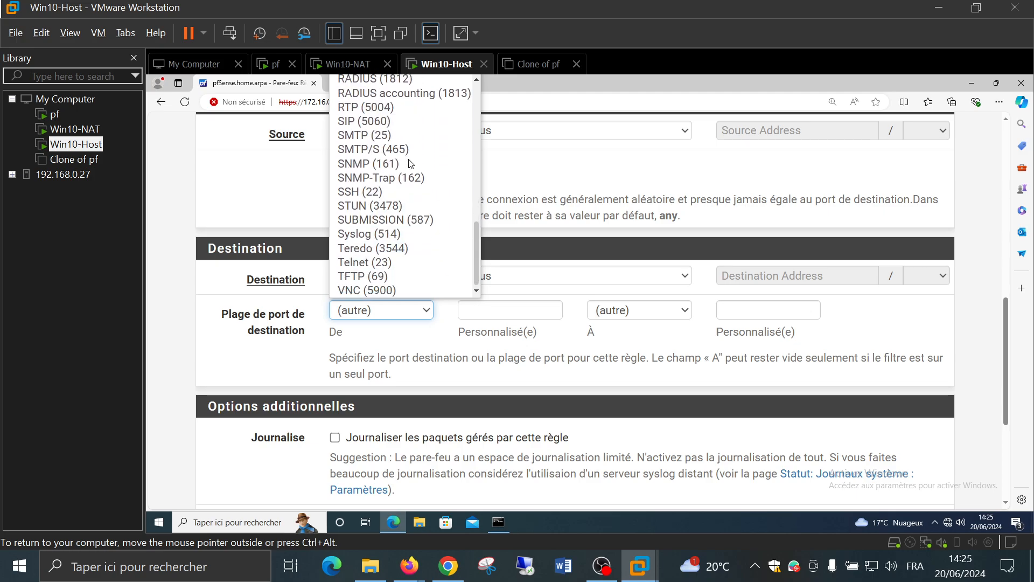
click(404, 192)
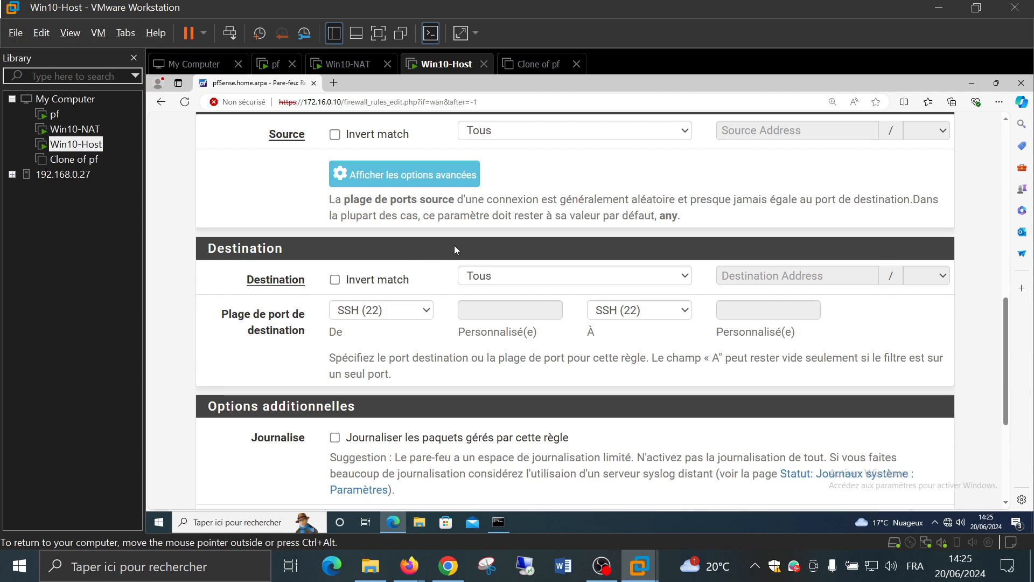
scroll(454, 245, down, 4)
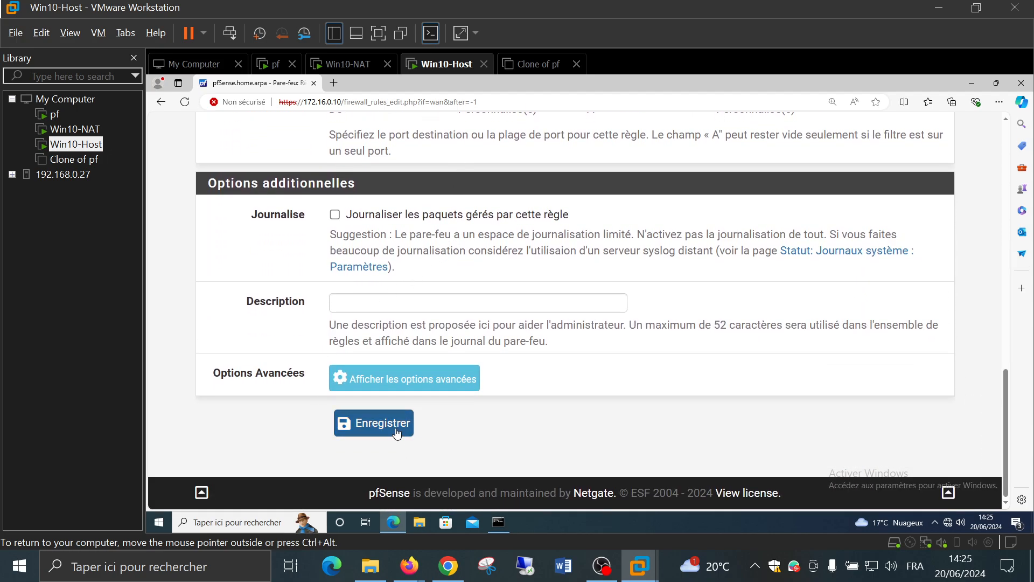
scroll(396, 430, up, 4)
scroll(580, 312, up, 3)
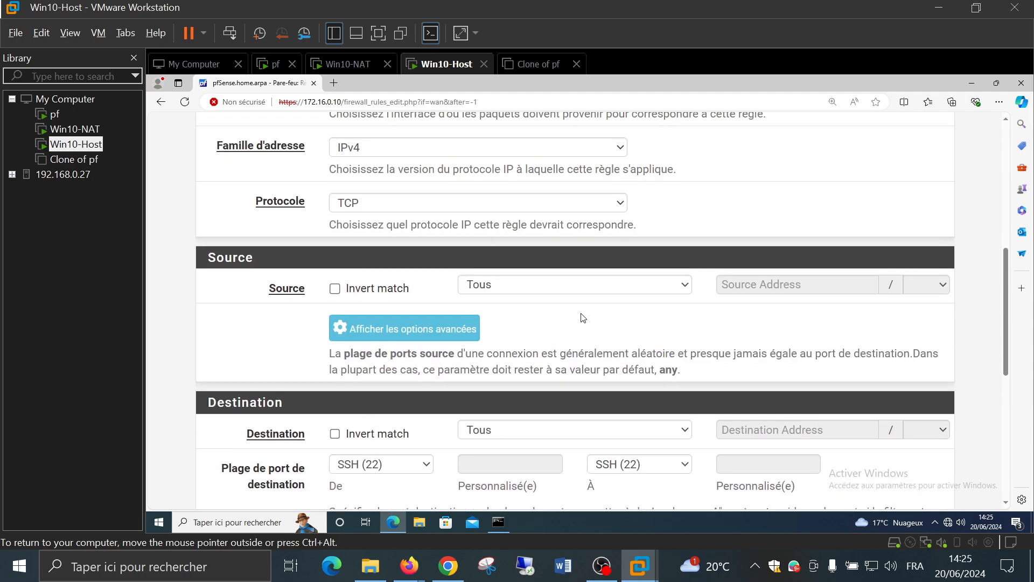
Set the destination to LAN subnets and save the rule
click(553, 430)
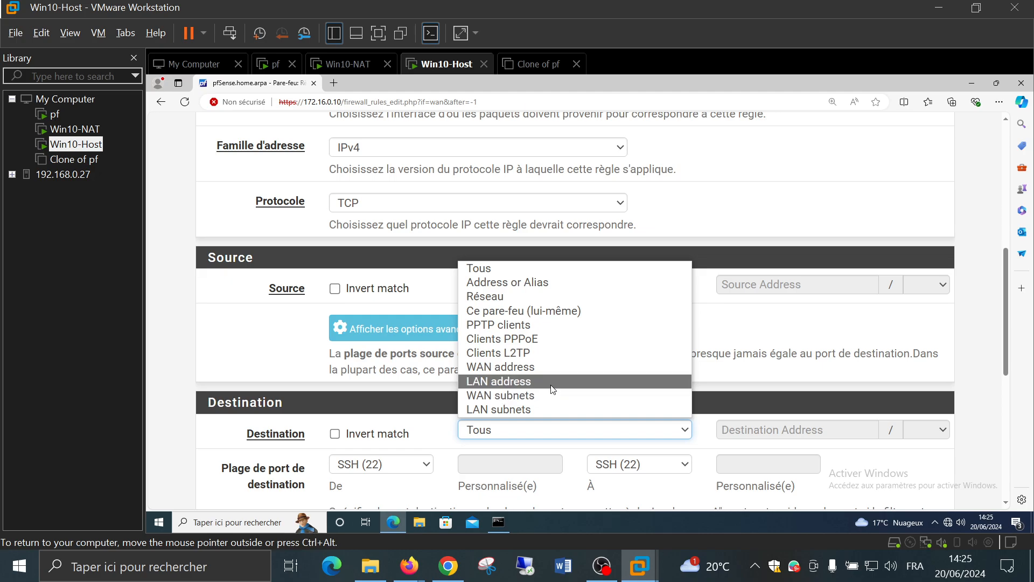
click(551, 414)
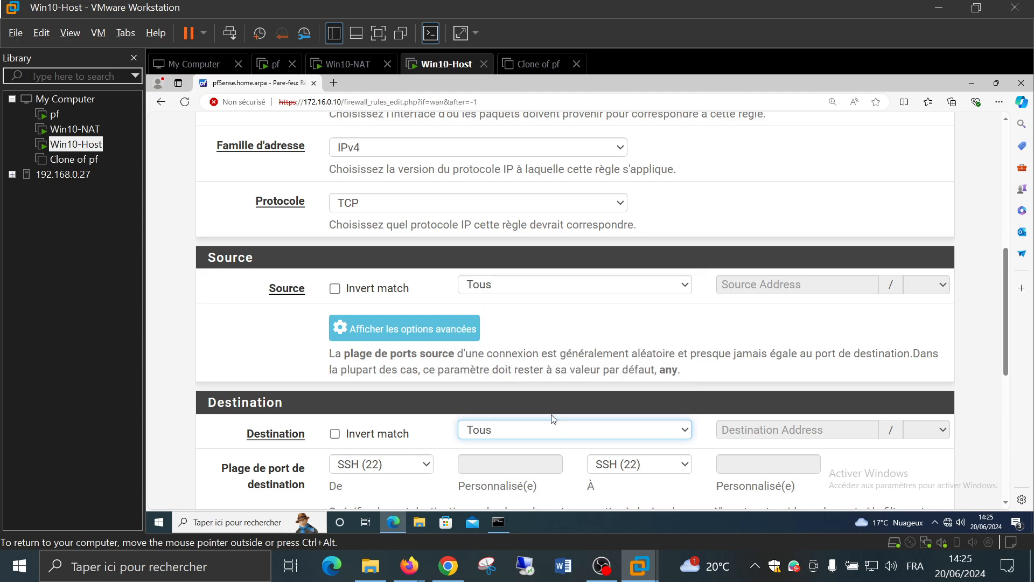
scroll(551, 415, down, 4)
scroll(550, 414, down, 2)
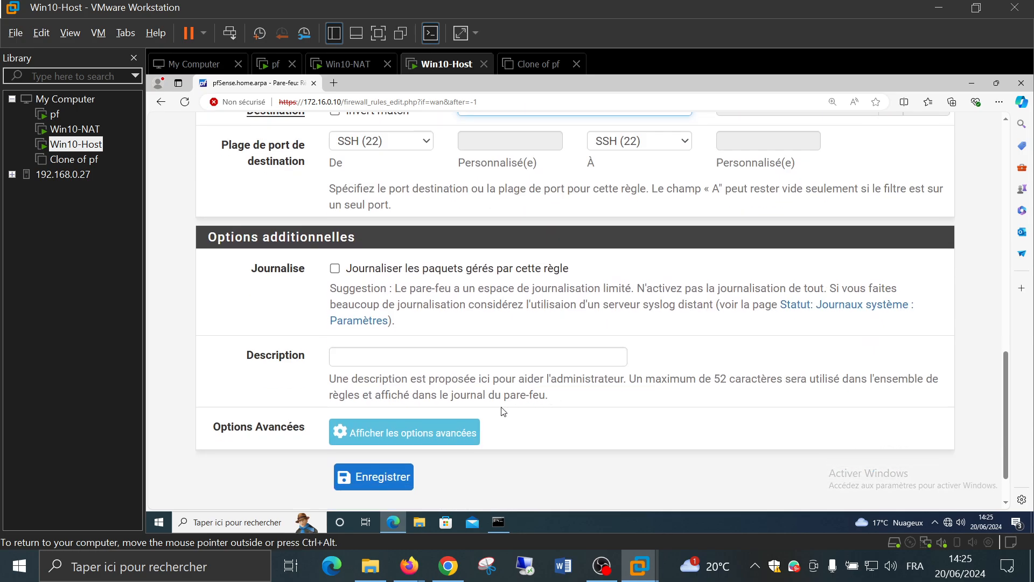
click(368, 475)
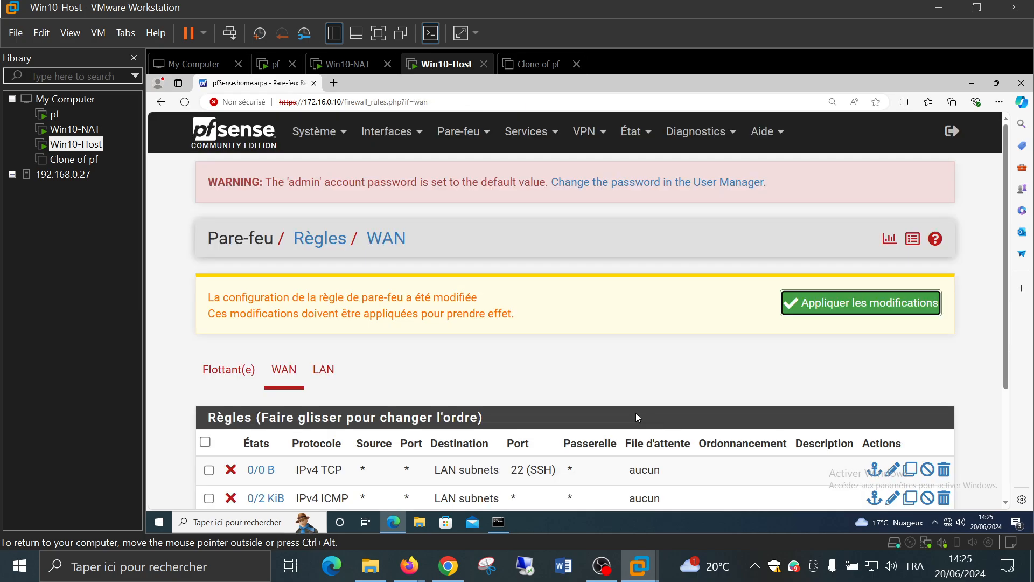
Apply the pending pfSense firewall changes, then switch back to Win10-NAT
click(830, 311)
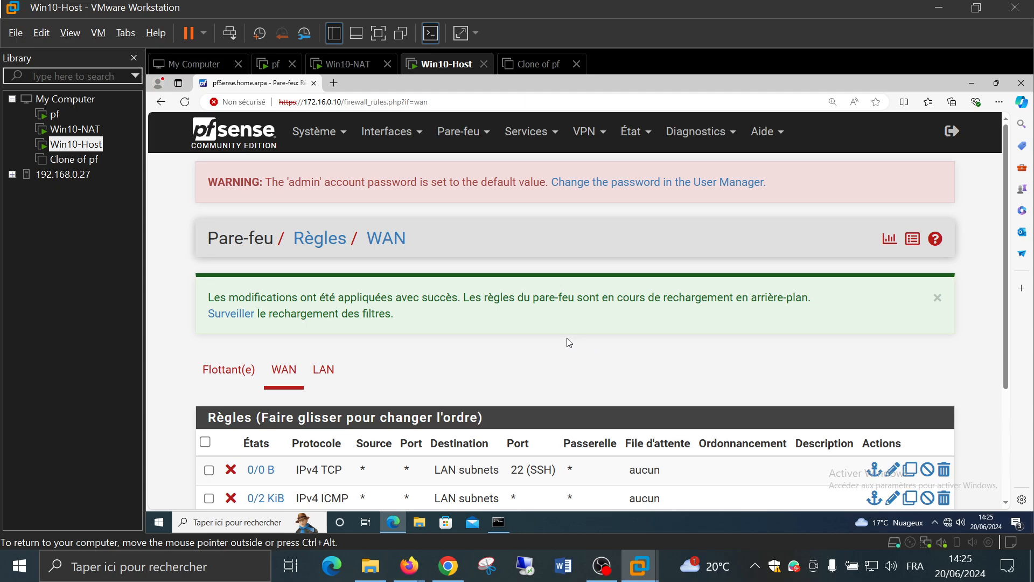
scroll(594, 355, down, 3)
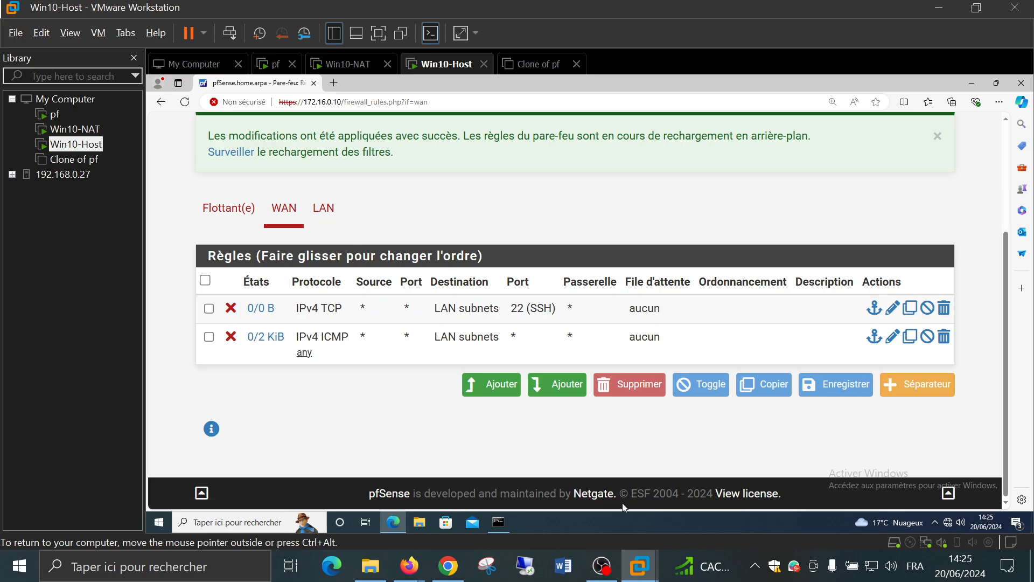
click(610, 574)
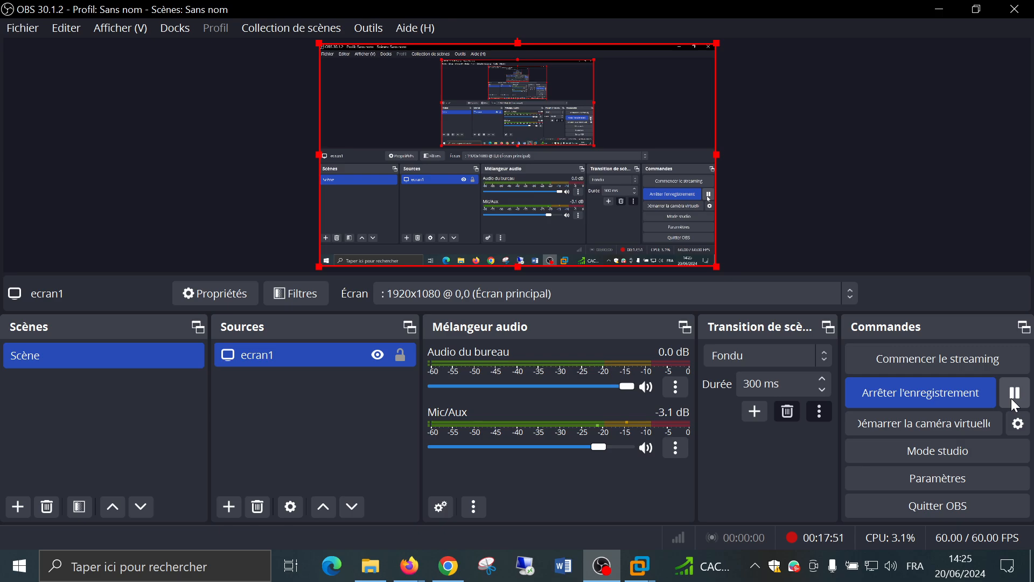
click(940, 10)
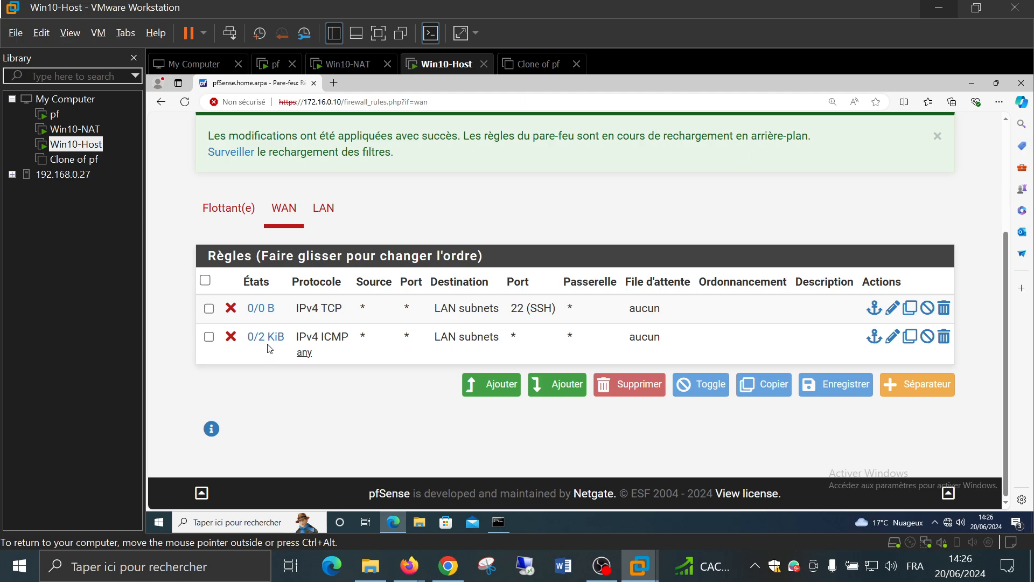
click(69, 131)
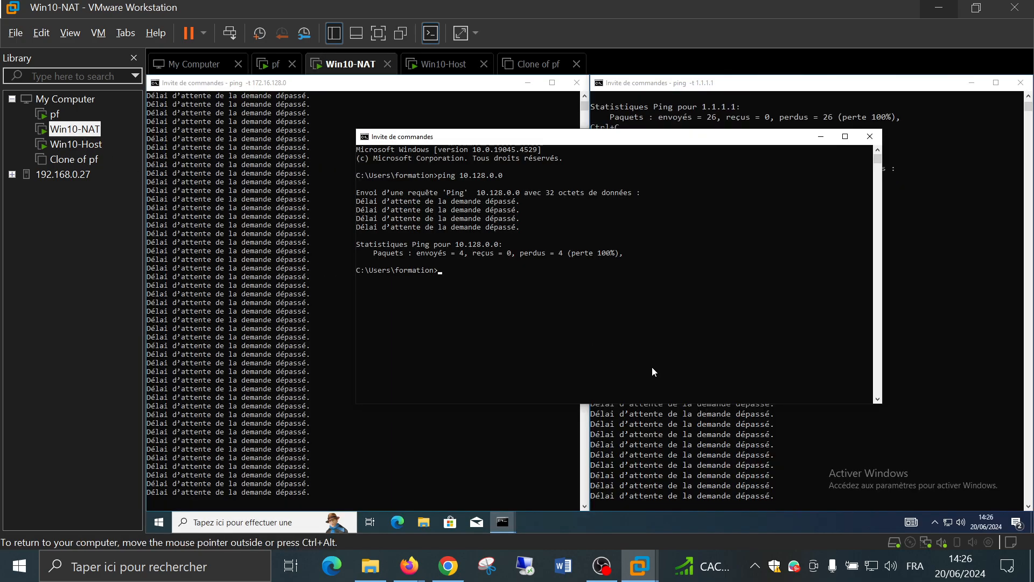
Run ssh 172.16.128.0 on Win10-NAT, see it time out, then return to Win10-Host
text(ssh 172.16.128.)
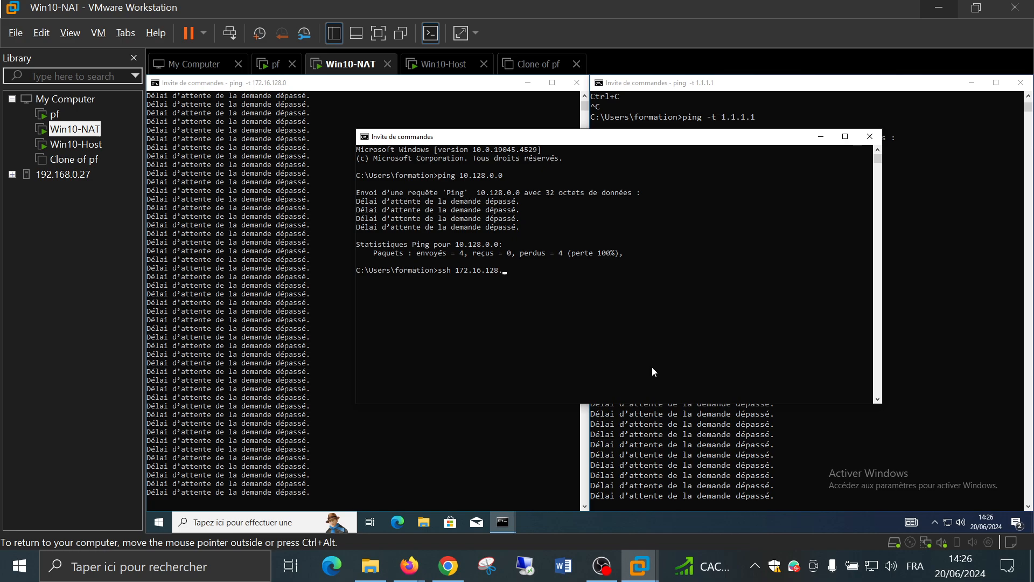
text(0)
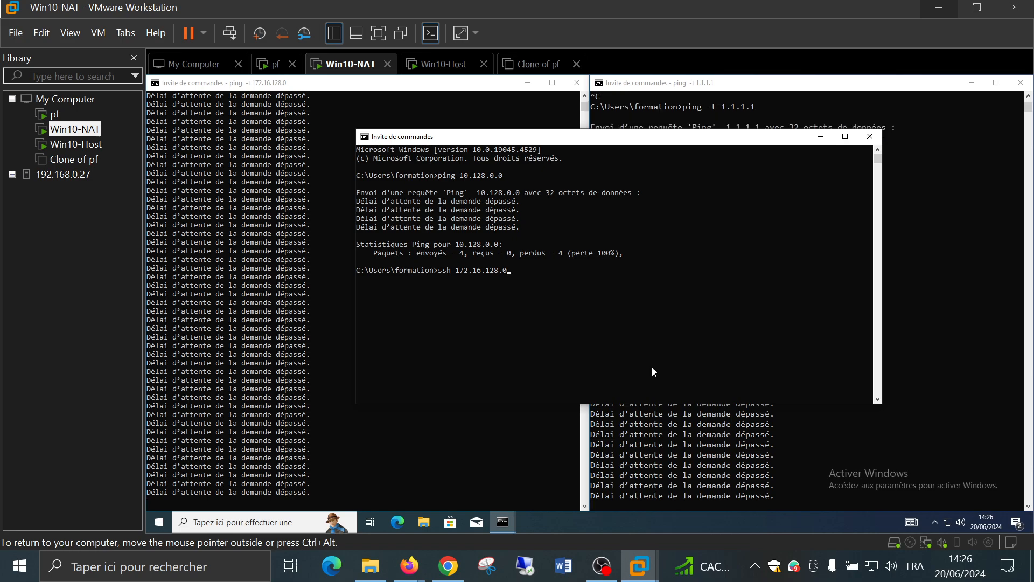
key(Return)
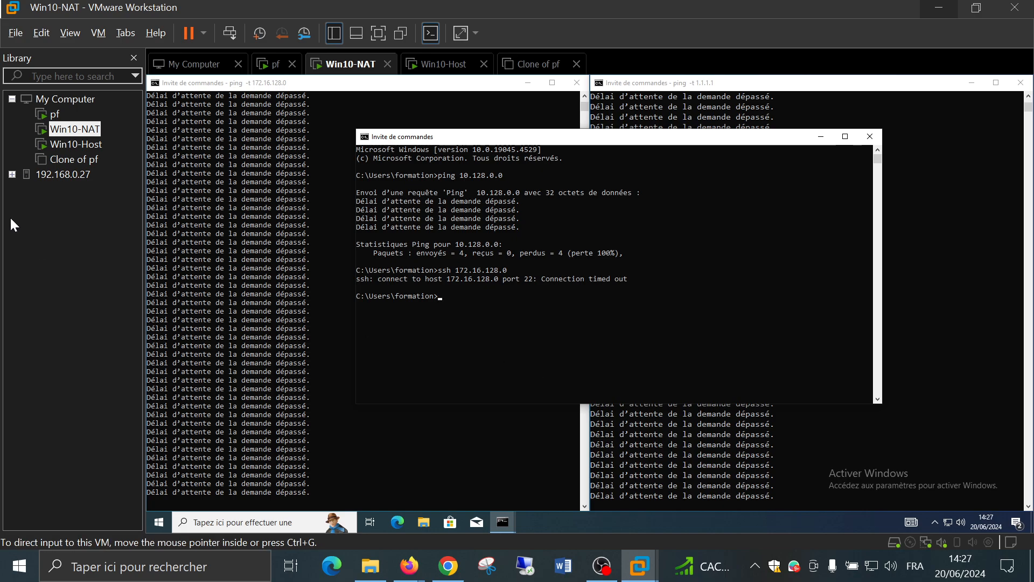
click(67, 146)
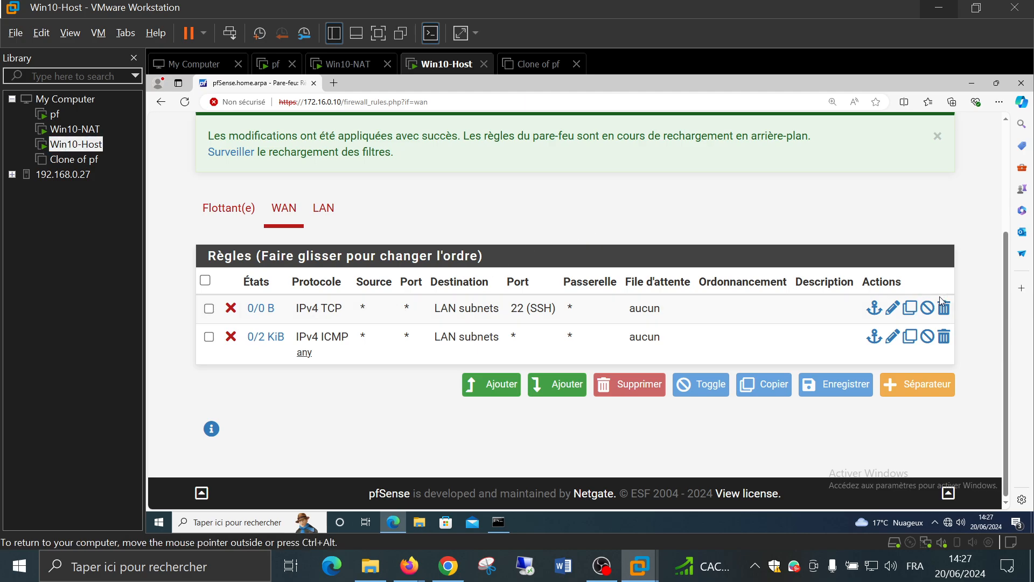
Open the WAN SSH block rule in the pfSense rule editor
click(892, 307)
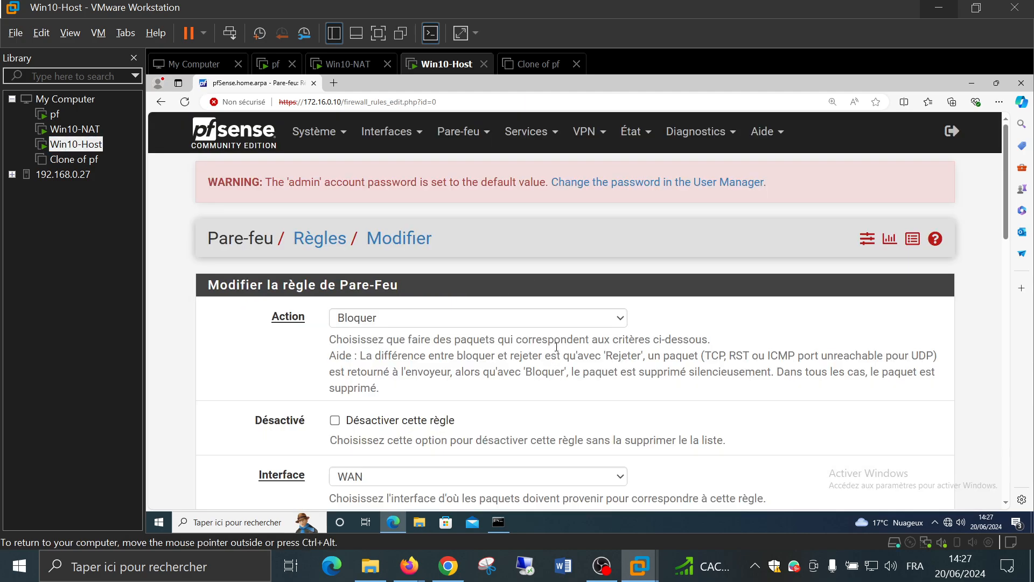
scroll(551, 358, down, 5)
scroll(556, 343, down, 1)
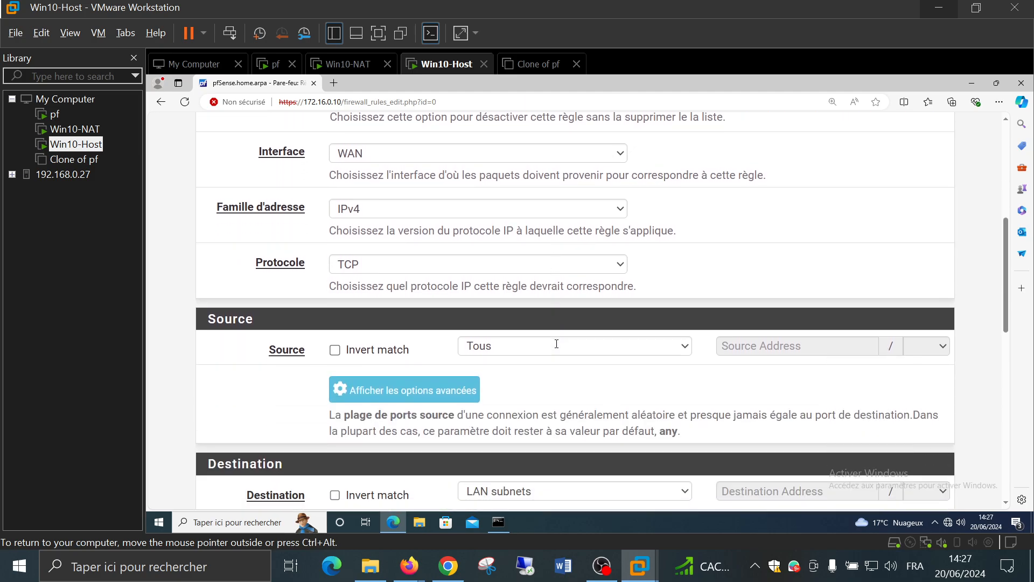
scroll(557, 347, up, 3)
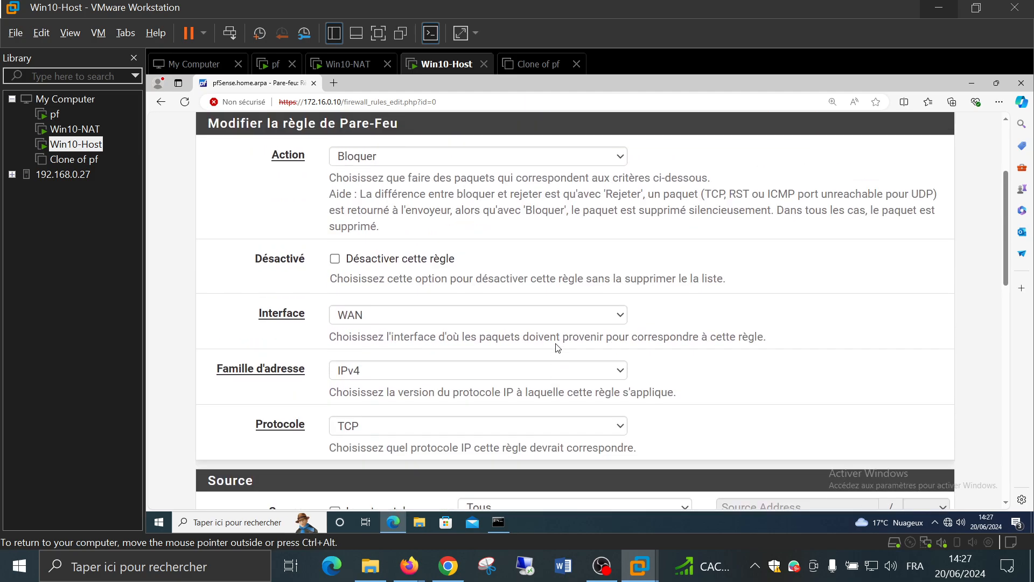
click(499, 159)
click(498, 165)
scroll(589, 301, down, 6)
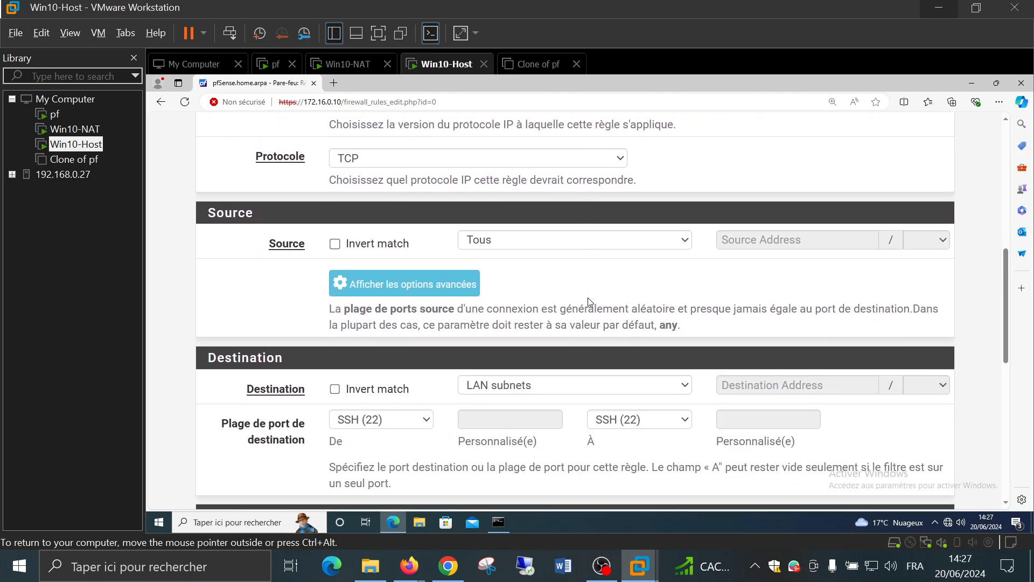
scroll(582, 268, down, 1)
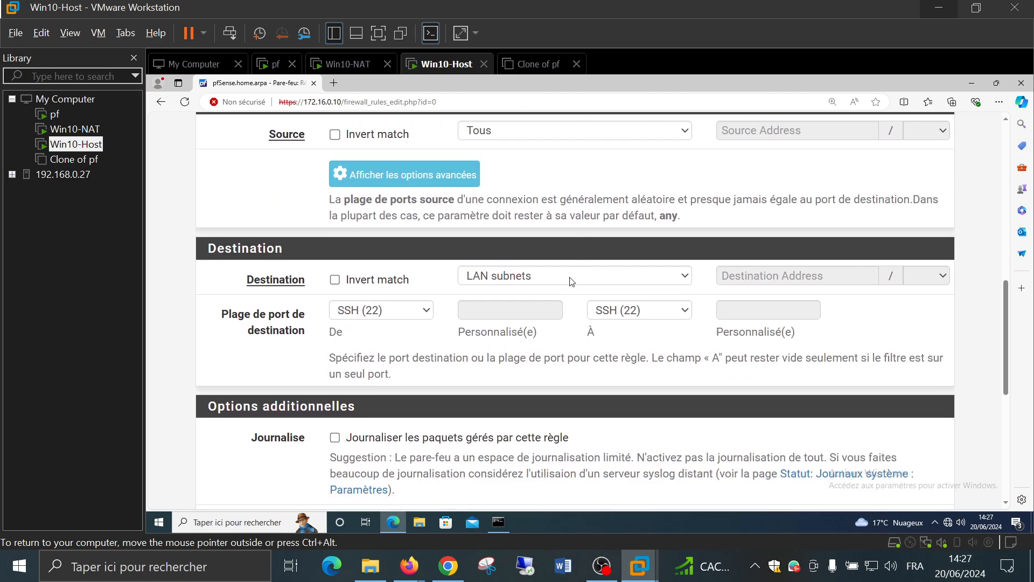
Set the rule's destination to network 172.16.0.0/16
click(572, 277)
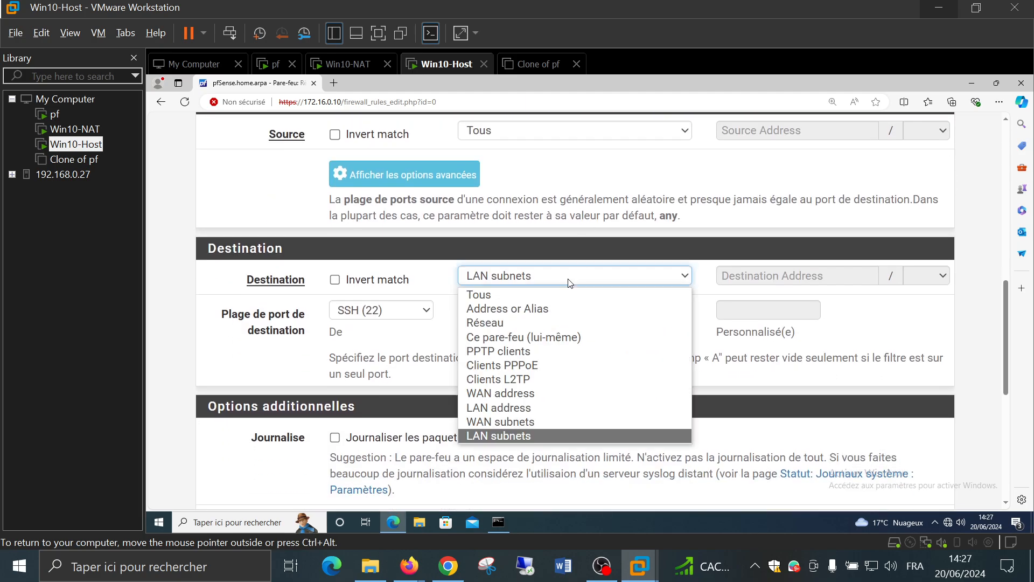
click(567, 323)
click(763, 274)
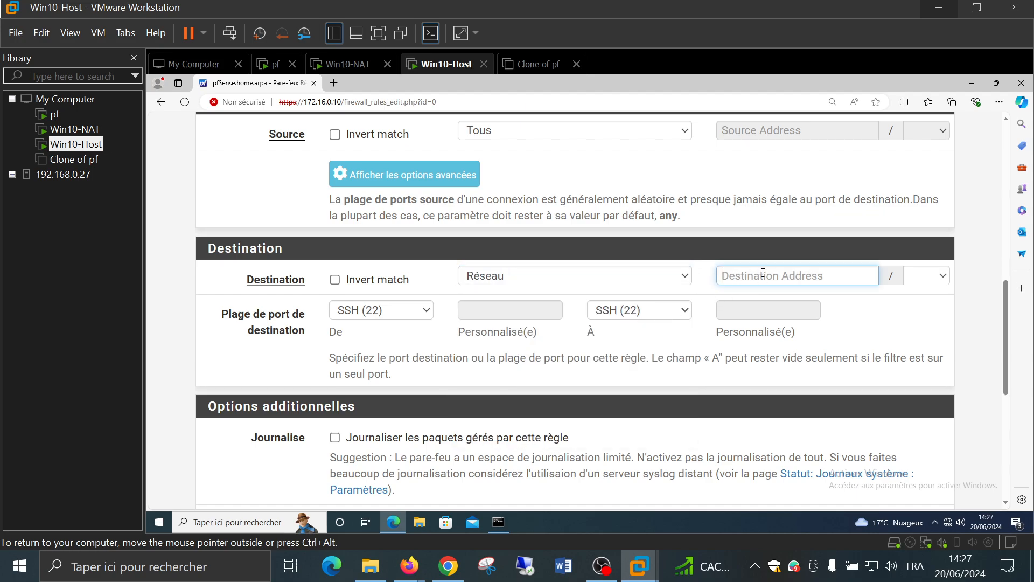
text(172.)
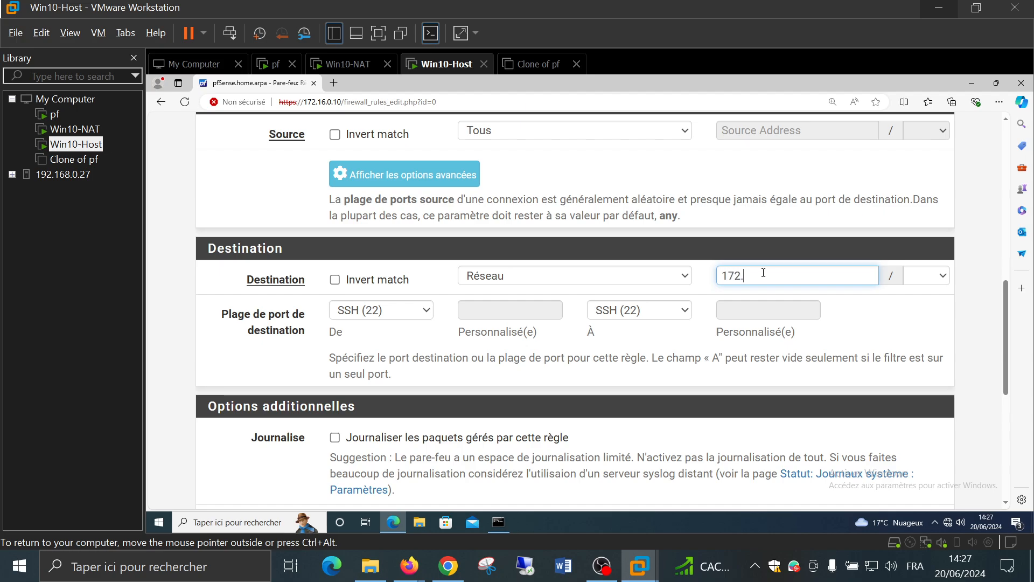
text(16.0.0)
click(929, 276)
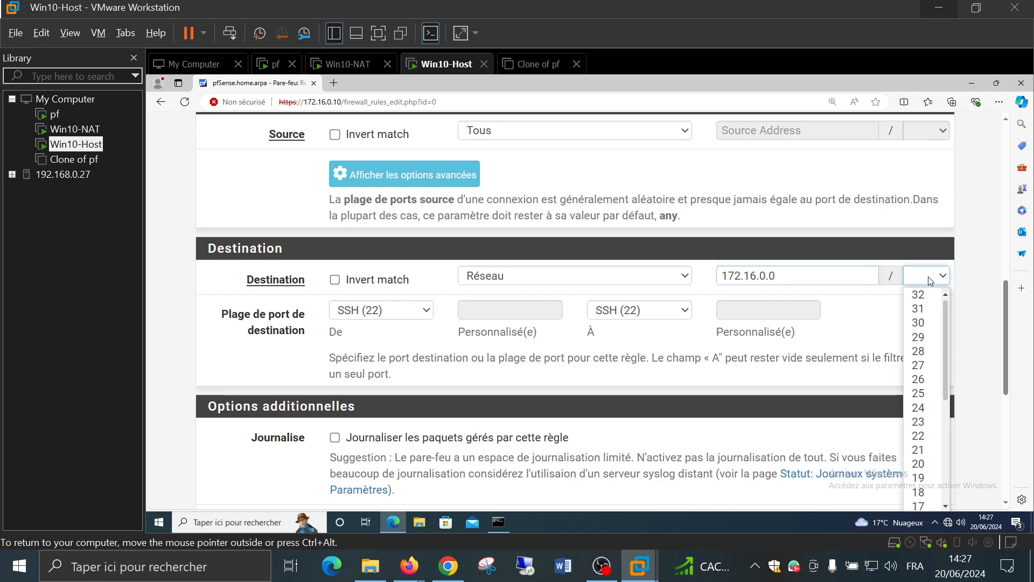
scroll(922, 339, down, 1)
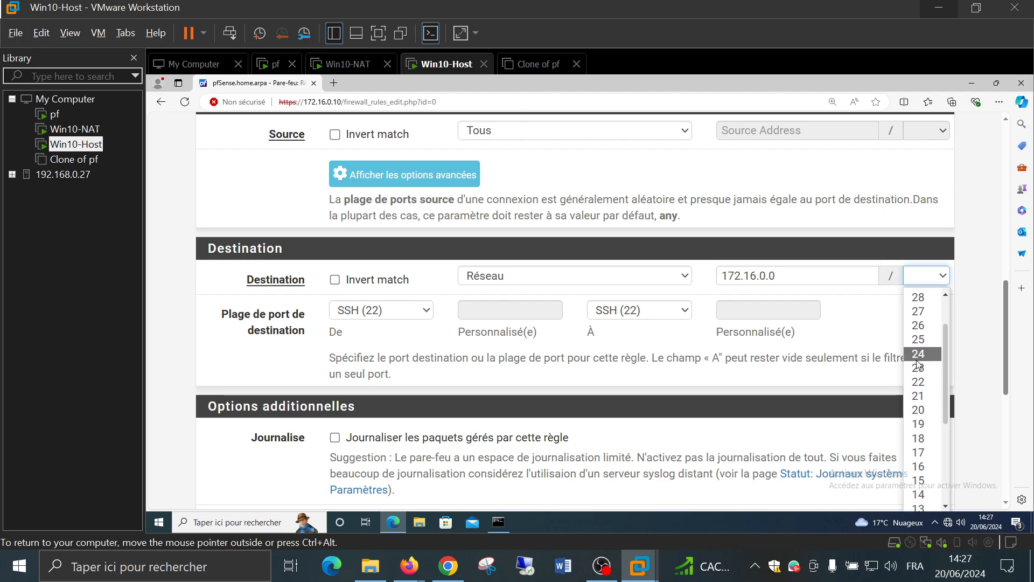
scroll(922, 429, down, 1)
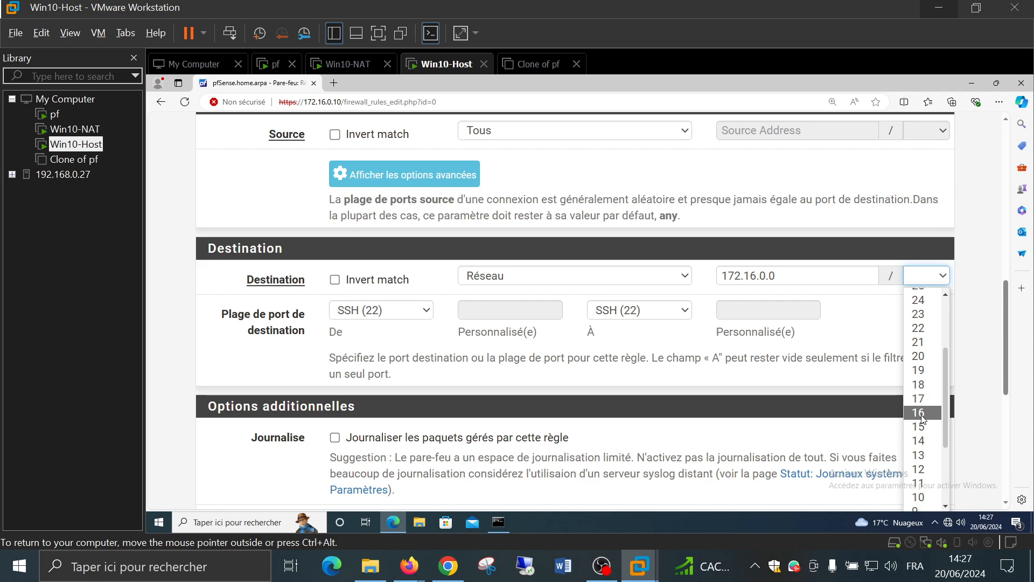
click(922, 408)
click(933, 322)
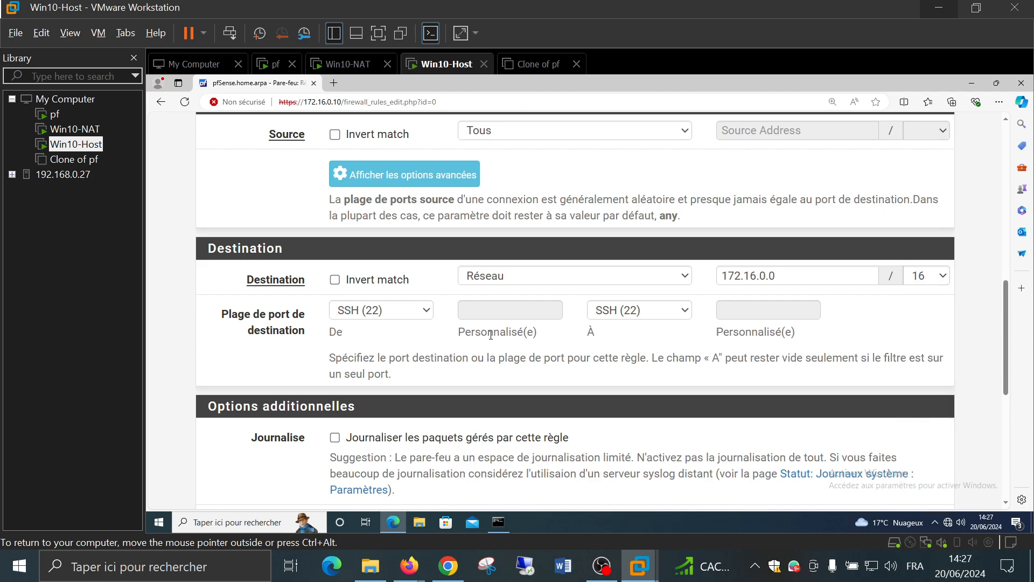
Change the rule action to Rejette and save it
scroll(491, 335, down, 5)
scroll(491, 336, up, 12)
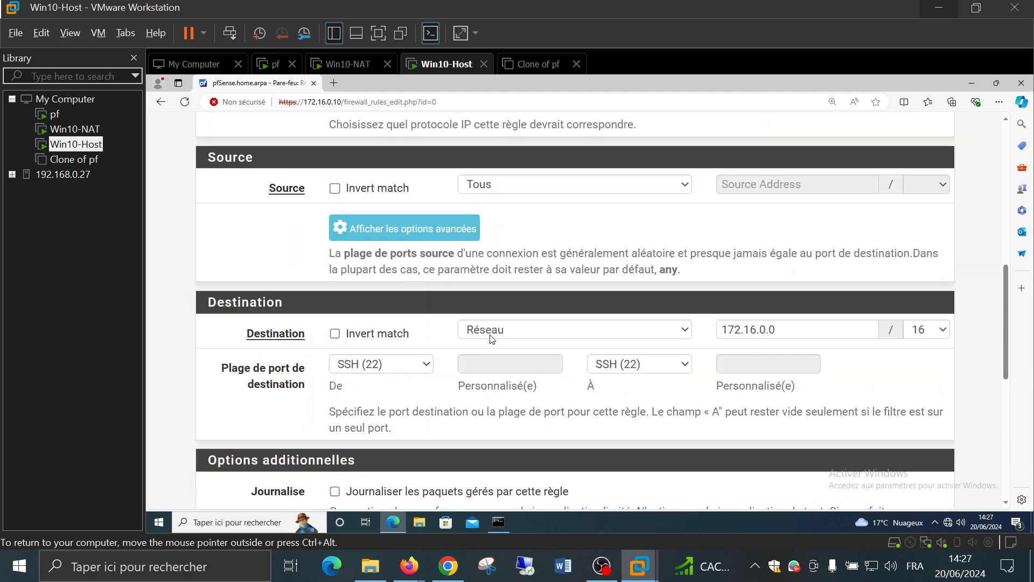
scroll(492, 338, up, 2)
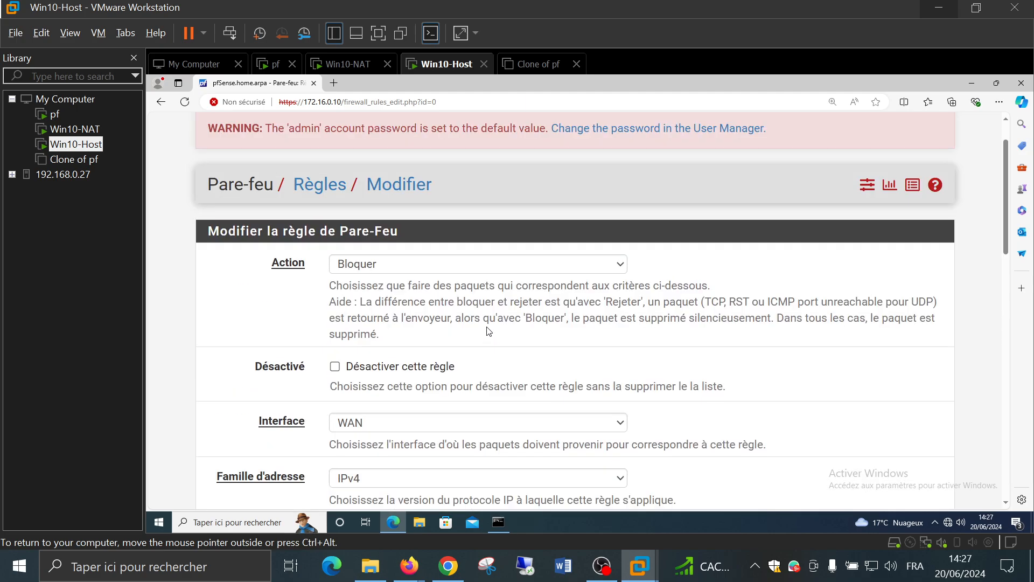
click(472, 270)
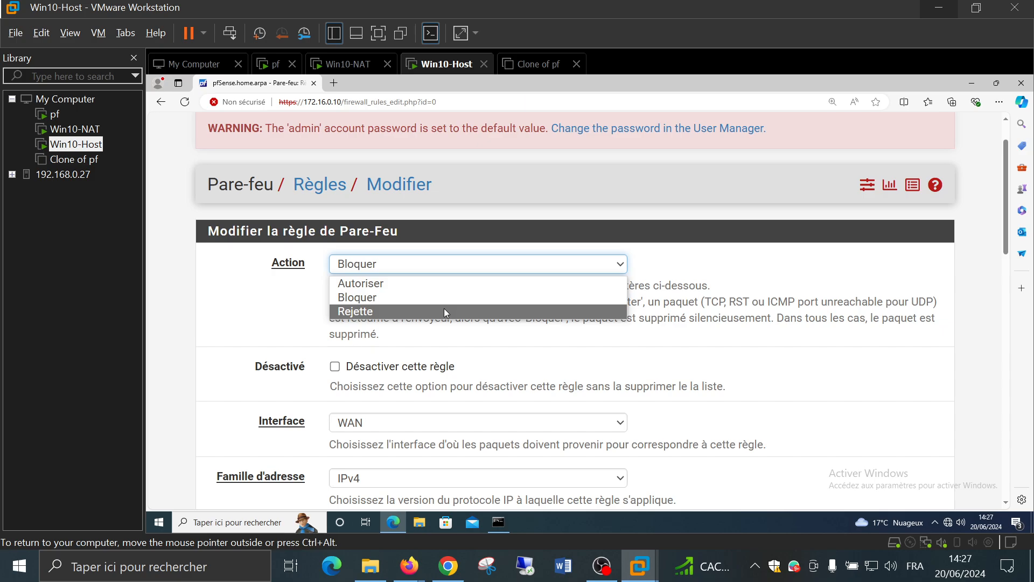
click(444, 311)
scroll(439, 312, down, 7)
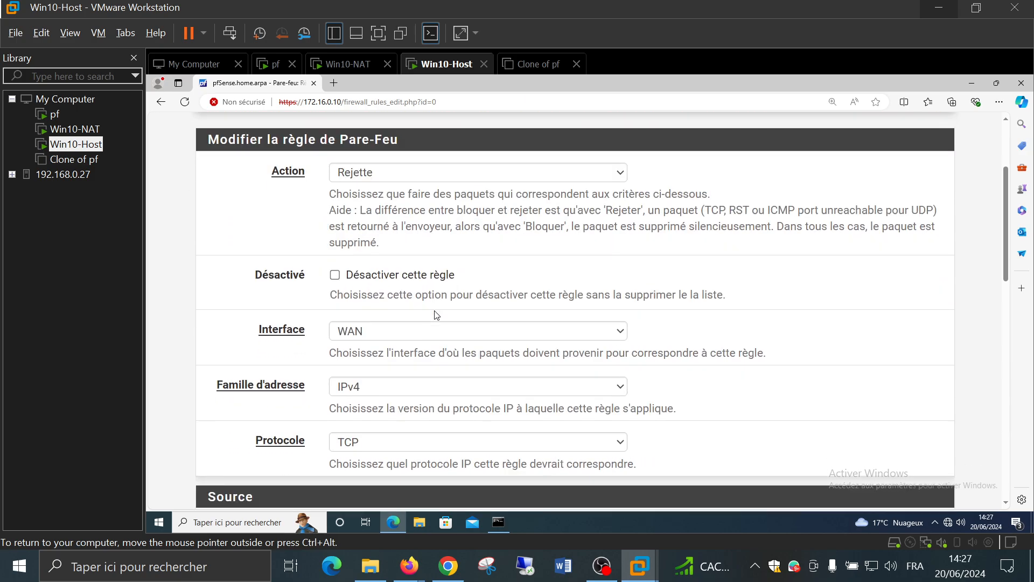
scroll(437, 315, down, 8)
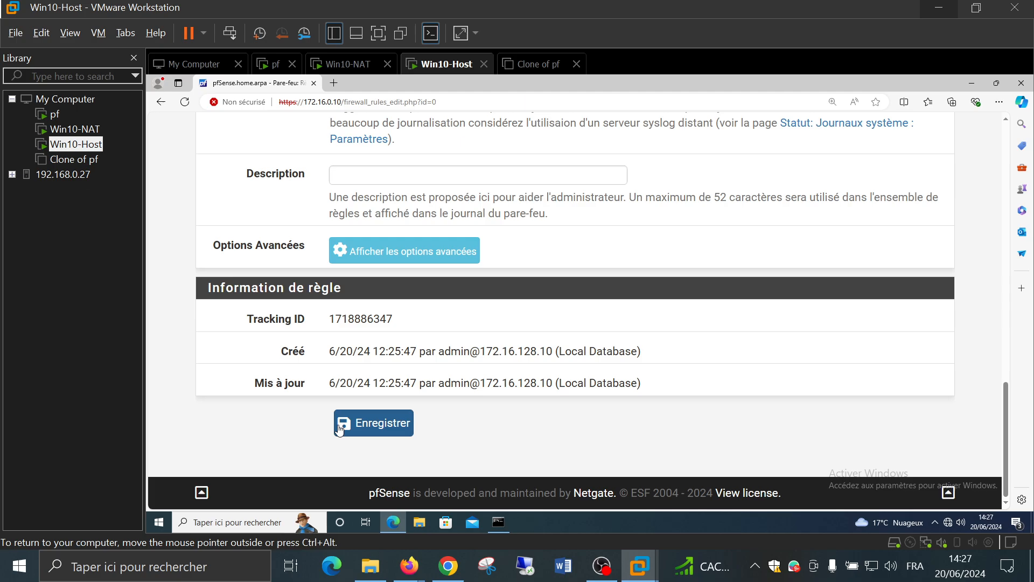
click(393, 425)
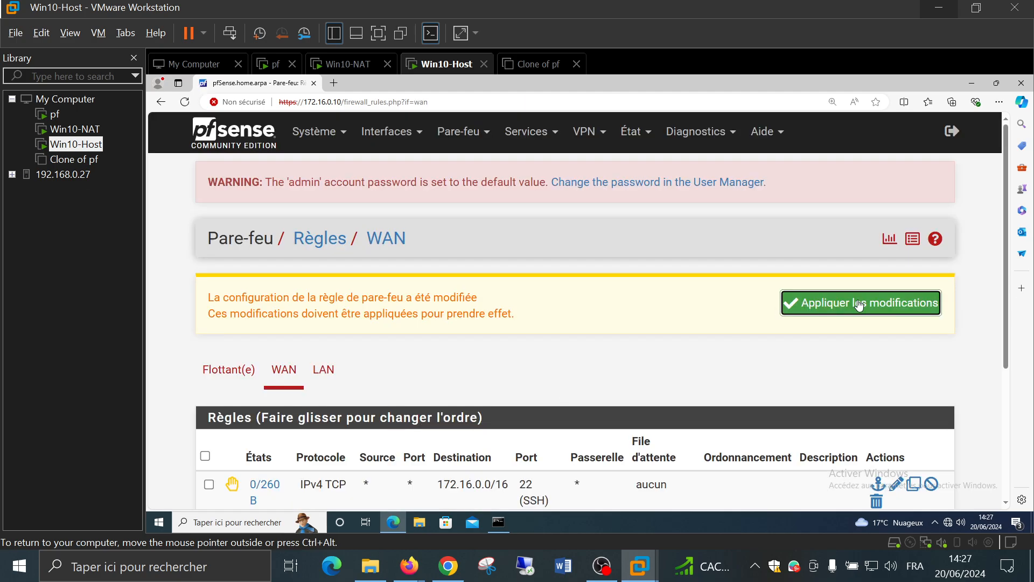
Apply the saved SSH rule change and open the WAN ICMP block rule
click(857, 303)
scroll(734, 302, down, 4)
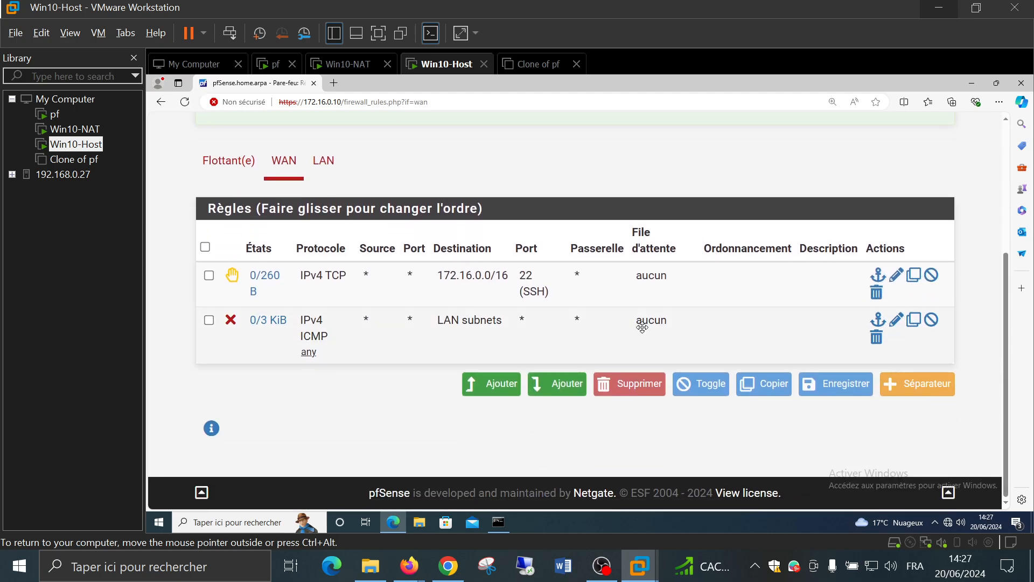
click(896, 319)
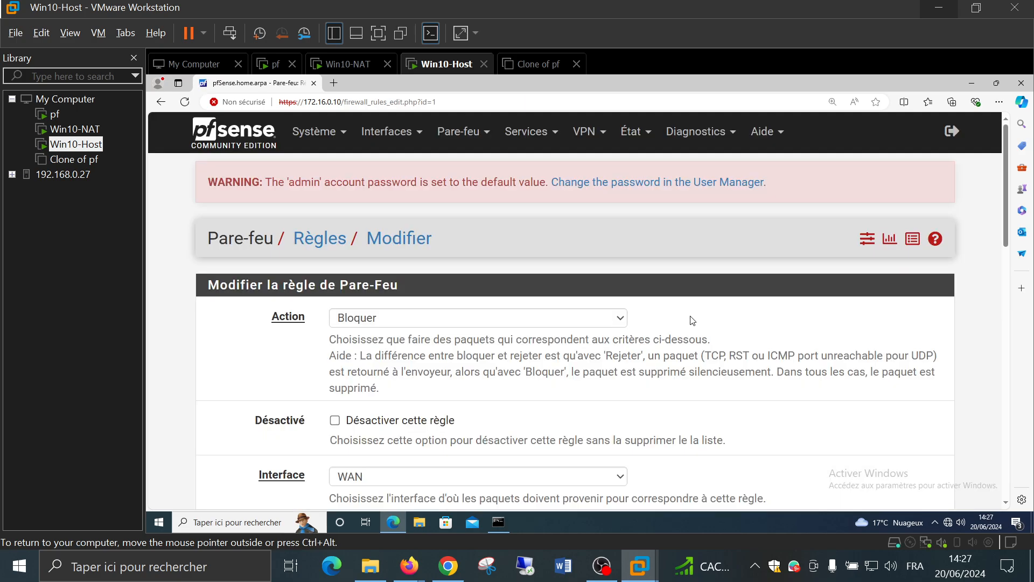
scroll(454, 366, down, 1)
scroll(454, 367, down, 8)
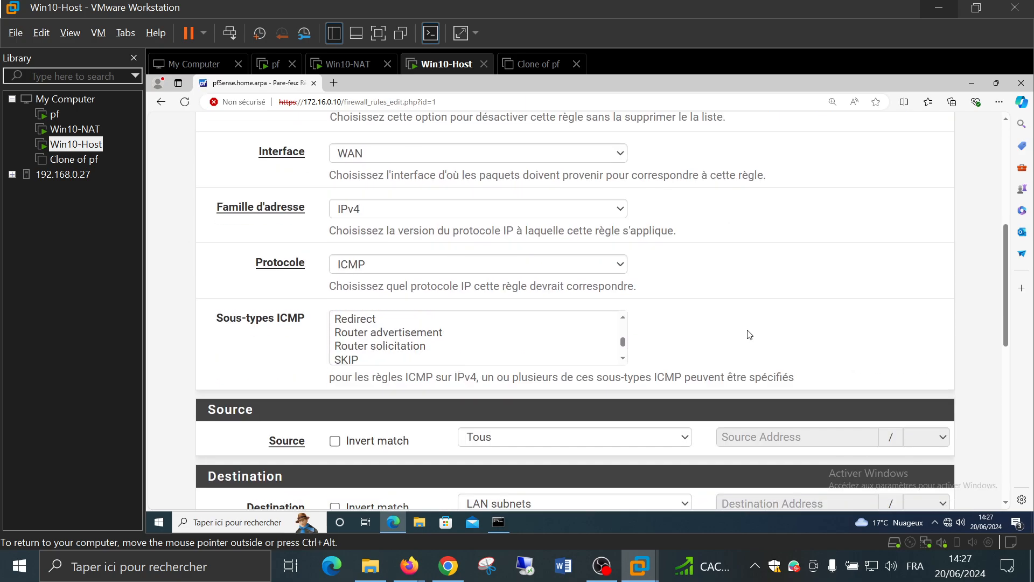
scroll(747, 335, down, 3)
scroll(748, 331, down, 2)
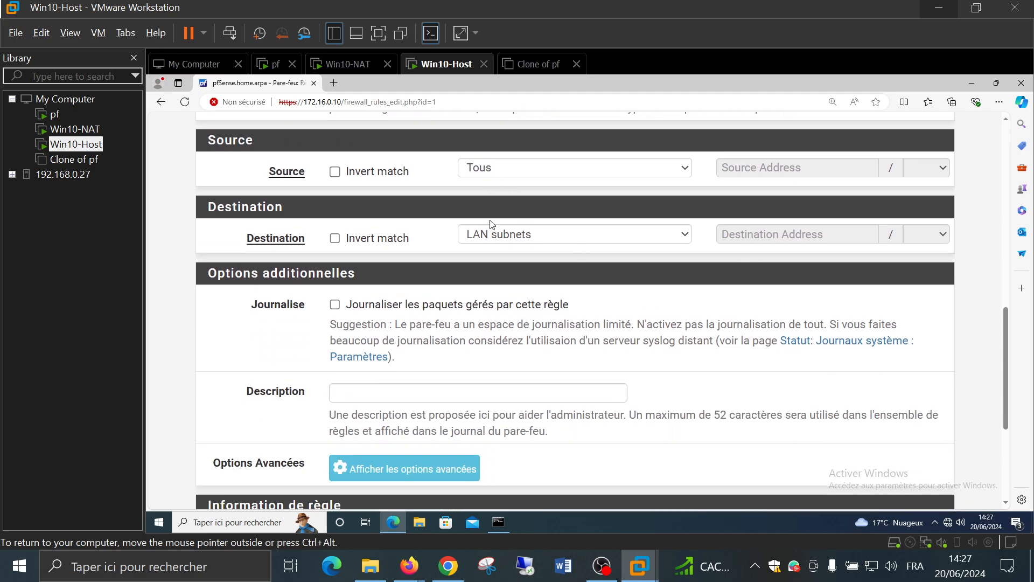
Set the ICMP rule's destination to network 172.16.0.0/16, save, and apply the changes
click(492, 235)
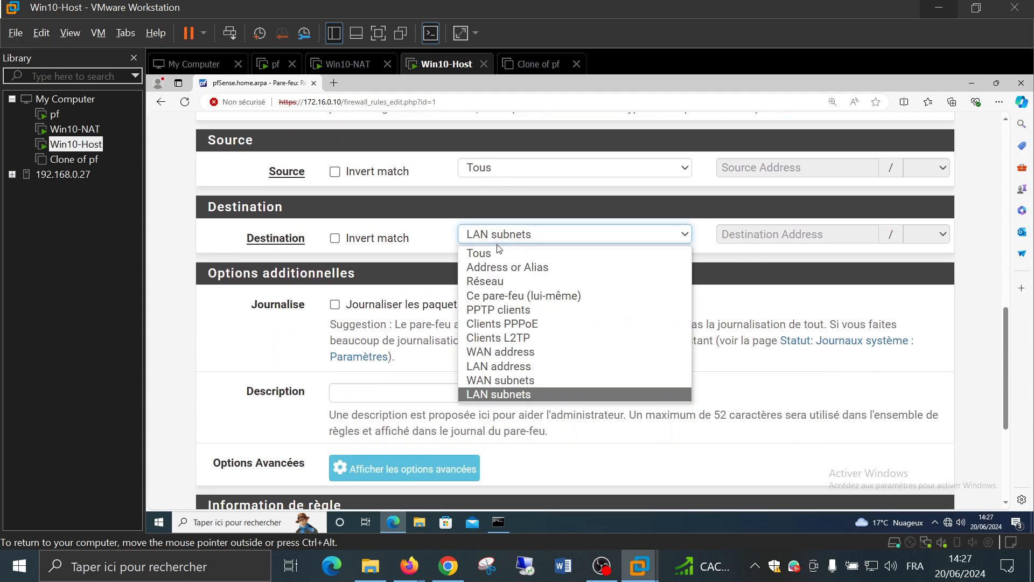
click(502, 278)
click(836, 237)
text(17)
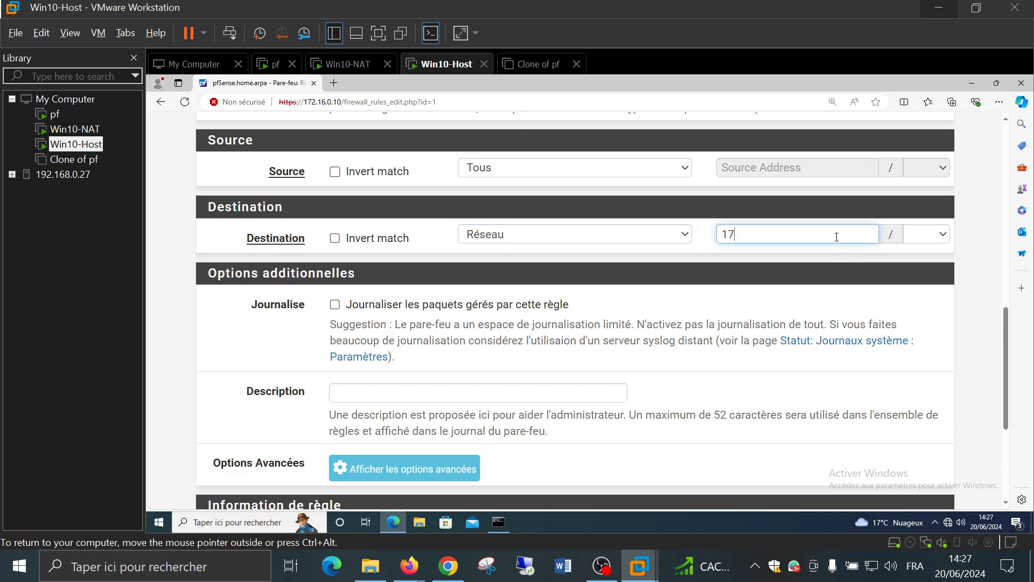
text(2.16.0.0)
click(937, 235)
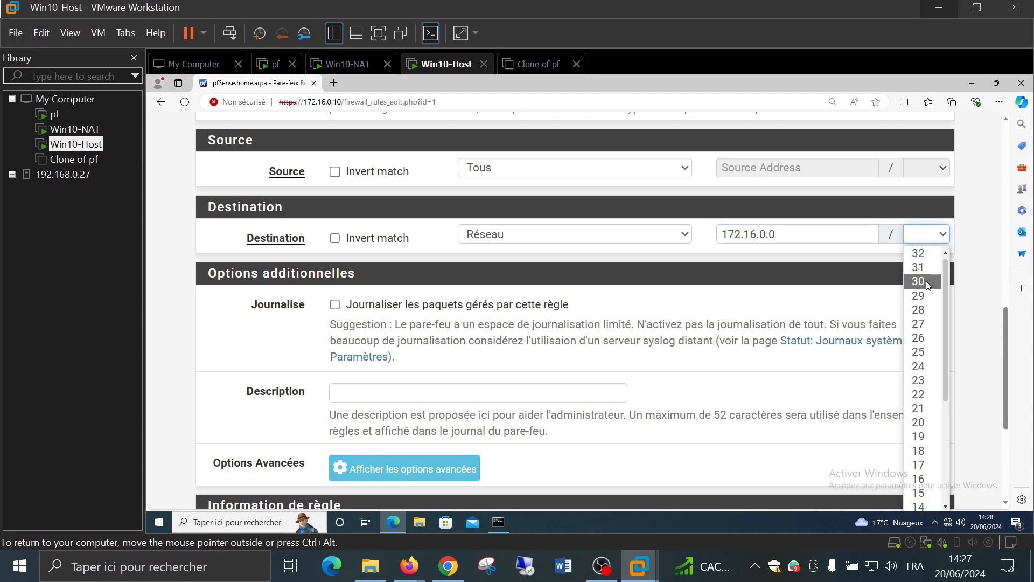
scroll(923, 425, down, 1)
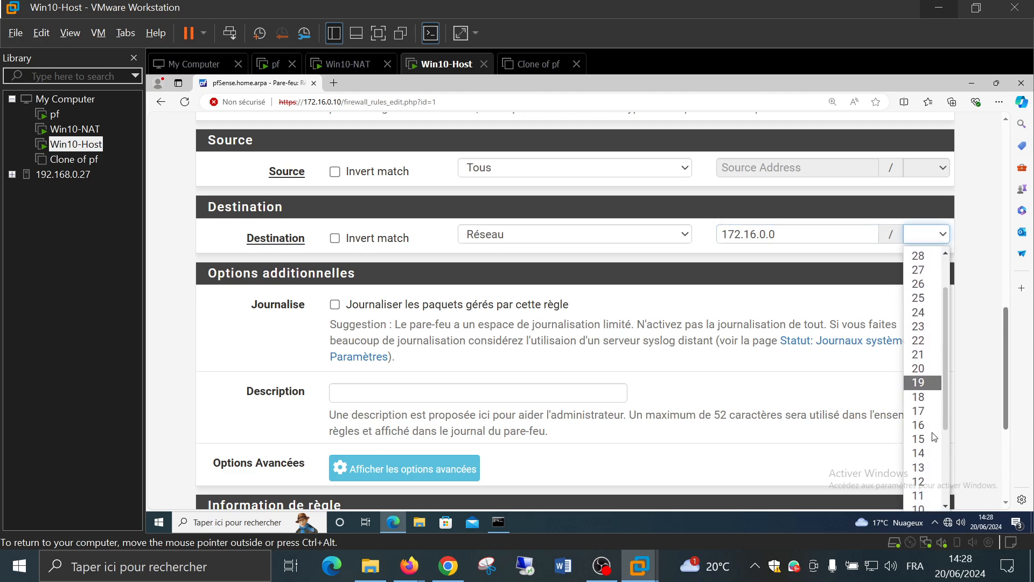
click(922, 425)
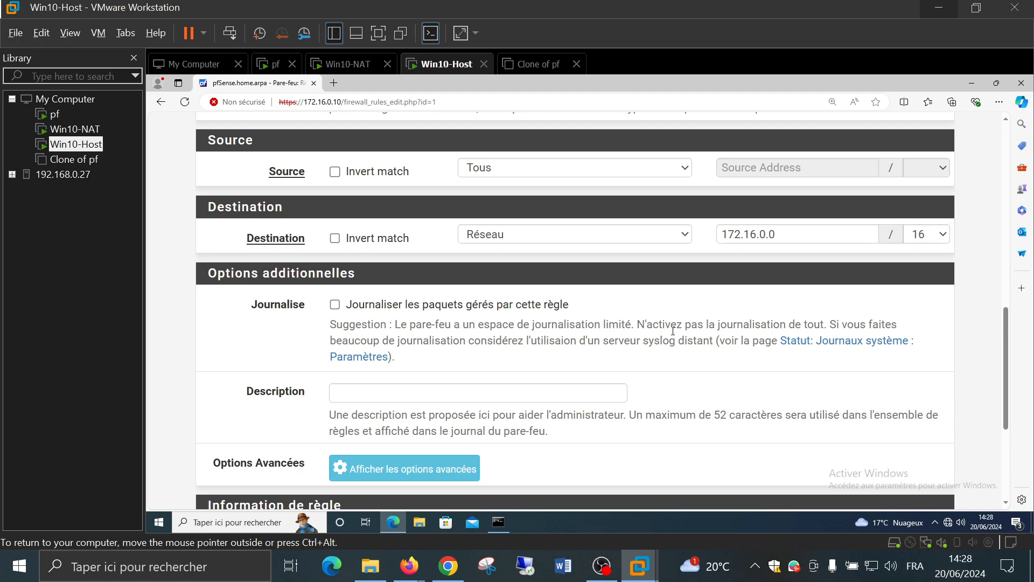
scroll(673, 330, down, 4)
click(401, 428)
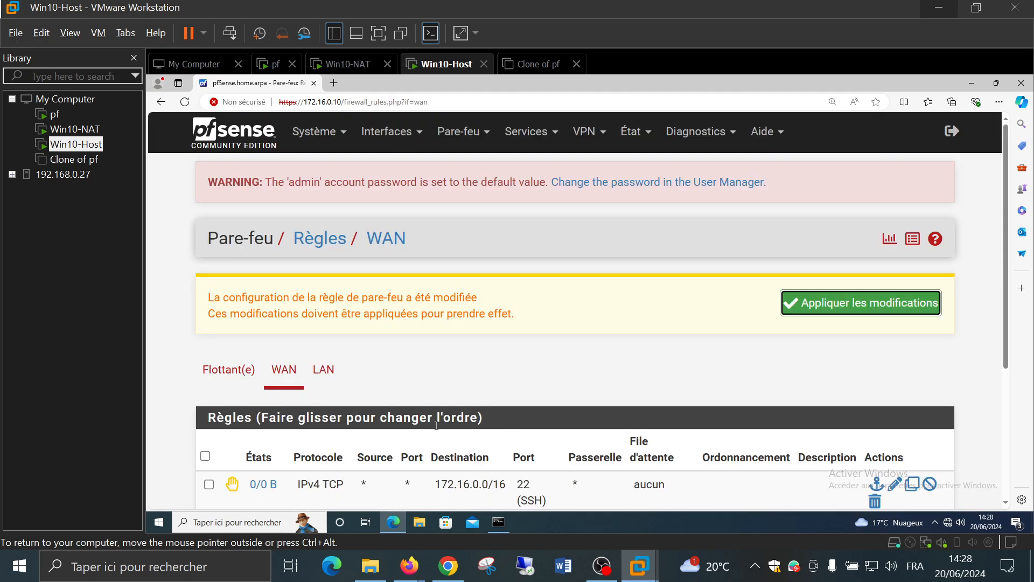
click(811, 306)
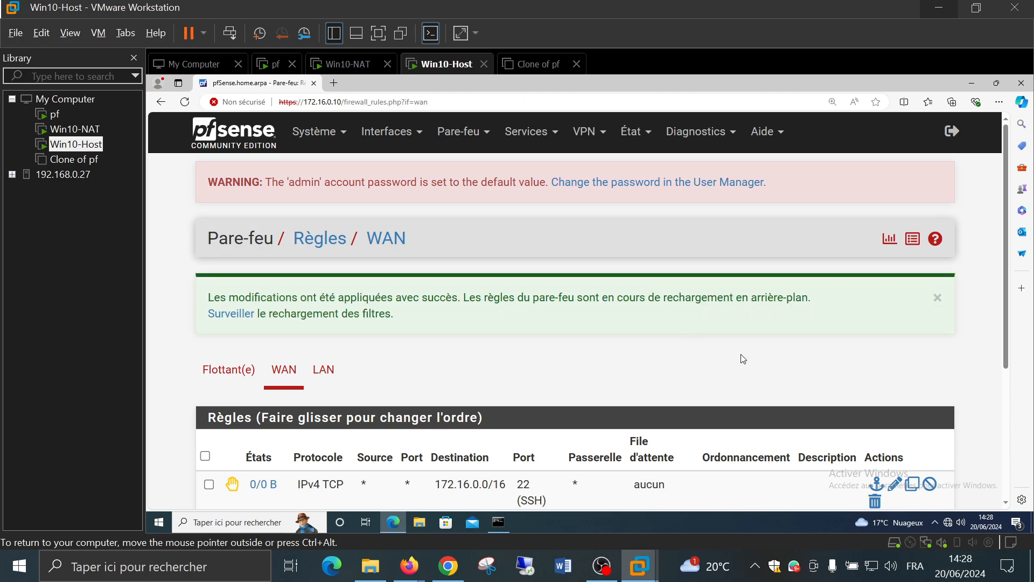
On Win10-NAT, recall the previous ssh 172.16.128.0 test command
click(57, 131)
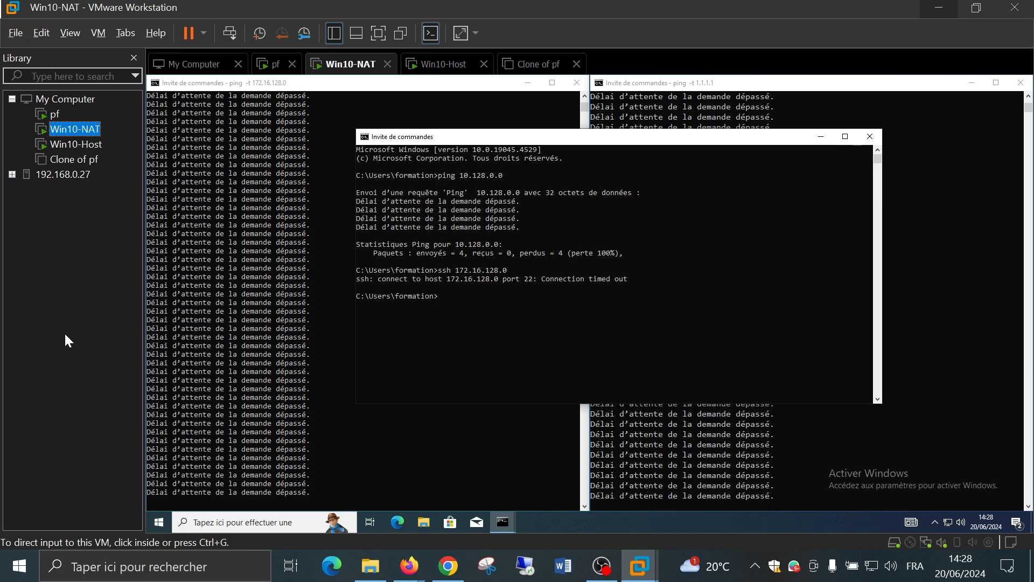
click(545, 301)
key(Up)
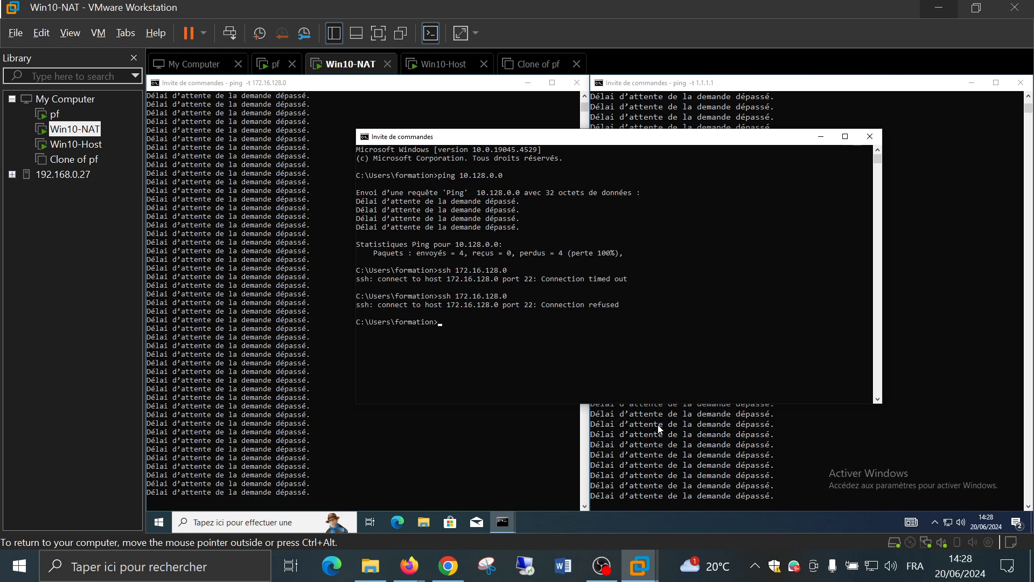
Stop and rerun the continuous ping to 1.1.1.1, then bring the SSH console forward
click(723, 448)
key(ctrl+c)
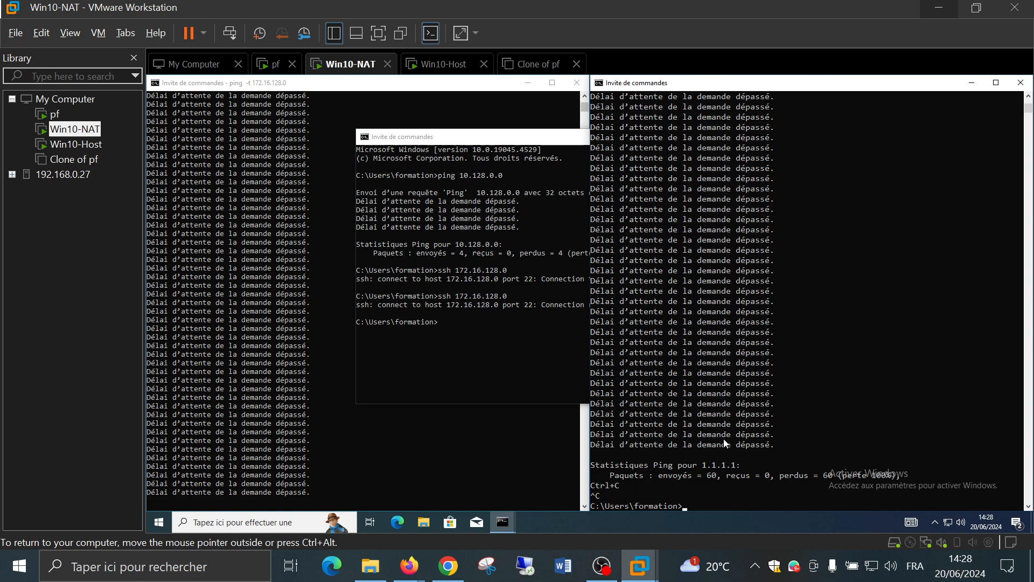
key(Up)
key(Return)
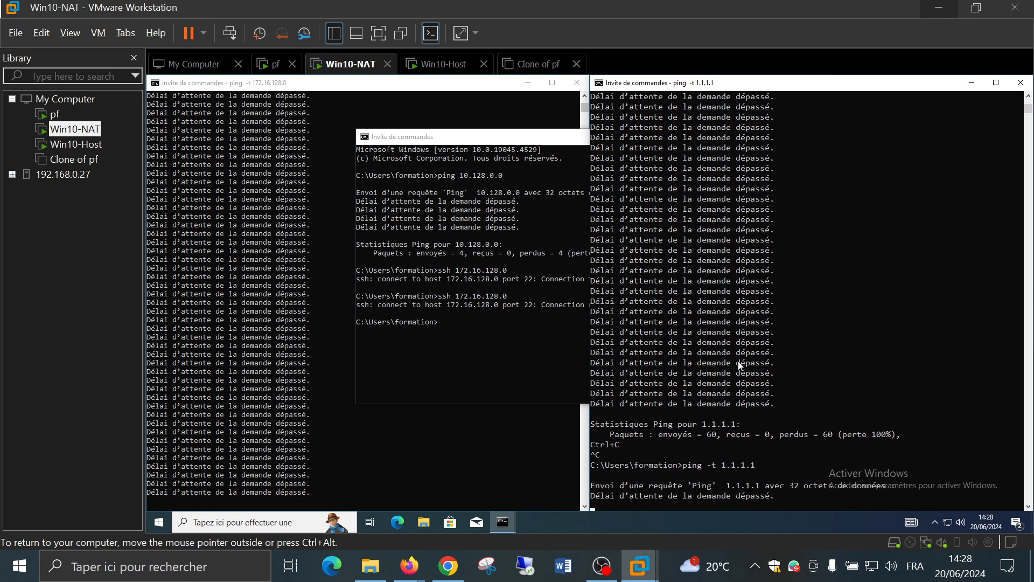
click(464, 352)
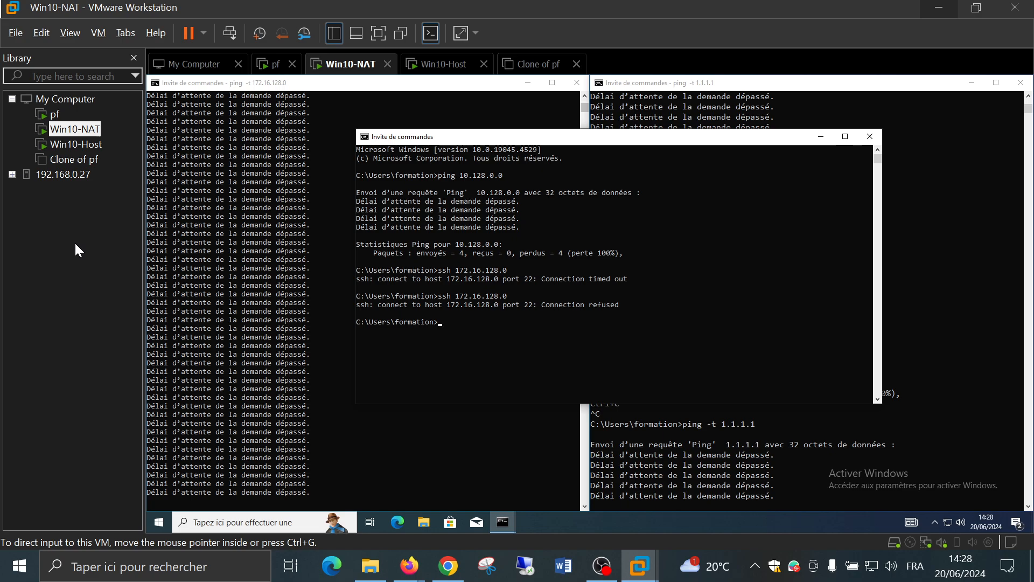
On Win10-Host, dismiss the success message and start a new pfSense LAN rule
click(72, 144)
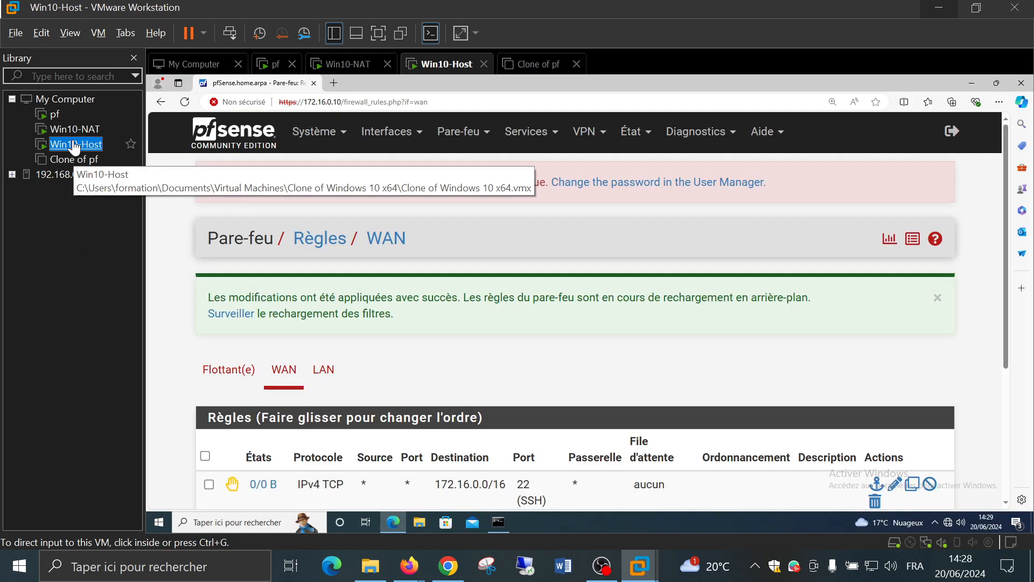
click(939, 300)
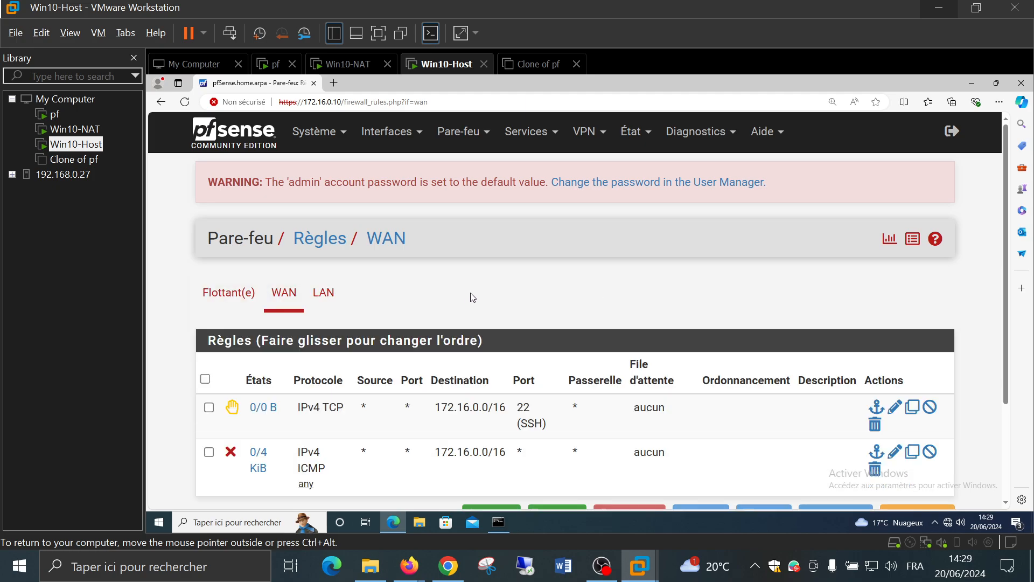
click(323, 293)
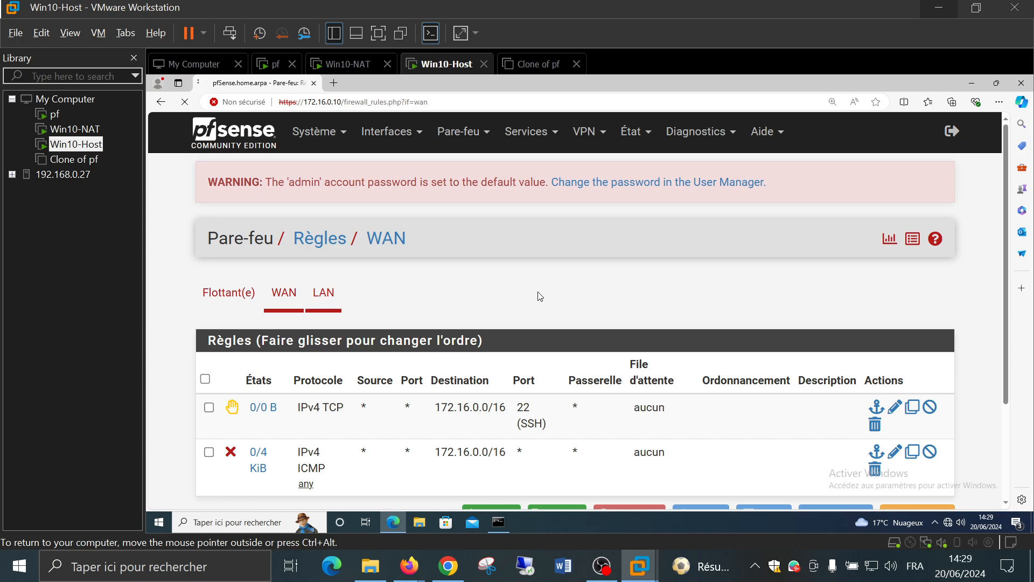
scroll(542, 294, down, 2)
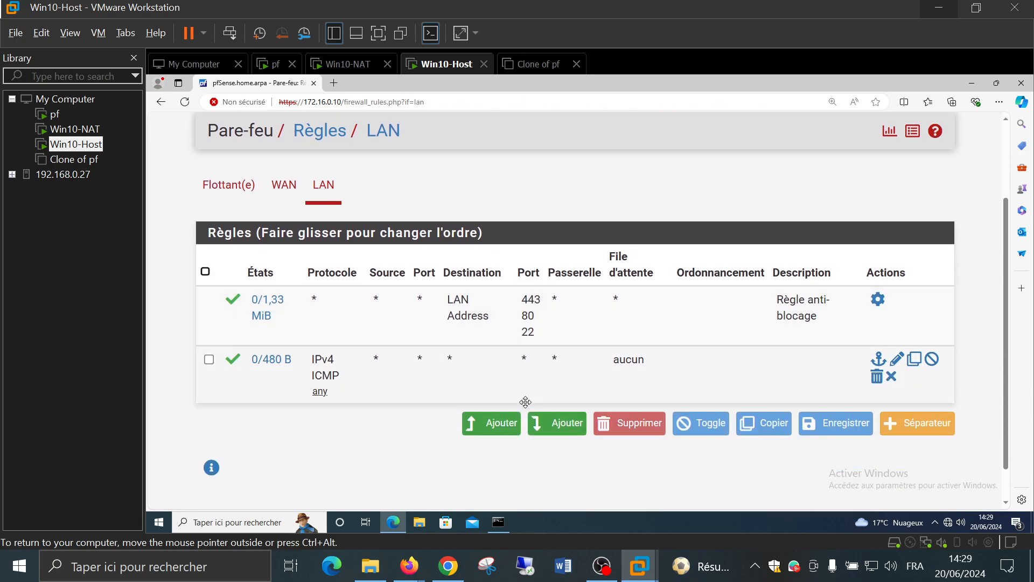
click(490, 423)
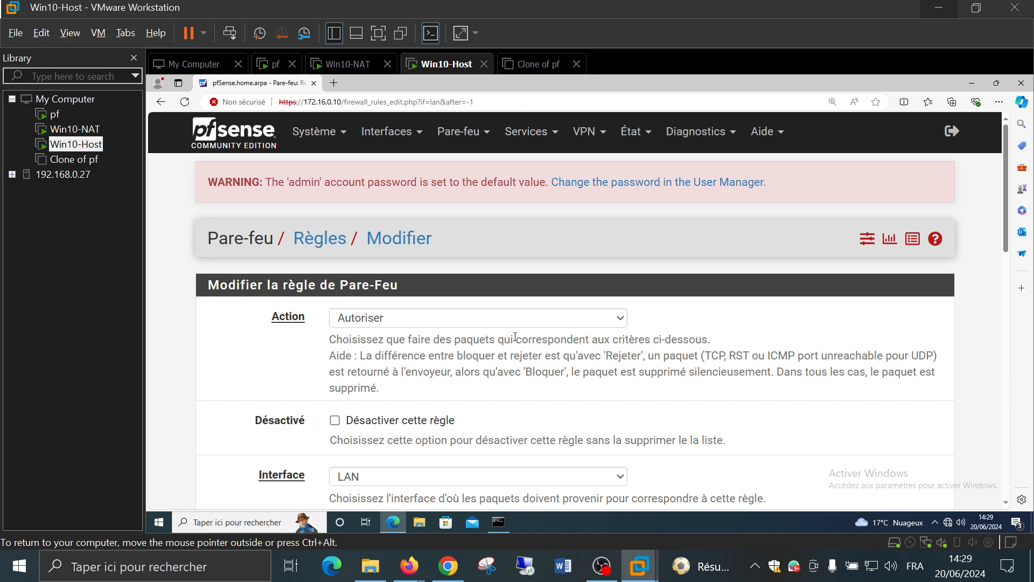
Set the new LAN rule's destination port to SSH (22)
scroll(515, 337, down, 3)
scroll(515, 336, down, 5)
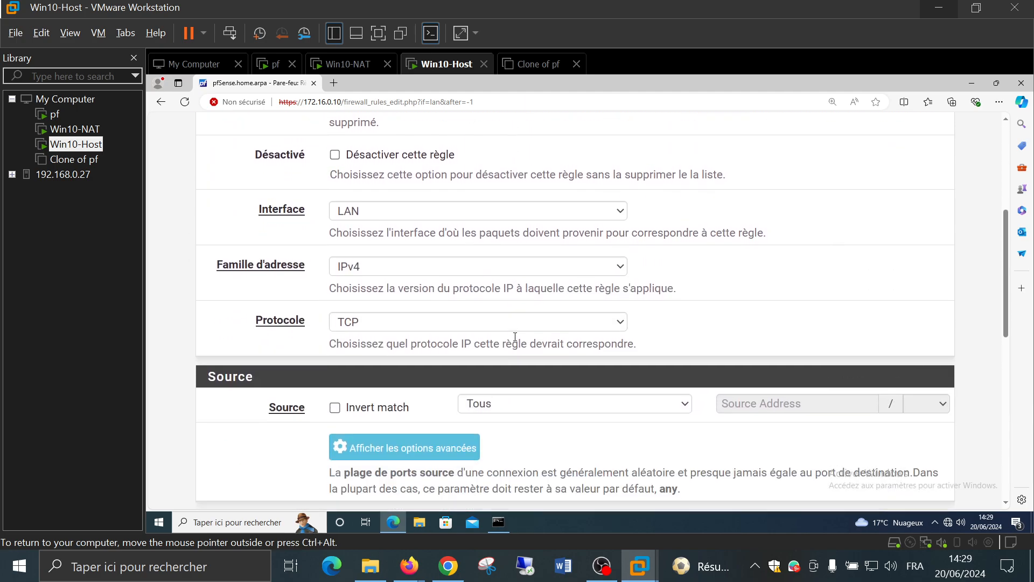
scroll(516, 341, down, 1)
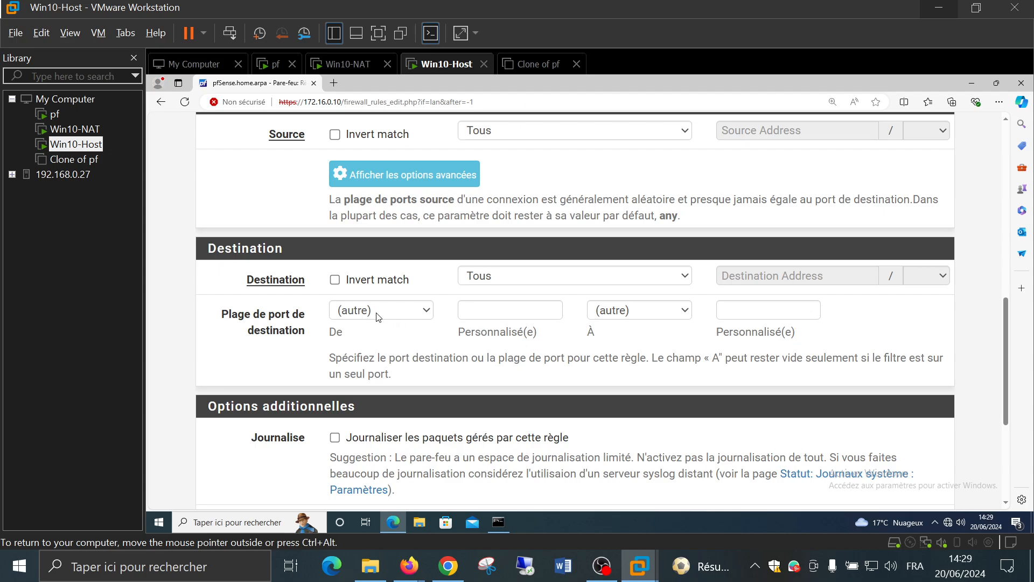
click(379, 312)
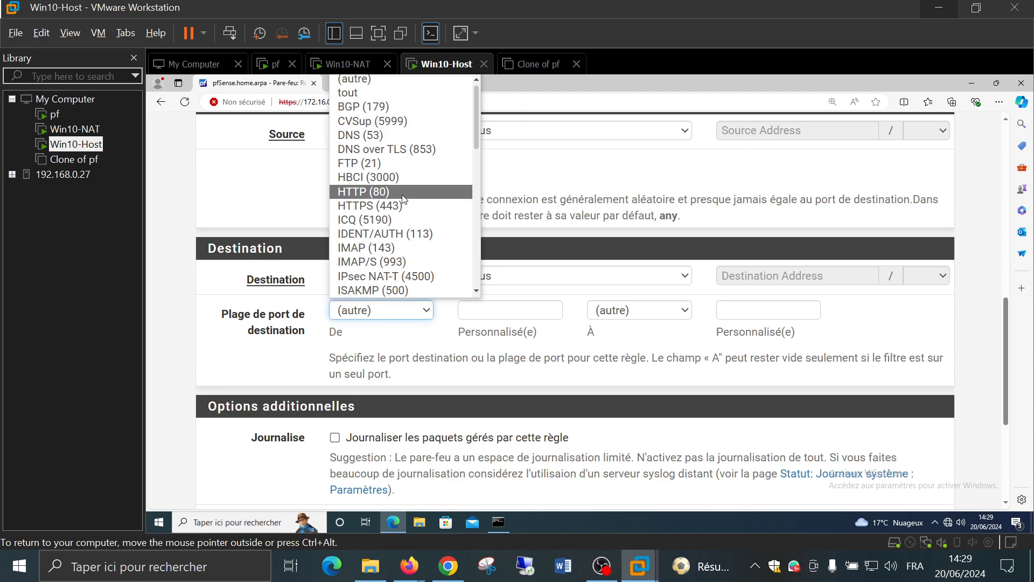
scroll(398, 183, down, 5)
scroll(404, 199, down, 5)
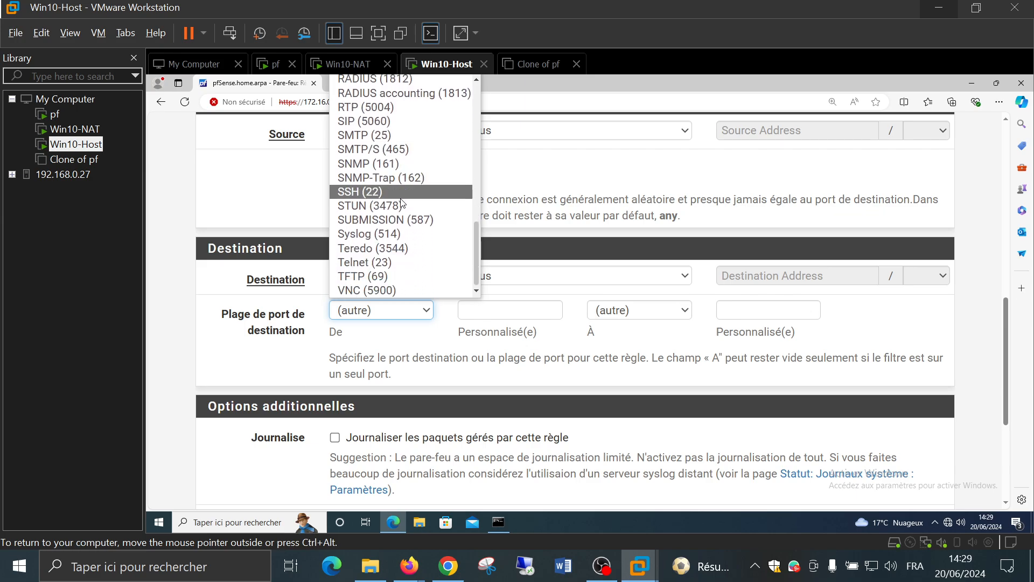
click(404, 195)
Save the LAN SSH allow rule and apply the firewall changes
scroll(678, 370, down, 1)
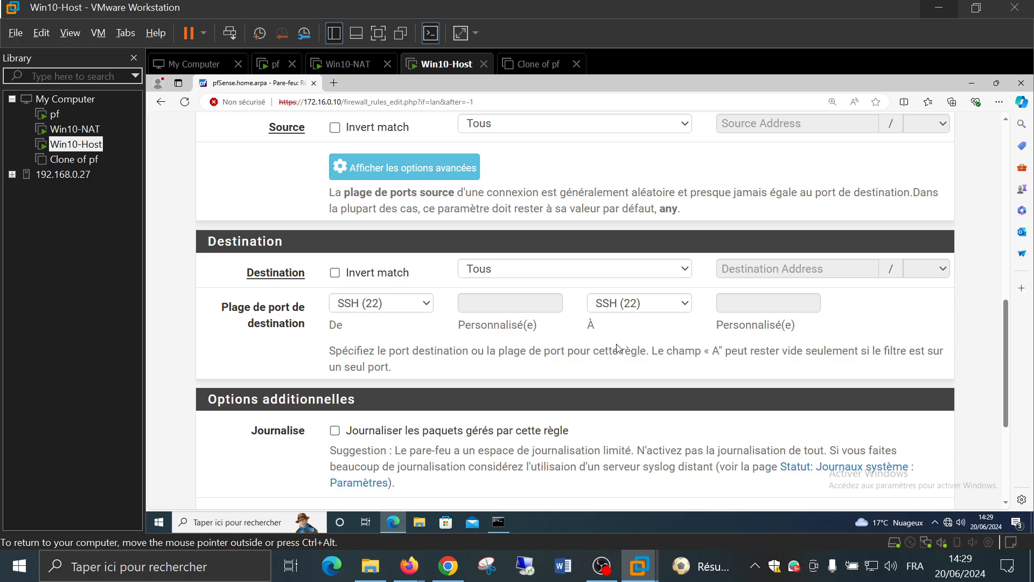
scroll(611, 248, down, 3)
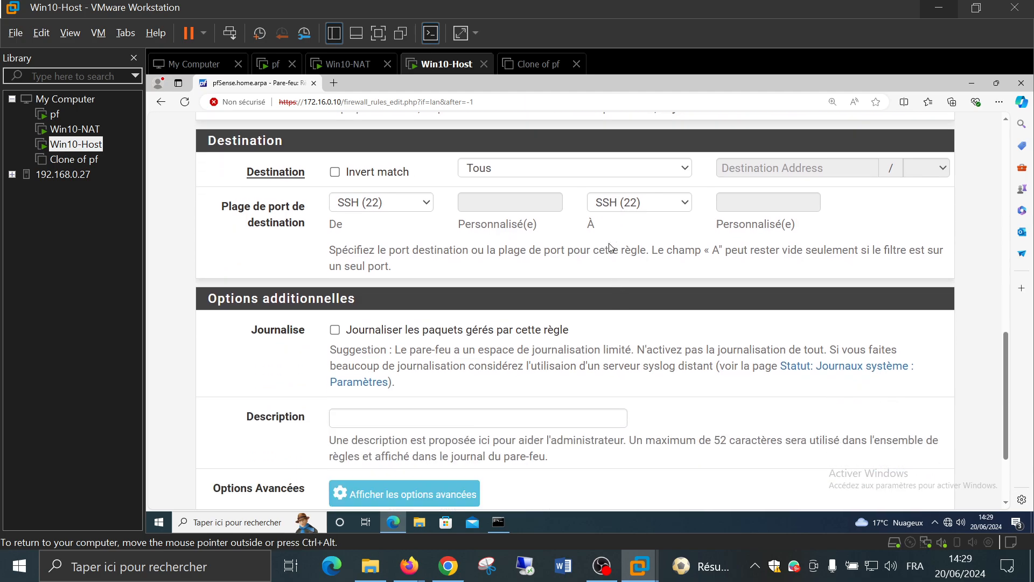
scroll(609, 244, up, 2)
scroll(610, 243, down, 2)
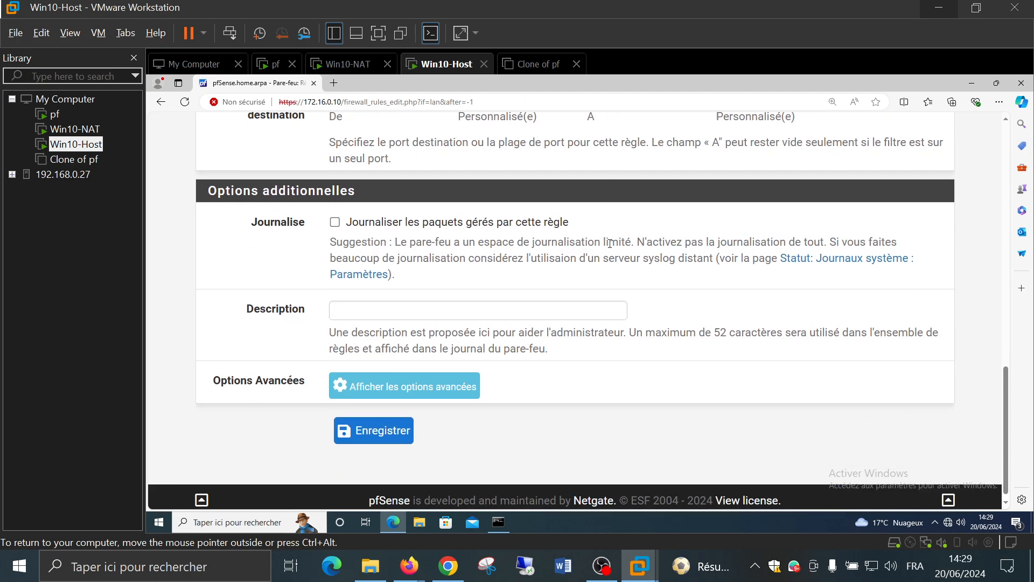
click(381, 437)
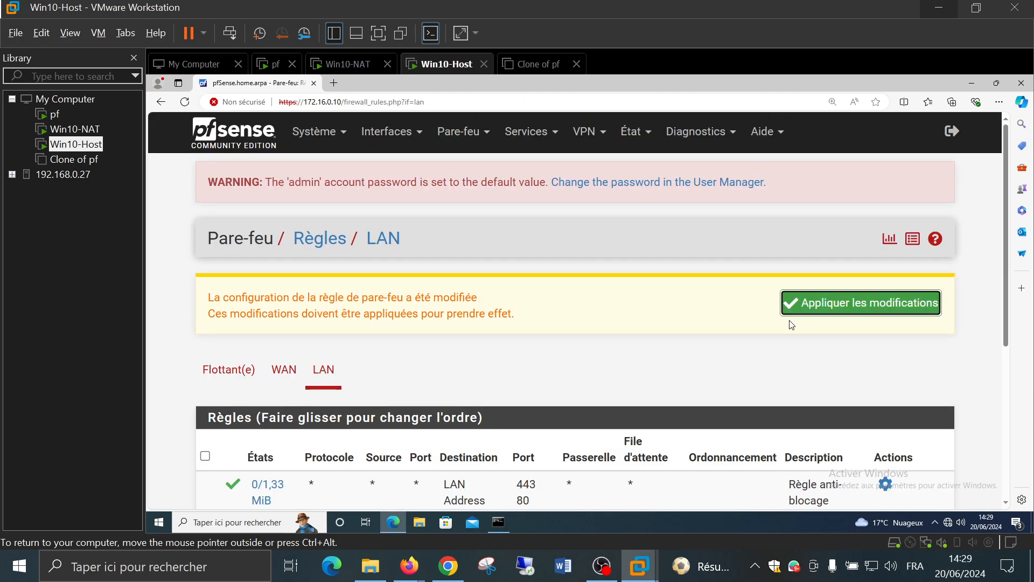
click(839, 305)
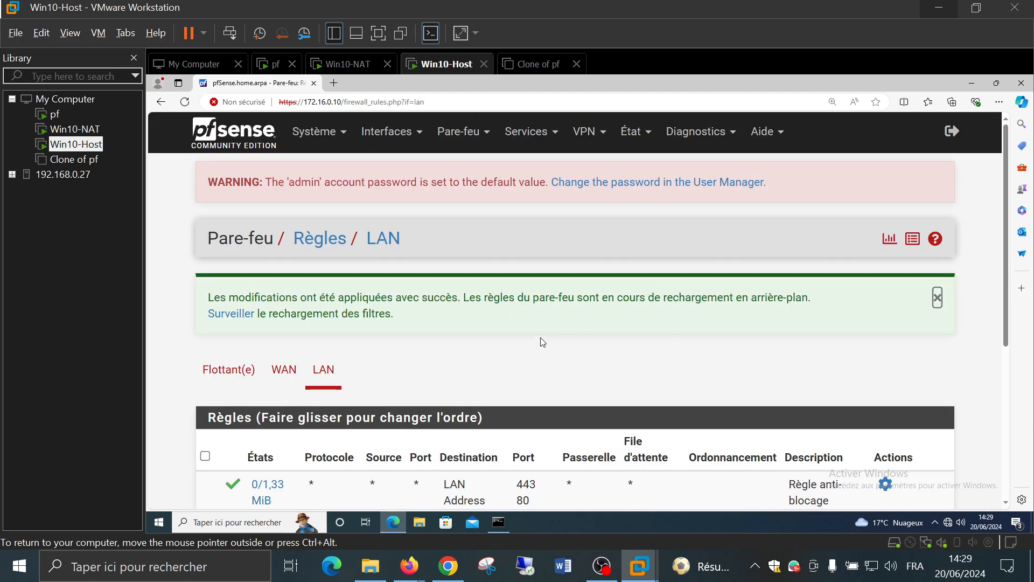
scroll(543, 342, down, 3)
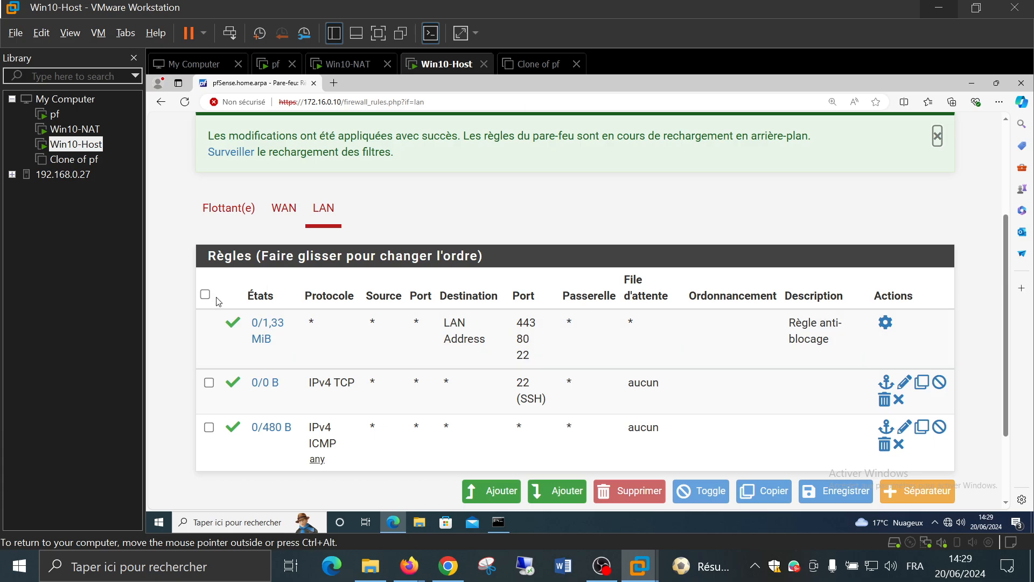
Run ssh 10.128.0.1 from Win10-Host's command prompt
mouse_move(496, 526)
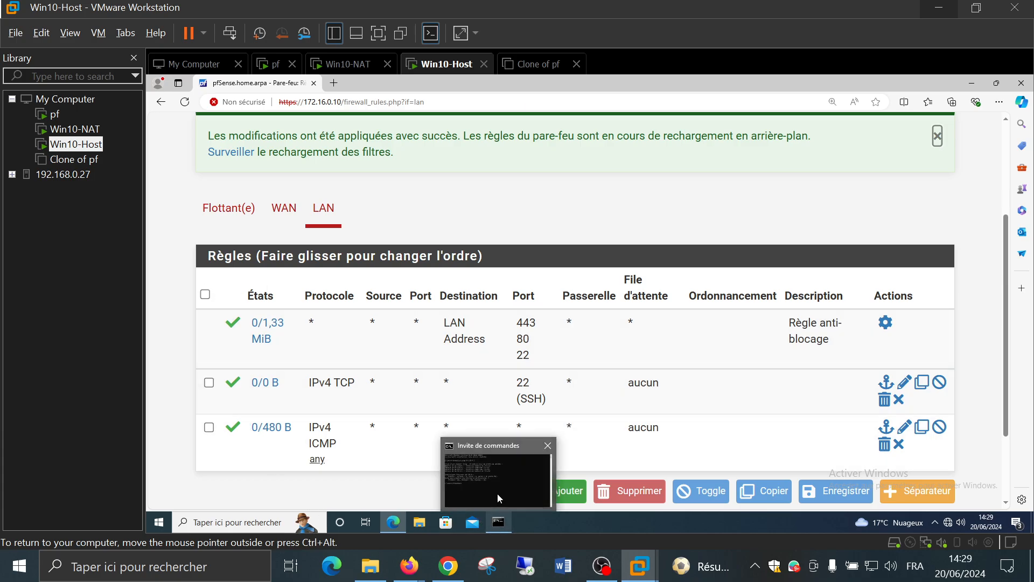
click(496, 491)
click(454, 280)
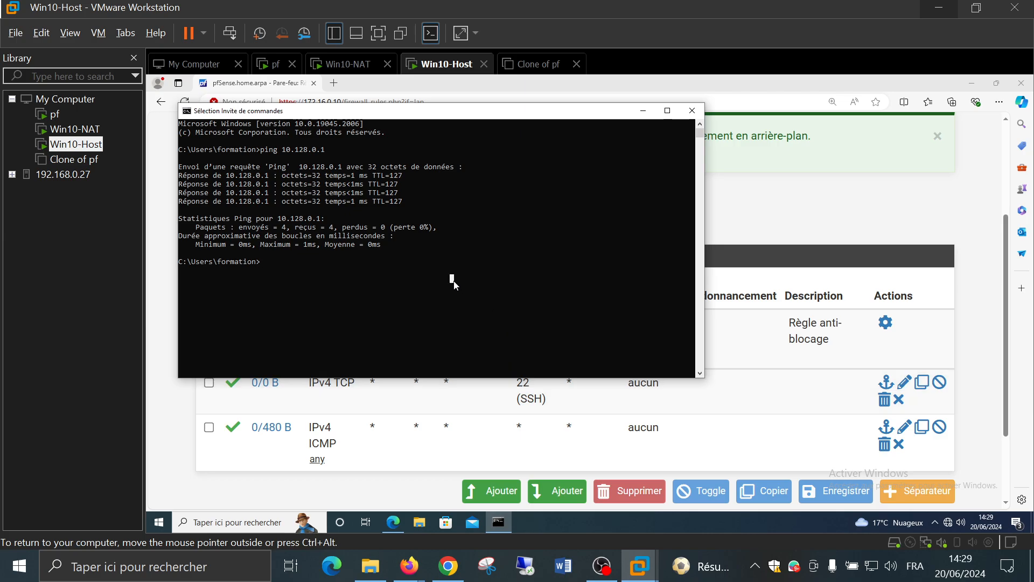
text(ssh 10.128.0.1)
key(Return)
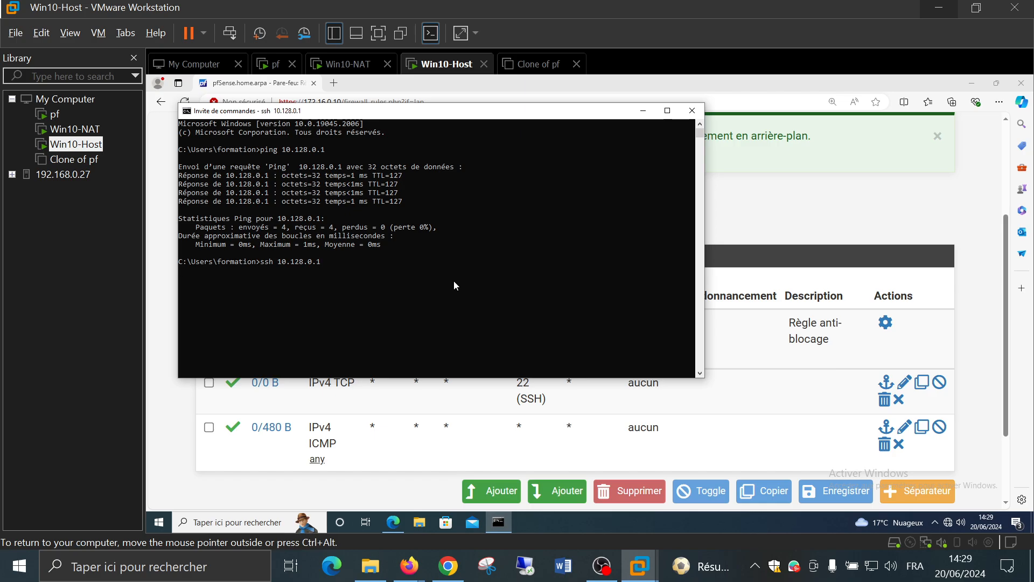
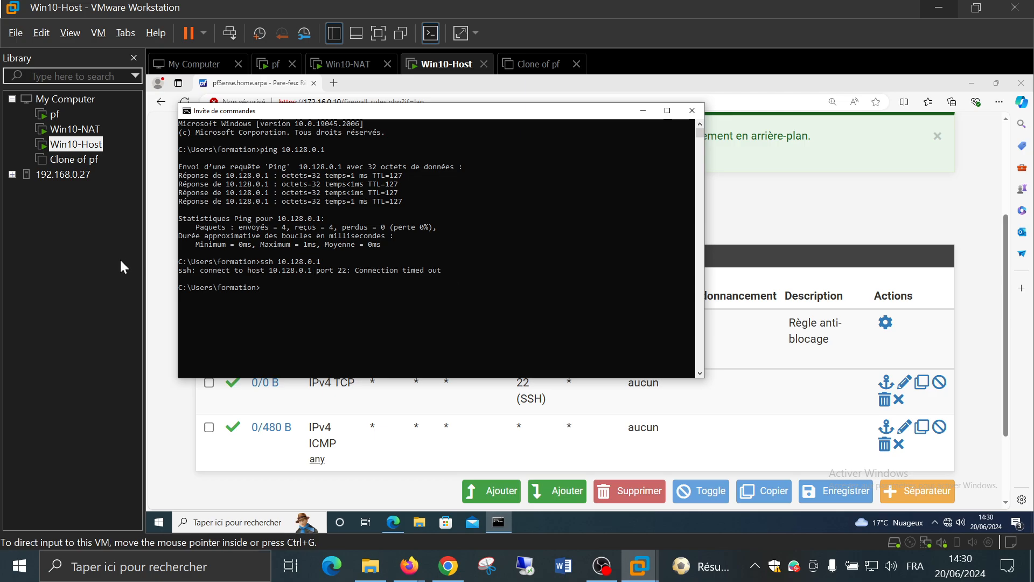
Select Win10-NAT in the VMware Library to bring up its command prompts
click(76, 130)
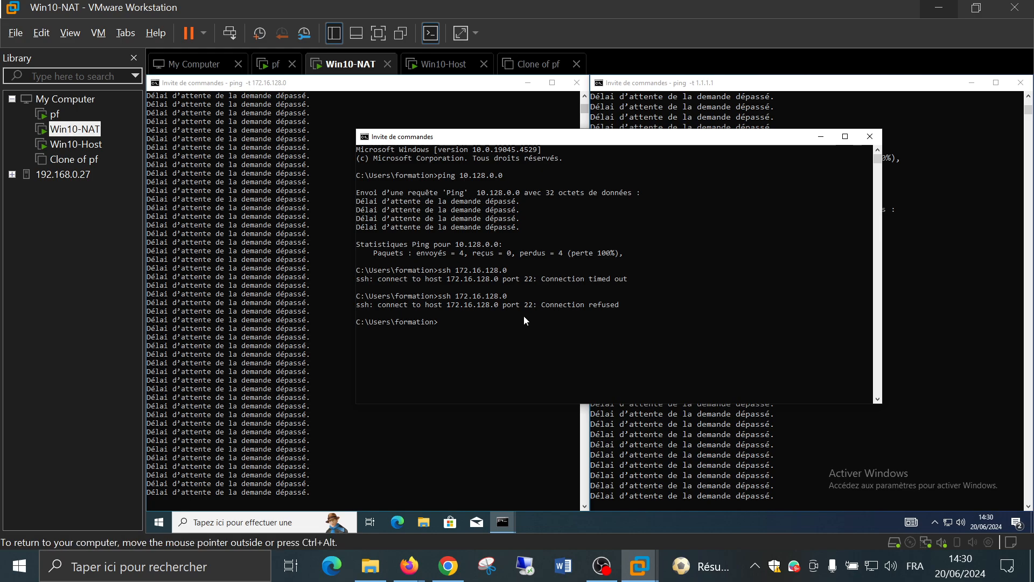
text(ssh www.)
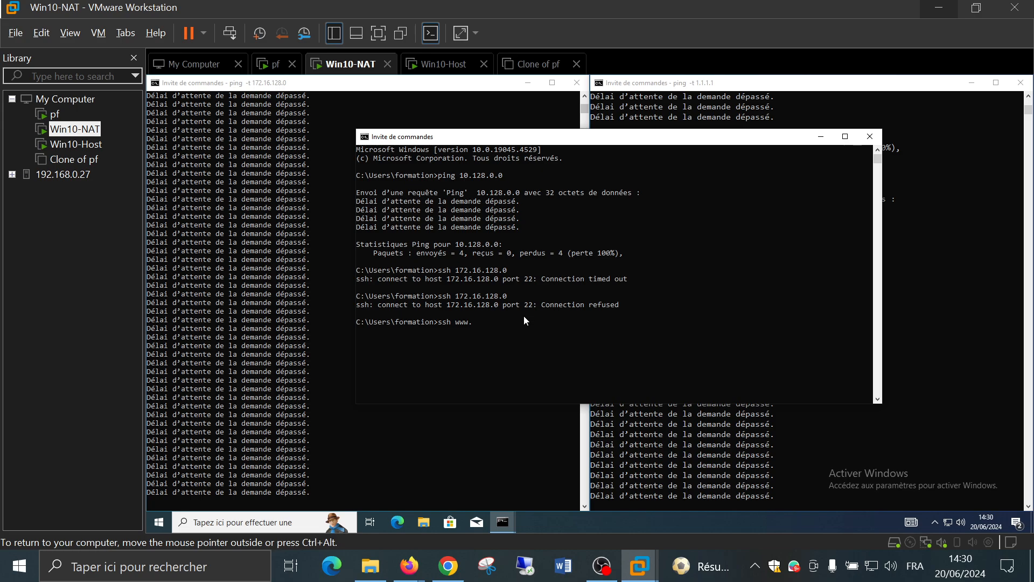
text(microtel-tony.)
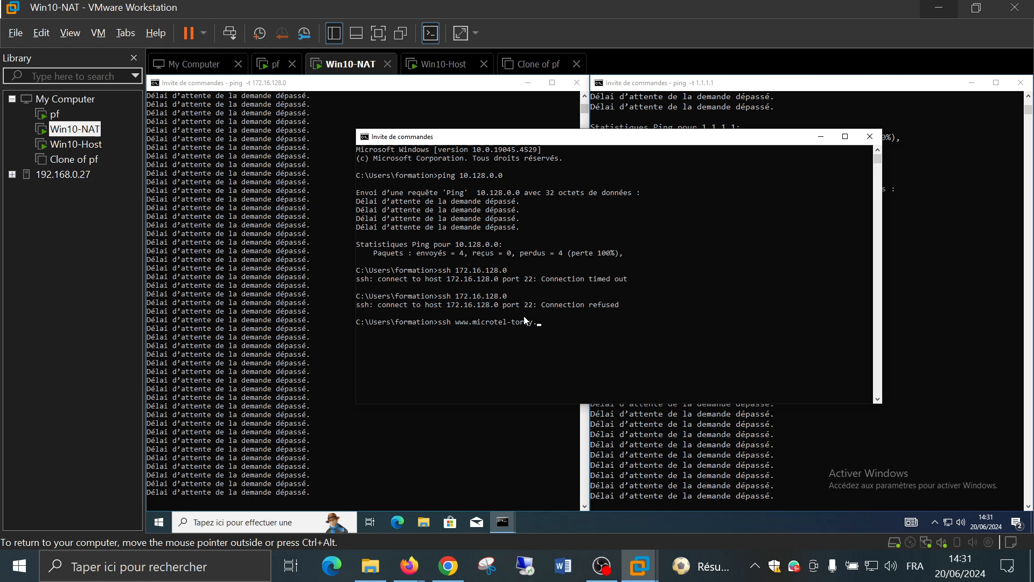
text(org)
key(Return)
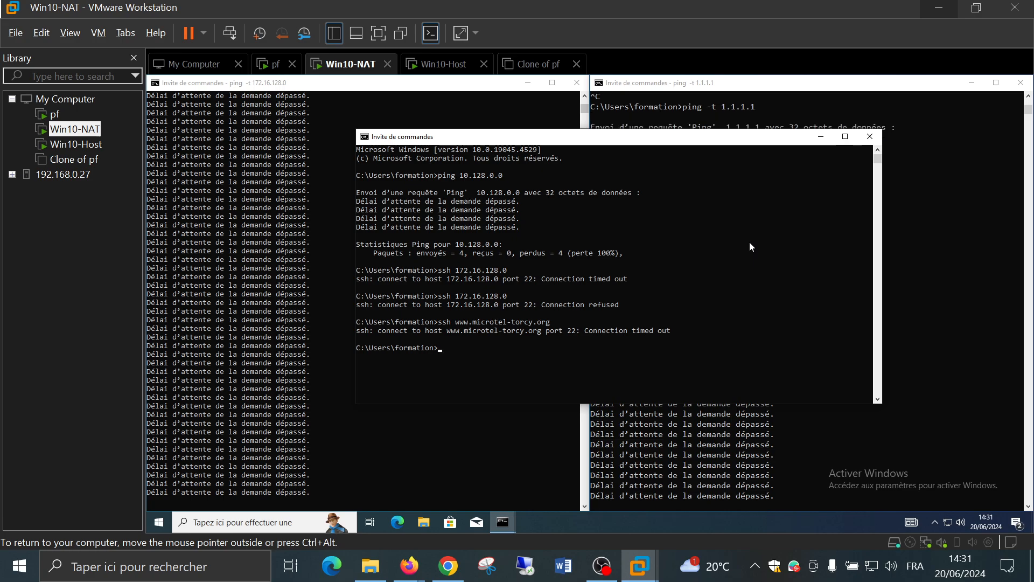
text(ping www.microtel)
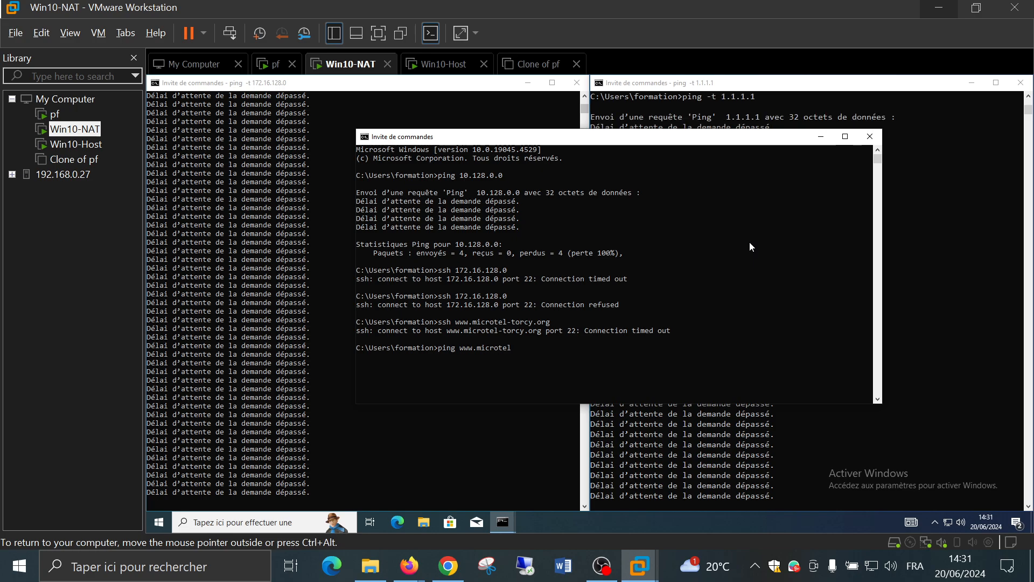
text(-t)
text(cy.org)
key(Return)
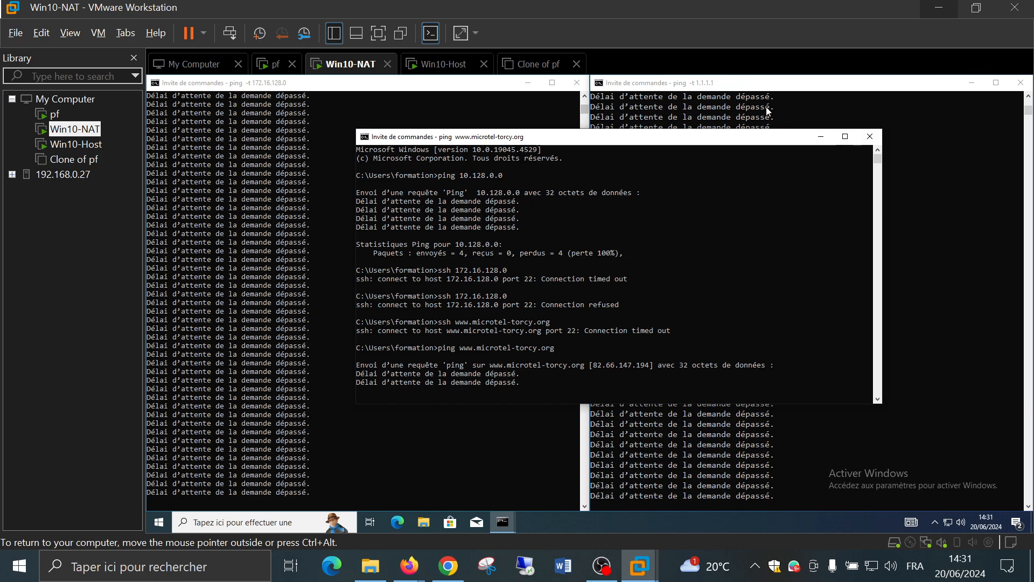
click(75, 145)
click(169, 436)
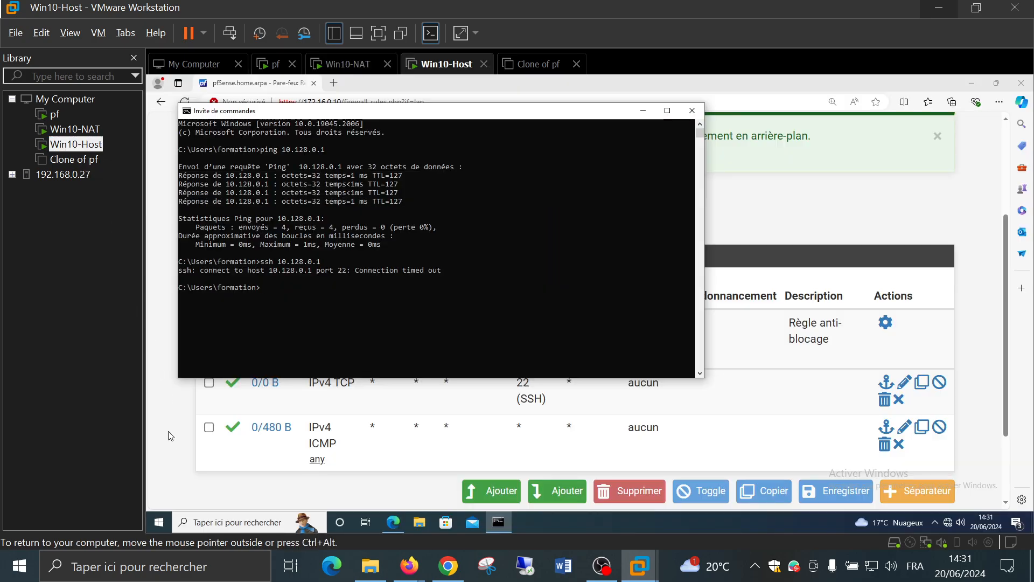
Minimize the command prompt and show pfSense's WAN rules for SSH and ICMP to 172.16.0.0/16
click(644, 111)
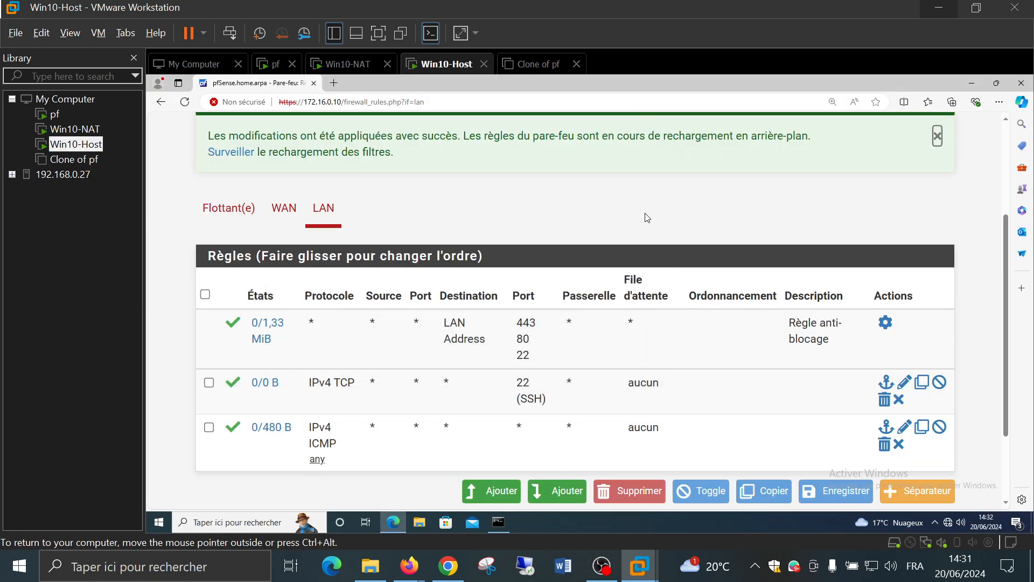
click(274, 214)
scroll(462, 294, down, 1)
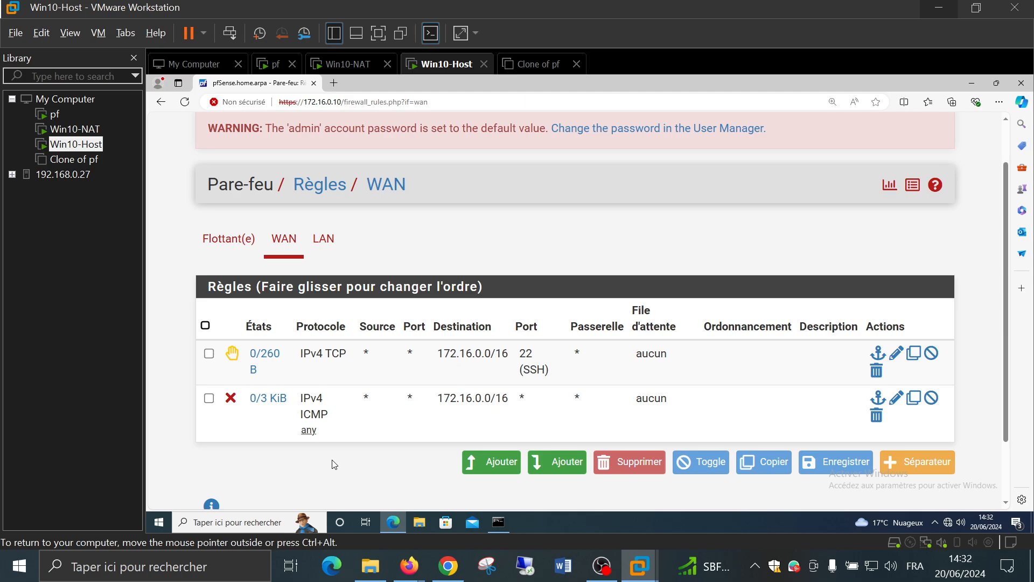
Start a new top WAN rule with destination port DNS (53)
click(499, 464)
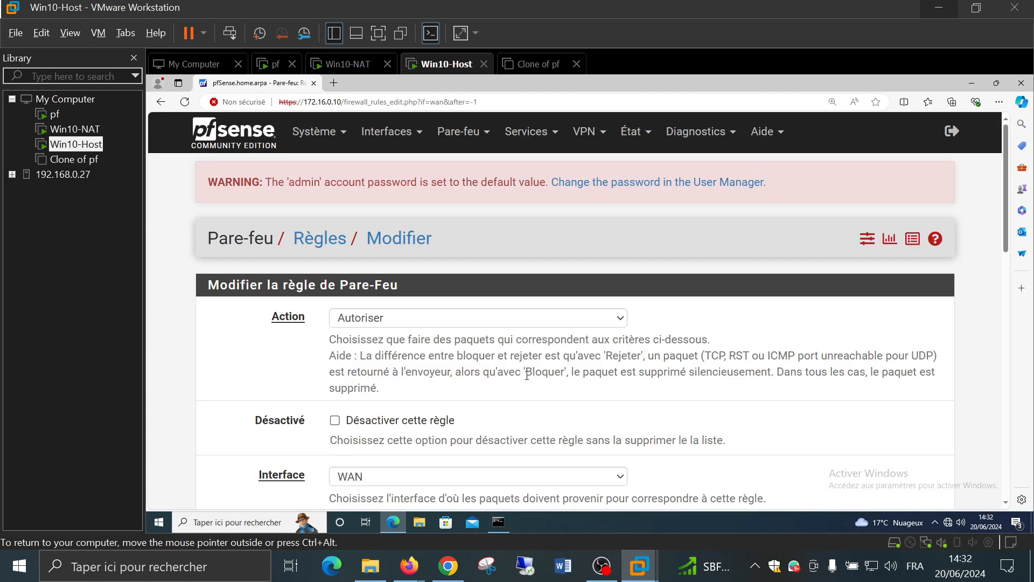
scroll(527, 375, down, 2)
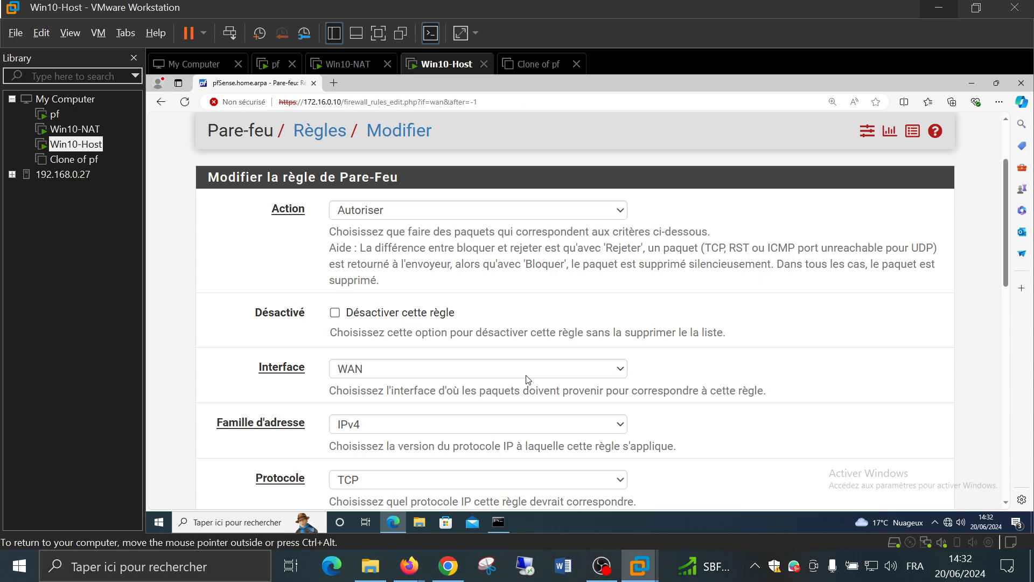
scroll(527, 377, down, 5)
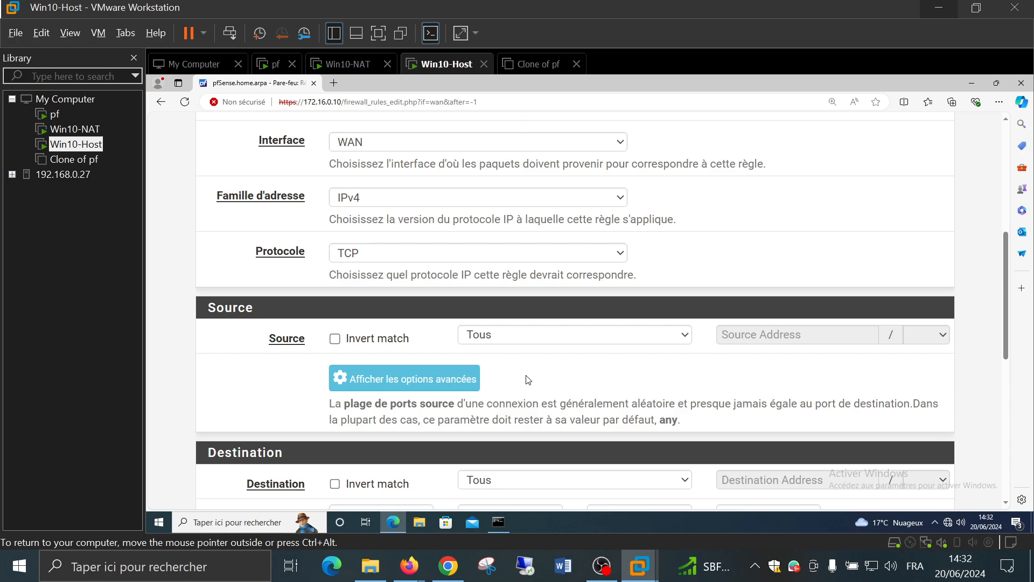
scroll(388, 313, down, 3)
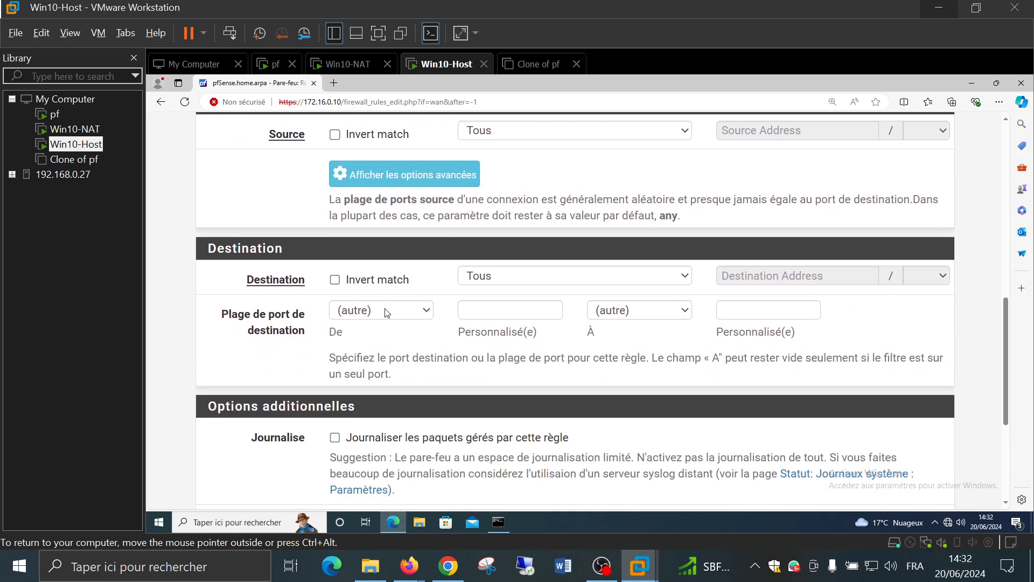
click(385, 311)
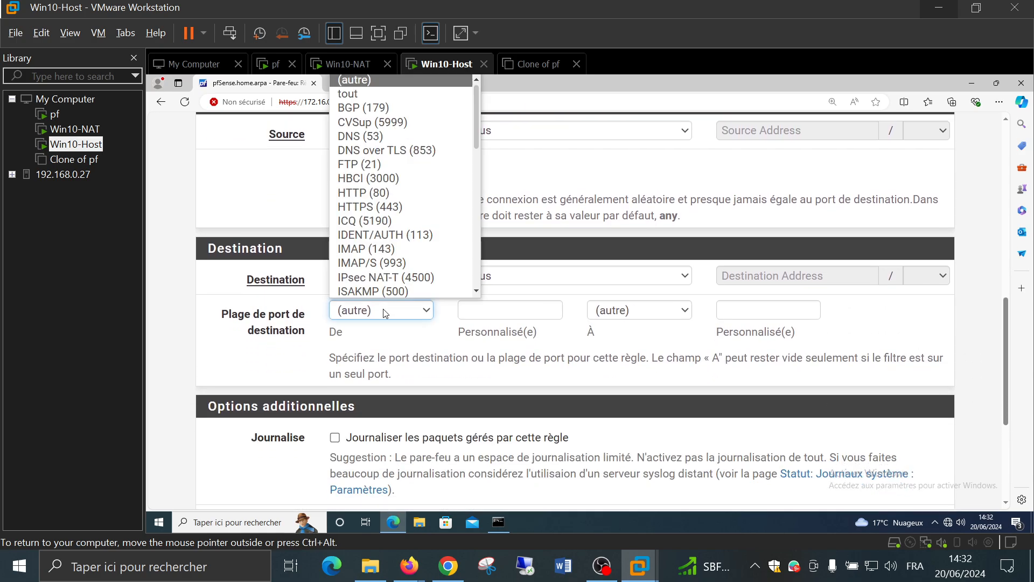
click(396, 136)
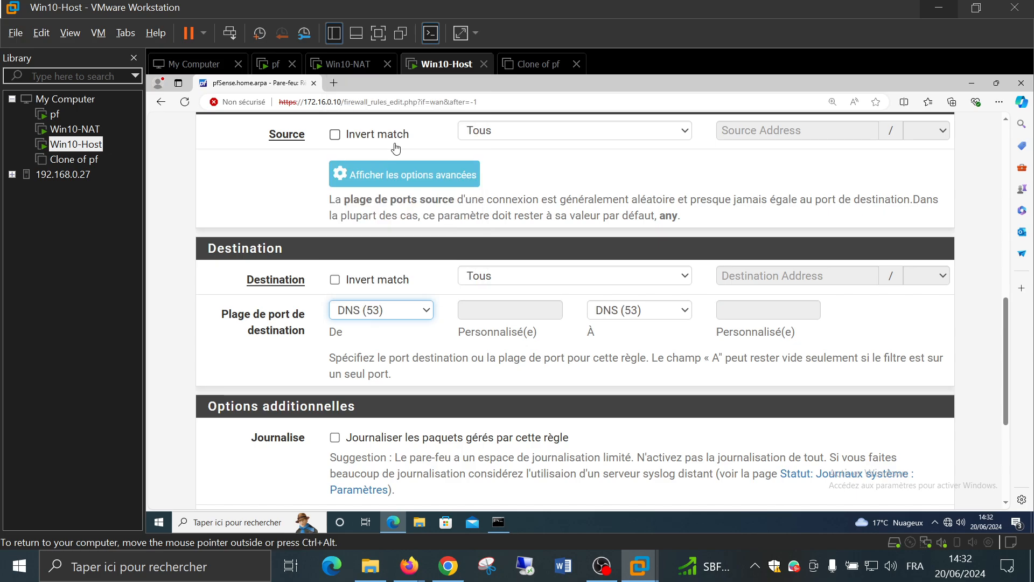
click(575, 346)
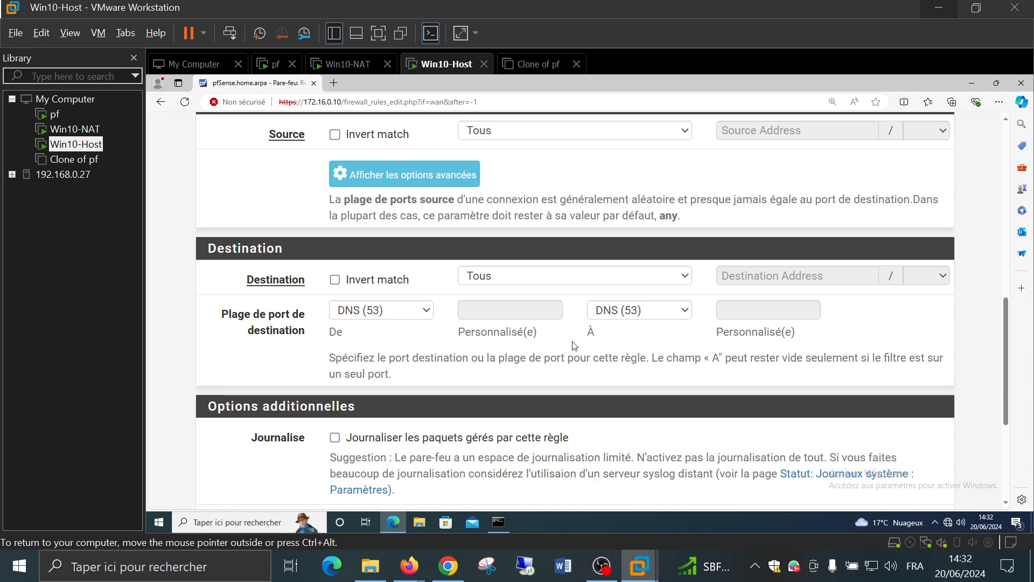
Set the destination type to Network and save; it fails, requiring destination address and bit count
scroll(469, 339, down, 2)
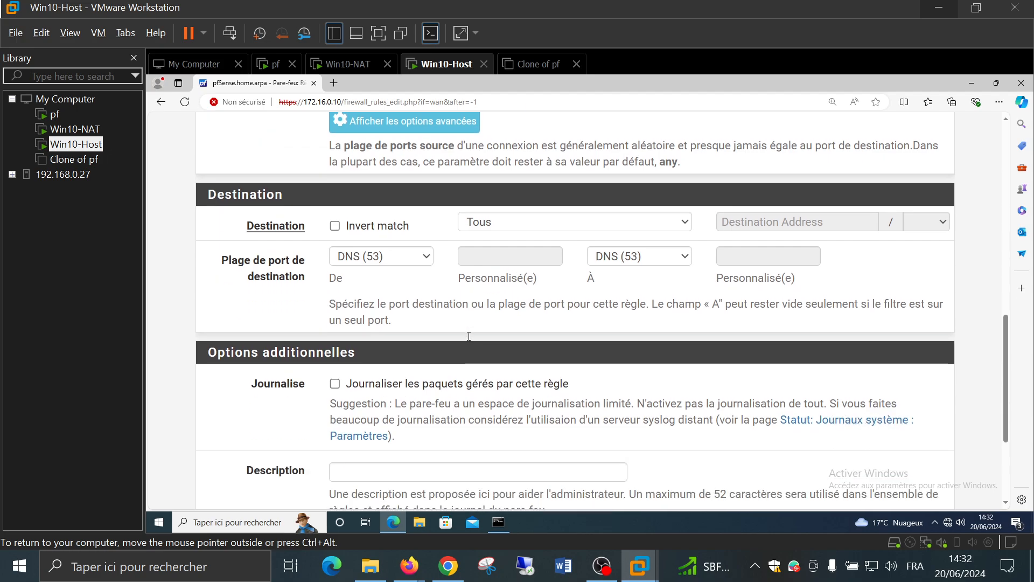
scroll(471, 339, up, 2)
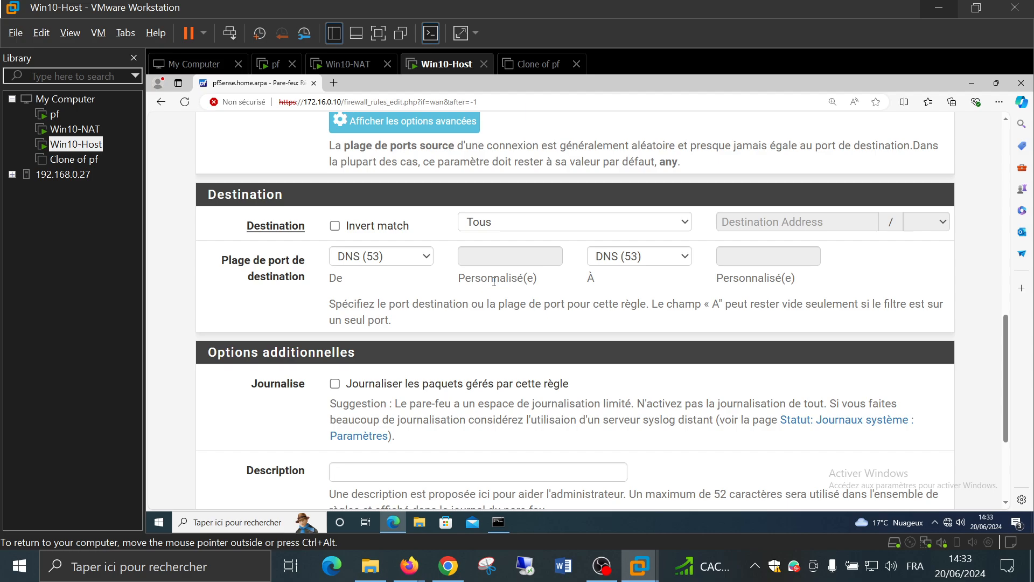
click(502, 226)
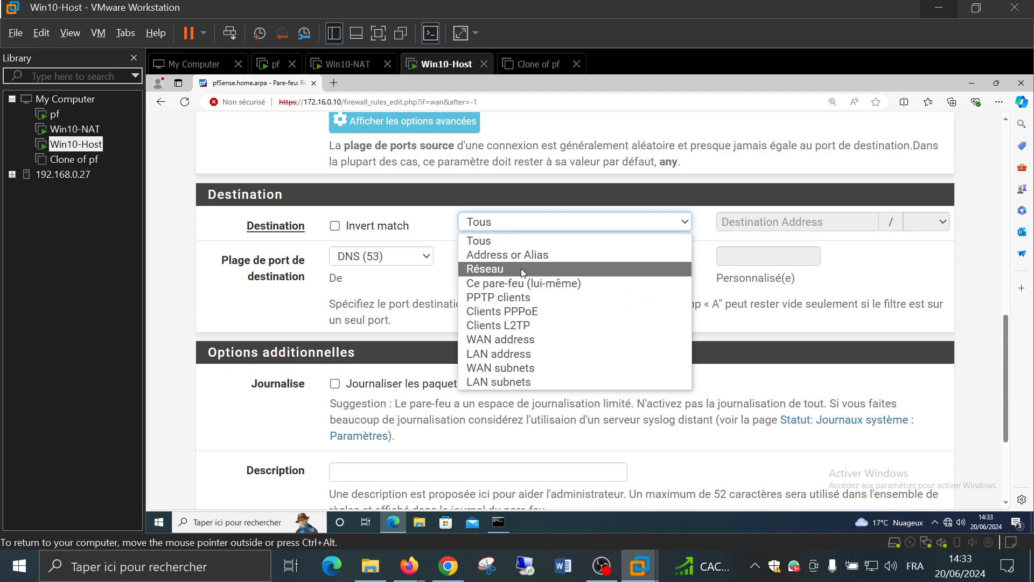
click(271, 319)
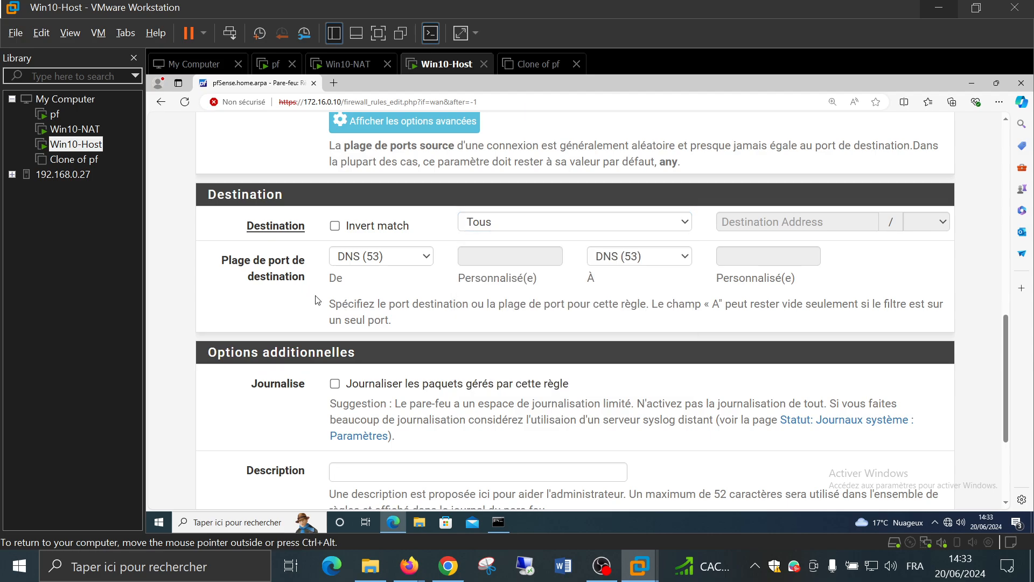
scroll(318, 281, up, 3)
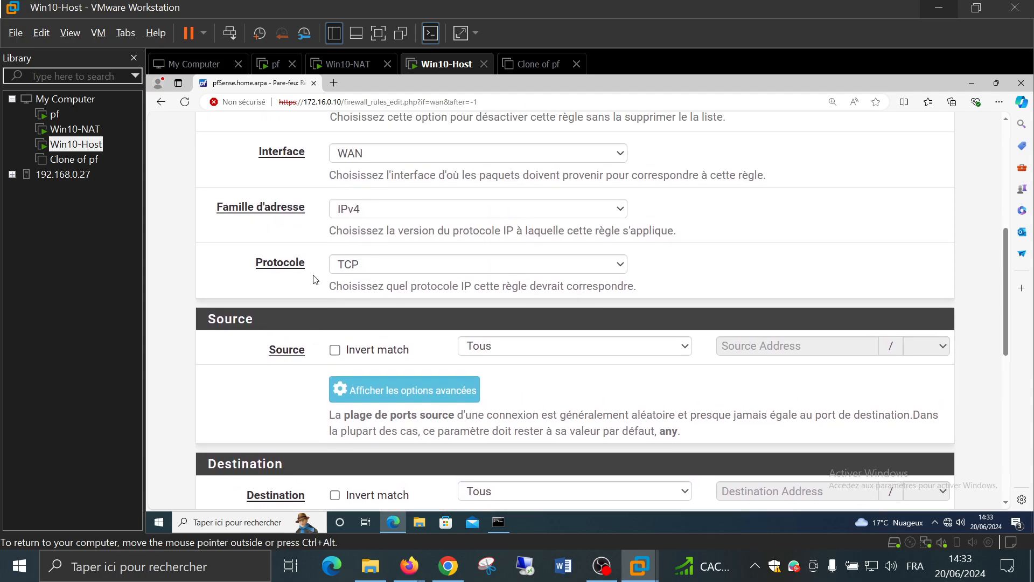
scroll(316, 279, down, 3)
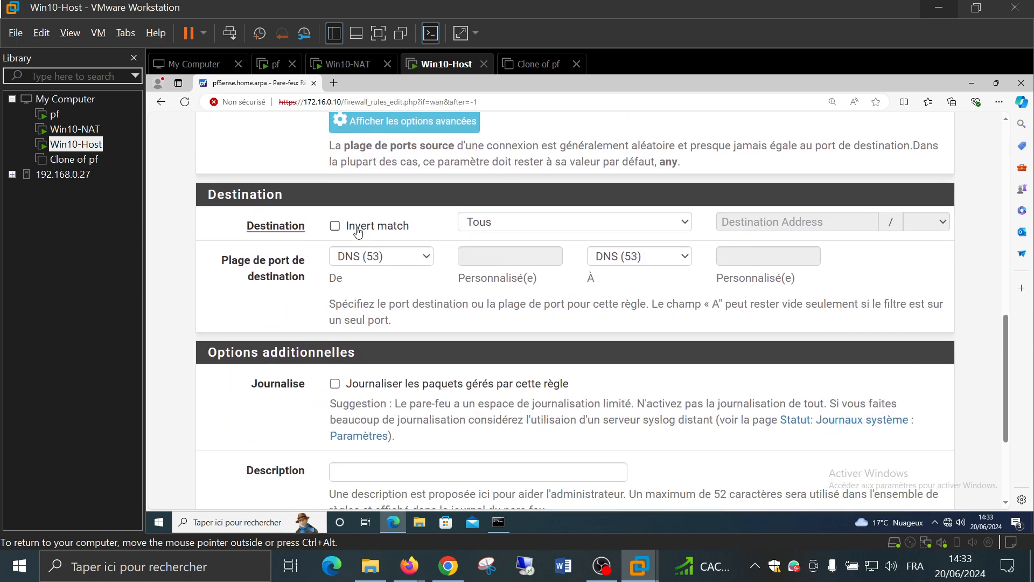
click(526, 225)
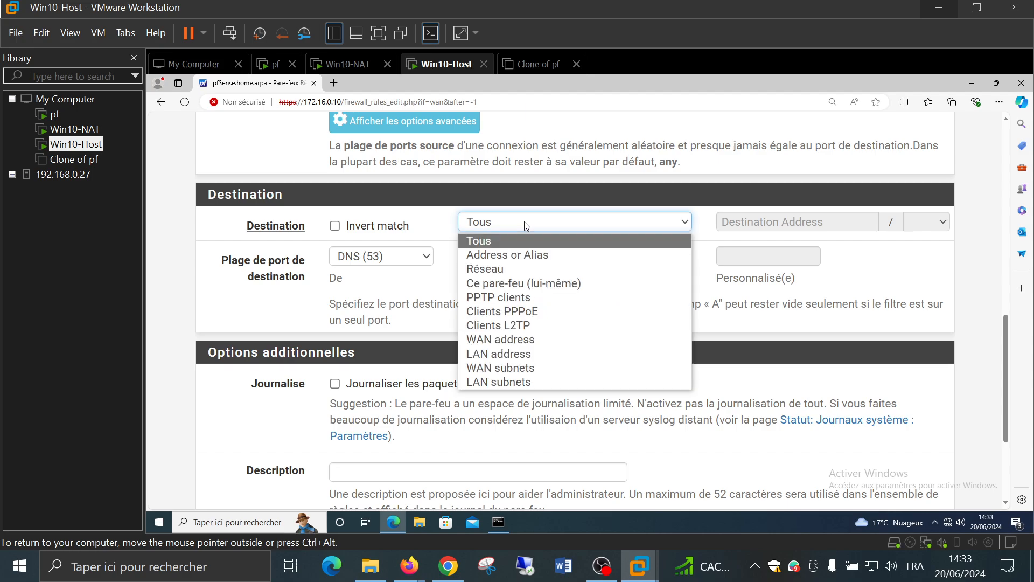
click(521, 273)
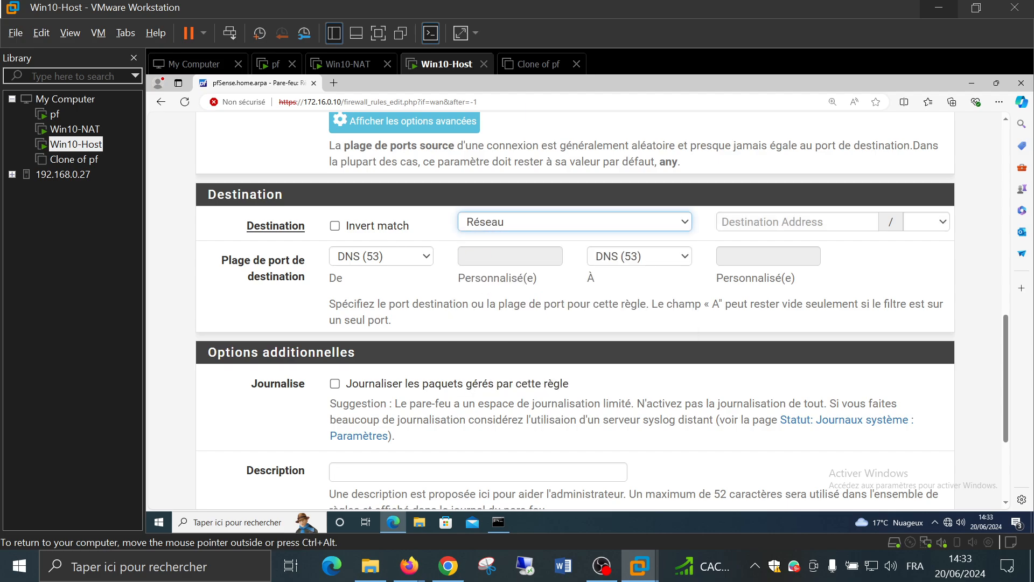
click(364, 230)
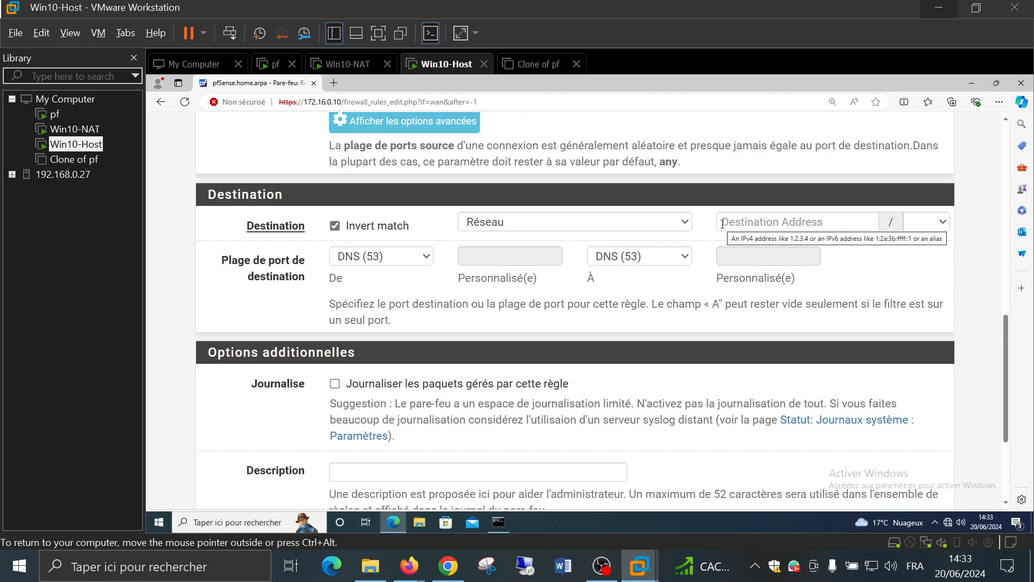
scroll(681, 239, up, 1)
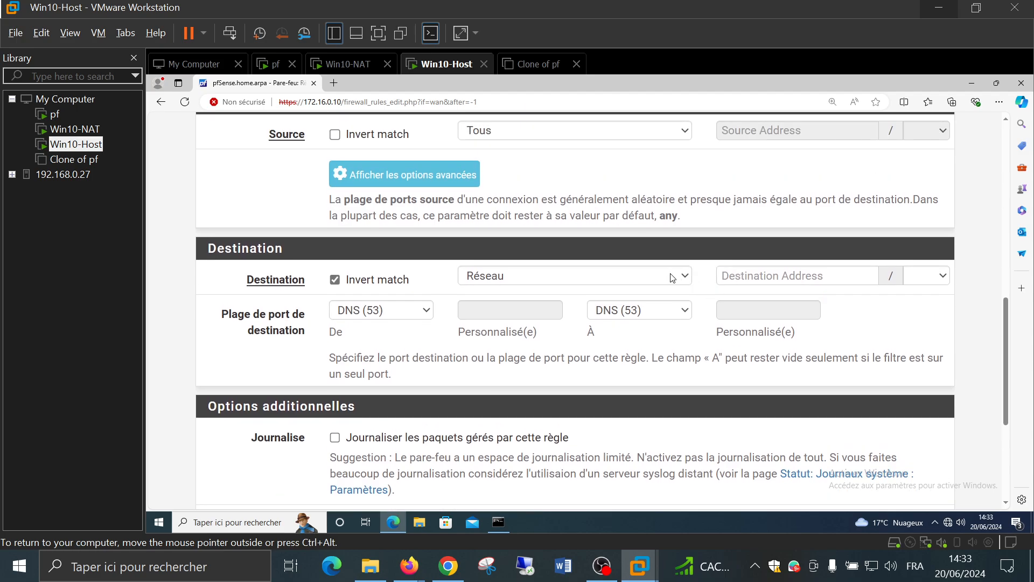
click(335, 279)
scroll(580, 299, down, 1)
scroll(582, 300, down, 3)
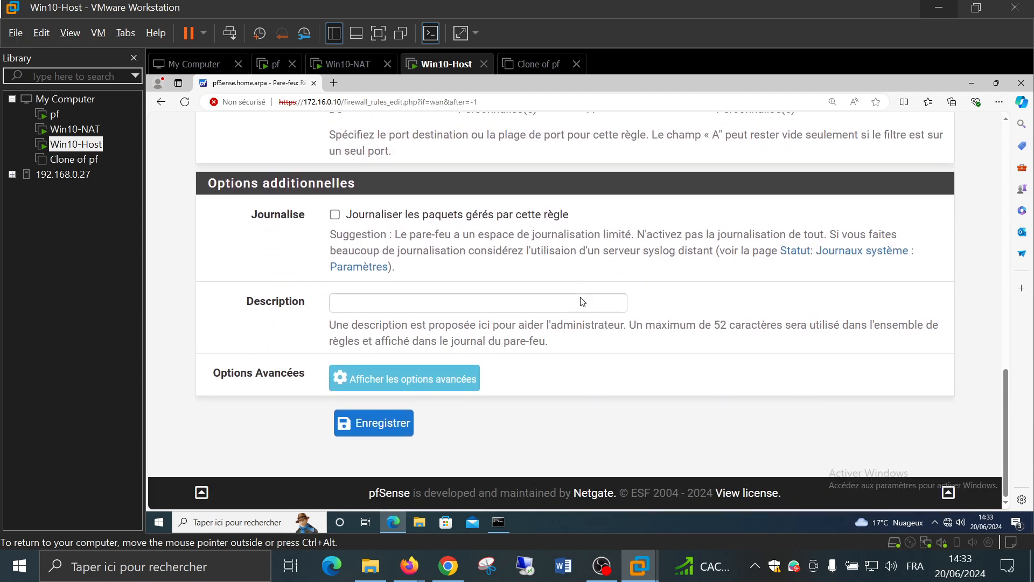
click(384, 425)
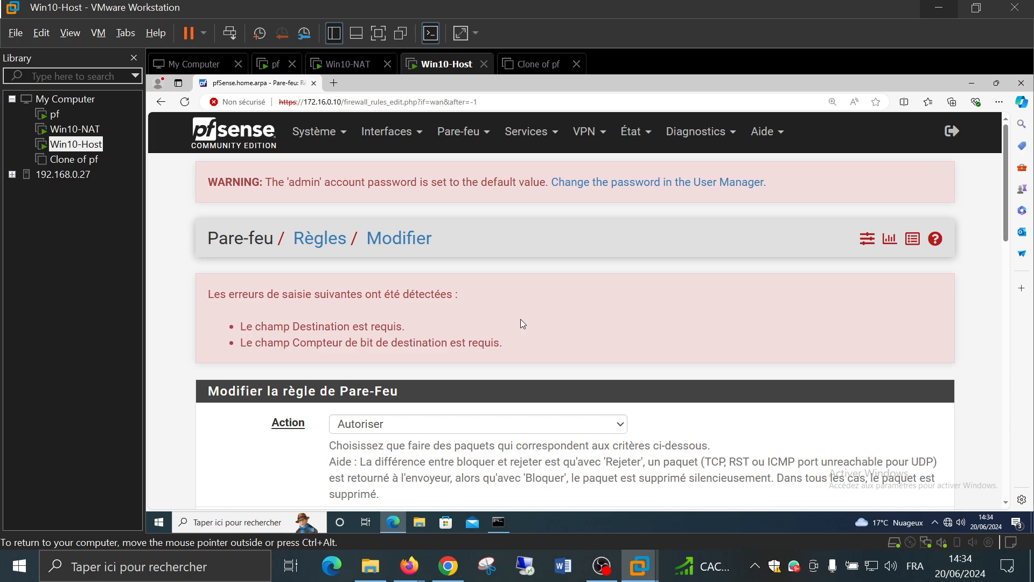
Change the DNS (53) rule's destination to any, save and apply it, then select Win10-NAT
scroll(521, 319, down, 3)
scroll(521, 320, down, 7)
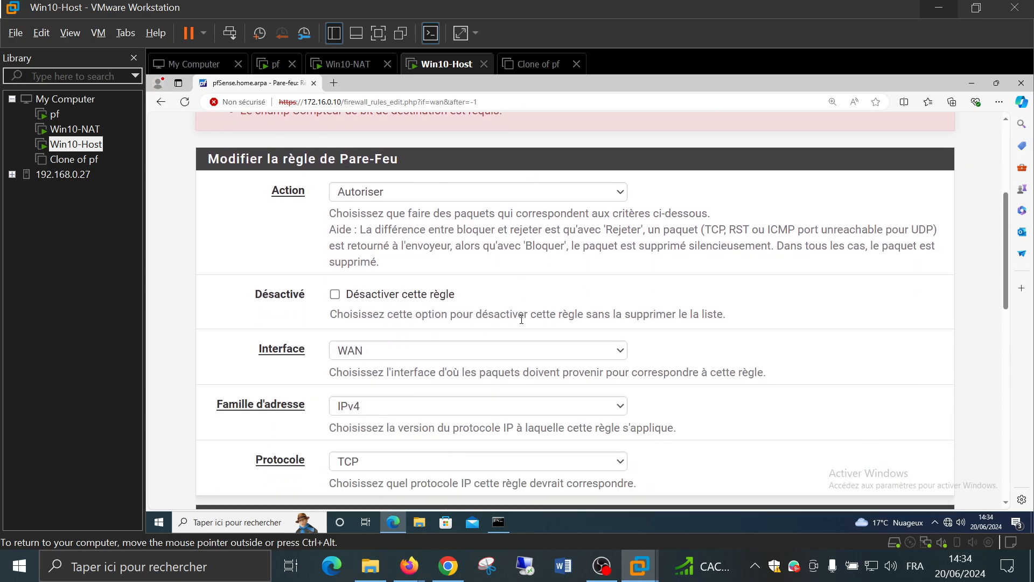
scroll(522, 324, down, 1)
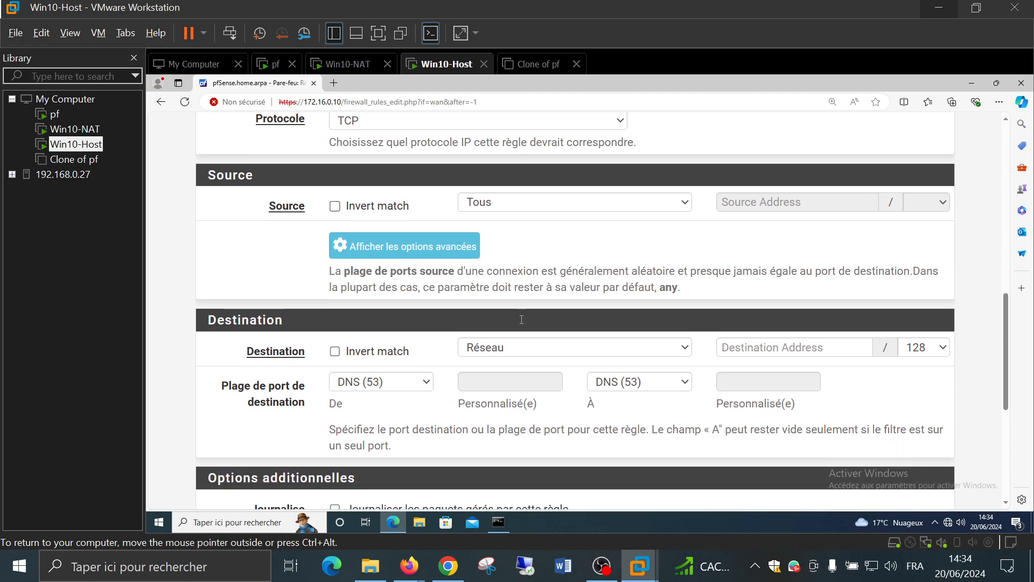
click(522, 323)
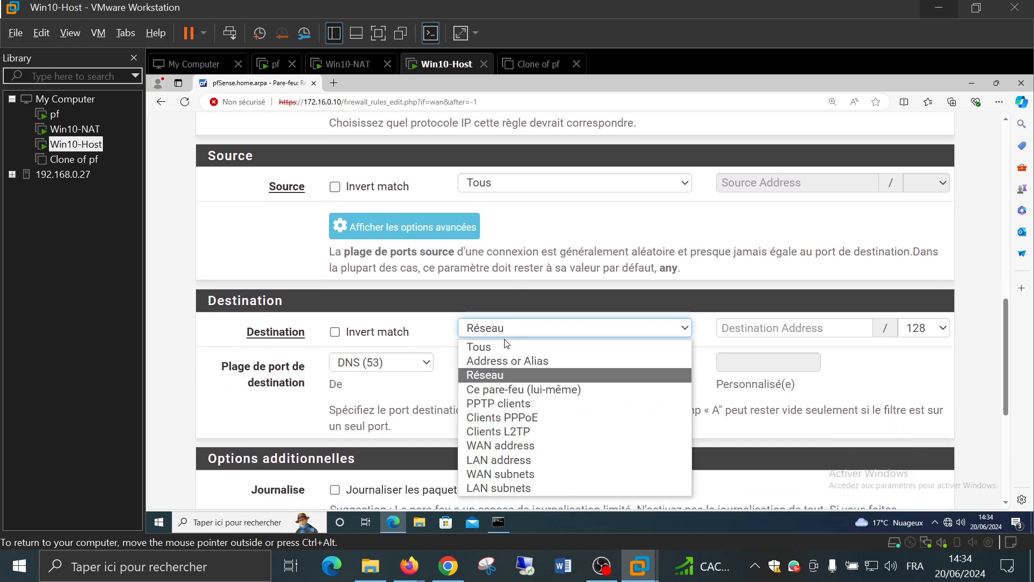
click(503, 344)
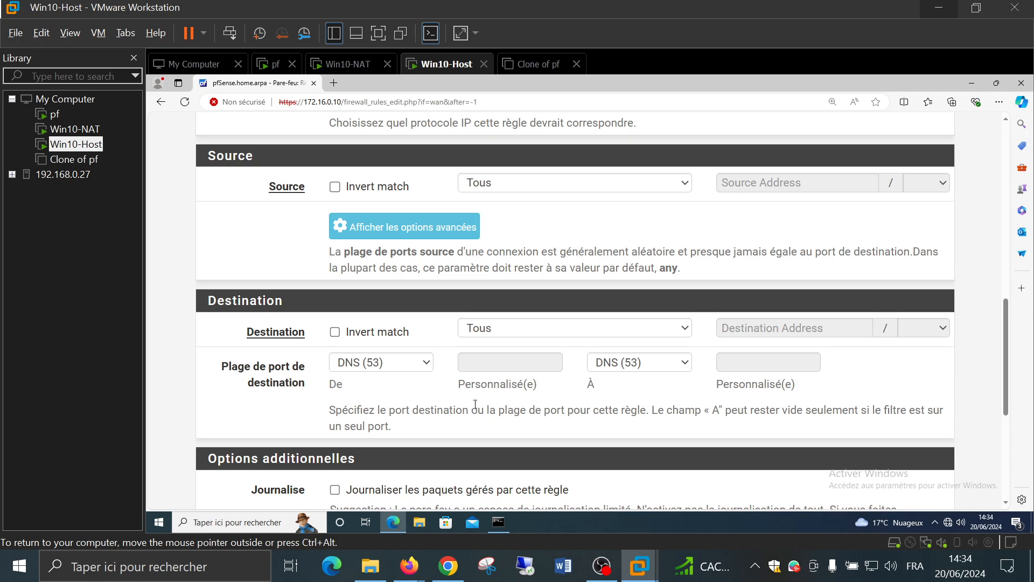
scroll(461, 397, down, 5)
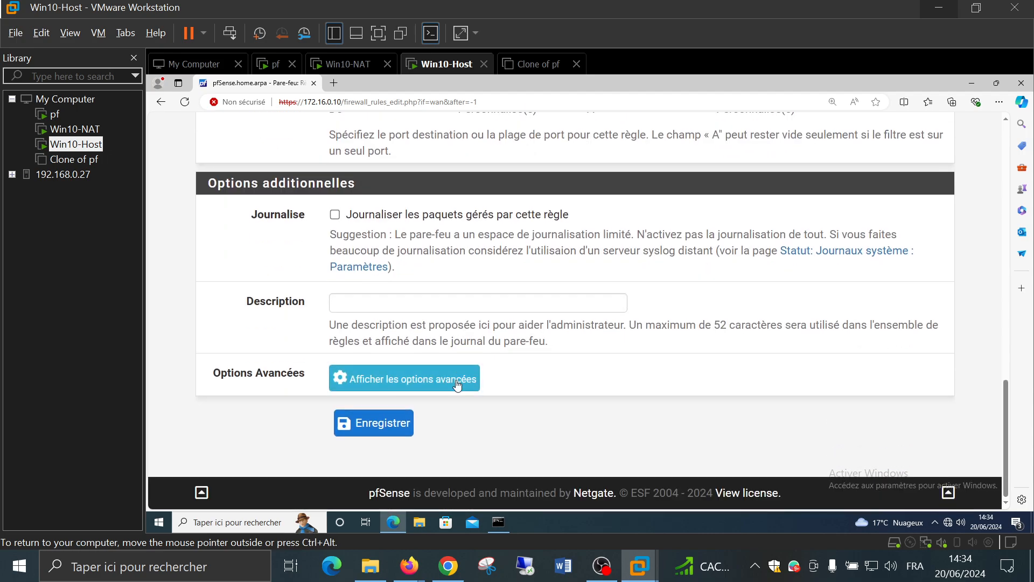
click(378, 428)
click(829, 304)
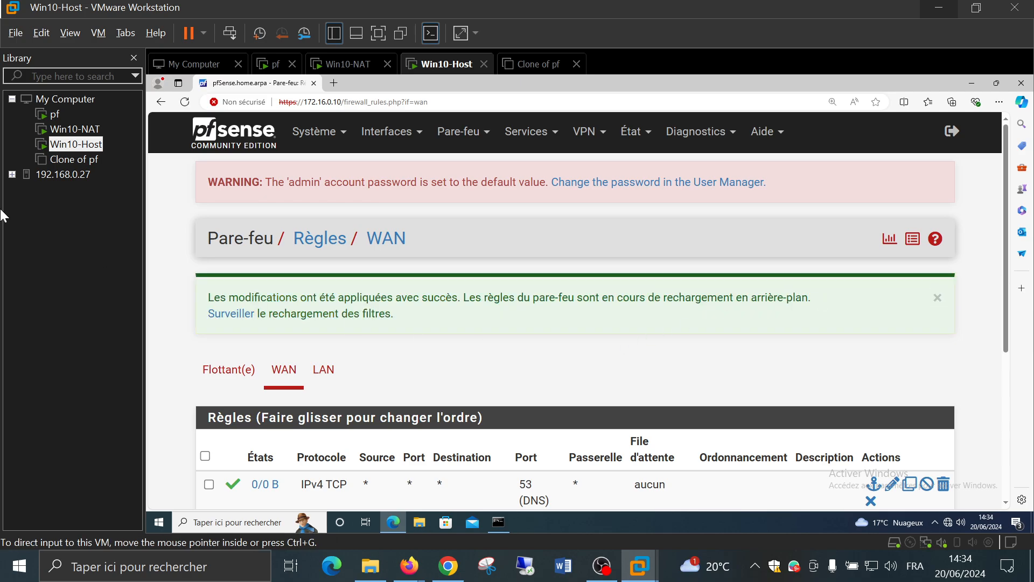
click(65, 133)
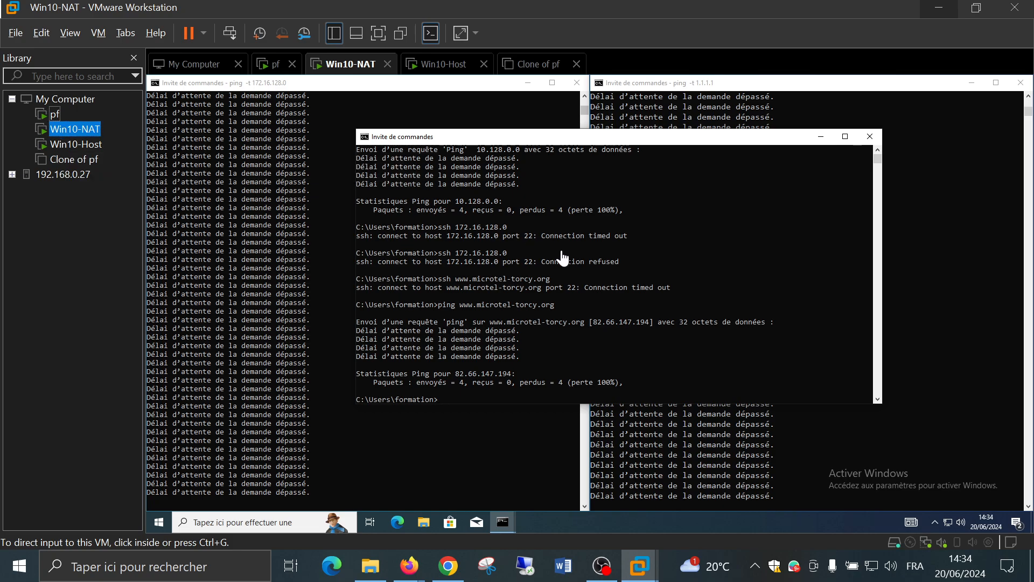
click(576, 259)
key(Up)
key(Return)
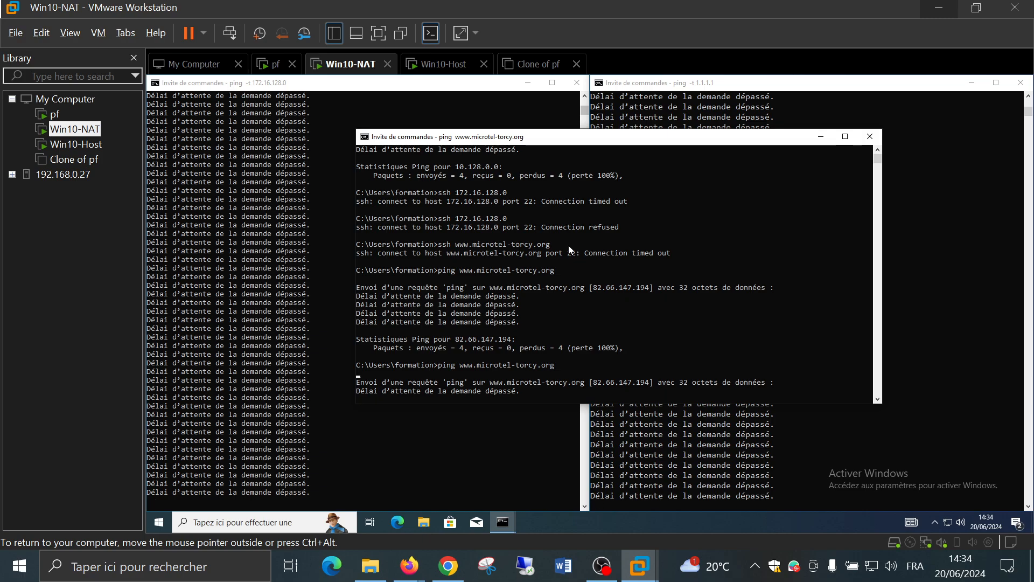
click(740, 337)
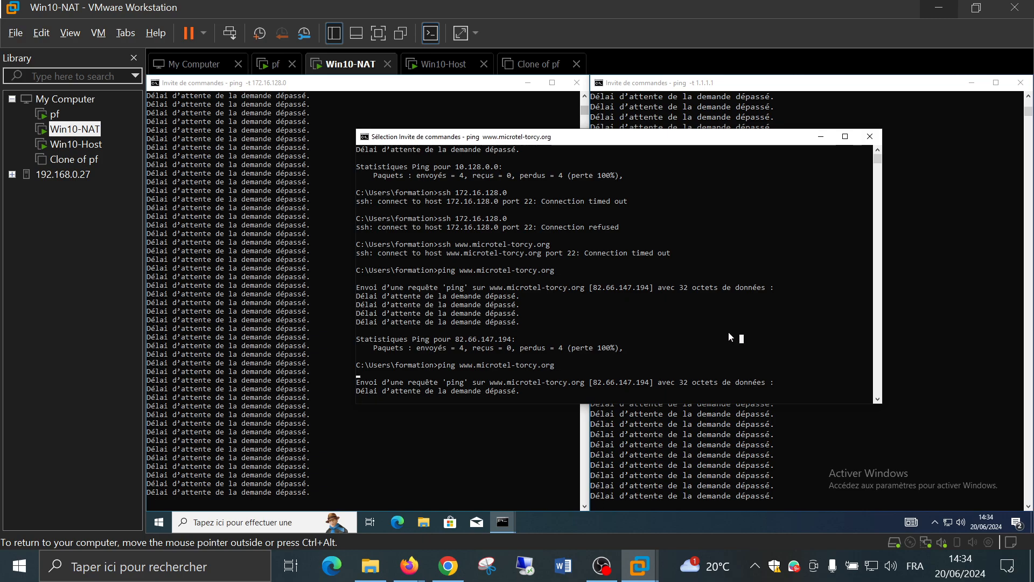
key(Escape)
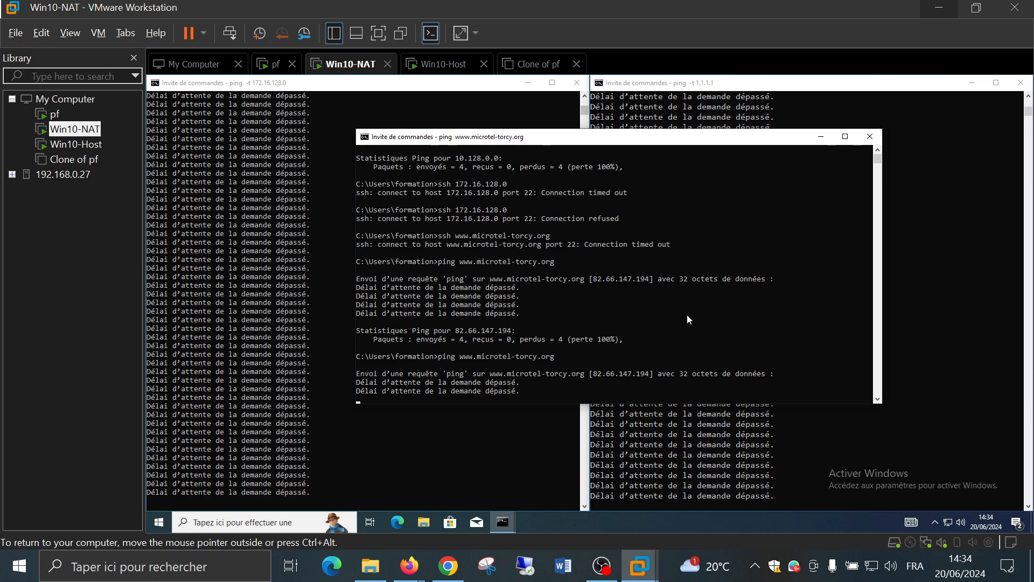
key(ctrl+c)
Run ipconfig (IPv4 10.128.0.1, gateway 10.128.0.0) and ping 10.128.0.0, which times out
click(687, 315)
text(ip)
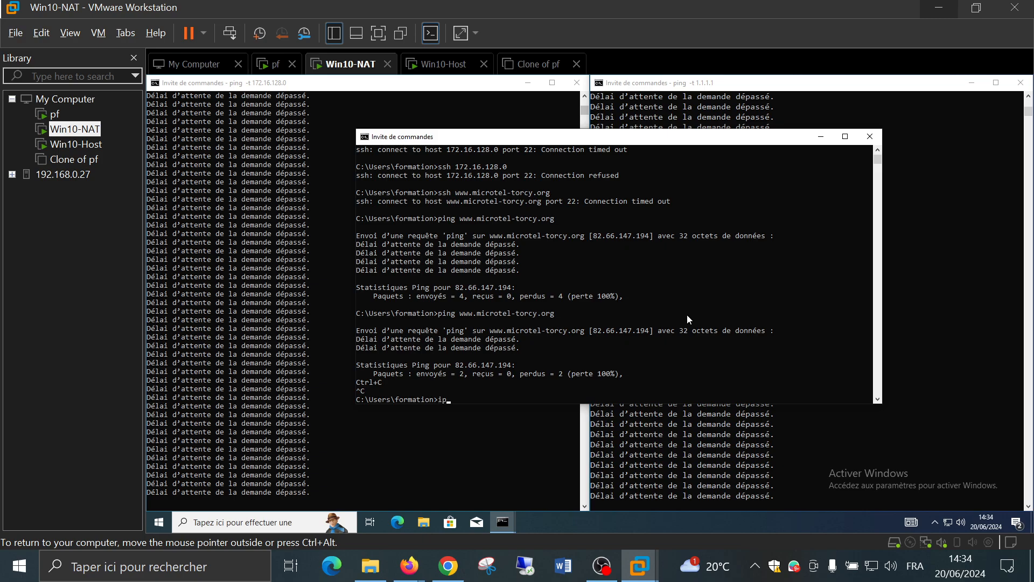
text(config)
key(Return)
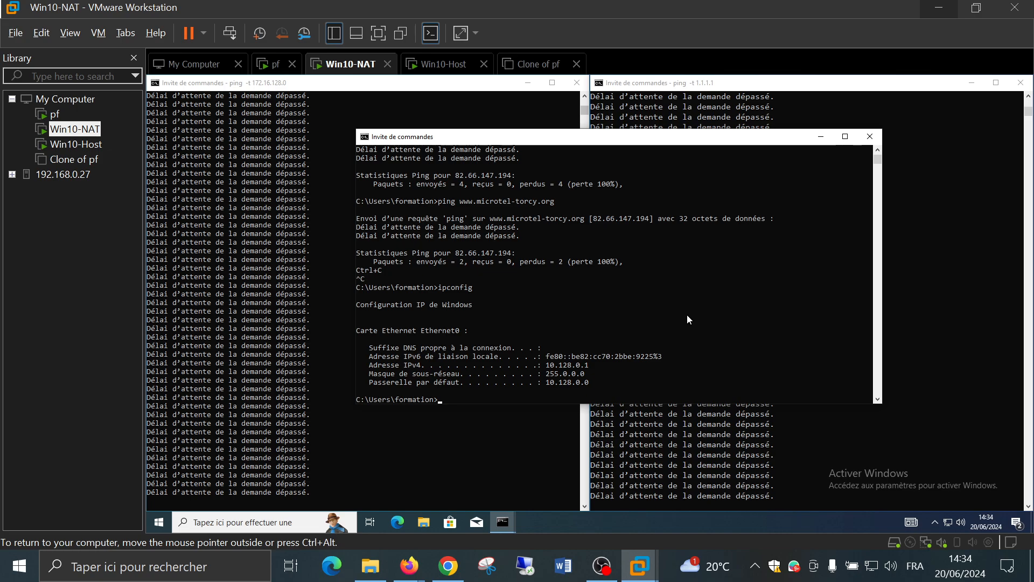
text(ping 10.128.0.0)
key(Return)
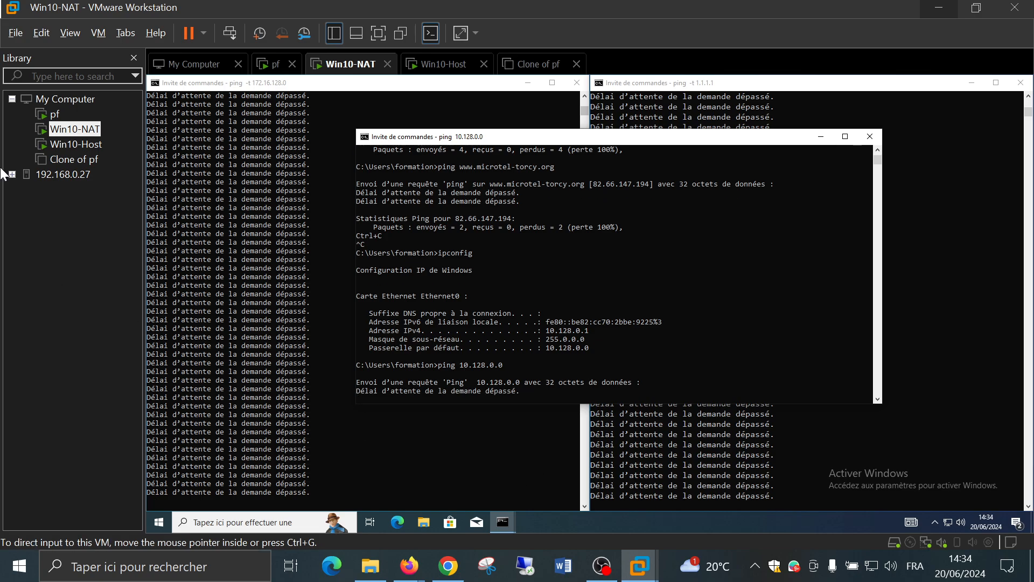
Return to Win10-Host and view the WAN rules: DNS 53 pass above the SSH and ICMP rules
click(70, 143)
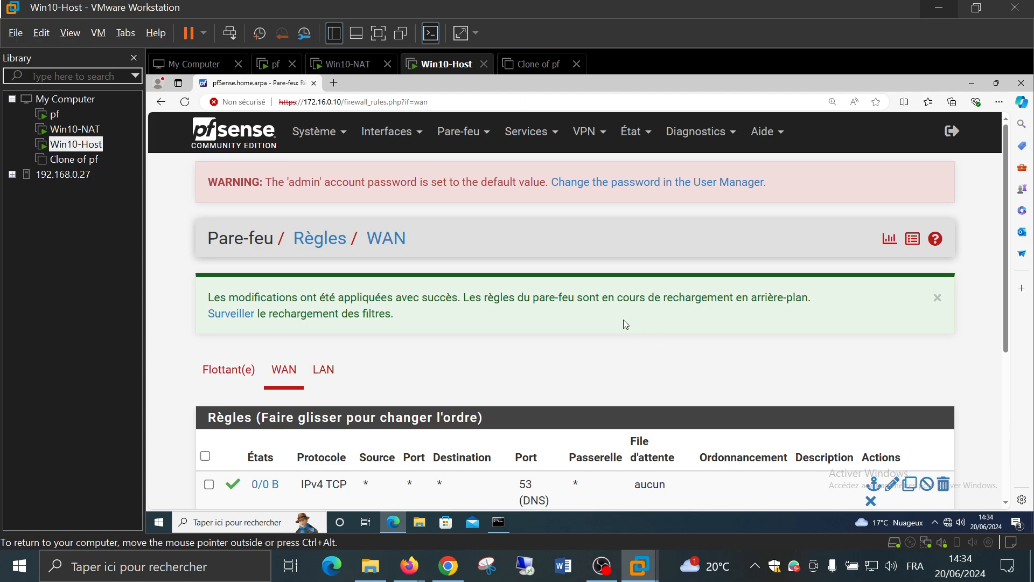
scroll(269, 316, down, 3)
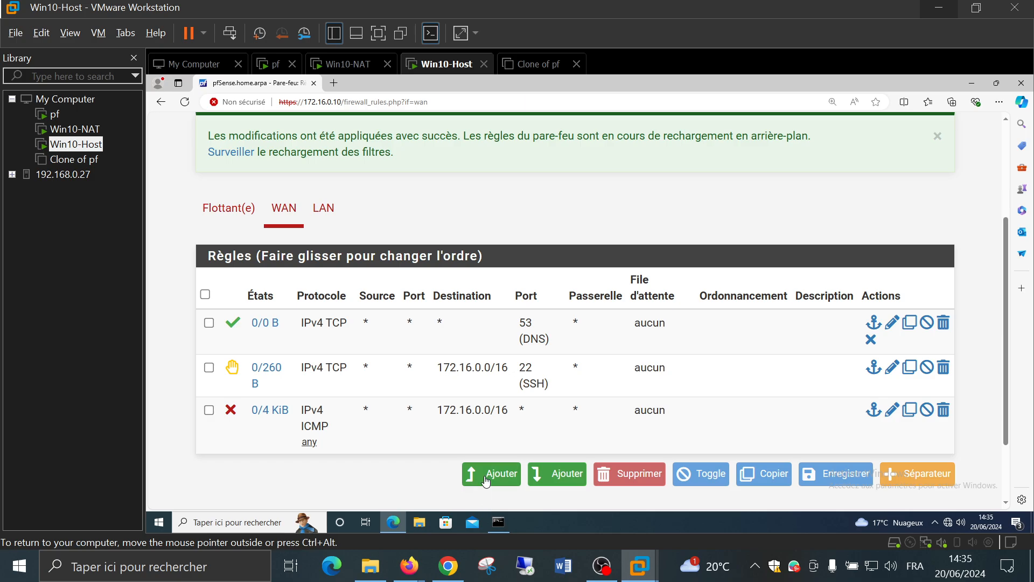
Start a new top WAN rule with protocol TCP/UDP
click(486, 478)
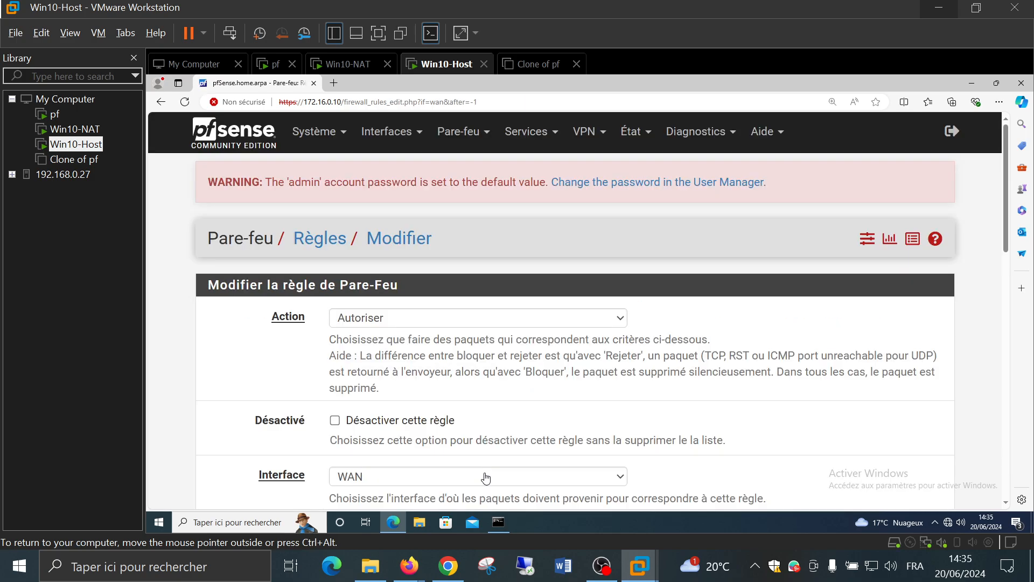
scroll(473, 374, down, 2)
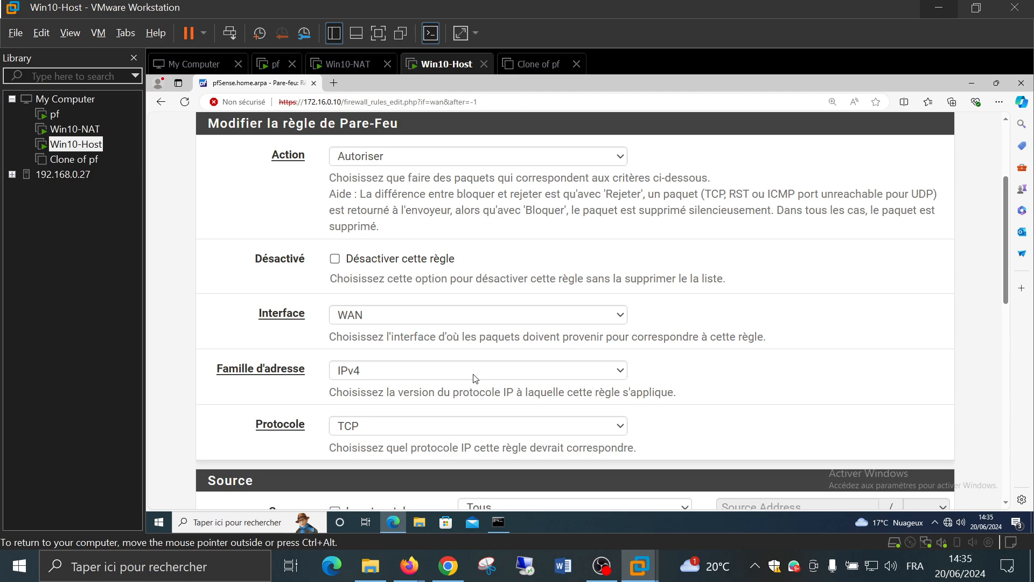
scroll(473, 377, down, 3)
scroll(473, 377, down, 3)
scroll(473, 369, up, 2)
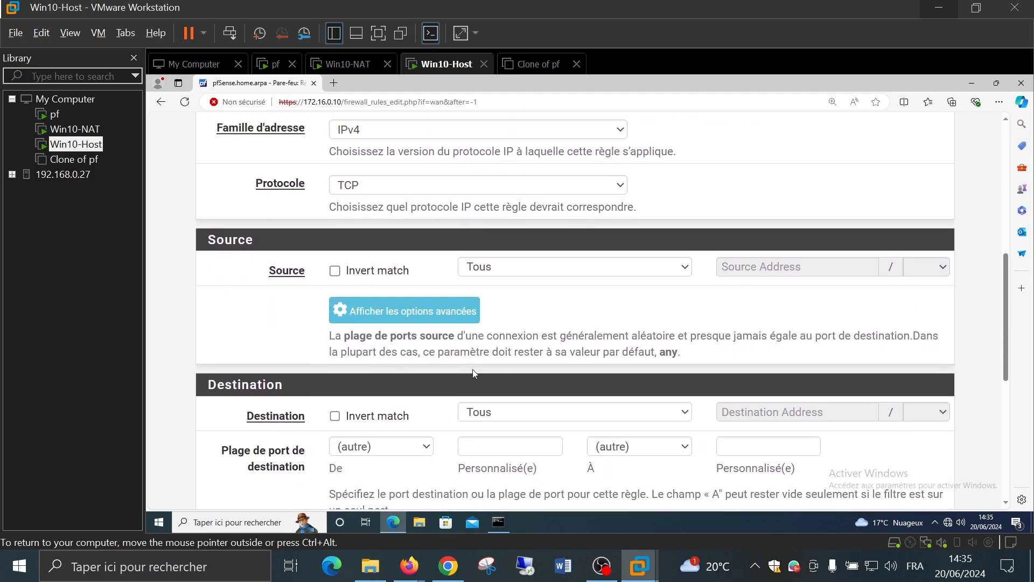
click(378, 264)
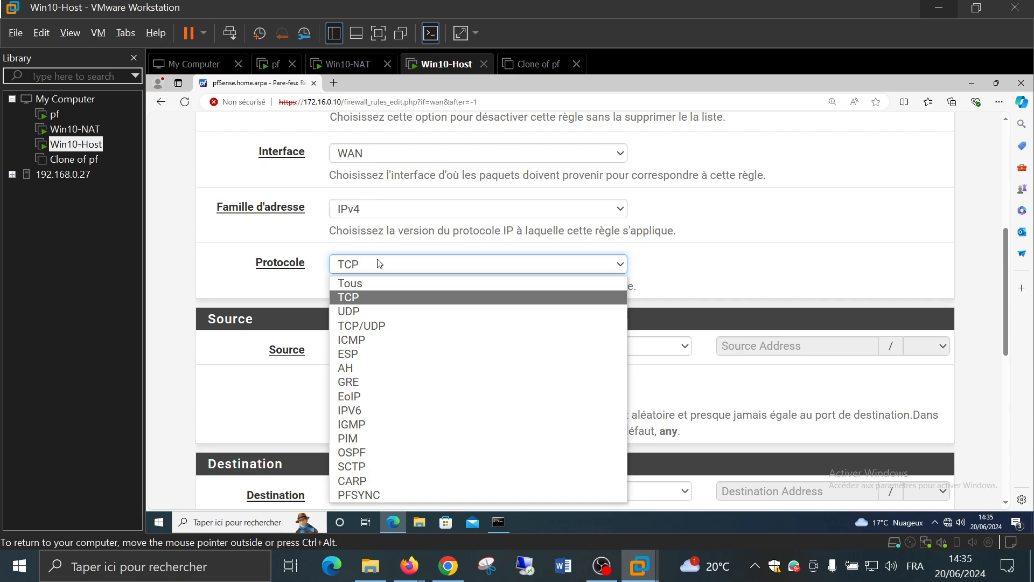
click(366, 328)
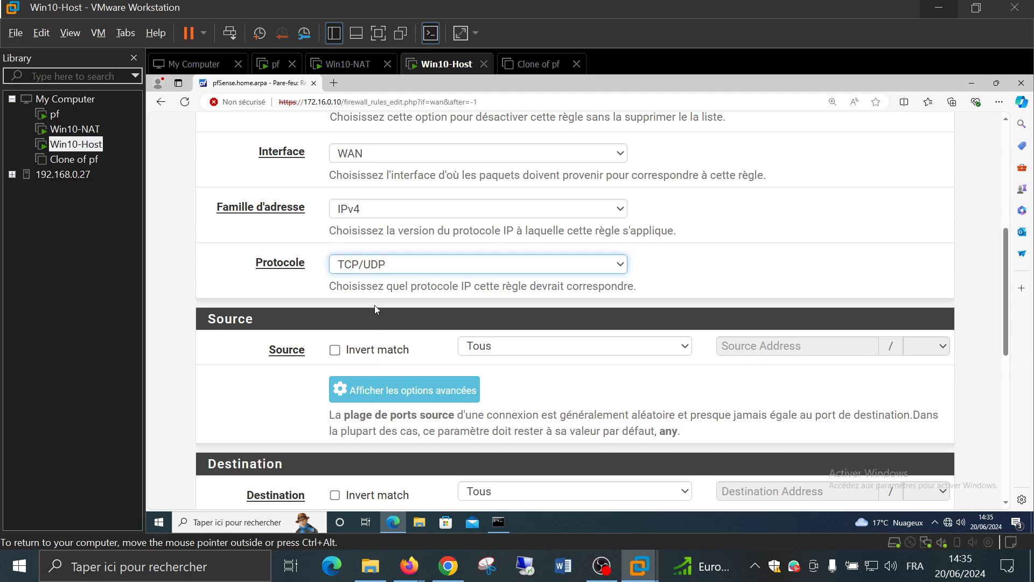
Set its destination port to HTTP (80), save the rule and apply the changes
click(375, 291)
scroll(376, 294, down, 2)
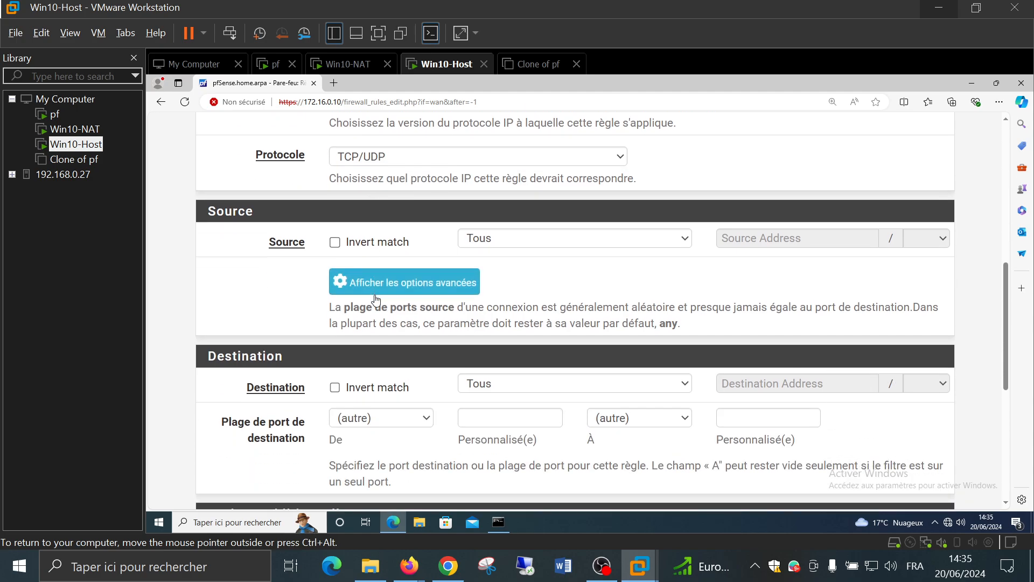
click(358, 418)
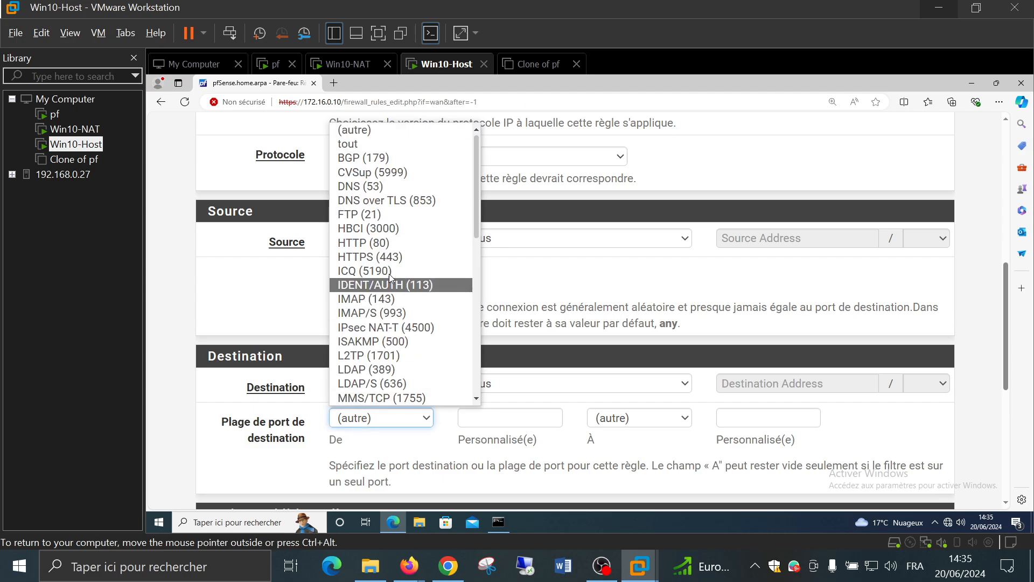
click(398, 244)
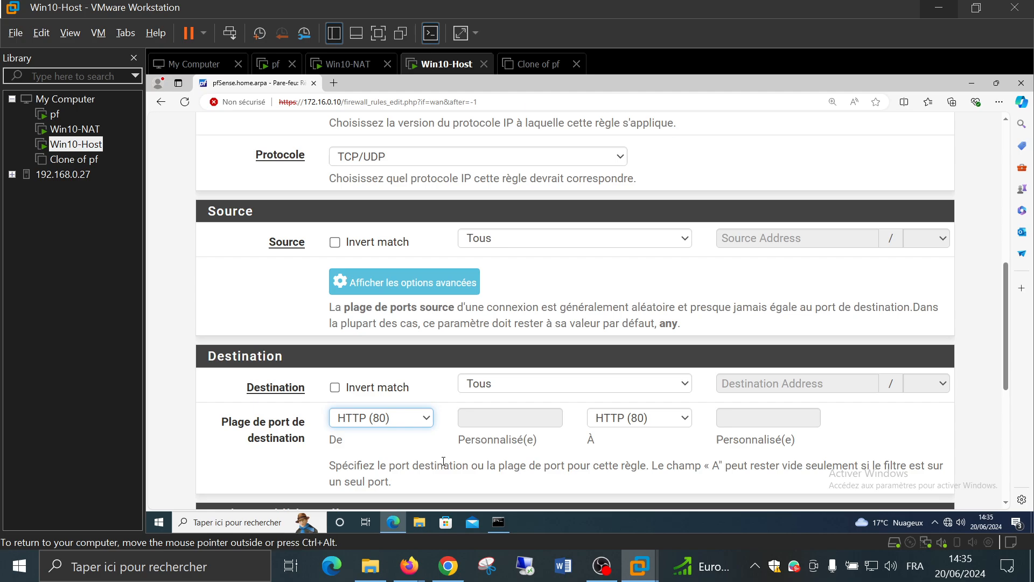
scroll(434, 434, down, 6)
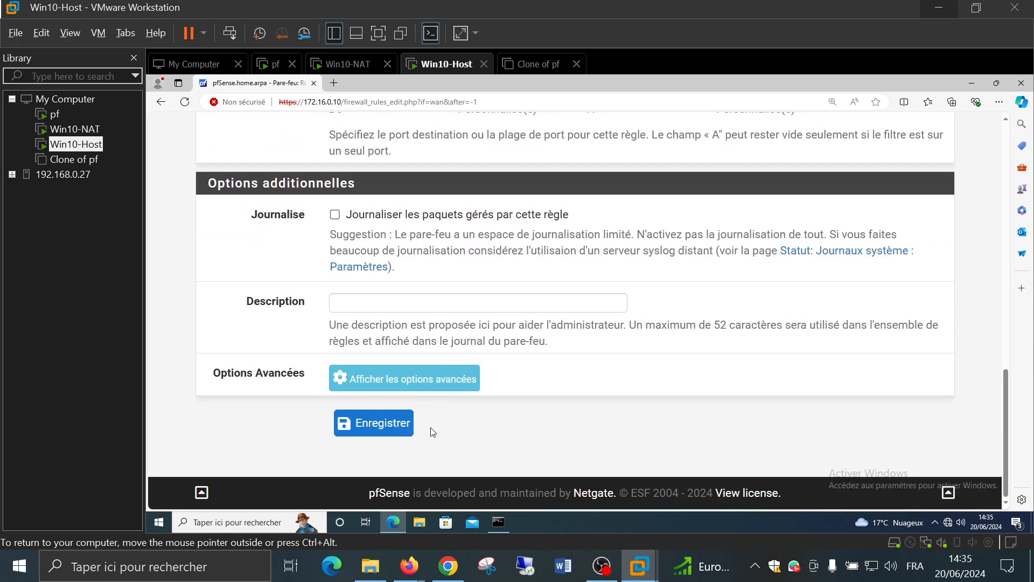
click(380, 429)
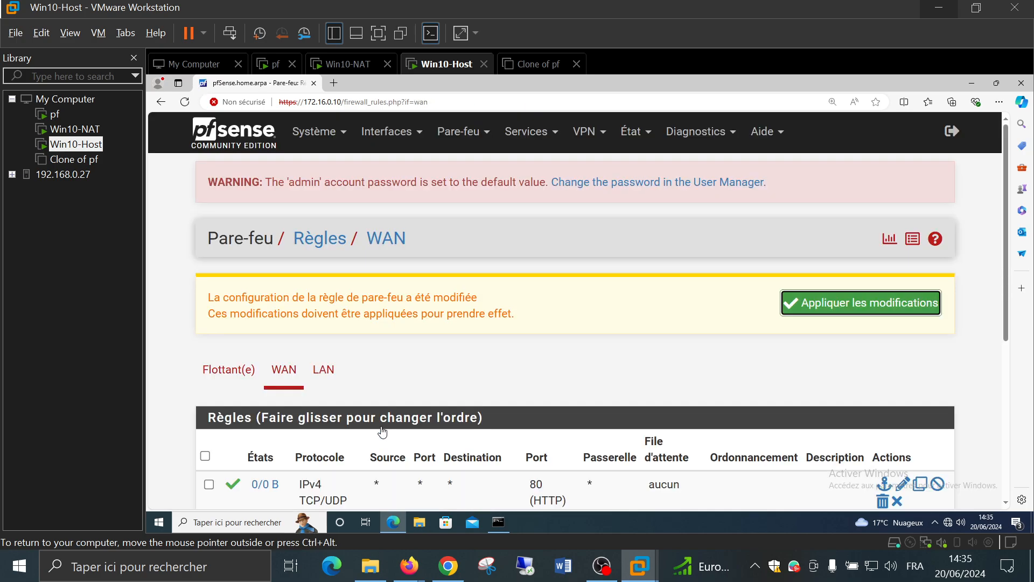
click(838, 305)
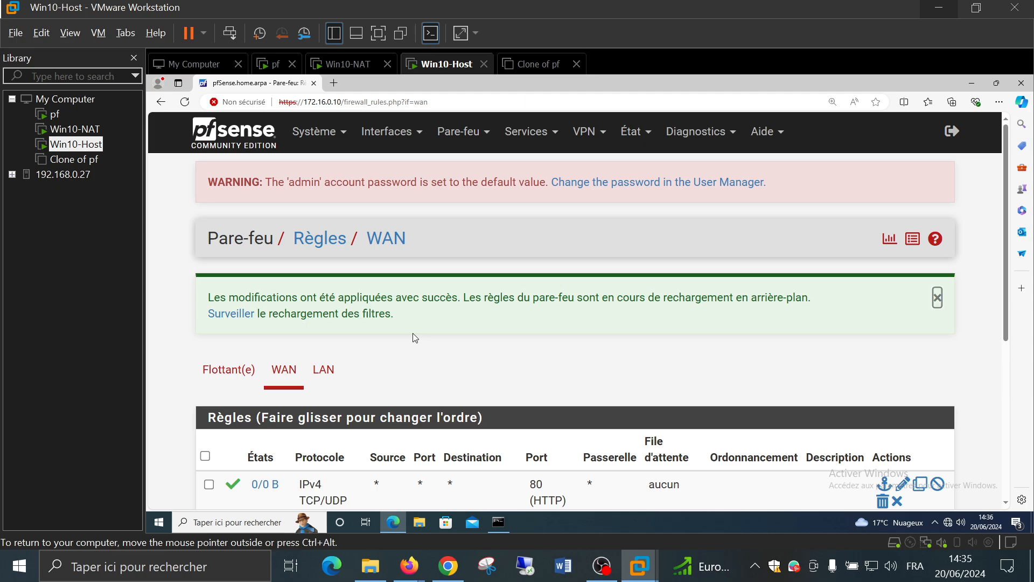
scroll(413, 338, down, 4)
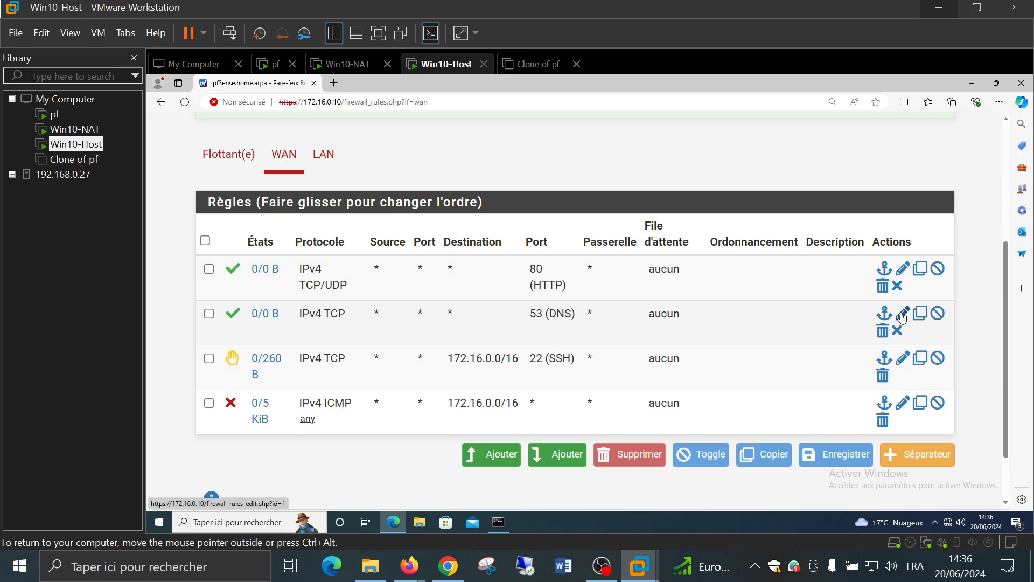
click(727, 308)
scroll(349, 325, down, 10)
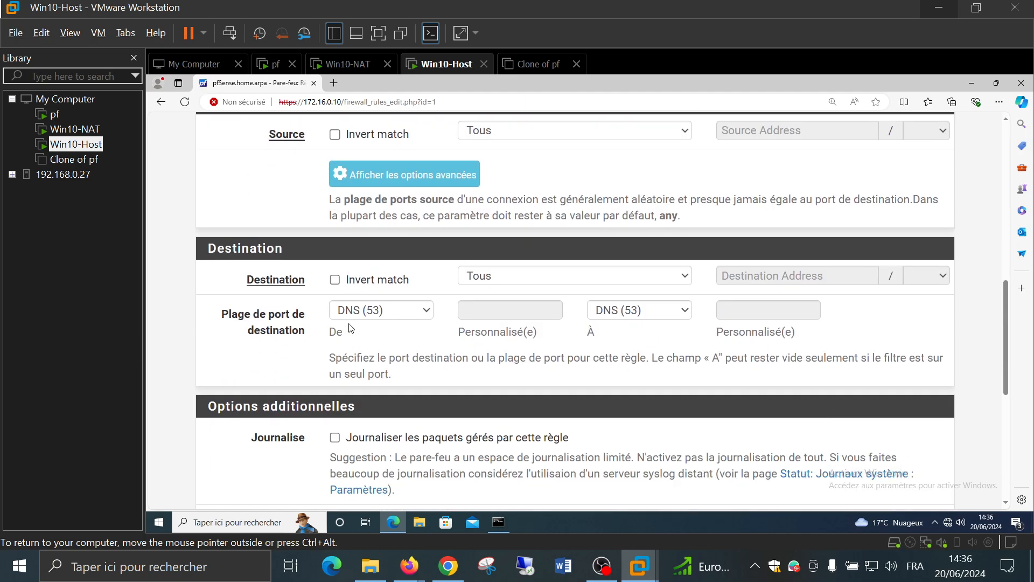
scroll(350, 328, down, 1)
click(370, 263)
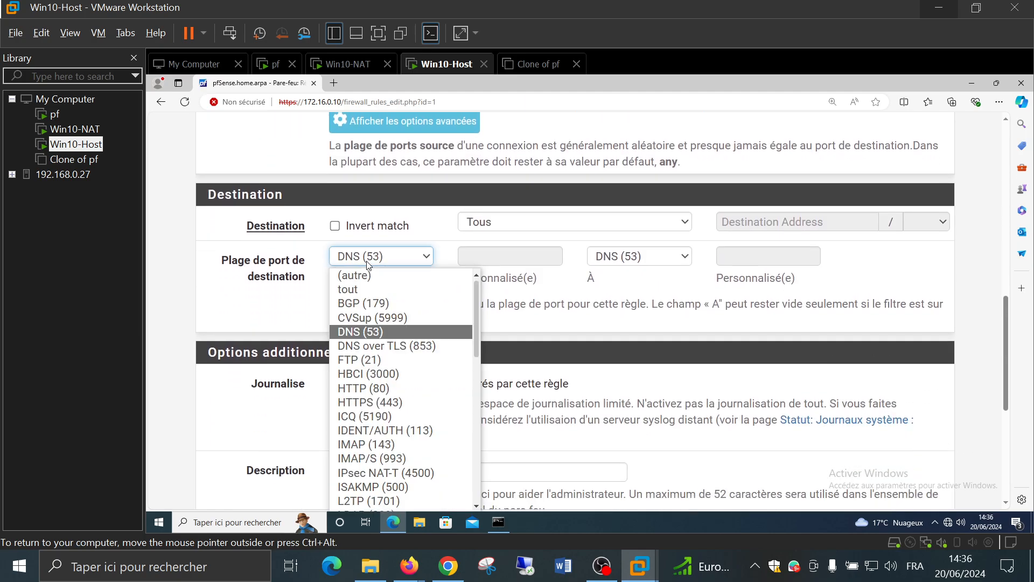
click(370, 264)
scroll(323, 243, up, 2)
scroll(360, 191, up, 1)
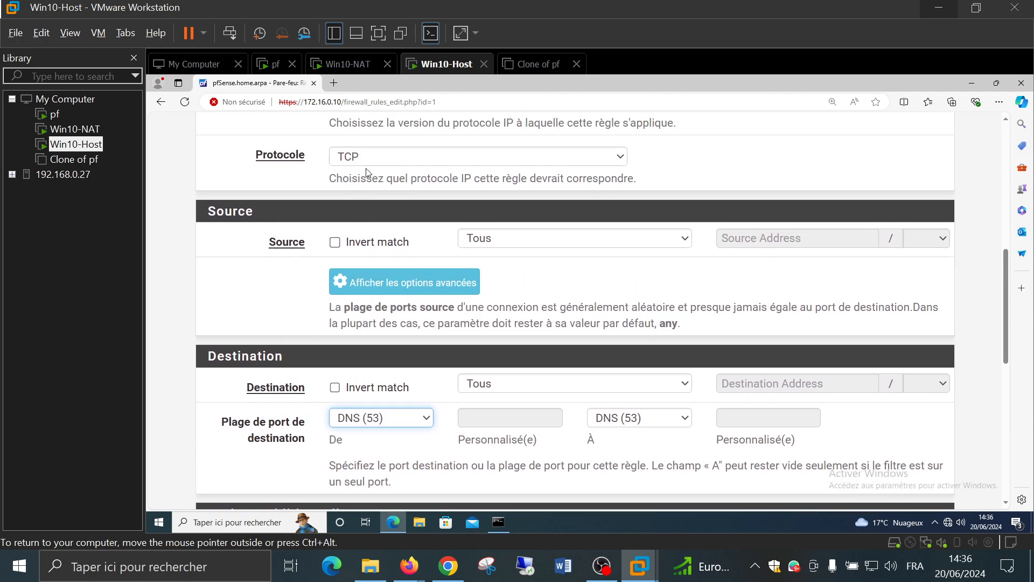
click(369, 161)
click(386, 218)
scroll(288, 304, down, 10)
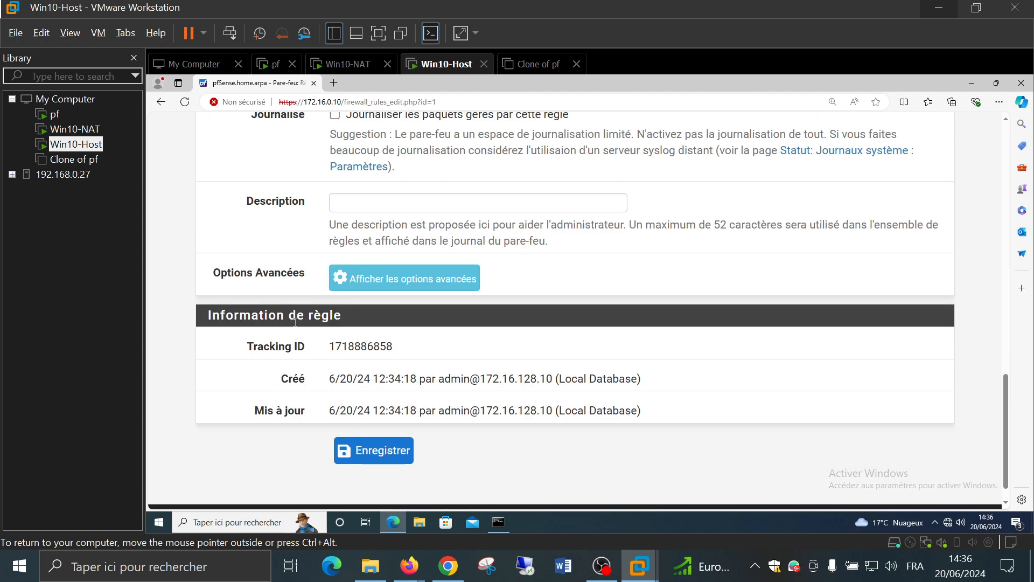
click(392, 464)
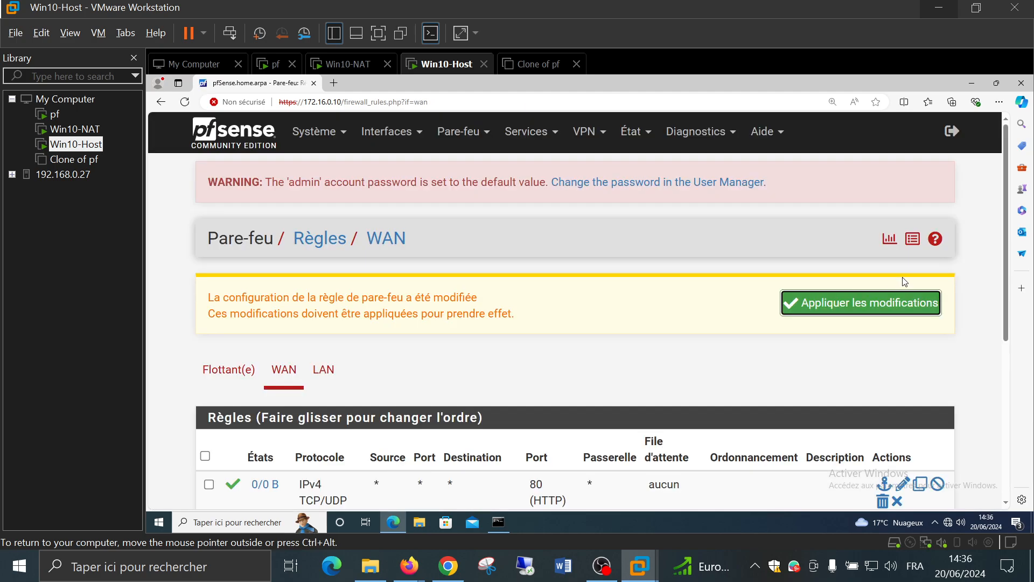
click(878, 306)
scroll(438, 279, down, 3)
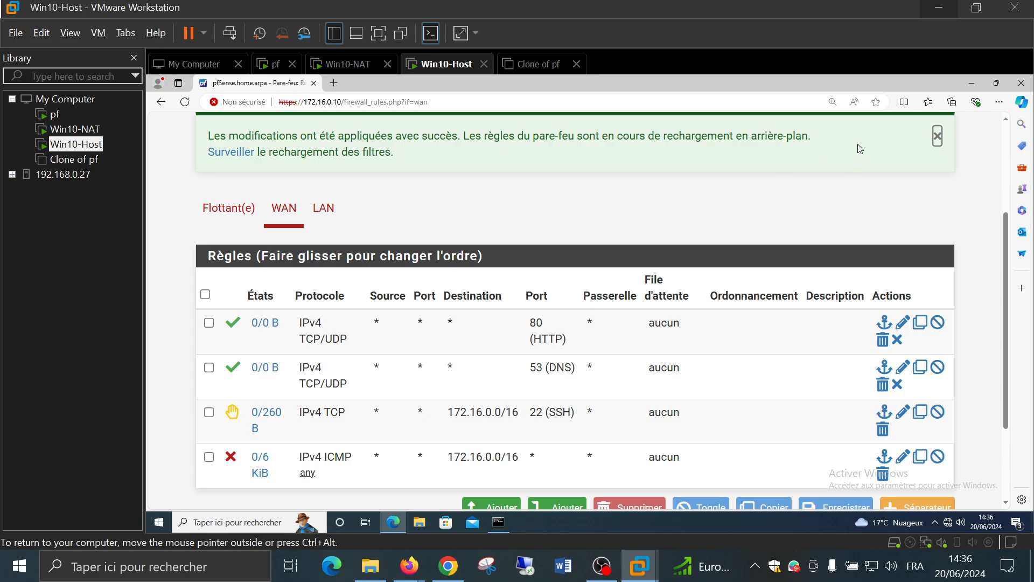
scroll(463, 237, down, 1)
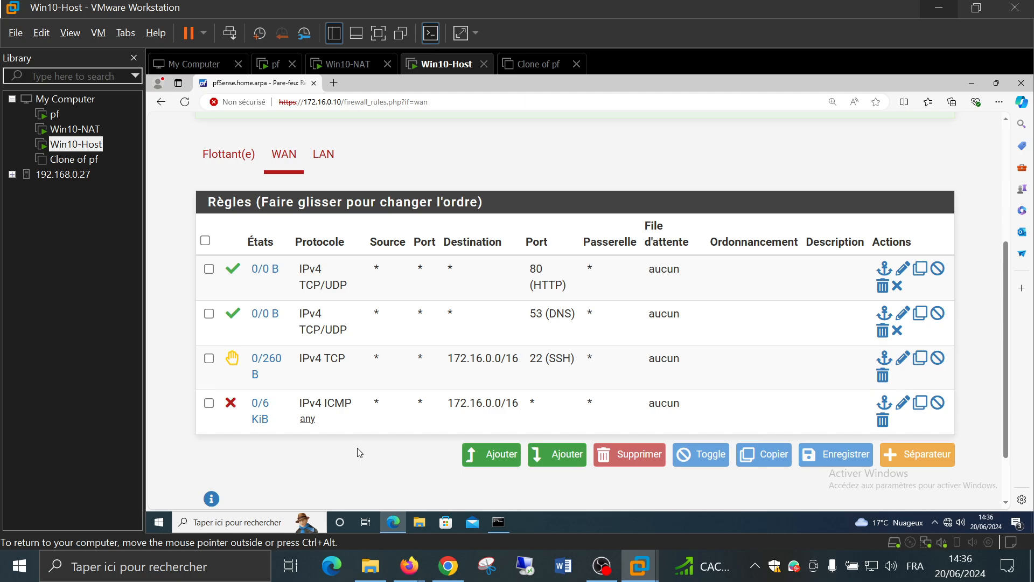
Start a new top WAN rule, keeping action Allow, with protocol TCP/UDP
click(487, 457)
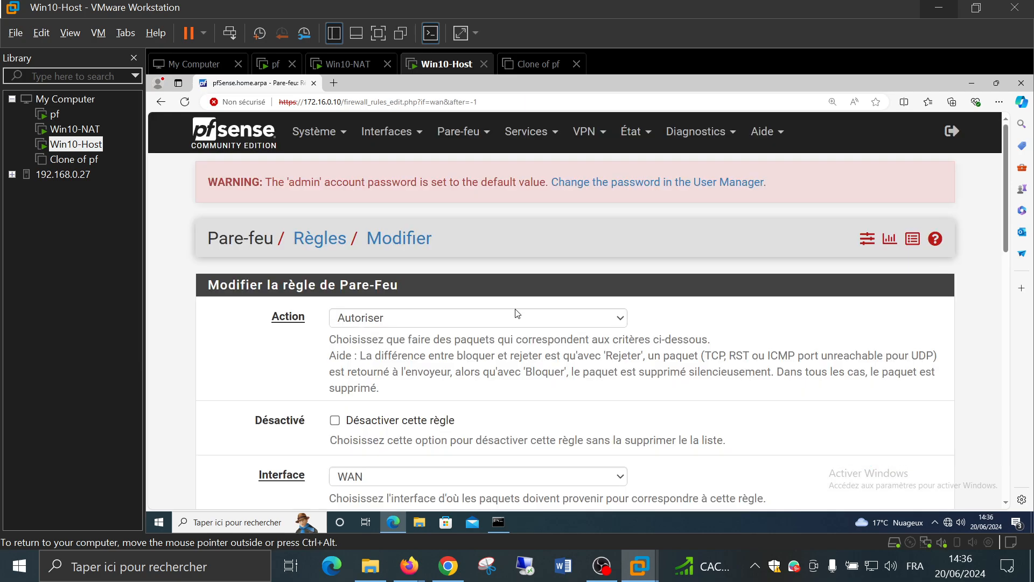
click(505, 318)
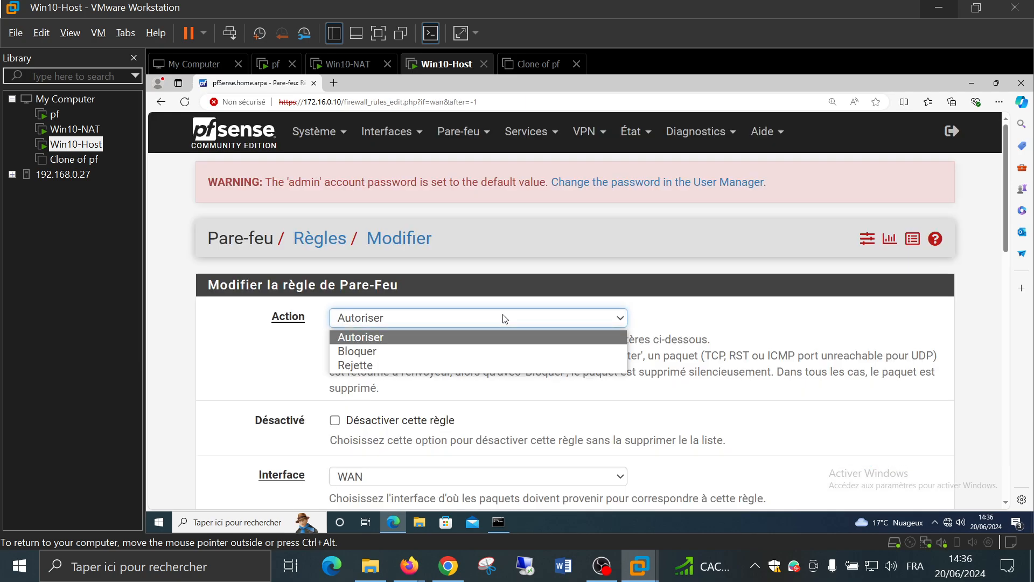
click(505, 318)
scroll(458, 323, down, 5)
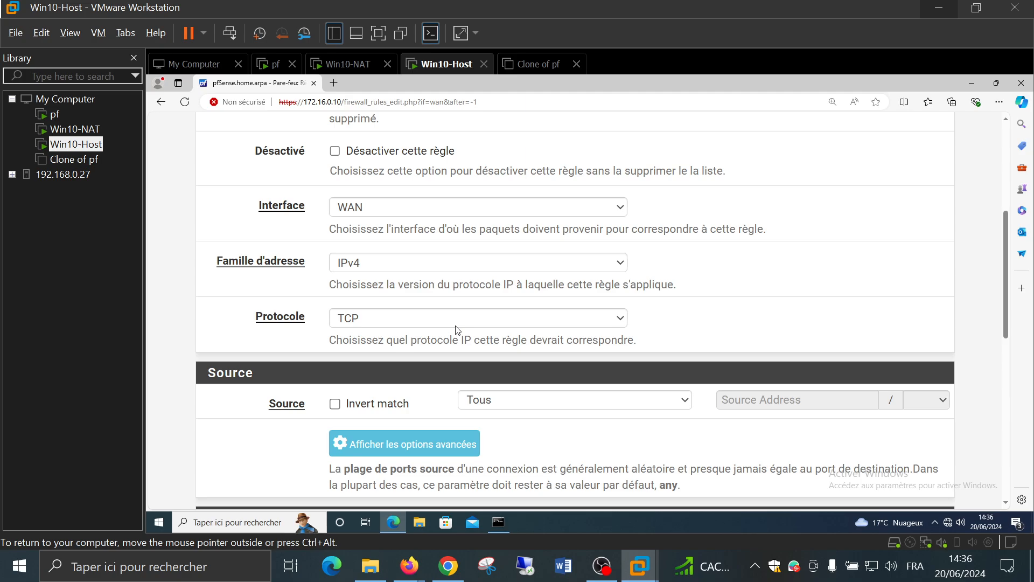
click(412, 322)
click(365, 134)
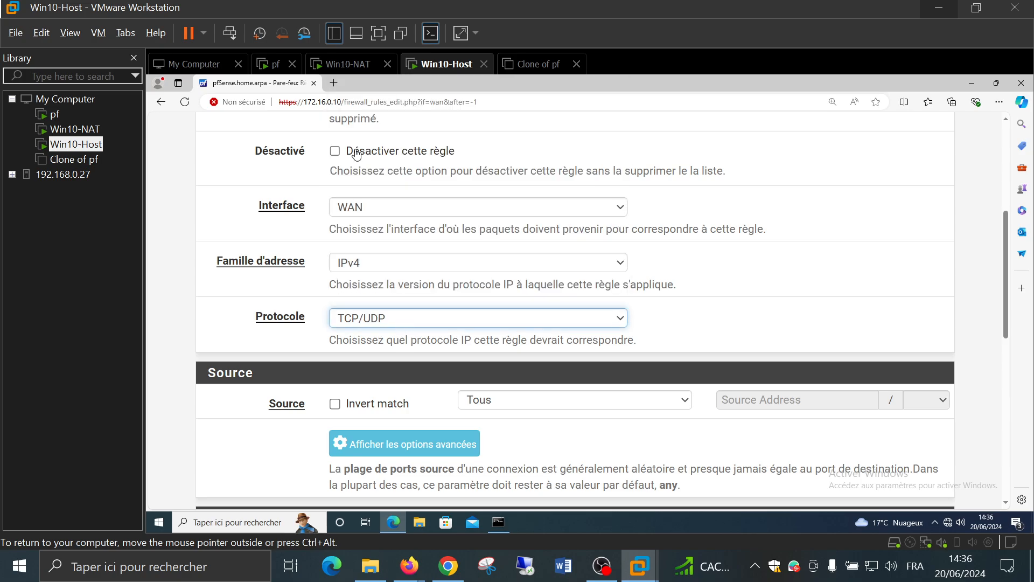
Set its destination port to HTTPS (443), save the rule and apply the changes
scroll(362, 259, down, 5)
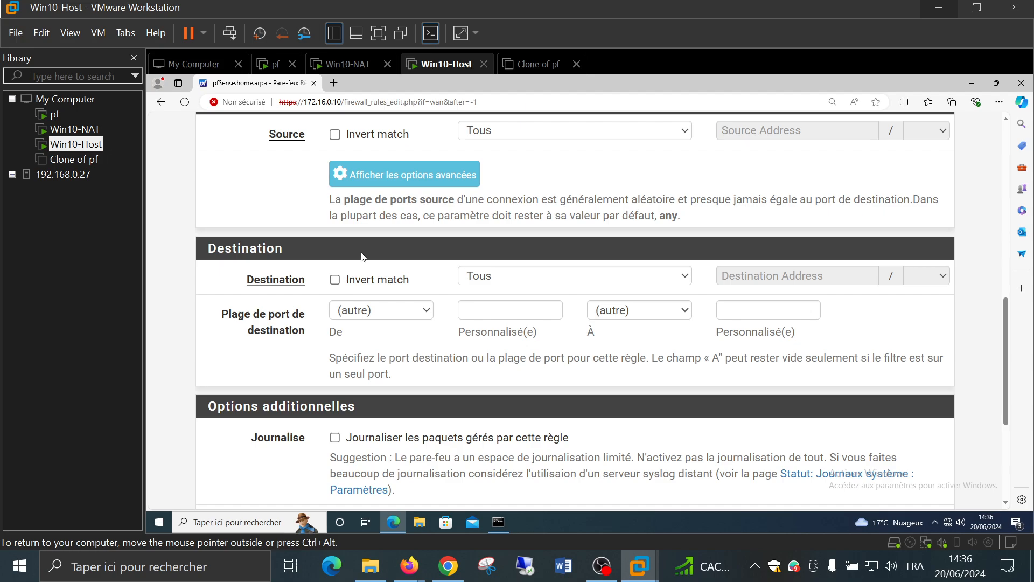
click(375, 321)
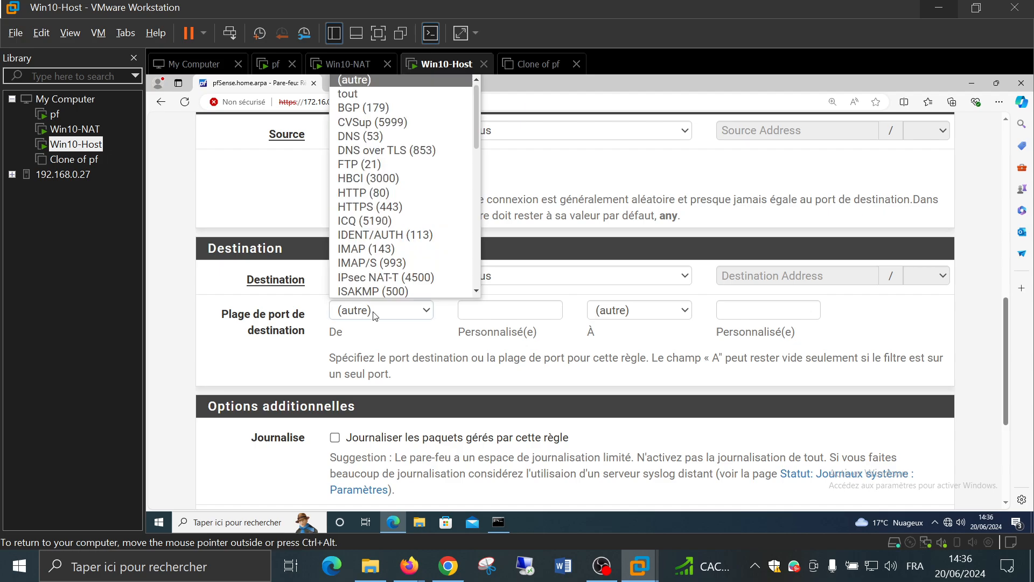
click(400, 206)
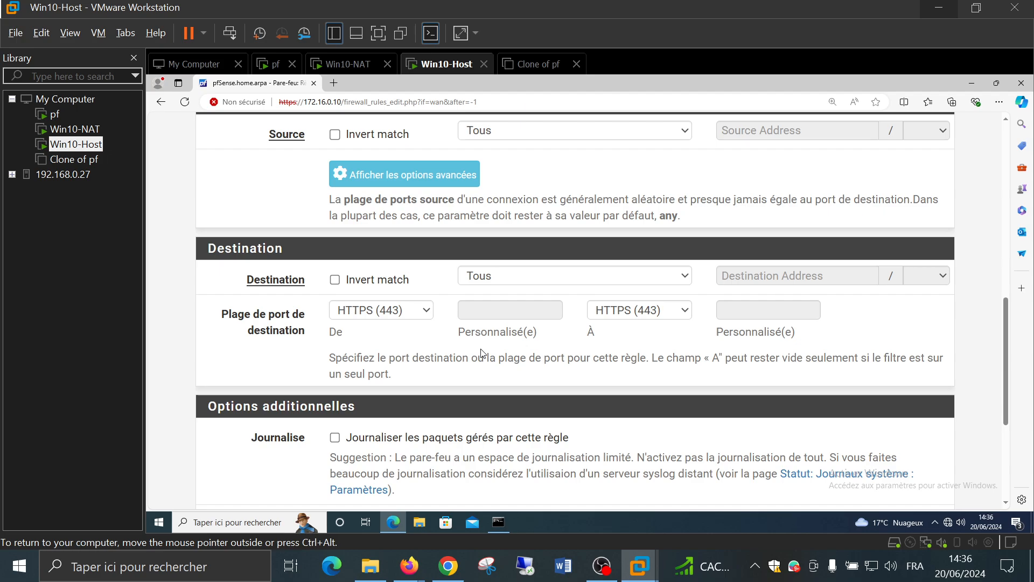
scroll(482, 353, down, 4)
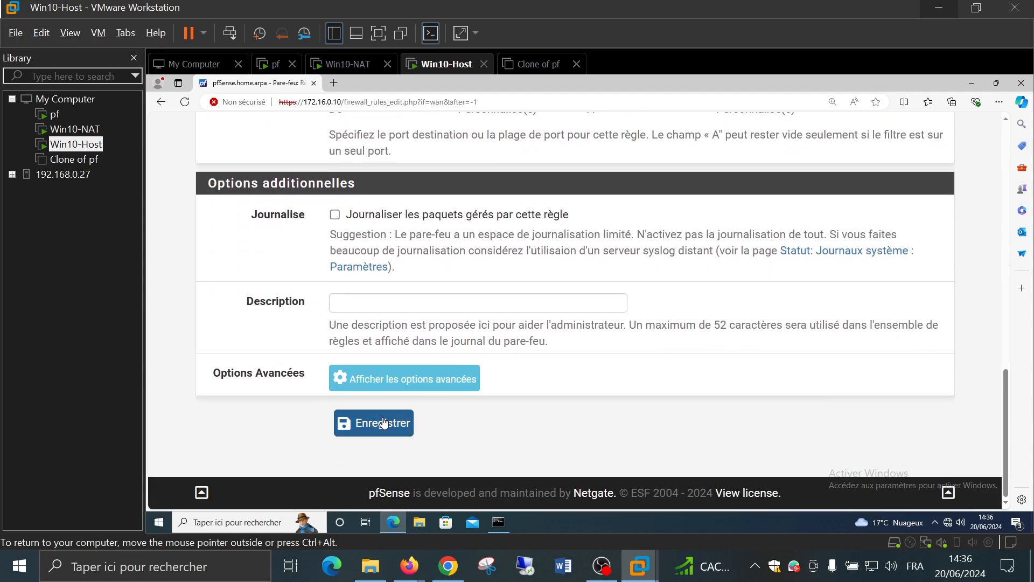
click(383, 423)
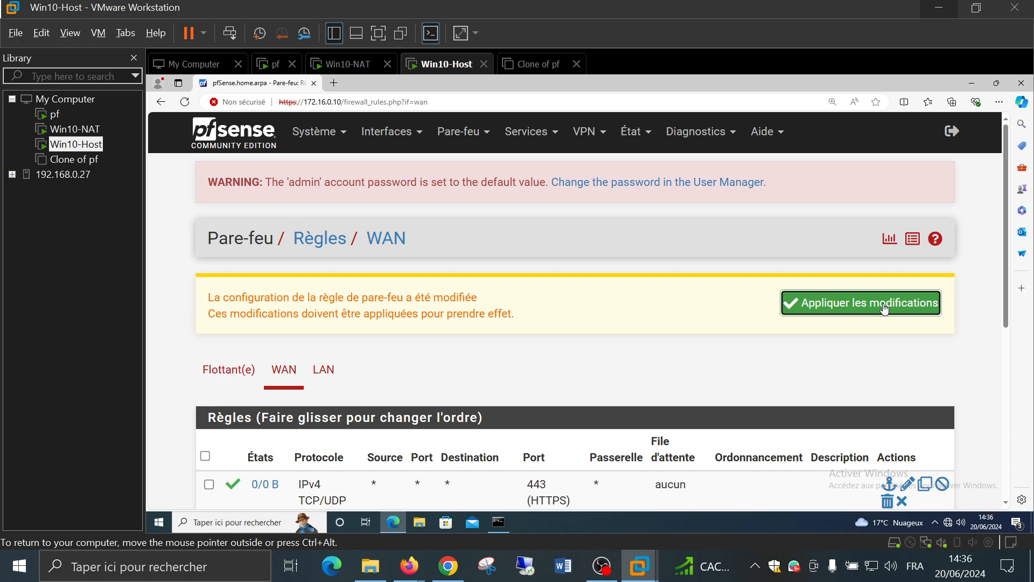
click(888, 303)
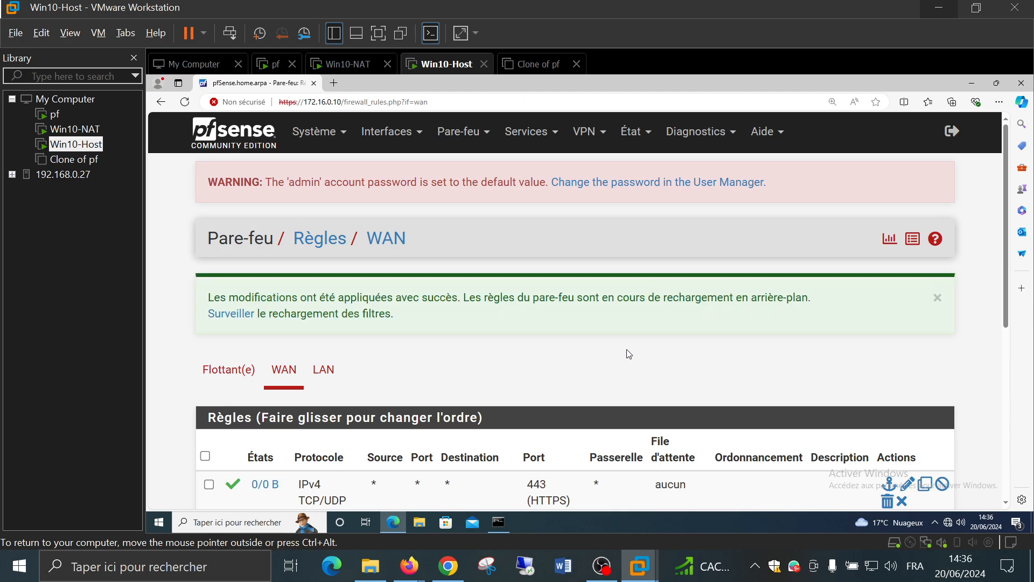
scroll(460, 314, down, 4)
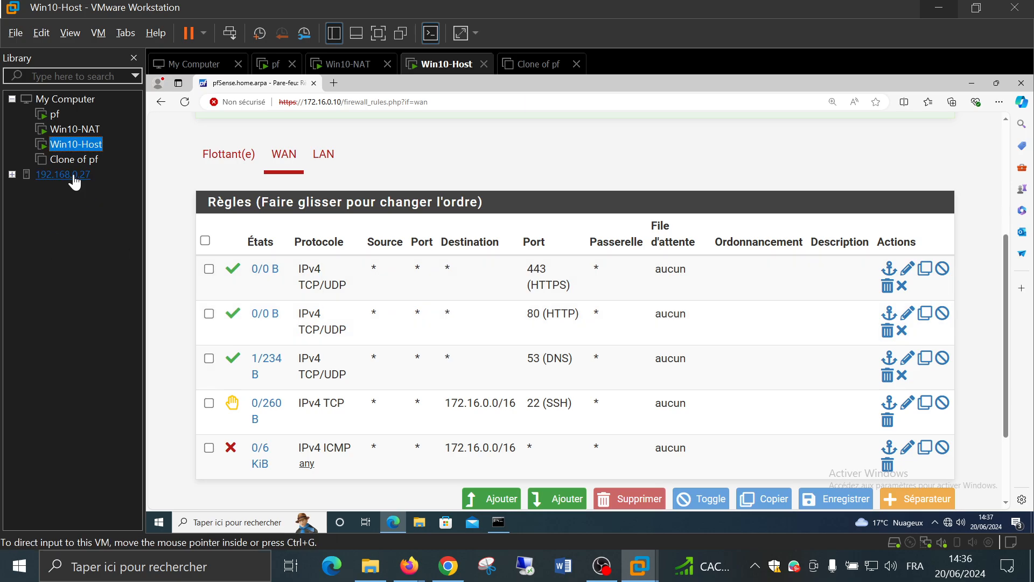
click(68, 135)
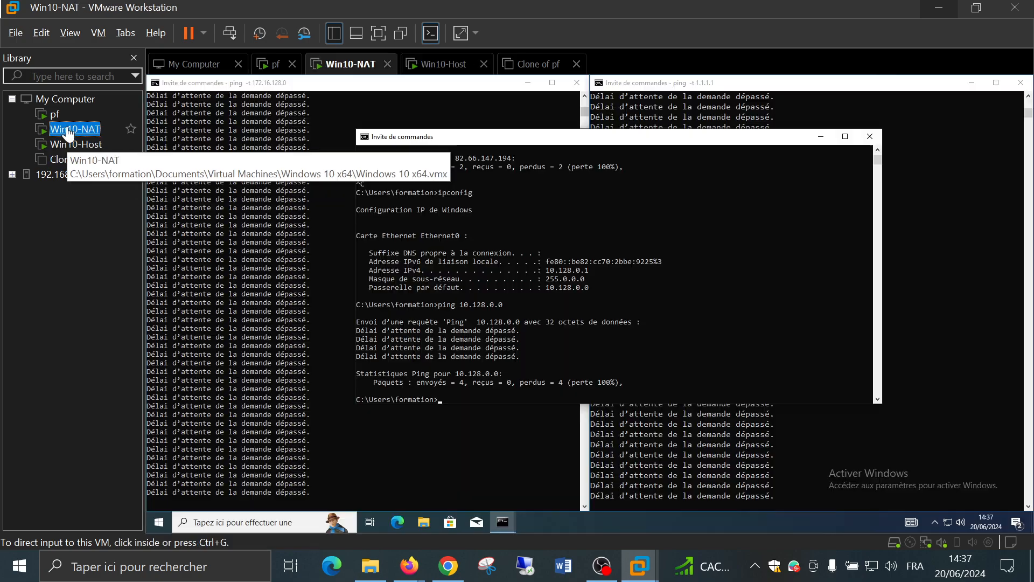
key(Up)
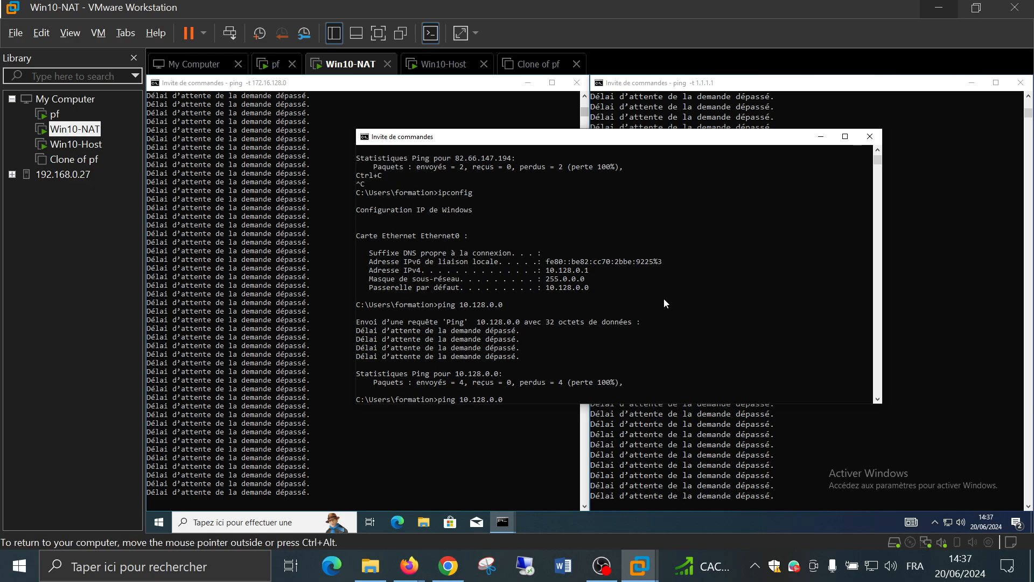
key(Up)
key(Up)
key(Return)
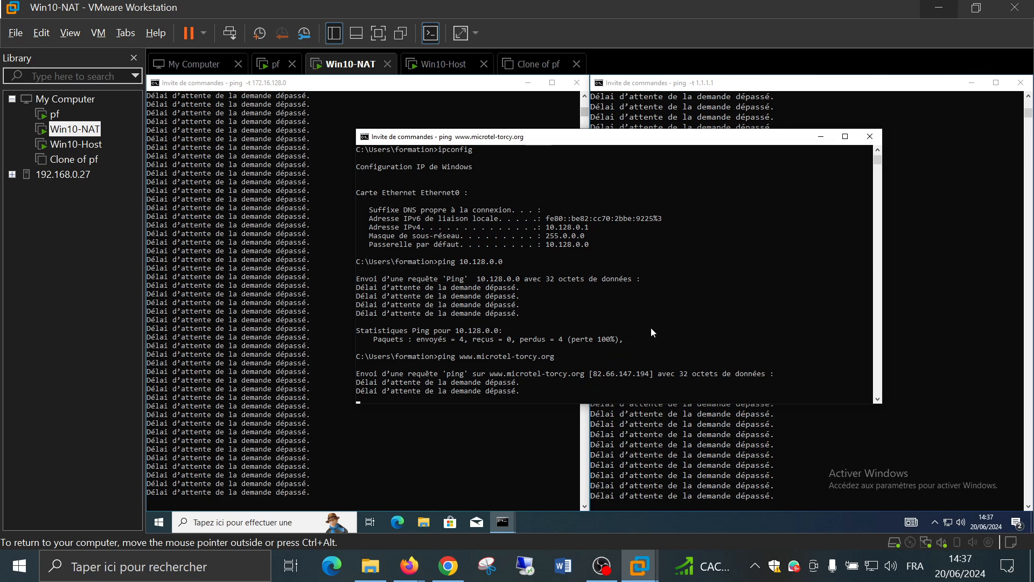
scroll(652, 332, up, 3)
scroll(650, 327, up, 2)
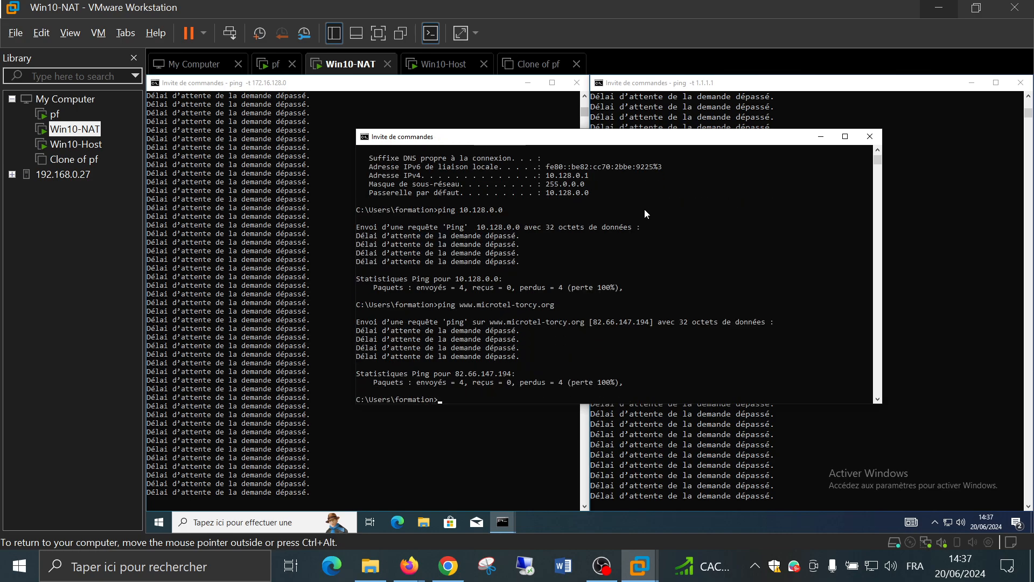
scroll(637, 242, down, 4)
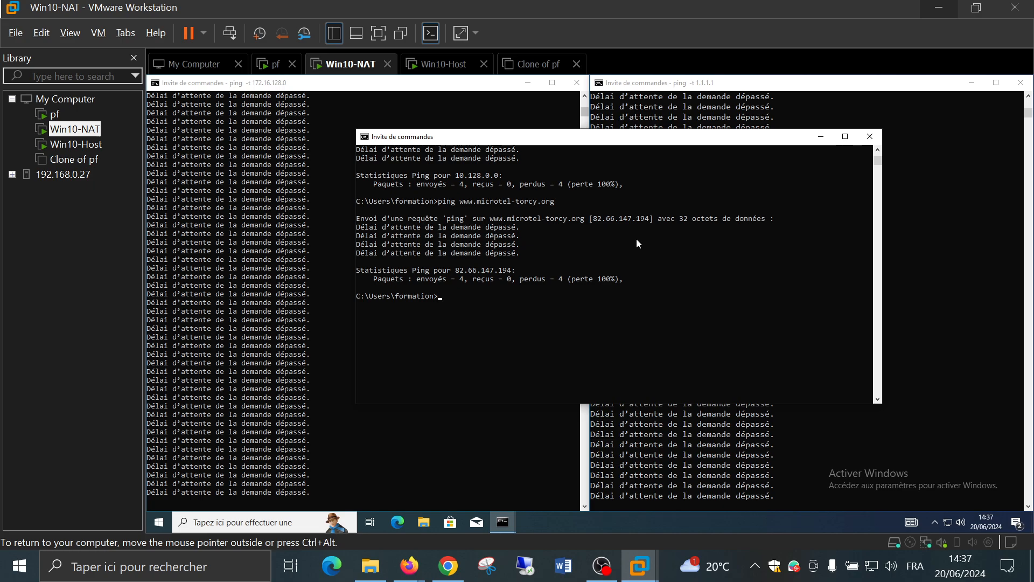
key(Up)
key(Up)
key(Return)
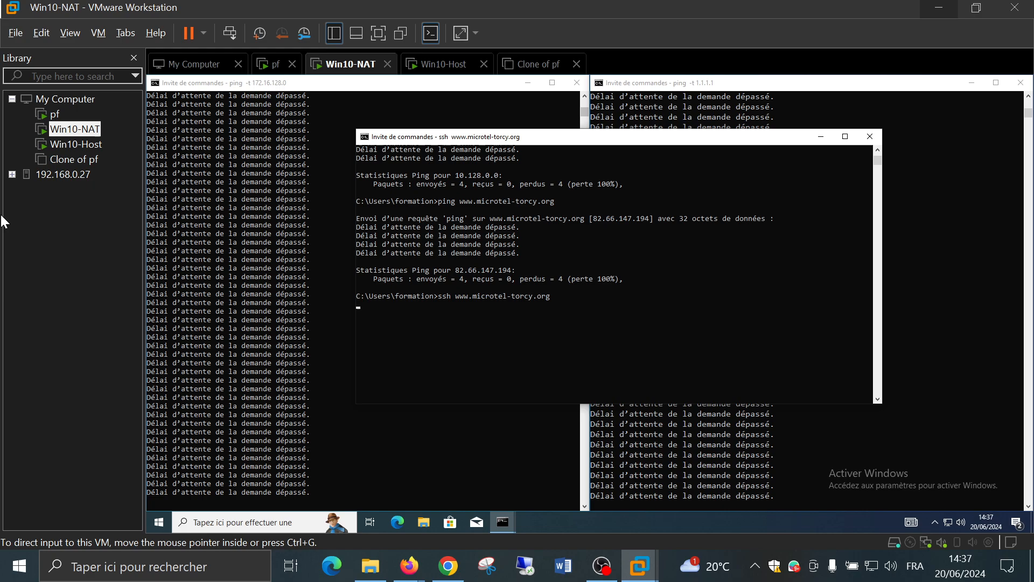
click(54, 115)
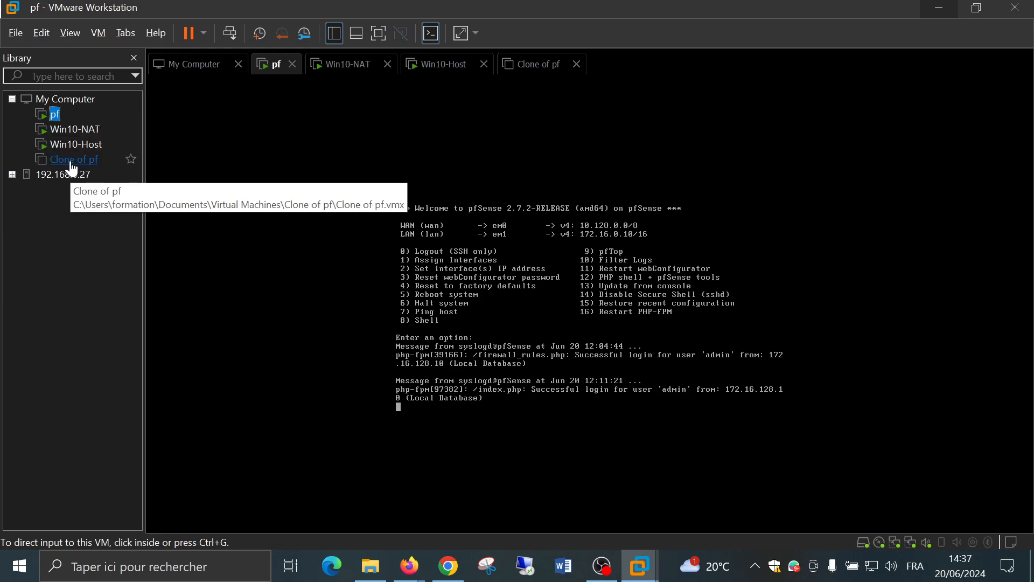
Switch back to Win10-Host and scroll its pfSense WAN rules list, HTTPS rule on top
click(74, 151)
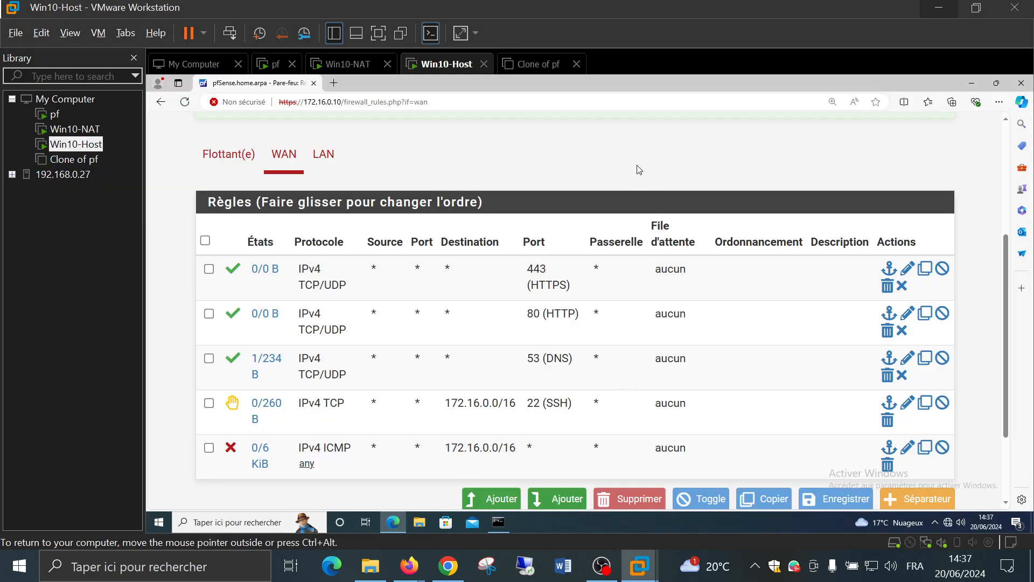
scroll(594, 182, down, 1)
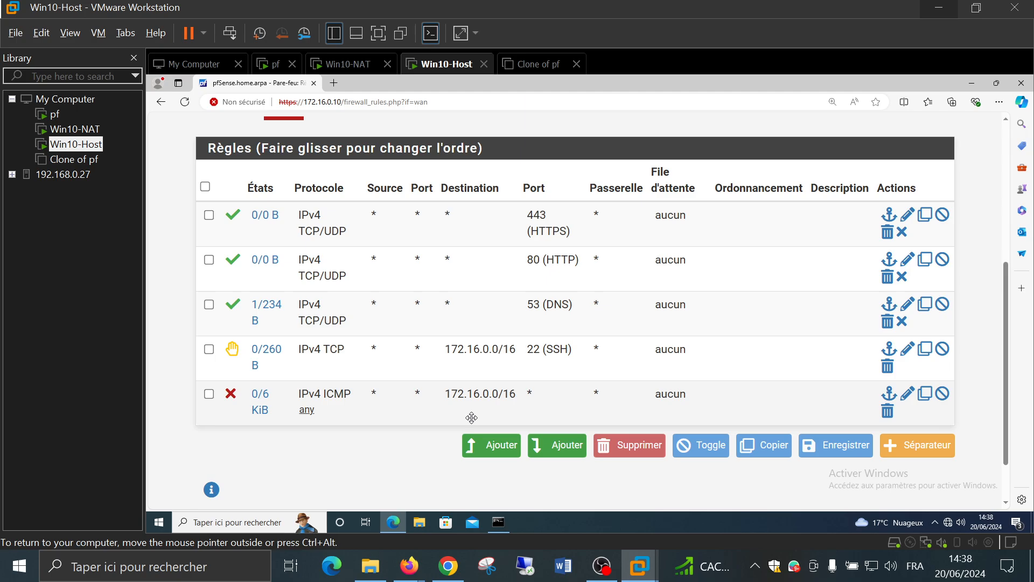
Start a new top WAN rule and set its destination port to FTP (21)
click(474, 447)
scroll(408, 331, down, 9)
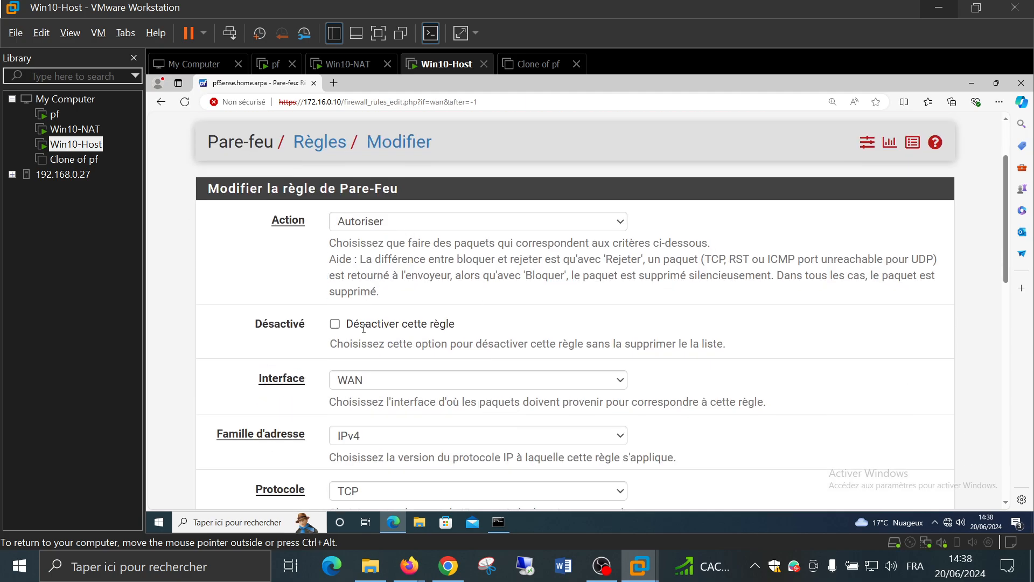
scroll(363, 329, down, 4)
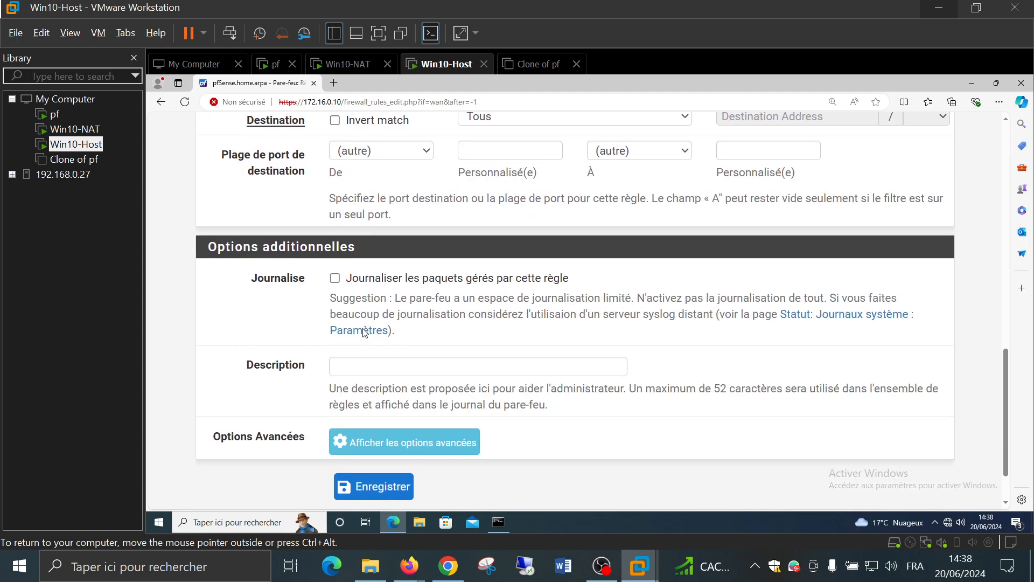
scroll(364, 332, up, 5)
scroll(364, 334, up, 2)
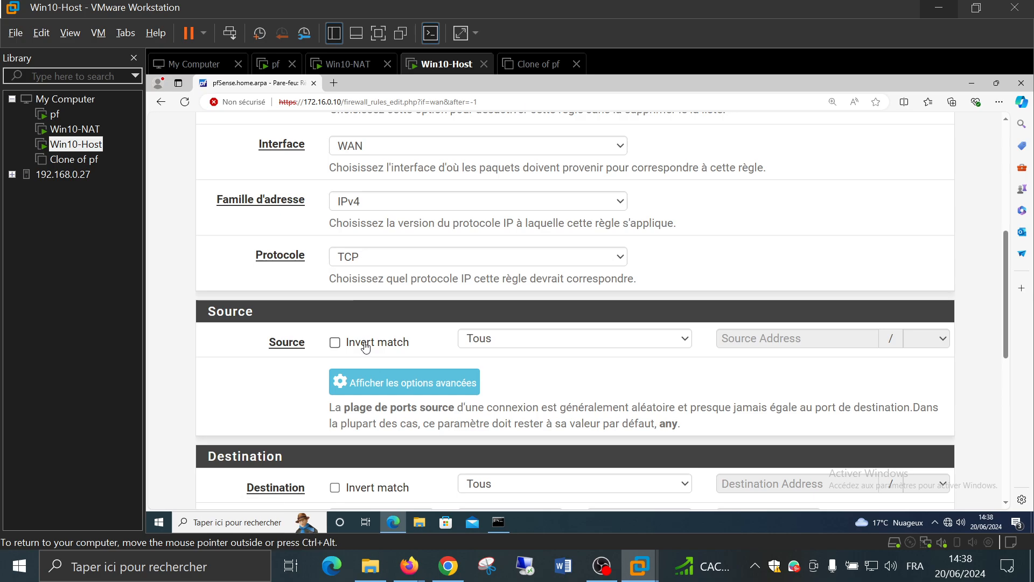
scroll(365, 347, down, 1)
scroll(369, 350, down, 1)
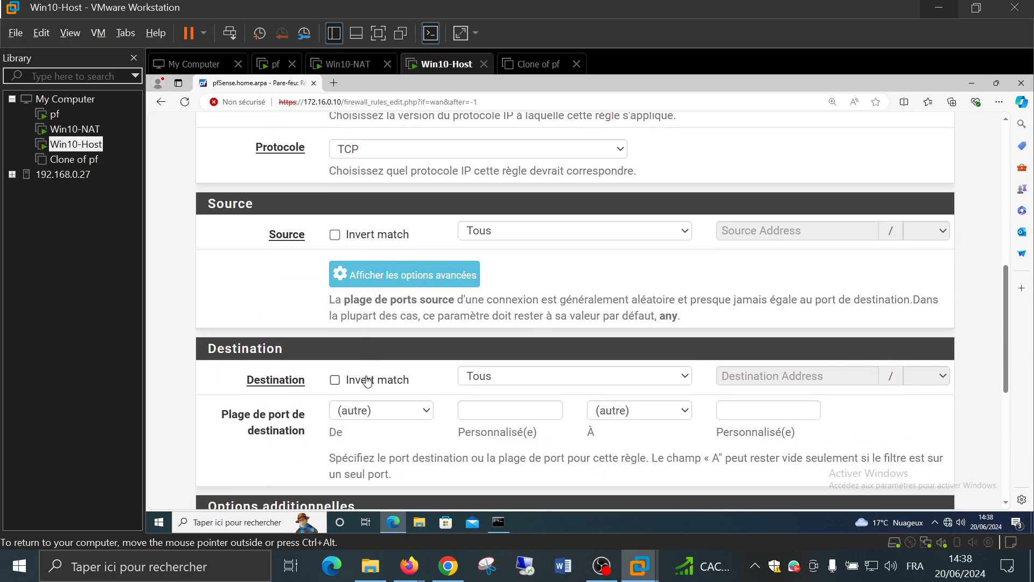
click(375, 411)
scroll(388, 345, down, 1)
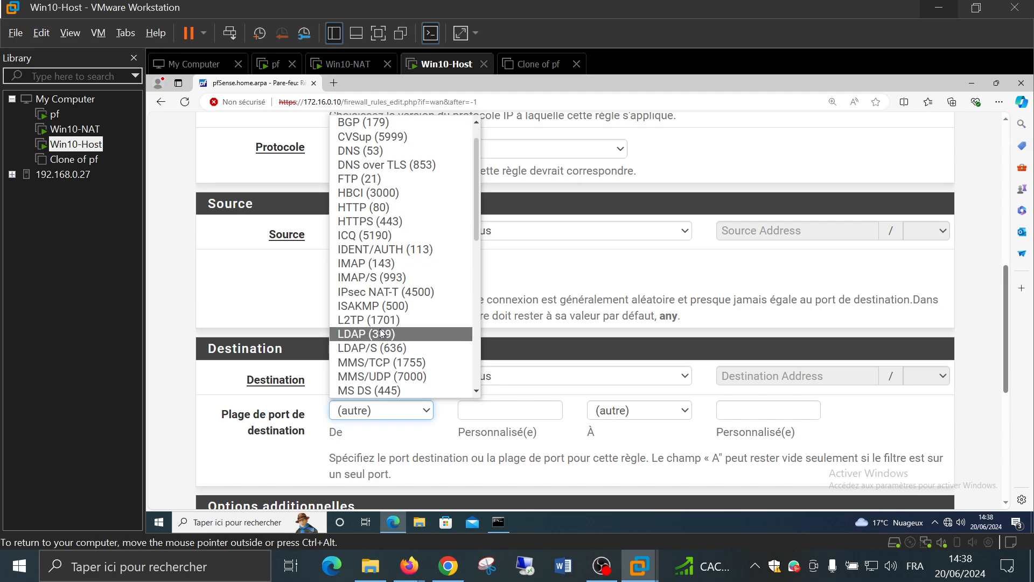
click(414, 185)
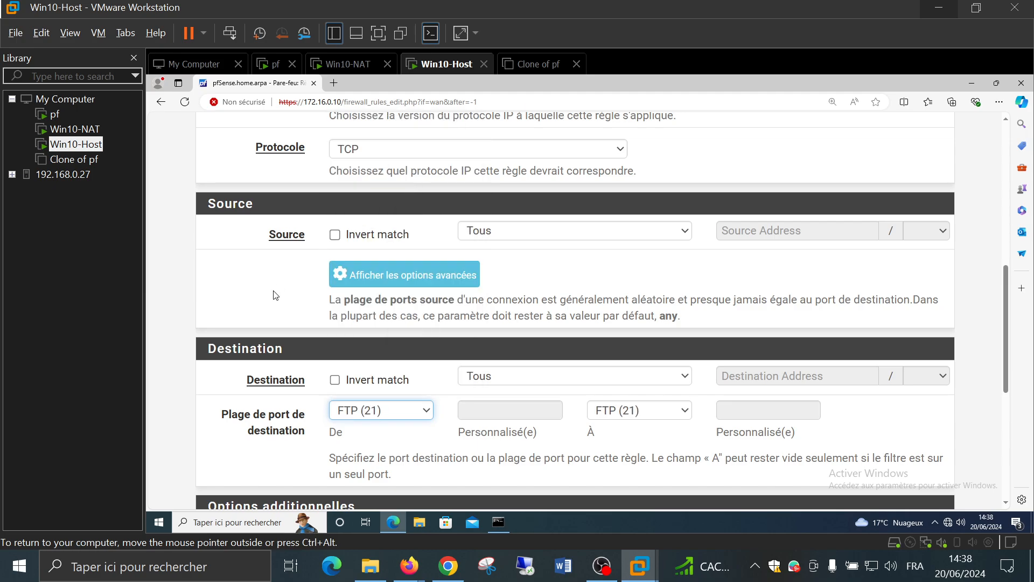
Keep FTP (21) as destination port, save the rule and apply the WAN changes
scroll(217, 312, down, 2)
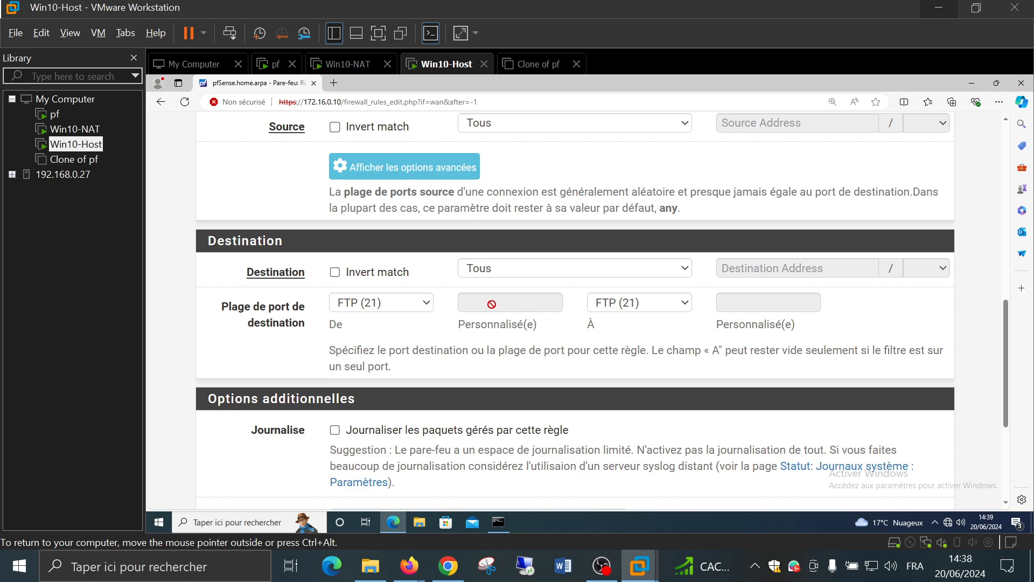
scroll(441, 333, down, 1)
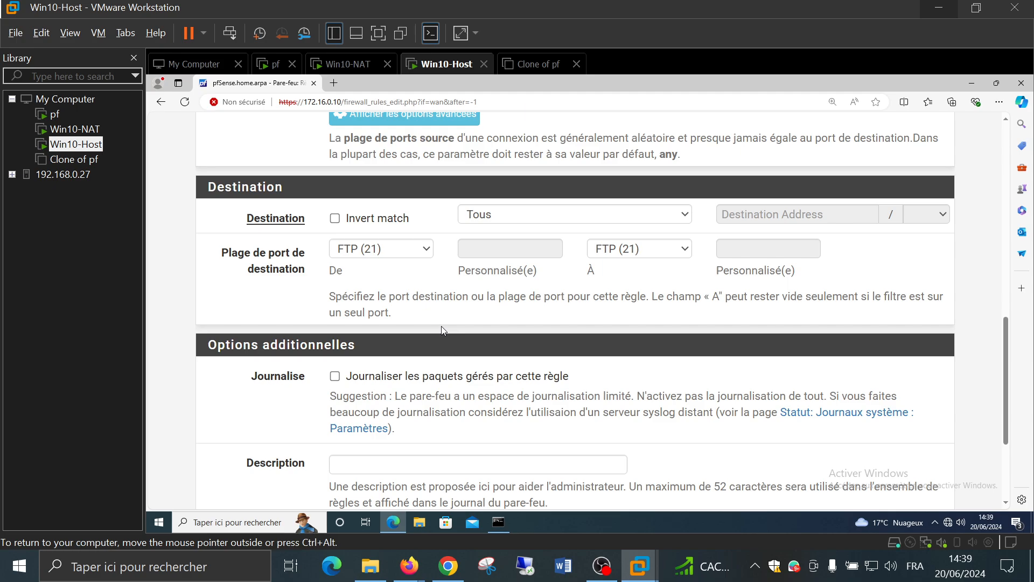
click(391, 250)
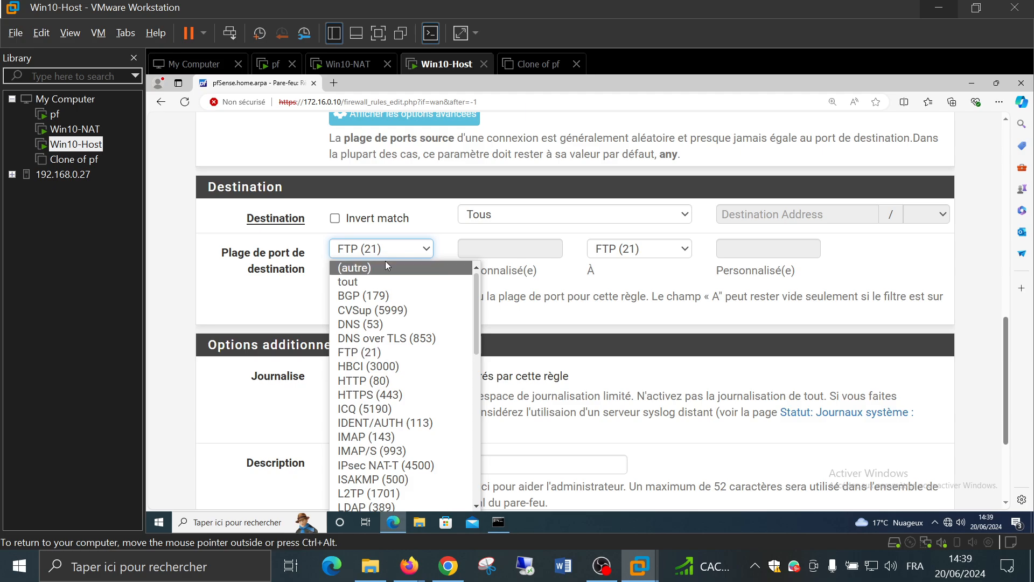
click(506, 251)
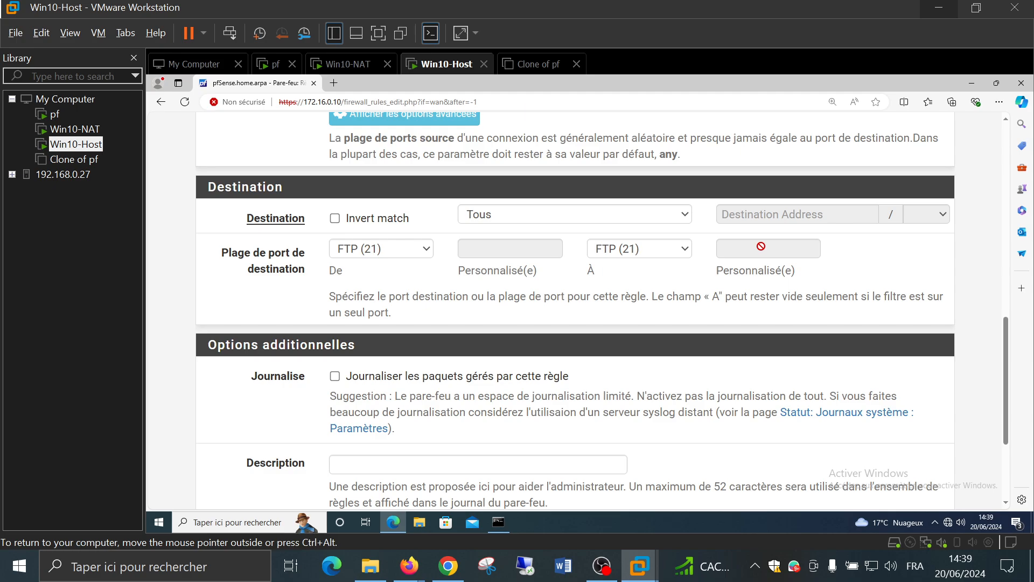
scroll(735, 281, down, 3)
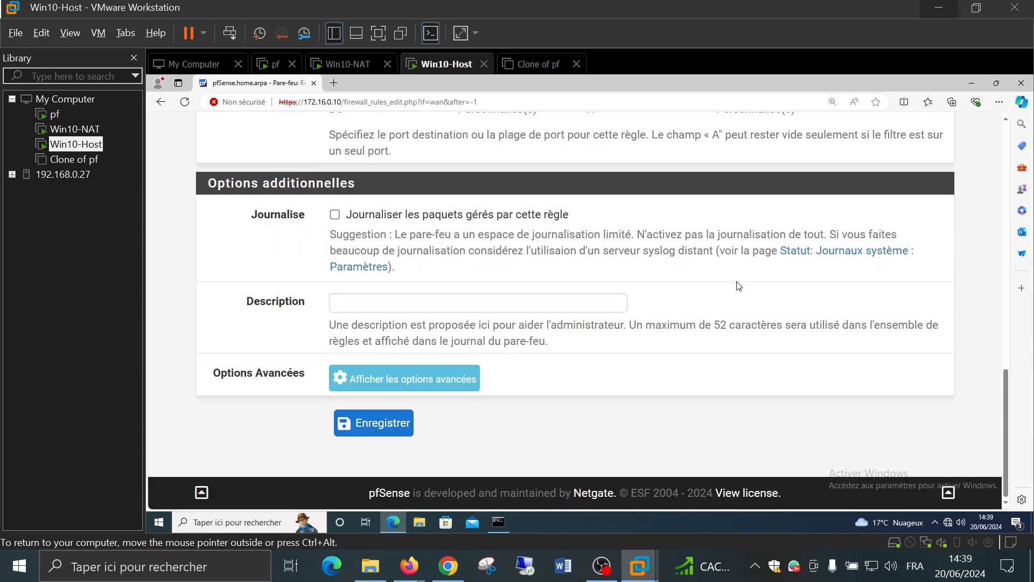
click(371, 428)
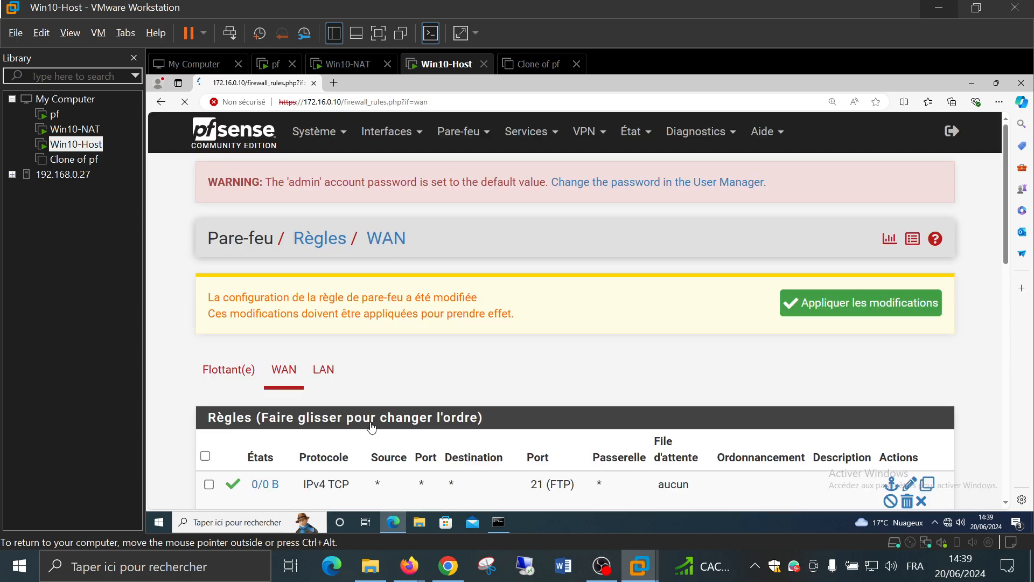
click(816, 304)
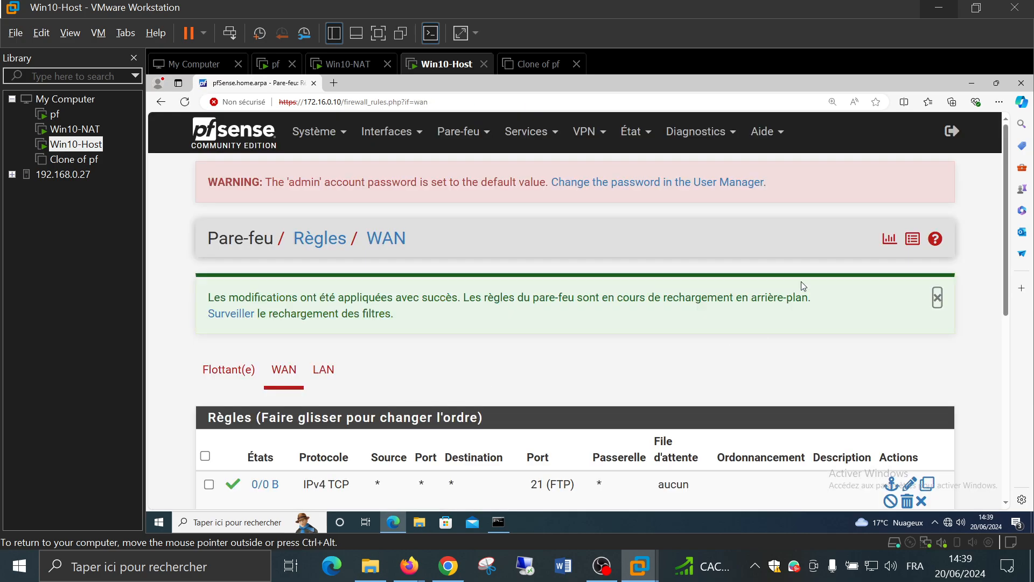
scroll(591, 279, down, 6)
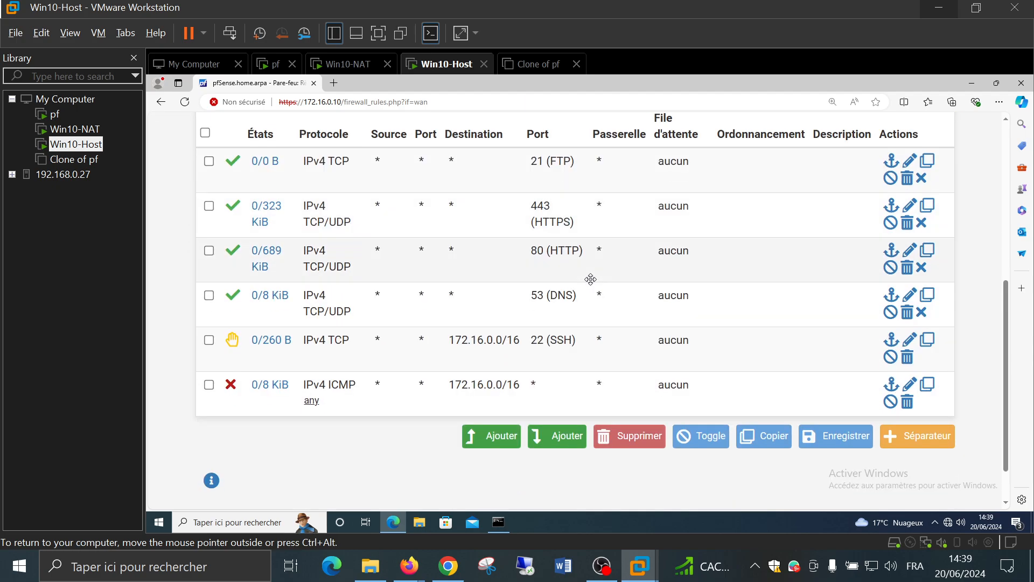
scroll(741, 288, down, 2)
scroll(745, 293, up, 2)
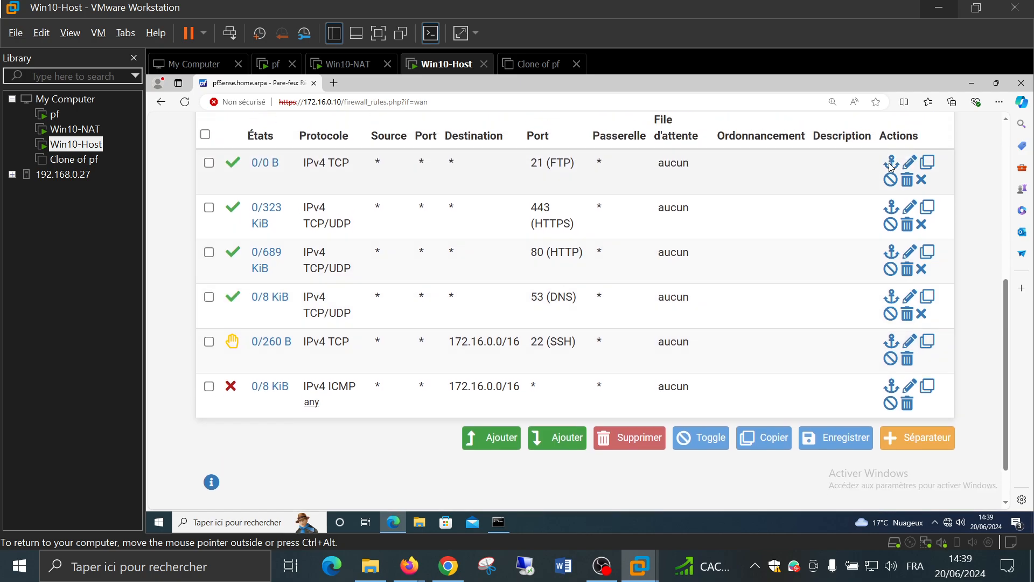
Change the port 21 (FTP) WAN rule's action to Bloquer, save it and apply
click(910, 162)
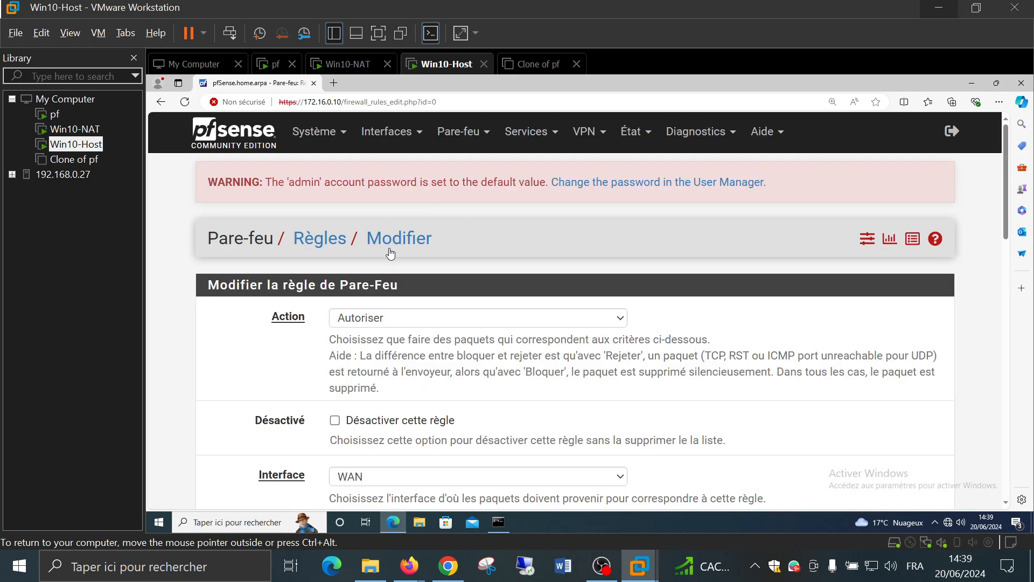
click(403, 325)
click(397, 352)
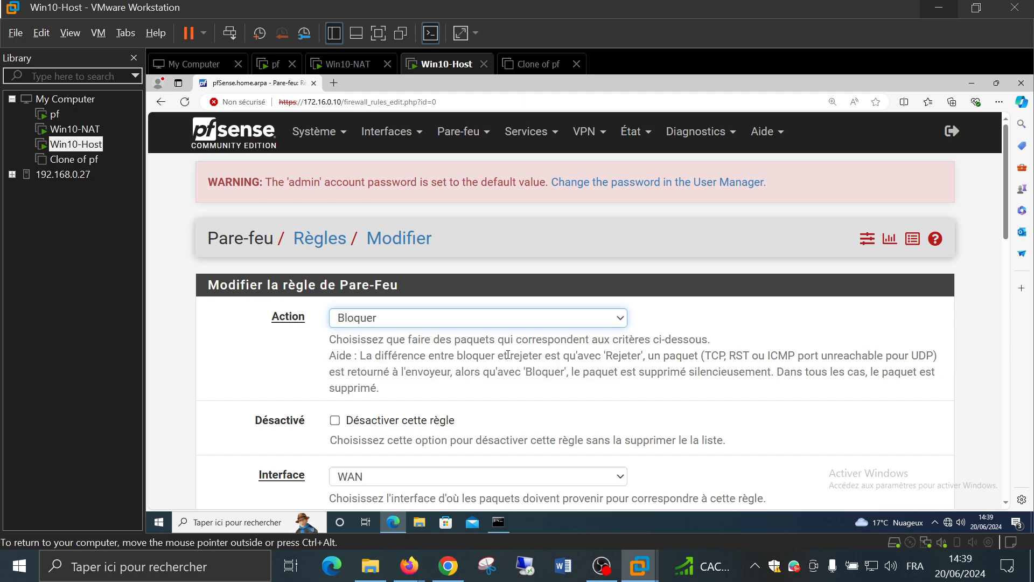
scroll(508, 354, down, 4)
scroll(593, 345, up, 2)
scroll(683, 332, down, 6)
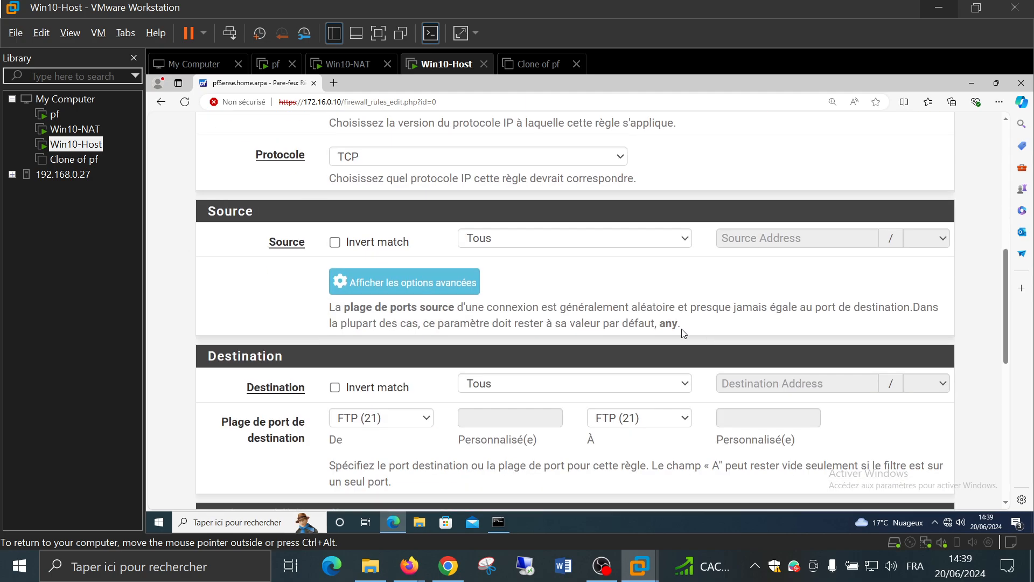
scroll(683, 332, down, 8)
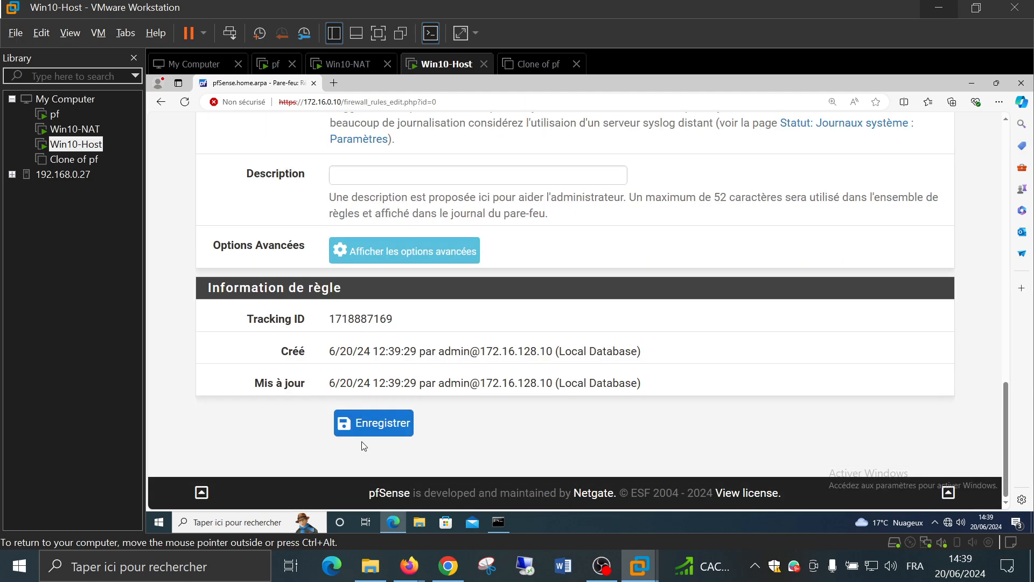
click(364, 430)
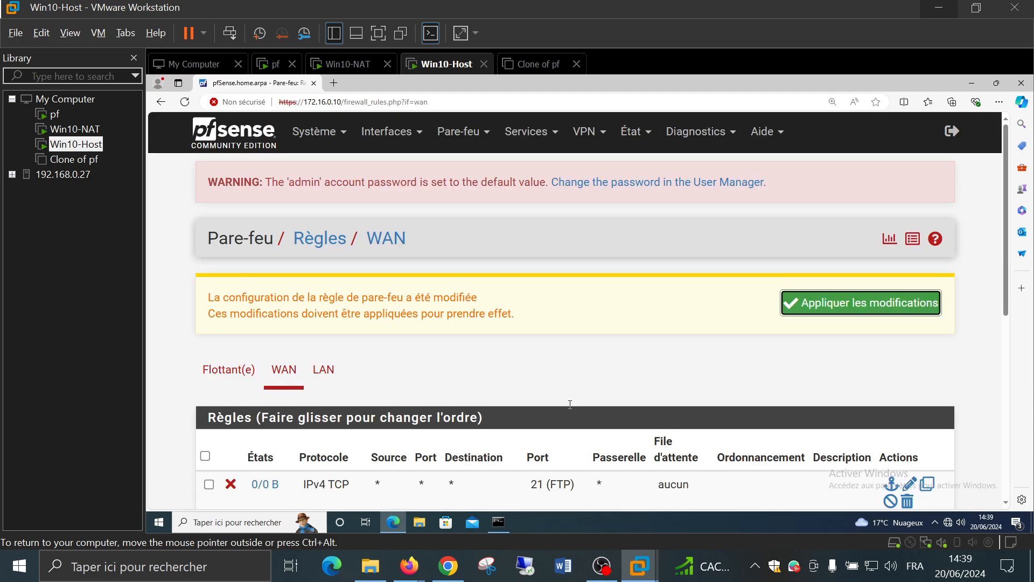
click(860, 302)
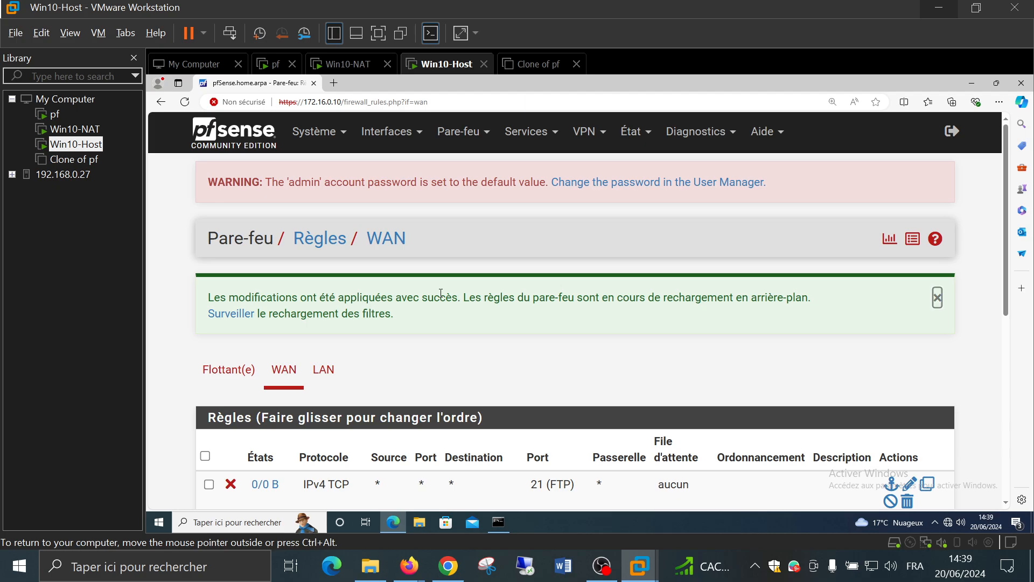
Open the LAN tab to list the anti-lockout, SSH port 22 and ICMP rules
click(323, 370)
scroll(555, 283, down, 2)
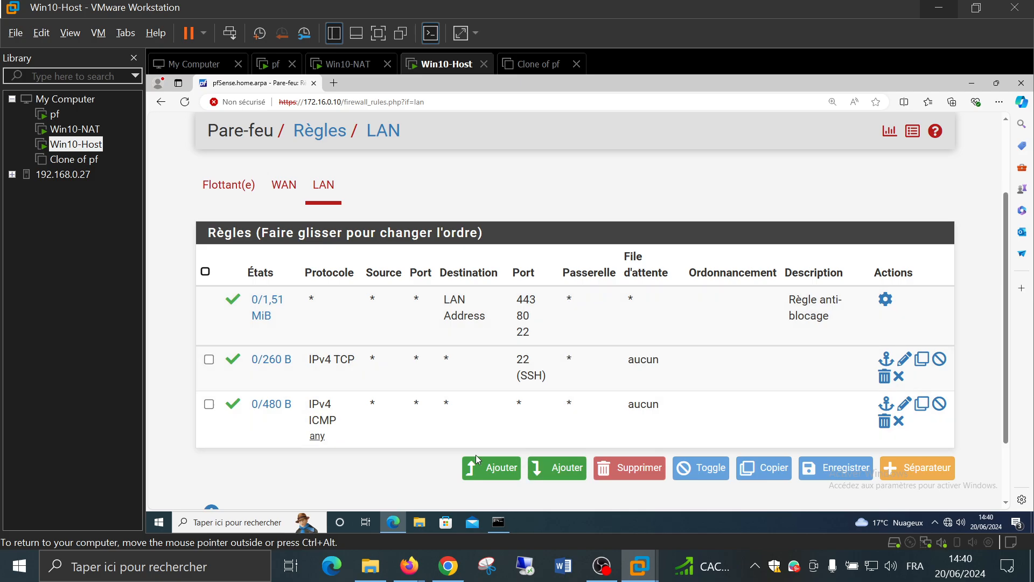
Add a top LAN pass rule for TCP/UDP to port DNS (53), save and apply it
click(478, 470)
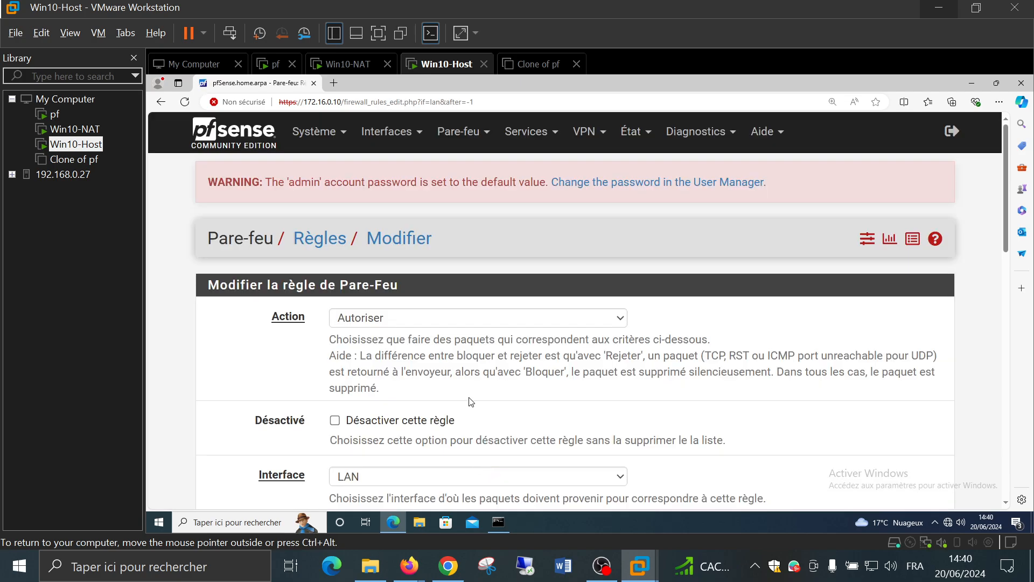
scroll(466, 323, down, 3)
scroll(437, 262, down, 3)
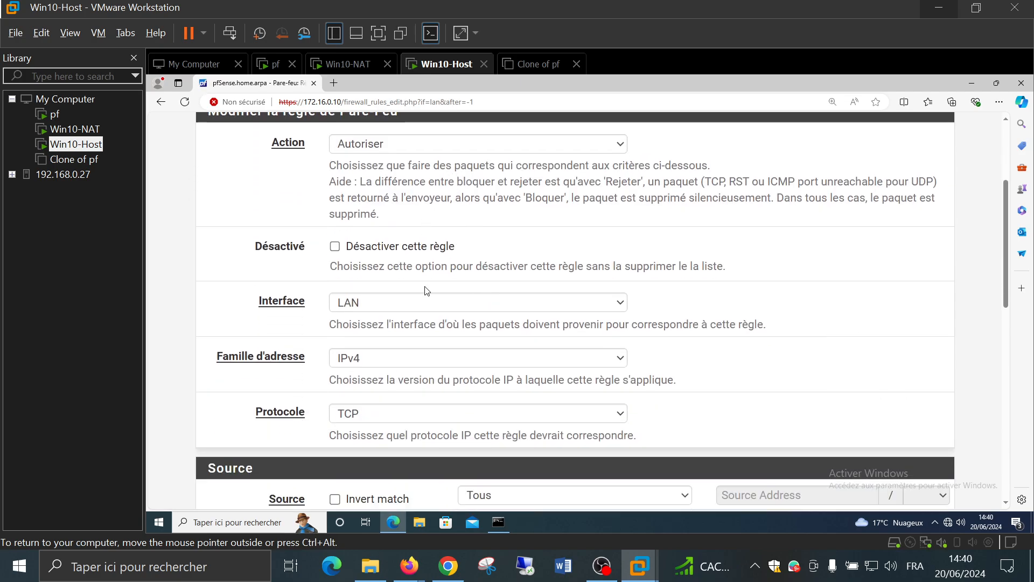
click(393, 319)
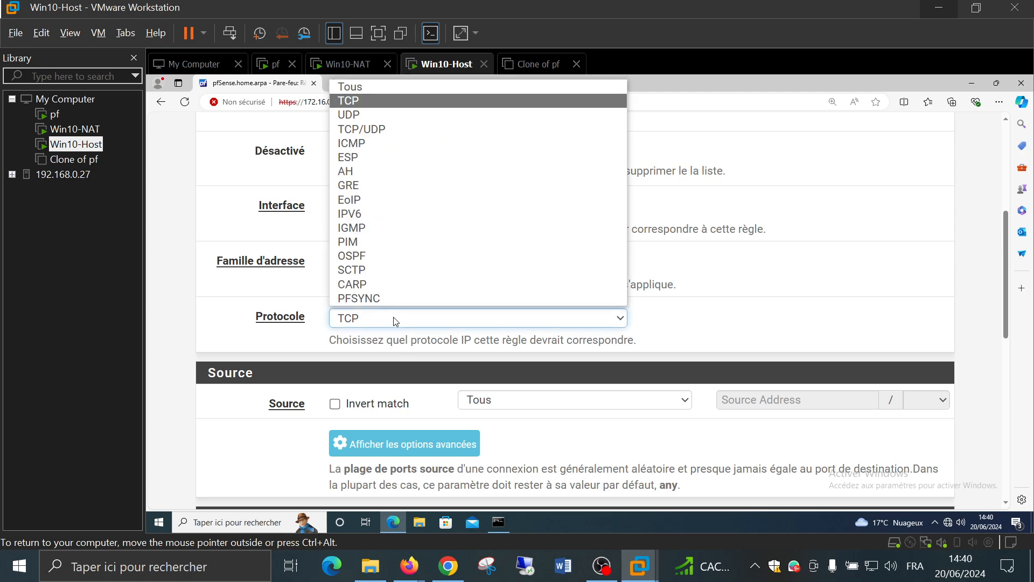
click(393, 128)
scroll(379, 267, down, 3)
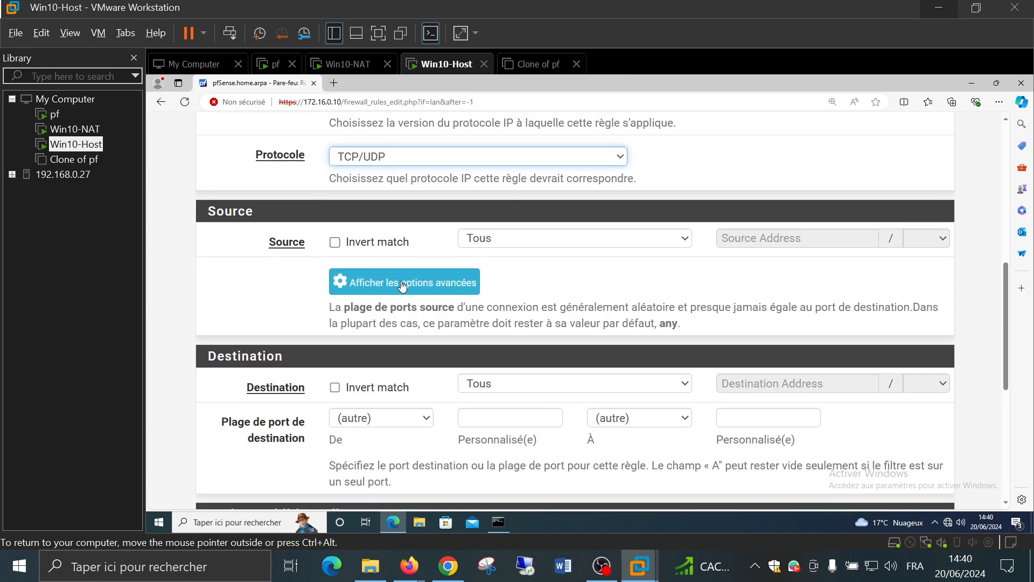
scroll(403, 286, down, 1)
click(387, 364)
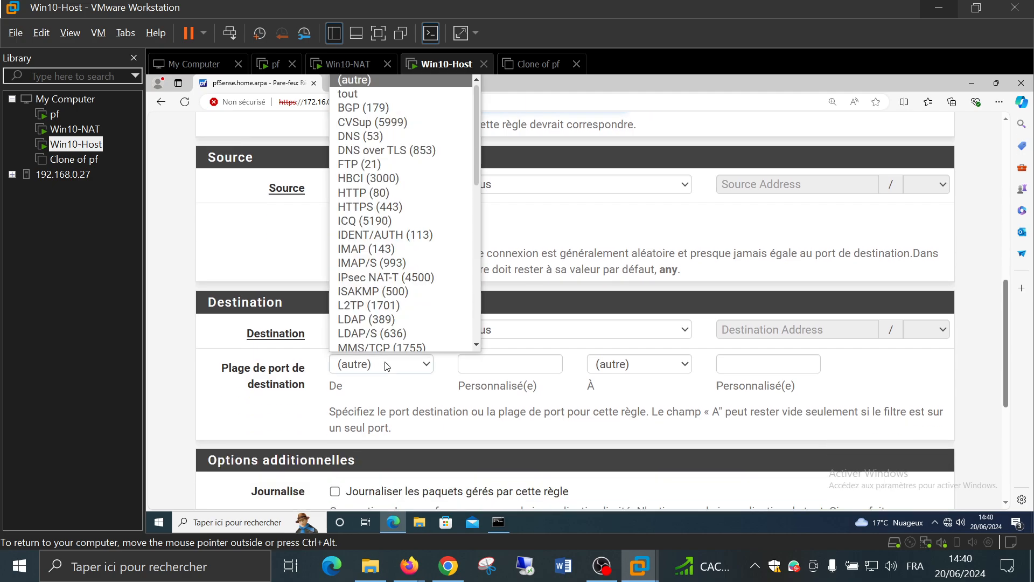
click(390, 135)
scroll(325, 290, down, 5)
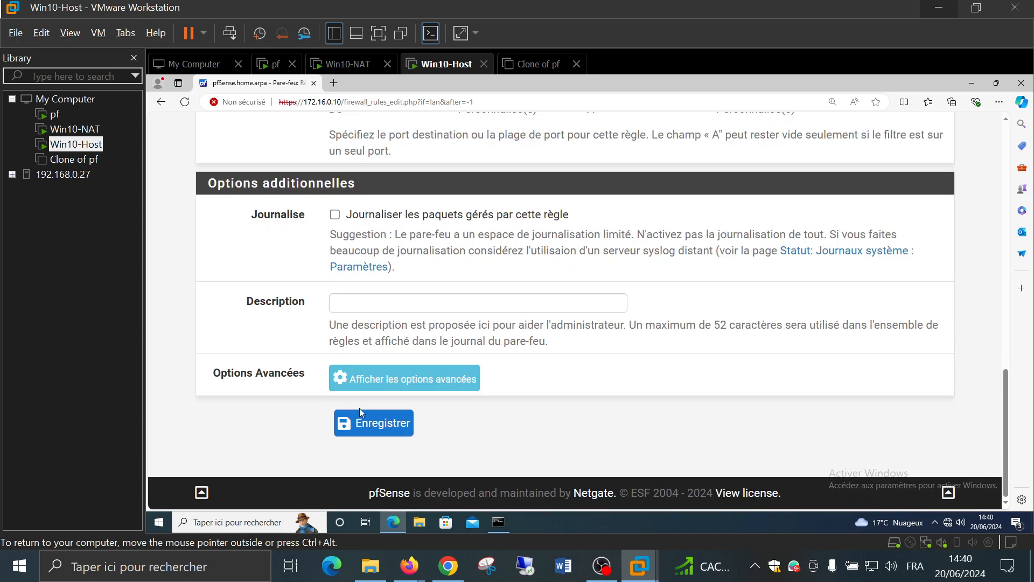
click(371, 424)
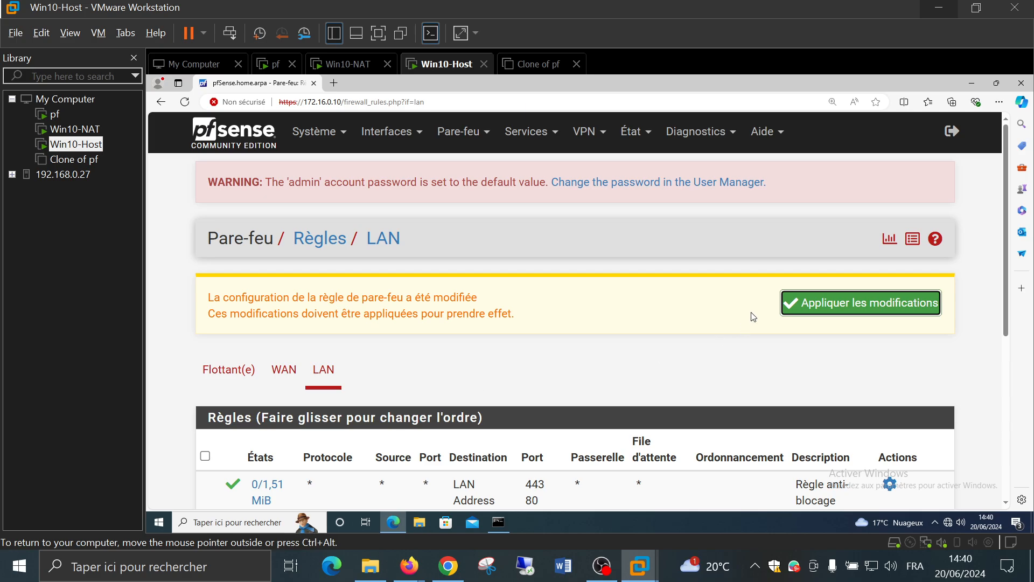
click(809, 309)
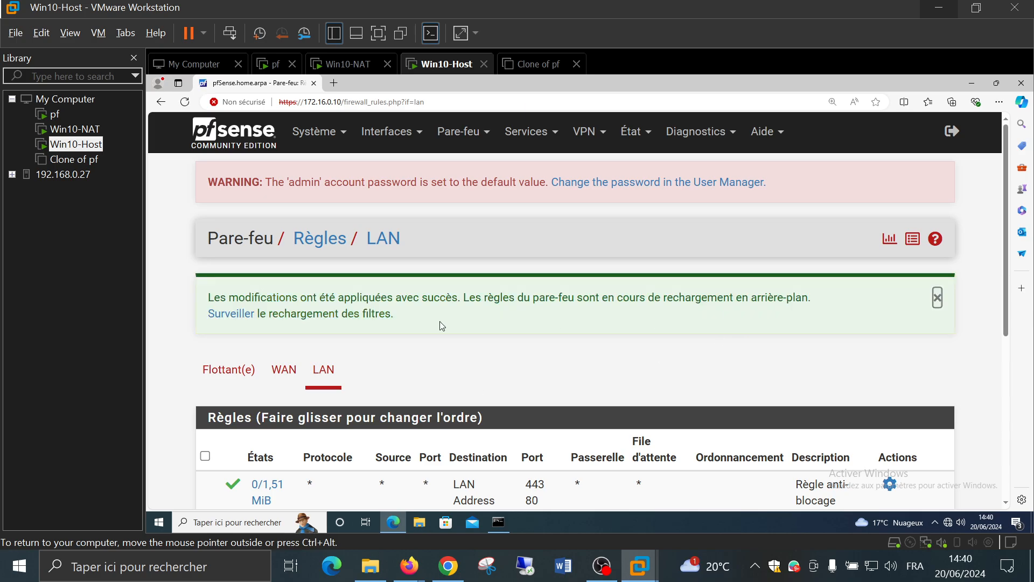
scroll(442, 325, down, 4)
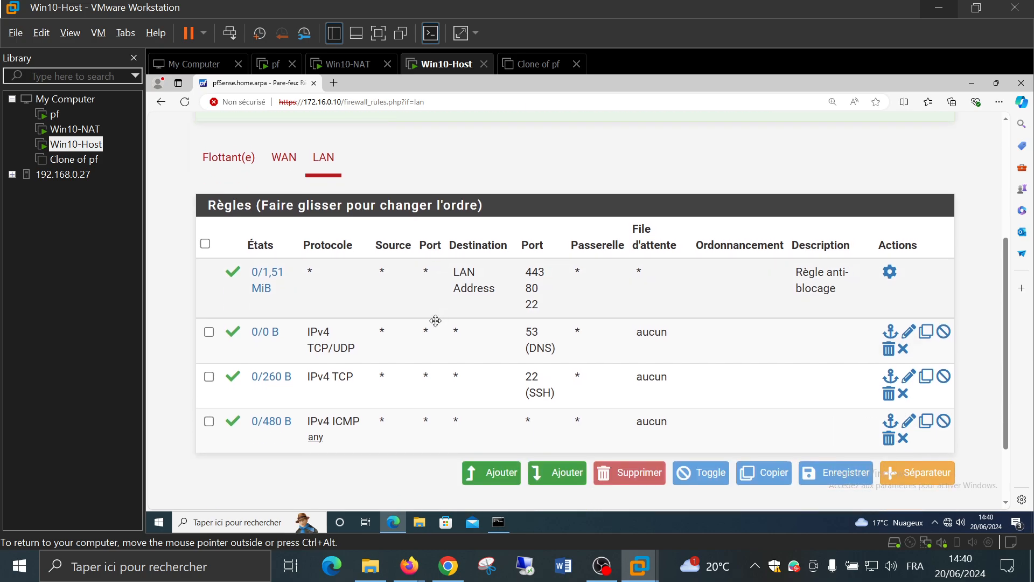
Start a new top LAN rule with protocol TCP/UDP and destination port HTTP (80)
click(496, 478)
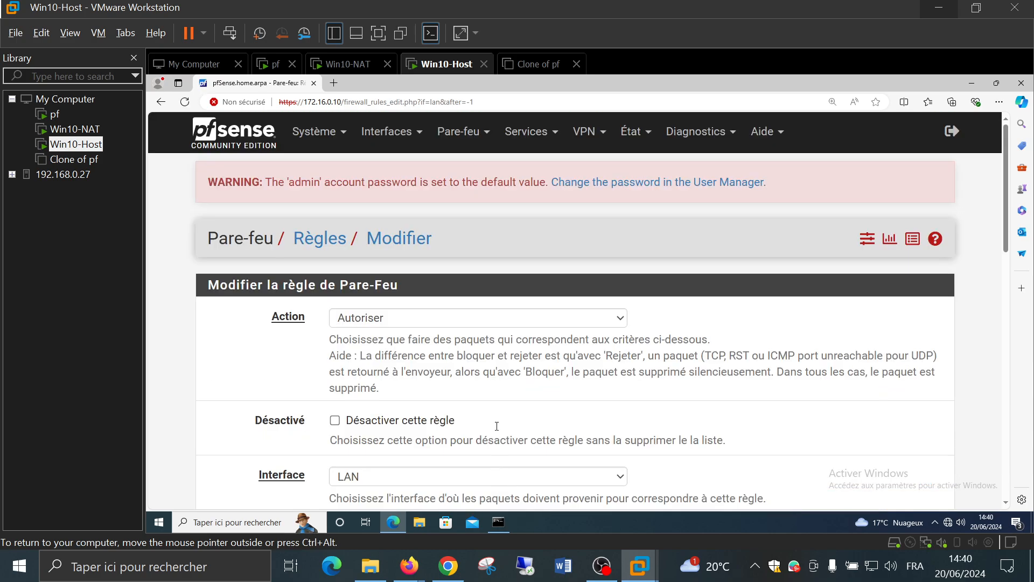
scroll(475, 328, down, 3)
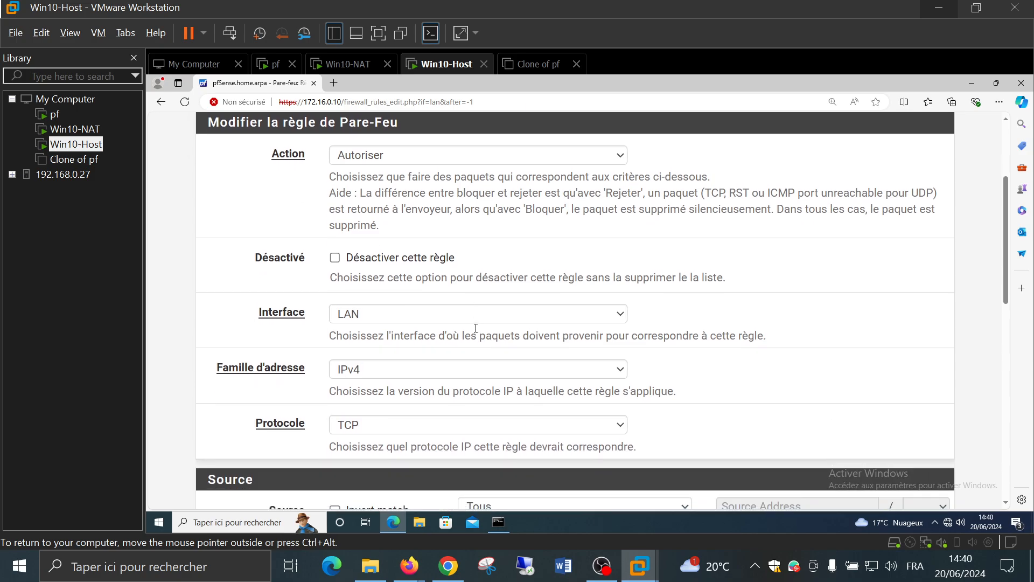
scroll(475, 328, down, 2)
click(375, 318)
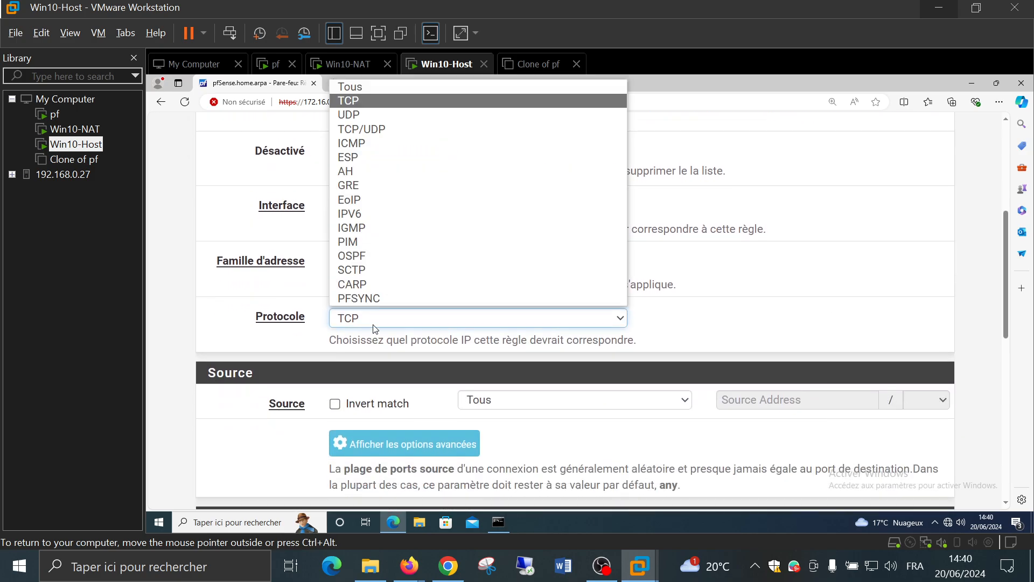
click(371, 131)
scroll(401, 328, down, 2)
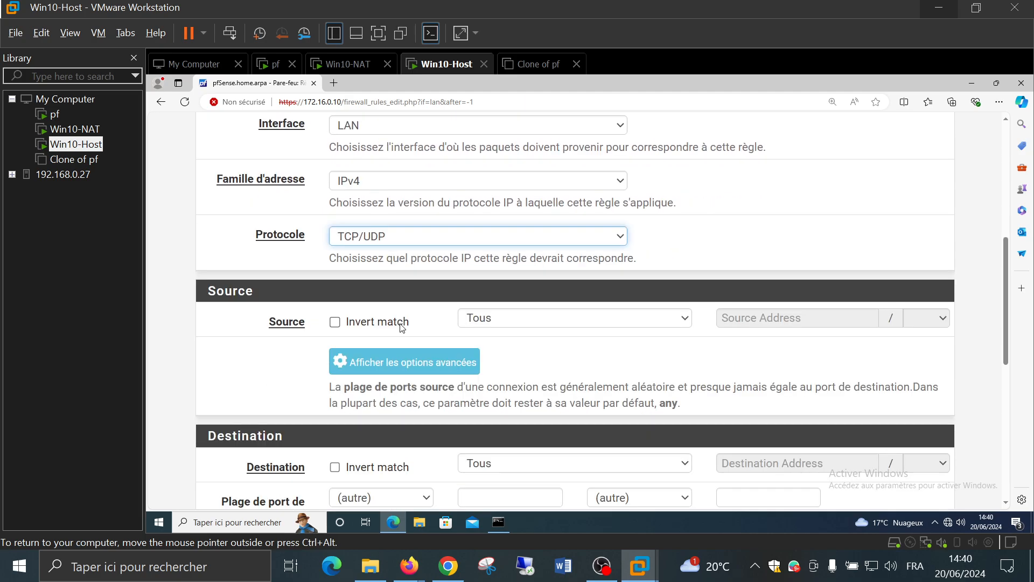
scroll(401, 328, down, 3)
click(399, 310)
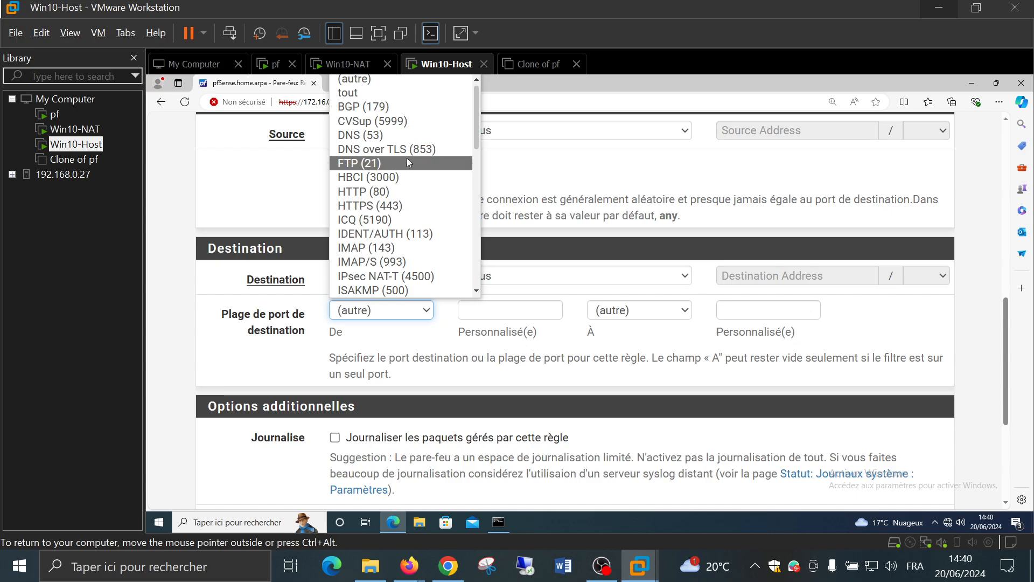
click(402, 192)
Save the HTTP (80) rule and apply the LAN changes
scroll(546, 352, down, 3)
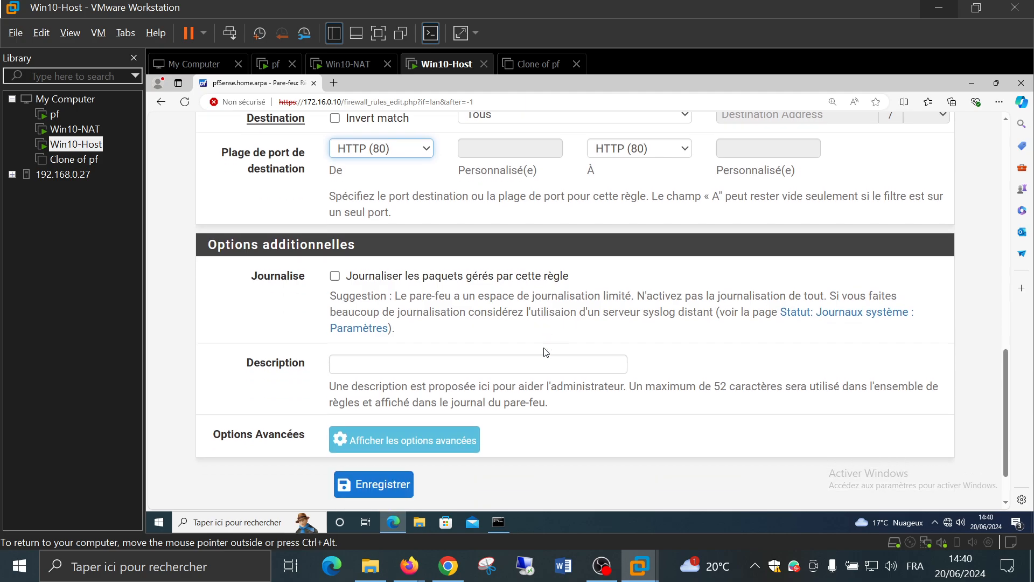
scroll(546, 352, down, 1)
click(359, 432)
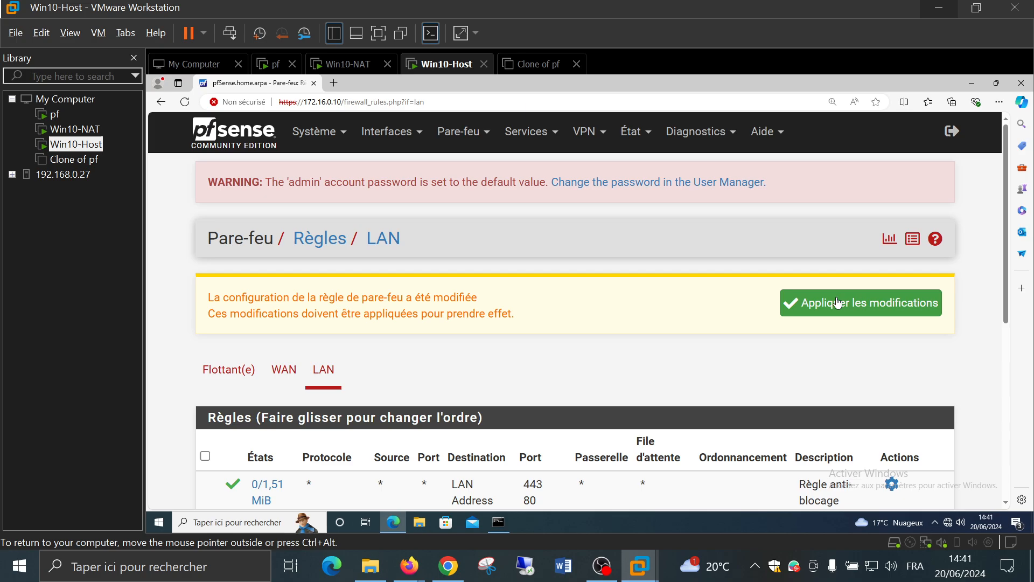
click(838, 303)
scroll(444, 287, down, 3)
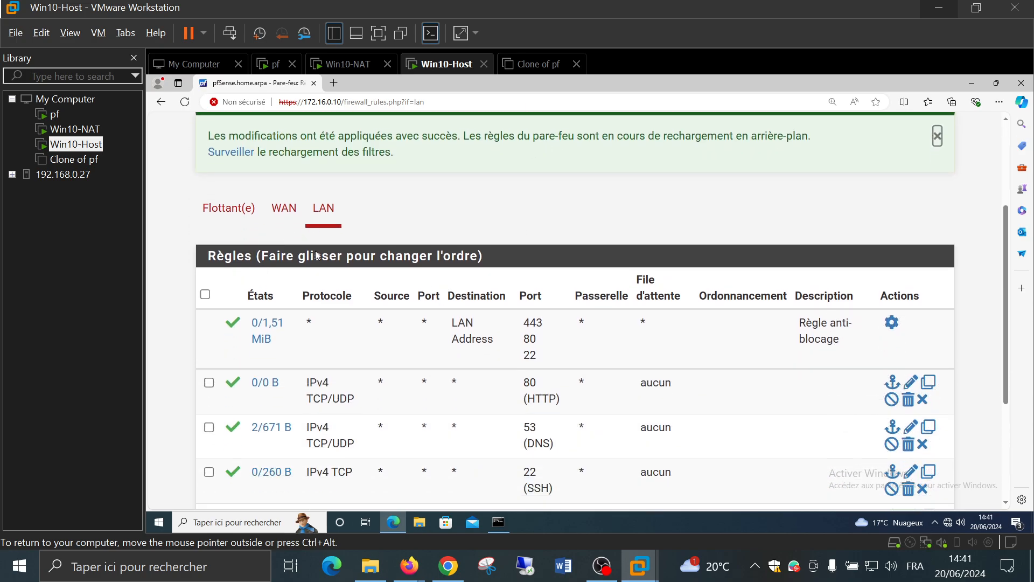
scroll(316, 255, down, 3)
Start a new top LAN rule: protocol TCP/UDP, source Tous, destination port HTTPS (443)
click(489, 408)
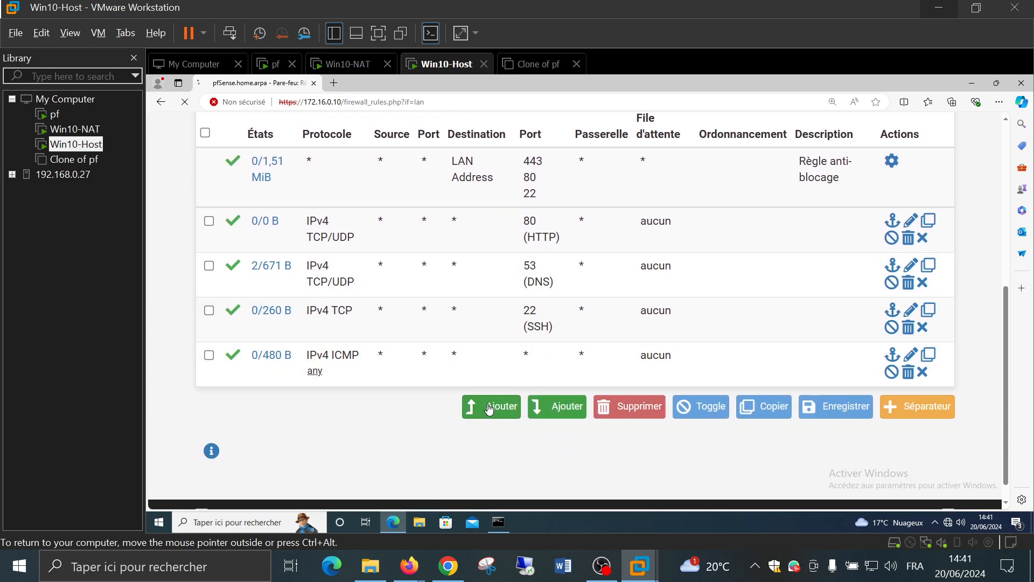
scroll(431, 324, down, 3)
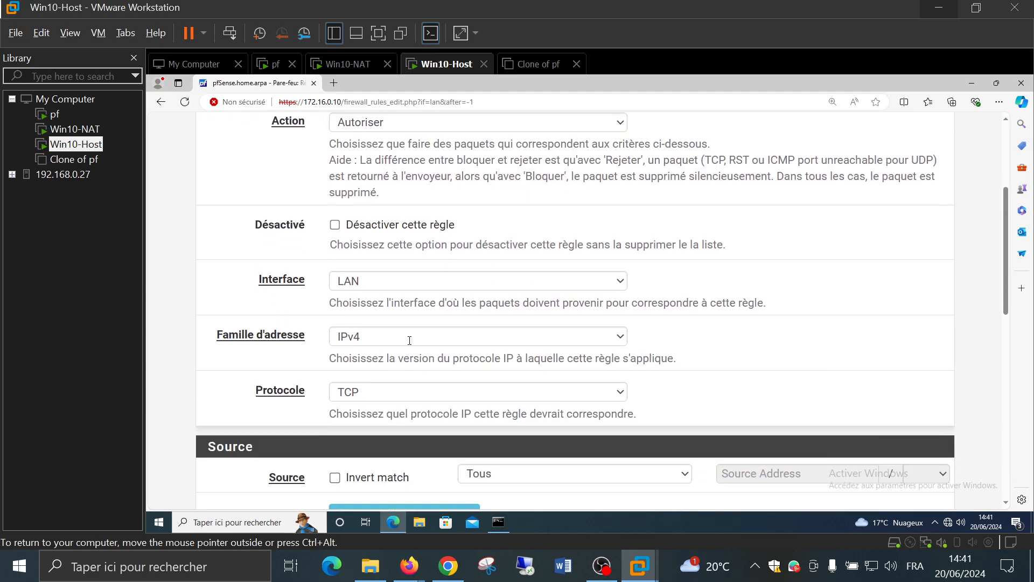
scroll(410, 340, down, 2)
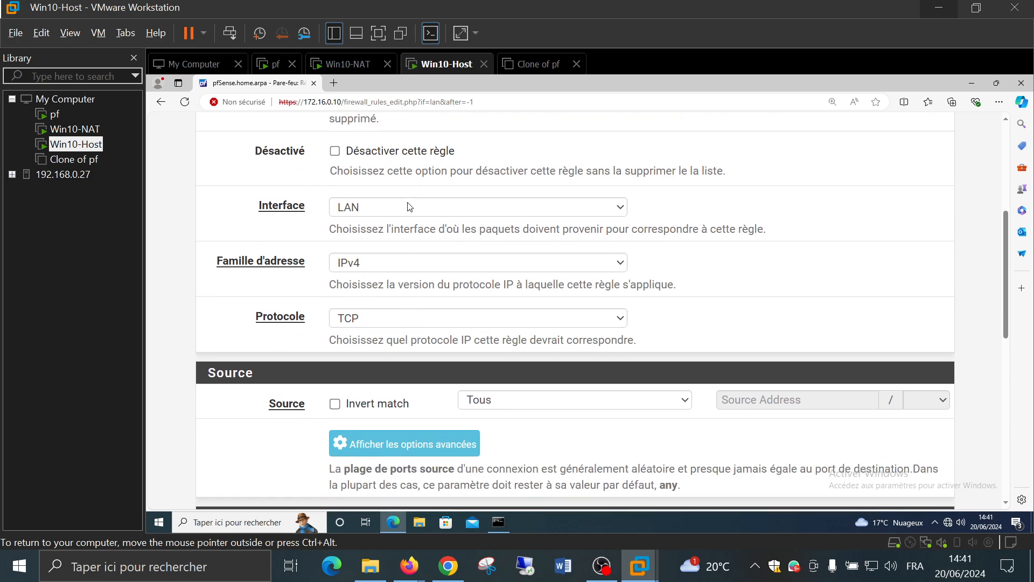
click(387, 322)
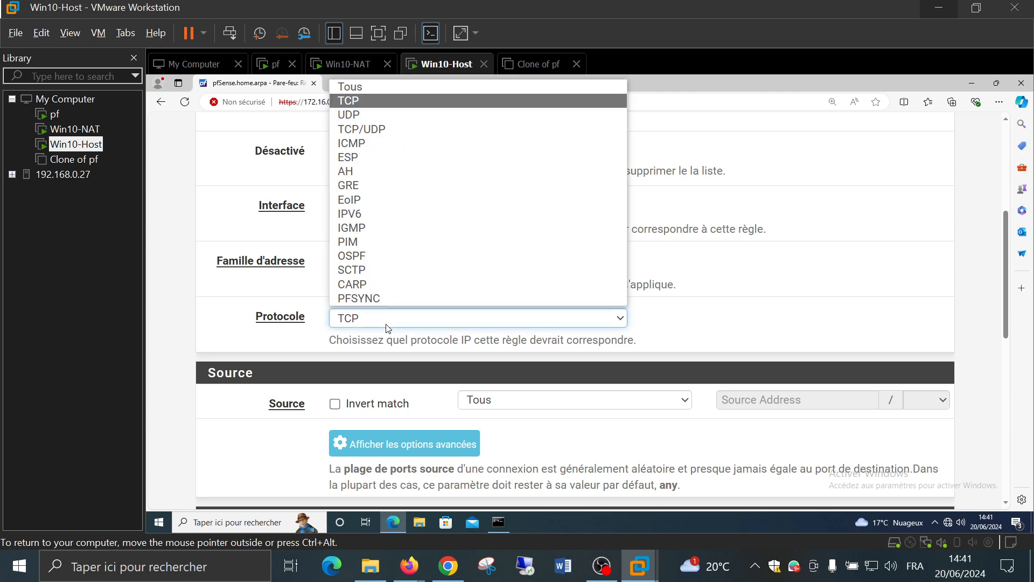
click(393, 129)
scroll(607, 296, down, 4)
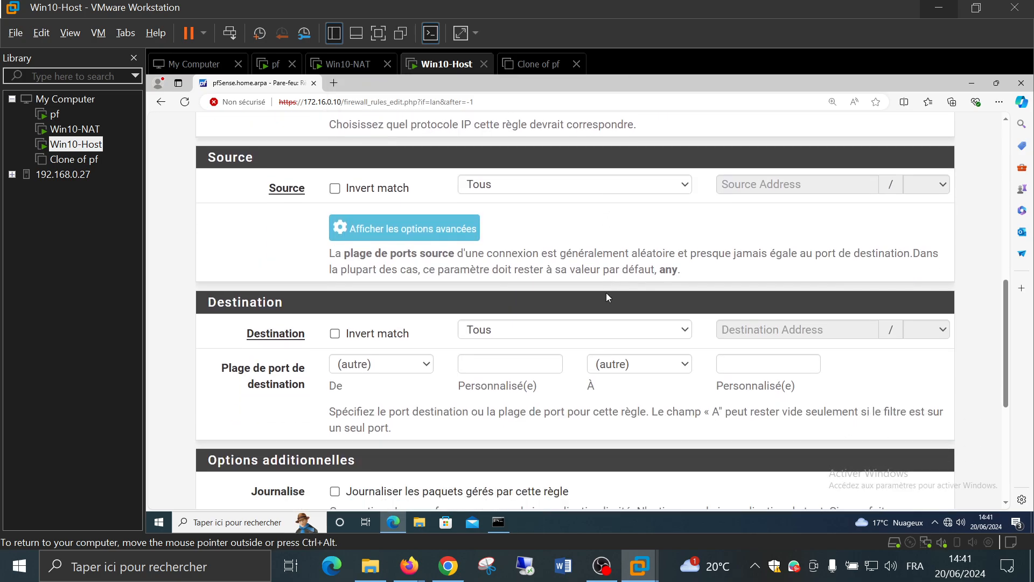
click(499, 186)
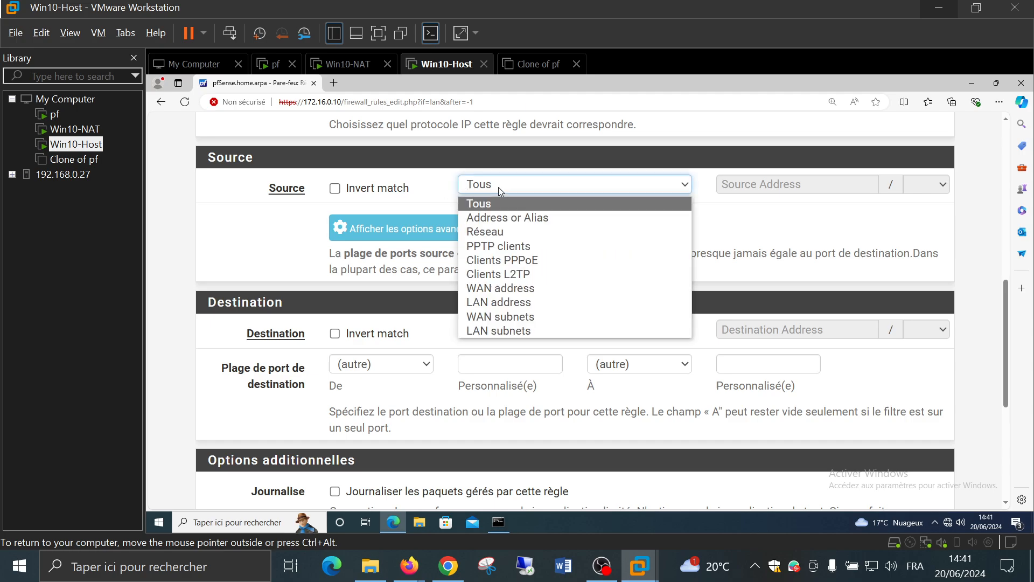
click(499, 187)
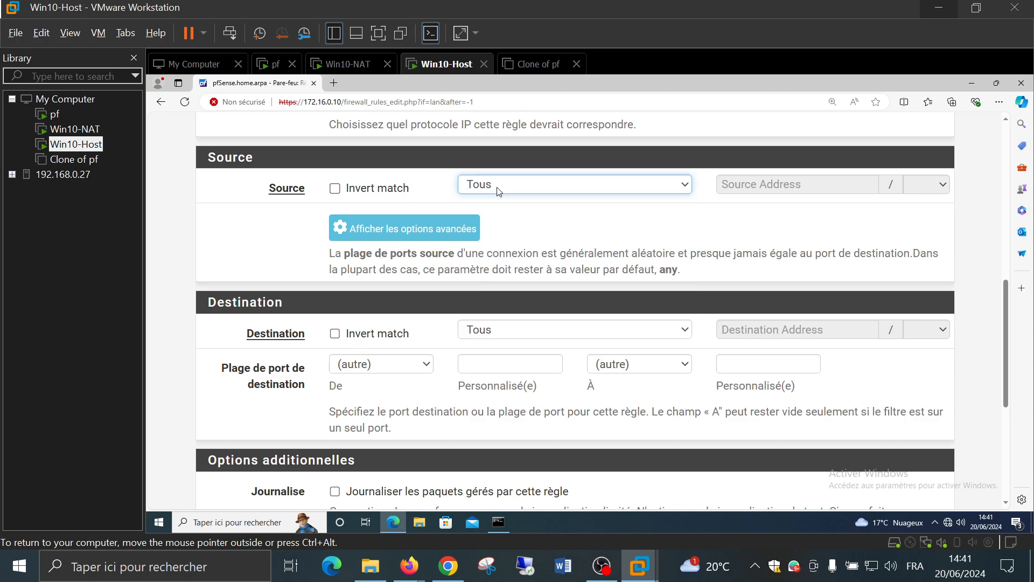
click(381, 369)
click(402, 208)
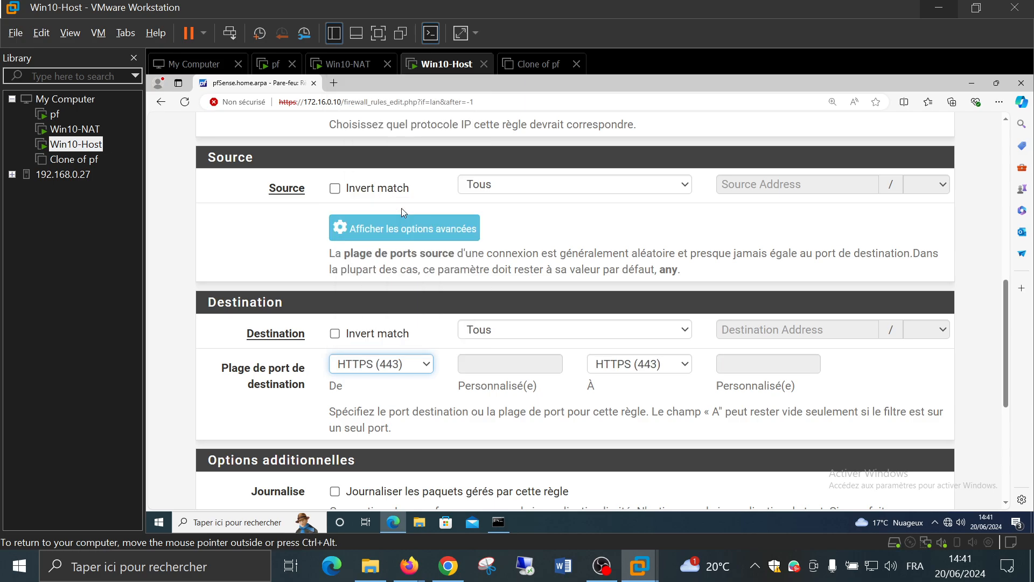
Save the HTTPS (443) rule and apply the firewall changes
scroll(508, 410, down, 2)
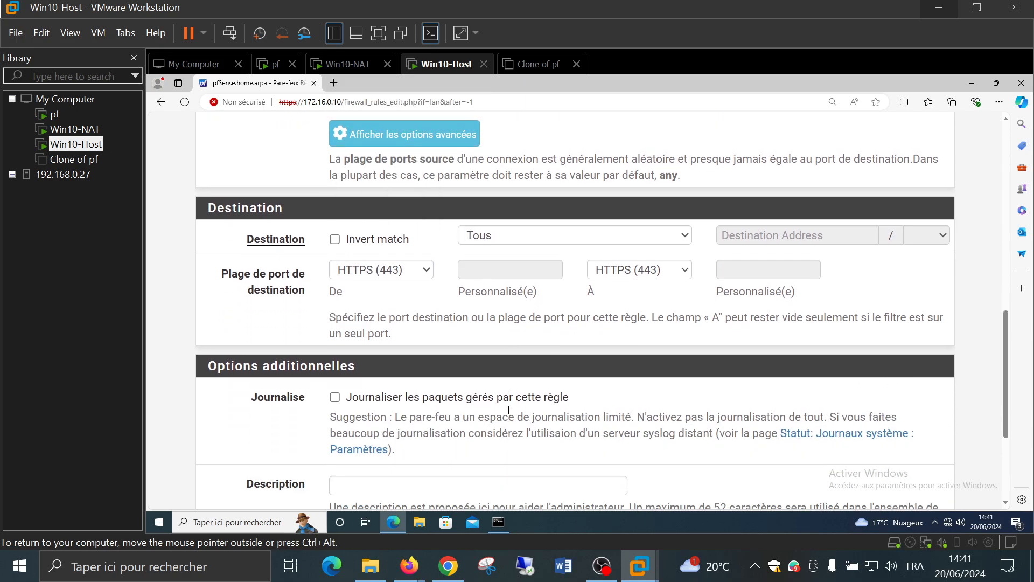
scroll(508, 409, down, 3)
click(372, 425)
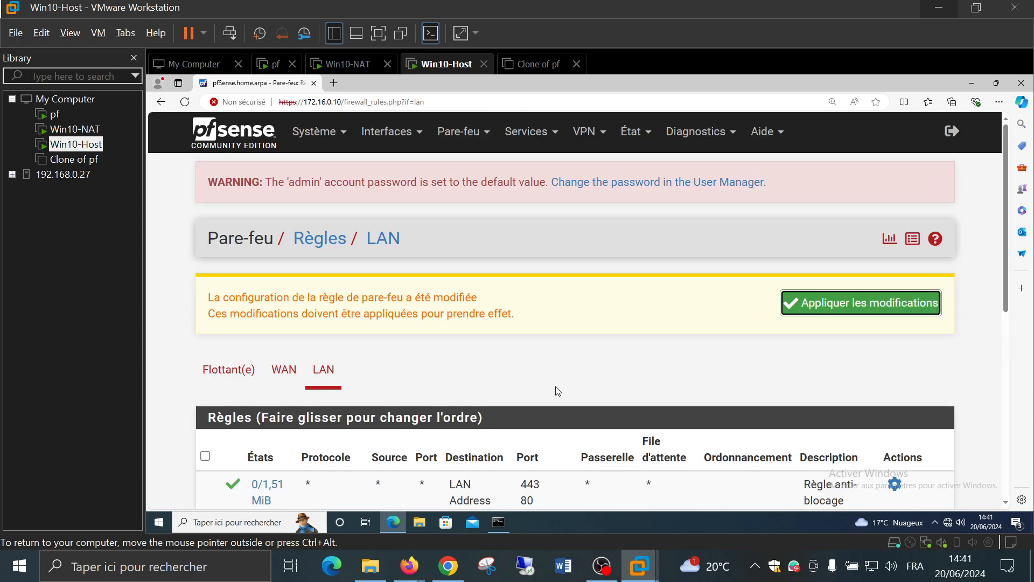
click(790, 312)
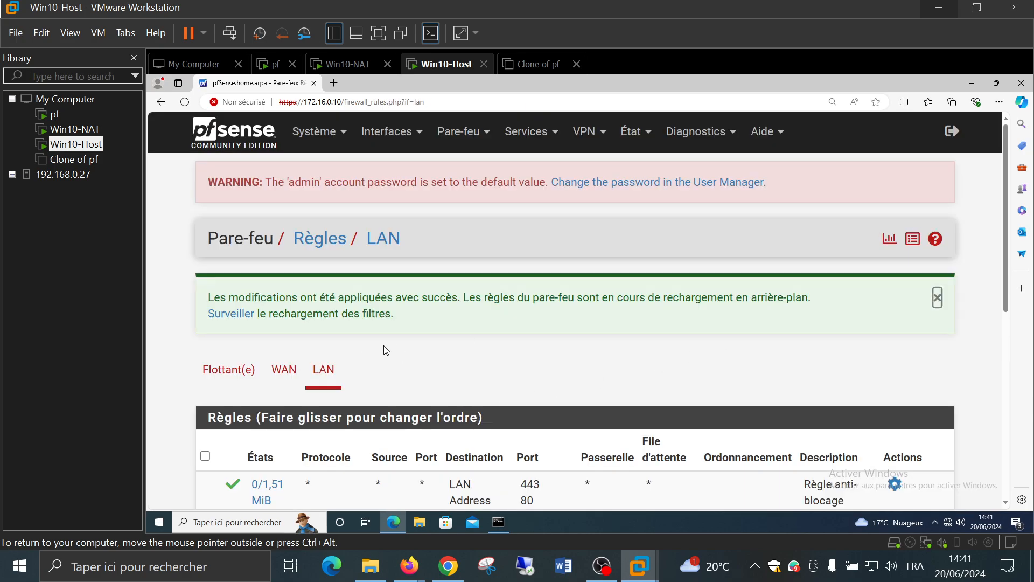
scroll(388, 347, down, 6)
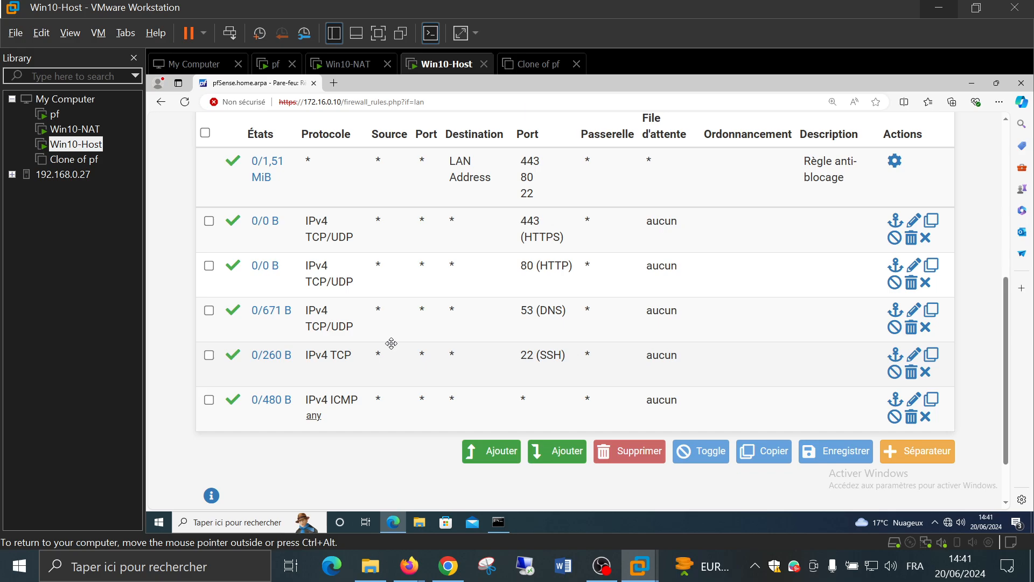
Start a new top LAN rule with action Rejette and protocol TCP
click(475, 447)
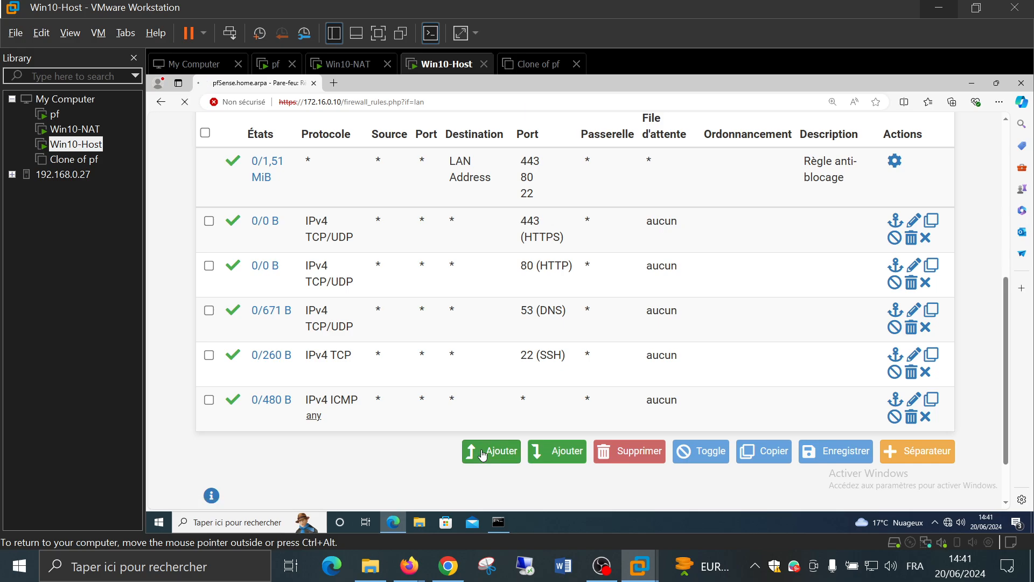
click(420, 323)
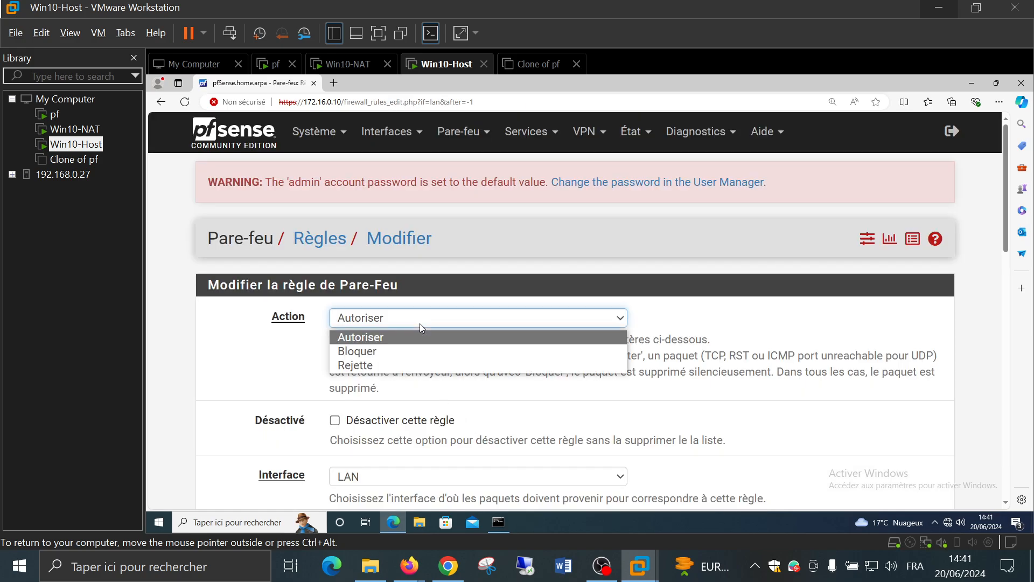
click(411, 364)
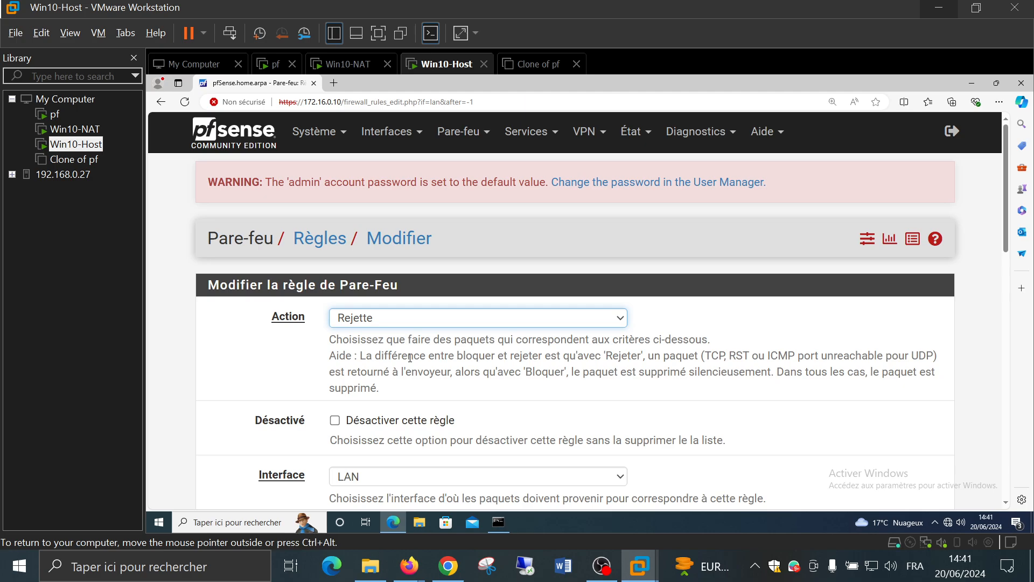
scroll(290, 364, down, 5)
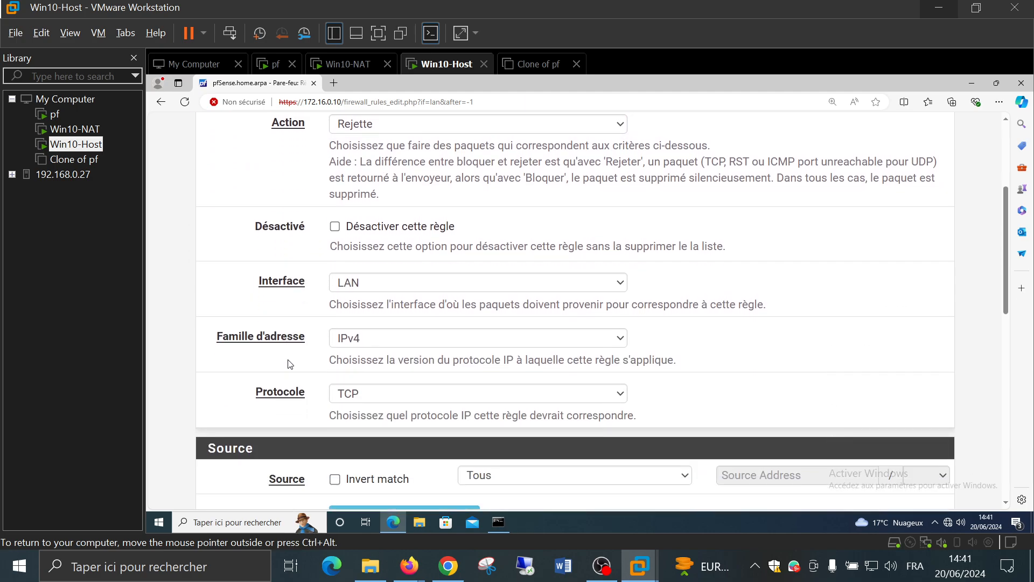
click(399, 322)
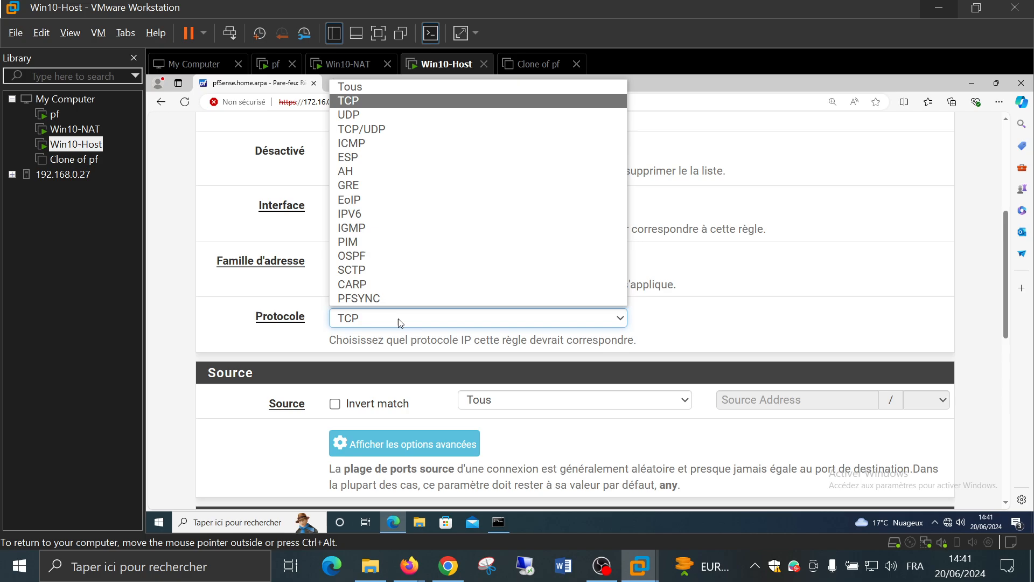
click(805, 273)
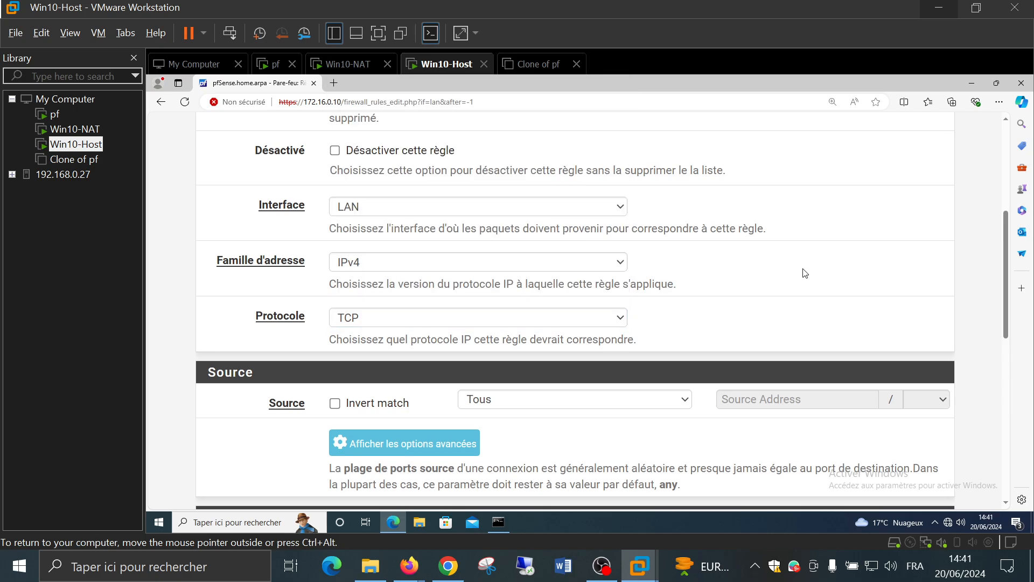
scroll(804, 272, down, 5)
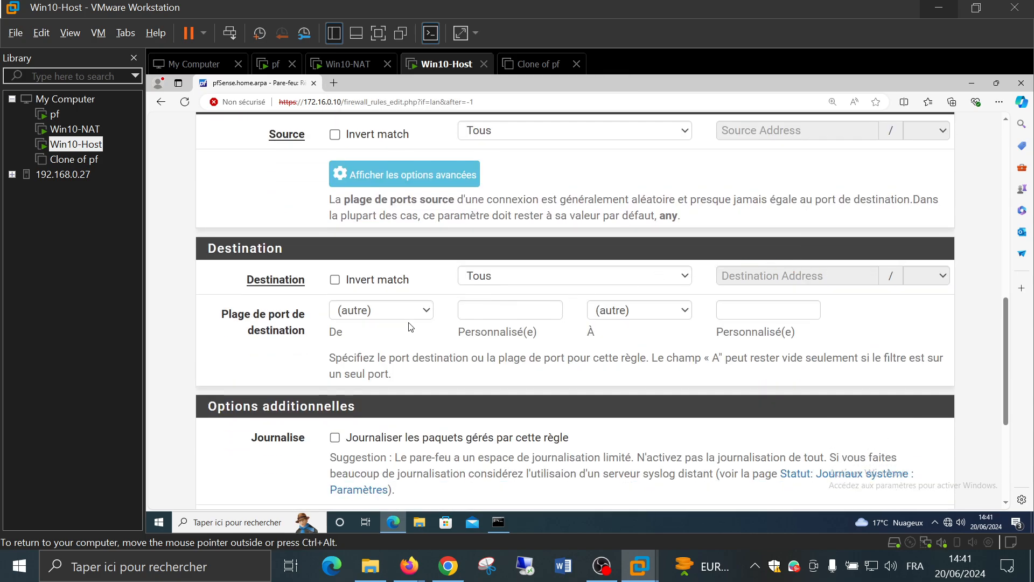
Set the rule's destination port to FTP (21) and save it
click(384, 322)
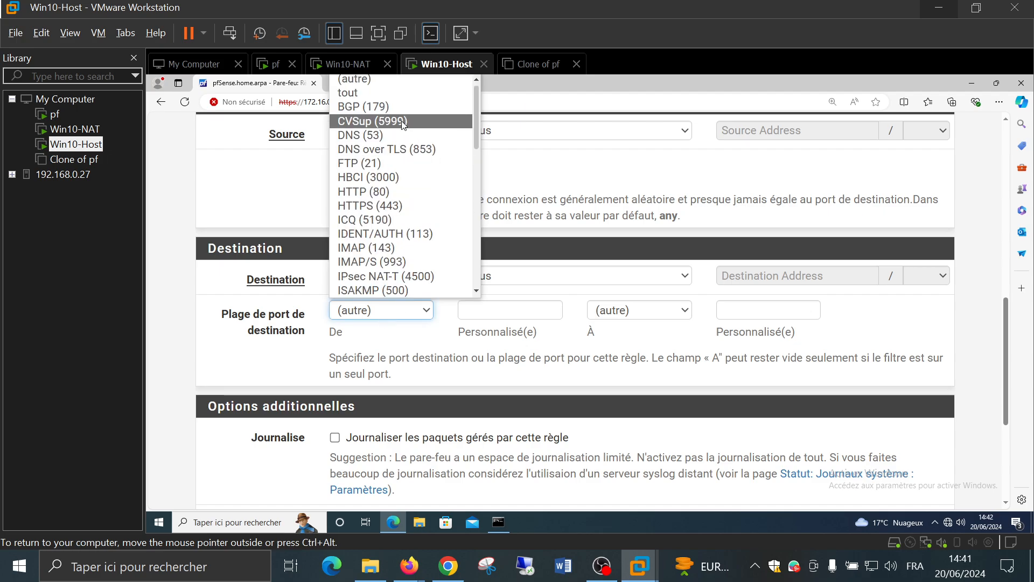
click(360, 163)
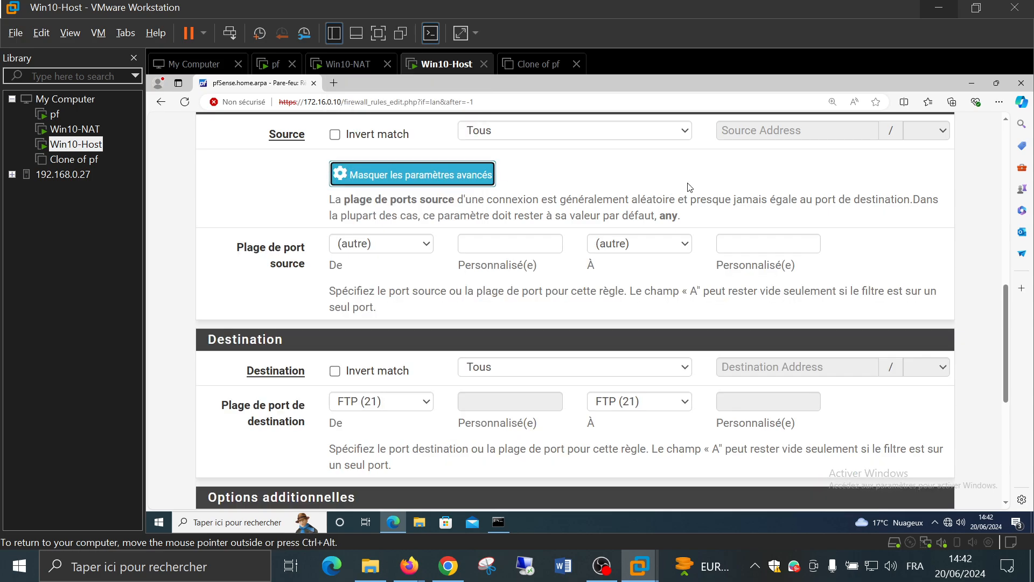
scroll(688, 187, down, 2)
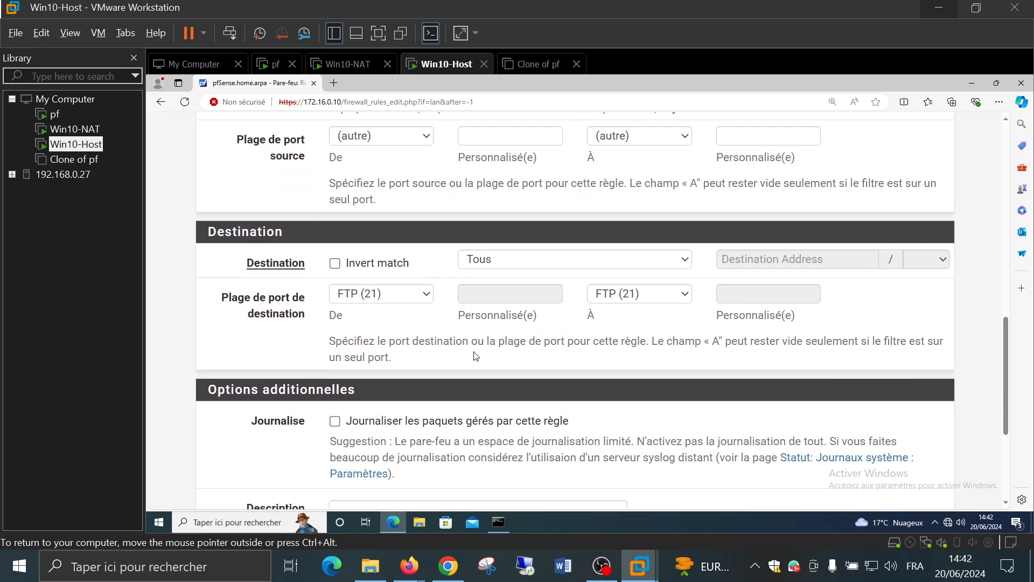
scroll(546, 243, up, 1)
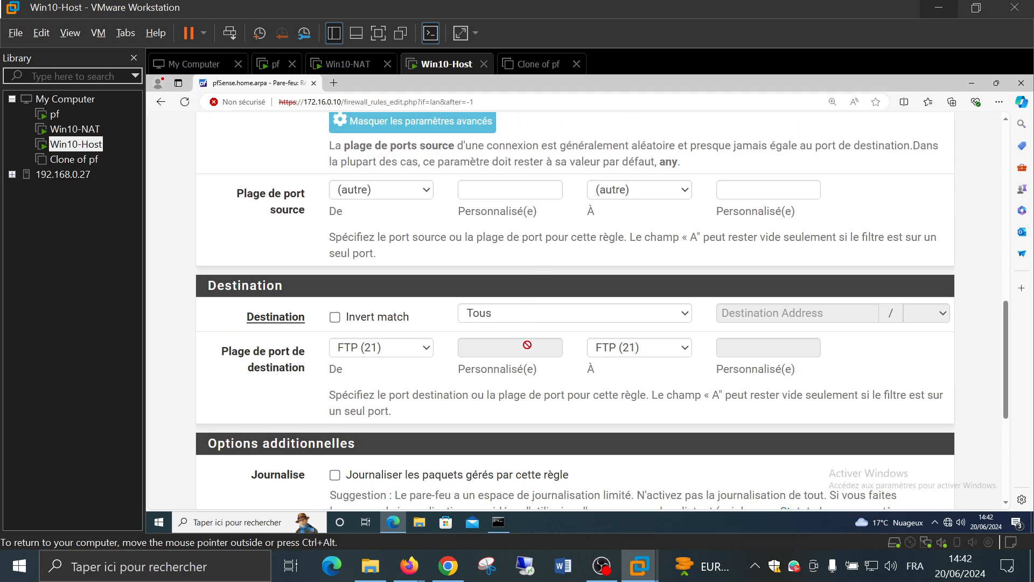
scroll(527, 326, down, 5)
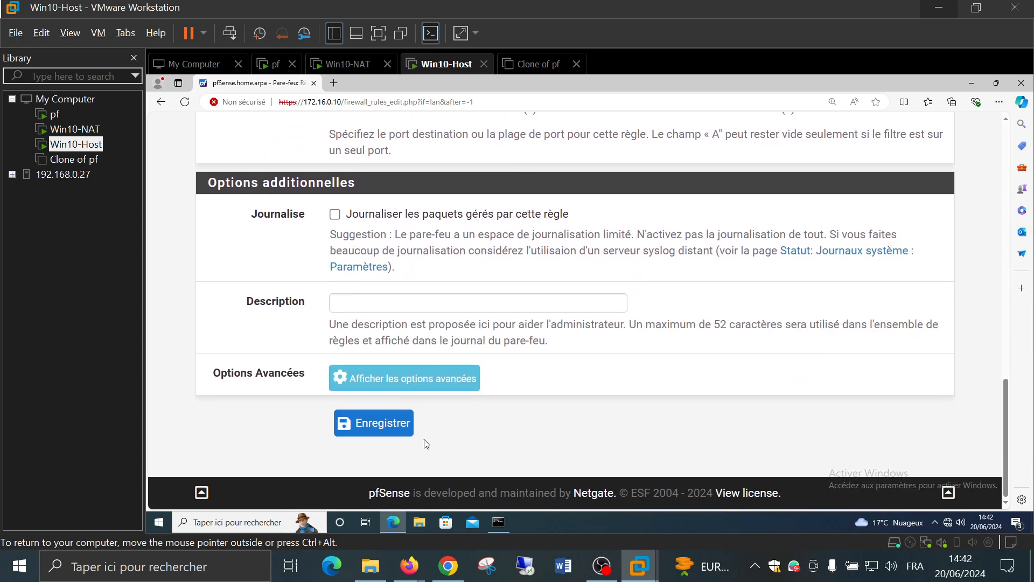
click(377, 423)
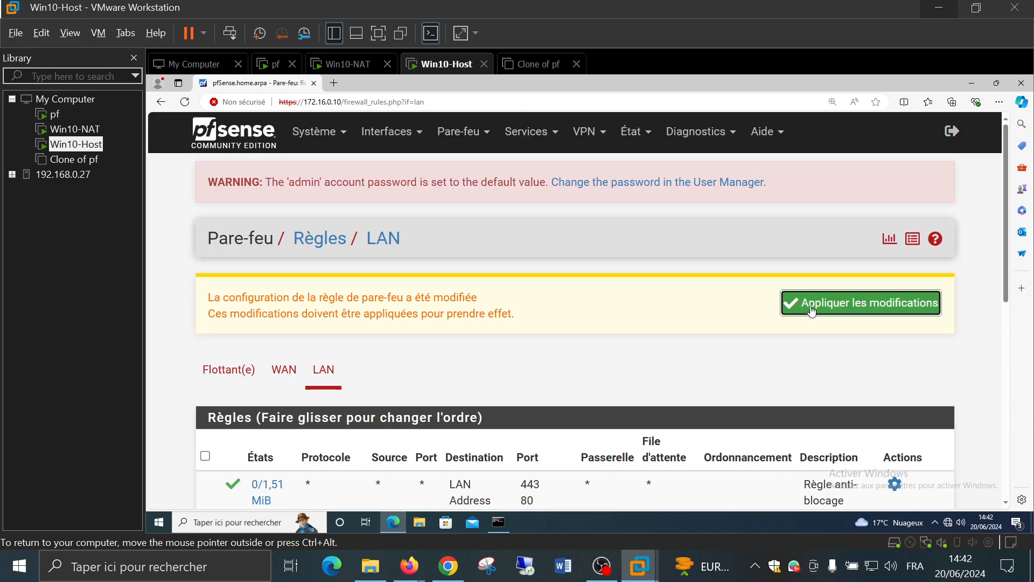
Apply the pending LAN rule changes, then move from the pf console to Win10-NAT
click(828, 301)
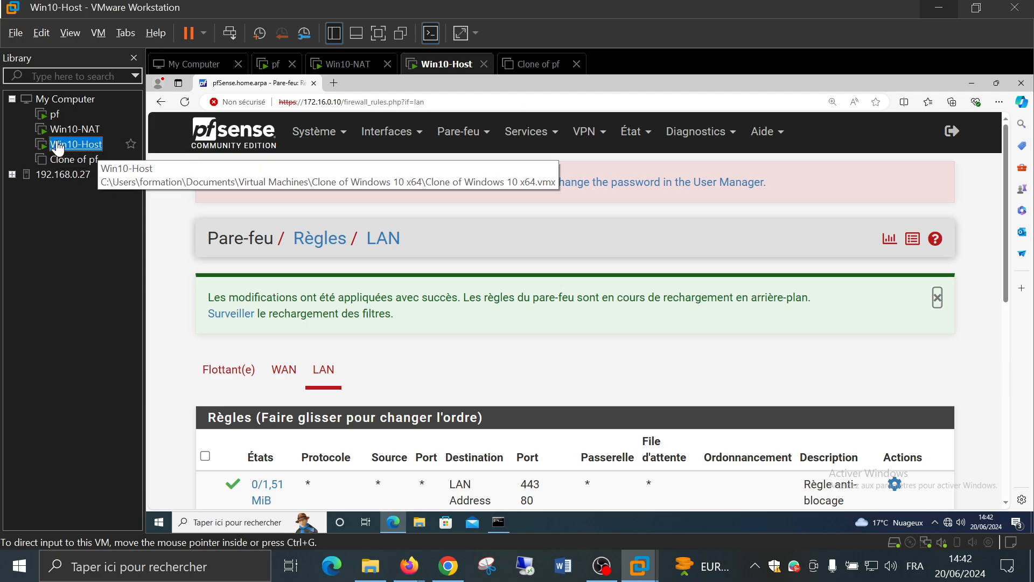
click(51, 120)
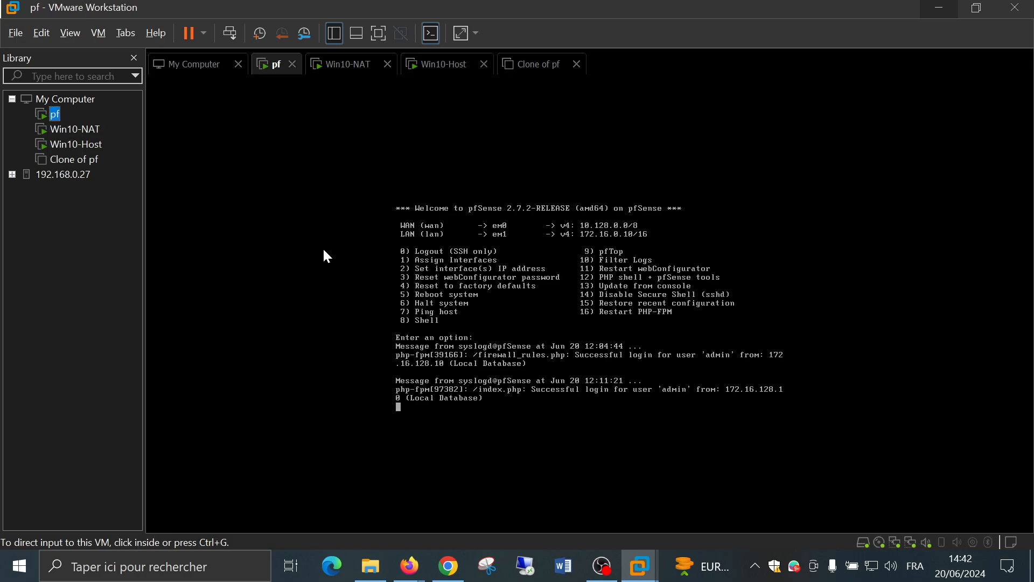
click(494, 267)
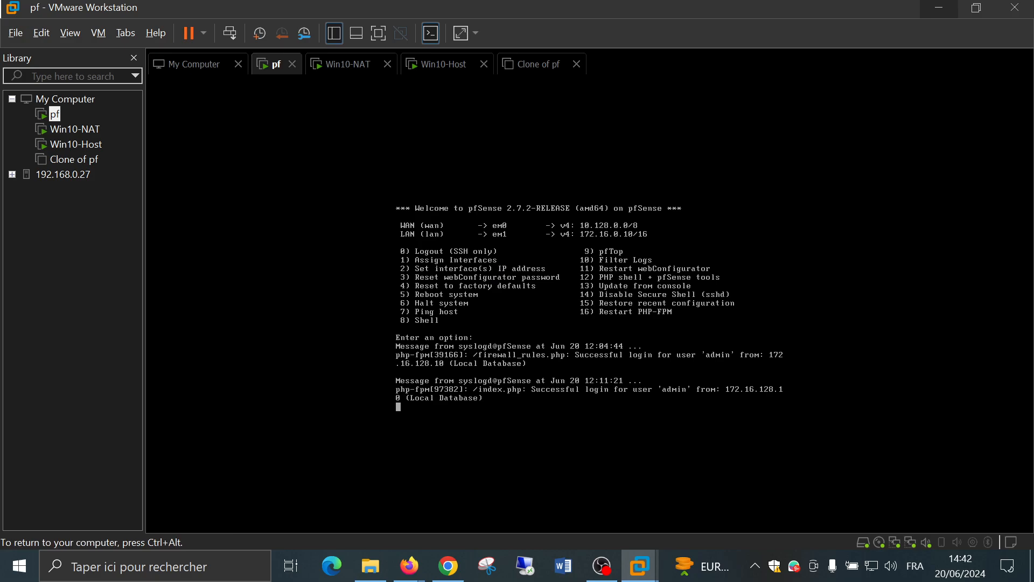
key(ctrl+alt)
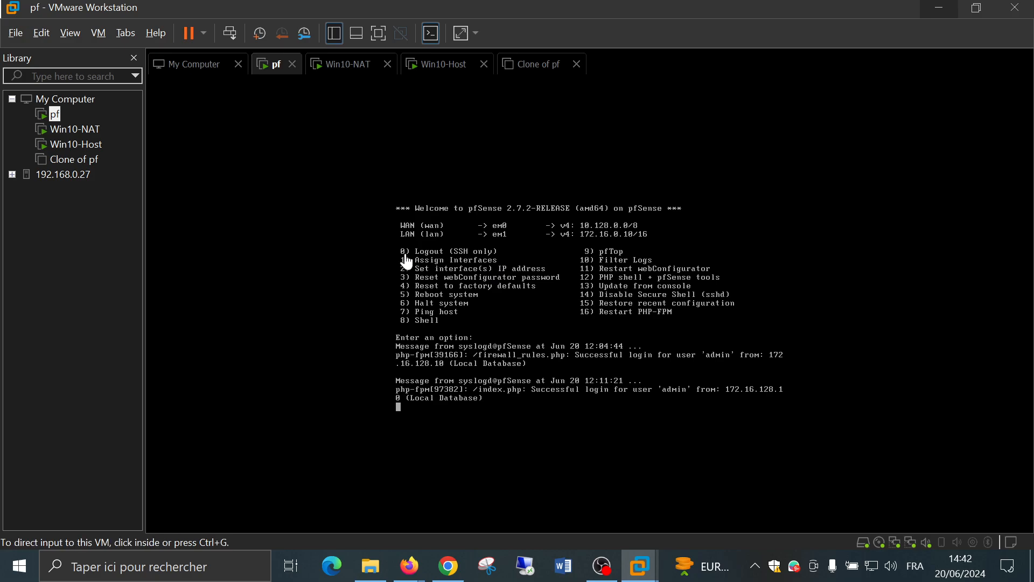
click(48, 129)
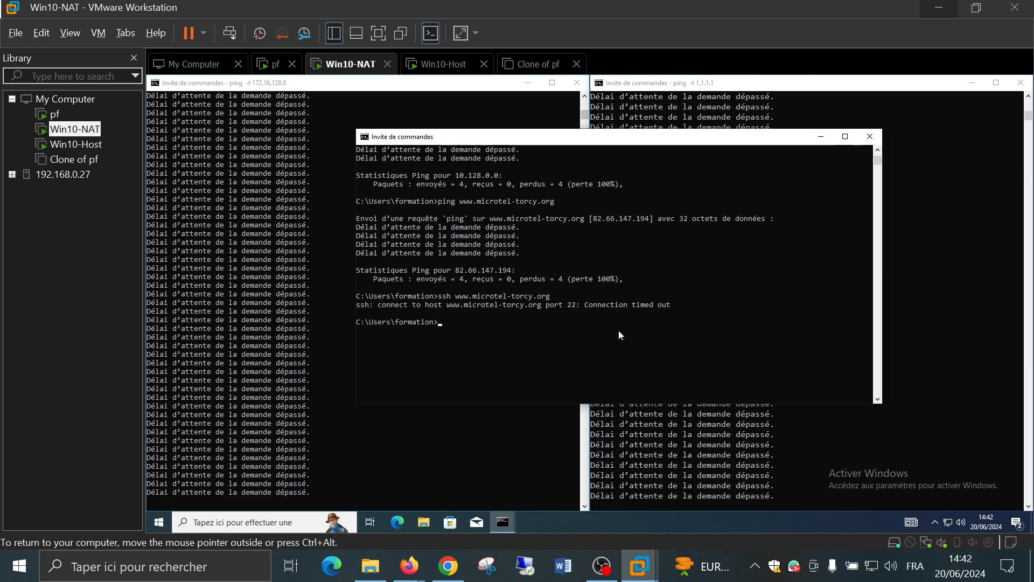
Stop and restart the continuous ping to 1.1.1.1 in the right console
click(664, 467)
key(ctrl+c)
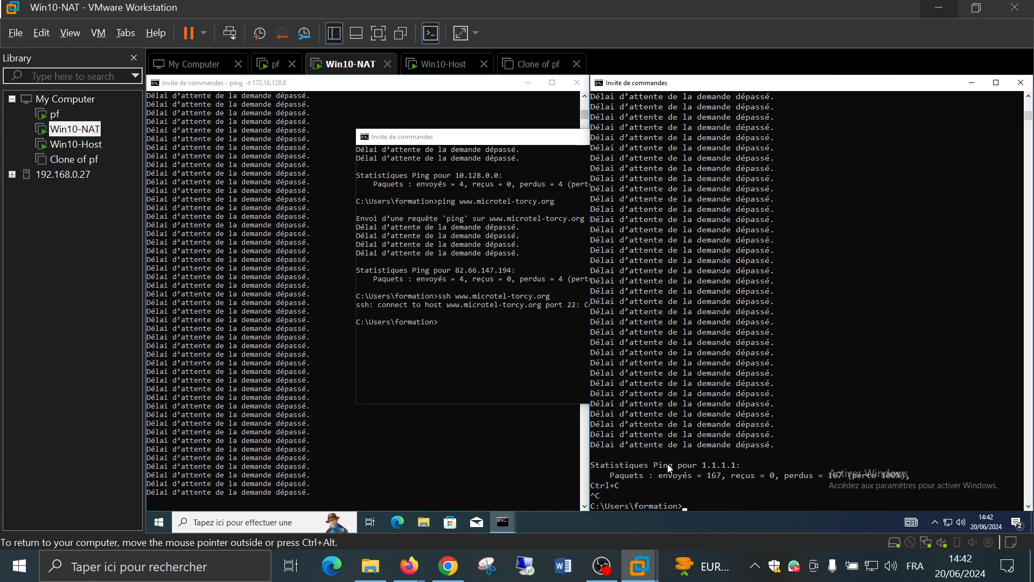
key(Up)
key(Return)
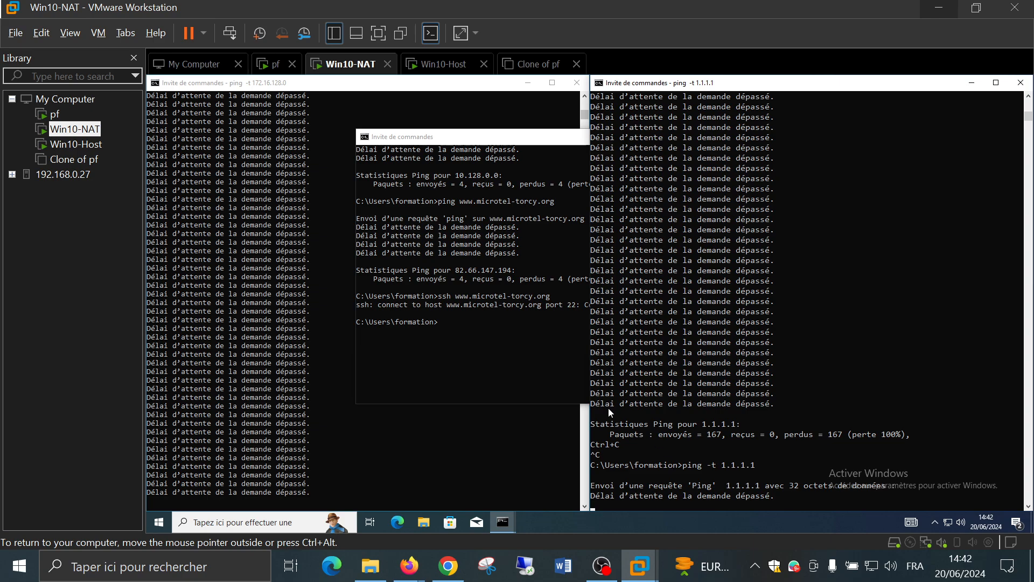
click(502, 308)
key(Up)
key(Return)
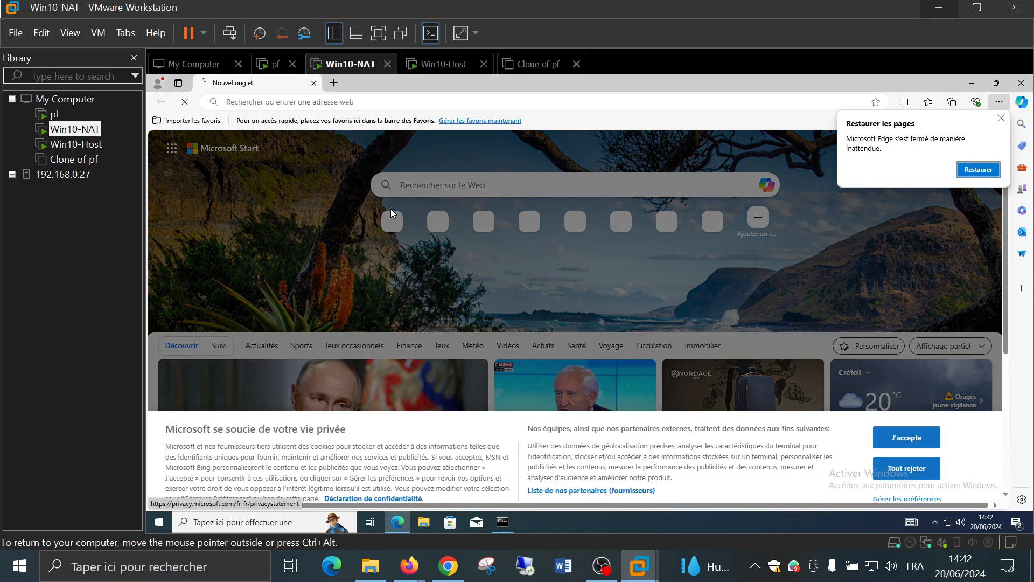
click(334, 82)
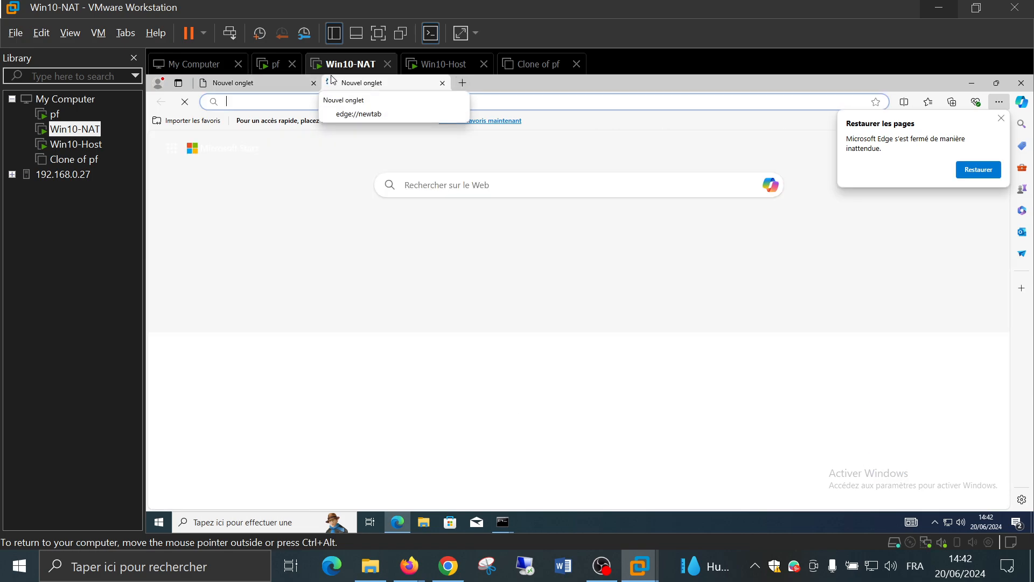
text(http://)
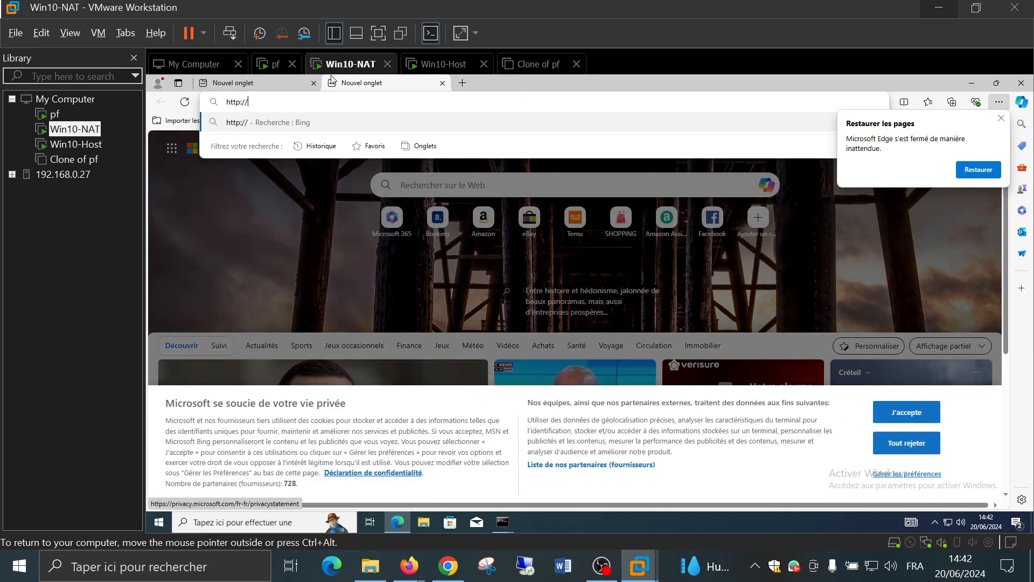
text(83.)
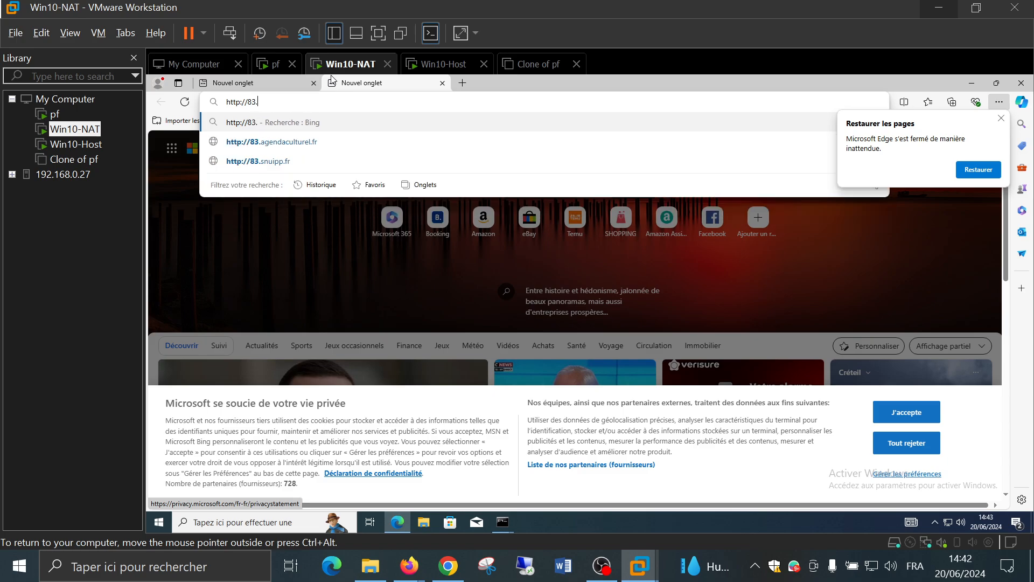
text(159.2)
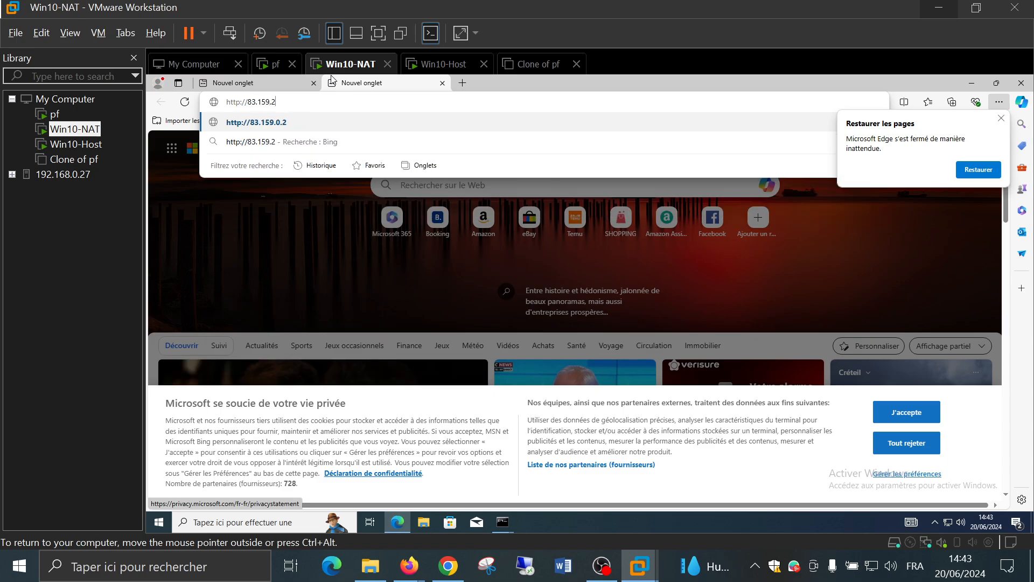
text(31.82/mo)
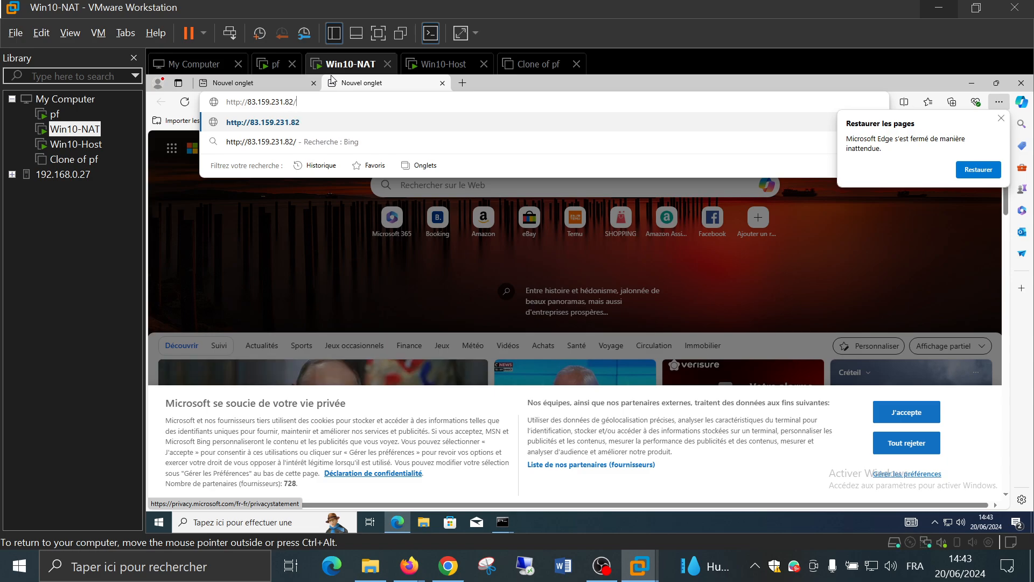
text(odle)
key(Return)
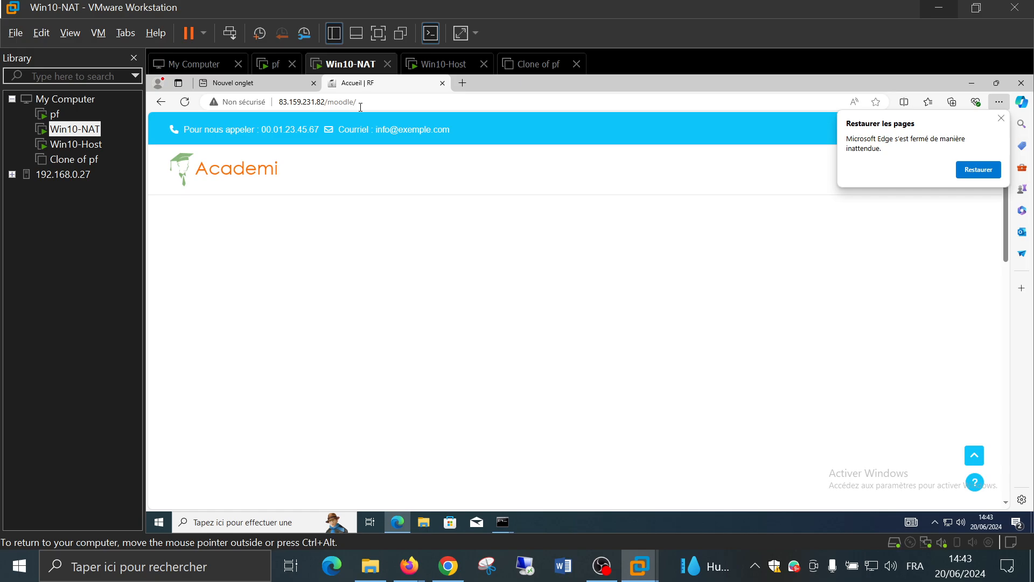
Close Edge to reveal Win10-NAT's command prompts, then release the VM
click(1021, 84)
click(552, 278)
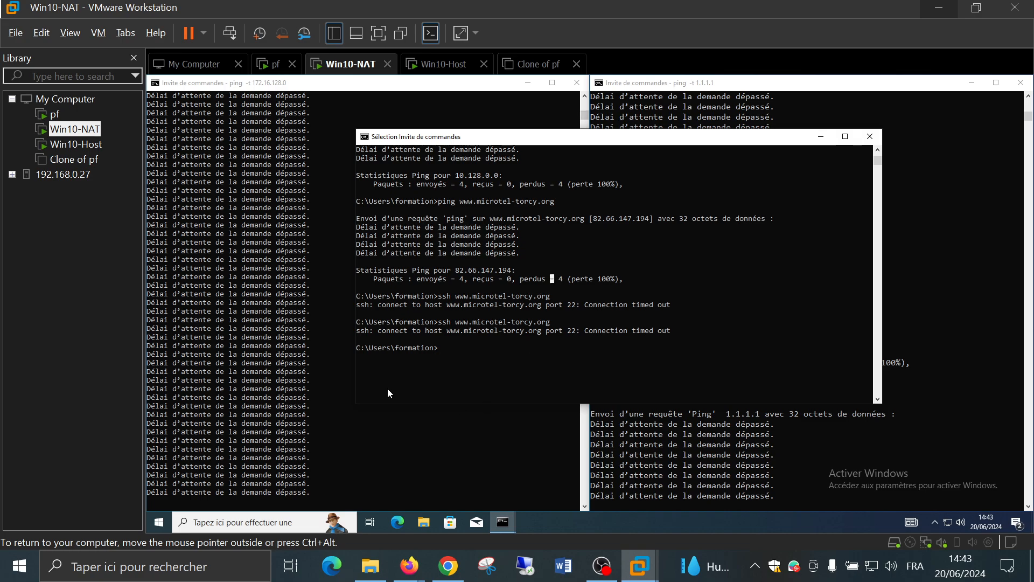
click(56, 223)
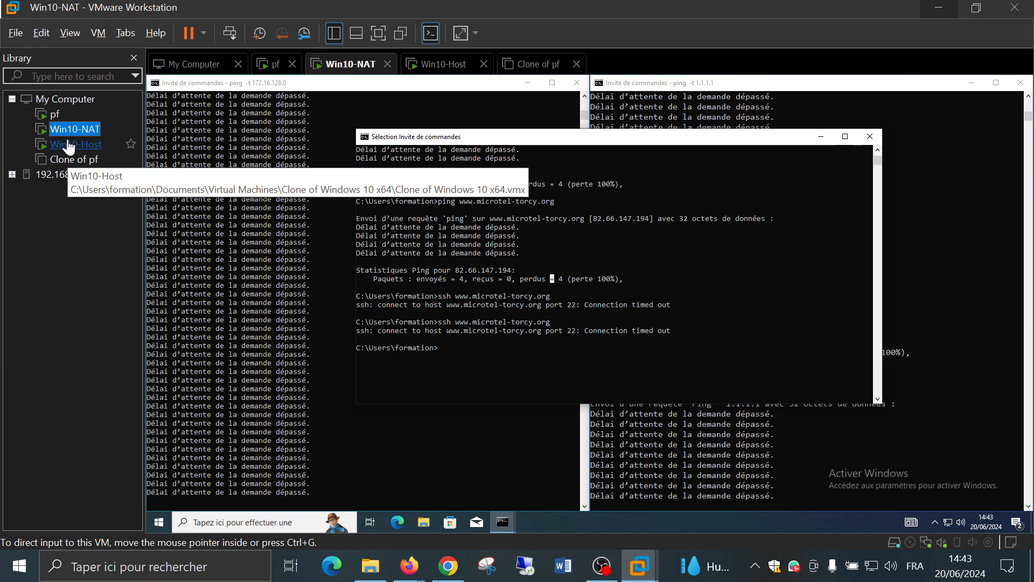
On Win10-Host, show pfSense's WAN firewall rules
click(69, 145)
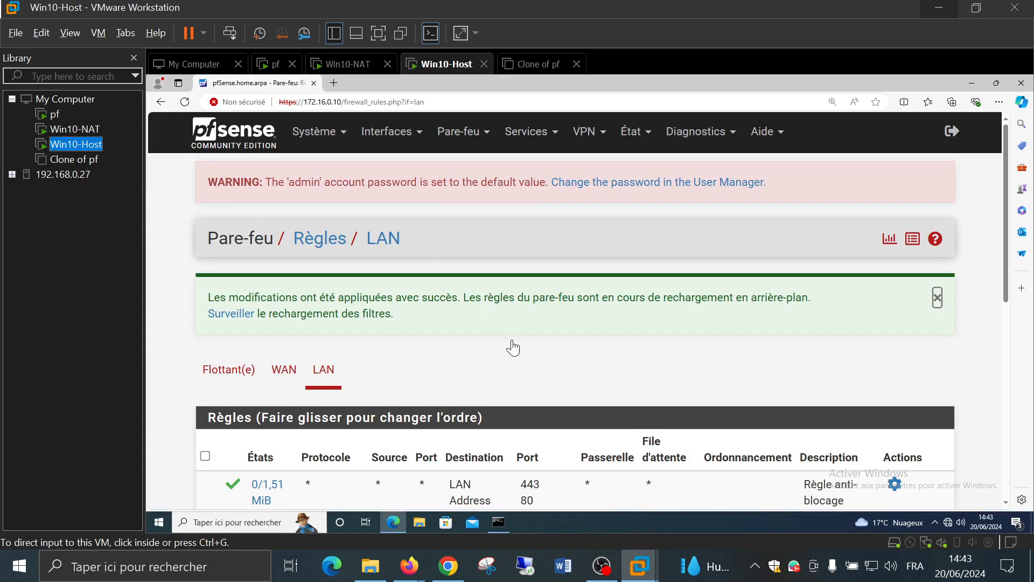
scroll(509, 344, down, 6)
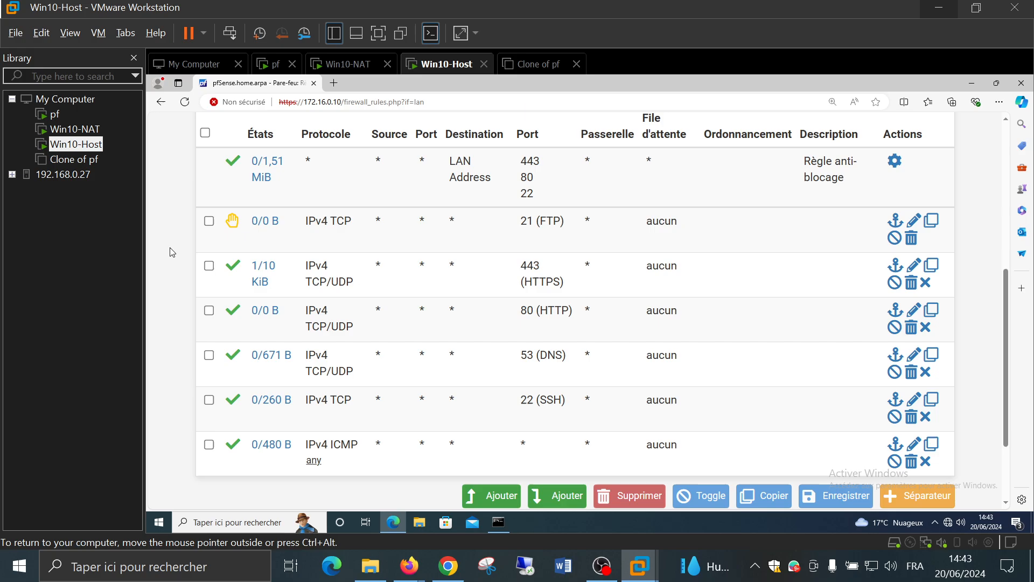
scroll(170, 247, up, 3)
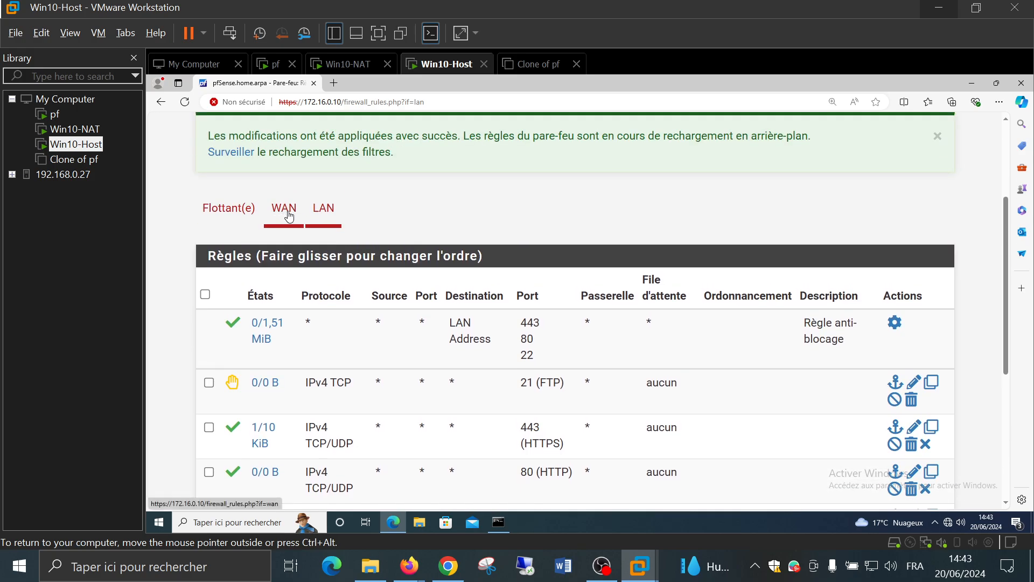
click(289, 215)
Disable the WAN SSH reject rule to 172.16.0.0/16 and apply the change
scroll(286, 239, down, 4)
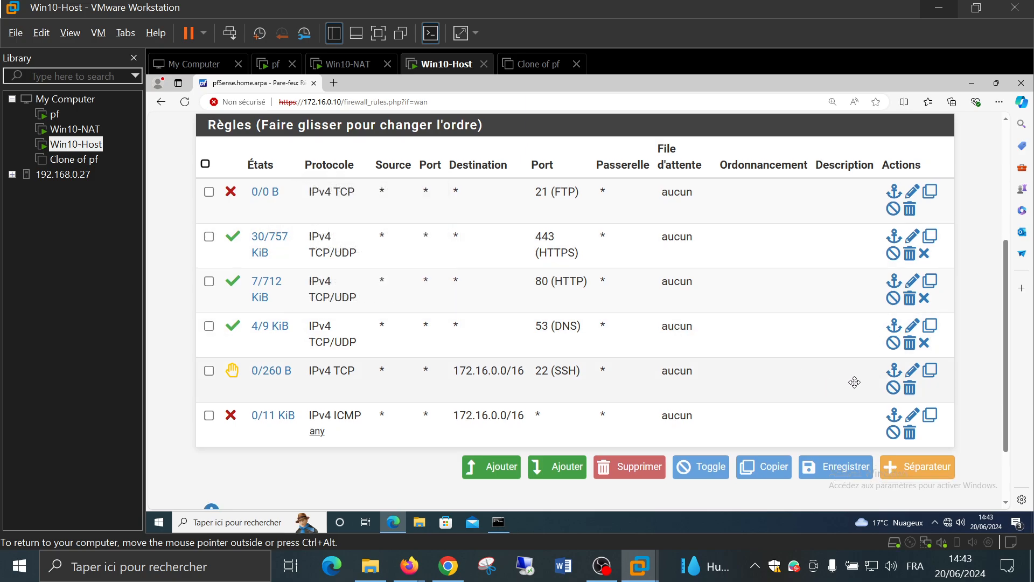
click(915, 388)
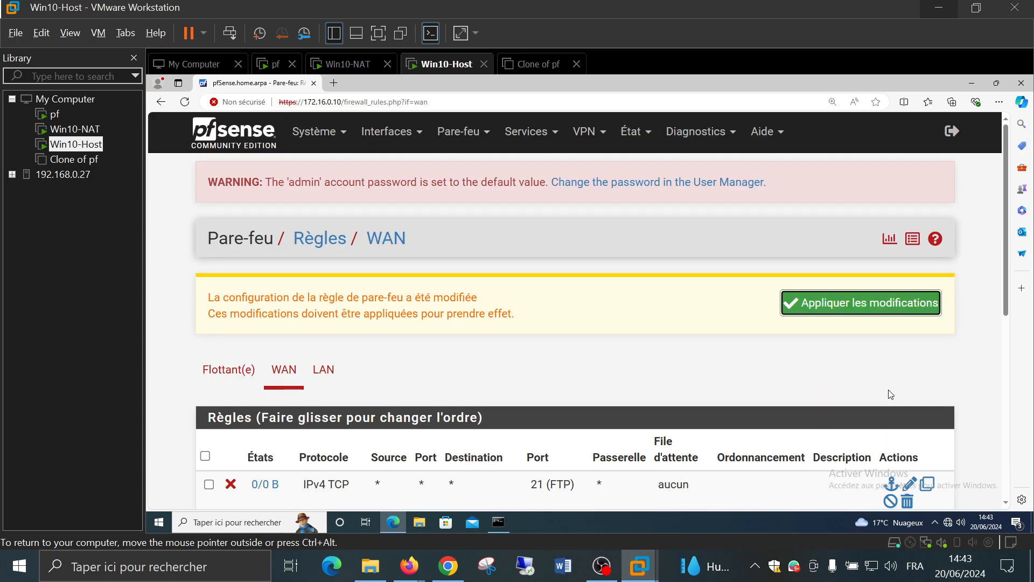
click(871, 302)
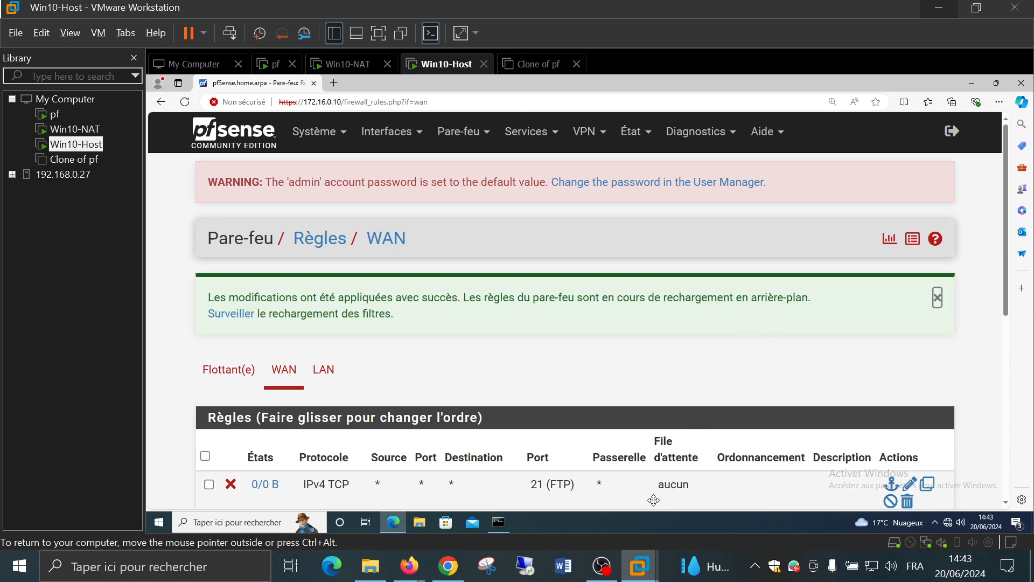
Go back to the Win10-NAT virtual machine
click(602, 565)
click(1018, 395)
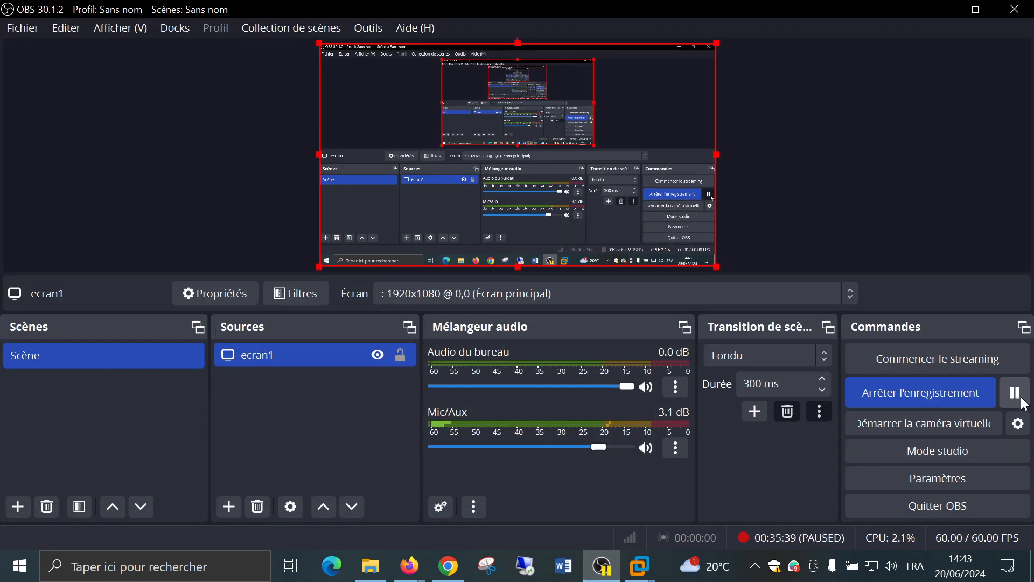
click(1017, 394)
click(938, 7)
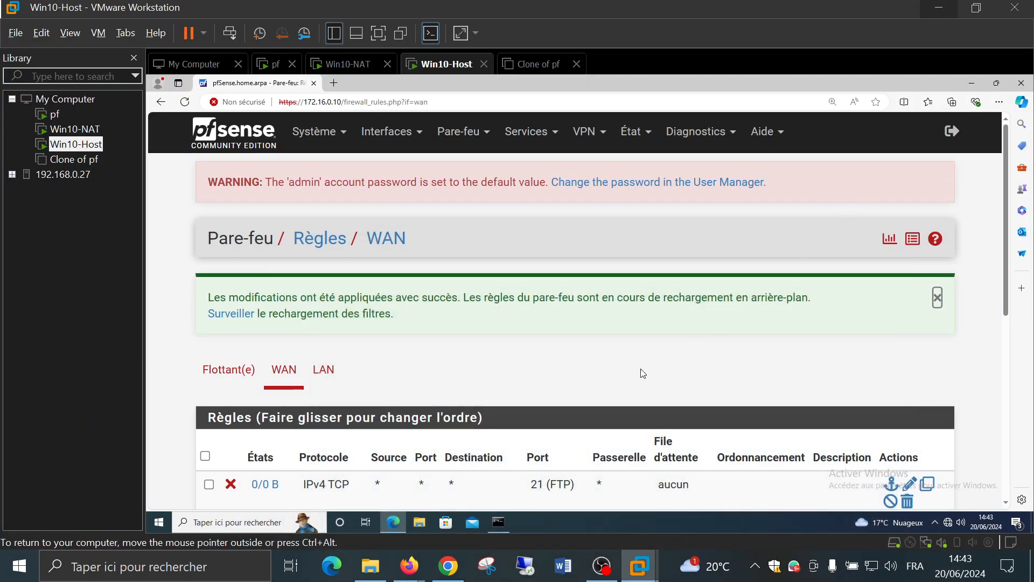
scroll(634, 355, down, 1)
scroll(634, 355, down, 3)
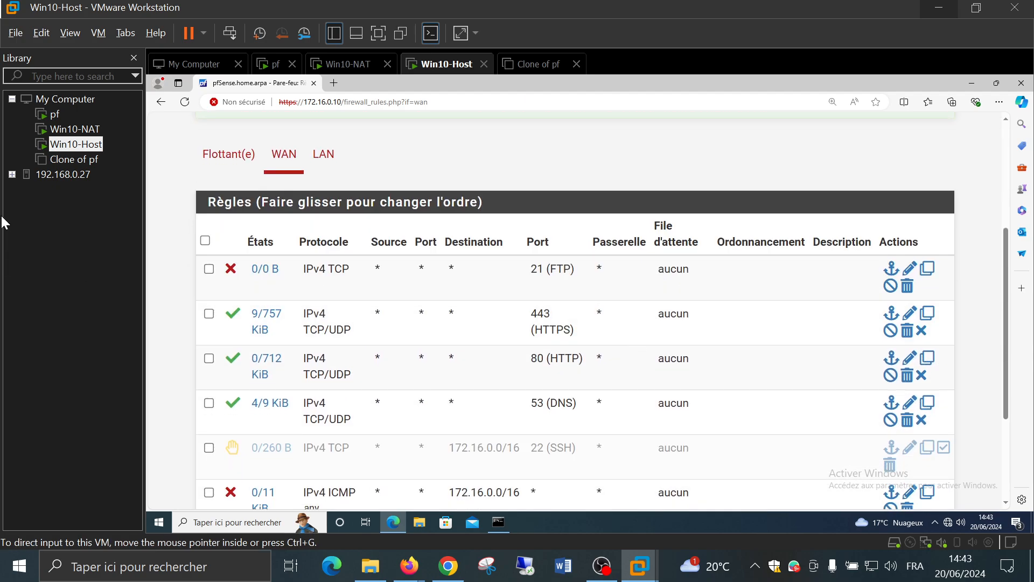
click(68, 129)
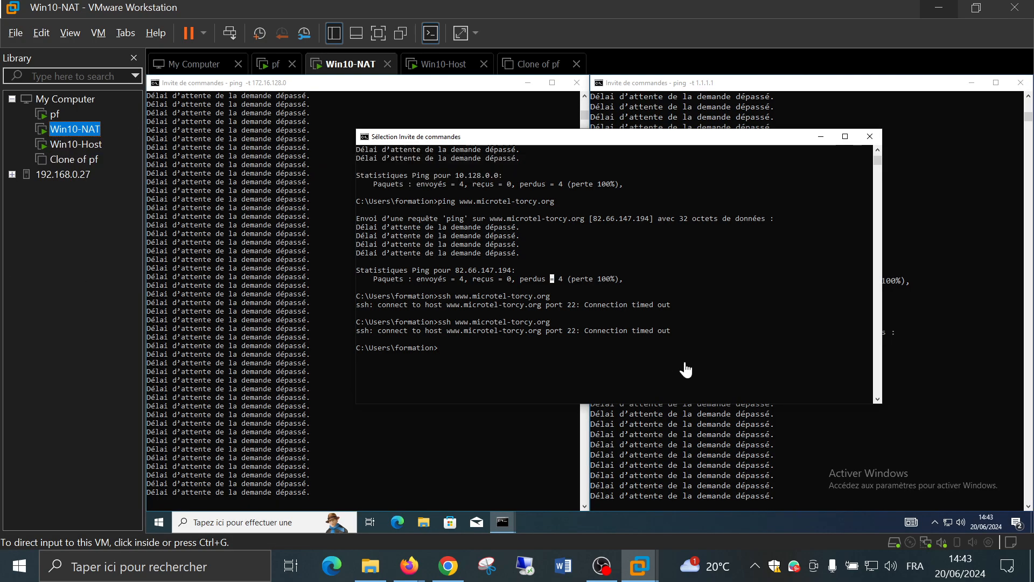
Restart the continuous ping to 1.1.1.1 in the right command prompt
click(726, 444)
key(ctrl+c)
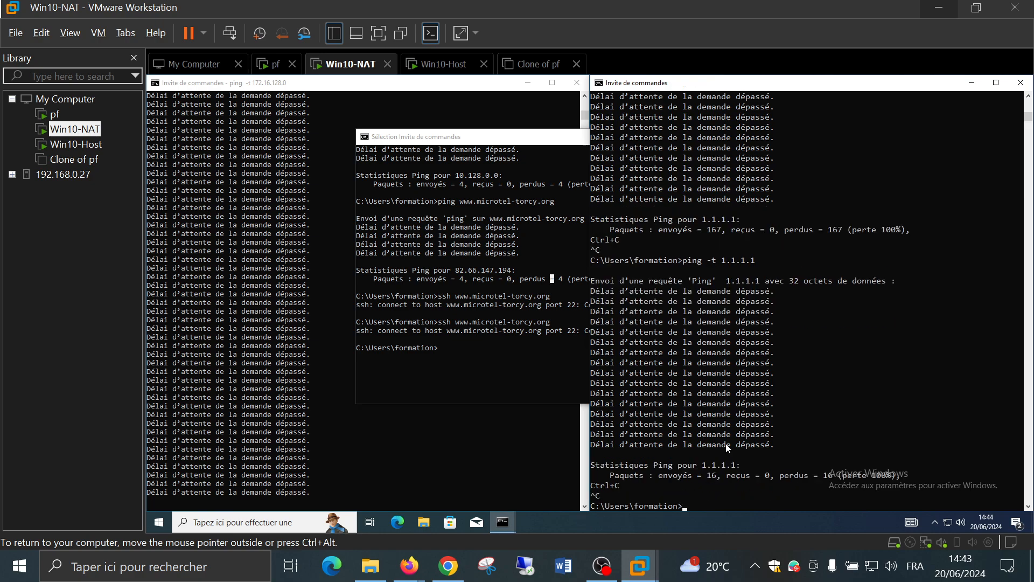
key(Up)
key(Return)
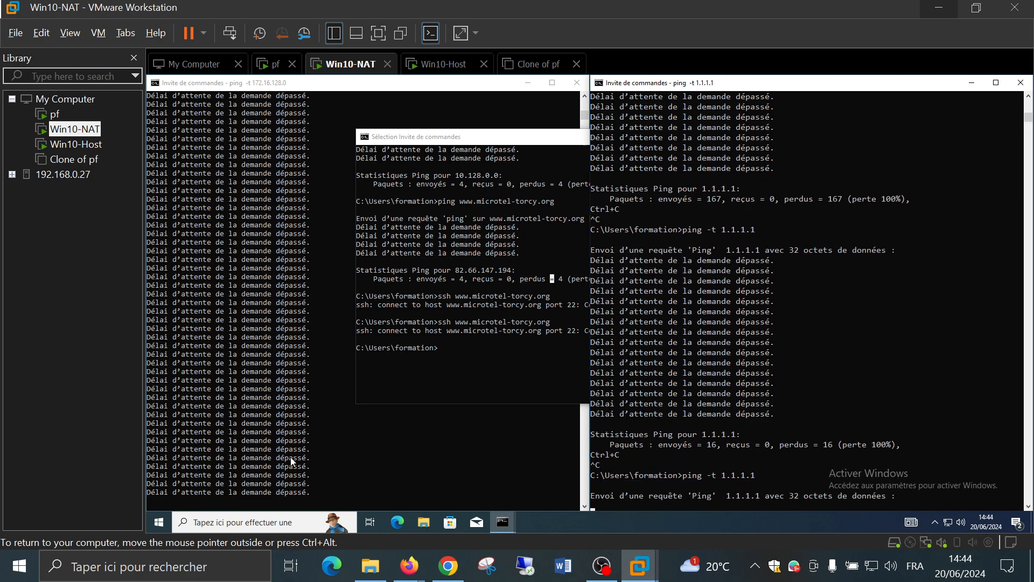
Restart and then stop the ping to 172.16.128.0, then switch to Win10-Host
click(315, 453)
key(ctrl+c)
key(Up)
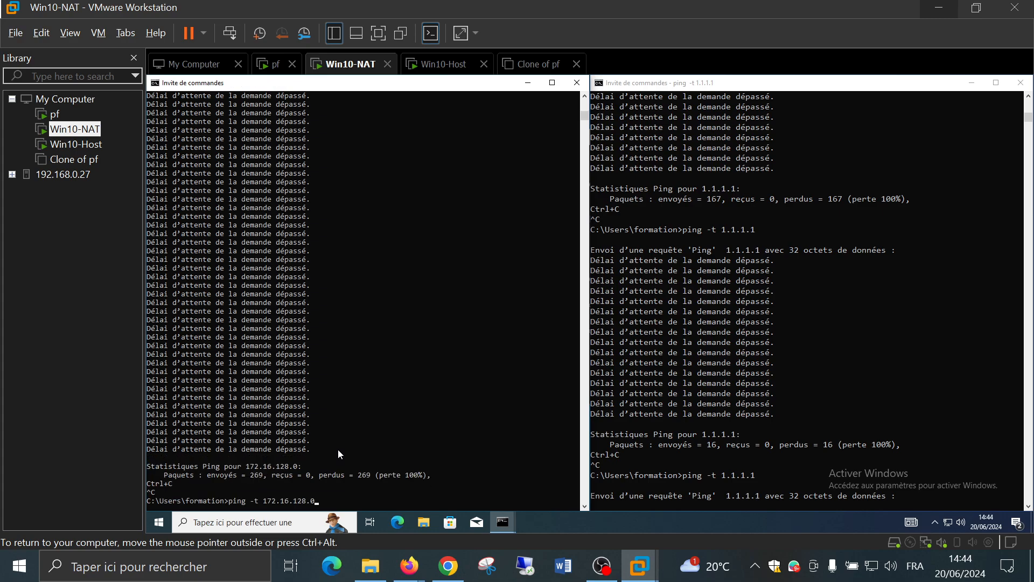
key(Return)
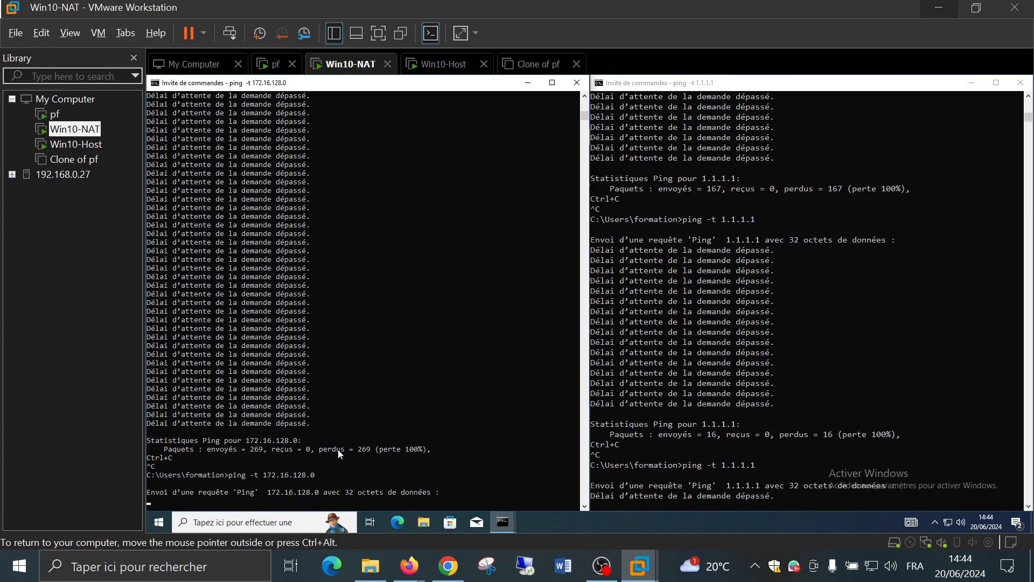
key(ctrl+c)
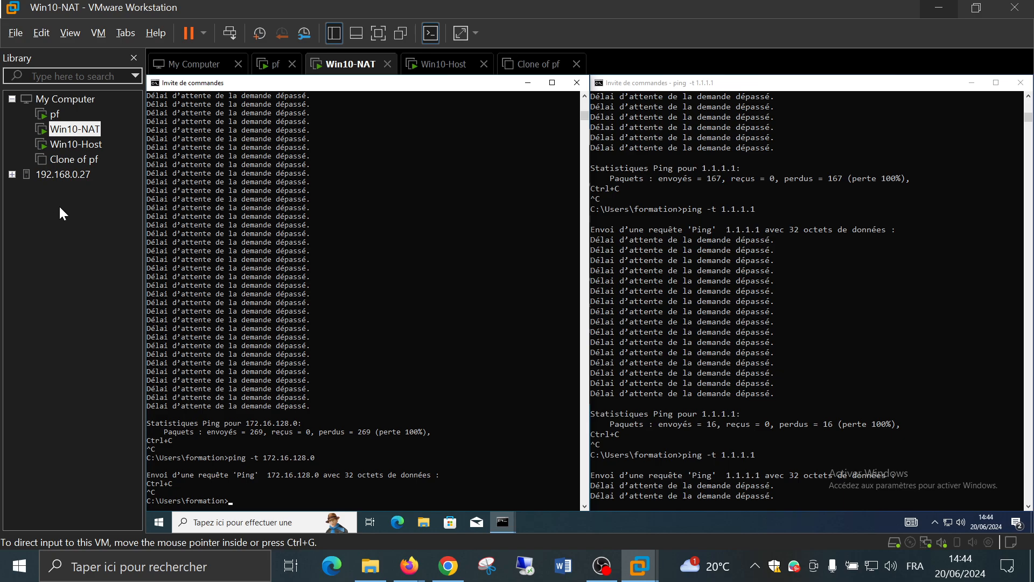
click(76, 144)
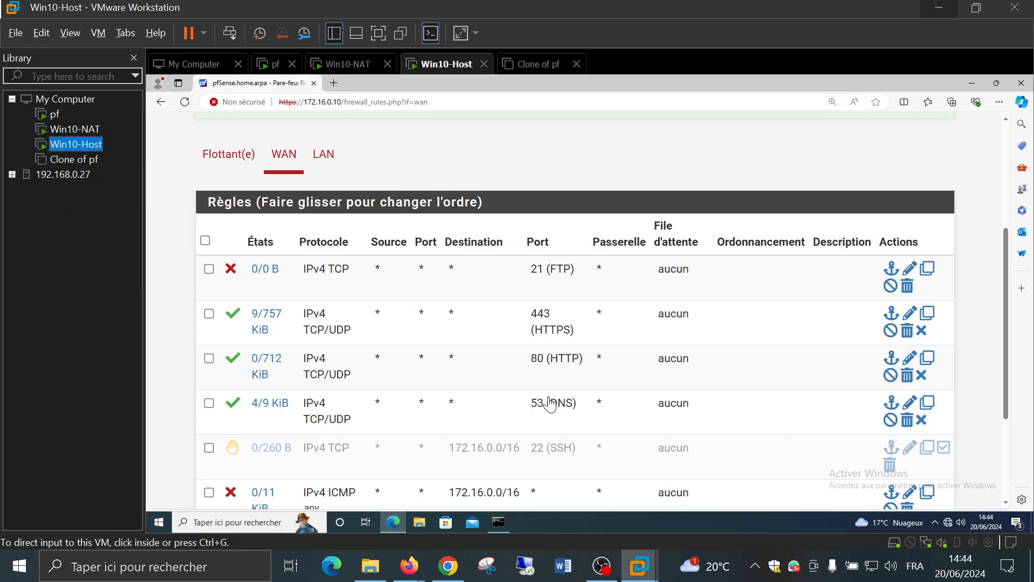
On Win10-Host, retry ssh to 10.128.0.1 and abort the hanging attempt
click(157, 326)
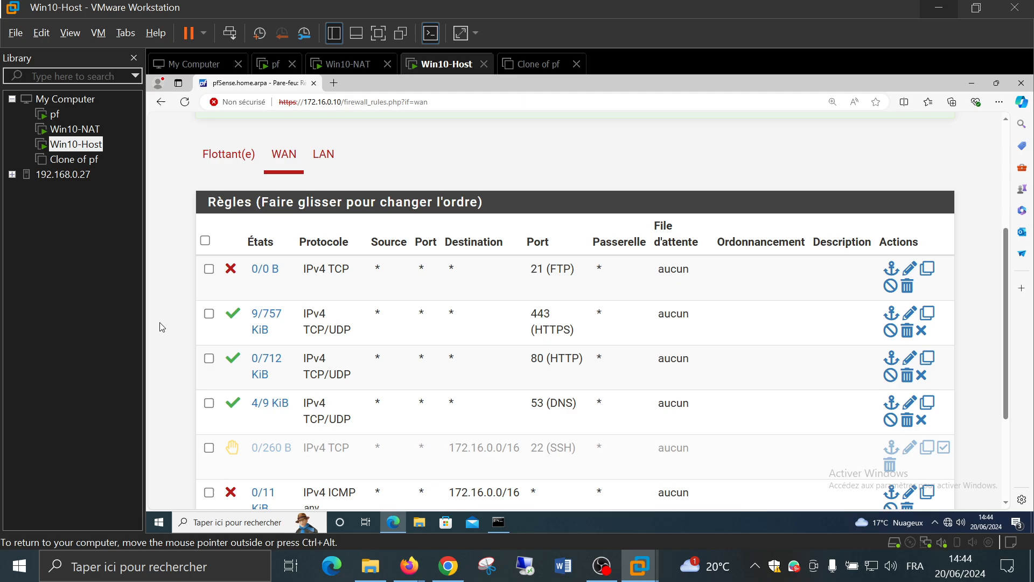
click(505, 521)
key(Up)
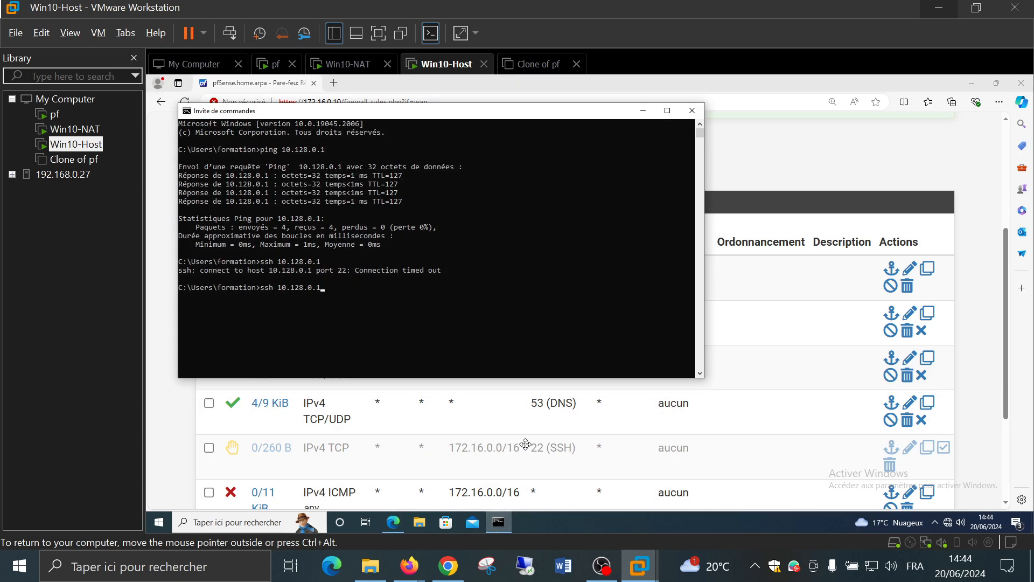
key(Return)
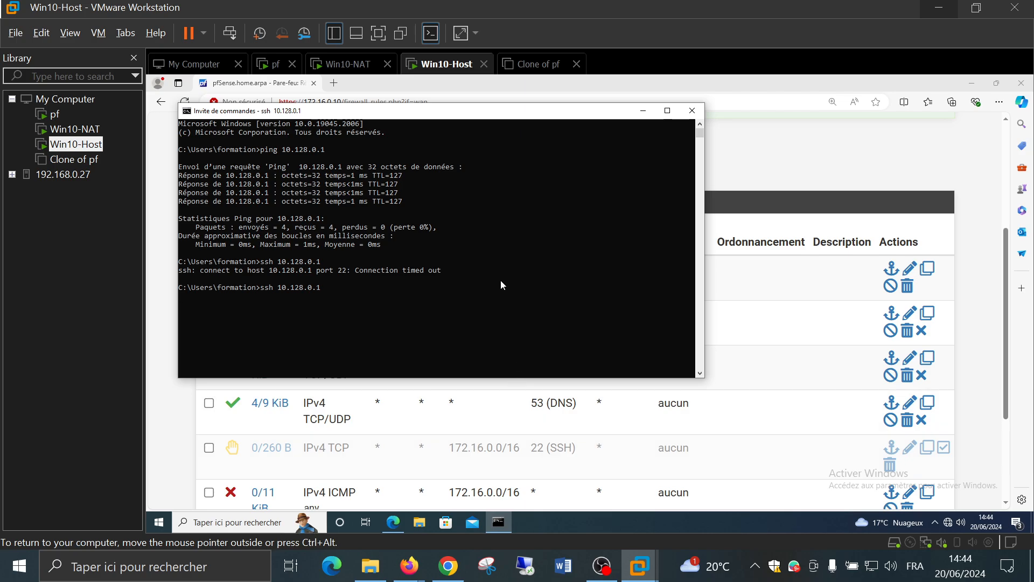
key(ctrl+c)
Ping 10.128.0.1 again, then close the command prompt to show pfSense's WAN rules
key(Up)
key(Up)
key(Return)
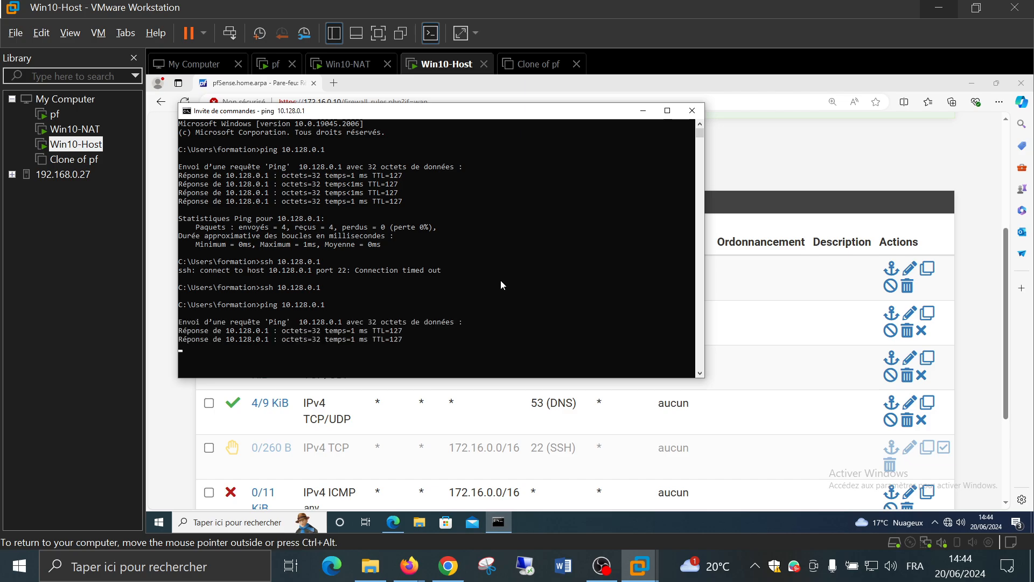
click(692, 113)
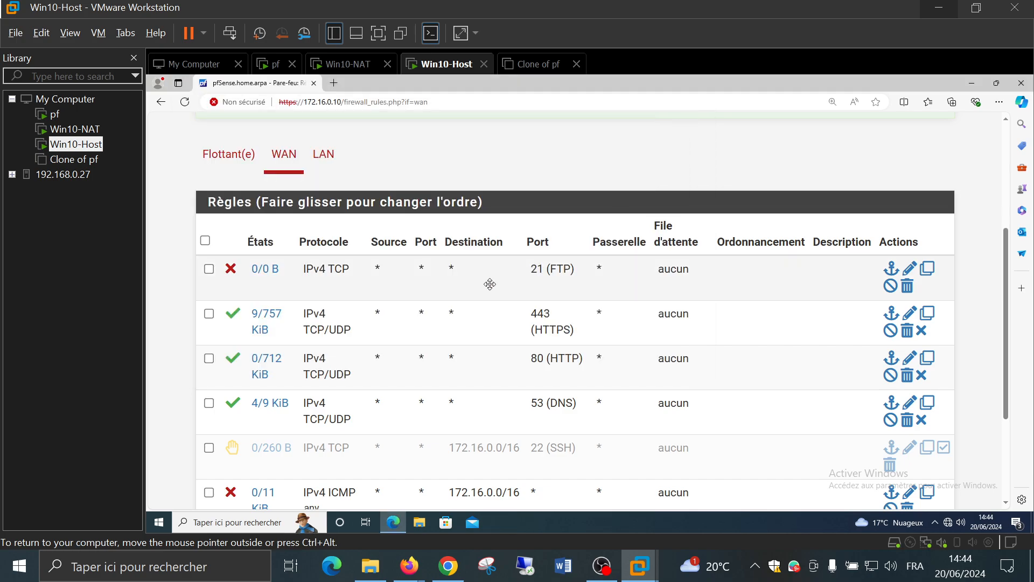
scroll(522, 332, down, 2)
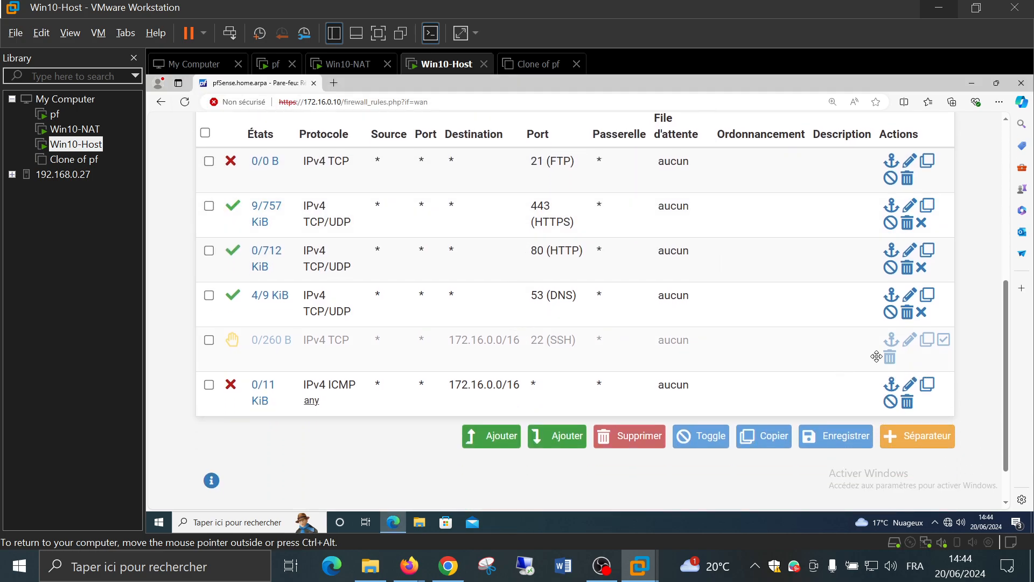
Re-enable the WAN SSH reject rule and apply it
click(943, 340)
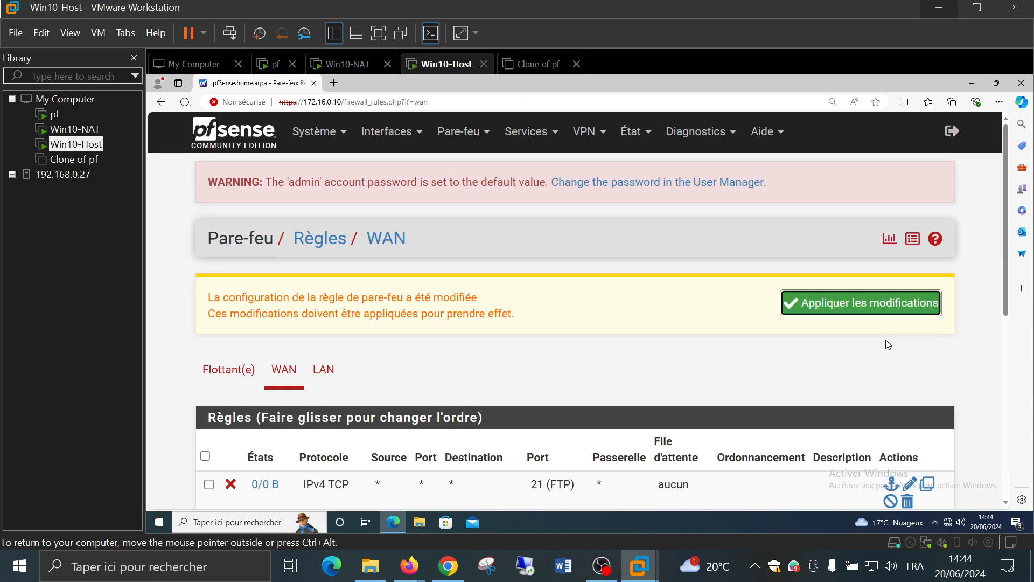
click(819, 311)
scroll(818, 308, down, 5)
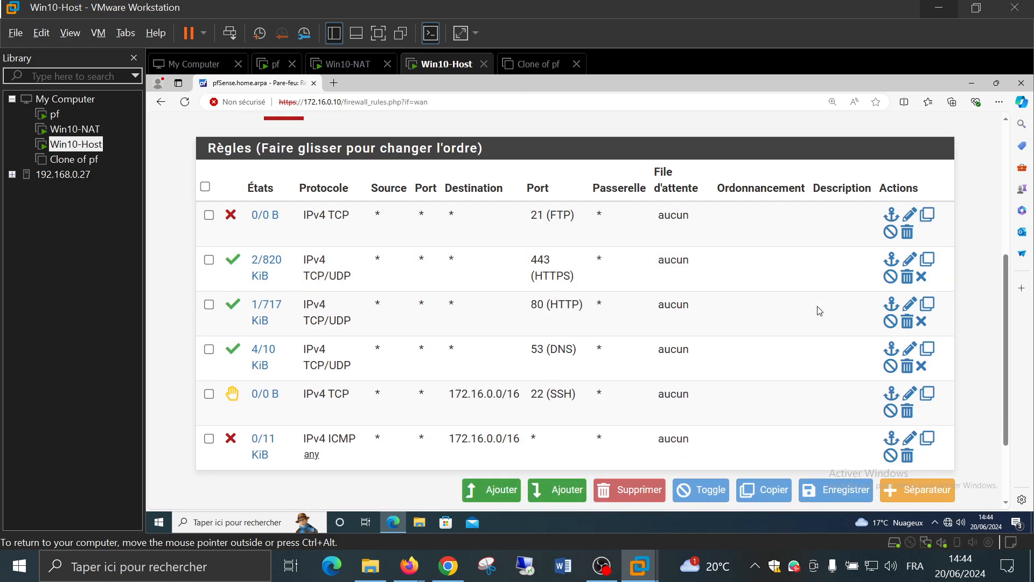
scroll(819, 311, down, 2)
Disable the WAN ICMP reject rule toward 172.16.0.0/16 and apply the change
click(890, 350)
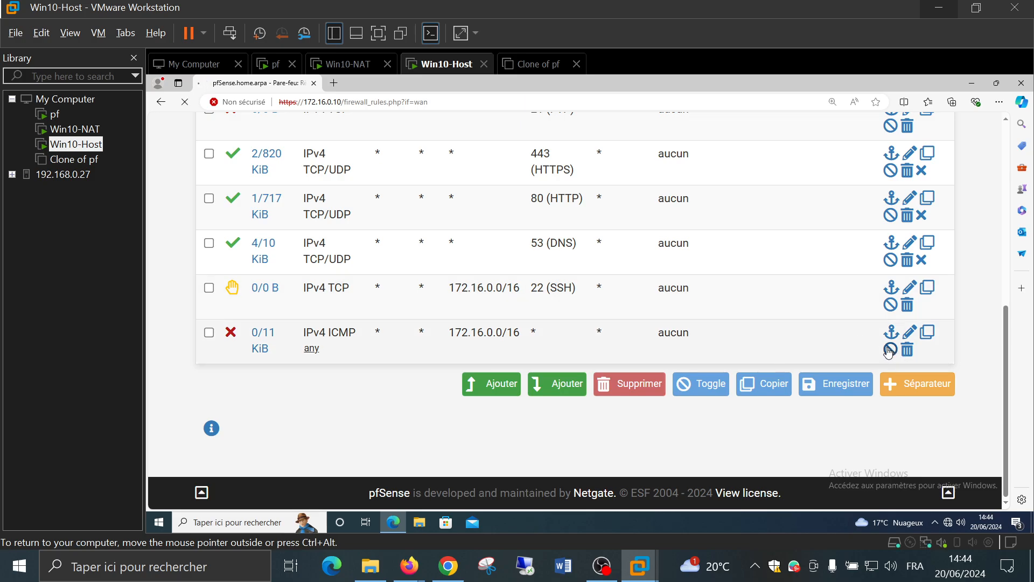
click(822, 302)
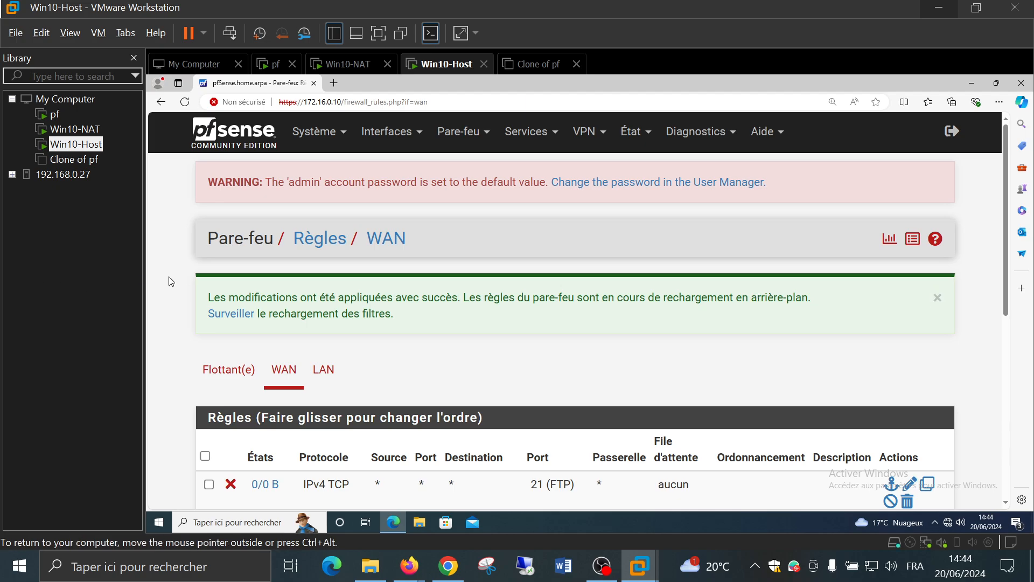
scroll(171, 281, down, 2)
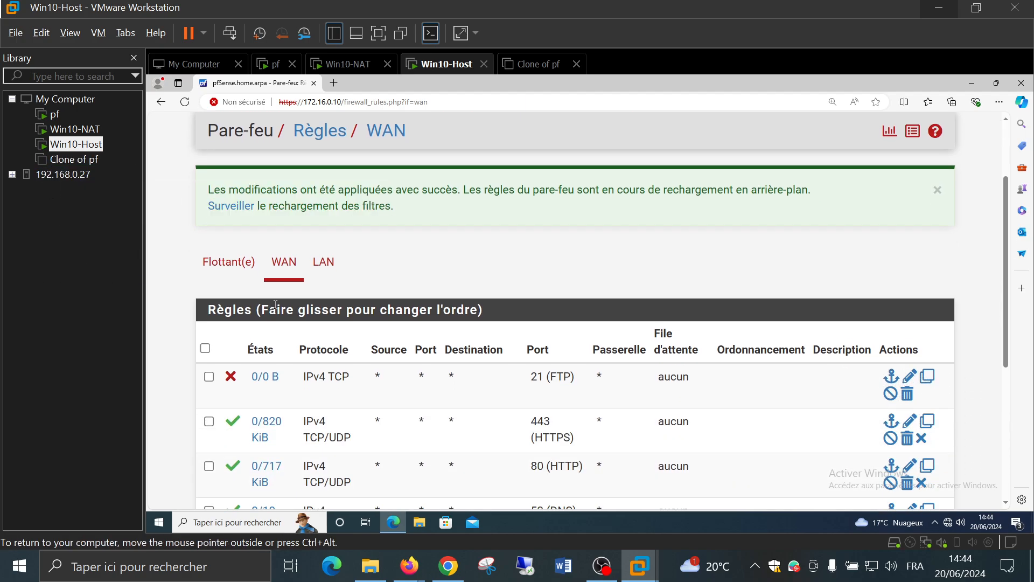
scroll(276, 304, down, 2)
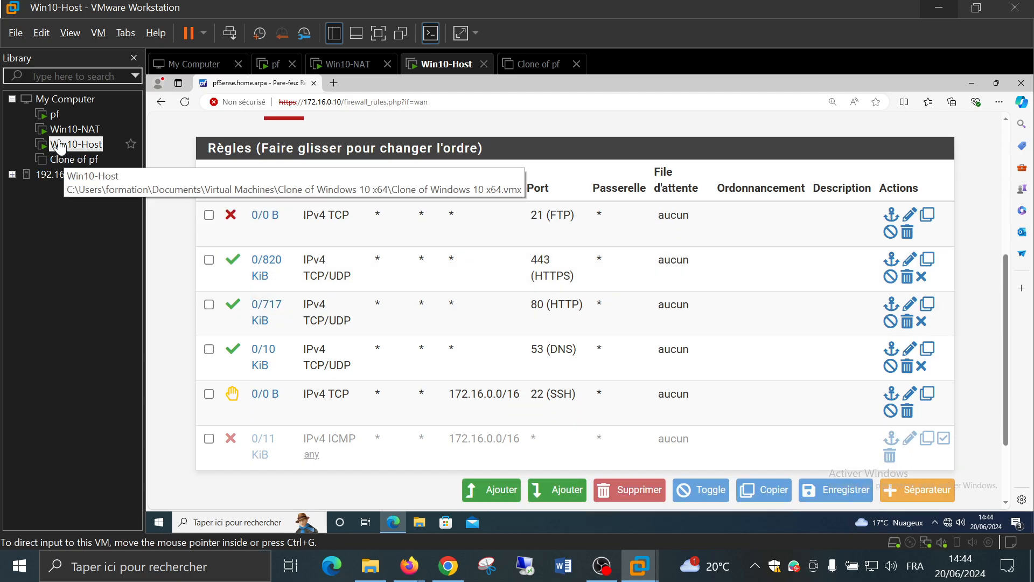
click(59, 132)
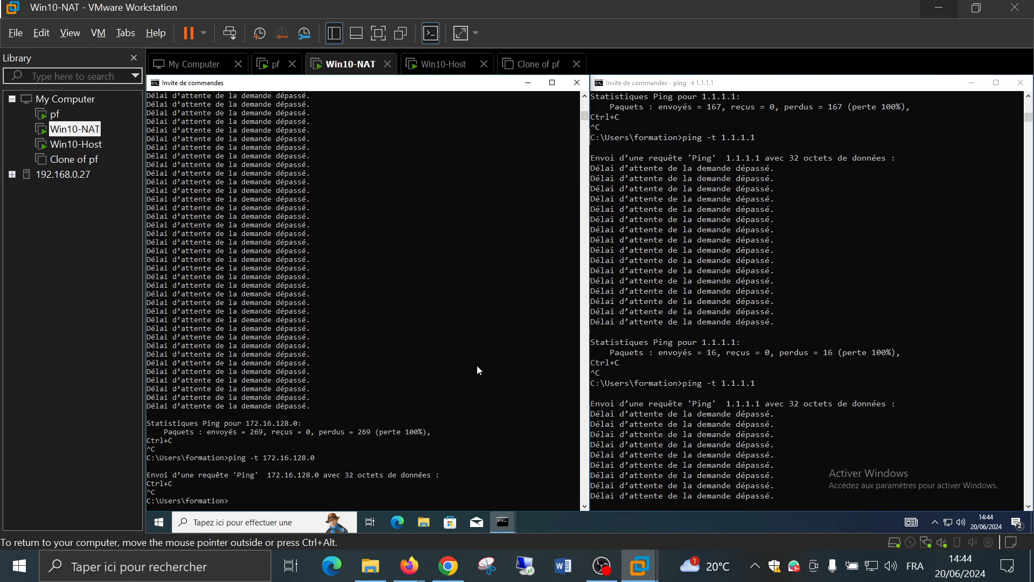
Rerun the continuous ping to 172.16.128.0 and make the 1.1.1.1 ping a single run without -t
key(Up)
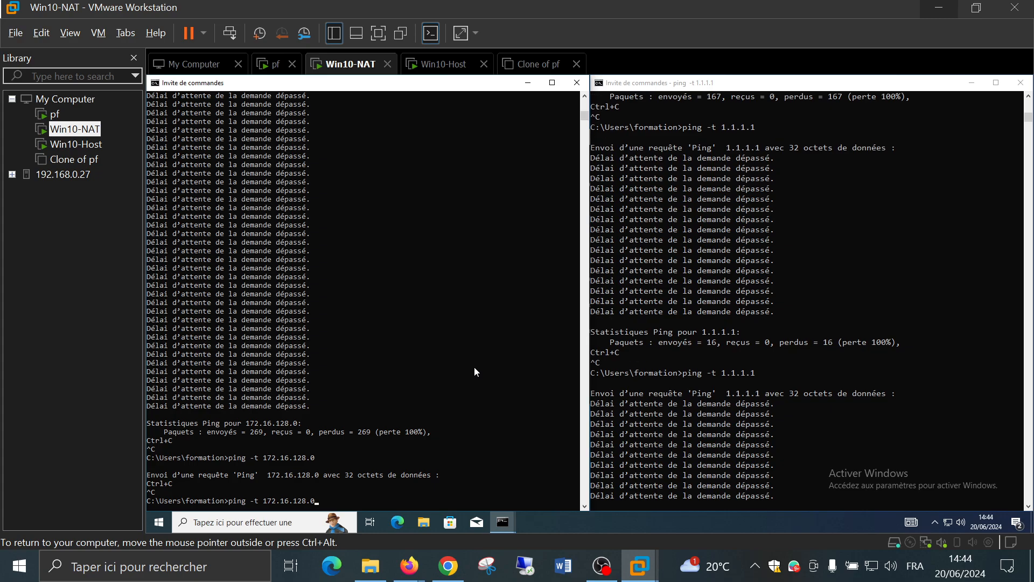
key(Return)
click(751, 411)
click(743, 413)
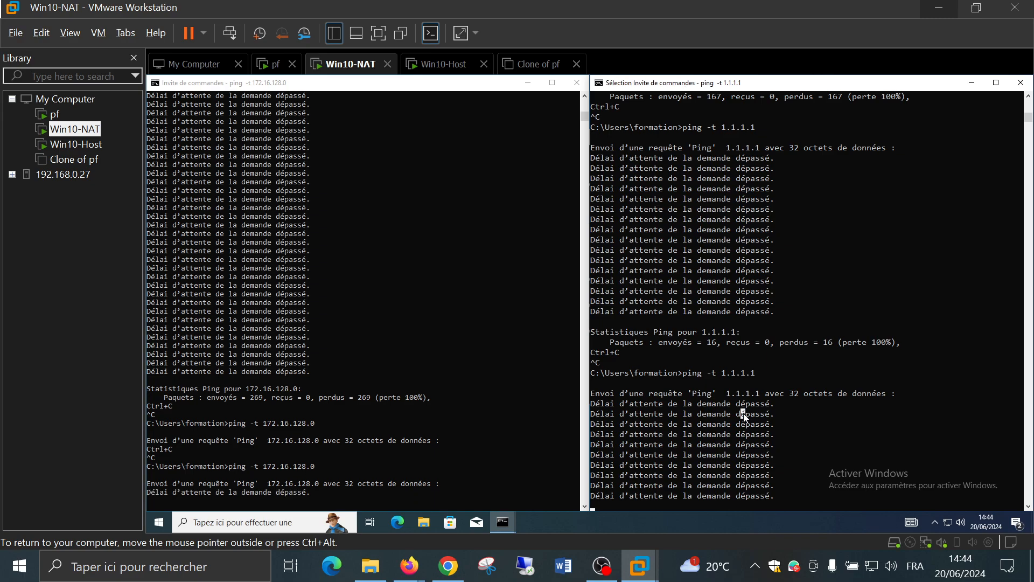
key(ctrl+c)
key(ctrl+c)
key(Up)
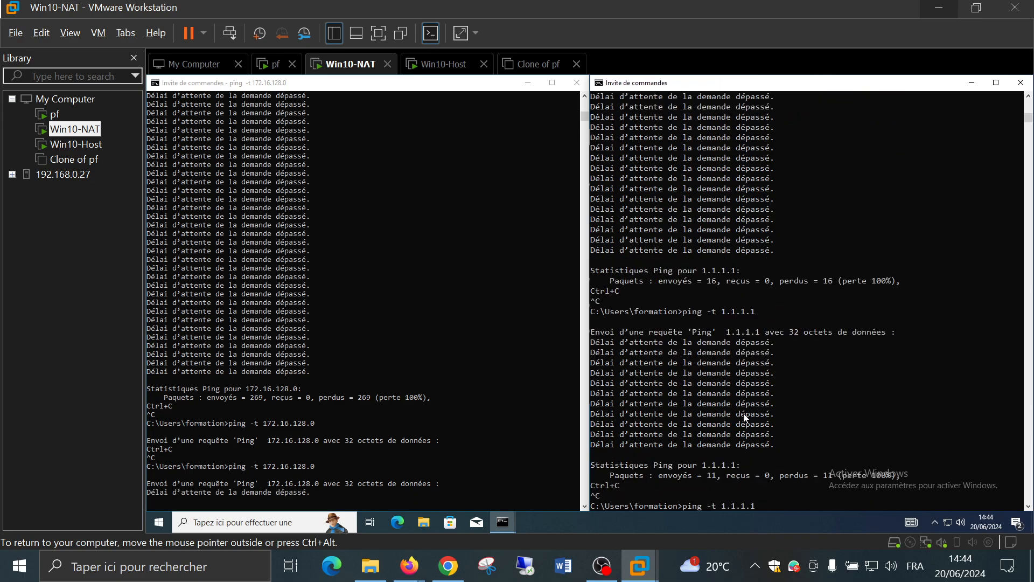
key(Left)
key(Left)
key(Left)
key(Left)
key(Left)
key(Left)
key(Left)
key(BackSpace)
key(BackSpace)
key(BackSpace)
key(Return)
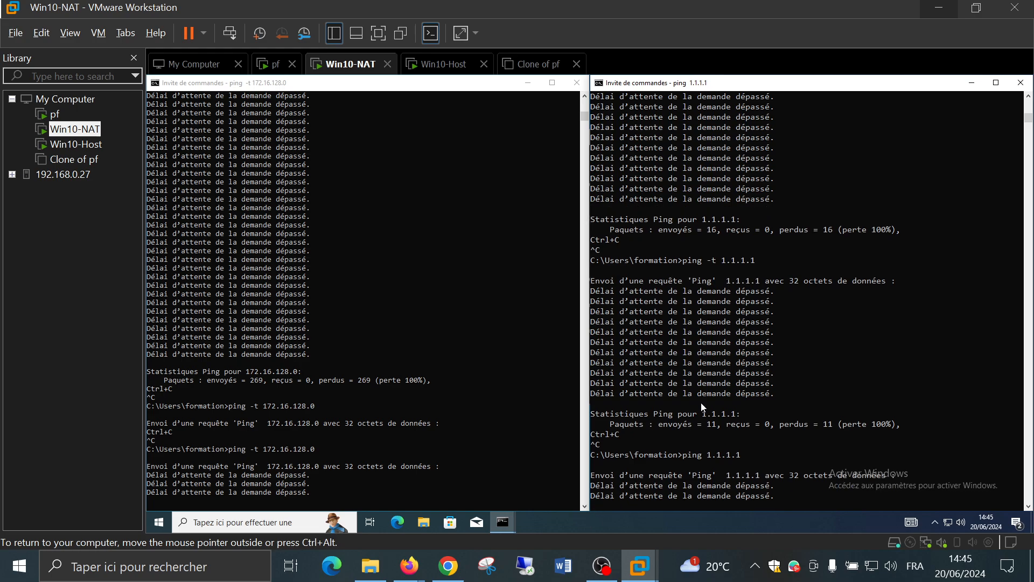
On Win10-Host, add a top WAN rule with protocol ICMP, save it, and apply
click(28, 261)
click(76, 145)
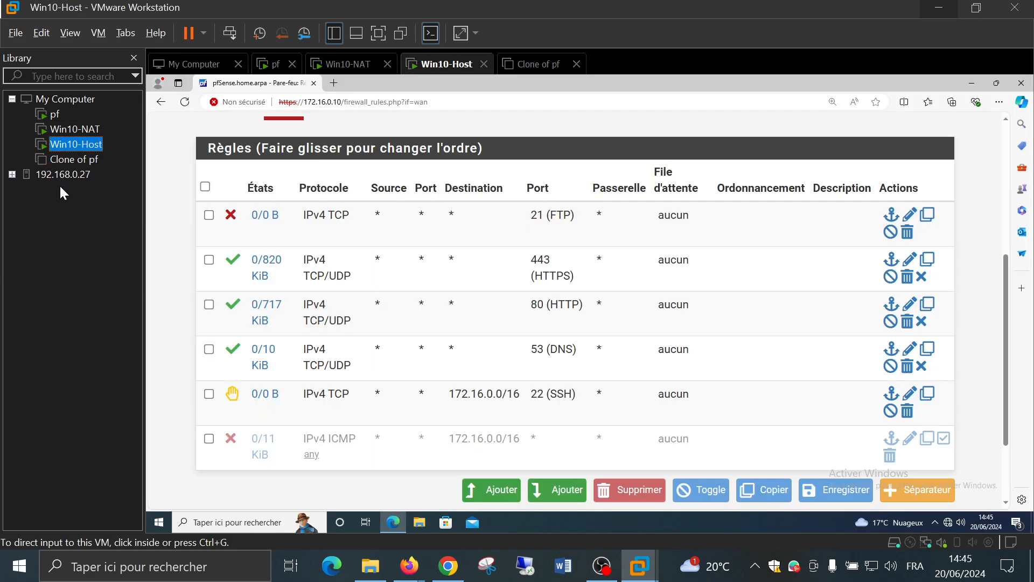
click(491, 489)
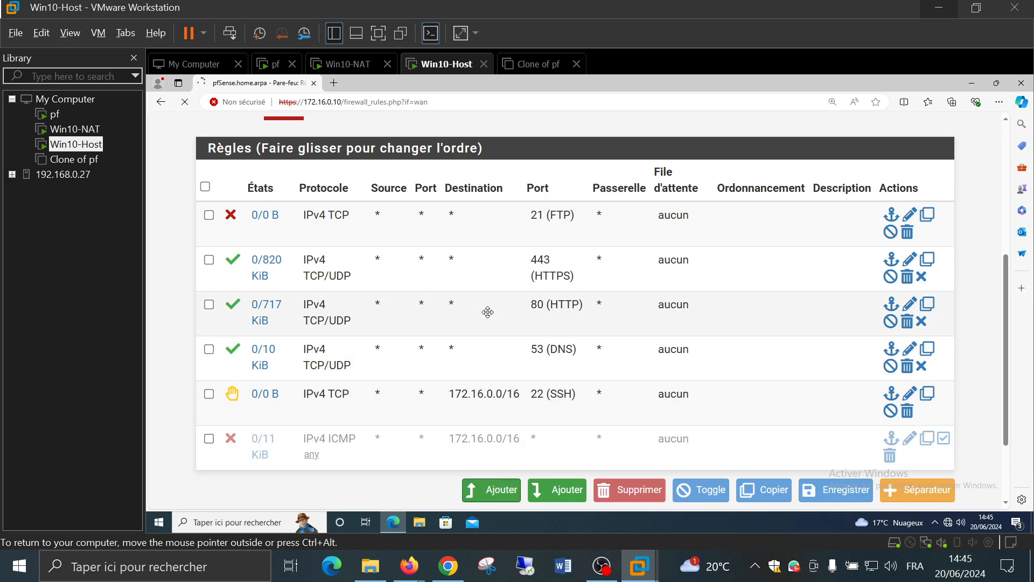
scroll(421, 344, down, 4)
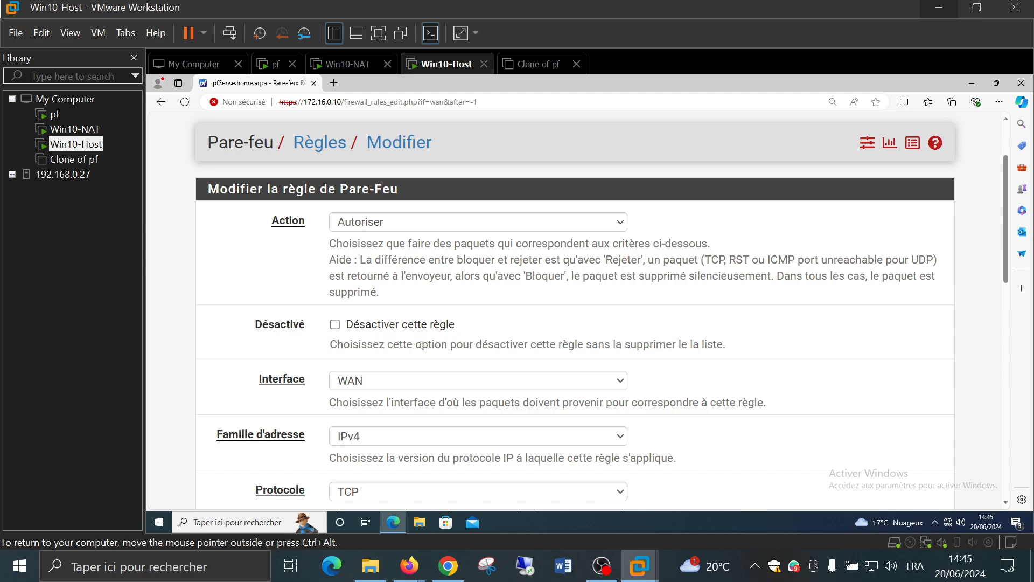
click(423, 382)
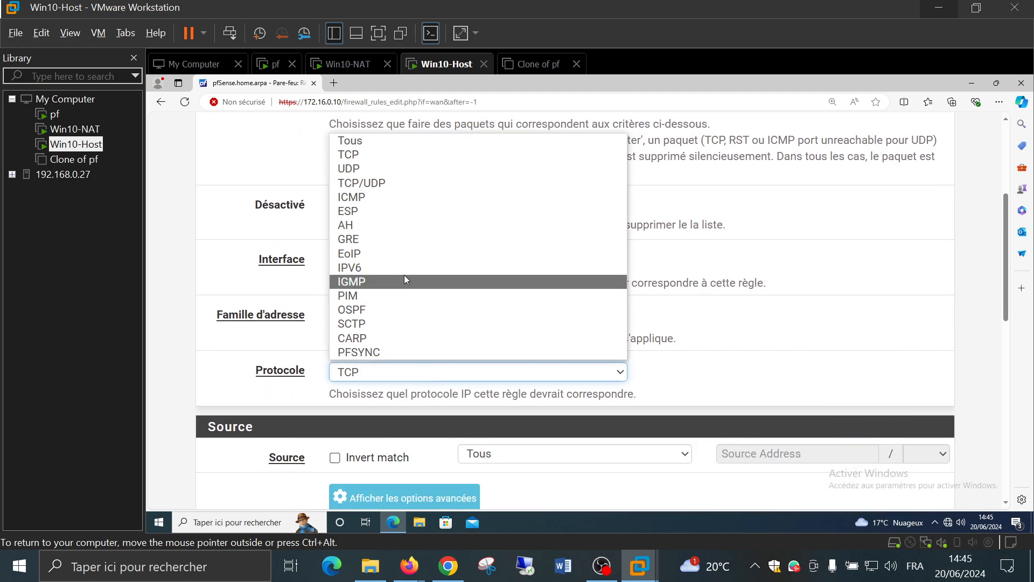
click(383, 204)
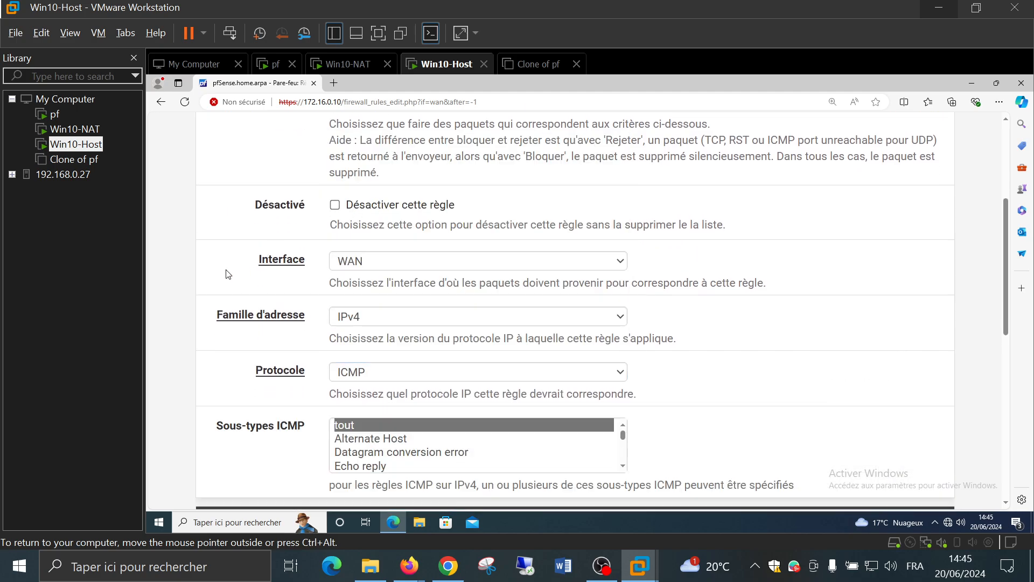
scroll(228, 274, down, 8)
click(374, 428)
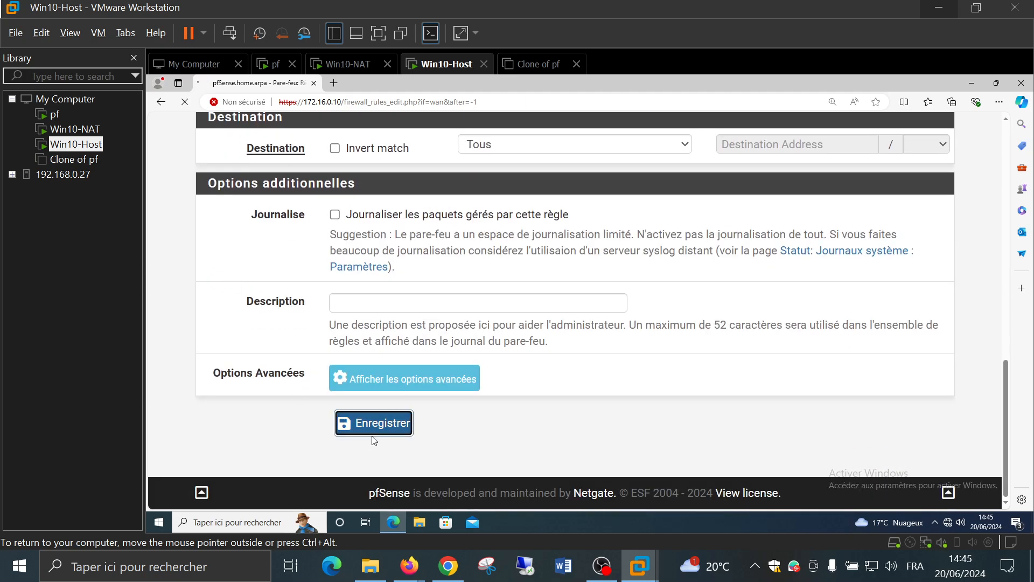
click(806, 304)
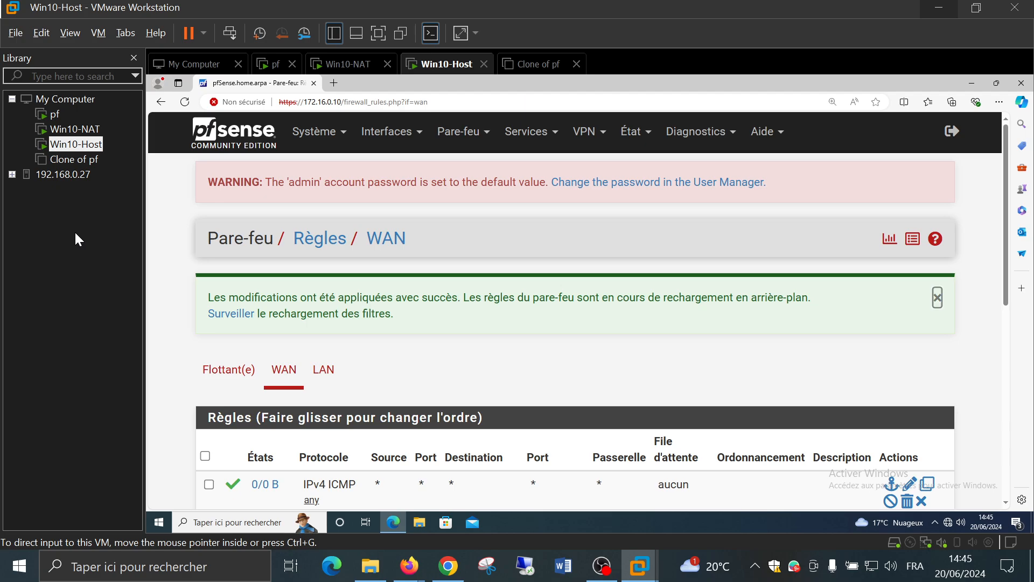
On Win10-NAT, rerun the ping to 1.1.1.1
click(82, 130)
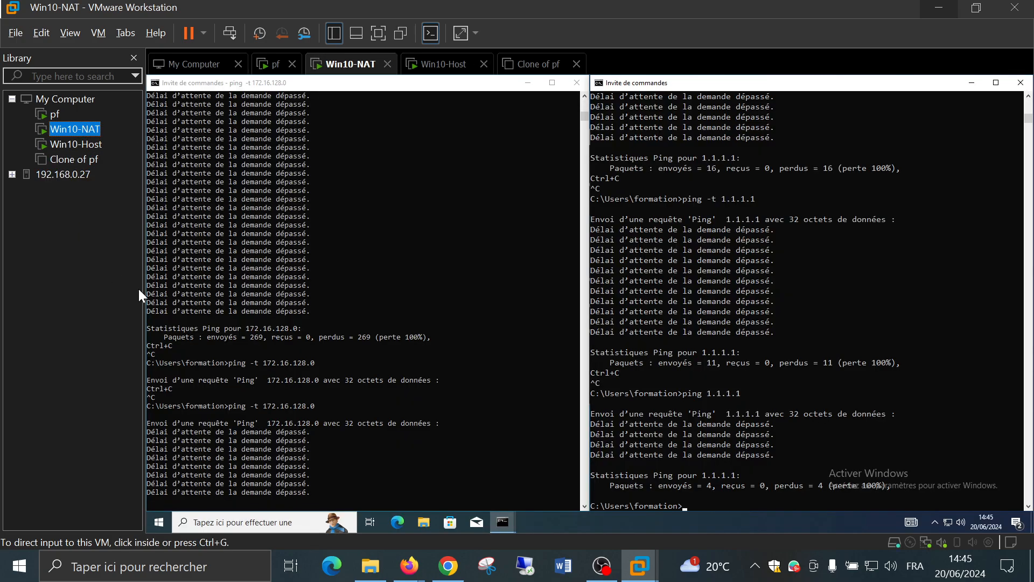
click(676, 387)
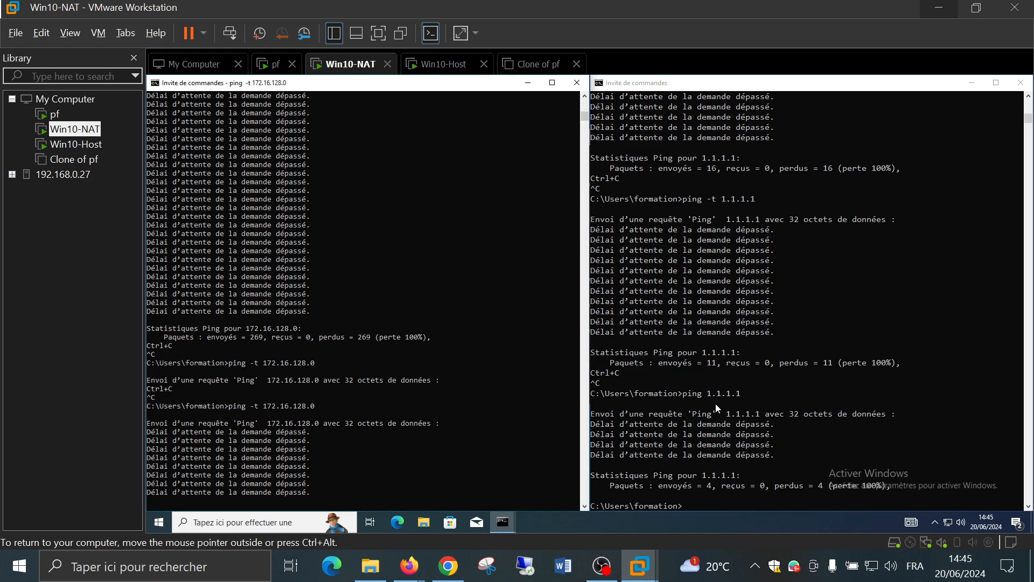
key(Up)
key(Return)
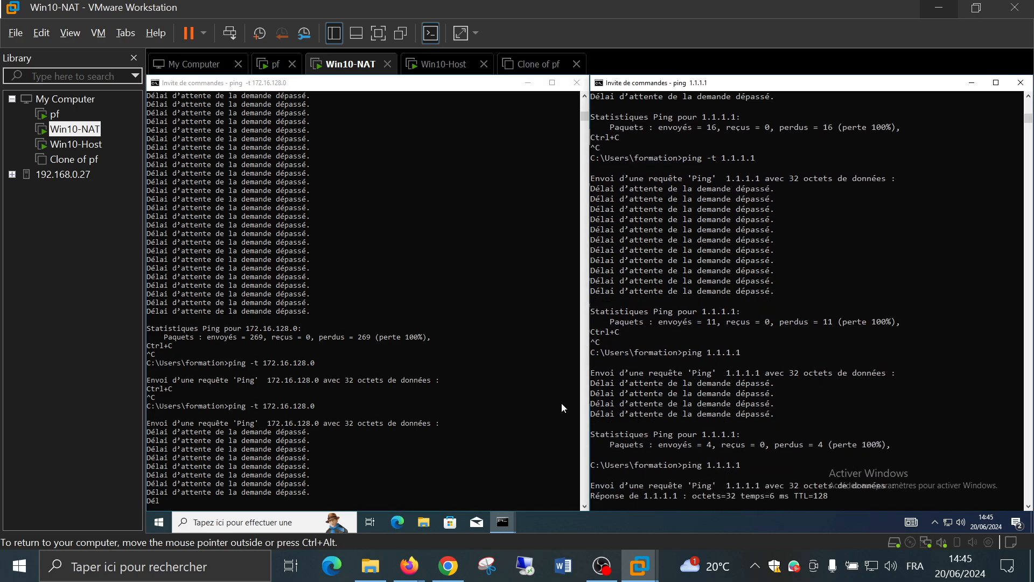
Restart the continuous ping to 172.16.128.0 in the left command prompt
click(429, 409)
key(ctrl+c)
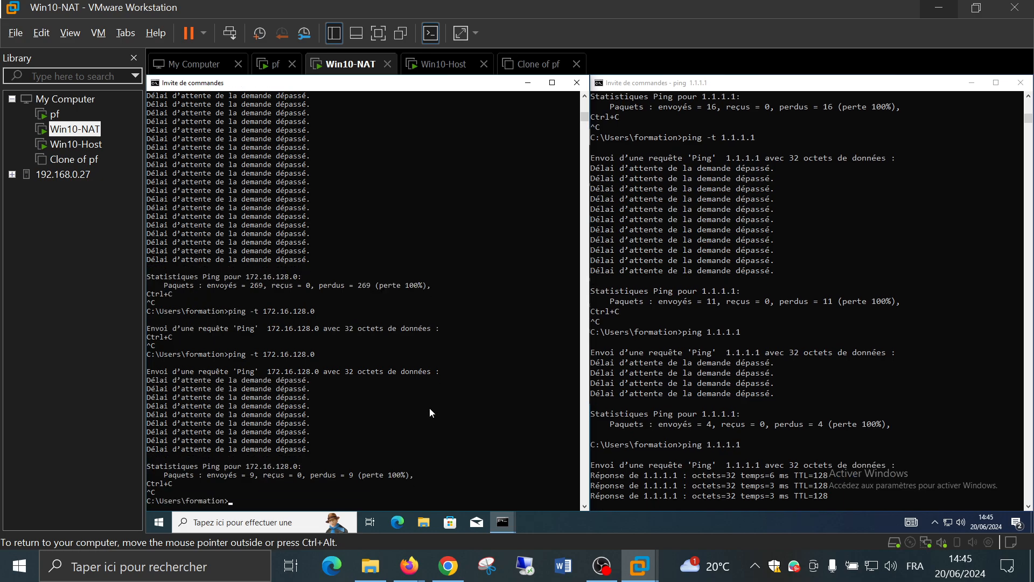
key(Up)
key(Return)
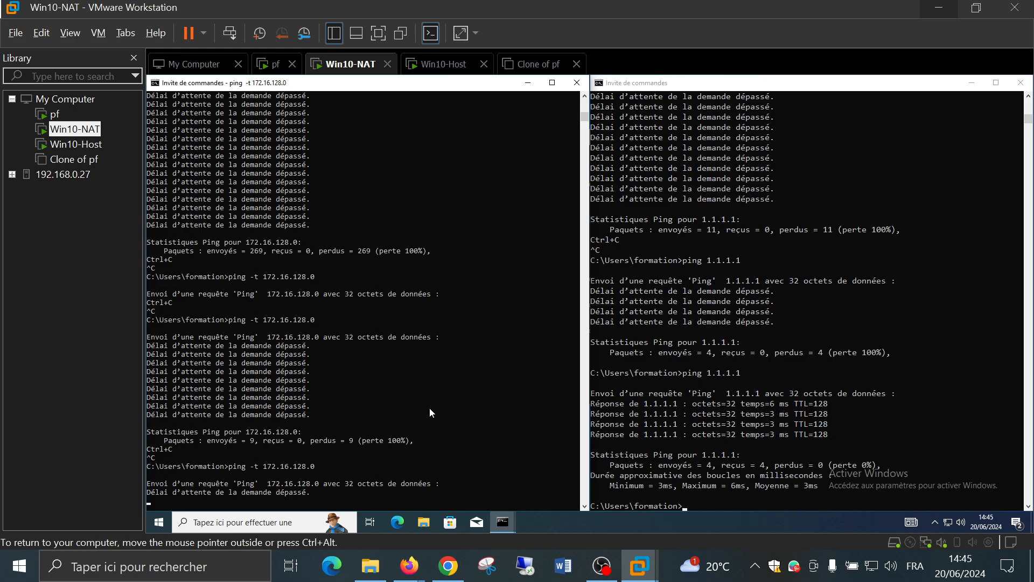
On Win10-Host, open a Command Prompt and run ipconfig to show the host's address
click(73, 146)
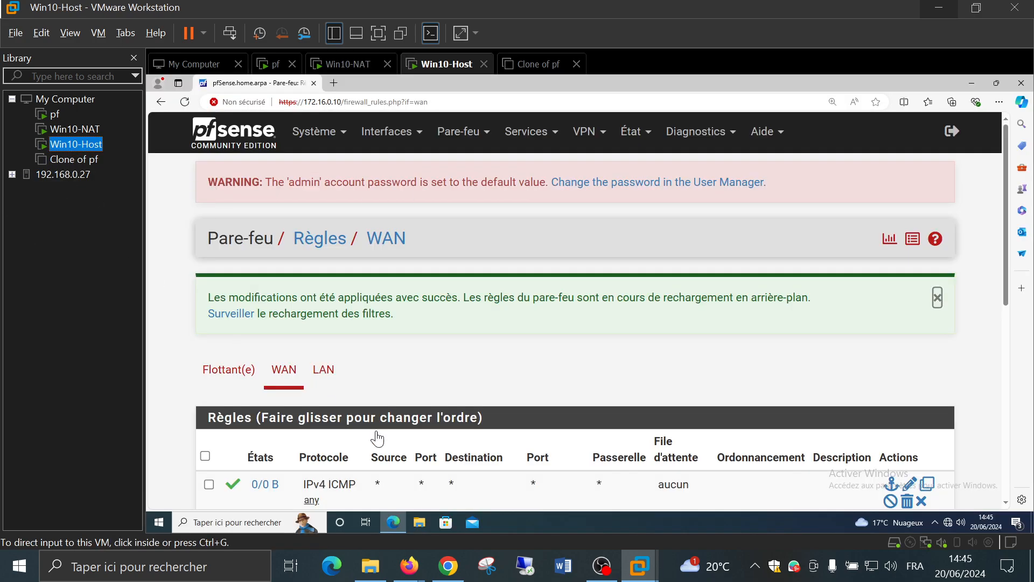
click(260, 523)
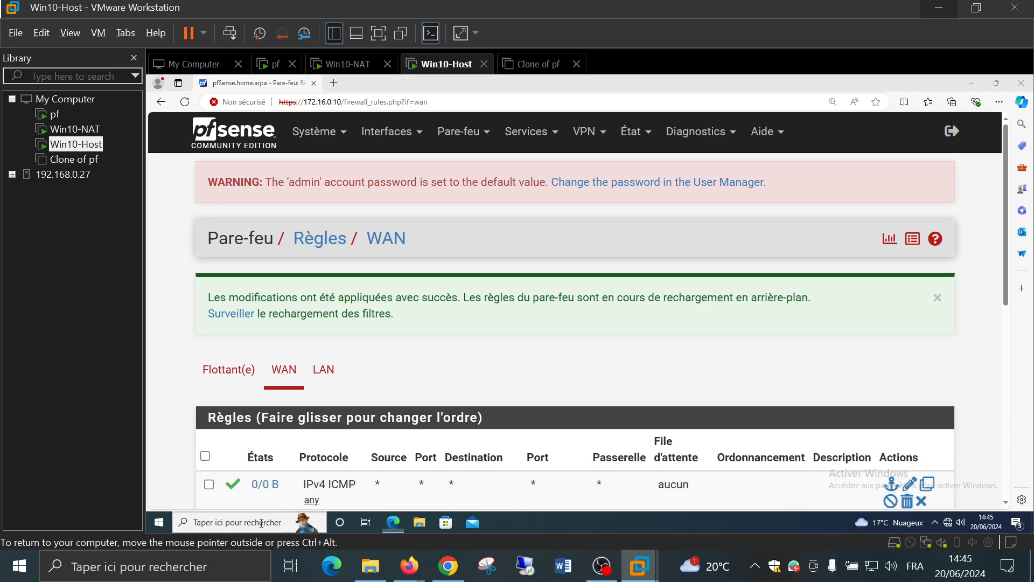
text(md)
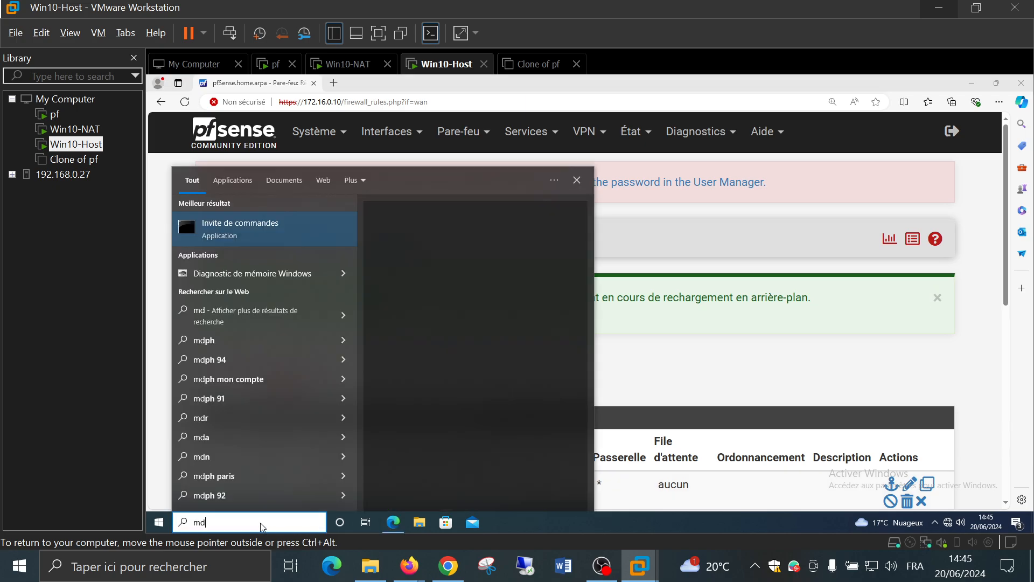
key(BackSpace)
key(BackSpace)
text(cmd)
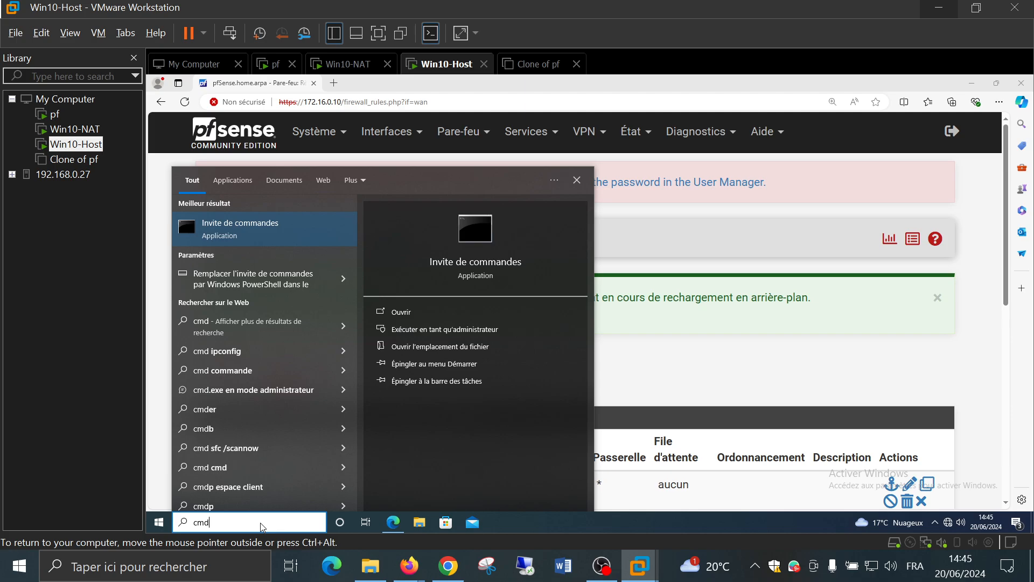
key(Return)
text(ipcon)
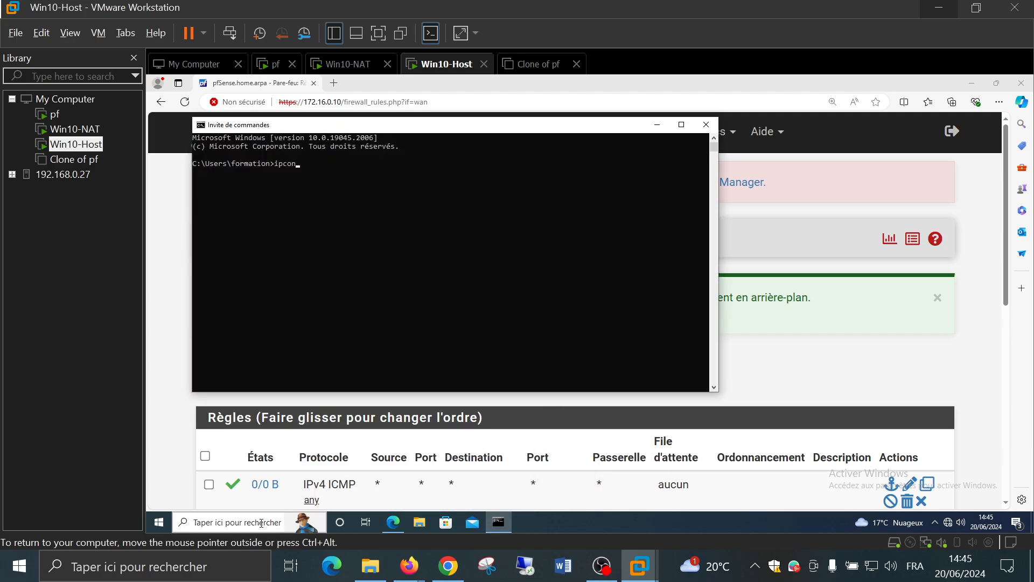
text(fig)
key(Return)
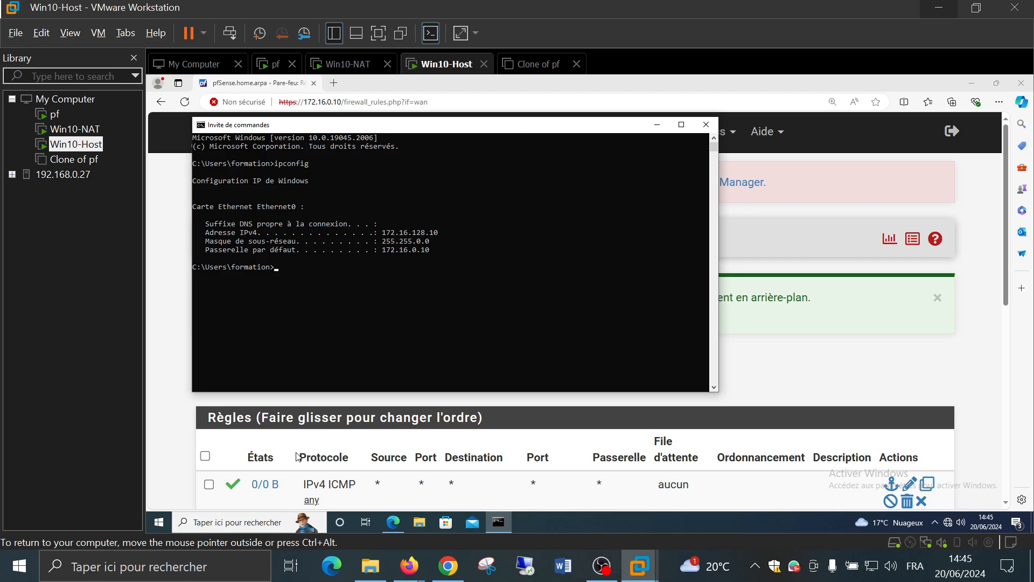
On Win10-NAT, switch the continuous ping target to 172.16.128.10
click(67, 130)
key(ctrl+c)
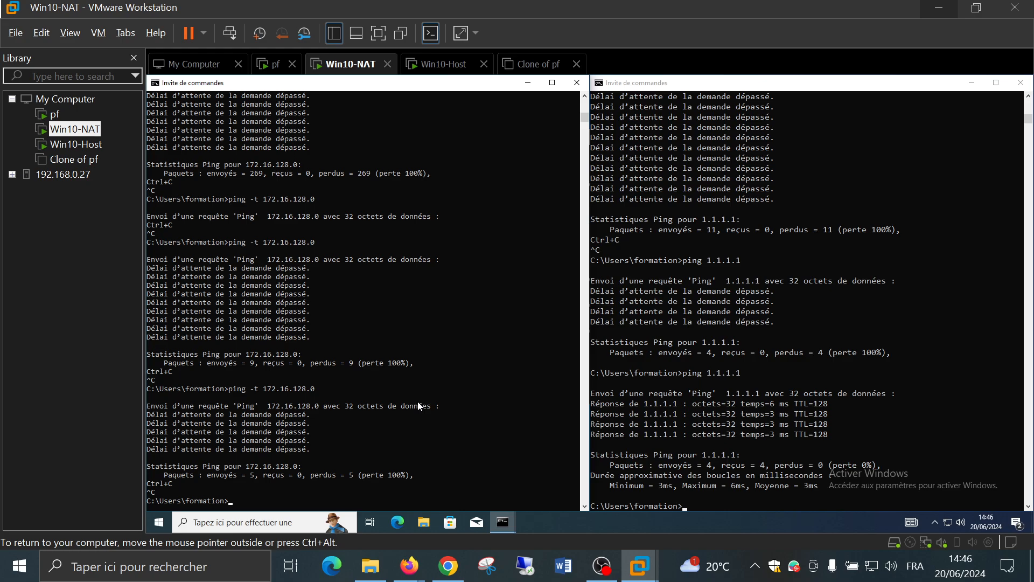
key(Up)
key(BackSpace)
text(10)
key(Return)
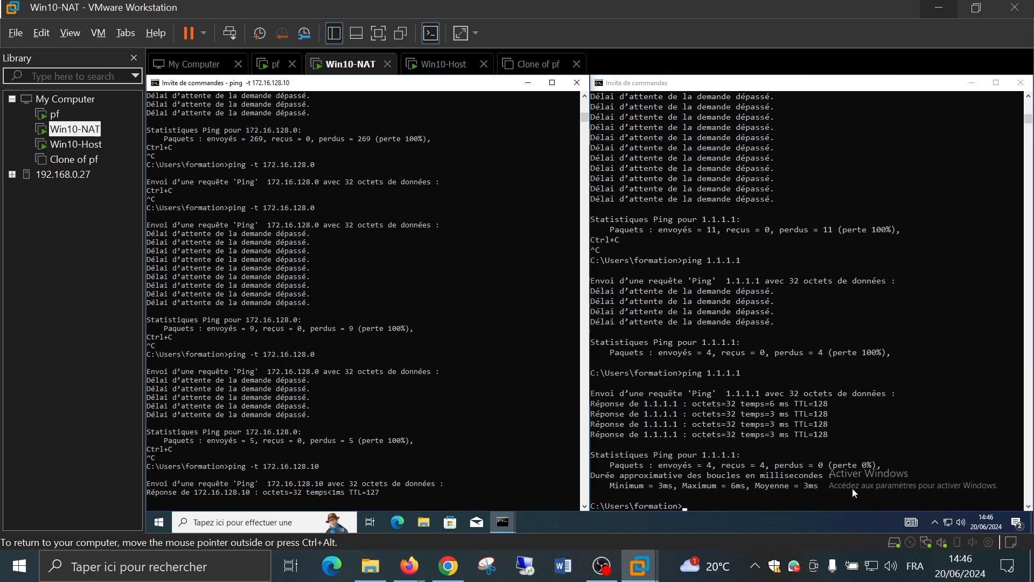
Restart the ping to 1.1.1.1 as a continuous ping with -t
click(761, 406)
key(Up)
key(Left)
key(Left)
key(Left)
key(Left)
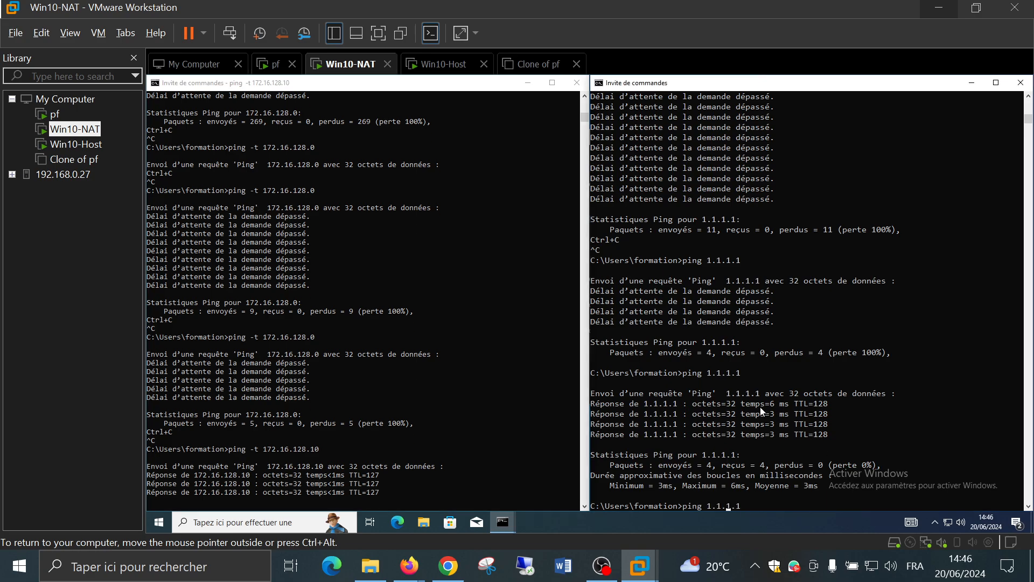
key(Left)
key(Left)
key(Left)
key(Left)
text(-)
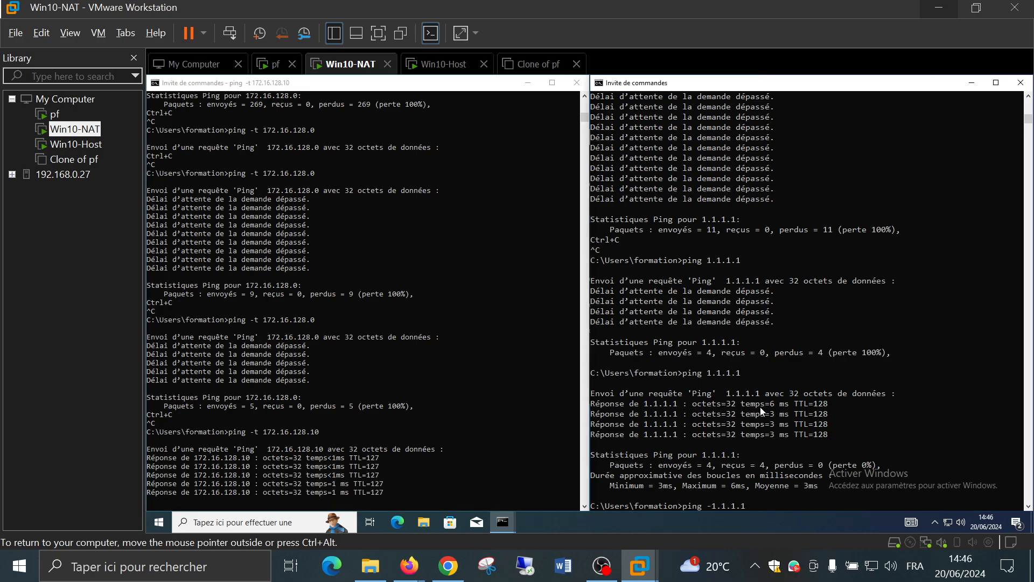
text(t)
key(Return)
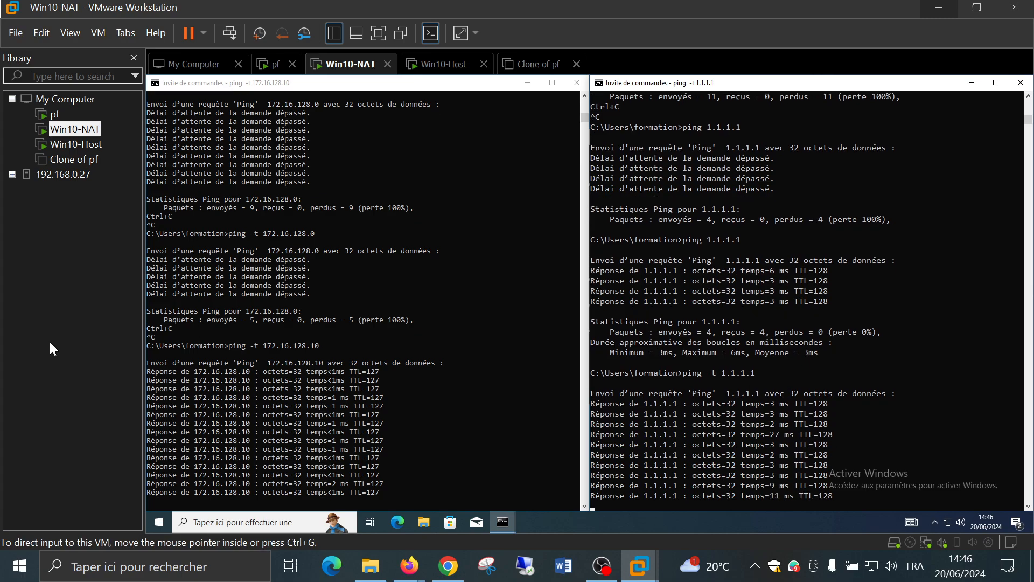
click(351, 341)
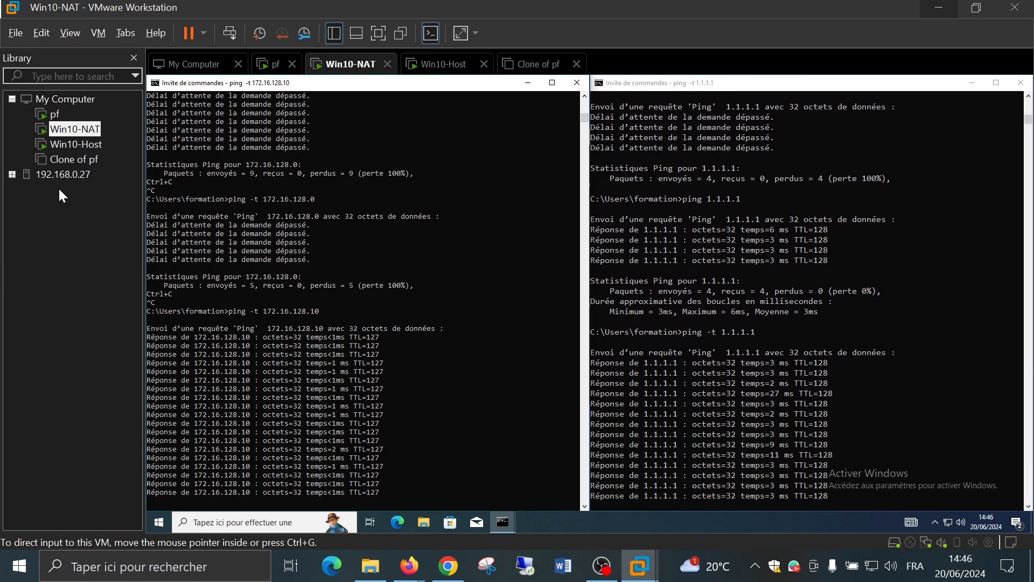
On Win10-Host, start a new rule at the top of pfSense's WAN rules
click(77, 151)
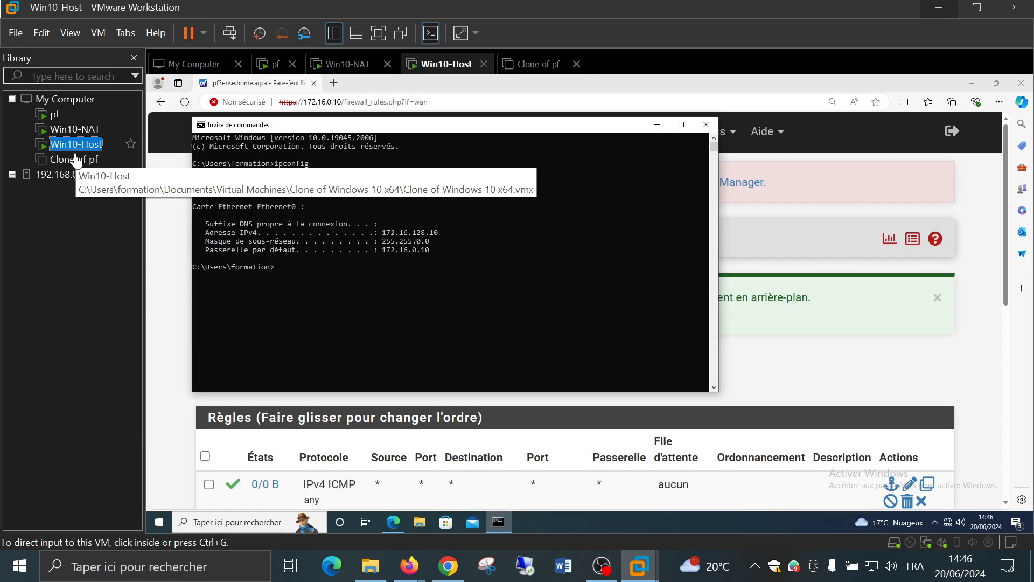
click(824, 348)
scroll(574, 357, down, 4)
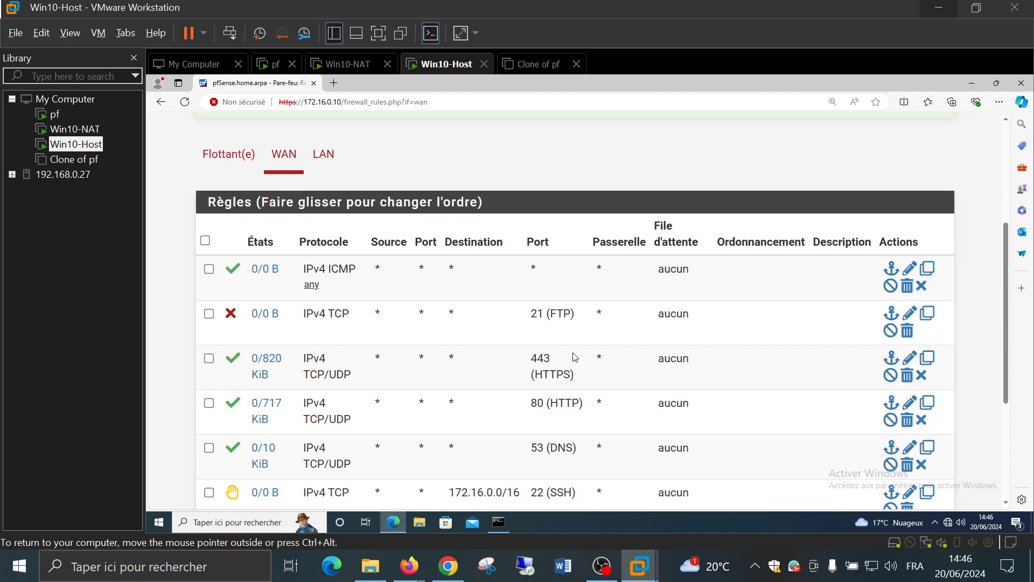
scroll(571, 353, down, 2)
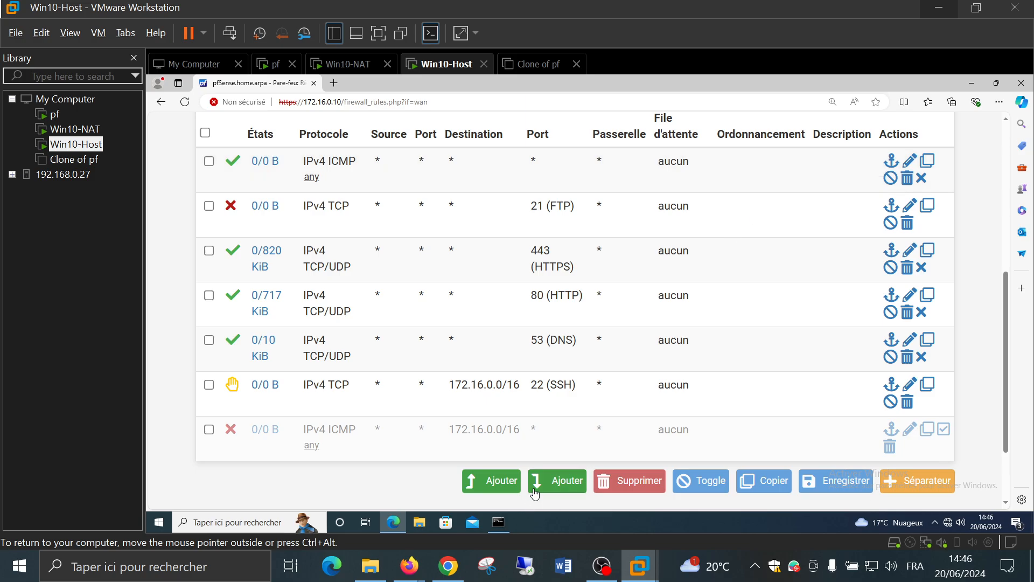
click(507, 484)
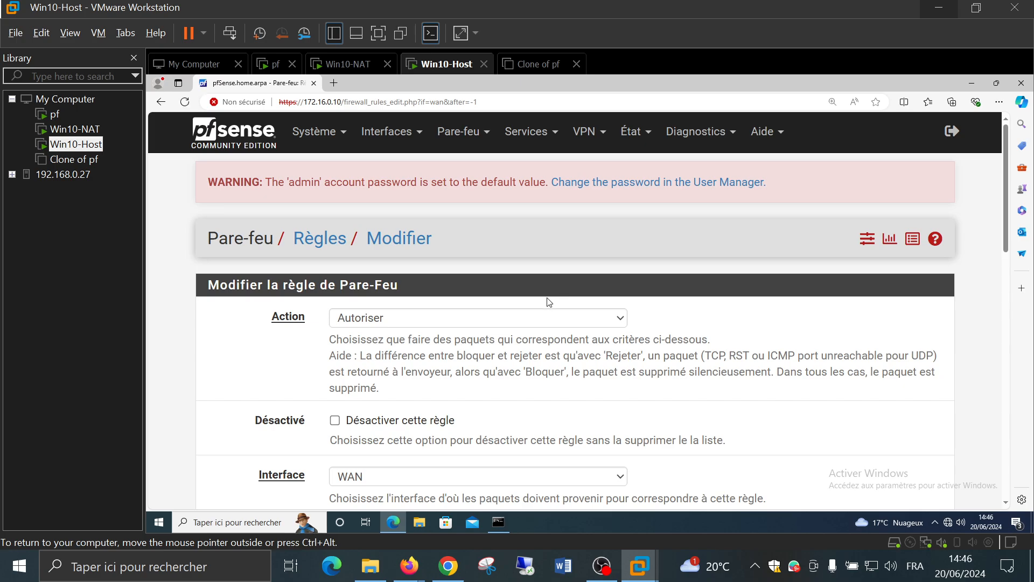
Set the rule's Action to Rejette and Protocole to ICMP
scroll(548, 302, down, 4)
scroll(547, 298, down, 2)
scroll(547, 297, up, 3)
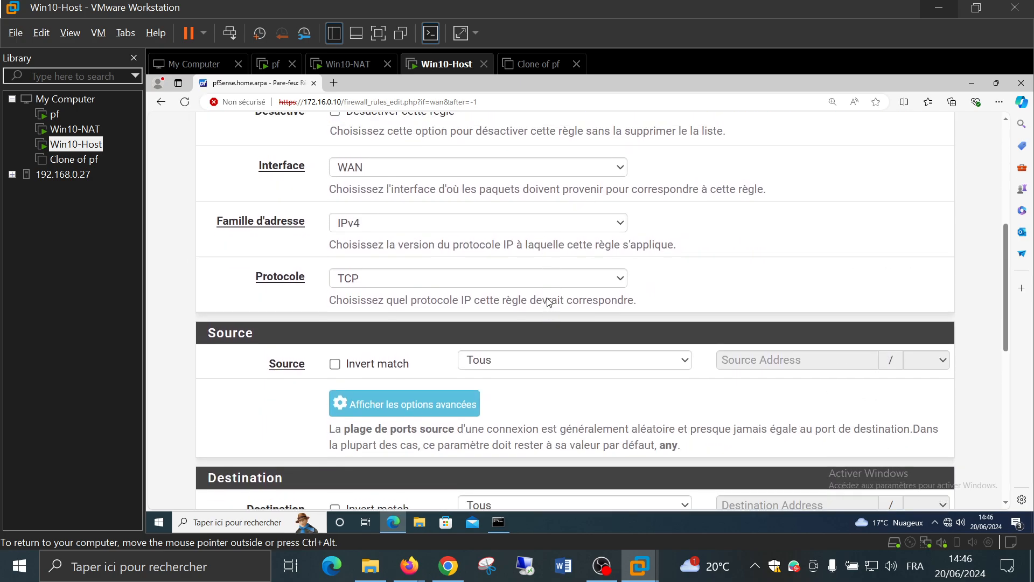
click(429, 158)
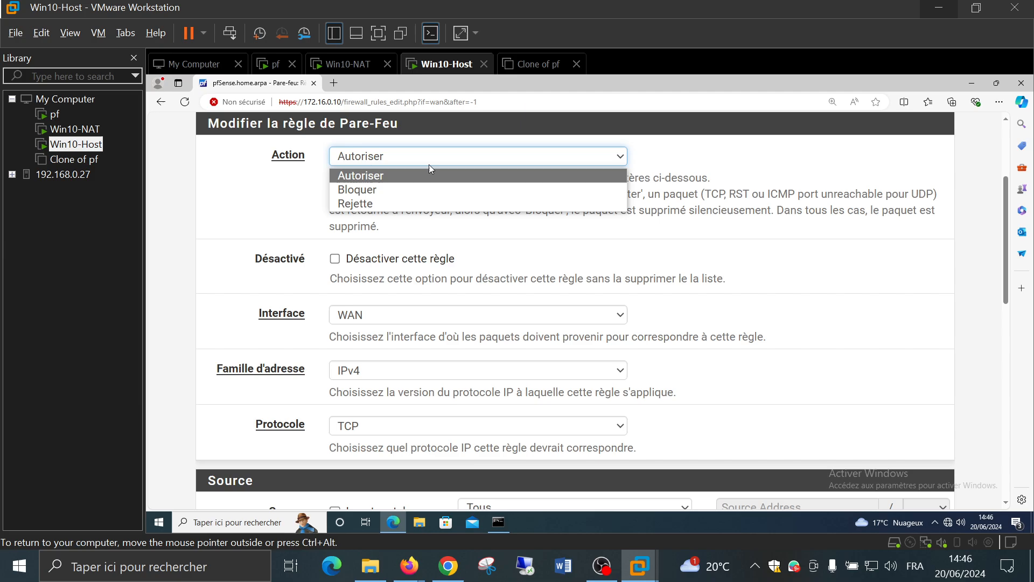
click(423, 200)
scroll(660, 244, down, 3)
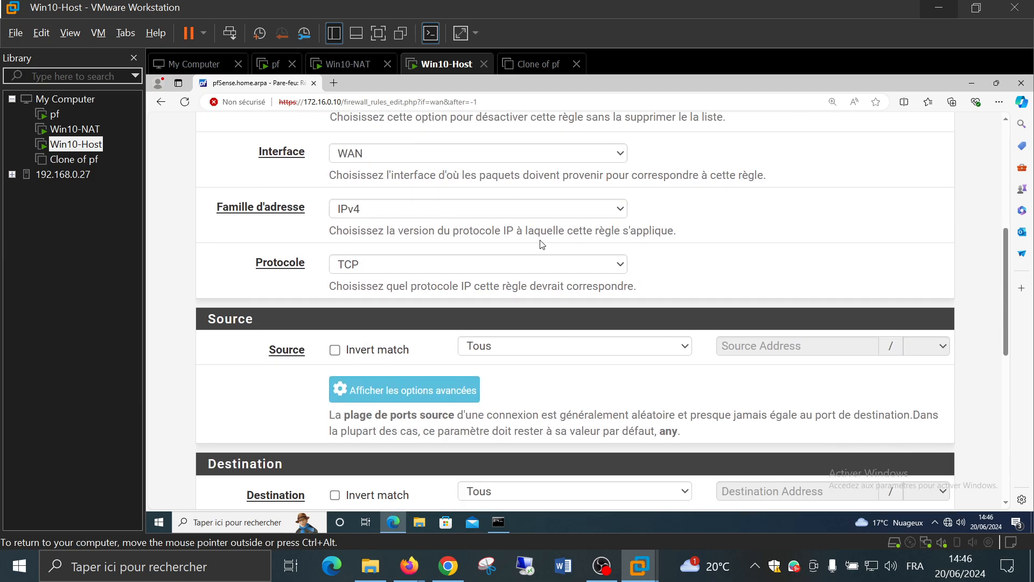
click(413, 264)
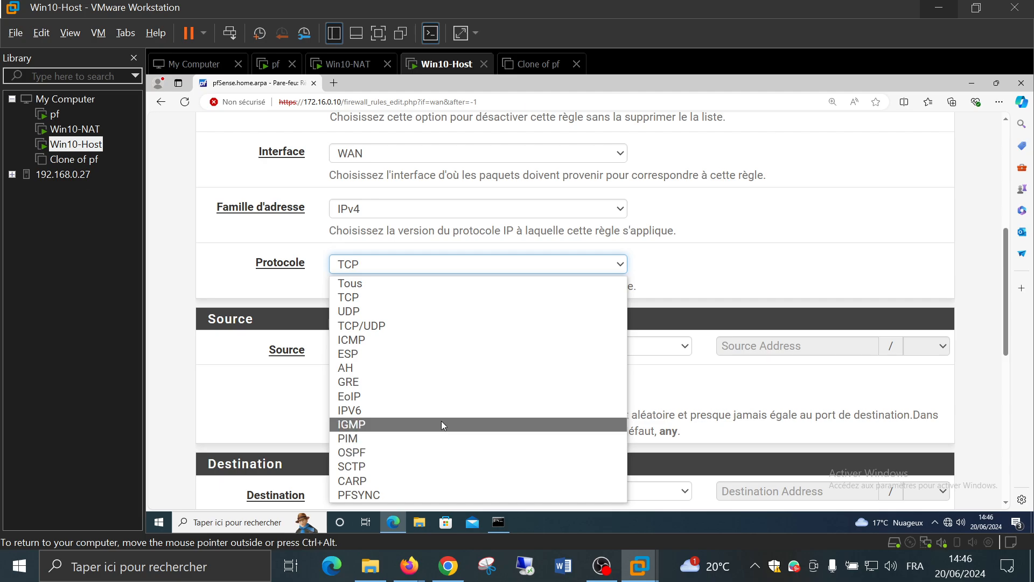
click(435, 344)
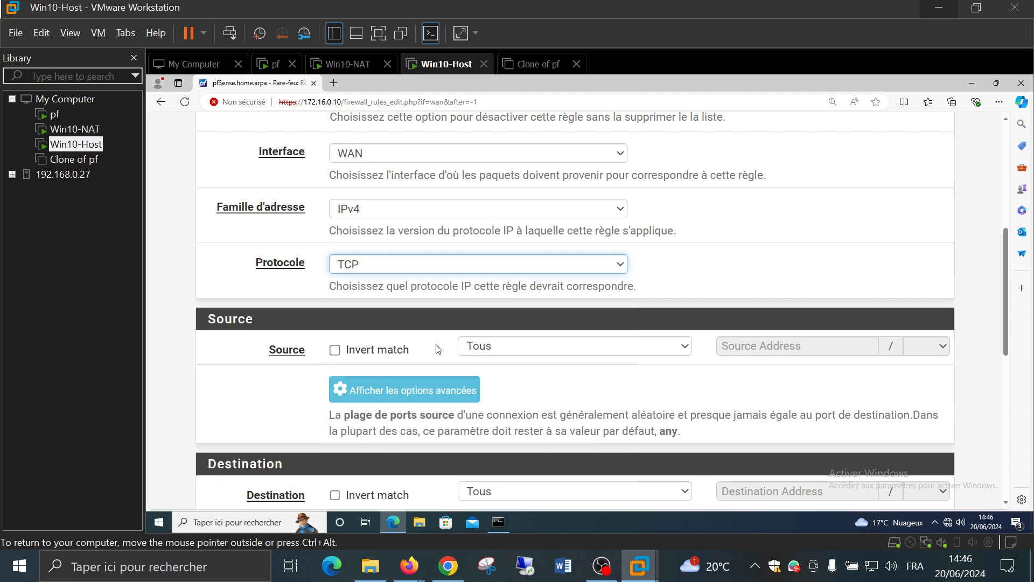
Set the rule's destination to network 172.16.0.0/16
scroll(724, 272, down, 5)
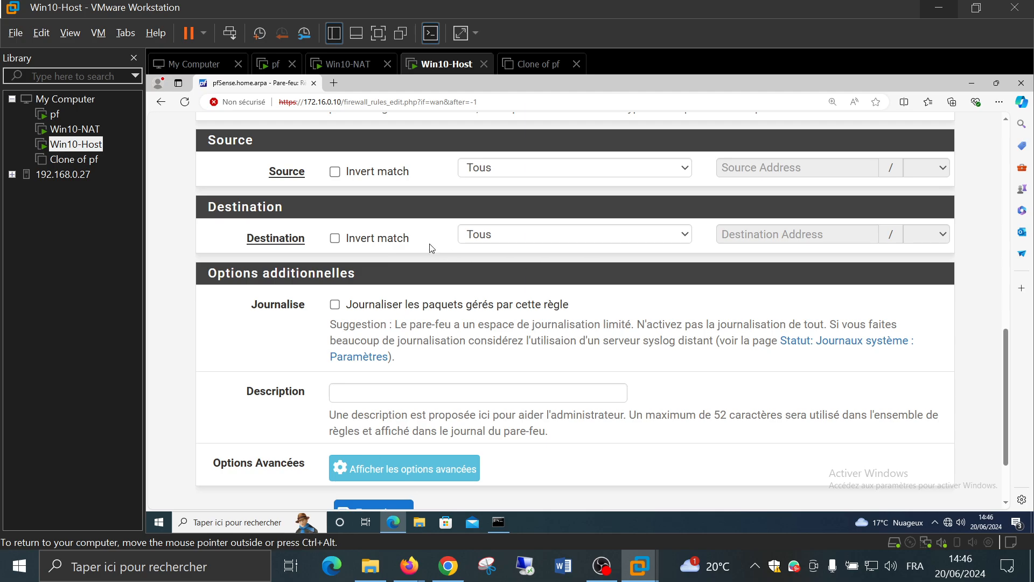
click(534, 235)
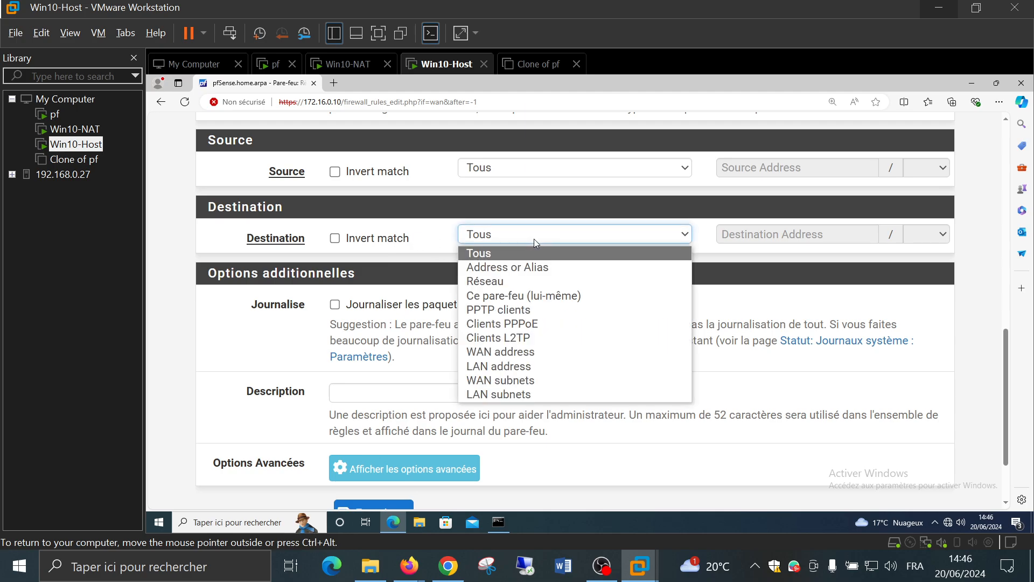
click(555, 282)
click(763, 232)
text(17)
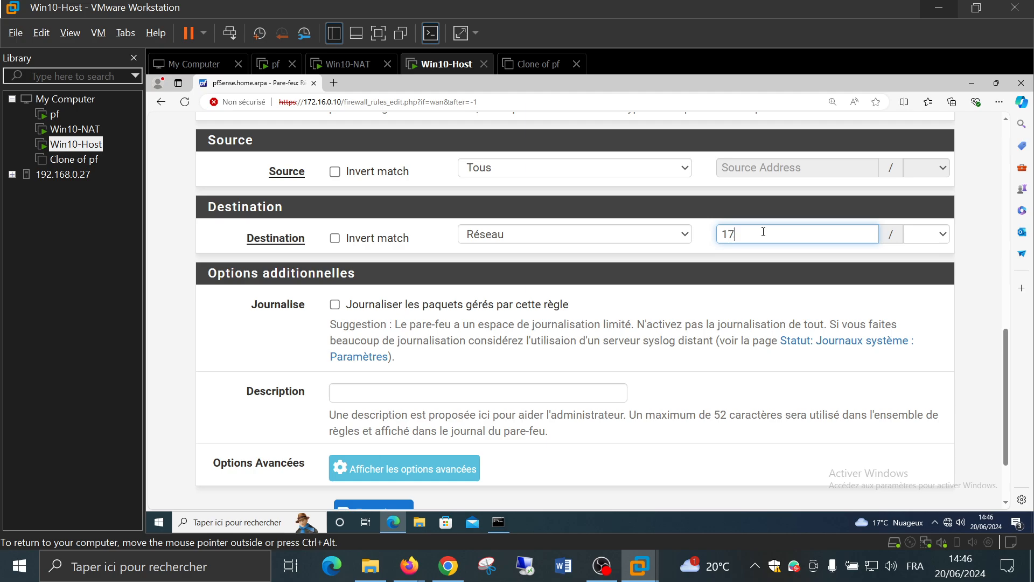
text(2.16.0.0)
key(Tab)
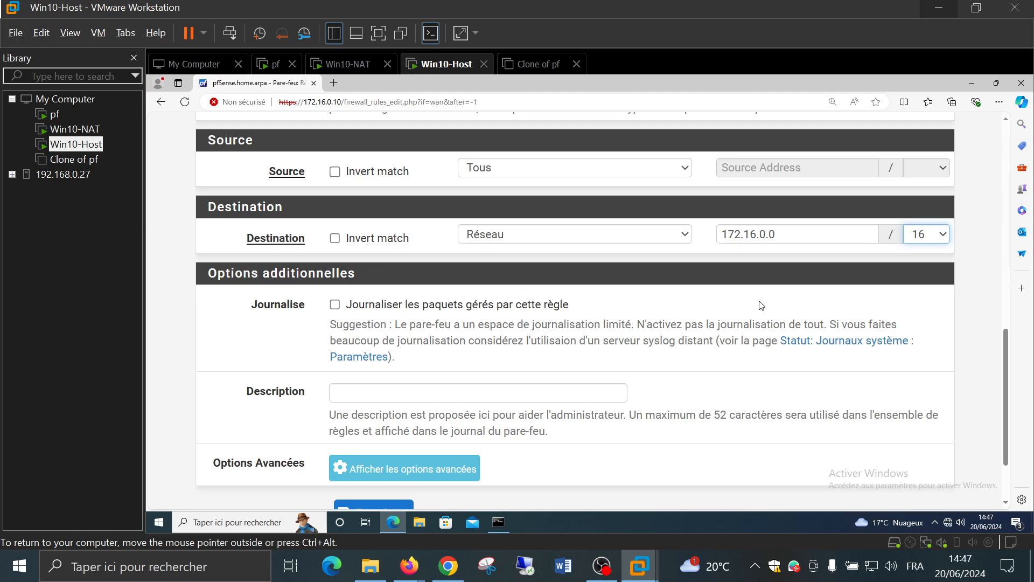
click(712, 305)
scroll(670, 301, down, 2)
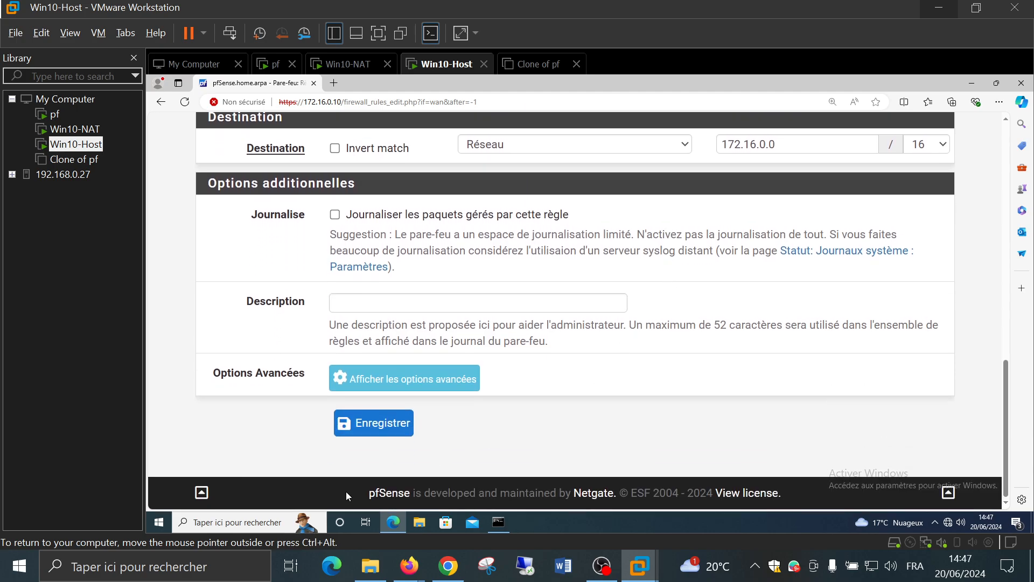
Save the new ICMP reject rule and apply the firewall changes
click(379, 426)
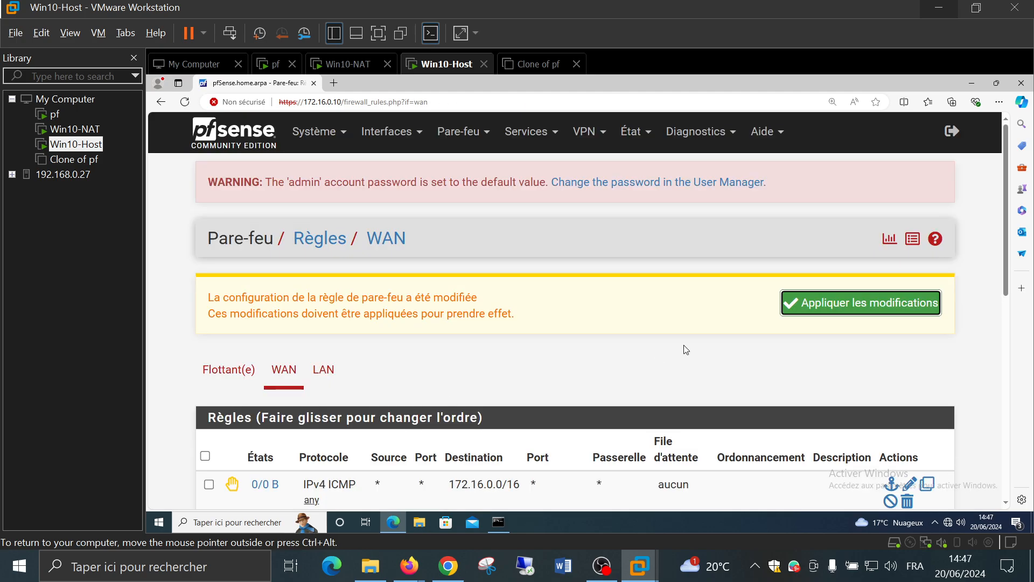
click(855, 303)
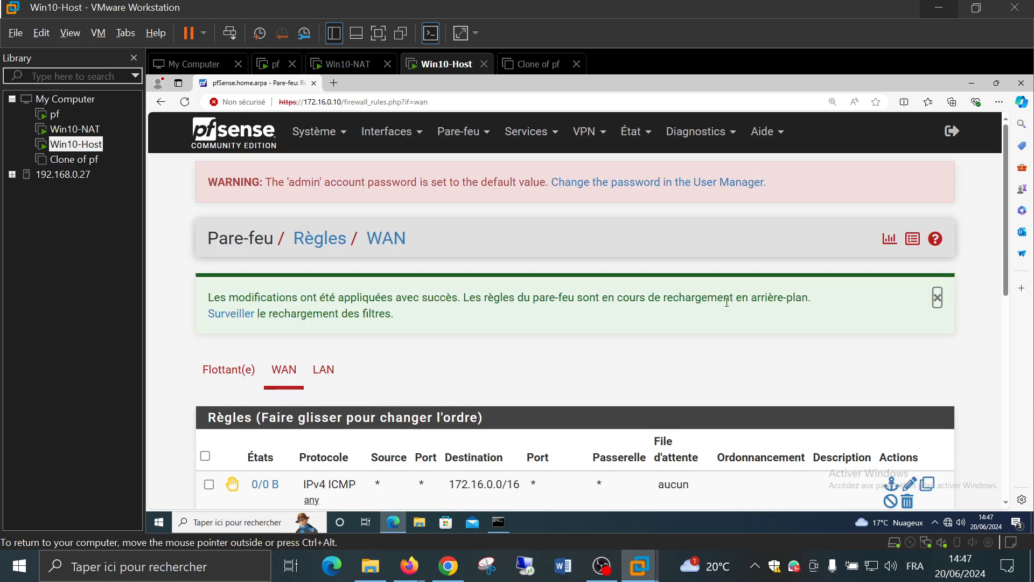
scroll(341, 282, down, 5)
scroll(292, 291, up, 5)
Check the filter reload and queue status pages, then return to the WAN rules list
click(233, 316)
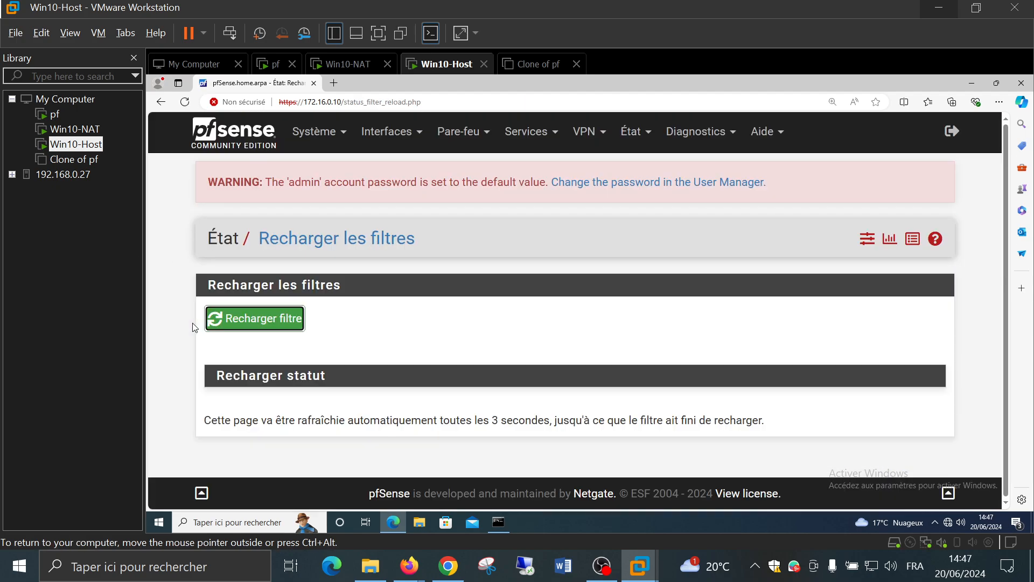
scroll(174, 327, down, 3)
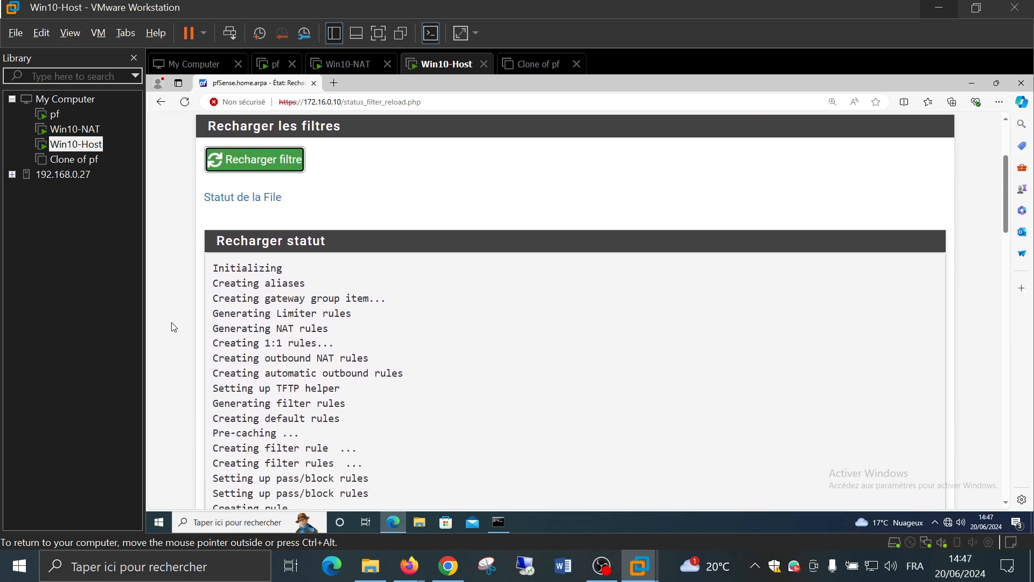
click(232, 197)
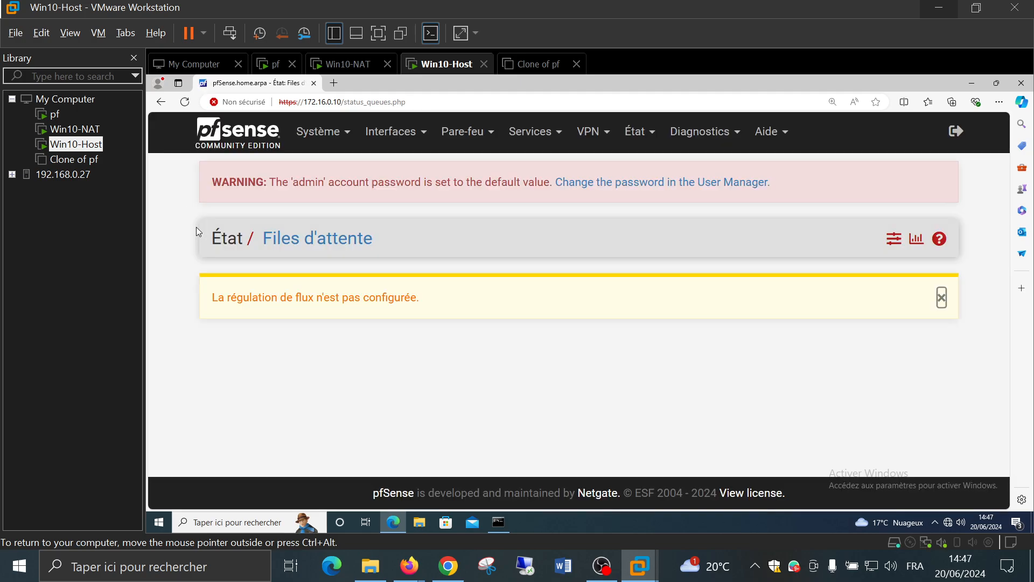
click(941, 297)
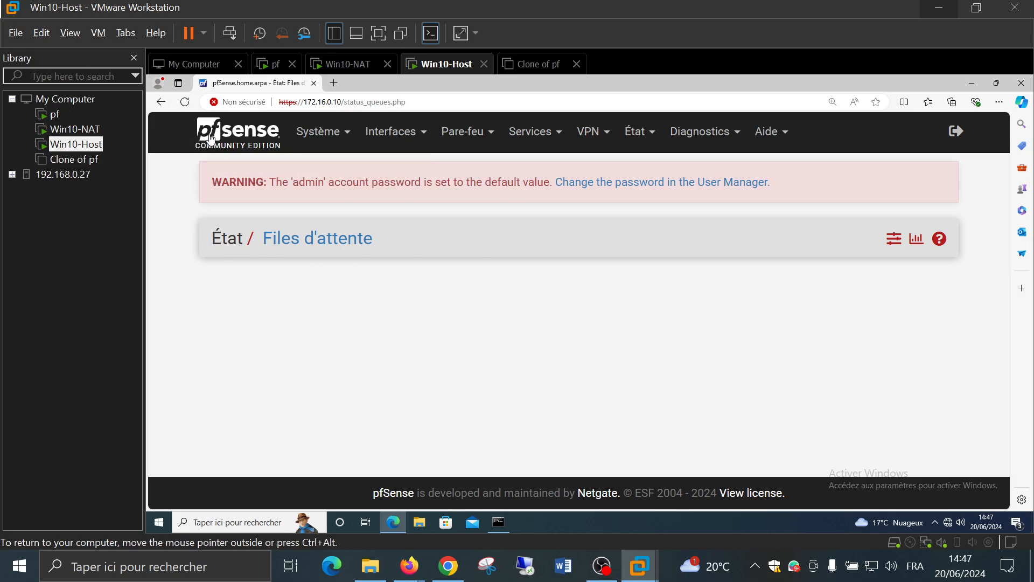
click(160, 102)
click(160, 101)
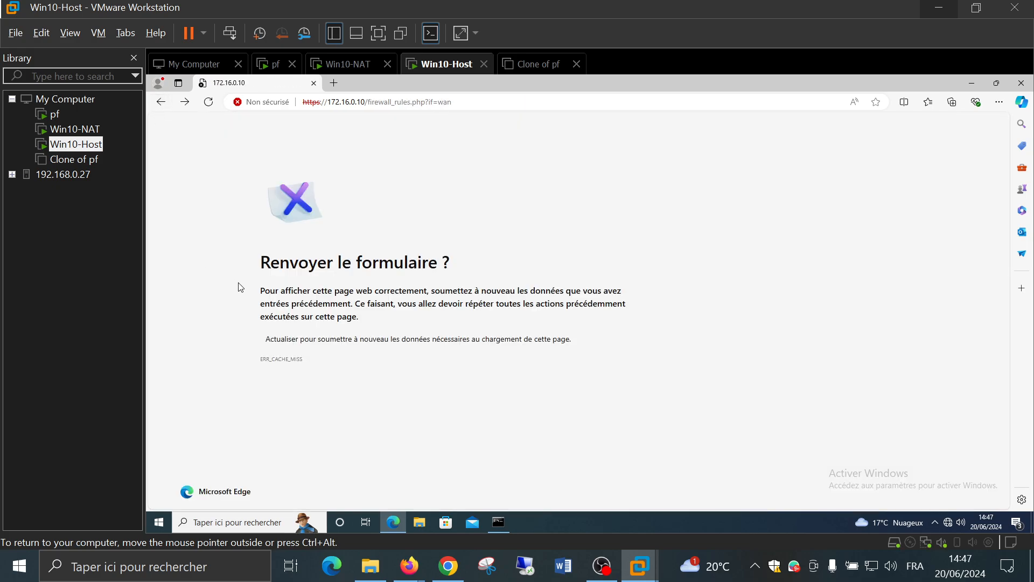
click(162, 102)
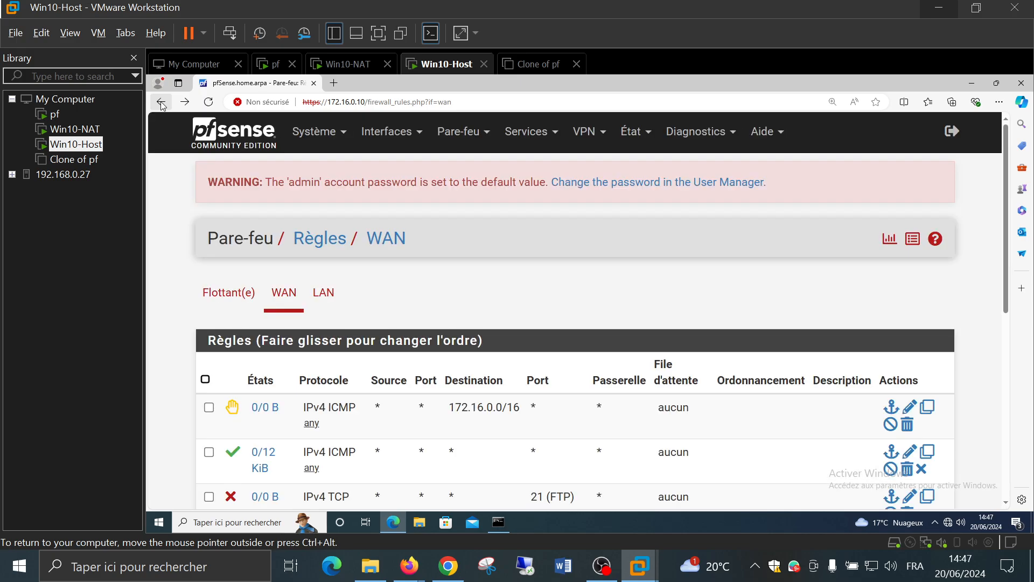
scroll(191, 271, down, 7)
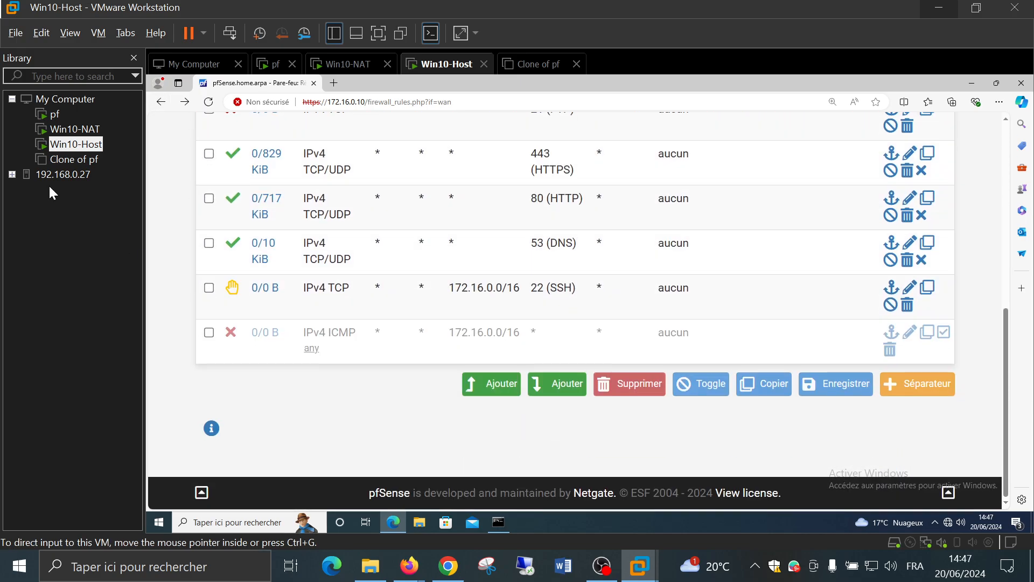
On Win10-NAT, restart the continuous ping to 172.16.128.10
click(54, 130)
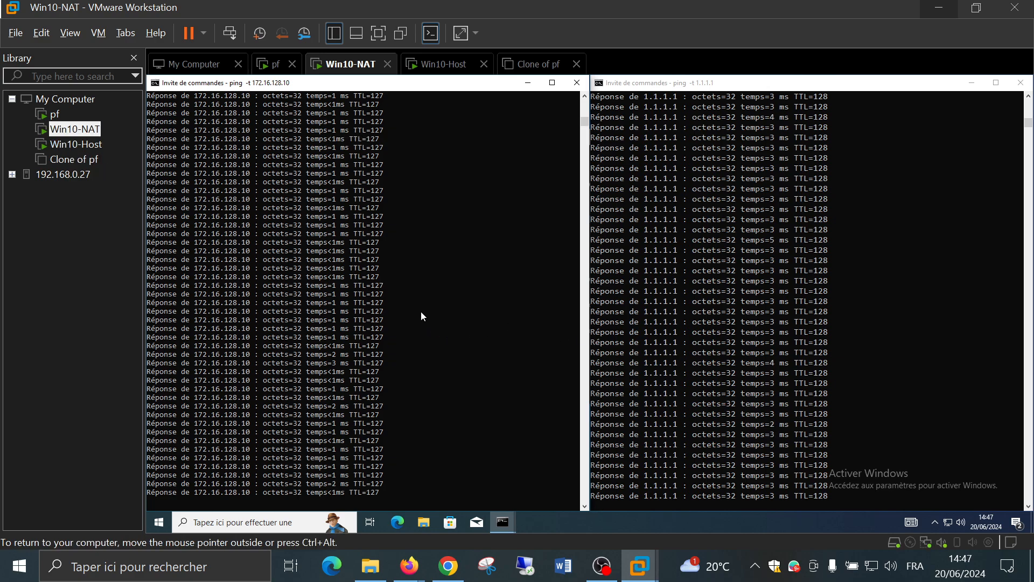
key(ctrl+c)
key(Up)
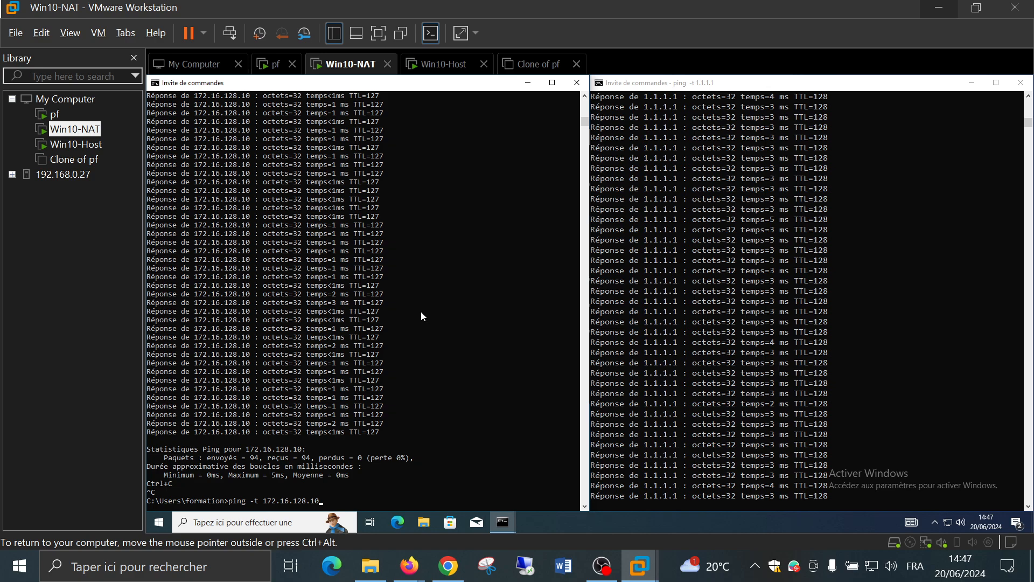
key(Return)
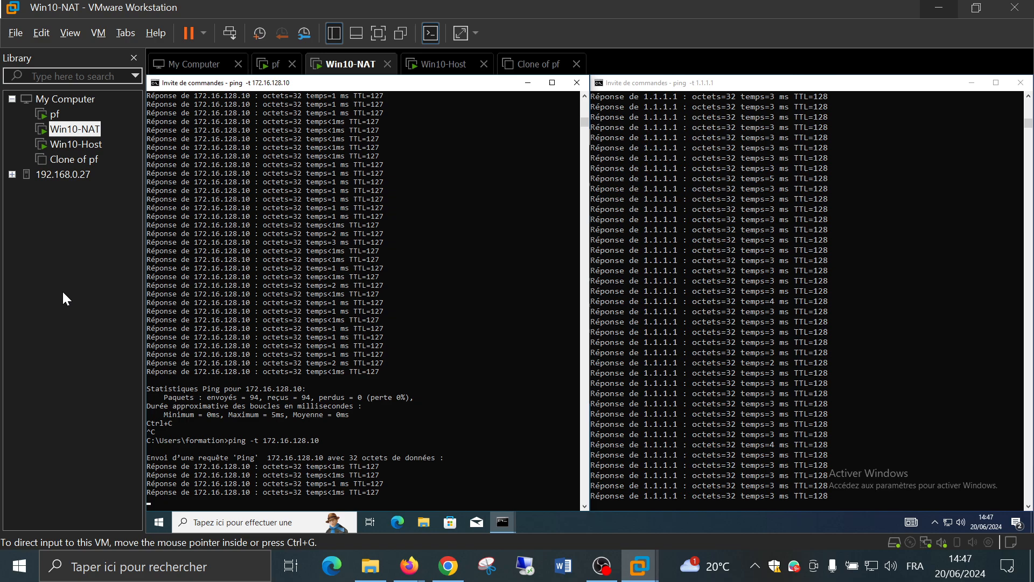
On Win10-Host, edit the top ICMP reject rule and set its destination to LAN subnets
click(66, 146)
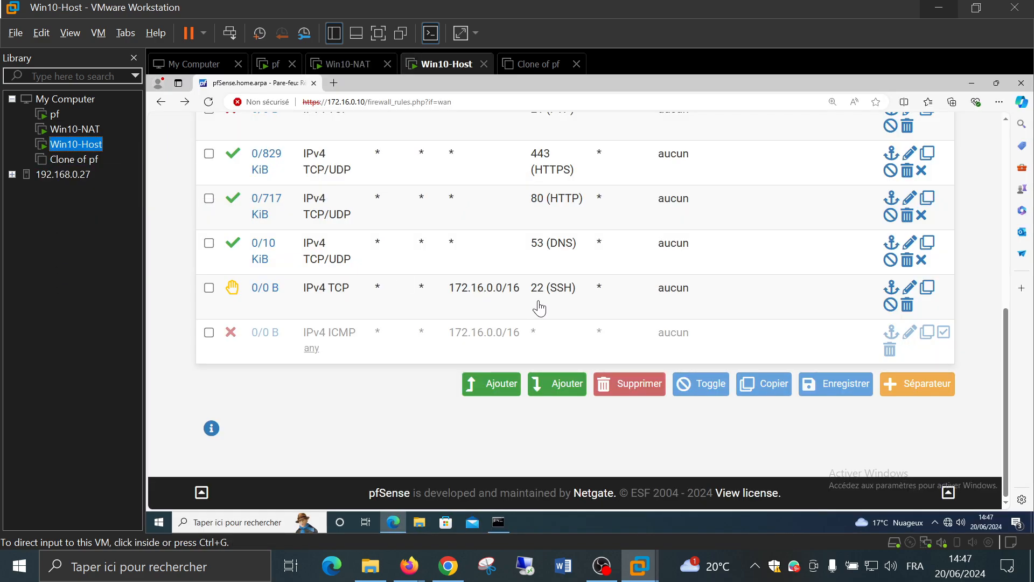
scroll(351, 387, up, 3)
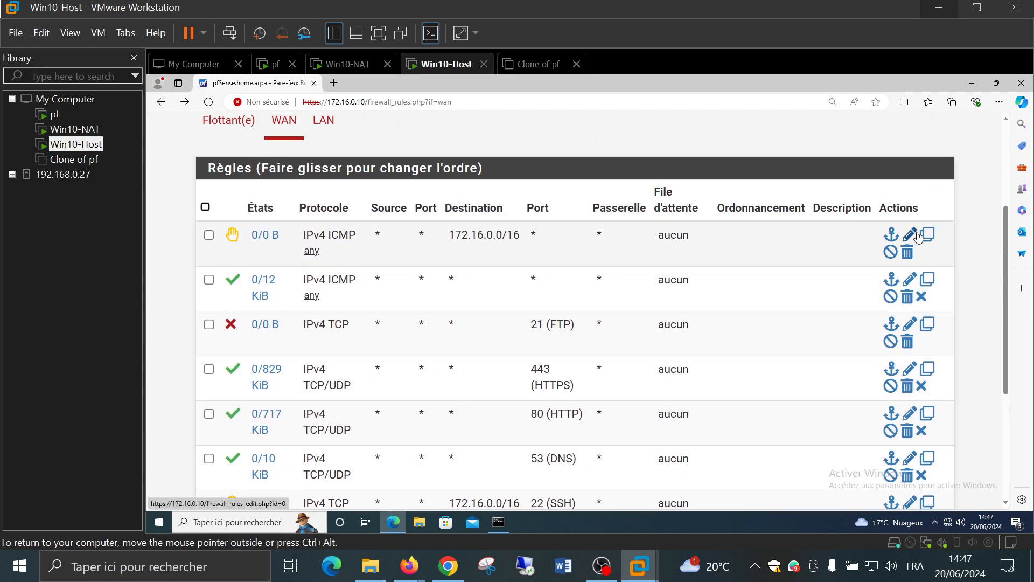
double_click(879, 228)
scroll(521, 295, down, 10)
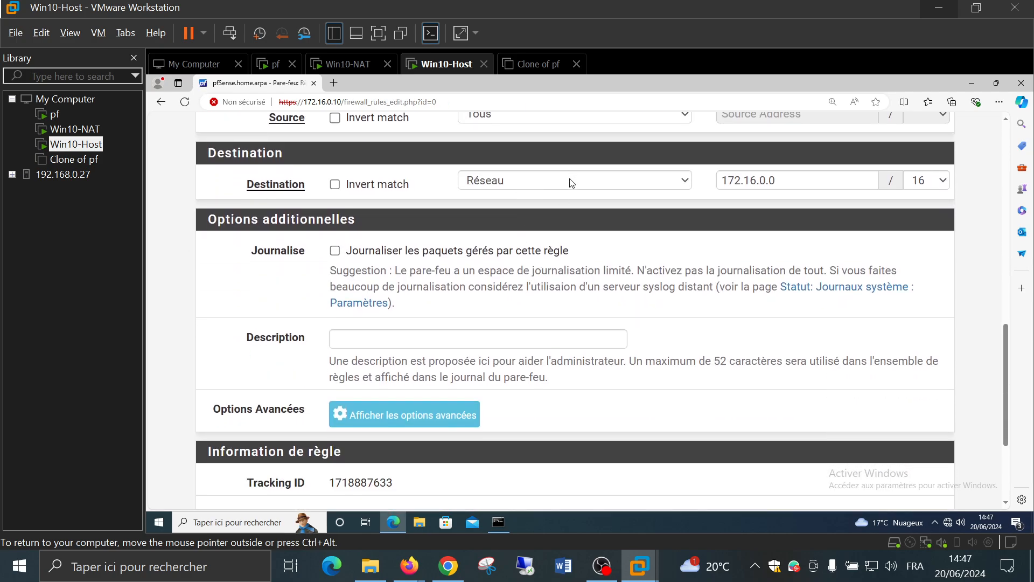
click(572, 183)
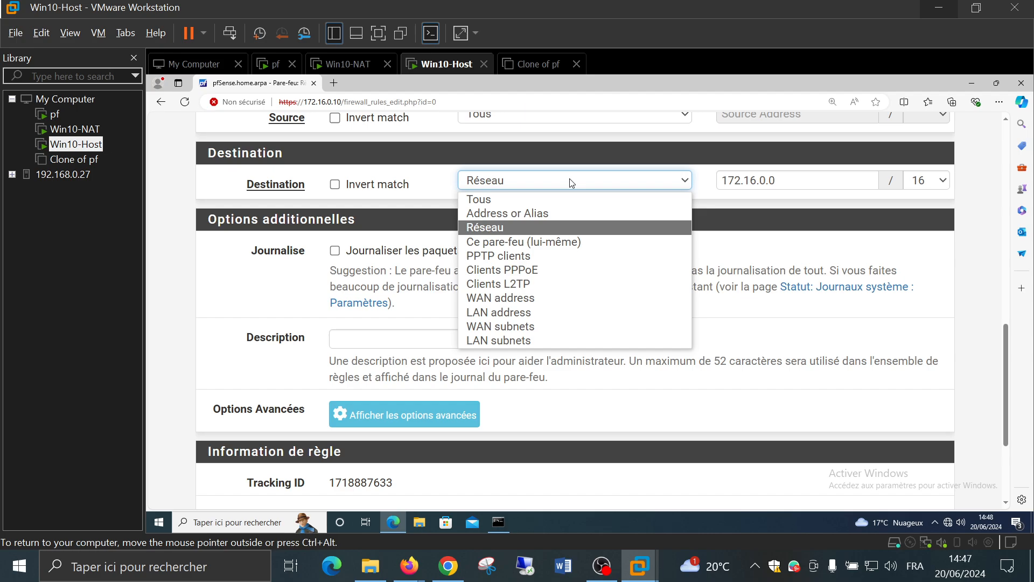
click(564, 341)
Reveal the advanced options, then save the rule and apply the firewall changes
click(414, 422)
scroll(514, 371, down, 5)
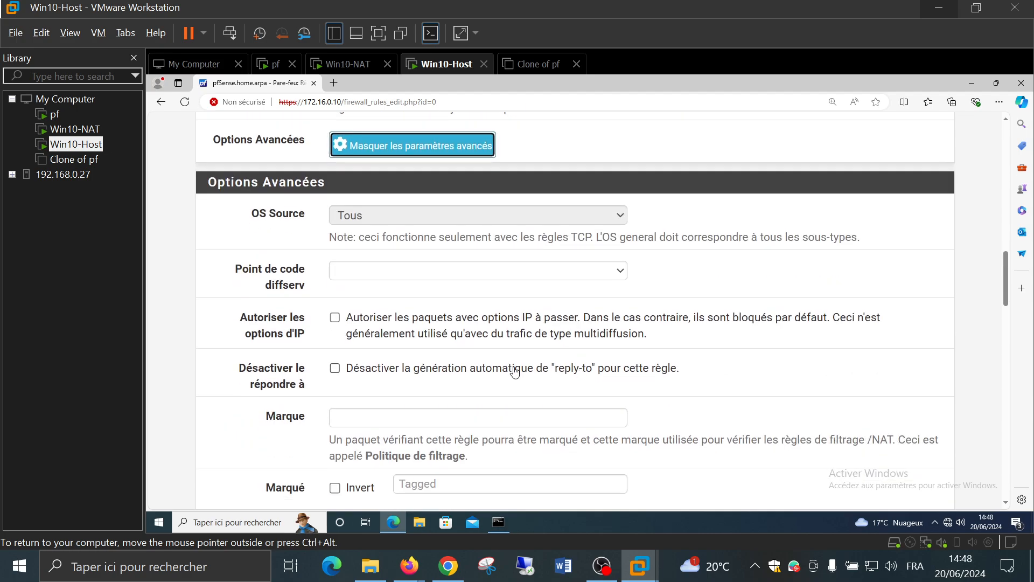
scroll(514, 372, down, 18)
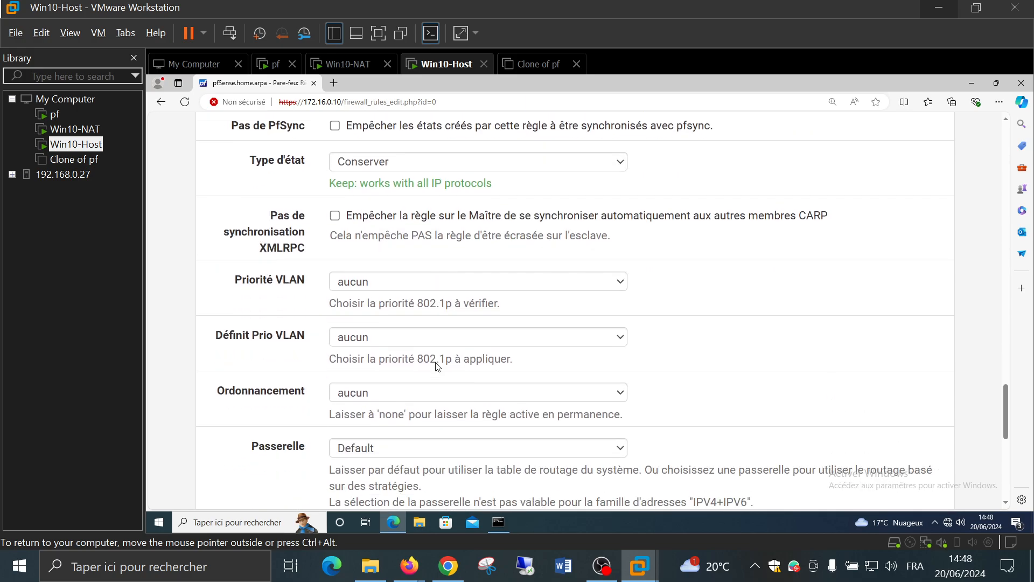
scroll(437, 366, down, 8)
click(361, 419)
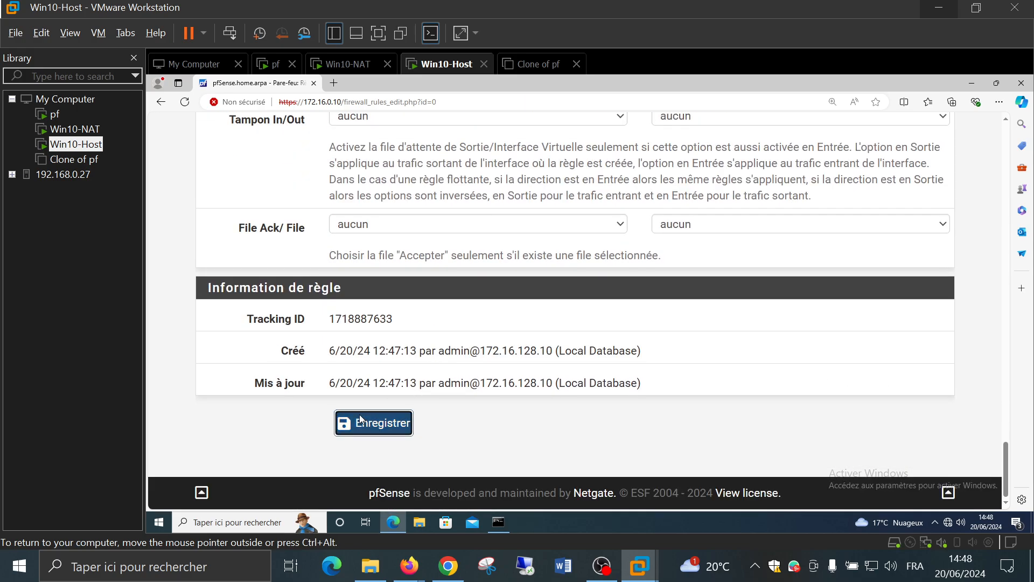
click(837, 303)
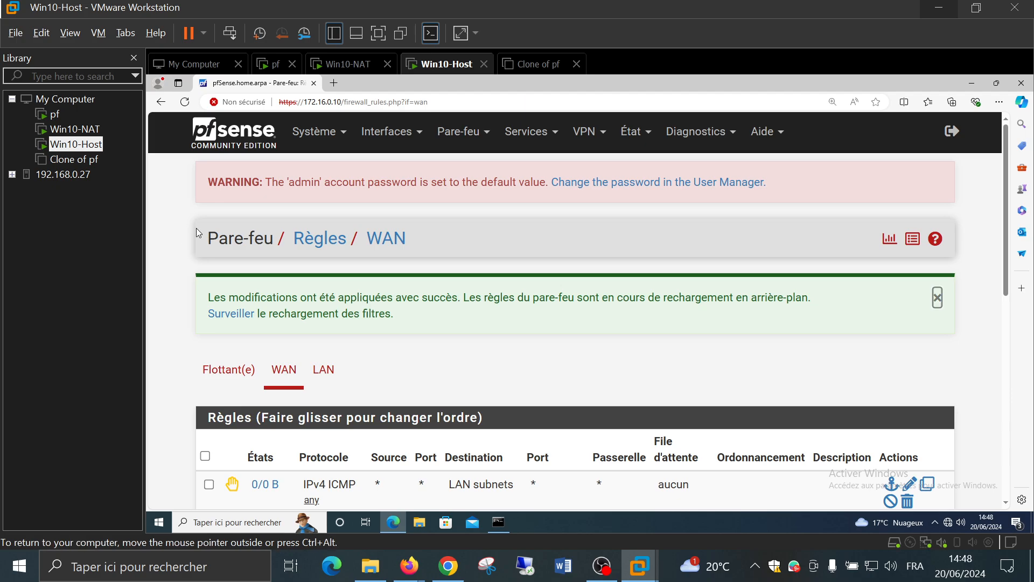
scroll(250, 291, down, 2)
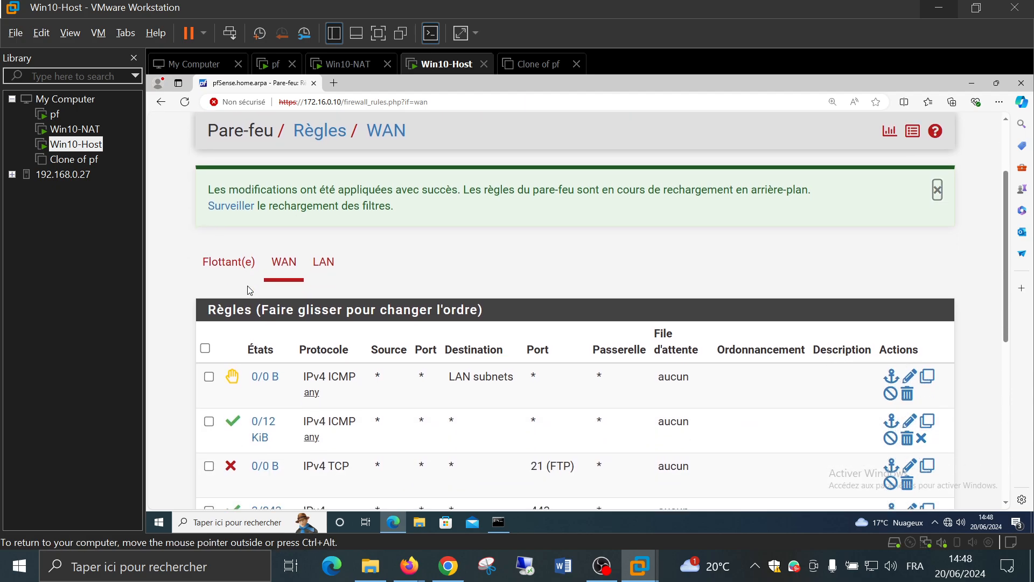
scroll(250, 291, down, 1)
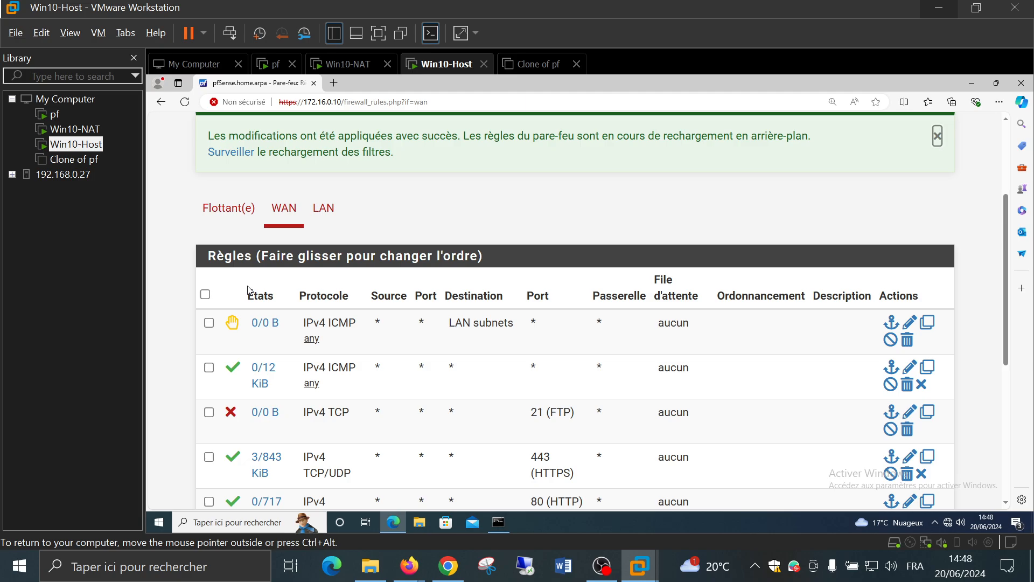
On Win10-NAT, stop and rerun the continuous ping to 172.16.128.10
click(75, 130)
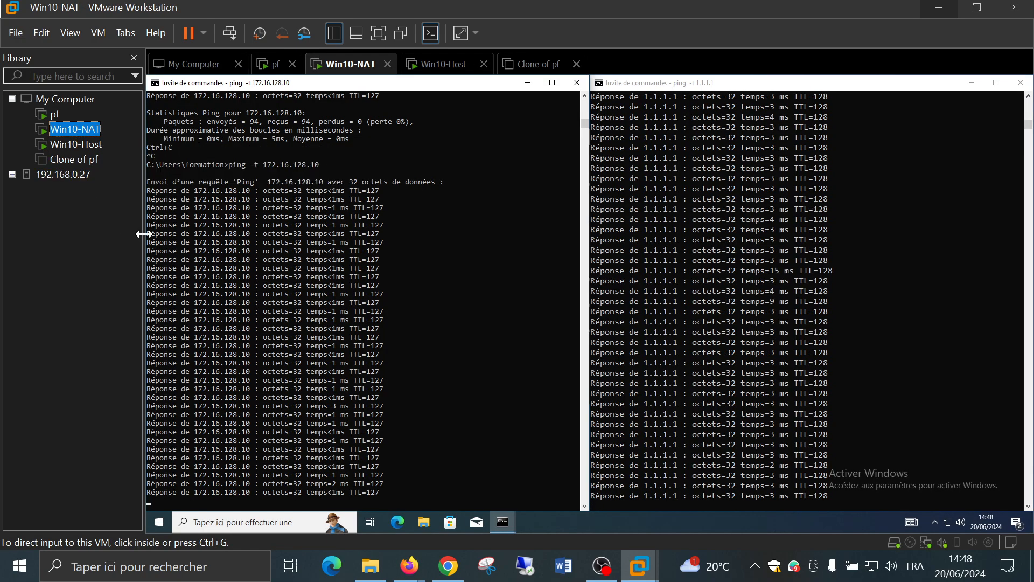
key(ctrl+c)
click(468, 289)
key(Up)
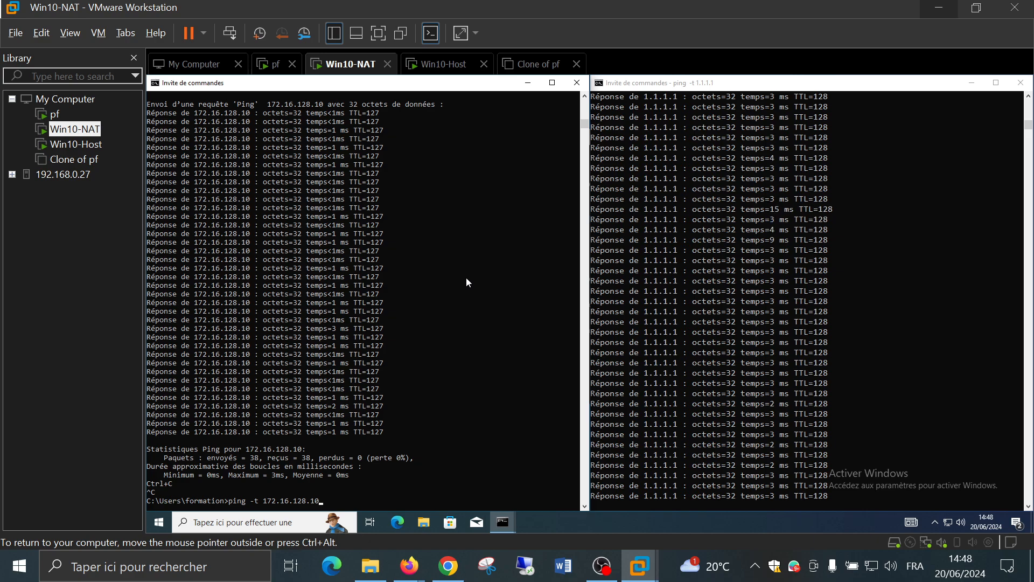
key(Return)
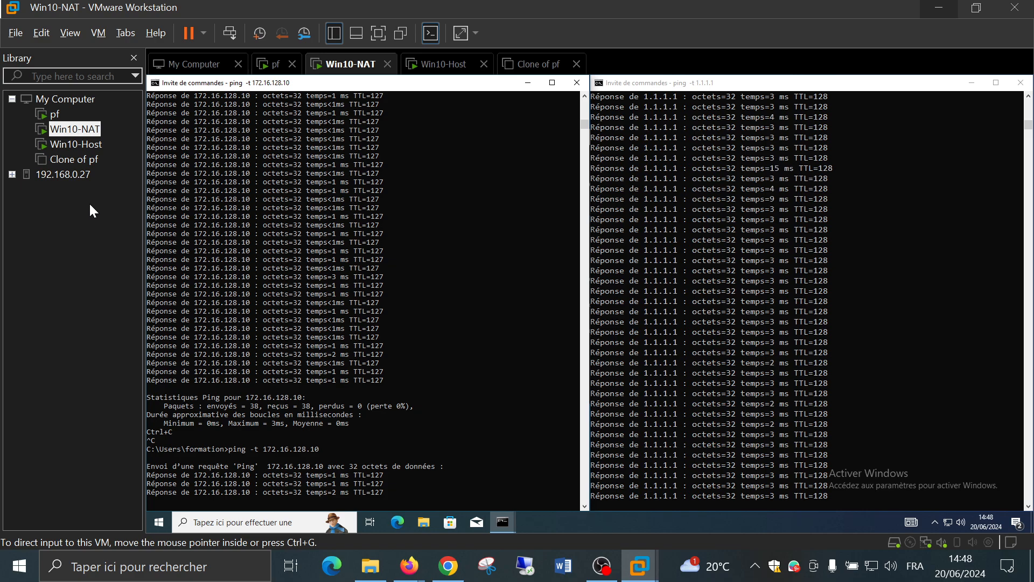
On Win10-Host, confirm in a new tab that the filter reload finished, then return to the WAN rules
click(60, 120)
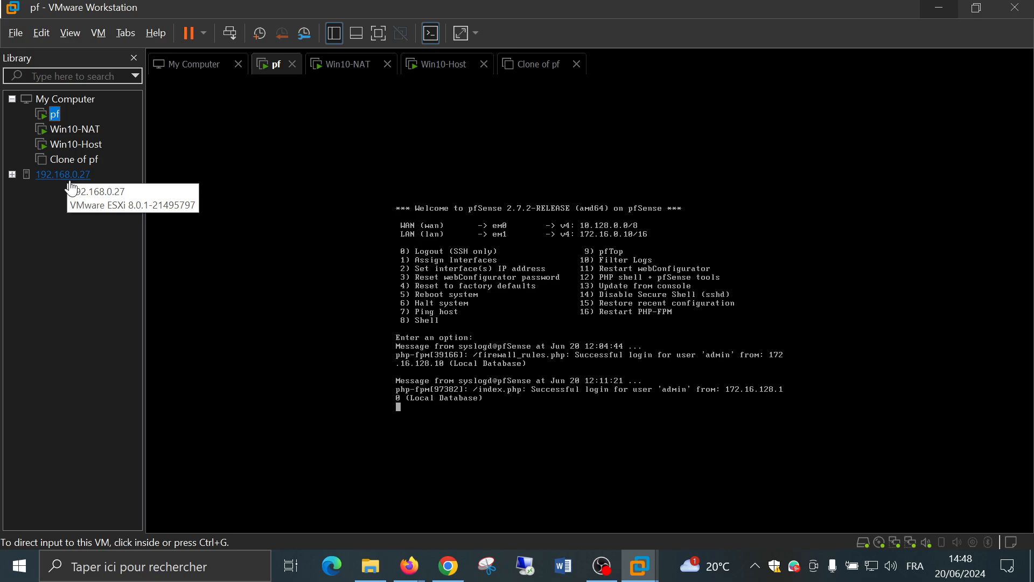
click(76, 144)
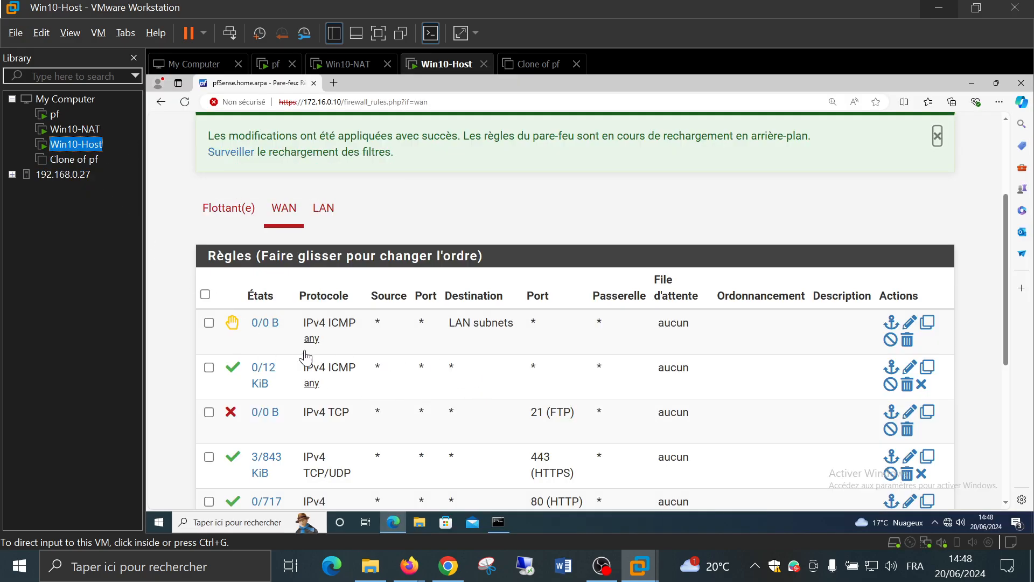
click(170, 352)
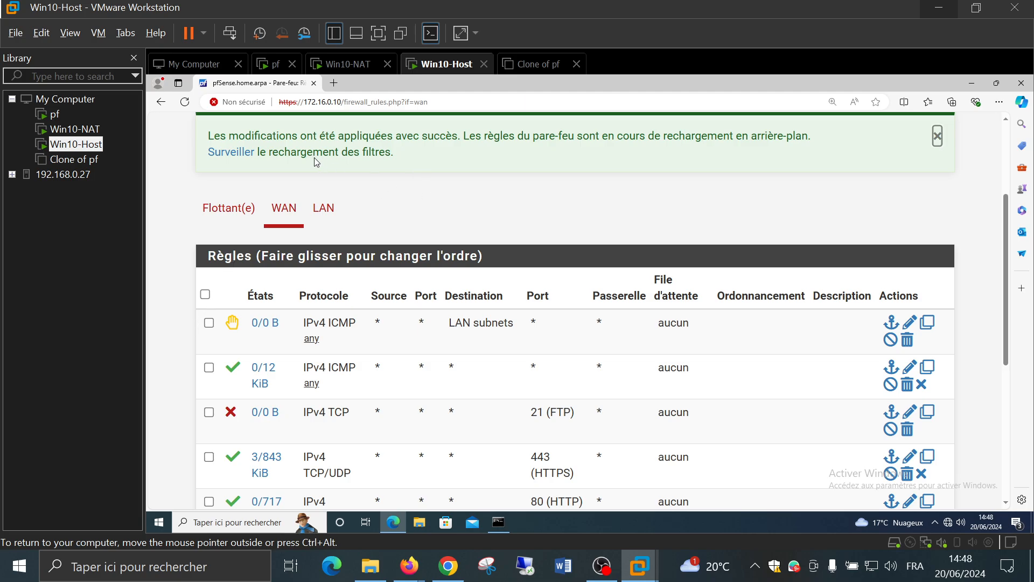
middle_click(232, 153)
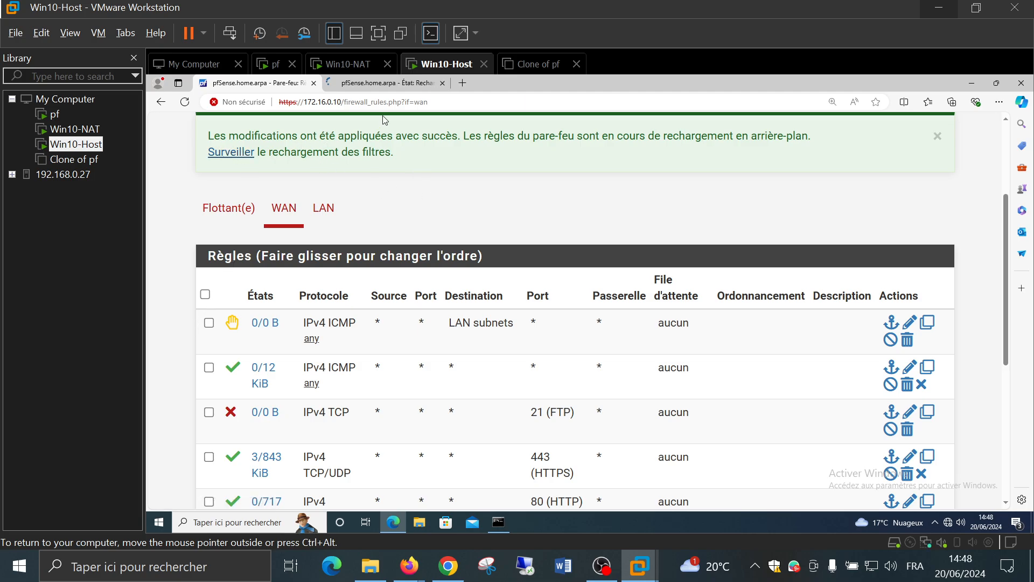
click(379, 83)
scroll(177, 333, down, 10)
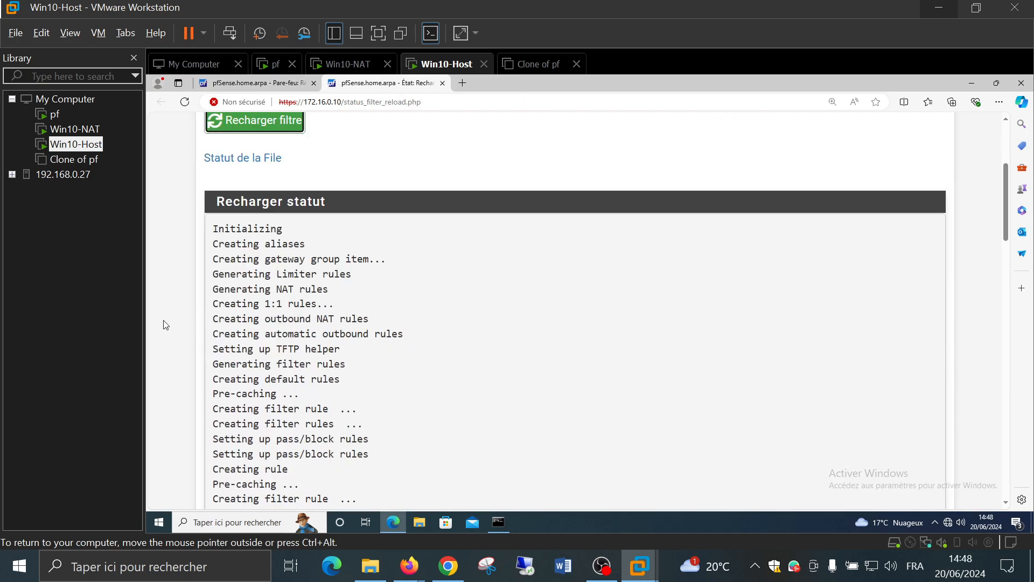
scroll(167, 317, down, 8)
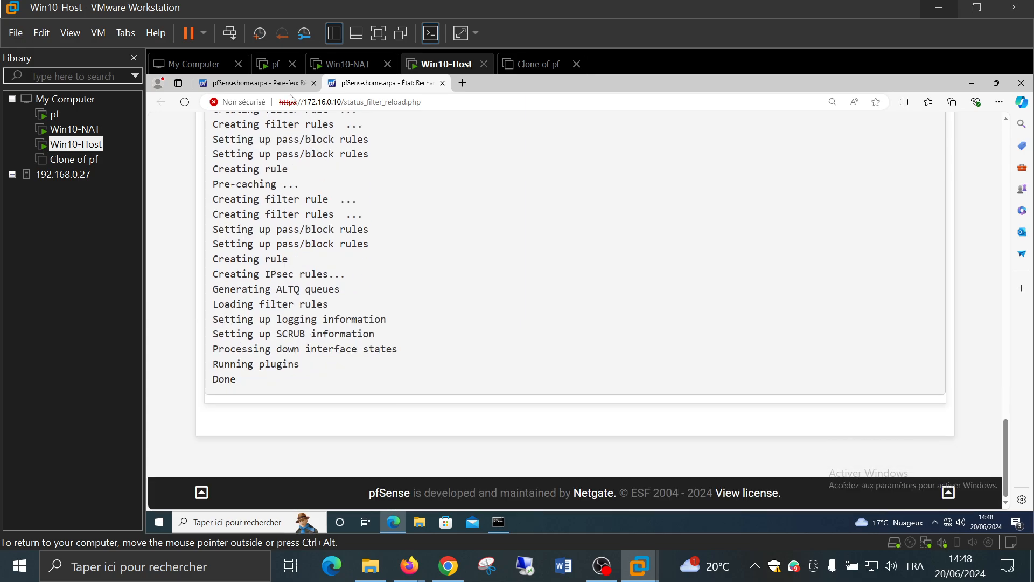
click(278, 84)
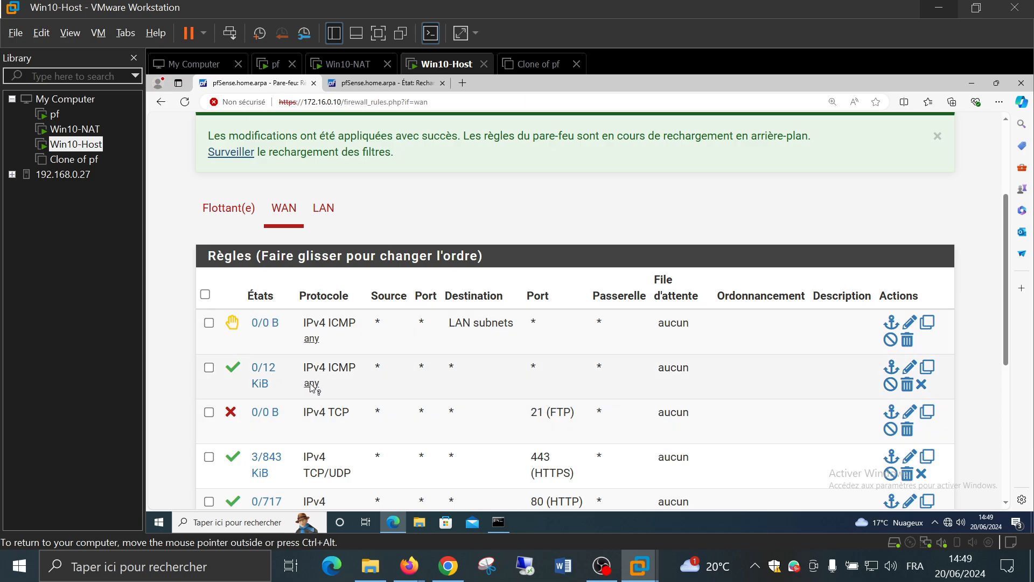
Edit the top ICMP reject rule, toggling Invert match on and back off
click(909, 324)
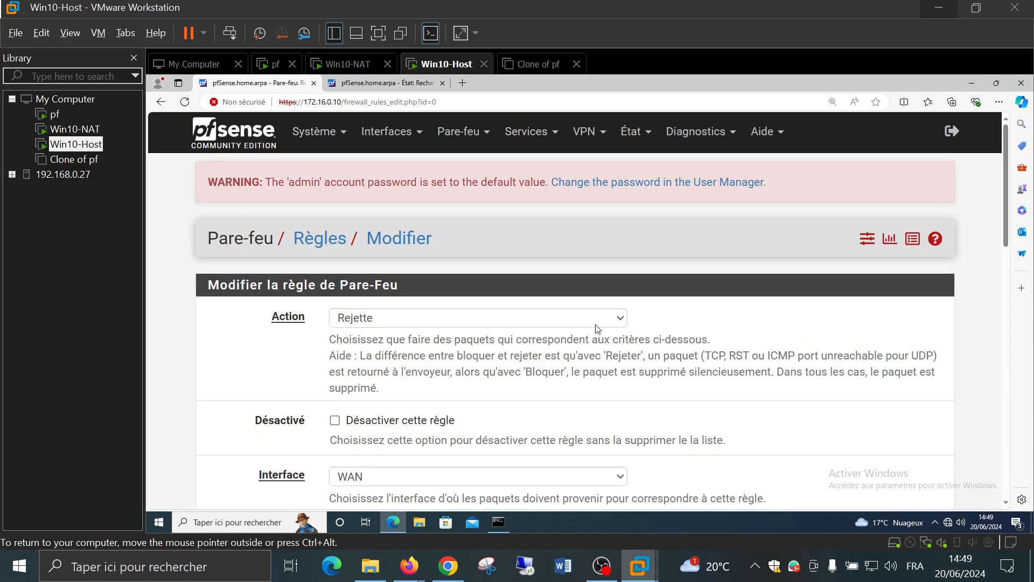
scroll(596, 329, down, 3)
scroll(713, 312, down, 5)
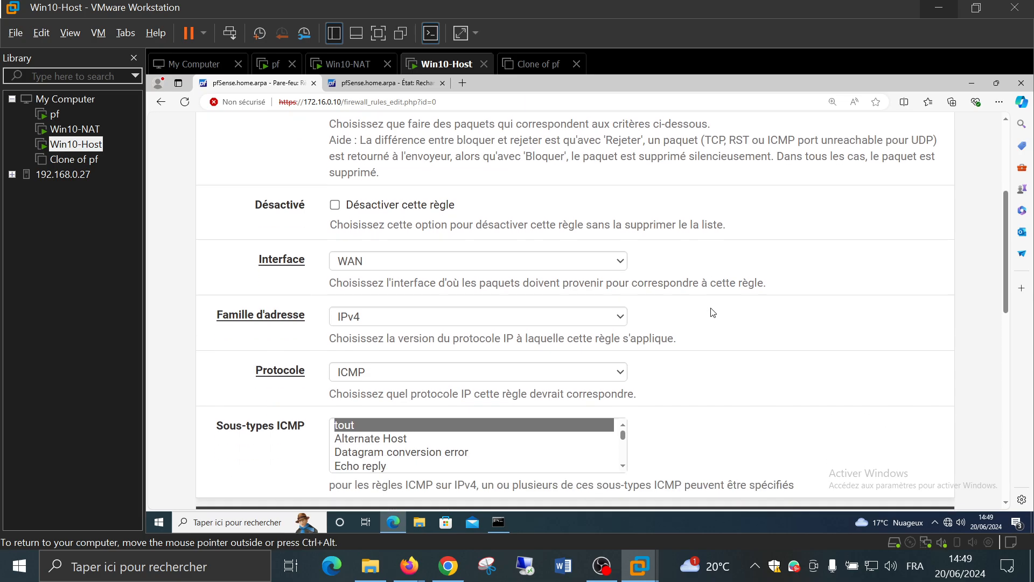
scroll(710, 312, down, 2)
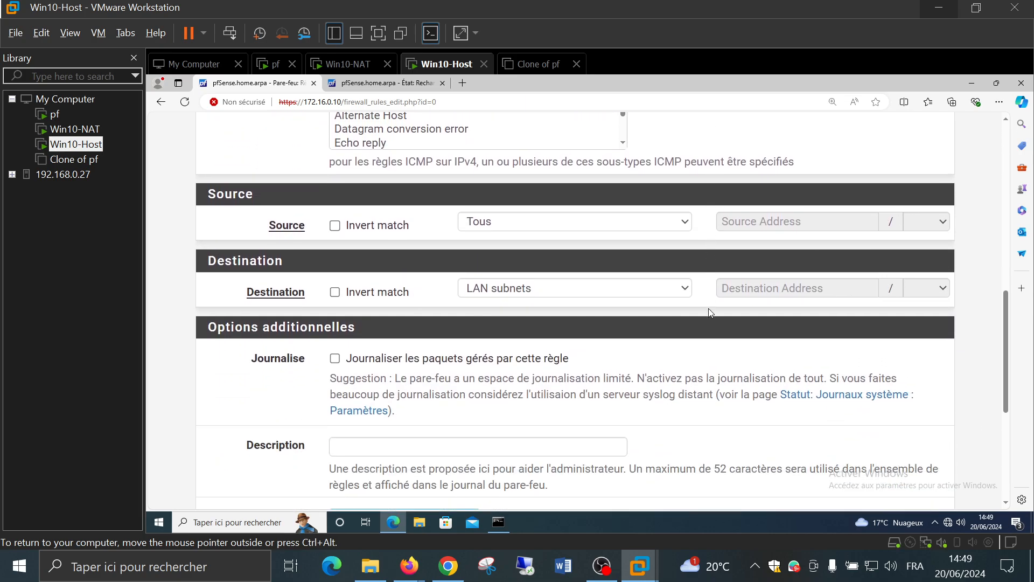
click(364, 295)
click(364, 295)
Save the unchanged LAN-subnets rule and apply the firewall rules again
scroll(471, 295, up, 9)
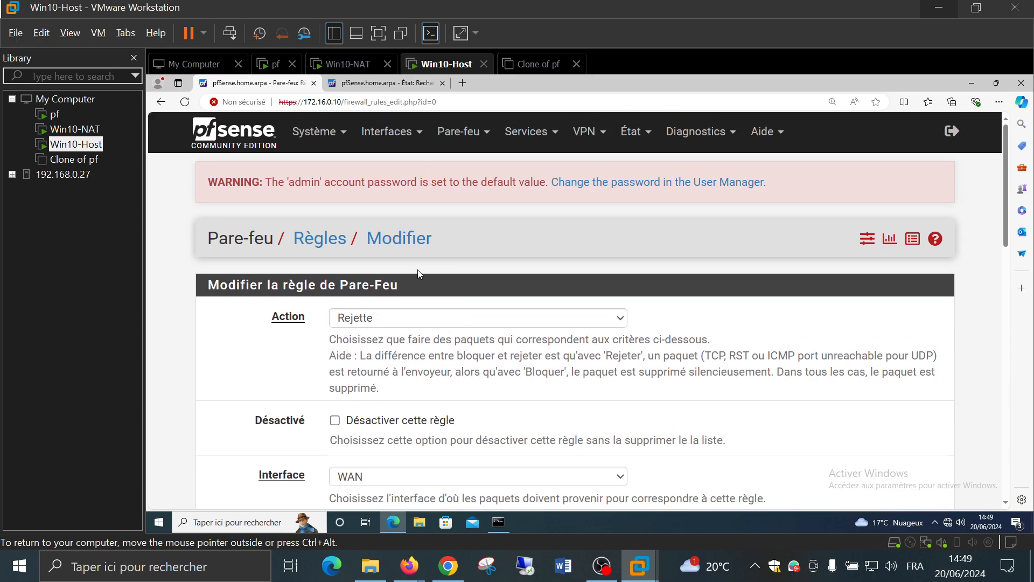
scroll(344, 270, down, 15)
scroll(334, 275, up, 8)
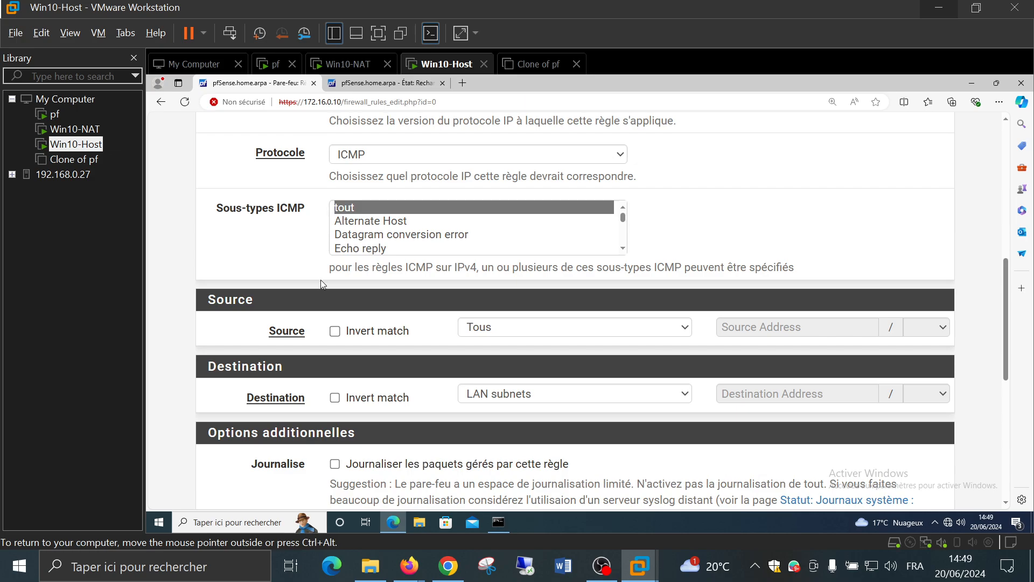
scroll(322, 284, up, 8)
scroll(323, 285, down, 15)
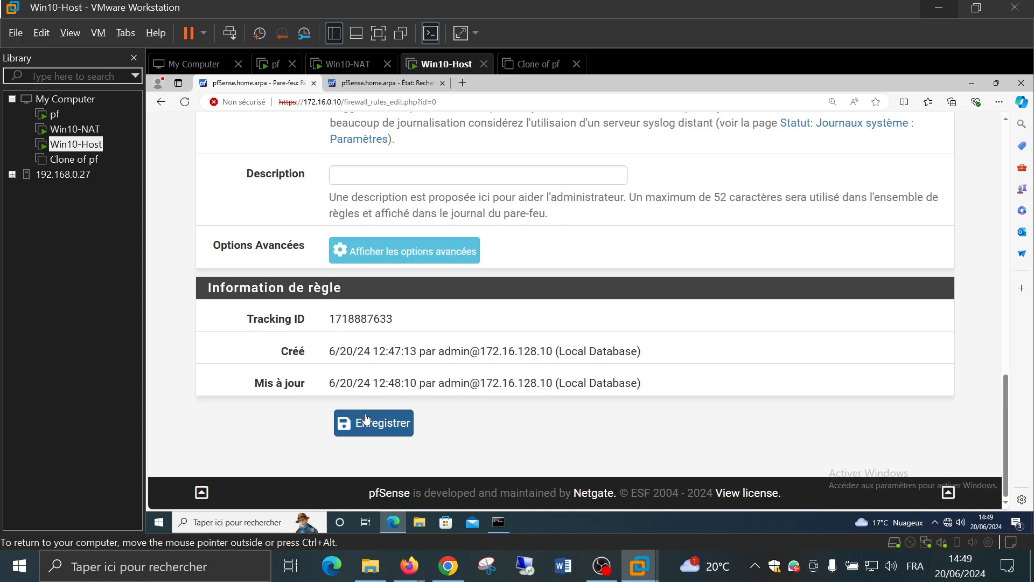
click(367, 420)
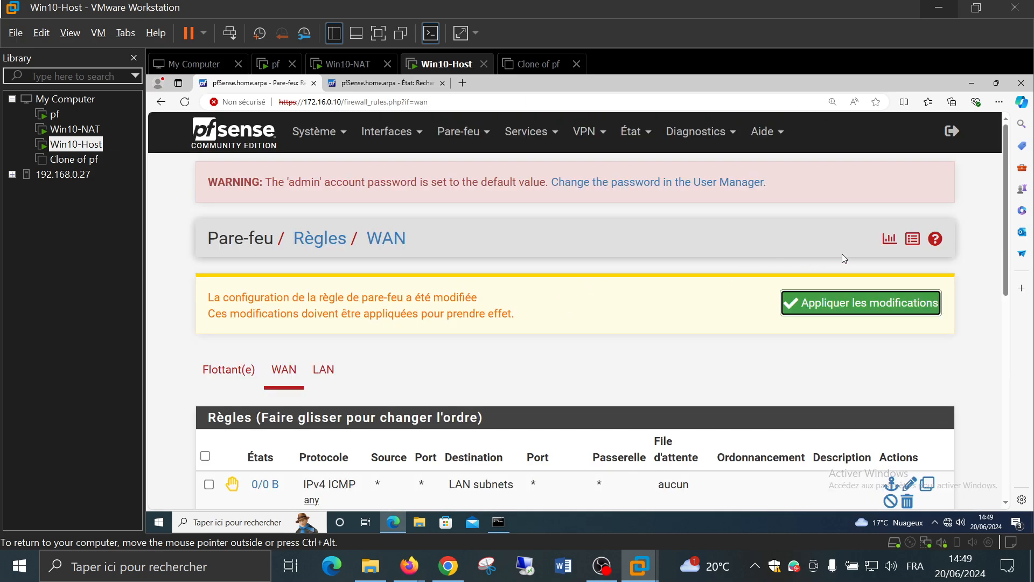
click(838, 303)
scroll(692, 293, down, 1)
scroll(692, 293, down, 1)
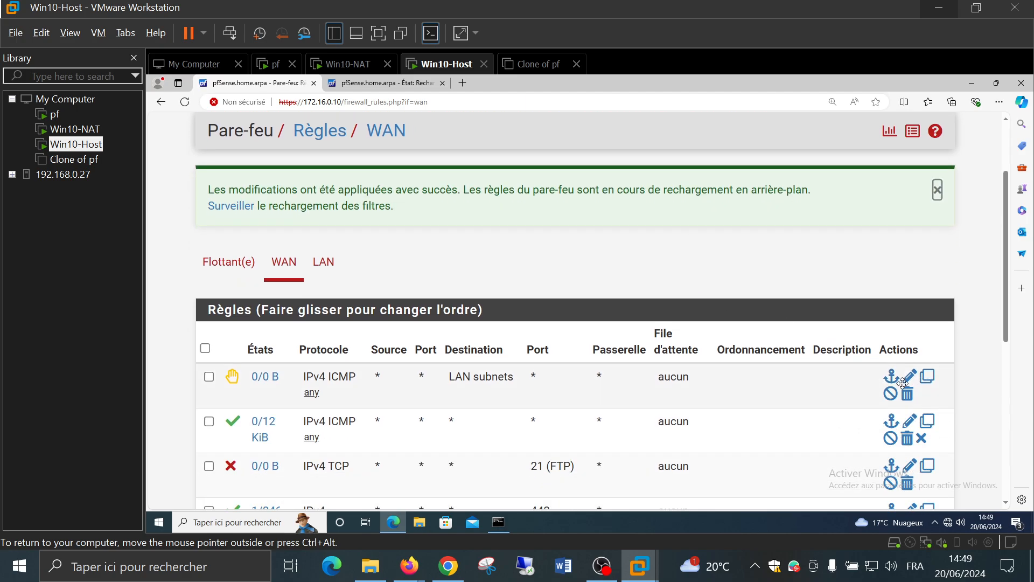
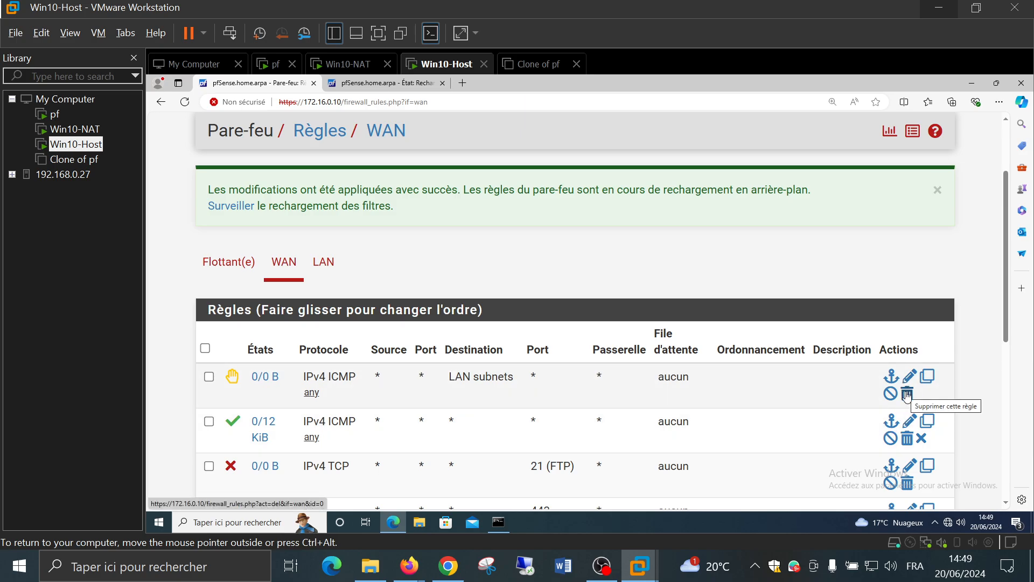
Delete the first WAN rule, which rejects ICMP to LAN subnets, and apply the change
click(907, 394)
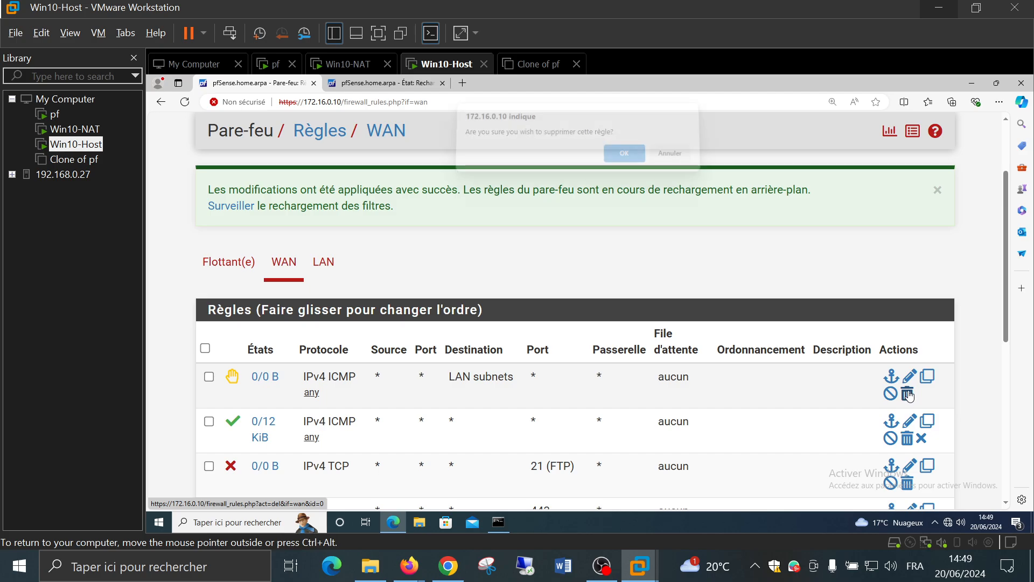
click(619, 157)
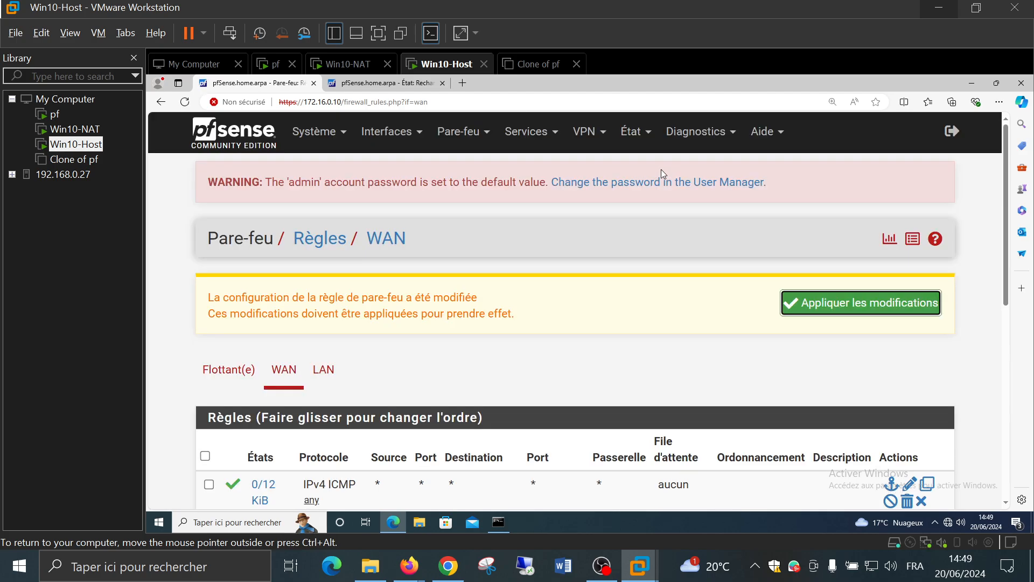
click(804, 303)
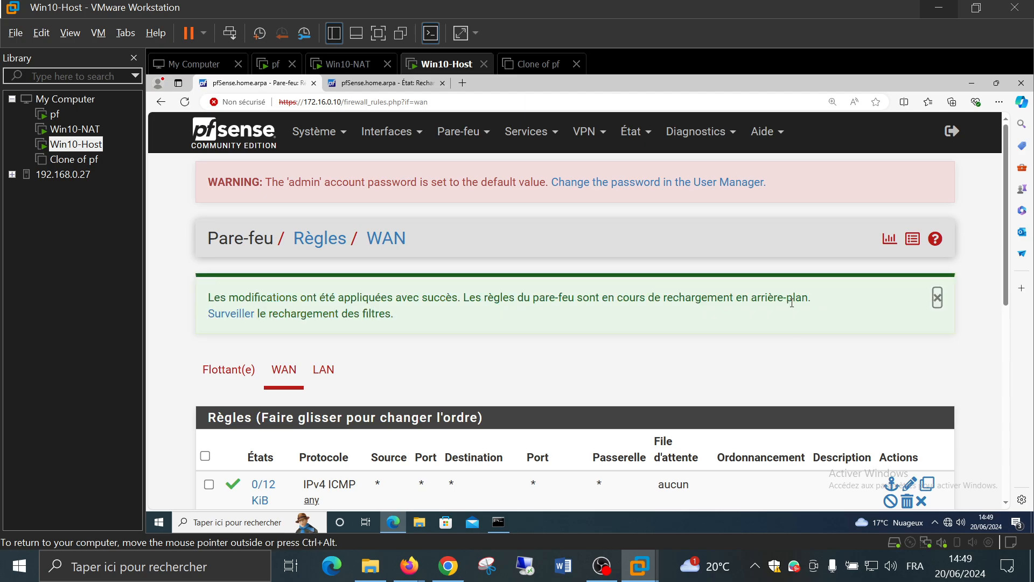
scroll(736, 342, down, 4)
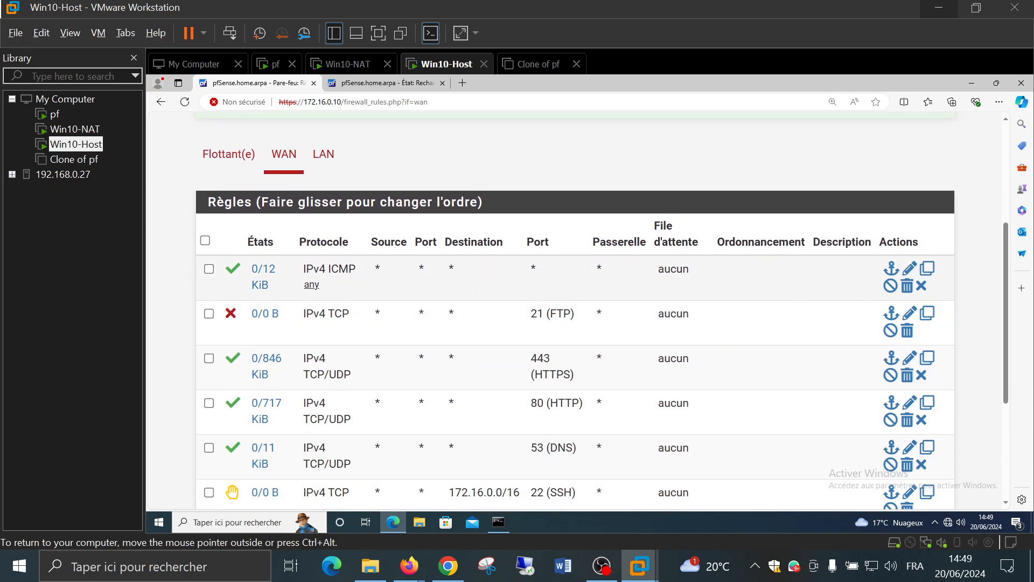
Edit the allow-ICMP WAN rule so its destination is inverted LAN subnets, and save it
click(909, 269)
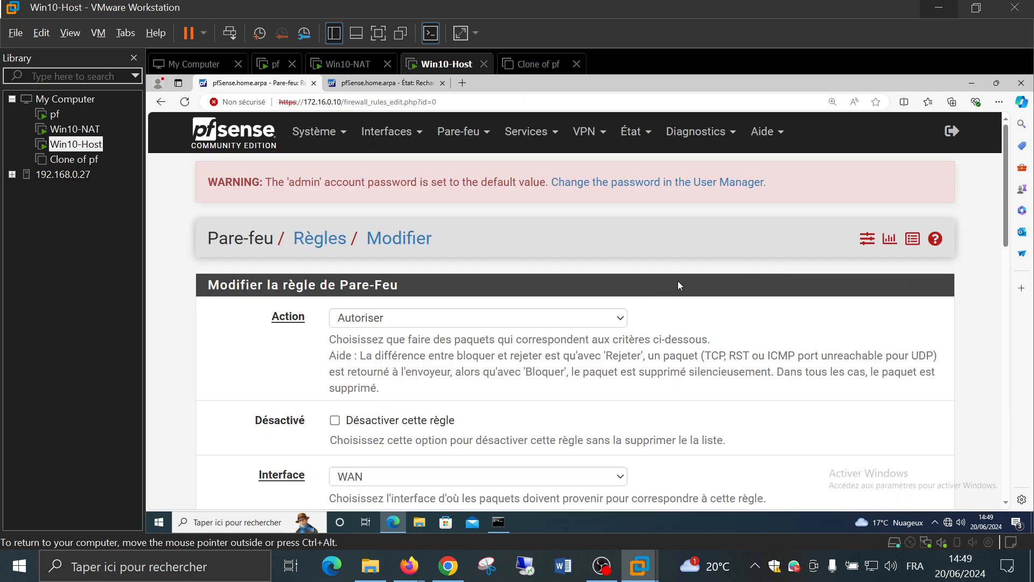
scroll(689, 277, down, 5)
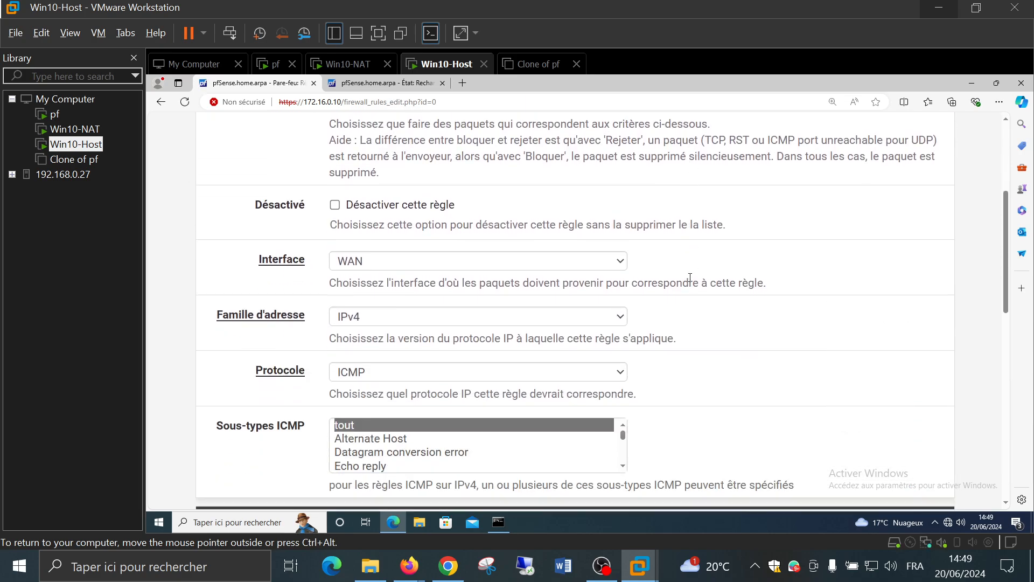
scroll(690, 277, down, 3)
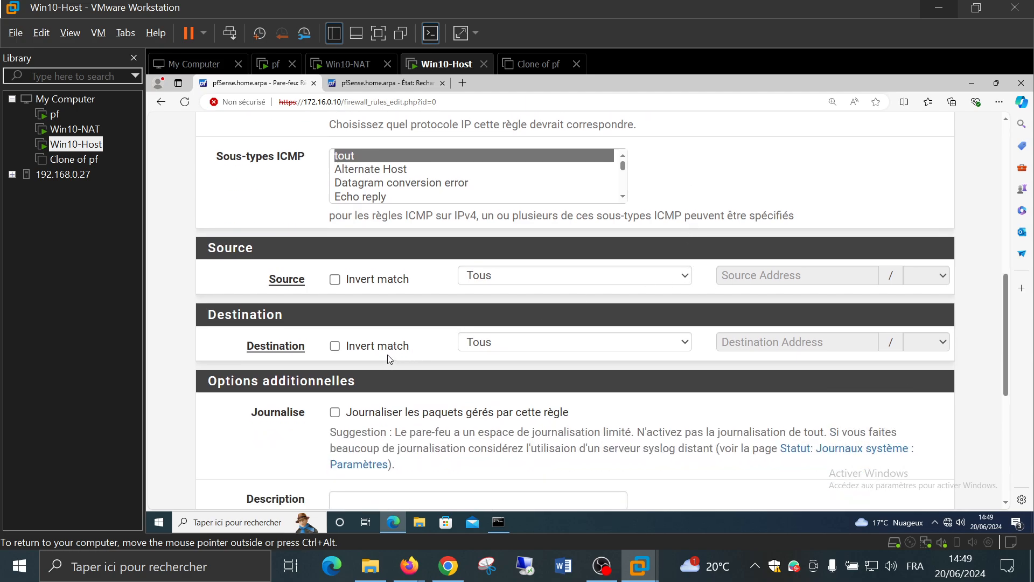
click(373, 347)
click(556, 347)
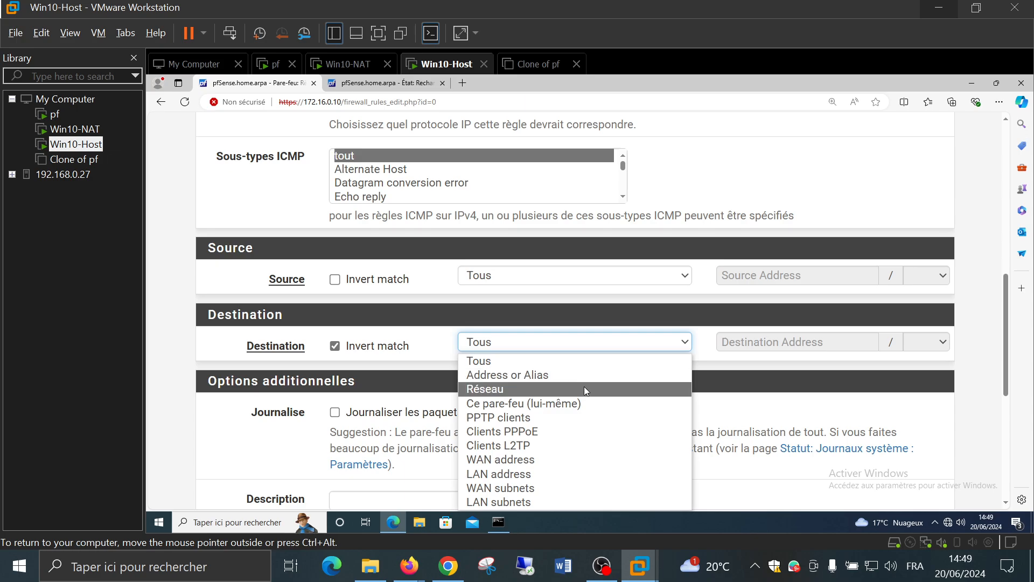
click(579, 501)
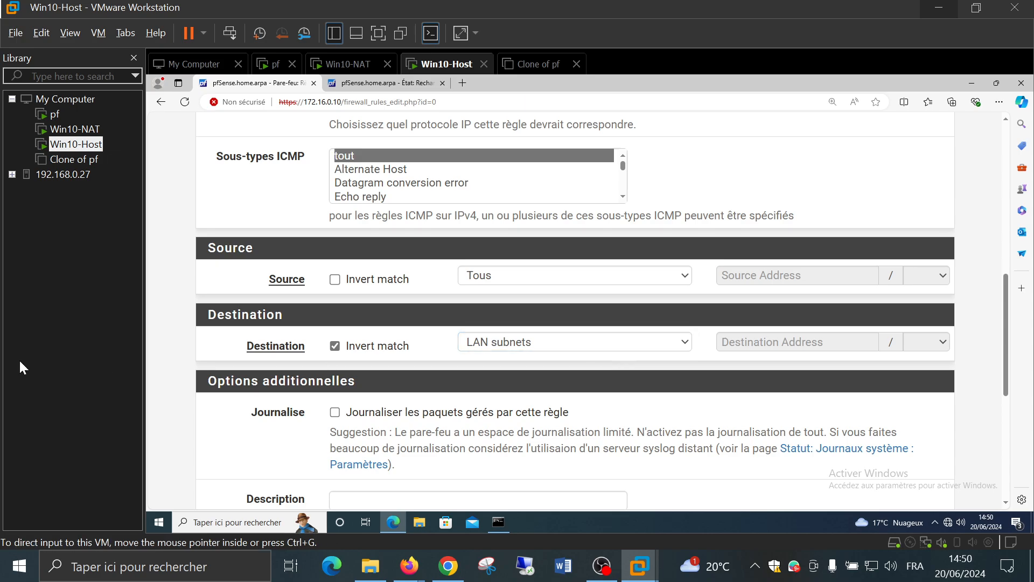
scroll(178, 325, down, 5)
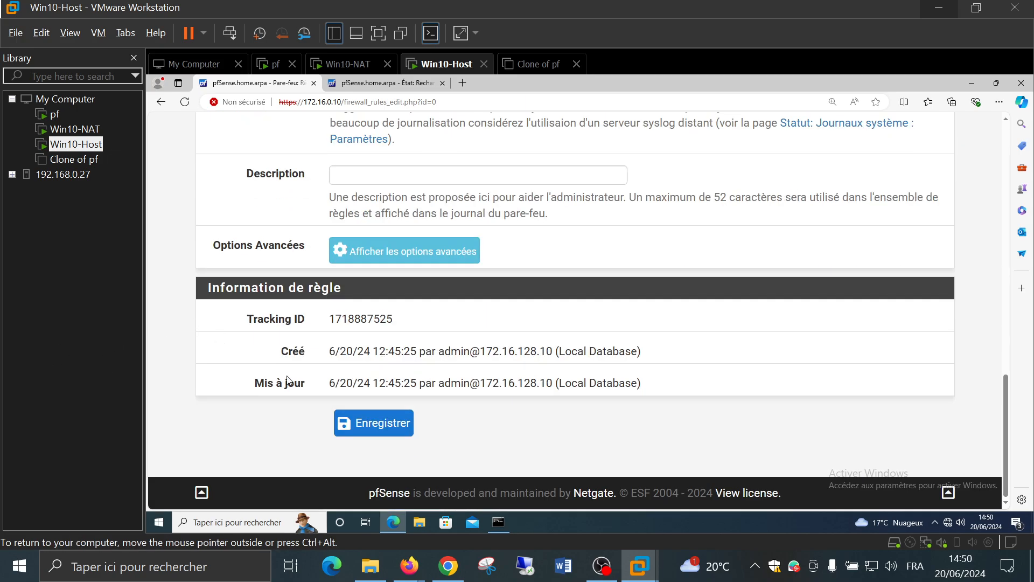
click(381, 423)
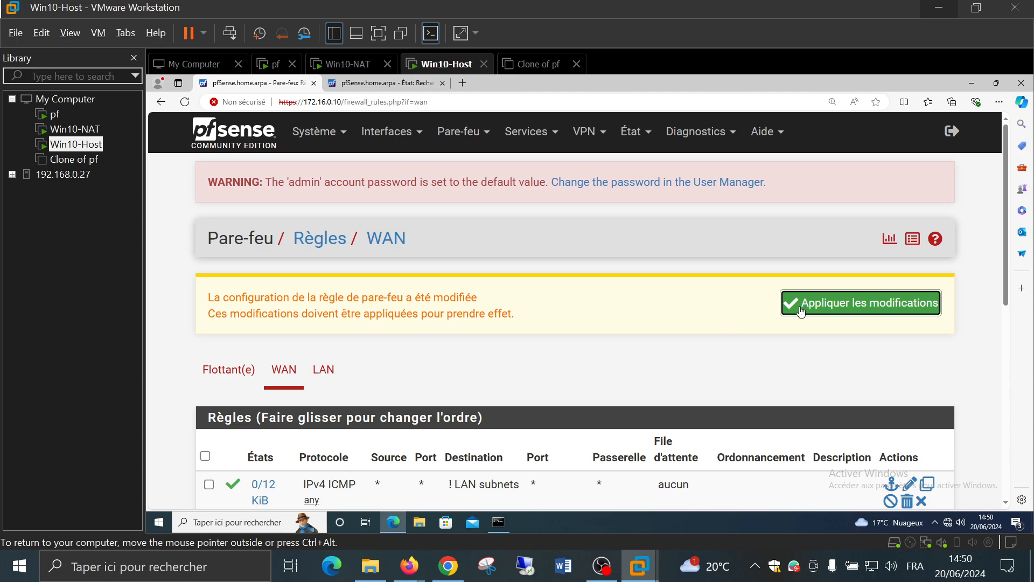
Apply the rule change and watch the filter reload until it reports Done
click(802, 310)
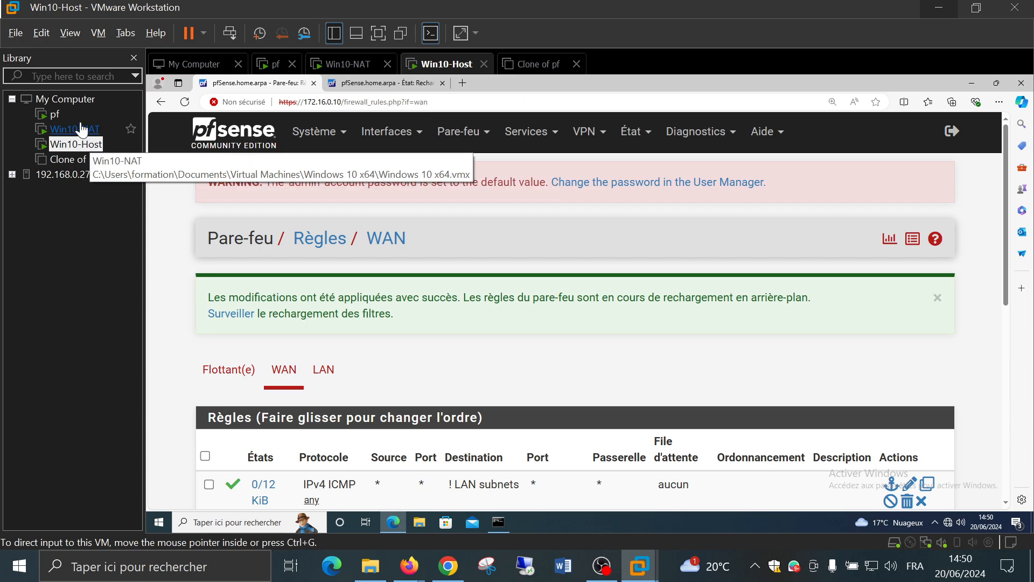
click(215, 314)
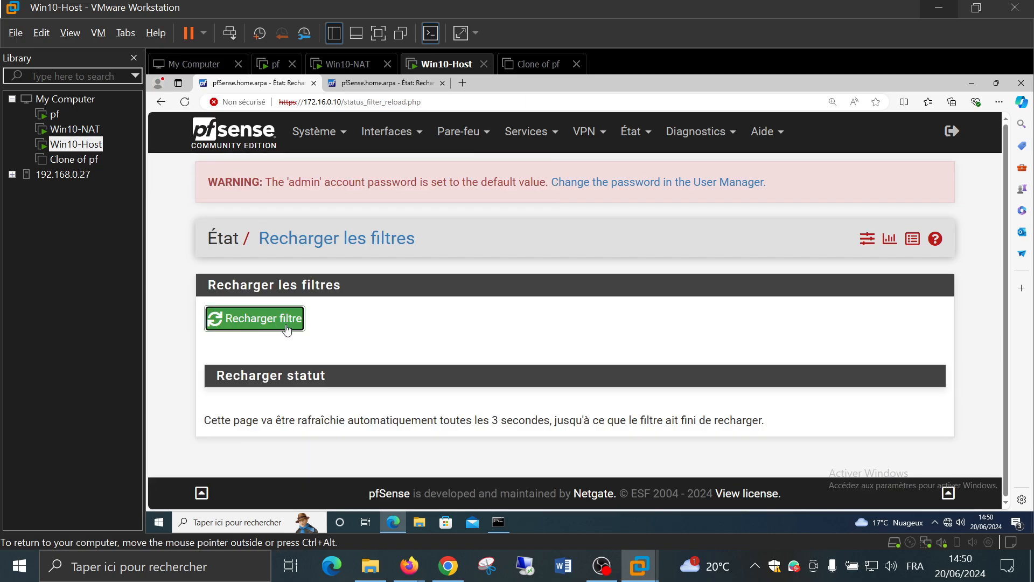
scroll(199, 324, down, 1)
scroll(199, 324, down, 10)
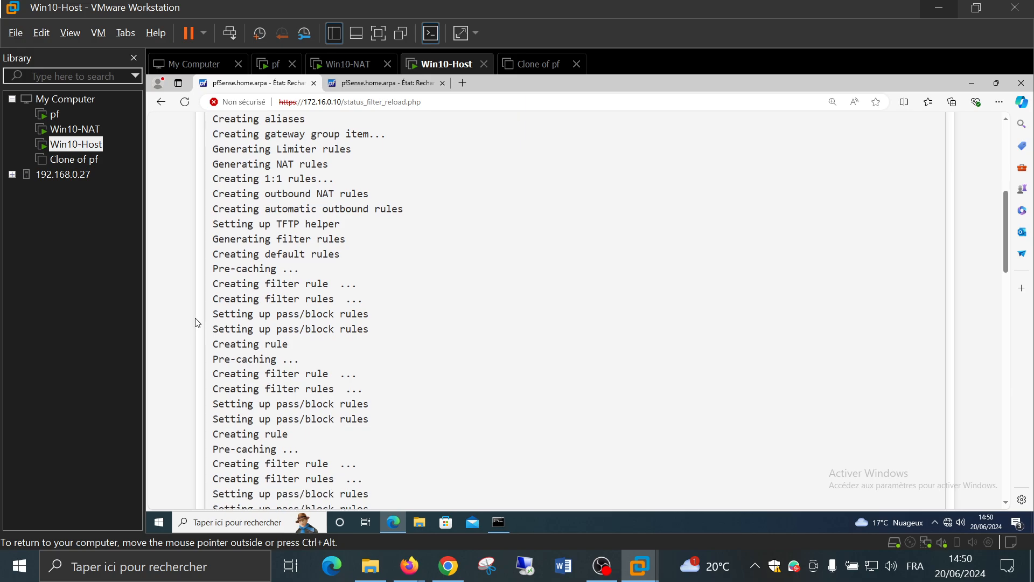
scroll(197, 322, down, 10)
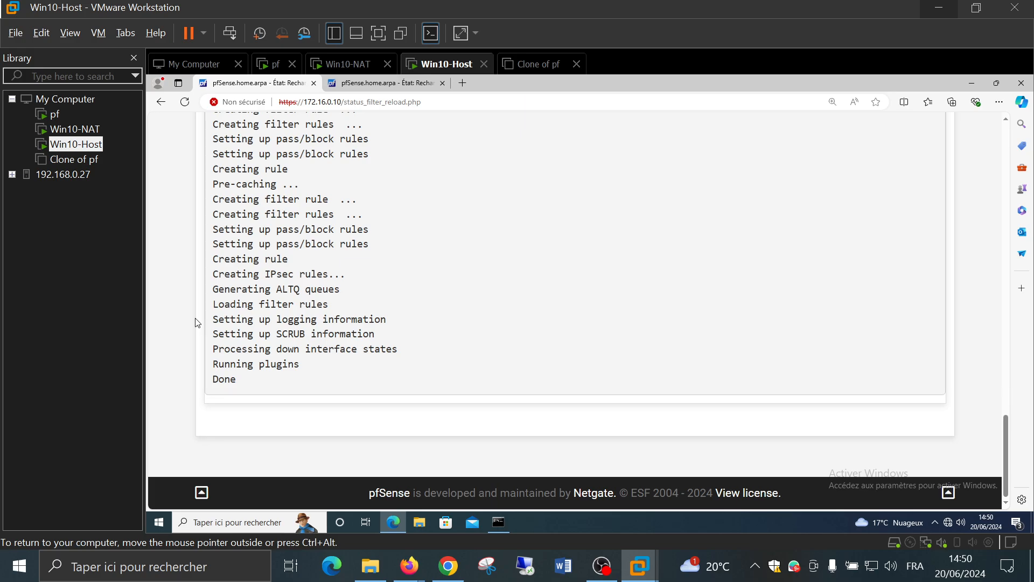
On Win10-NAT, stop and rerun the continuous ping to 172.16.128.10
click(70, 130)
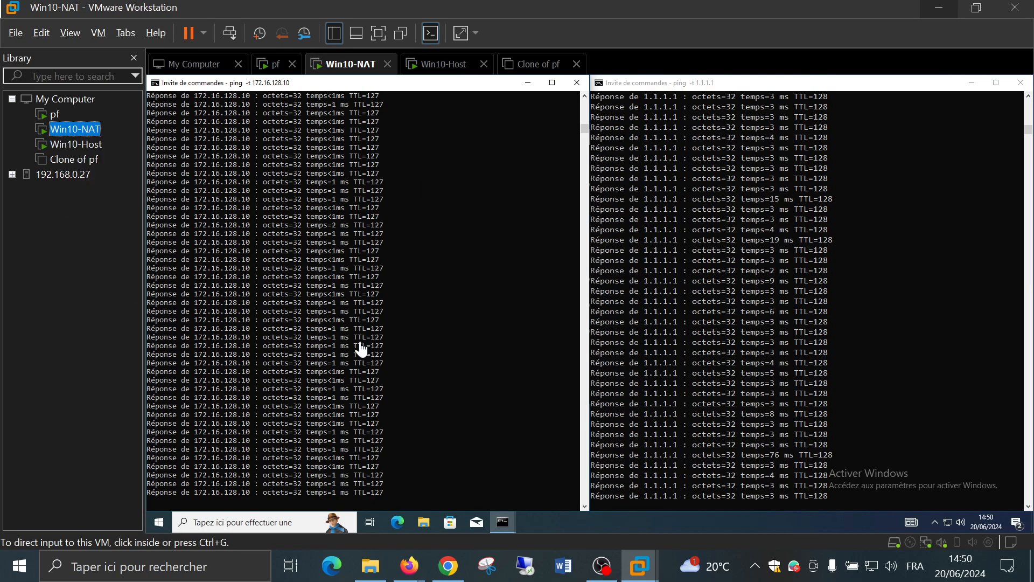
click(443, 344)
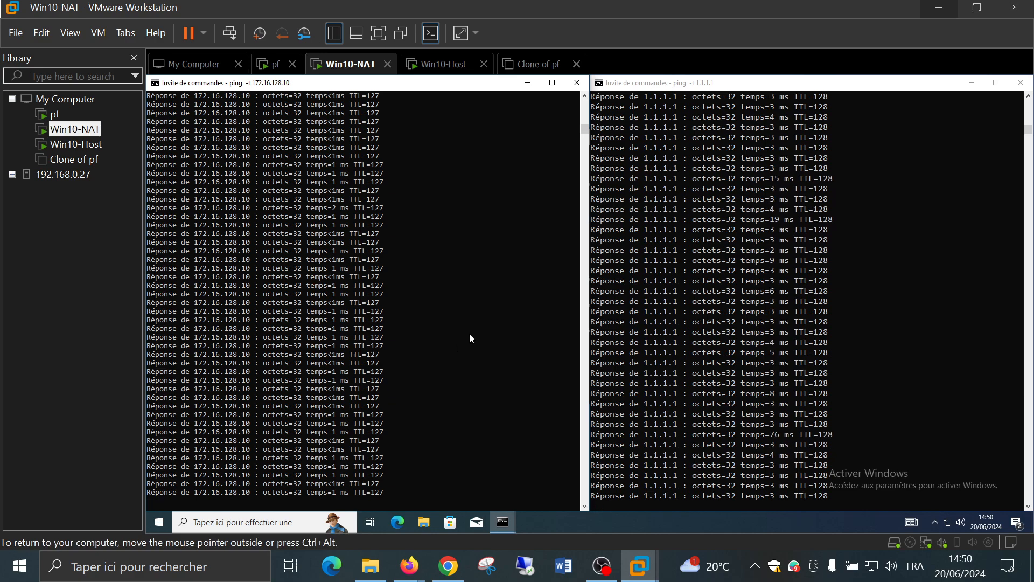
key(ctrl+c)
key(Up)
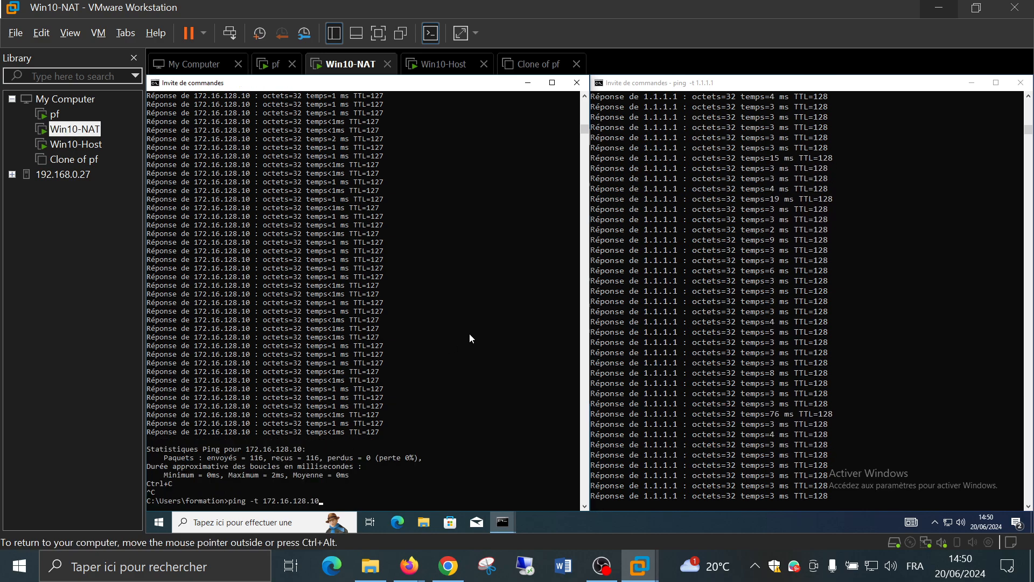
key(Return)
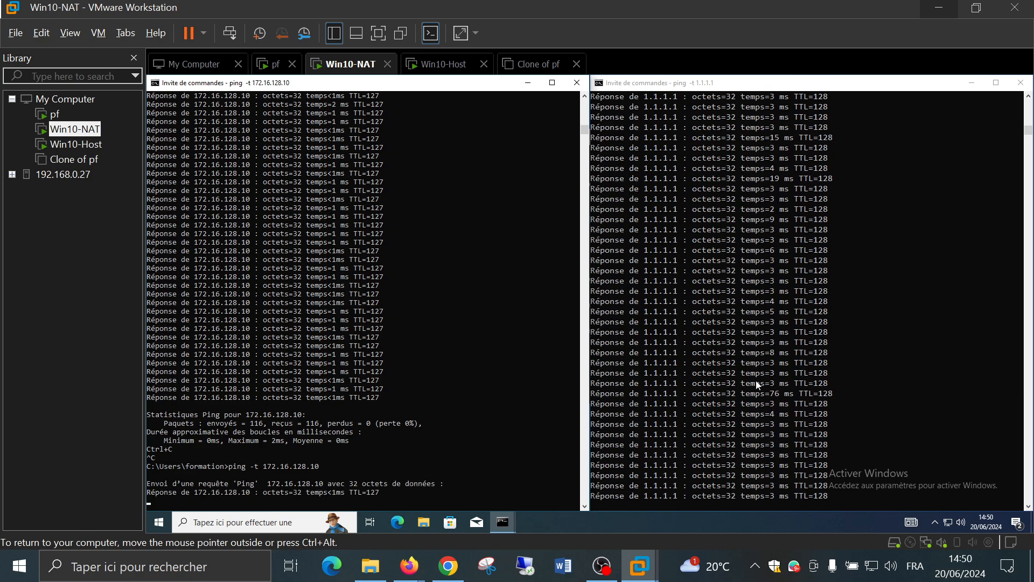
Restart the continuous ping to 1.1.1.1, then return to Win10-Host
click(757, 379)
key(ctrl+c)
key(Up)
key(Return)
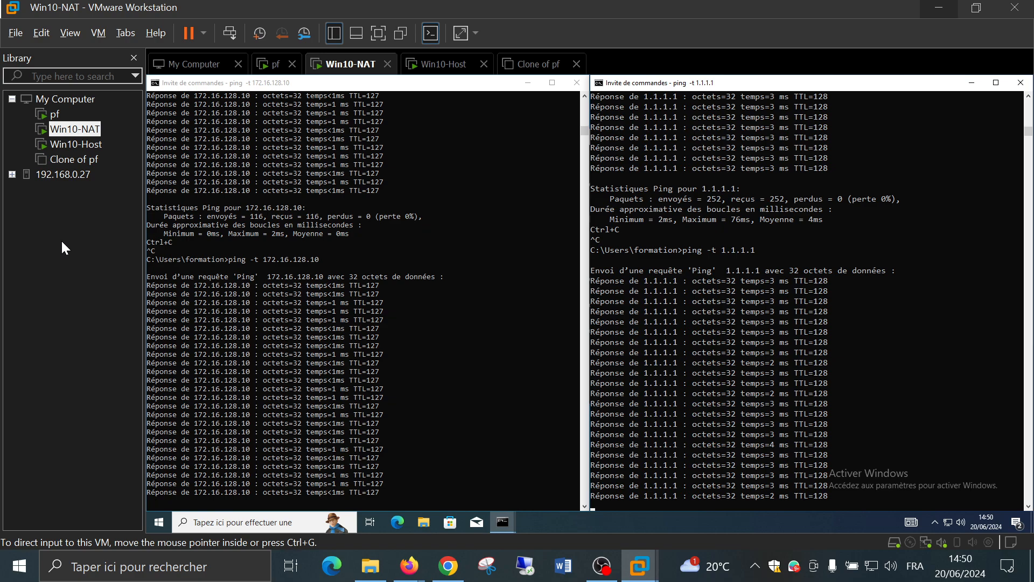
click(76, 144)
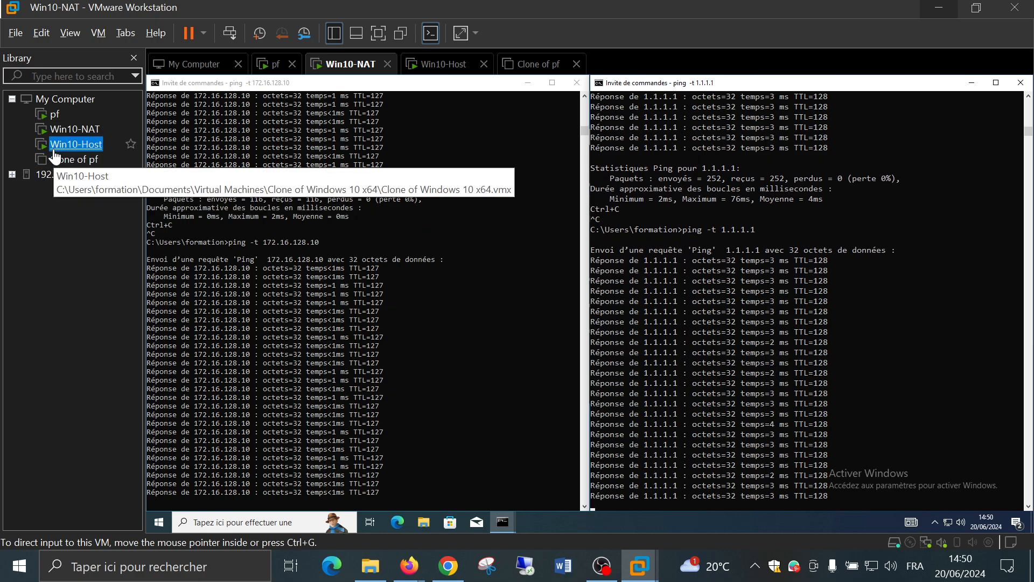
click(168, 303)
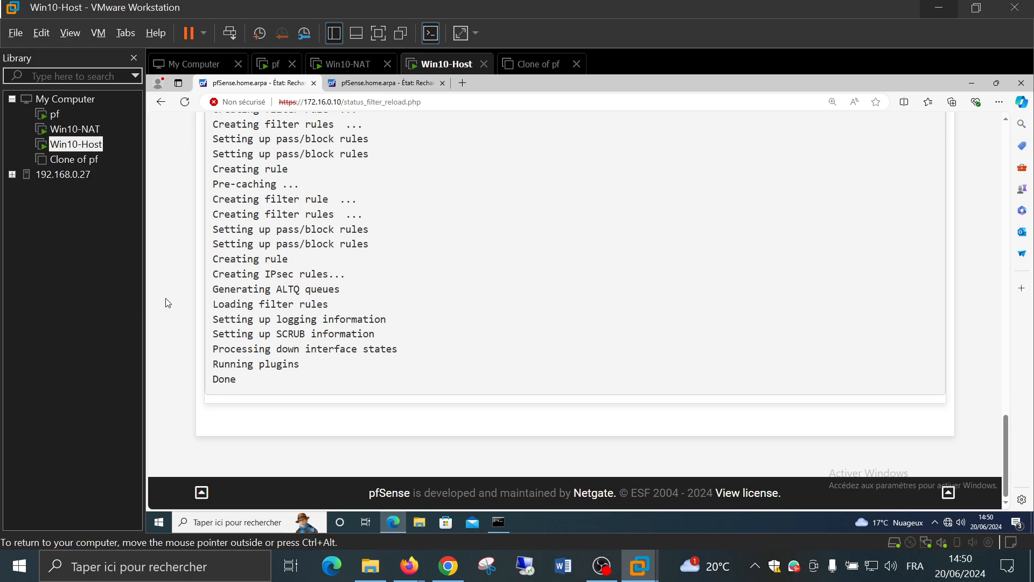
Go back to pfSense's WAN firewall rules and open the first rule for editing
scroll(178, 303, up, 20)
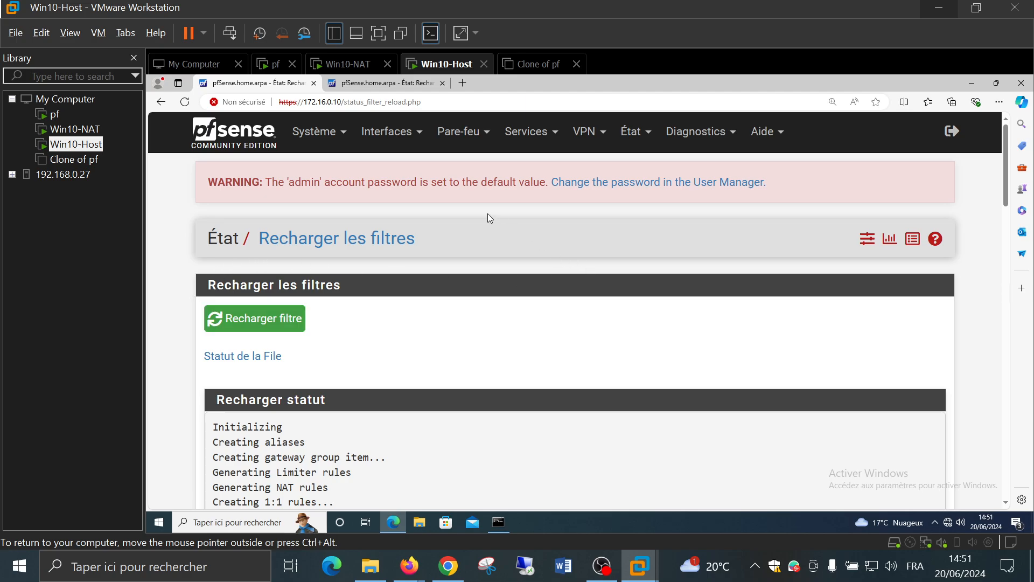
click(462, 132)
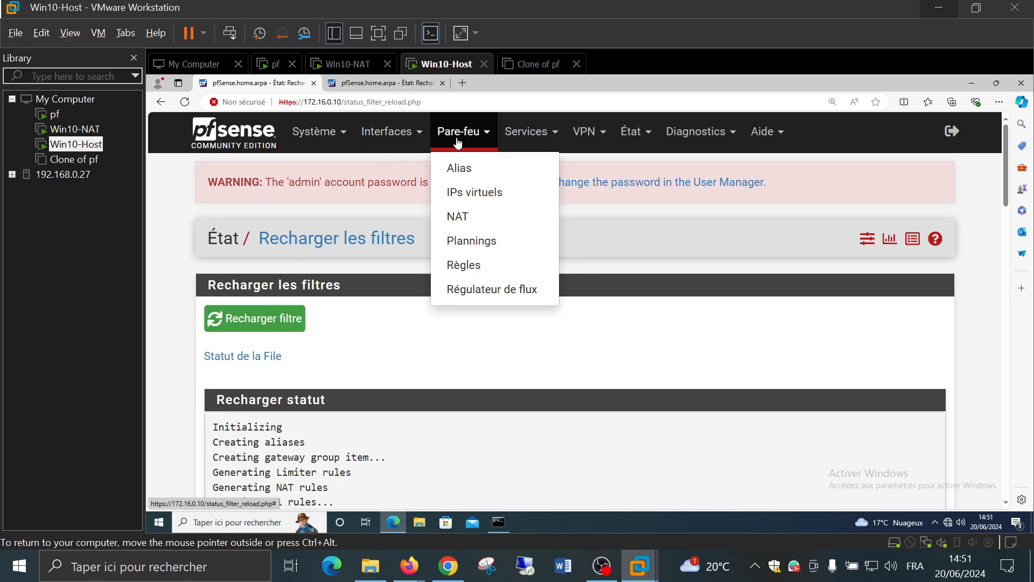
click(477, 264)
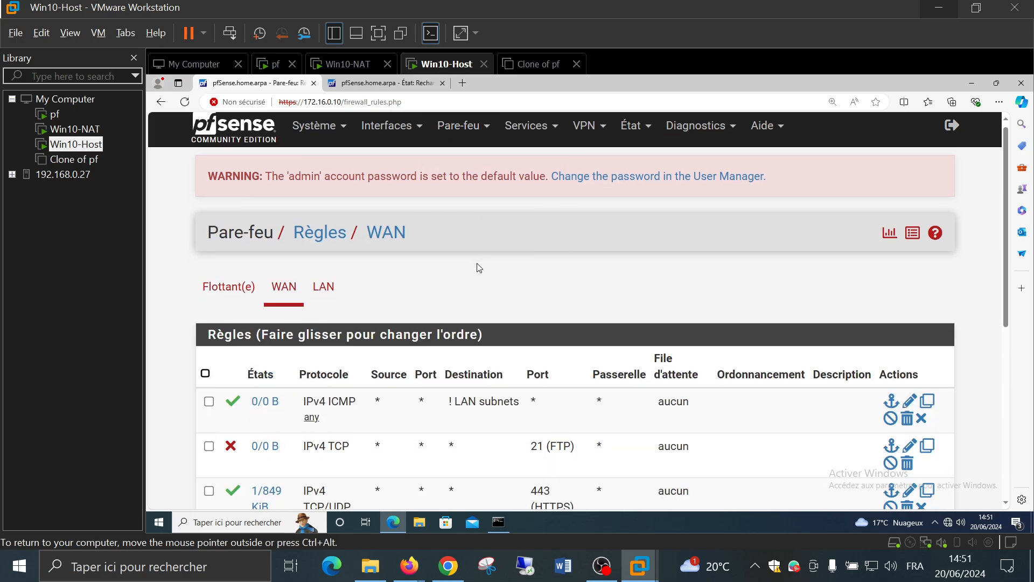
scroll(479, 267, down, 5)
scroll(478, 268, up, 1)
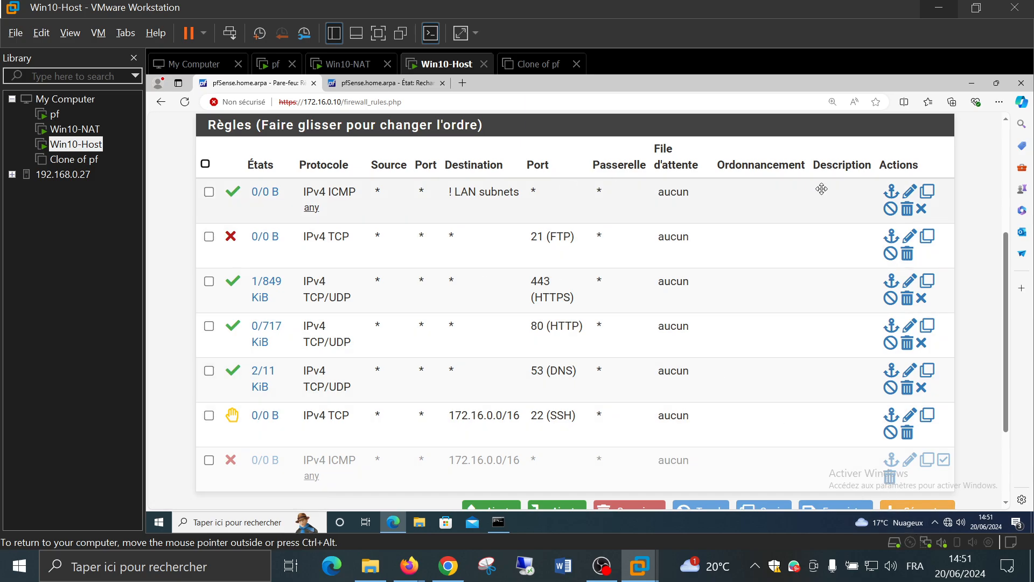
click(448, 193)
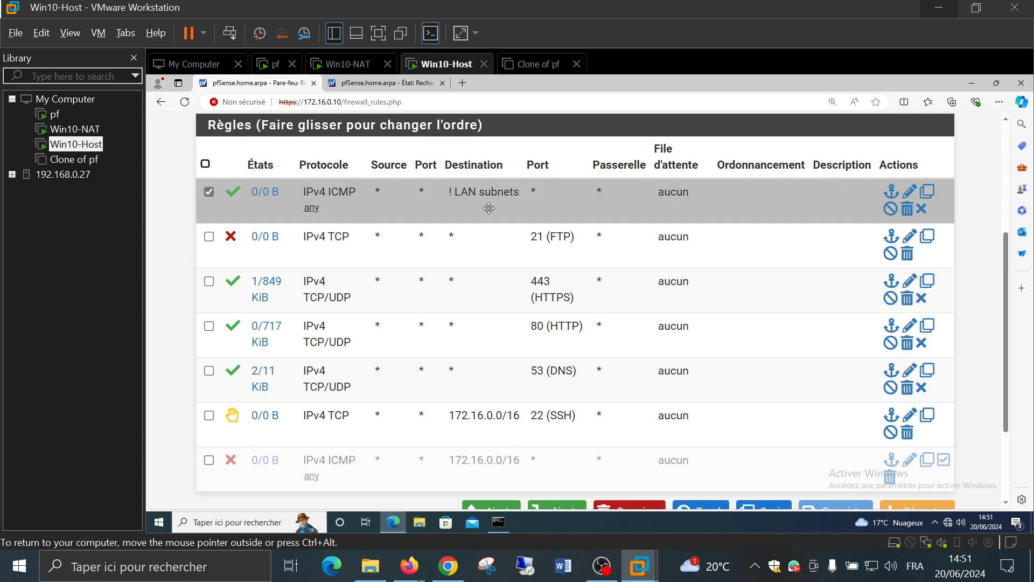
click(910, 192)
Set the rule's source to inverted WAN subnets (! WAN subnets)
scroll(564, 358, down, 9)
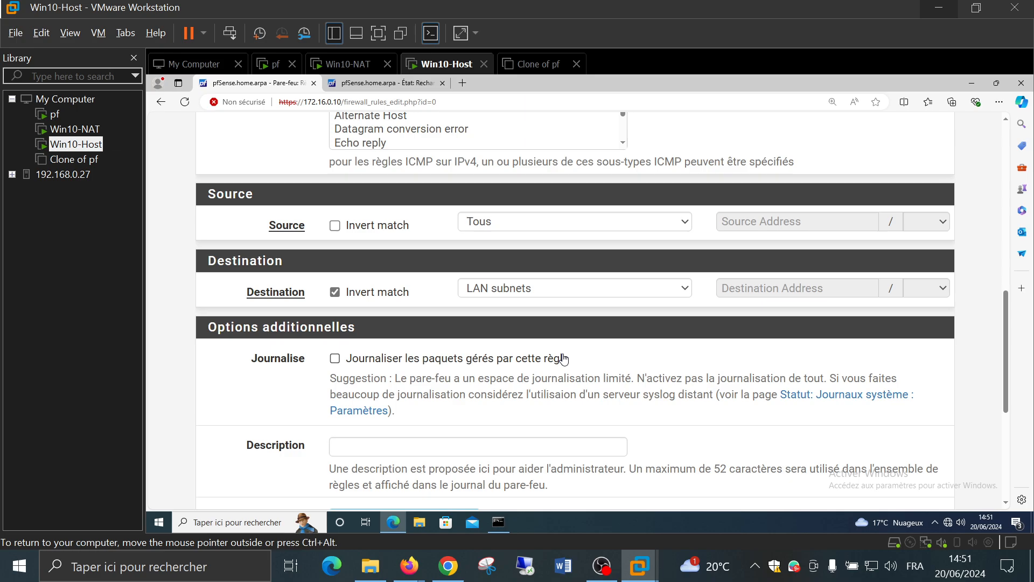
scroll(563, 359, down, 4)
scroll(563, 359, up, 9)
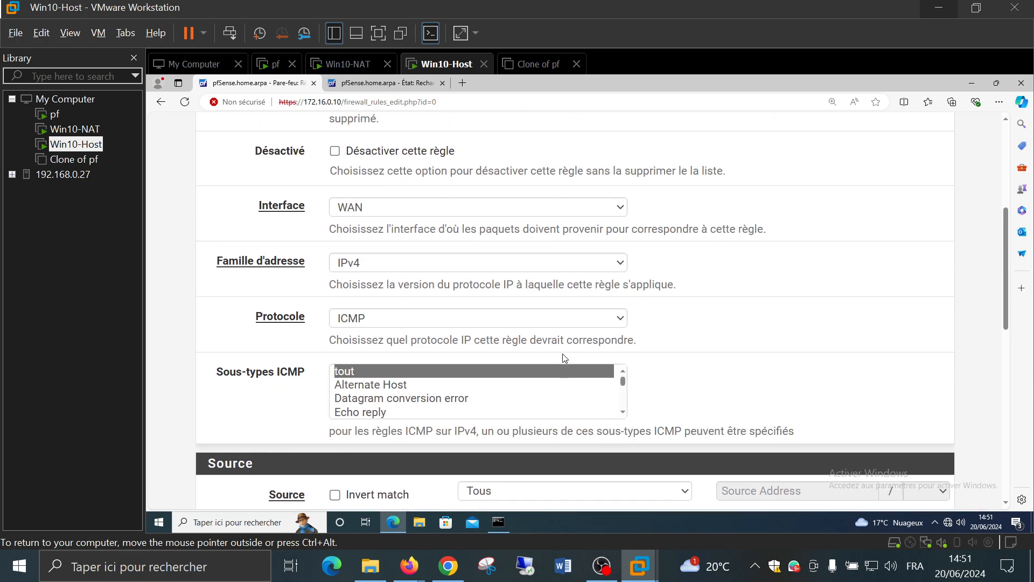
scroll(563, 359, up, 3)
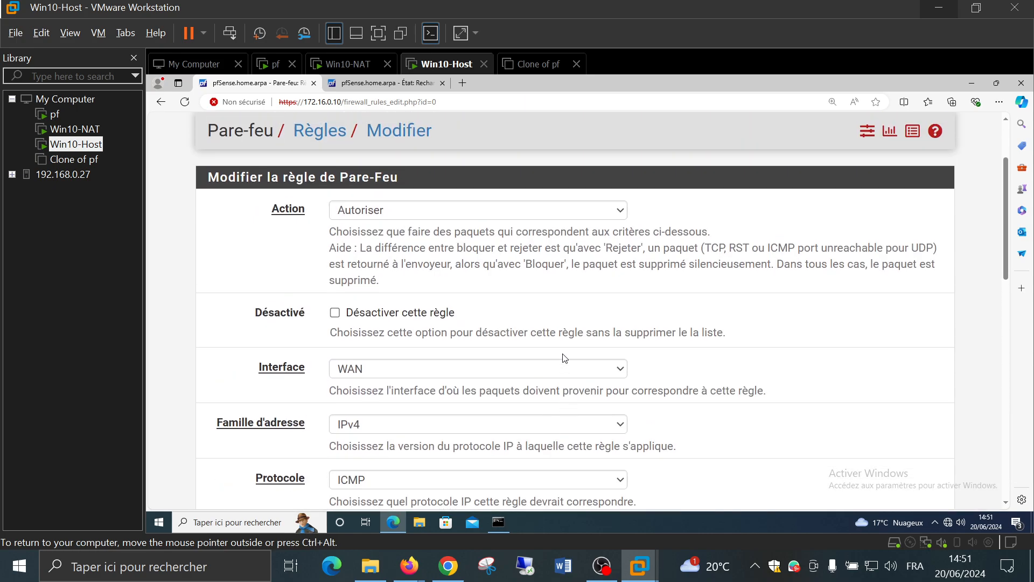
scroll(564, 358, down, 7)
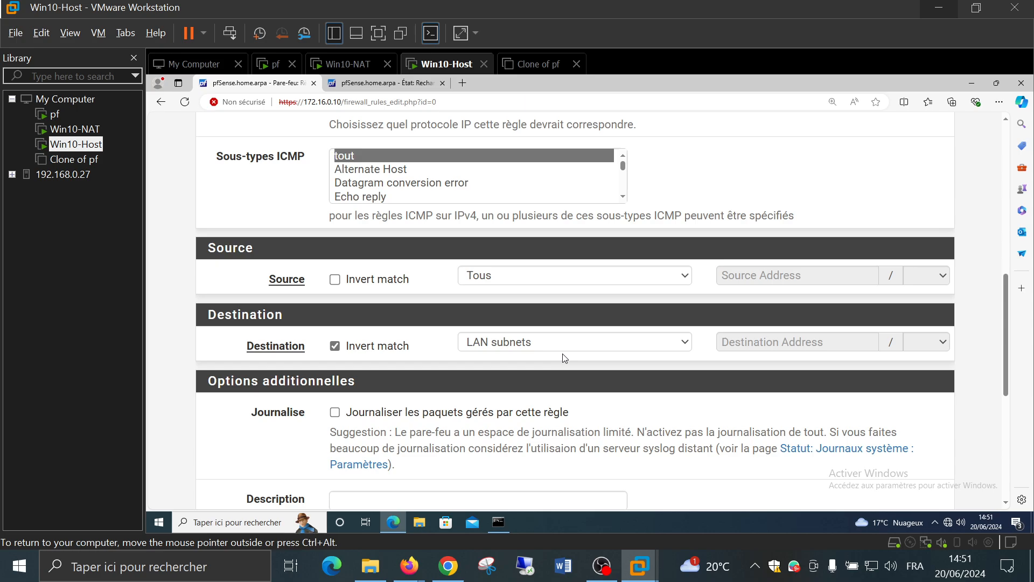
click(370, 282)
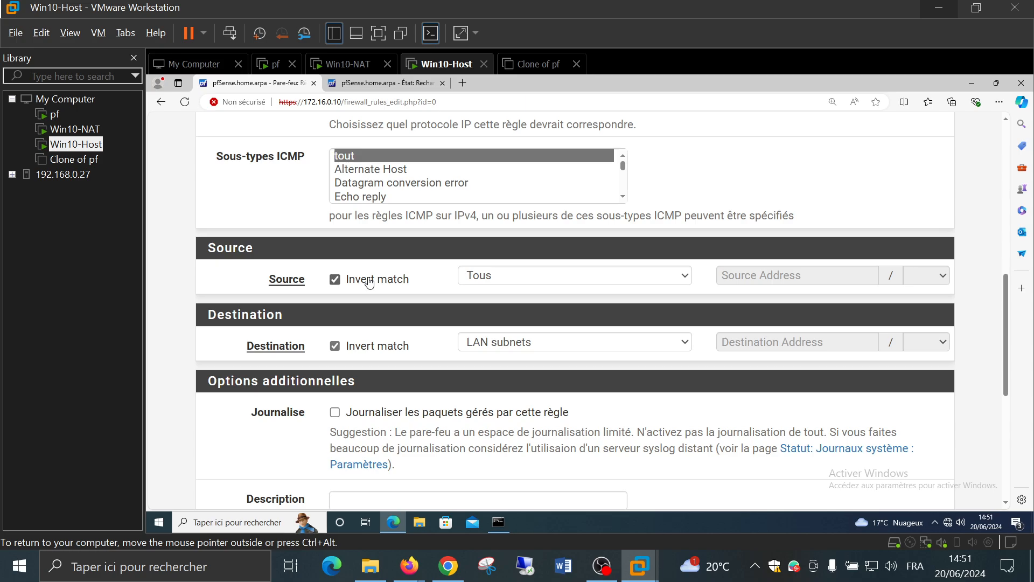
click(551, 277)
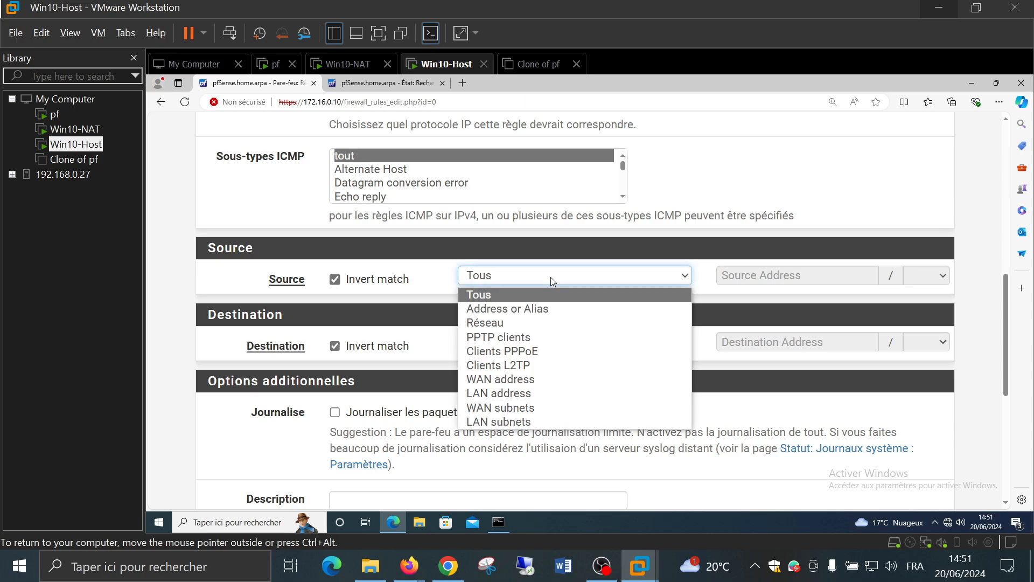
click(541, 404)
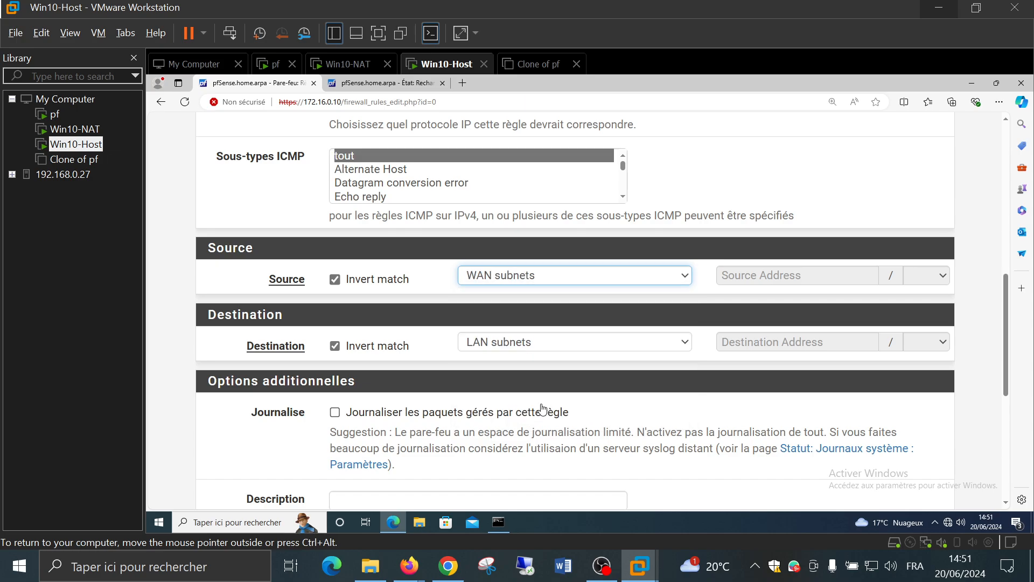
scroll(197, 296, down, 6)
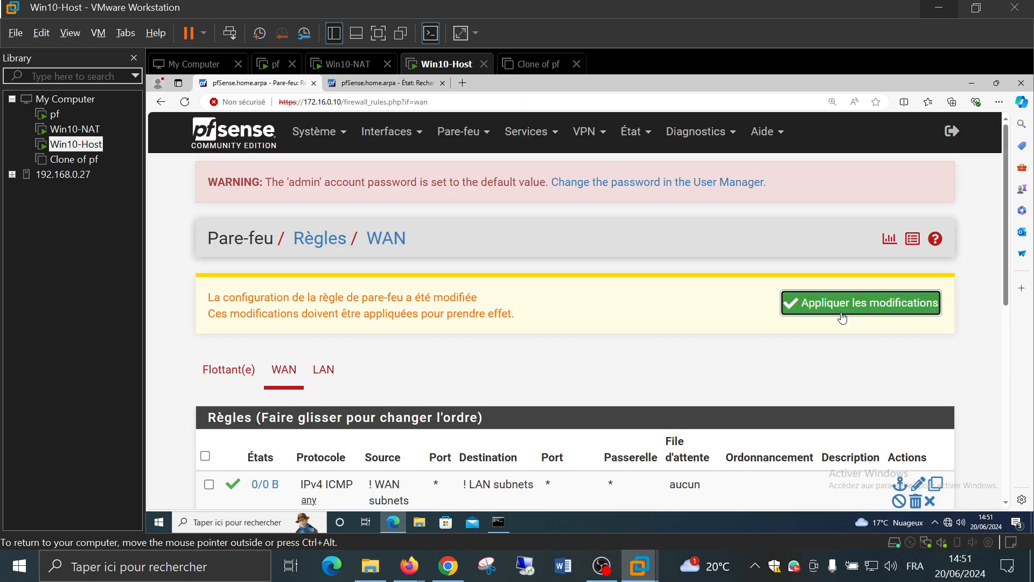
Save and apply the rule, then watch the filter reload finish
click(841, 309)
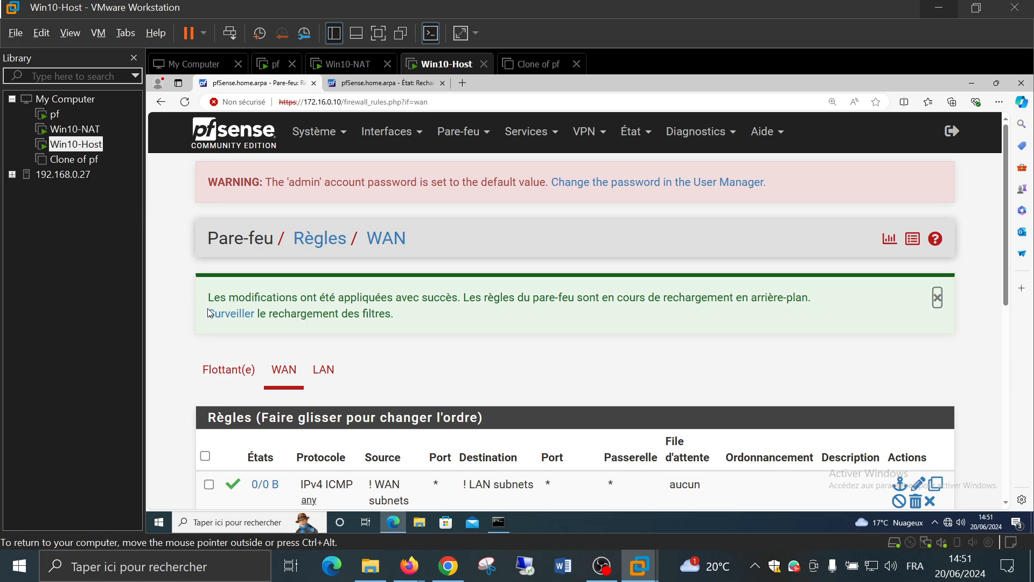
click(227, 315)
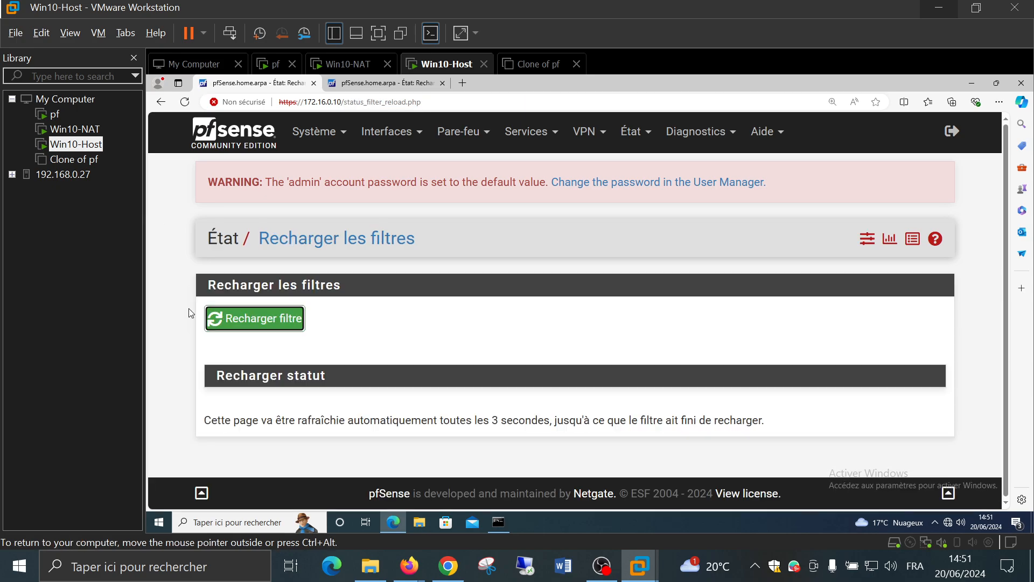
scroll(191, 313, down, 10)
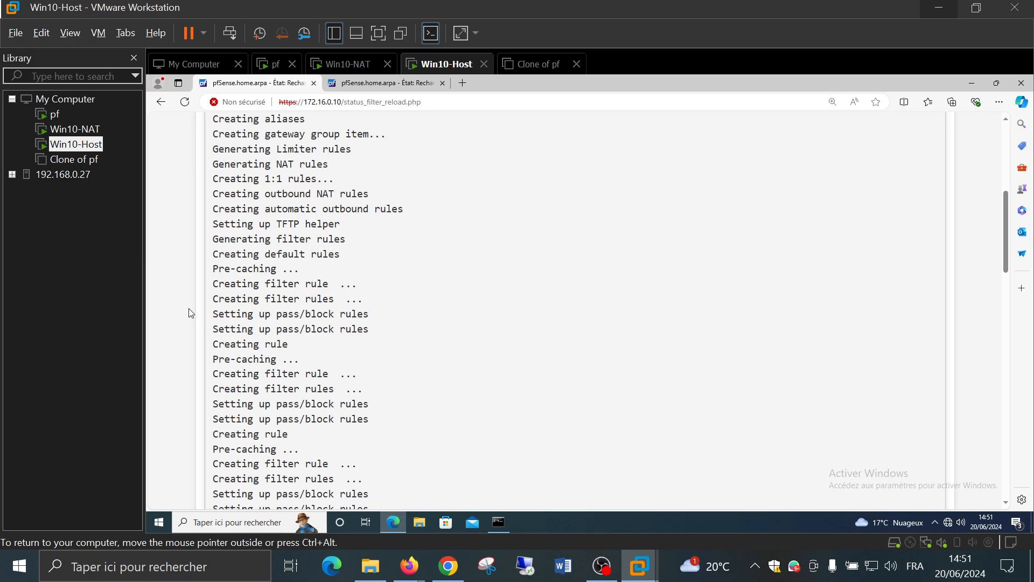
scroll(191, 312, down, 5)
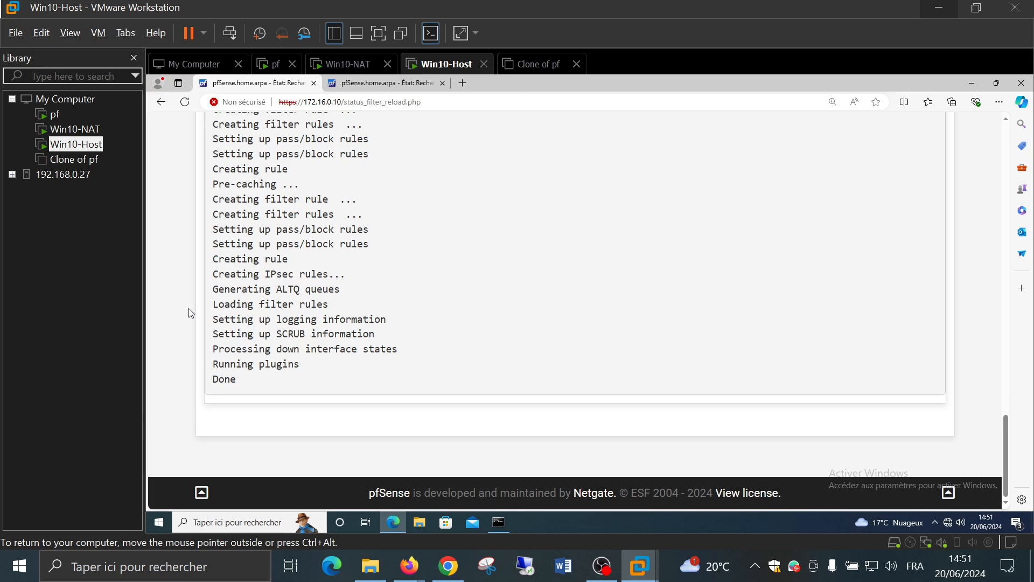
On Win10-NAT, stop and rerun the continuous ping to 1.1.1.1
click(54, 130)
click(468, 318)
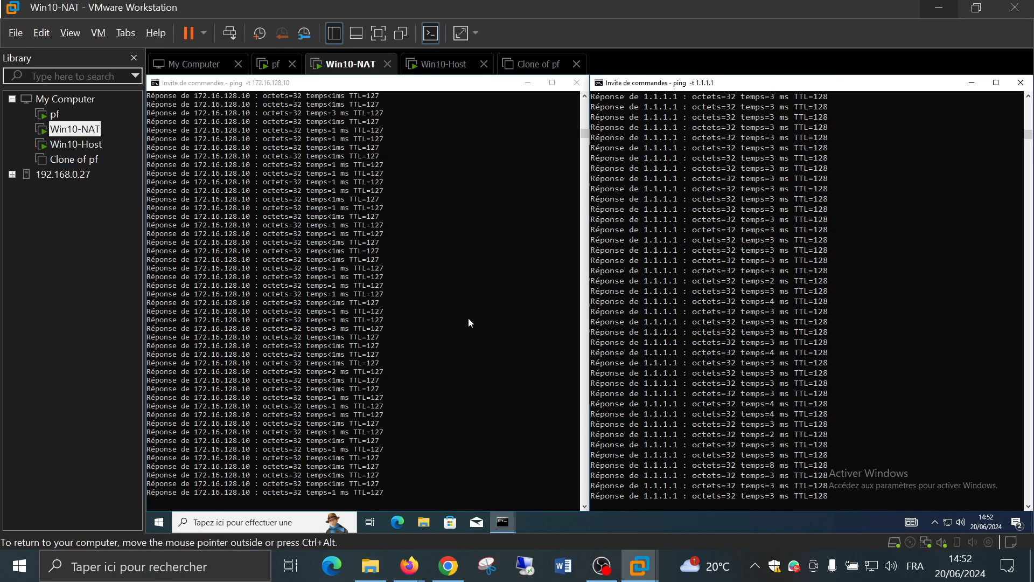
key(ctrl+c)
key(Return)
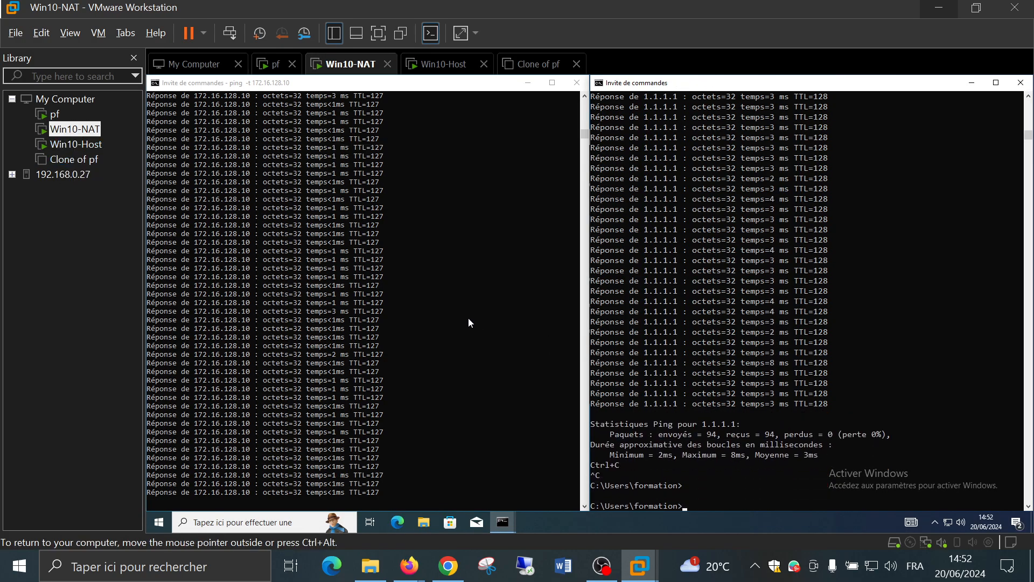
key(Up)
key(Return)
Restart the continuous ping to 172.16.128.10, then switch to the pf VM
click(468, 318)
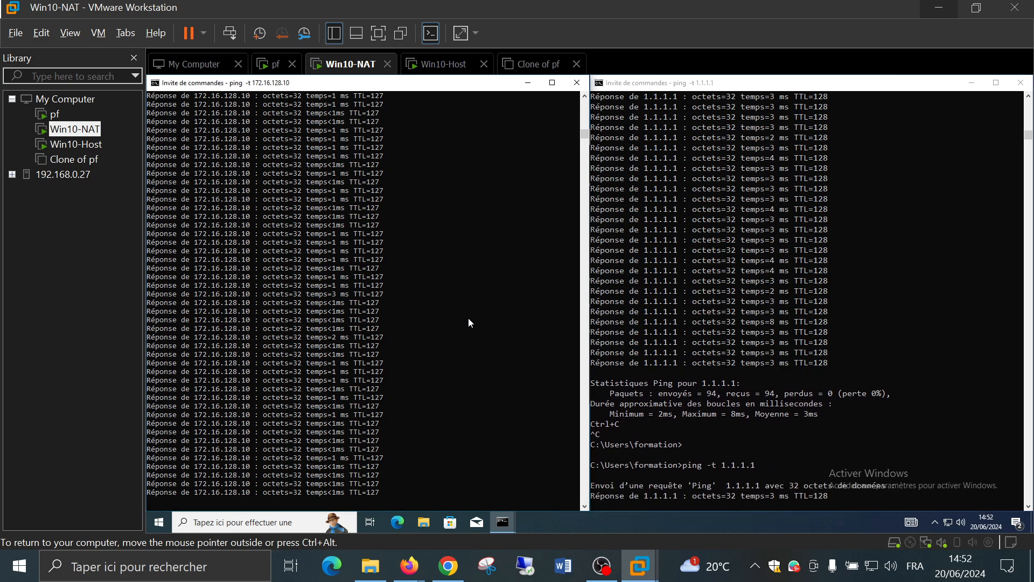
key(ctrl+c)
key(Up)
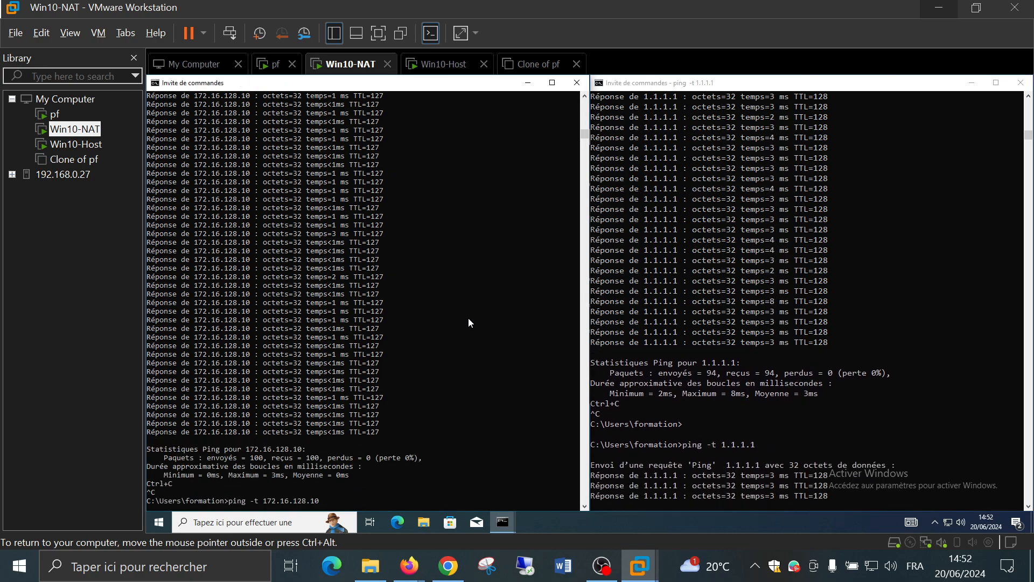
key(Return)
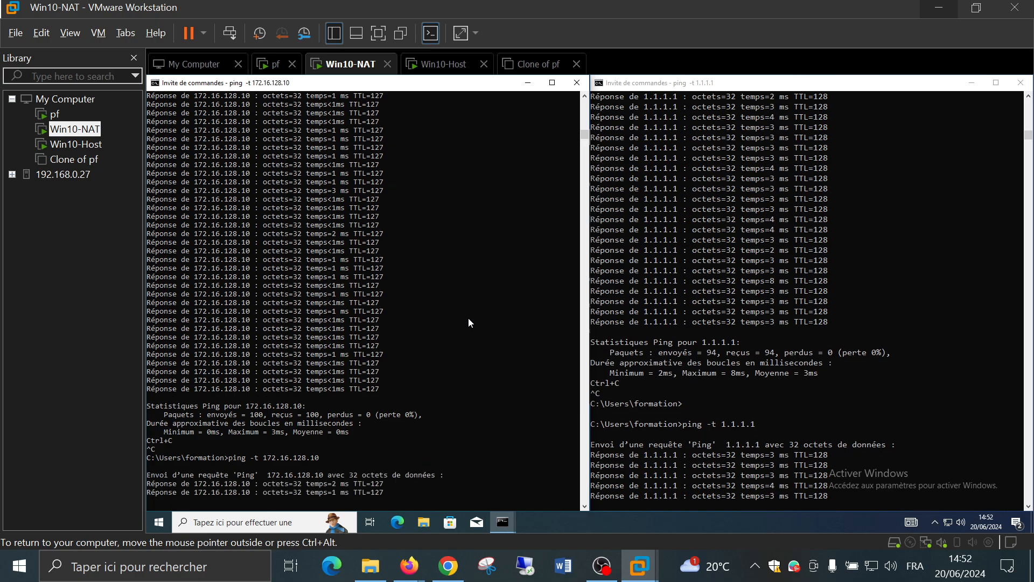
click(53, 115)
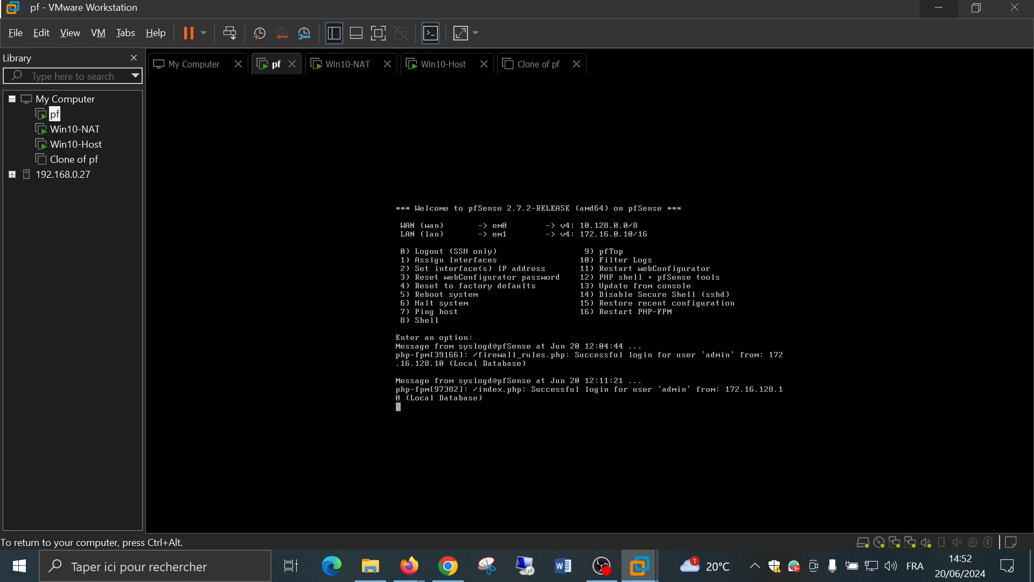
Halt pfSense with console option 6 and y, dismiss the Removable Devices notice, return to Win10-NAT
key(Down)
key(BackSpace)
key(BackSpace)
key(BackSpace)
text(6)
key(Return)
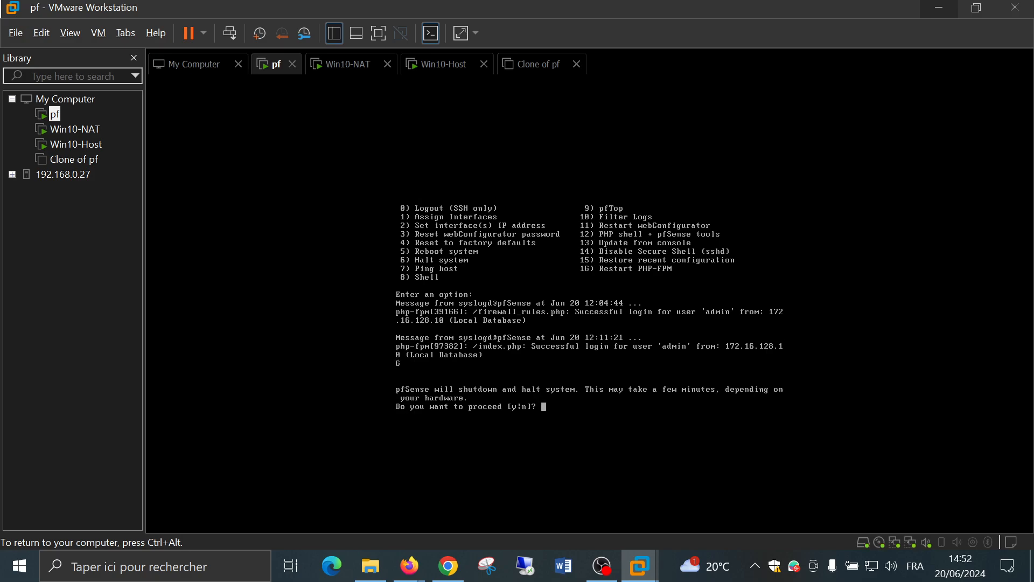
text(y)
key(Return)
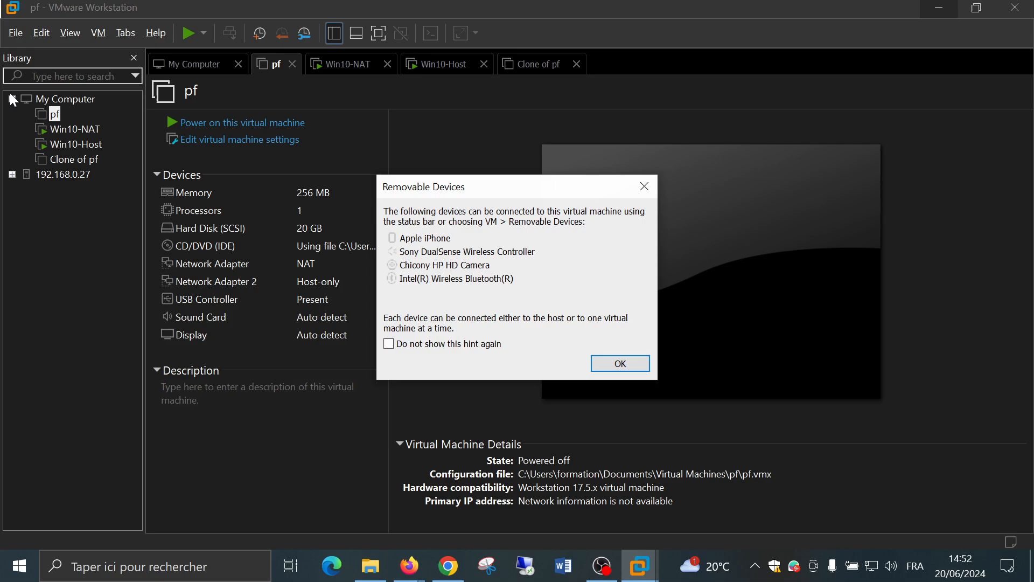
click(641, 359)
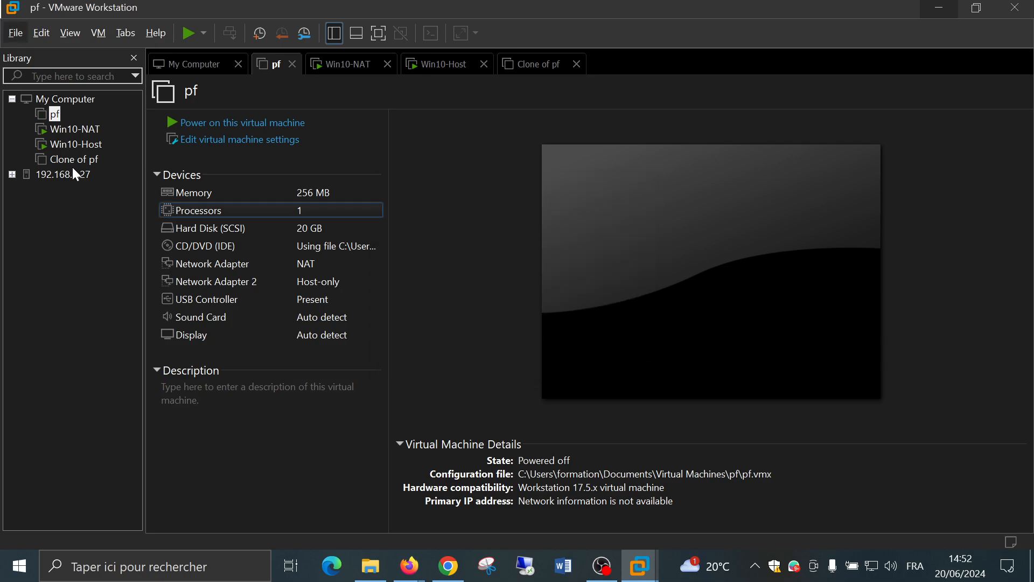
click(67, 130)
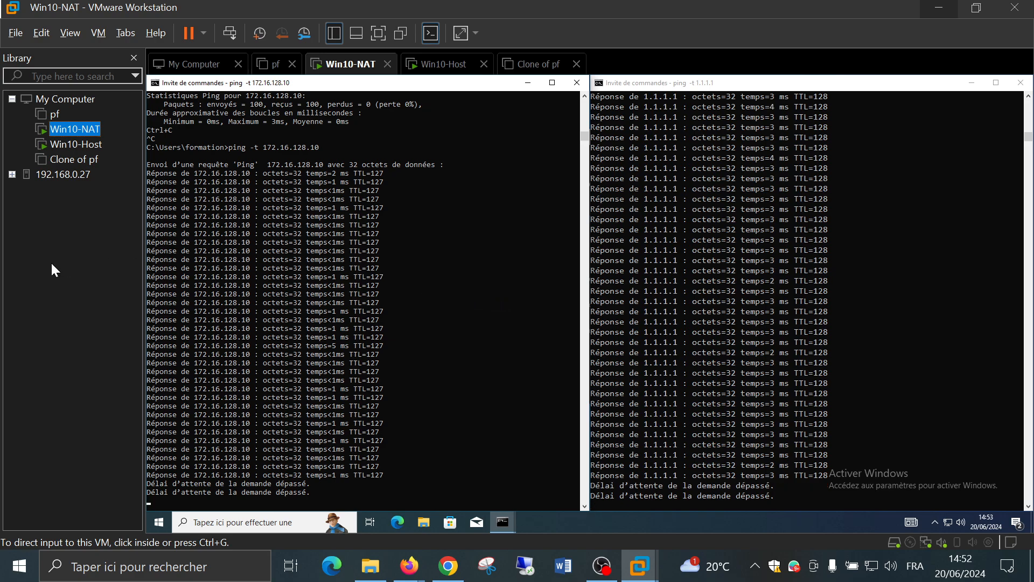
Power on the Clone of pf VM, then go back to Win10-NAT while it boots
click(74, 160)
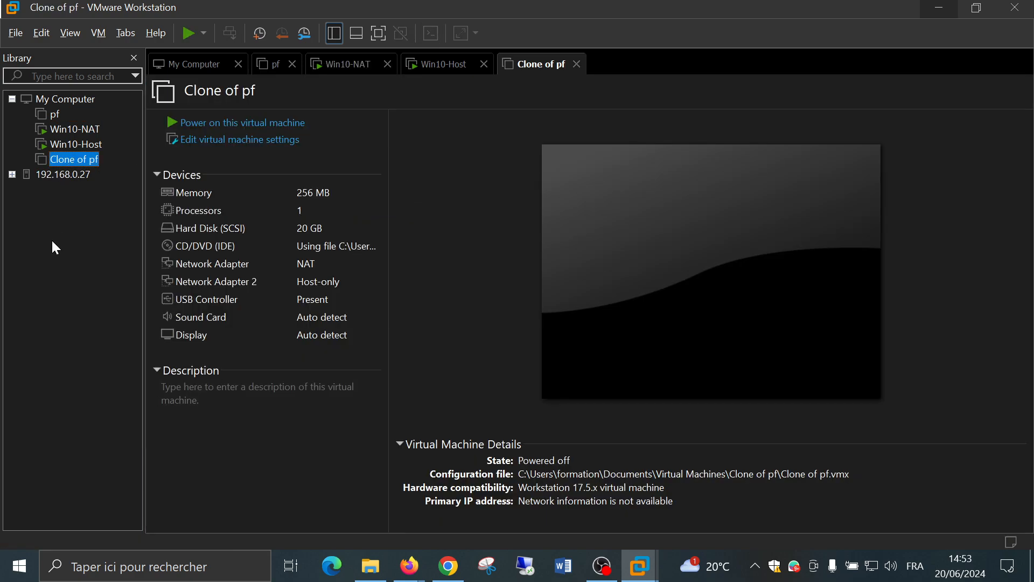
click(226, 125)
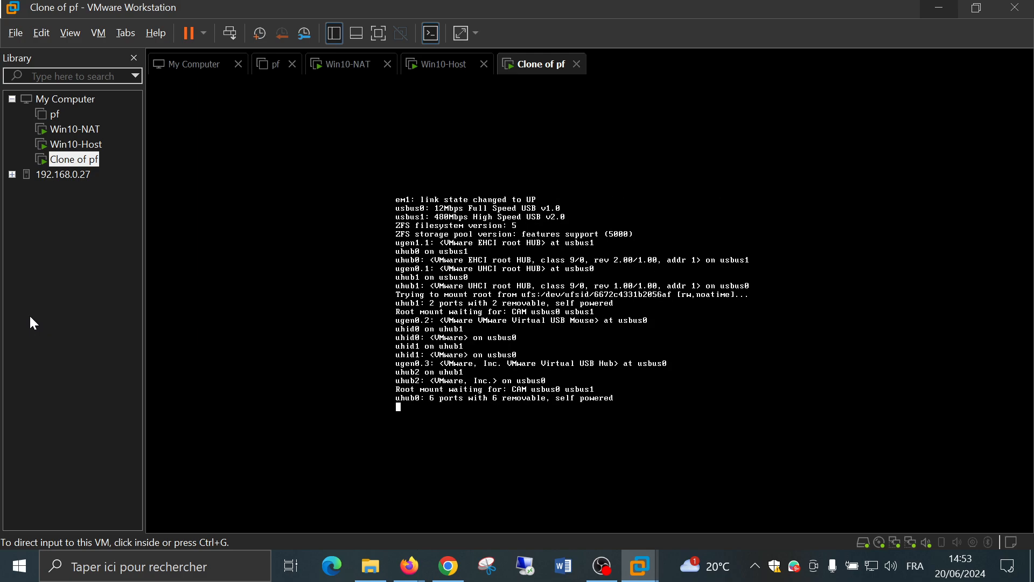
click(75, 129)
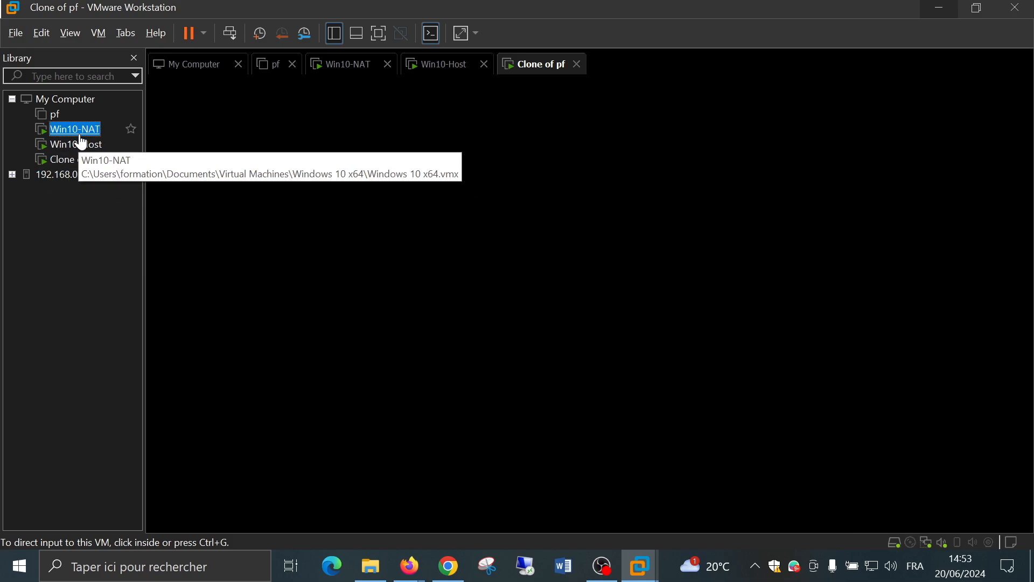
Open Edge in Win10-NAT, then run ipconfig in the third command window
click(397, 522)
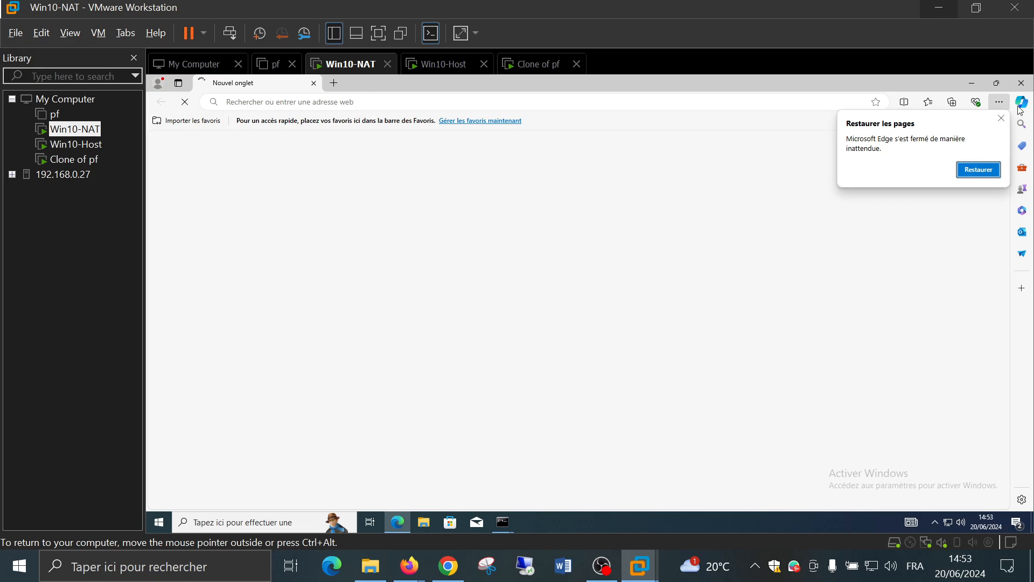
click(1008, 124)
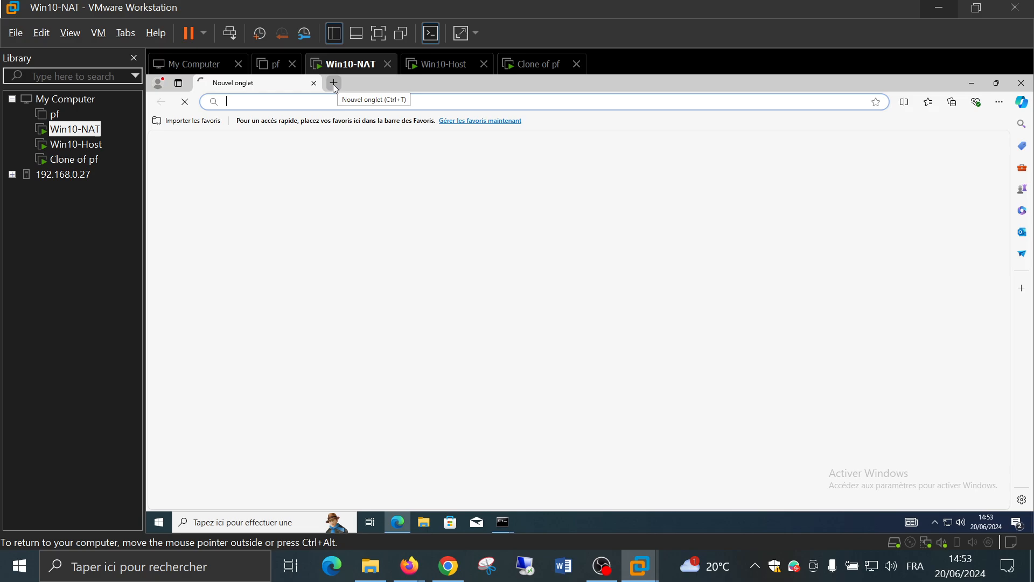
right_click(949, 527)
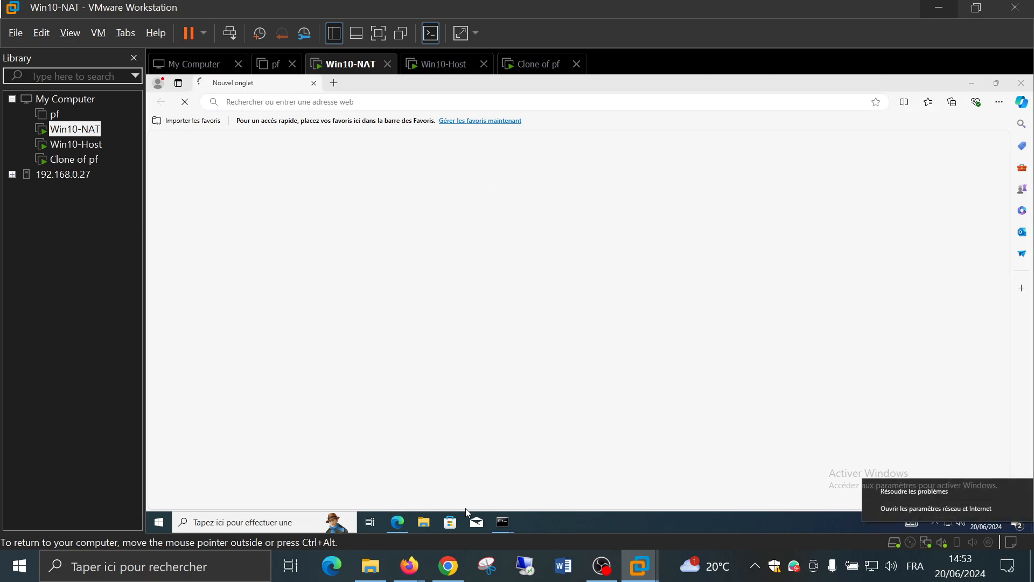
click(506, 521)
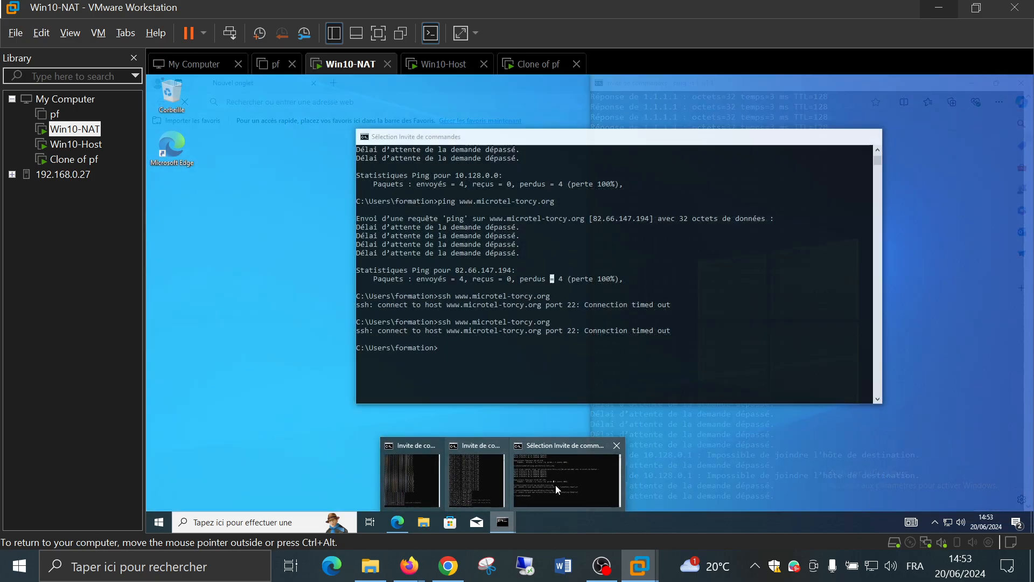
click(556, 483)
click(531, 356)
text(ipconfig)
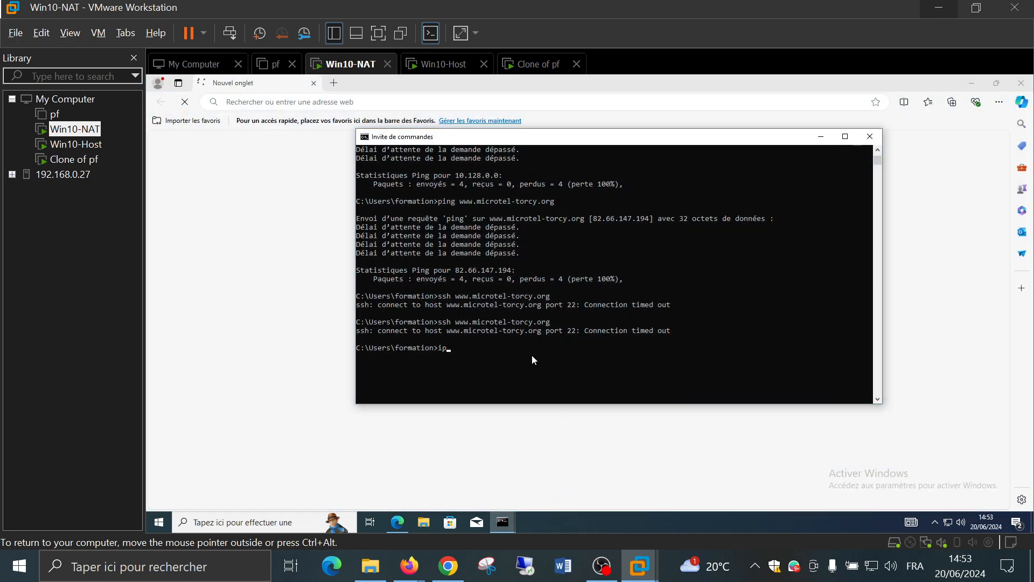
key(Return)
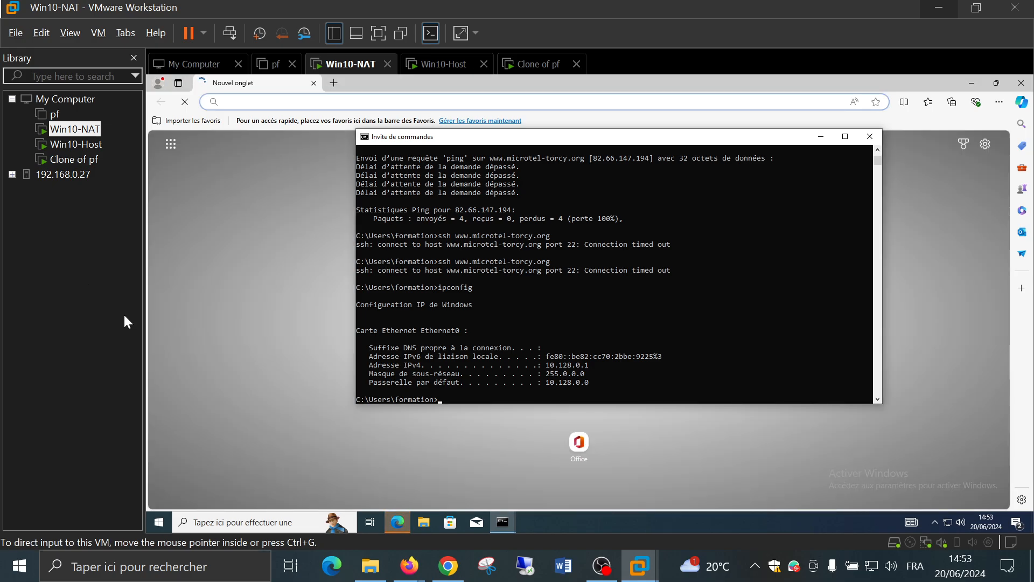
Check the Clone of pf boot console, then load free.fr in Win10-NAT's Edge
click(147, 325)
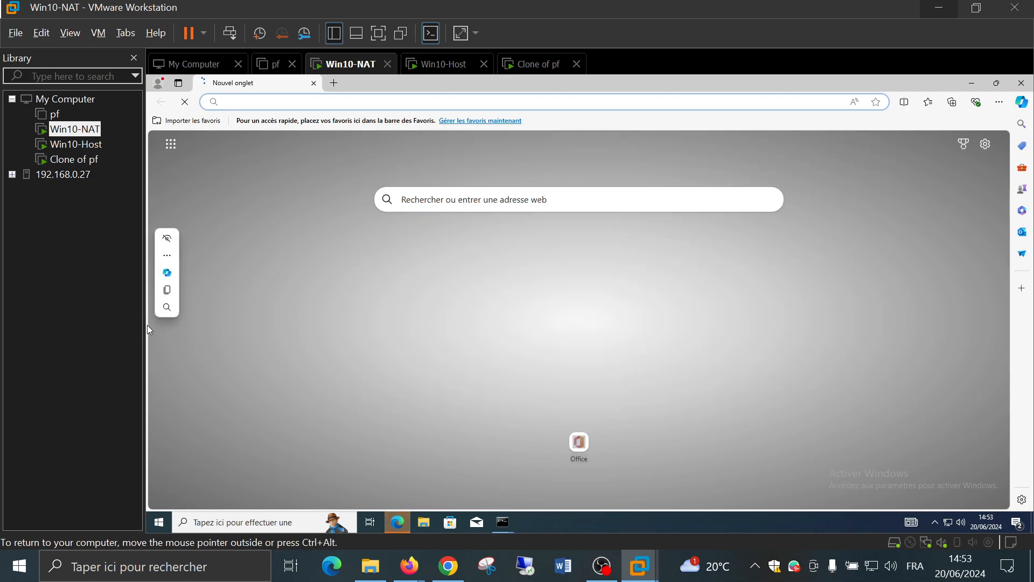
click(78, 164)
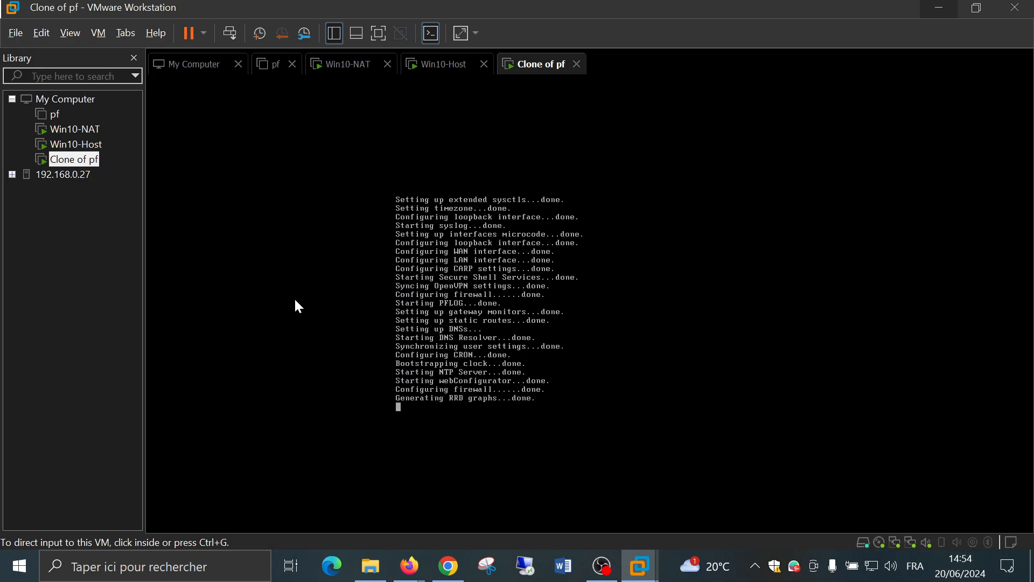
click(81, 135)
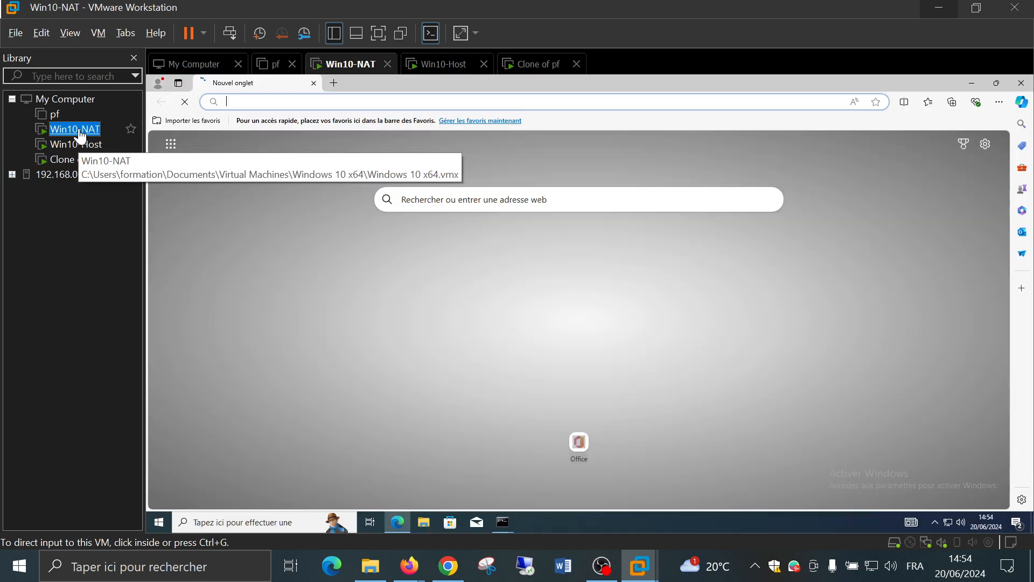
click(418, 102)
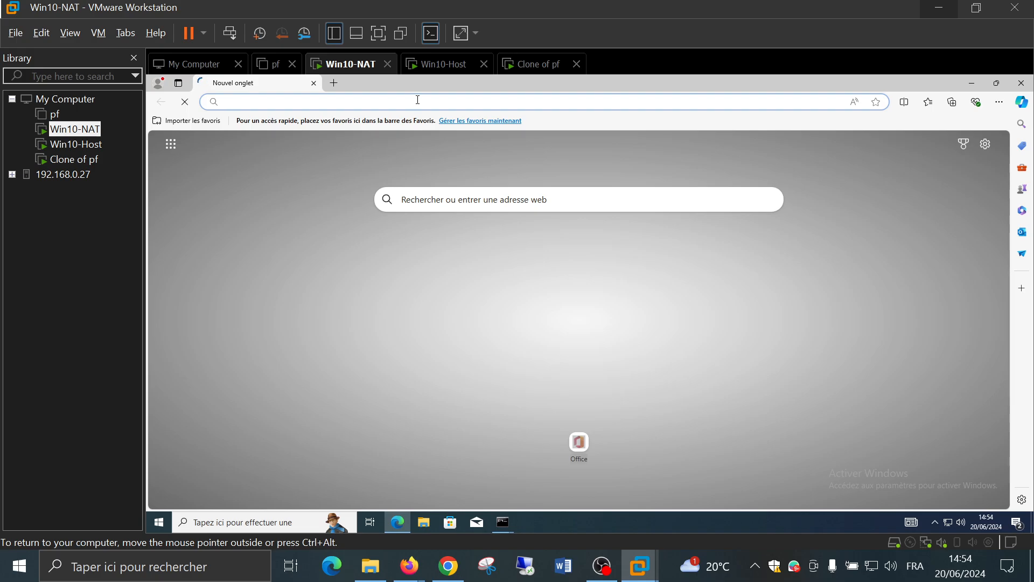
text(free.fr)
key(Return)
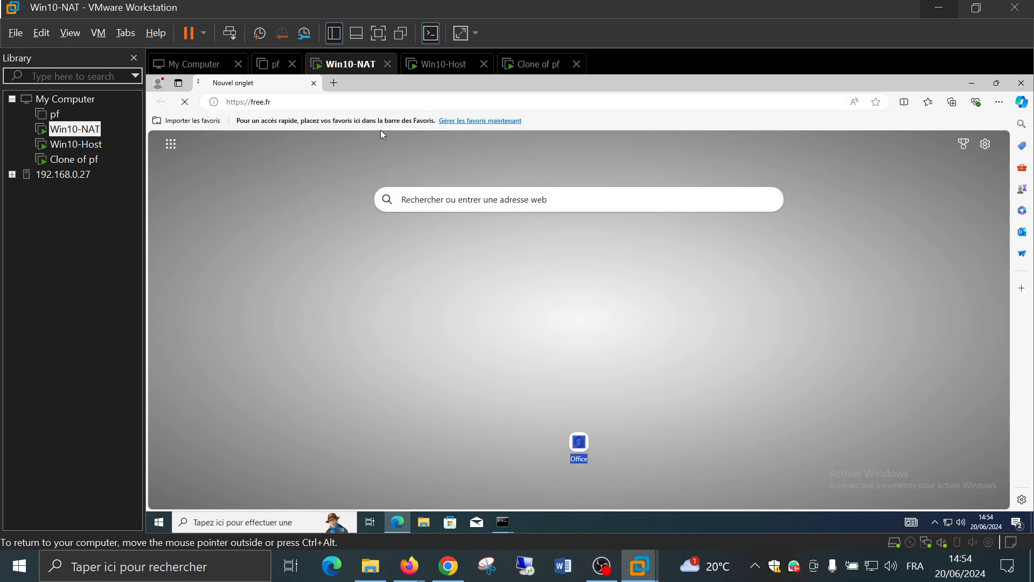
Check the Clone of pf console, release input with Ctrl+Alt, and select Win10-Host
click(76, 159)
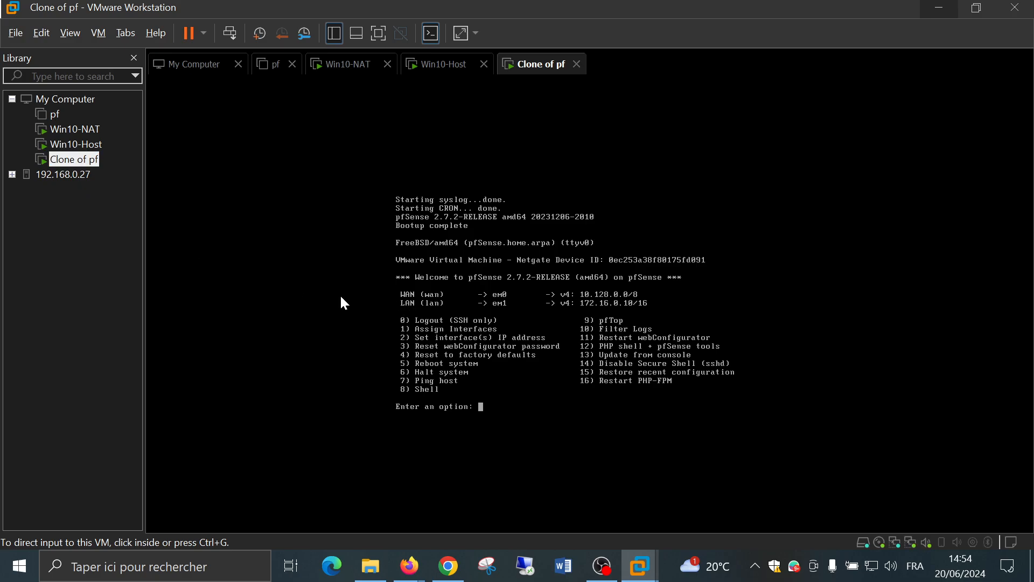
click(643, 309)
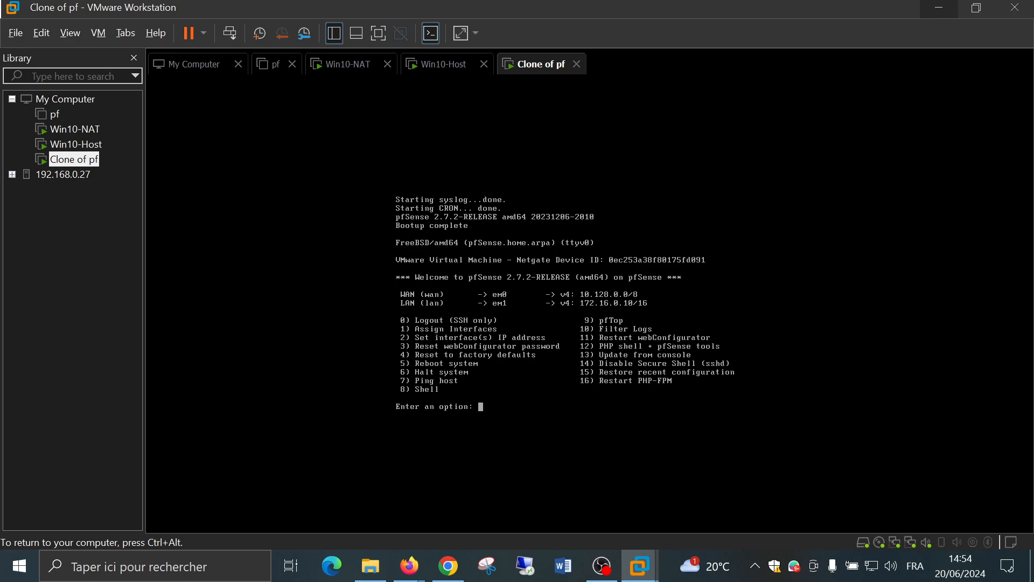
key(ctrl+alt)
click(76, 144)
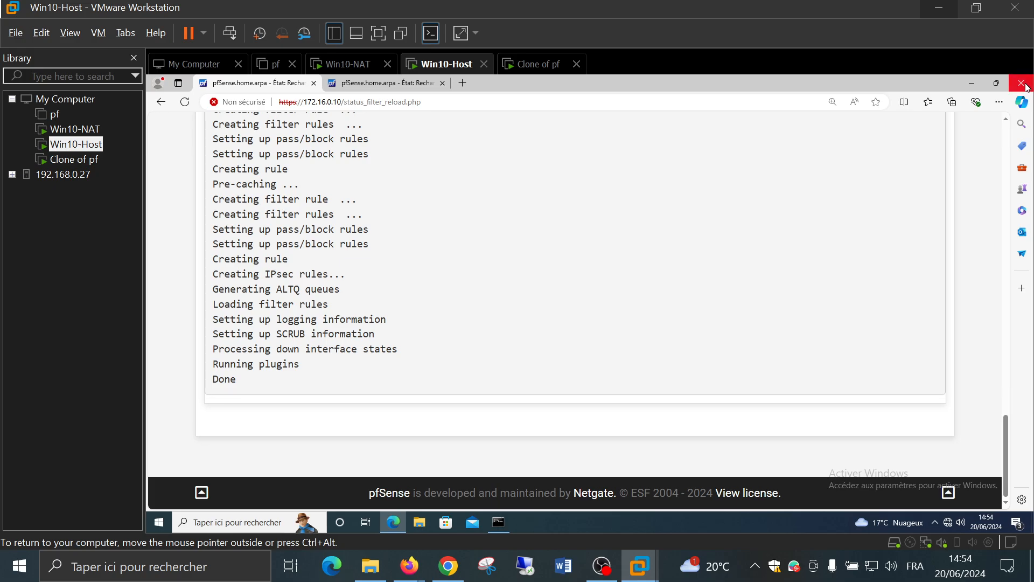
Close Edge on Win10-Host and open pfSense at 172.16.0.10 in a new window
click(1022, 83)
click(470, 313)
click(392, 520)
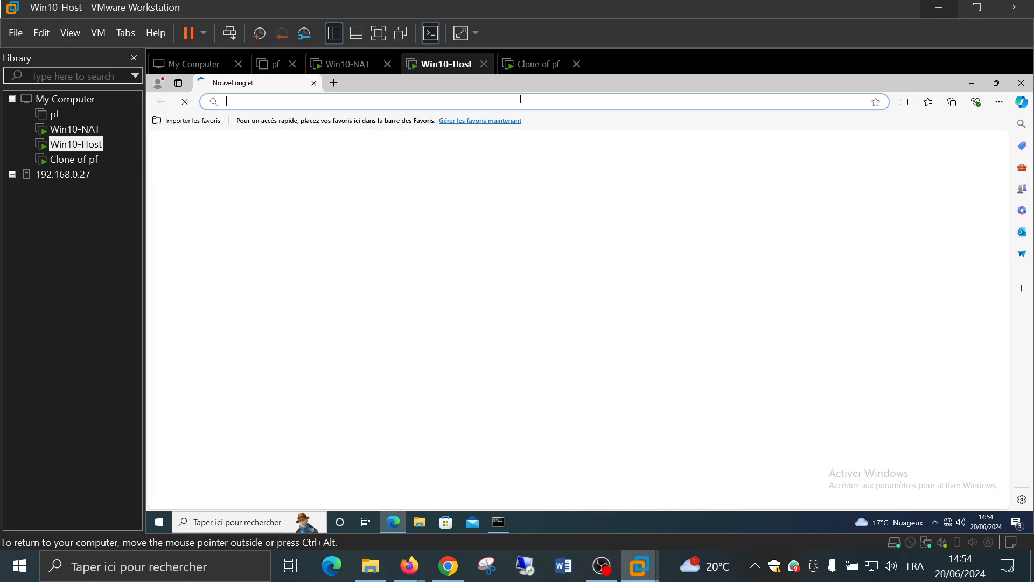
text(172.1)
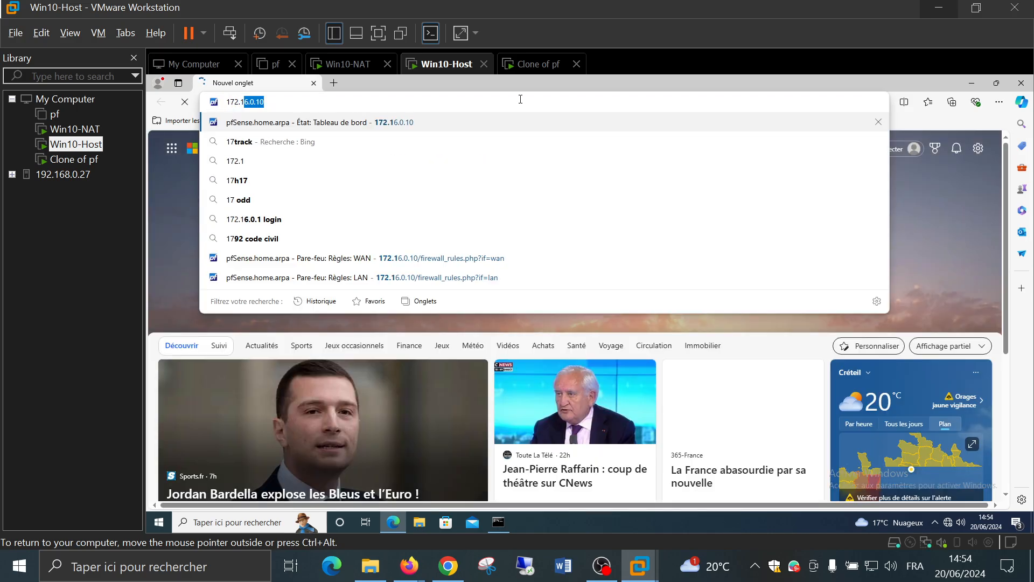
text(6.0.10)
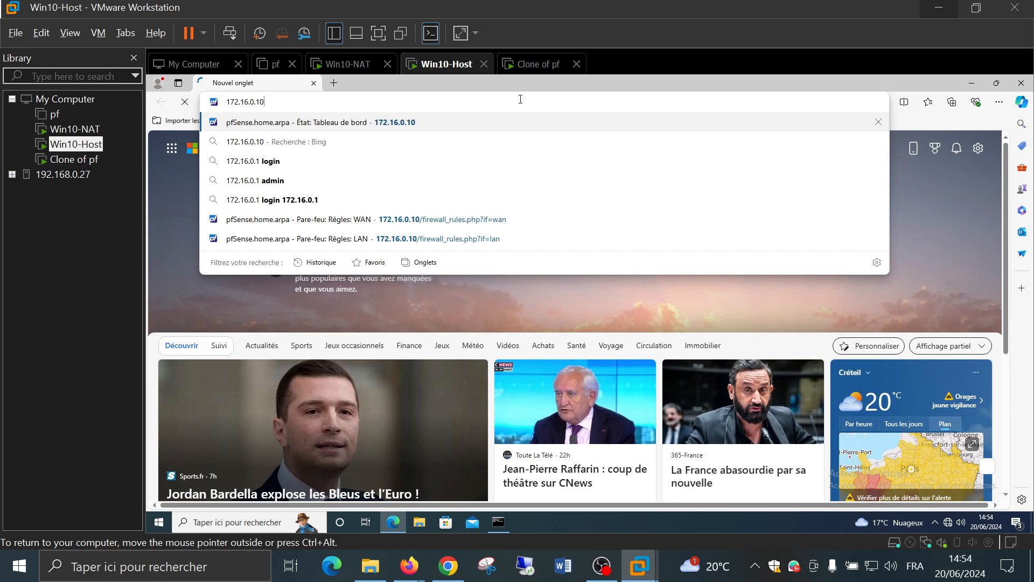
key(Return)
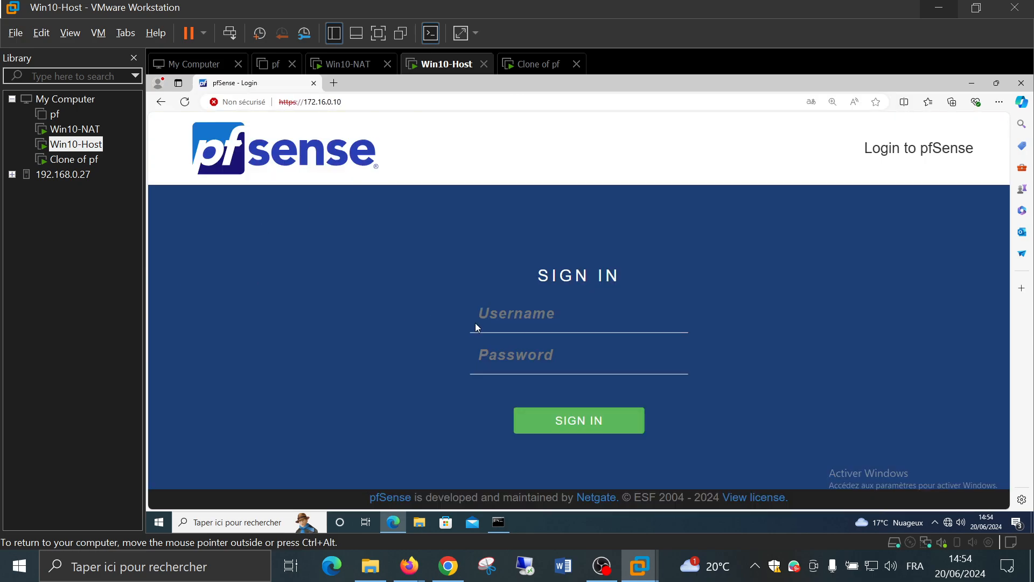
Log in as admin with the account password, open the Interfaces menu, then switch to Win10-NAT
click(477, 324)
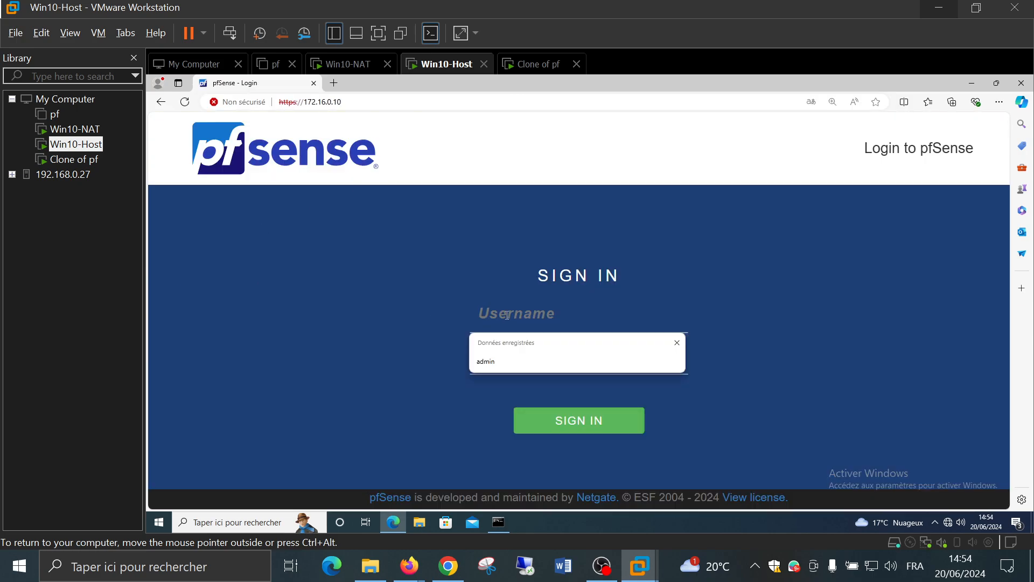
text(adm)
key(Tab)
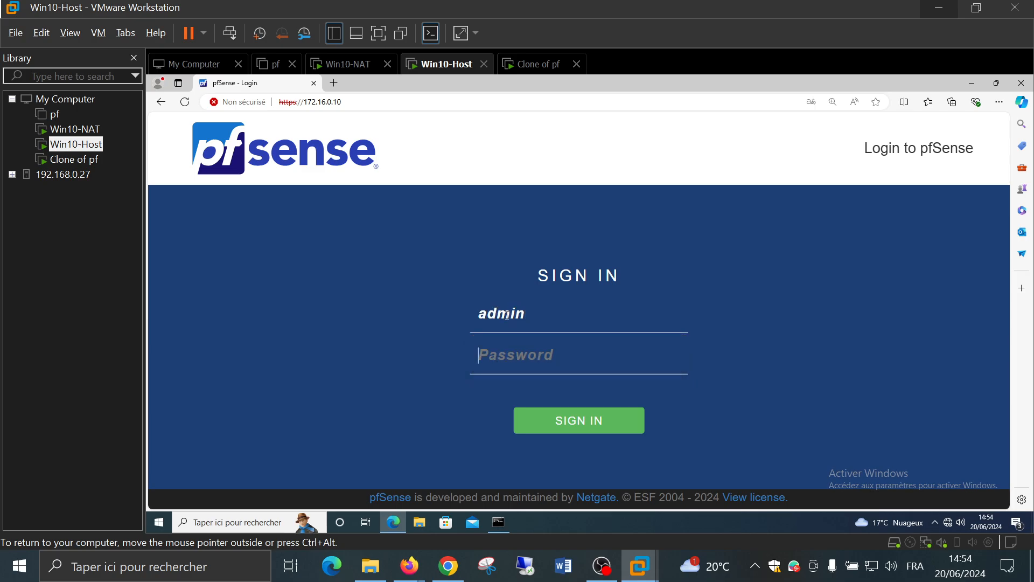
text(pfsense)
key(Return)
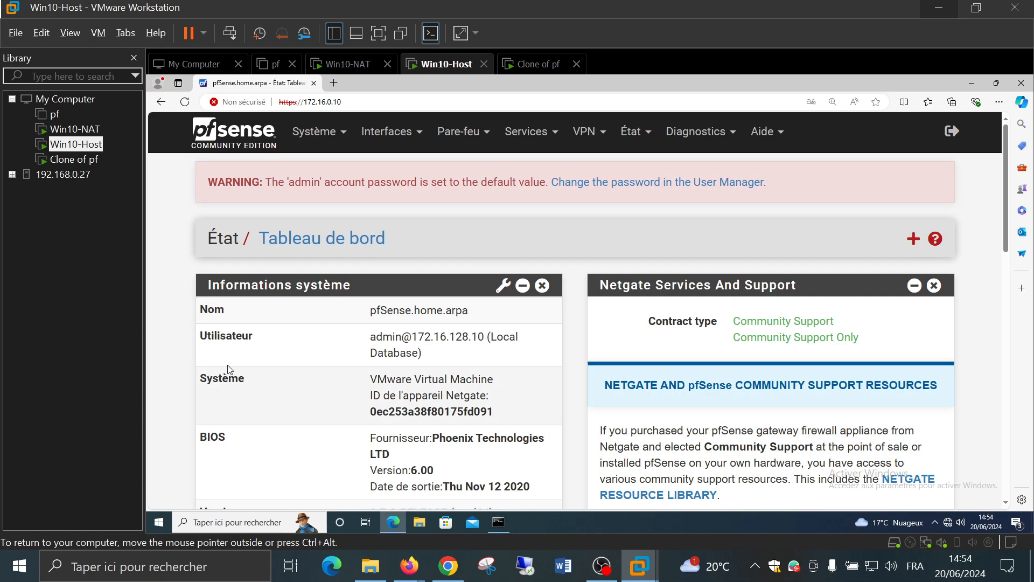
click(387, 131)
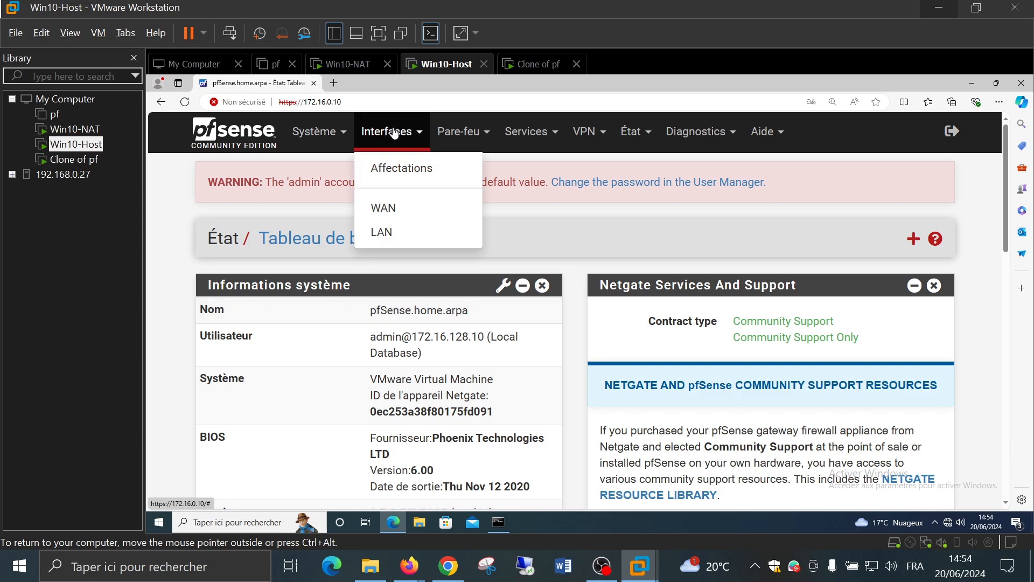
click(74, 129)
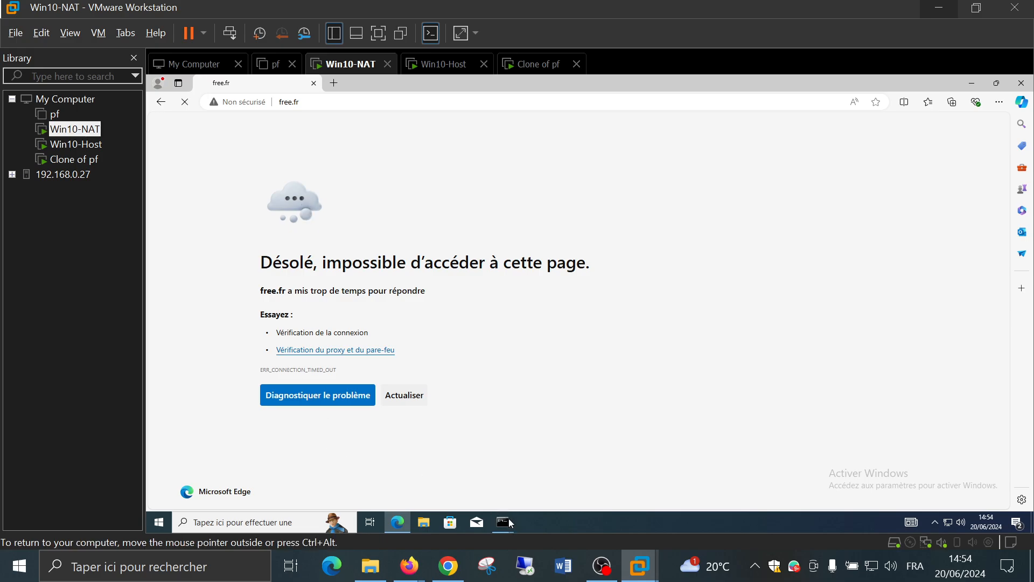
Check Win10-NAT's command windows (172.16.128.10 times out, 1.1.1.1 replies), then return to Win10-Host
mouse_move(508, 527)
click(405, 473)
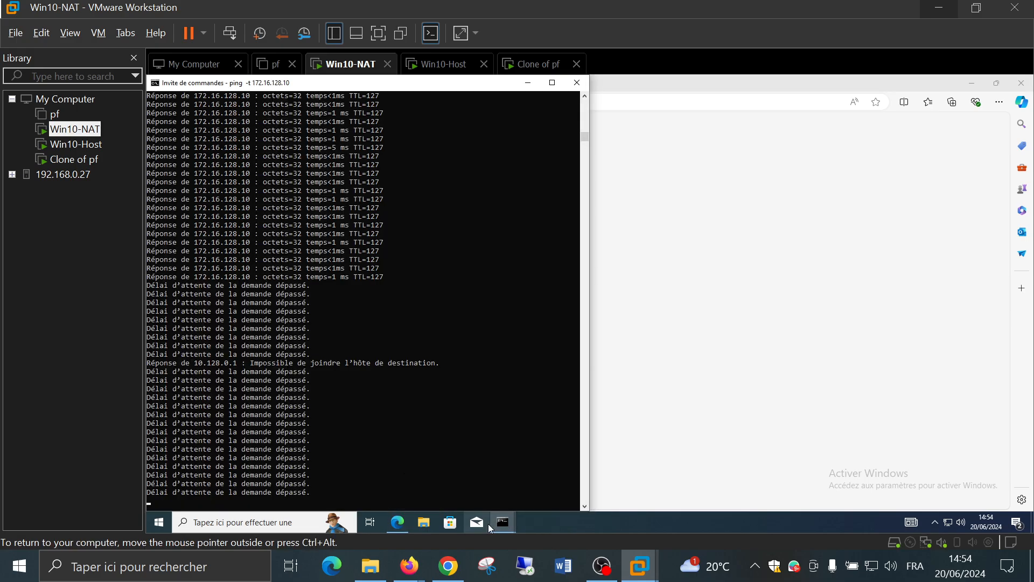
click(553, 482)
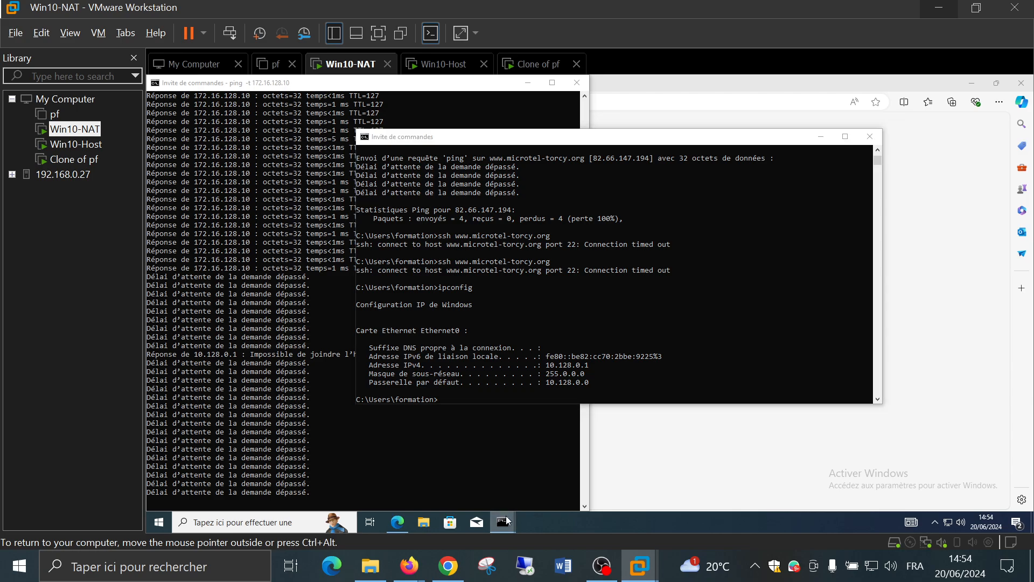
click(491, 465)
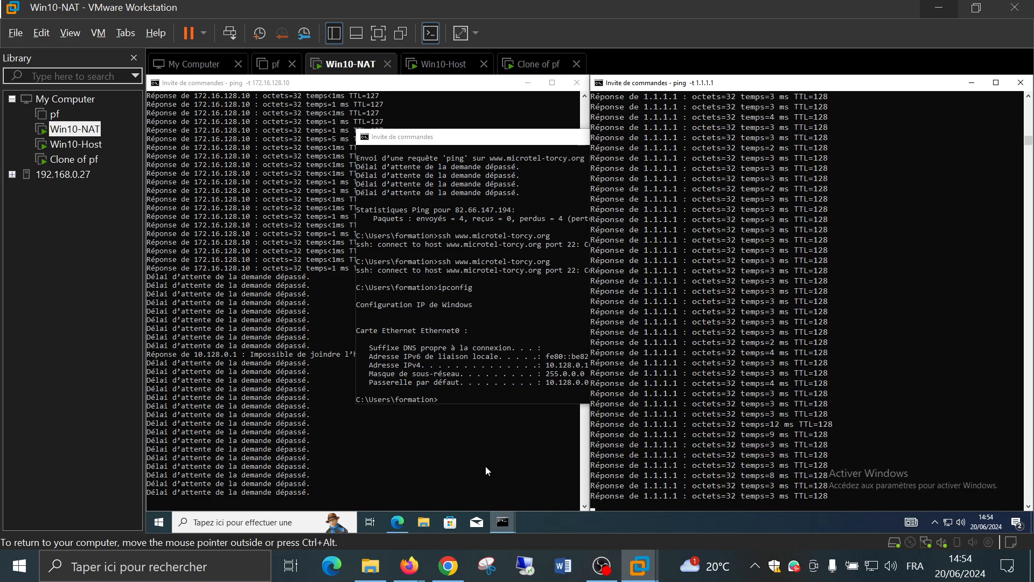
click(467, 473)
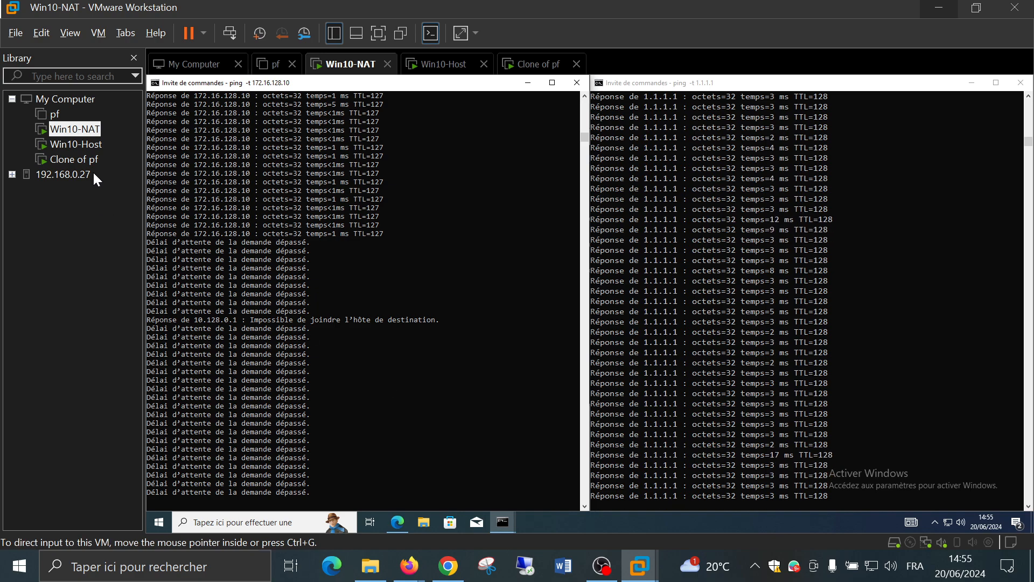
click(75, 143)
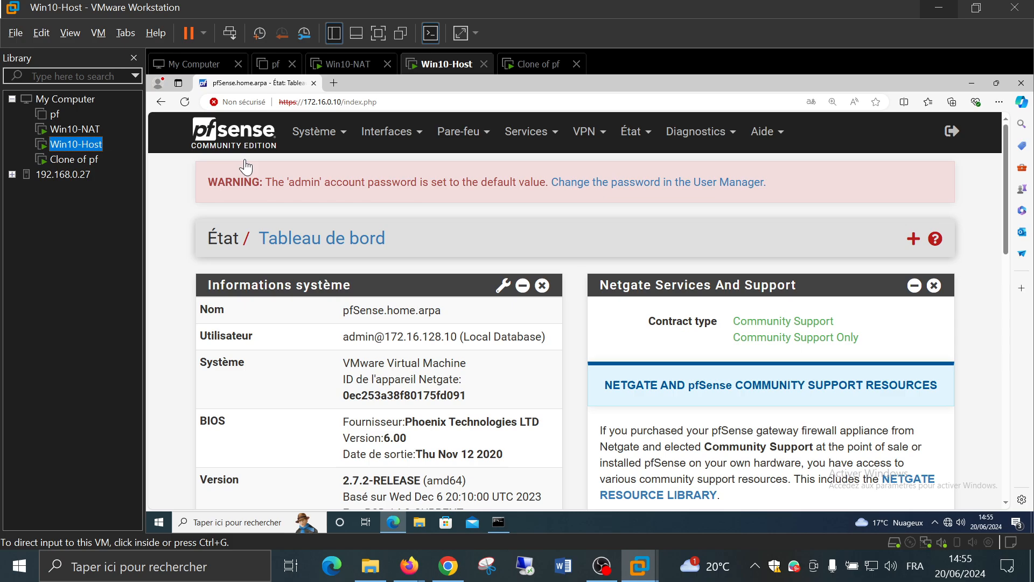
Open Firewall > Rules (Pare-feu > Règles) and review the WAN rules list
click(462, 132)
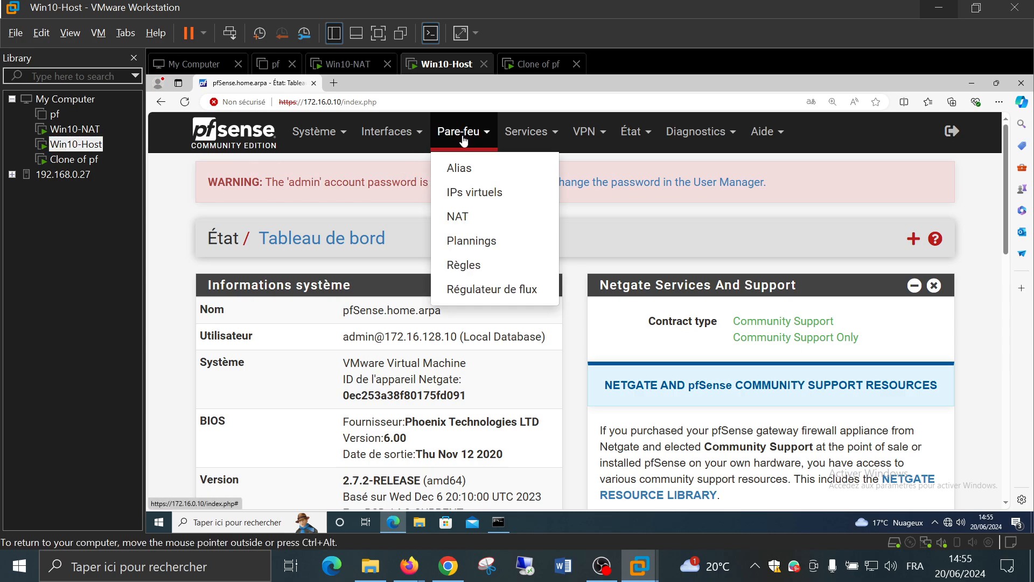
click(472, 265)
scroll(172, 277, down, 3)
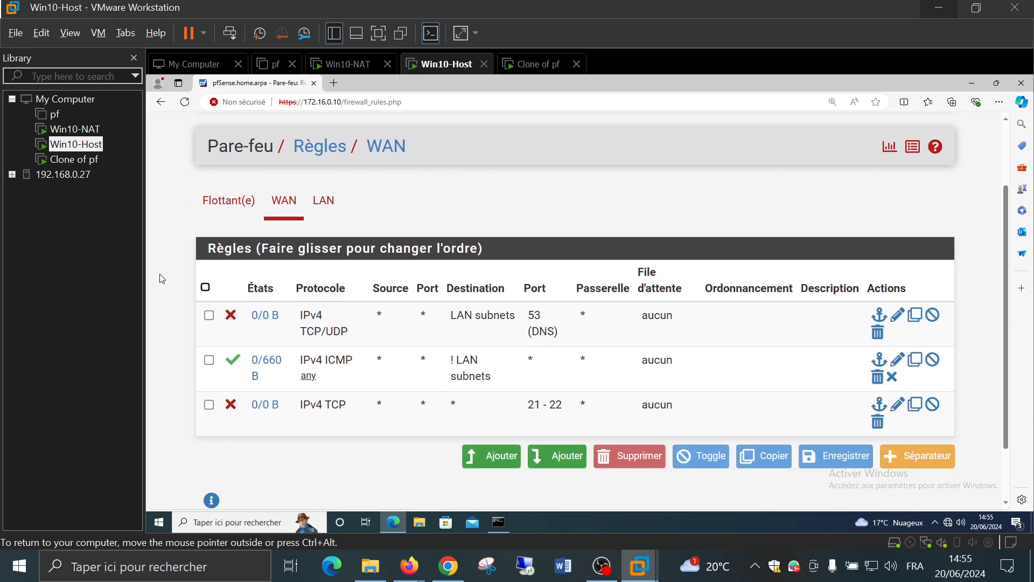
scroll(175, 264, up, 1)
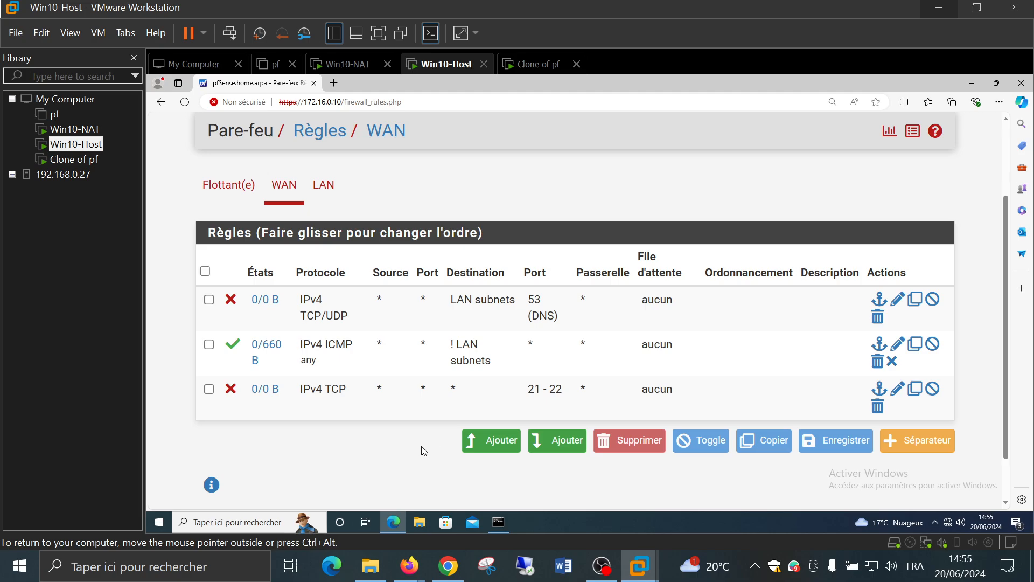
Review the LAN firewall rules, then open a new Edge tab
click(325, 185)
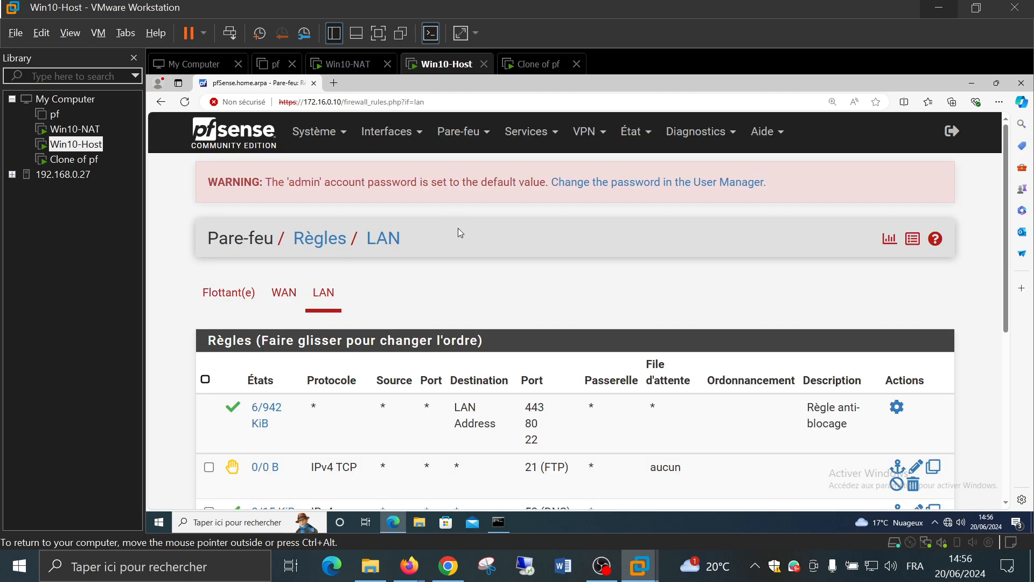
scroll(458, 232, down, 2)
scroll(460, 238, down, 2)
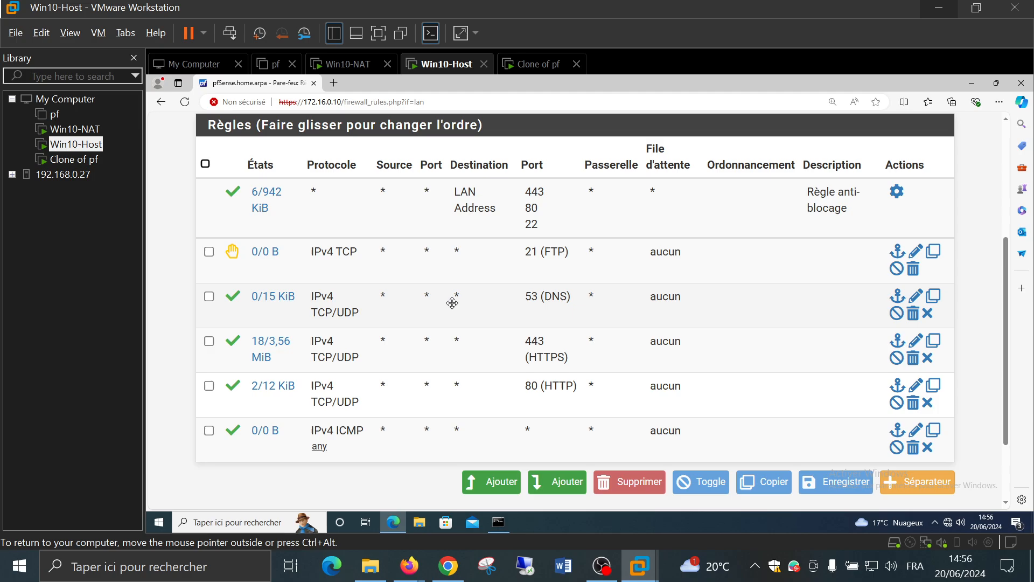
scroll(452, 303, up, 1)
scroll(452, 303, down, 1)
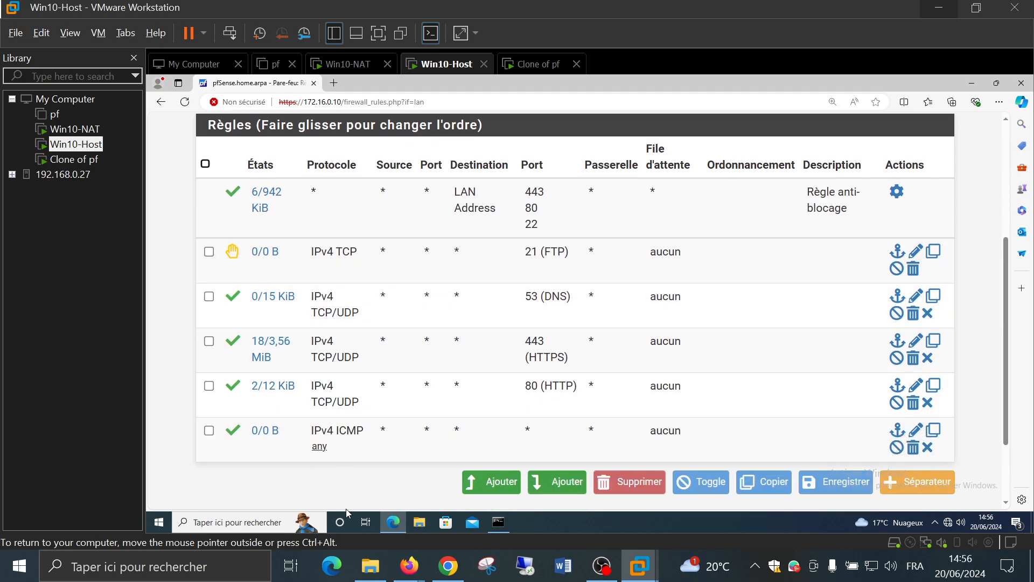
click(334, 83)
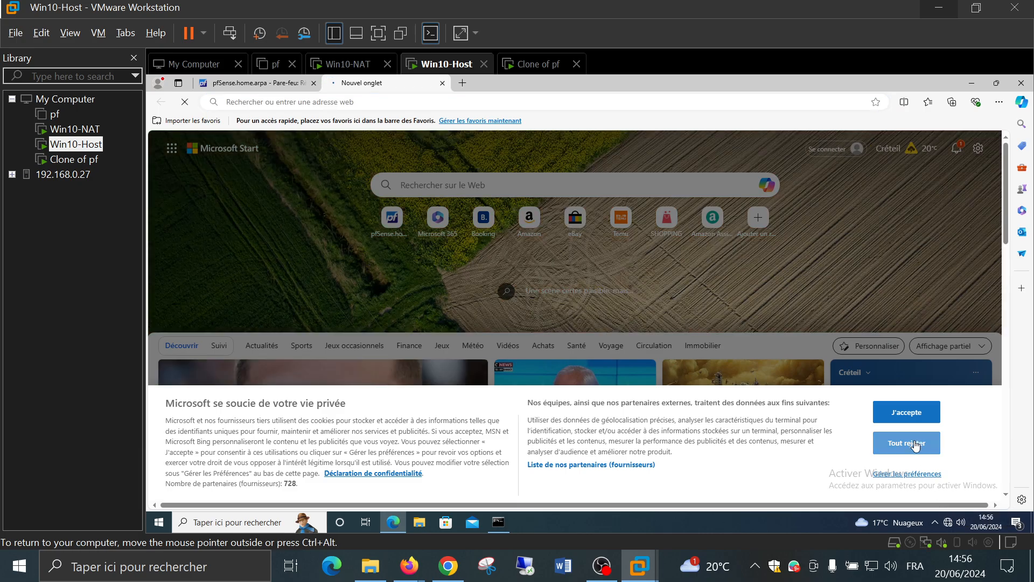
Reject all cookies, return to pfSense's LAN rules, and bring back the ipconfig window
click(914, 443)
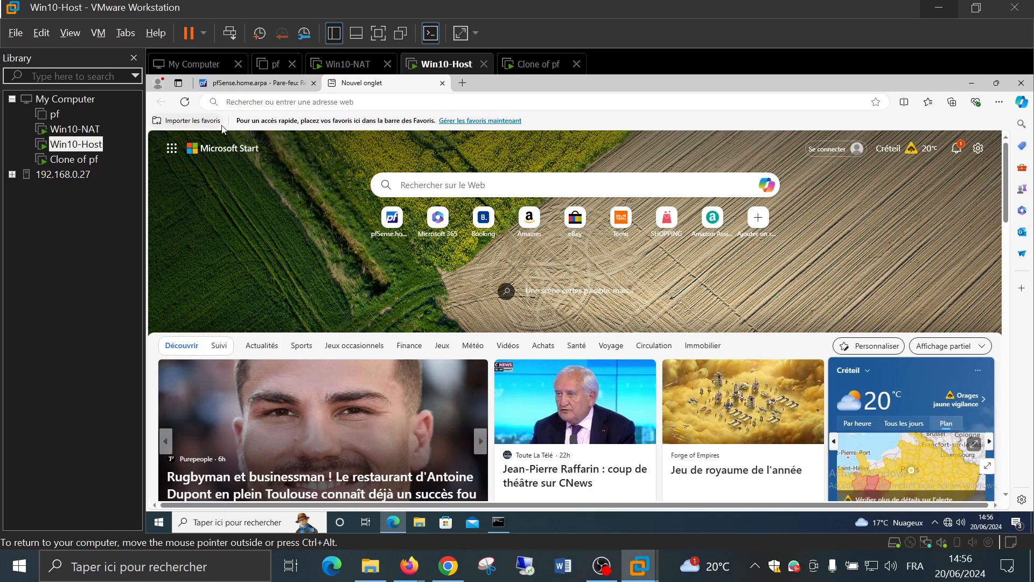
click(259, 85)
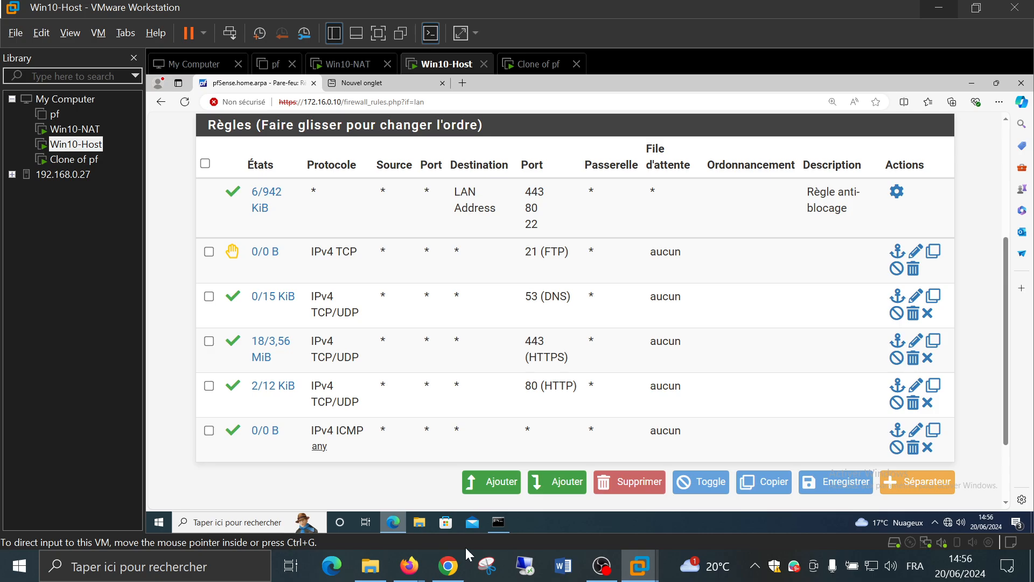
click(508, 527)
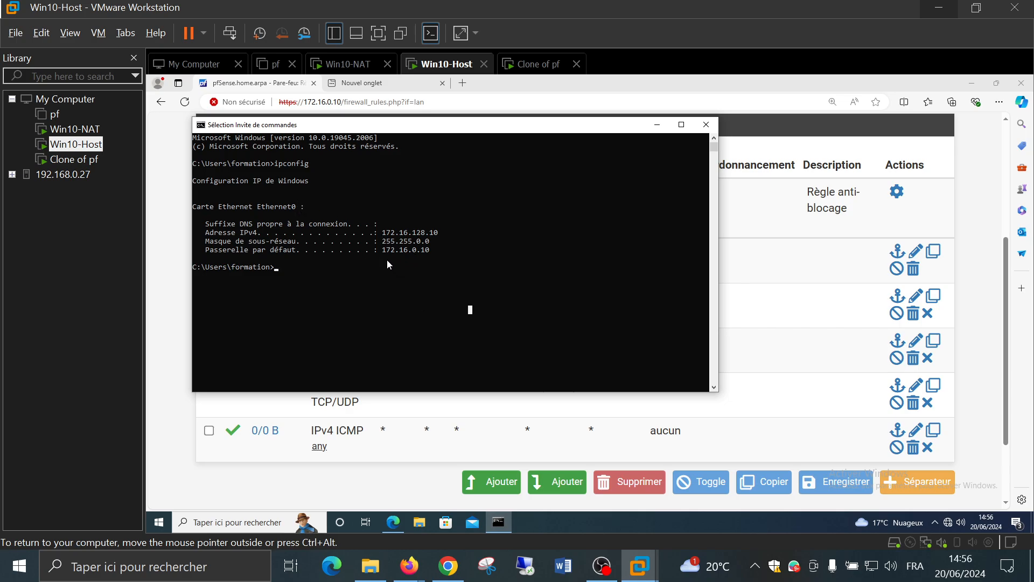
drag(381, 251, 446, 252)
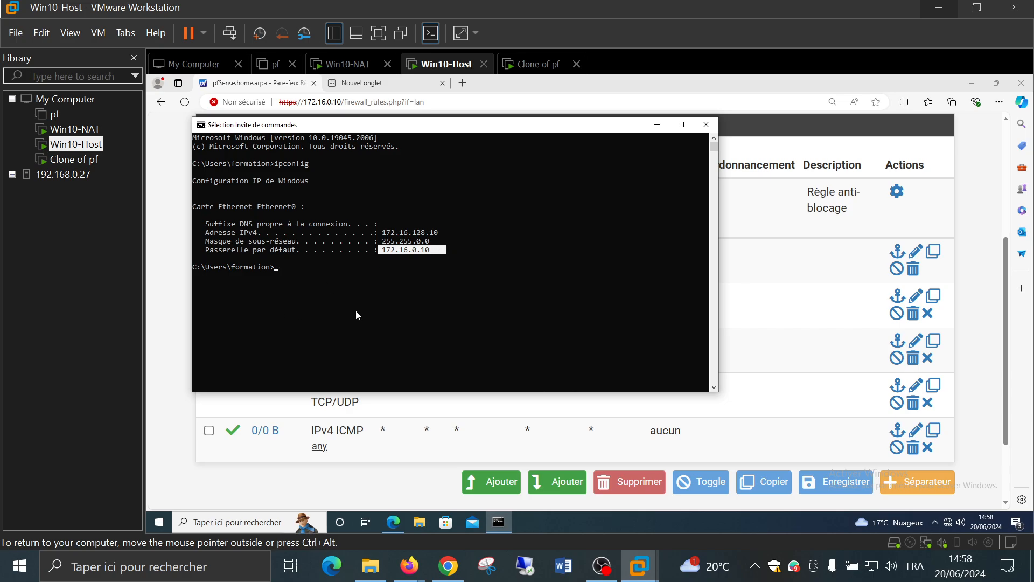
click(466, 301)
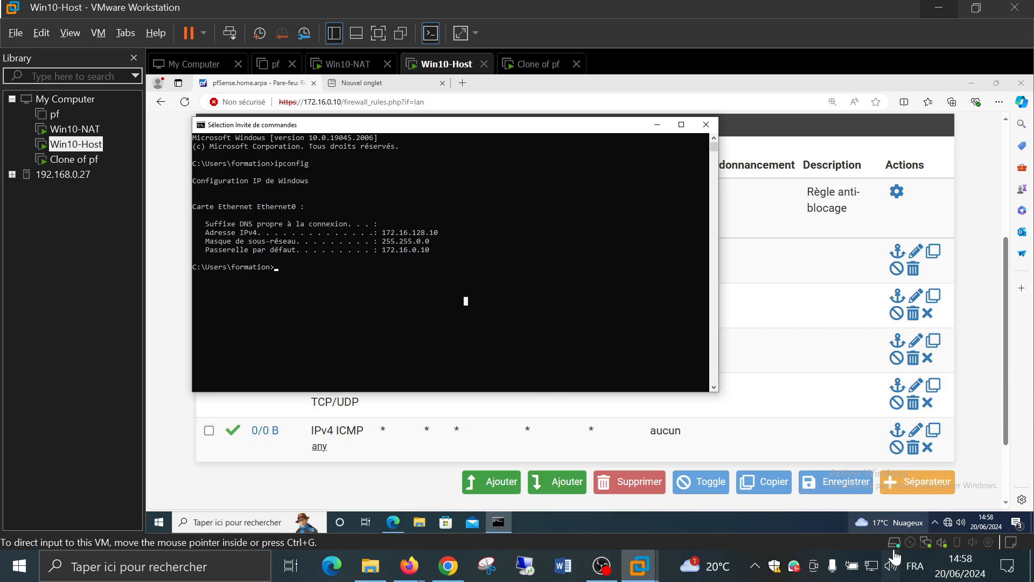
View Ethernet0's IP settings (172.16.128.10/16, gateway 172.16.0.10) without changes, then go back
right_click(948, 524)
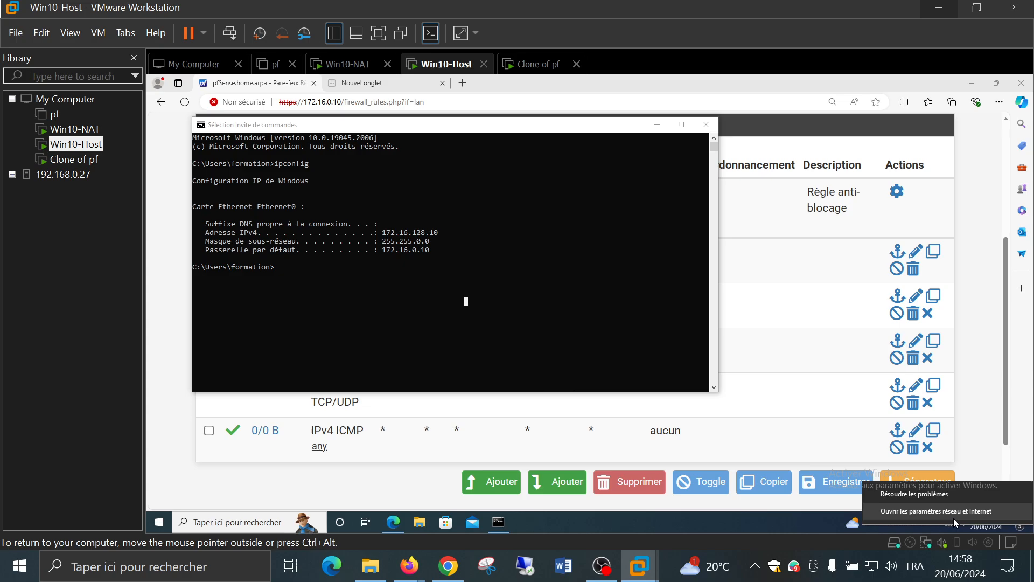
click(954, 518)
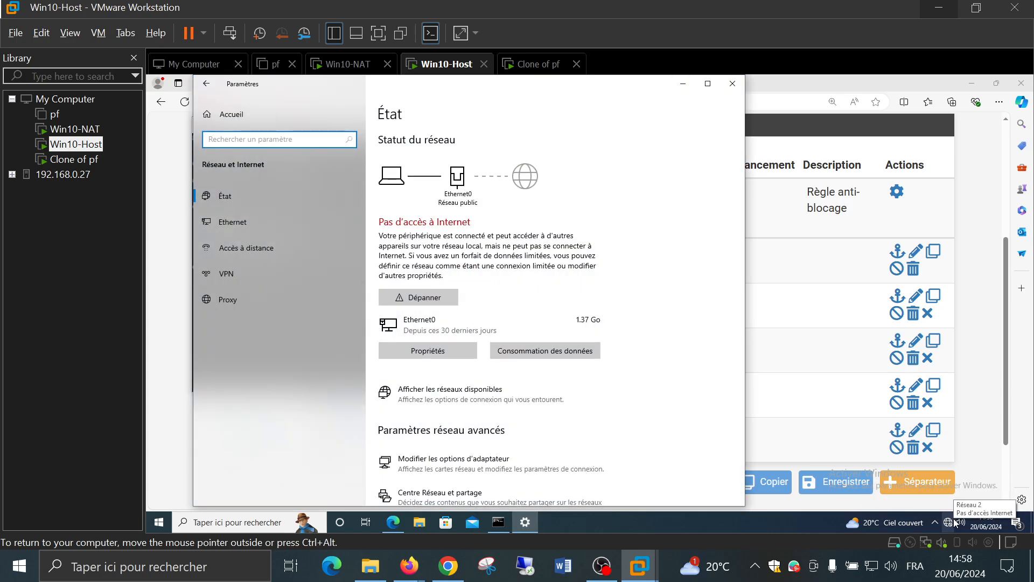
scroll(634, 388, down, 3)
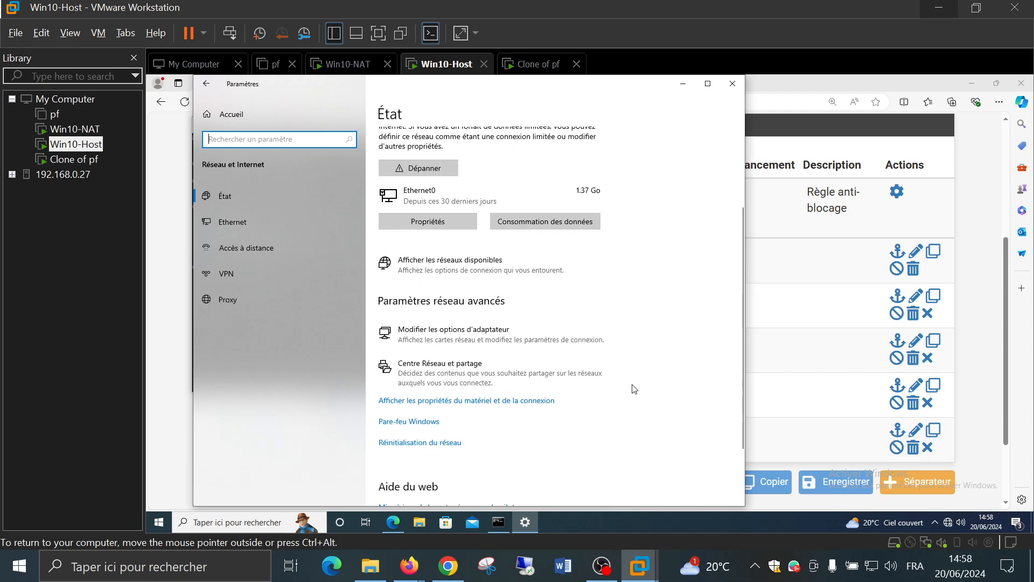
scroll(651, 360, up, 2)
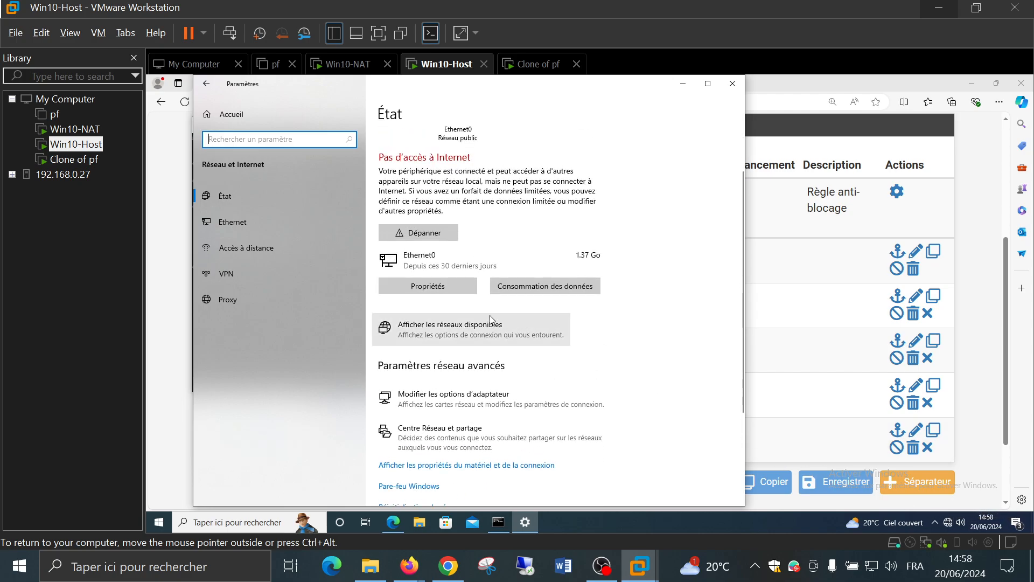
click(443, 287)
scroll(481, 288, down, 6)
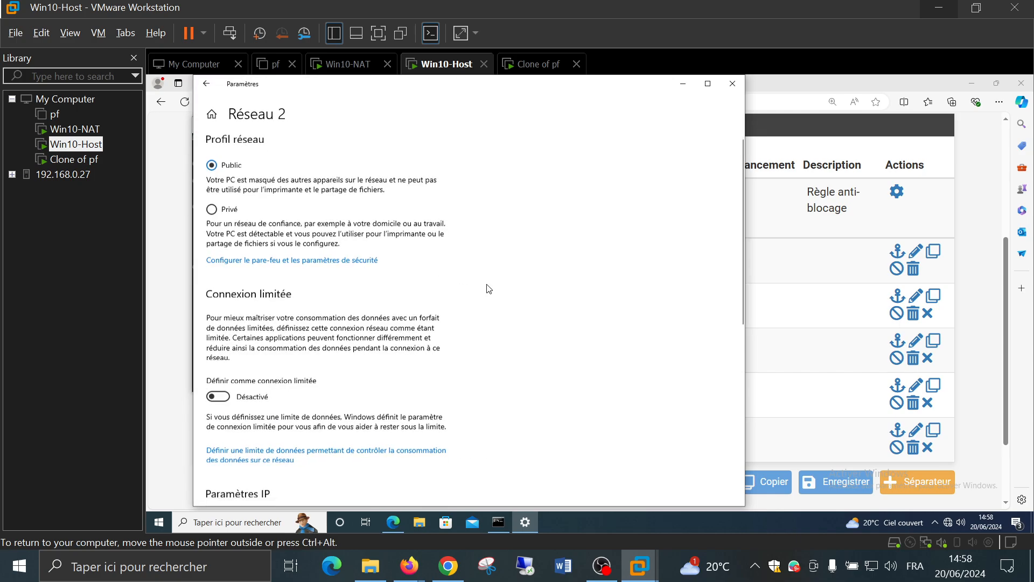
scroll(481, 288, up, 1)
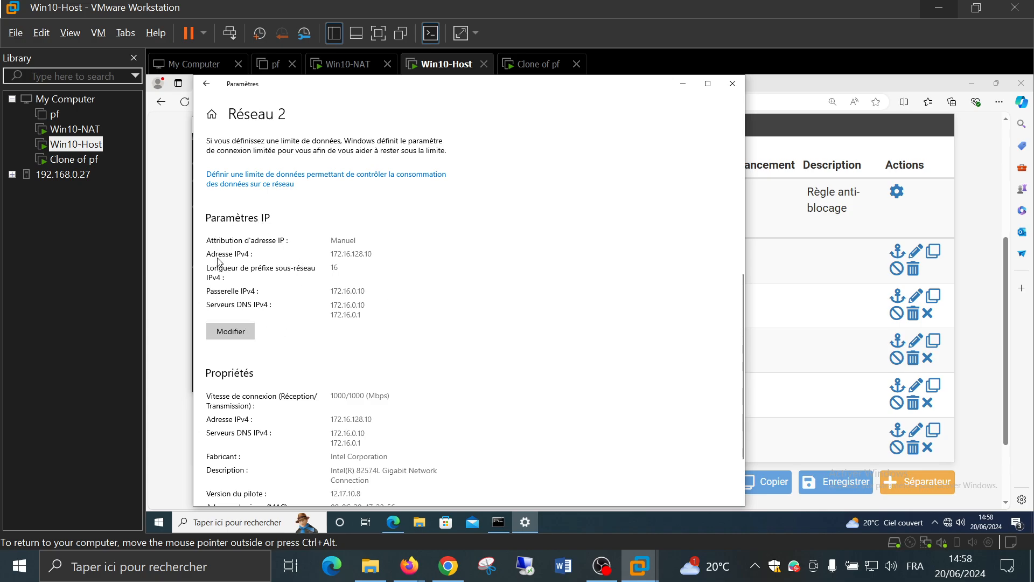
click(231, 331)
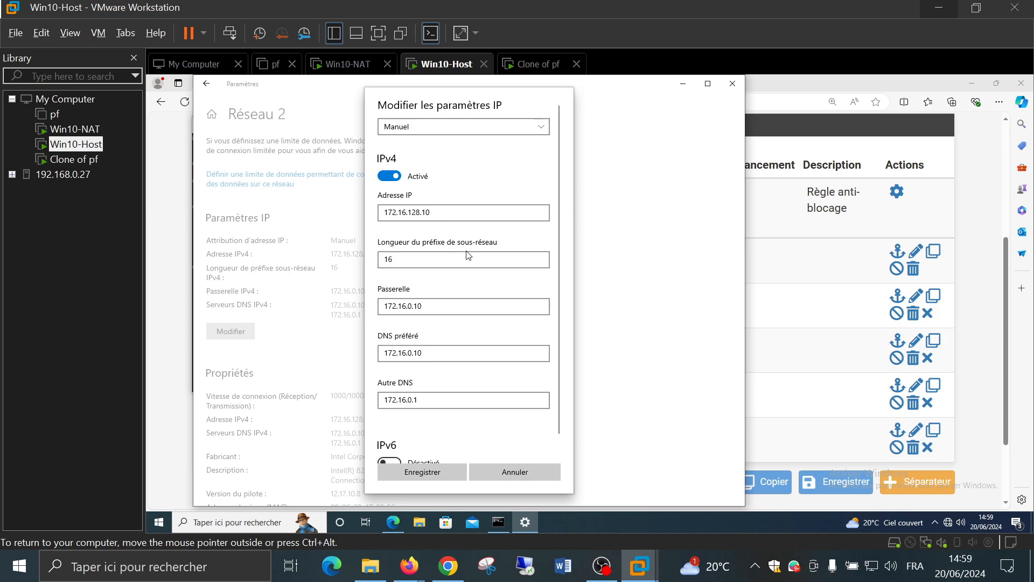
click(529, 473)
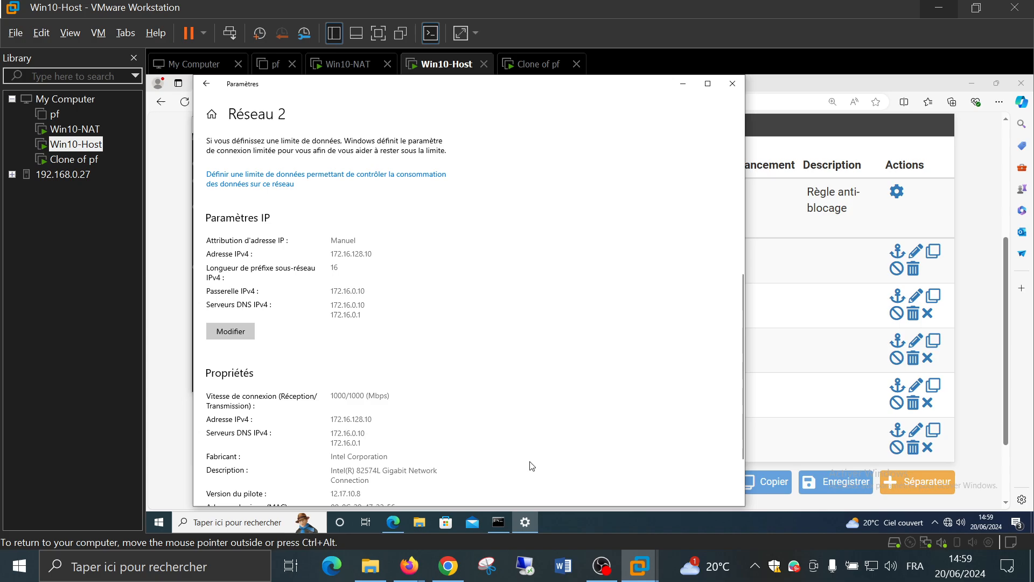
click(207, 84)
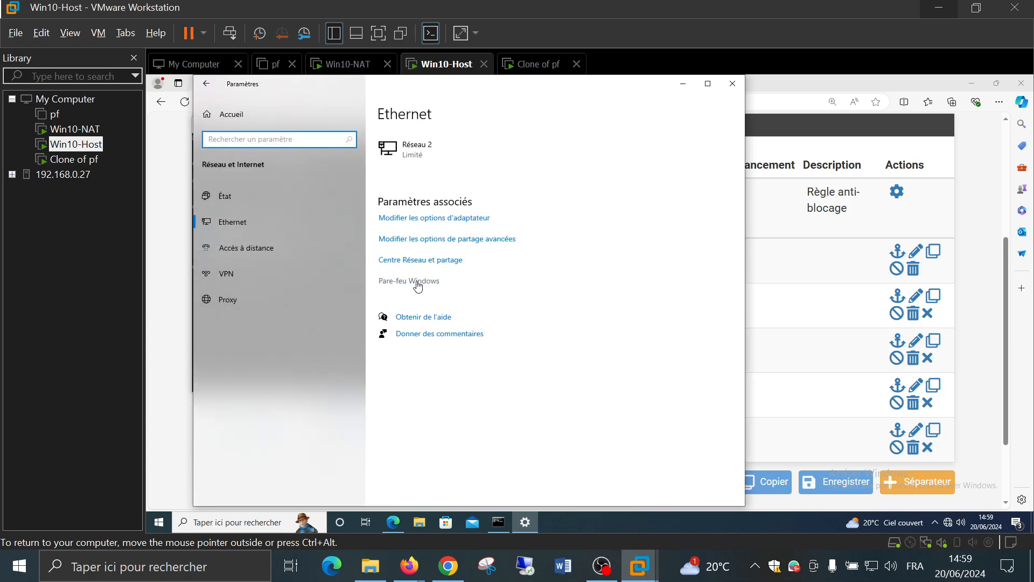
Check Ethernet0's IPv4 properties, including DNS 172.16.0.10 and 172.16.0.1, then close Network Connections
click(208, 84)
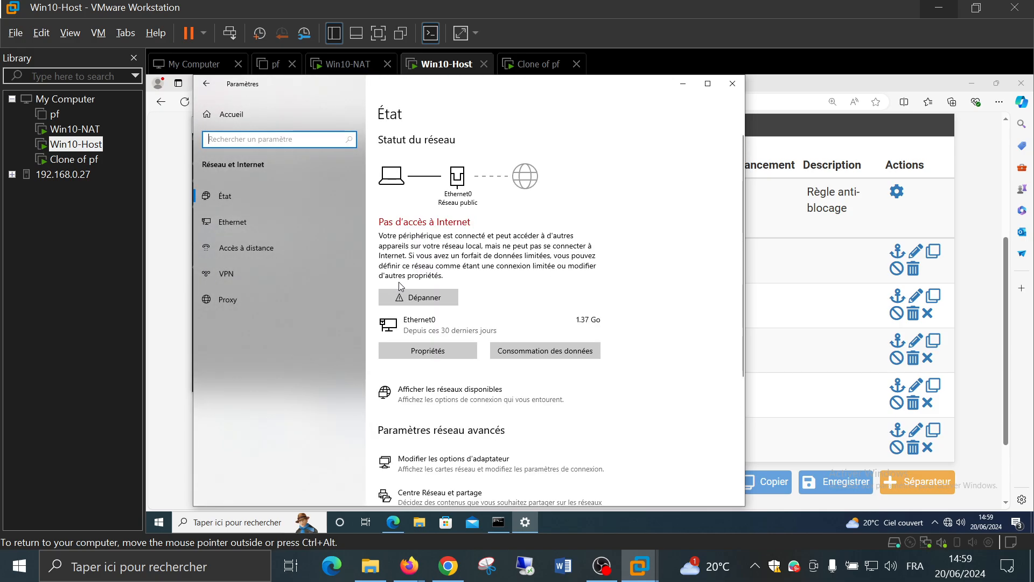
click(454, 466)
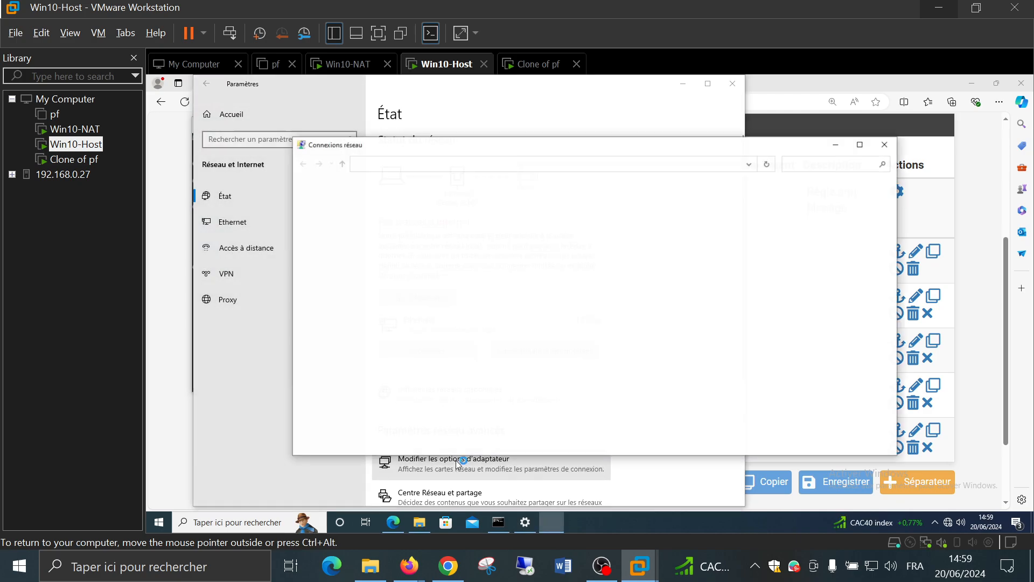
right_click(333, 216)
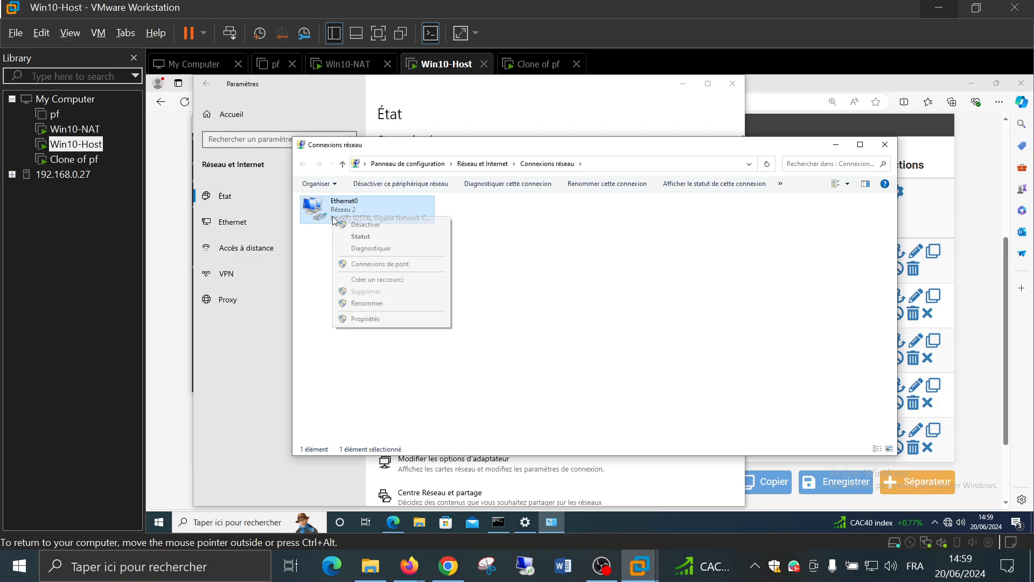
click(403, 319)
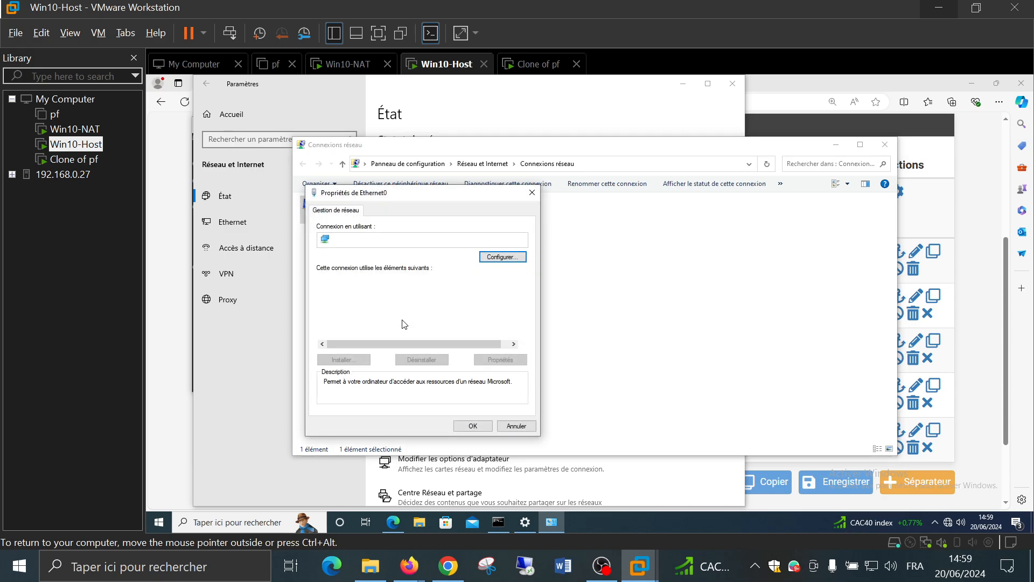
click(387, 308)
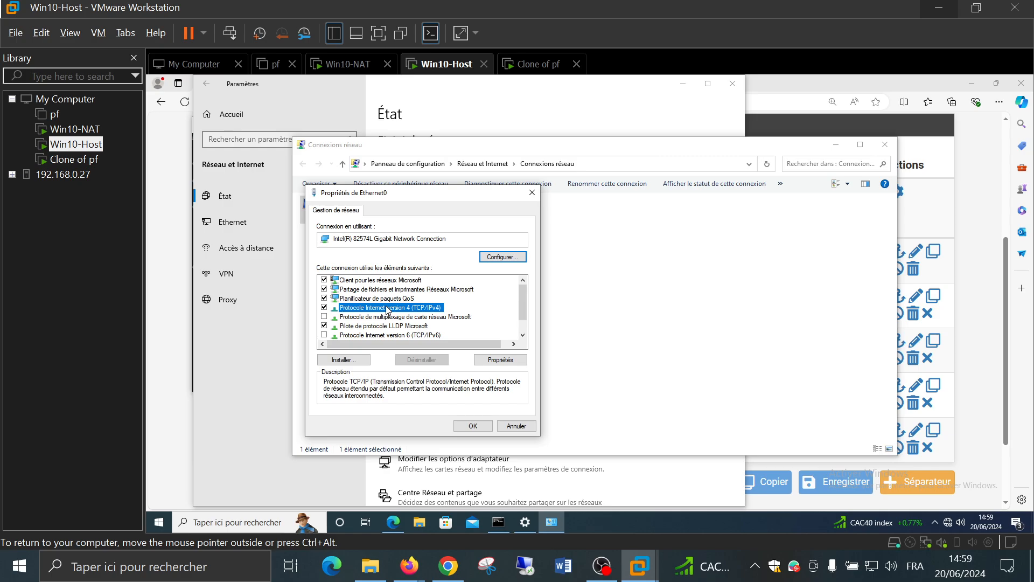
double_click(387, 308)
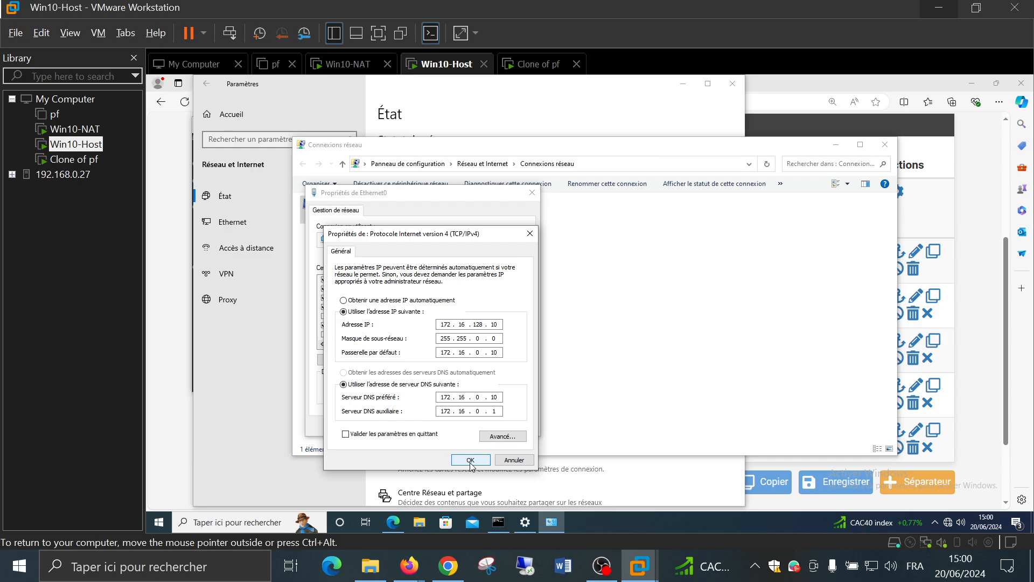
click(471, 459)
click(471, 424)
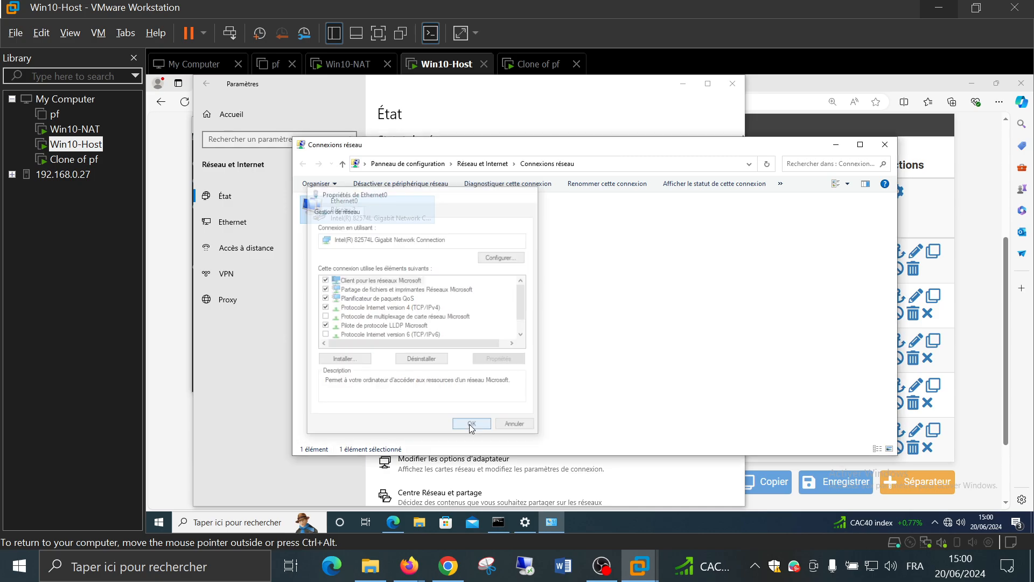
click(885, 144)
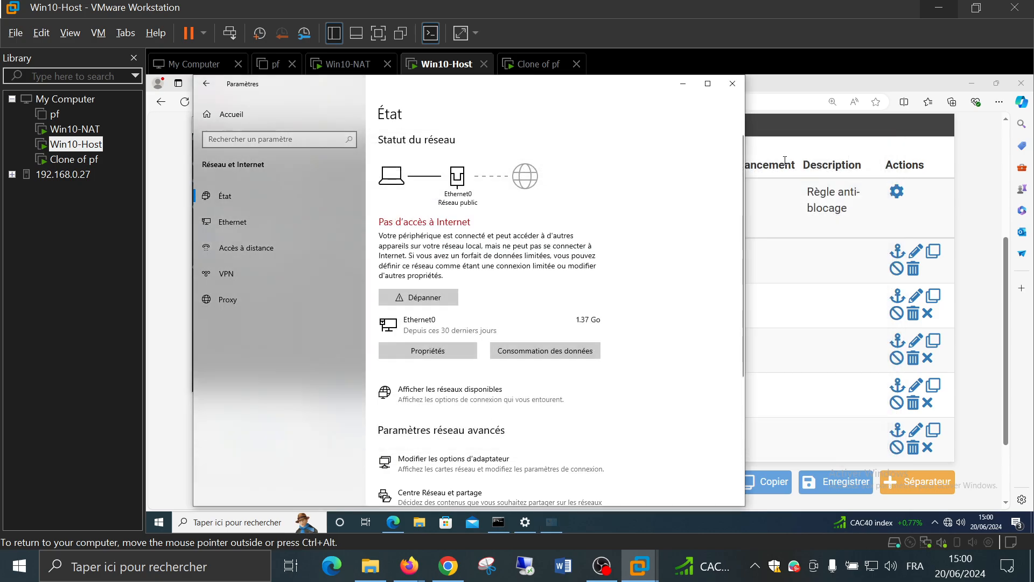
Close Settings and Command Prompt, then view pfSense's WAN rules: blocked DNS, TCP 21–22, allowed ICMP
click(732, 83)
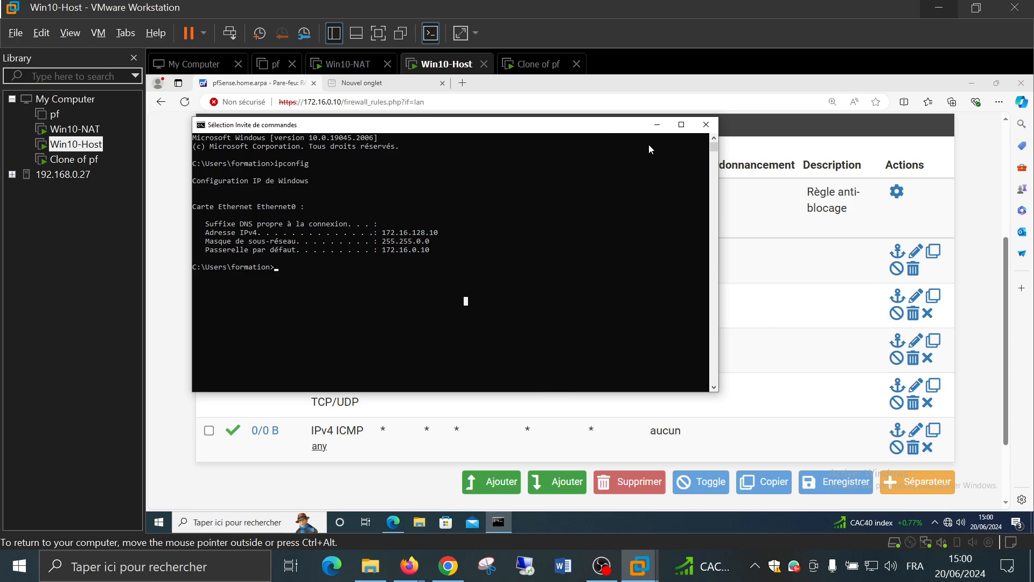
click(706, 125)
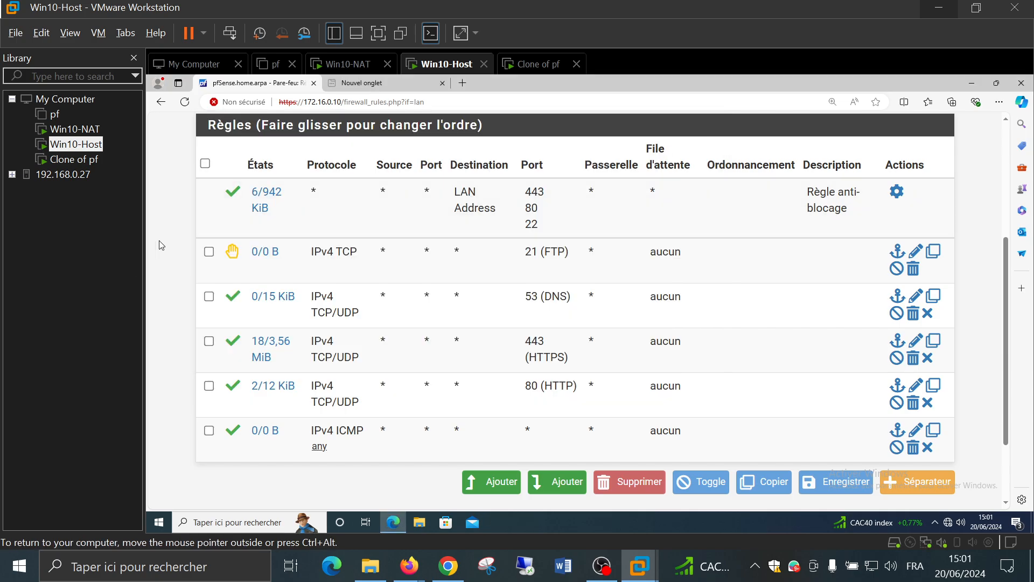
scroll(175, 243, up, 4)
scroll(175, 243, down, 4)
scroll(175, 242, up, 4)
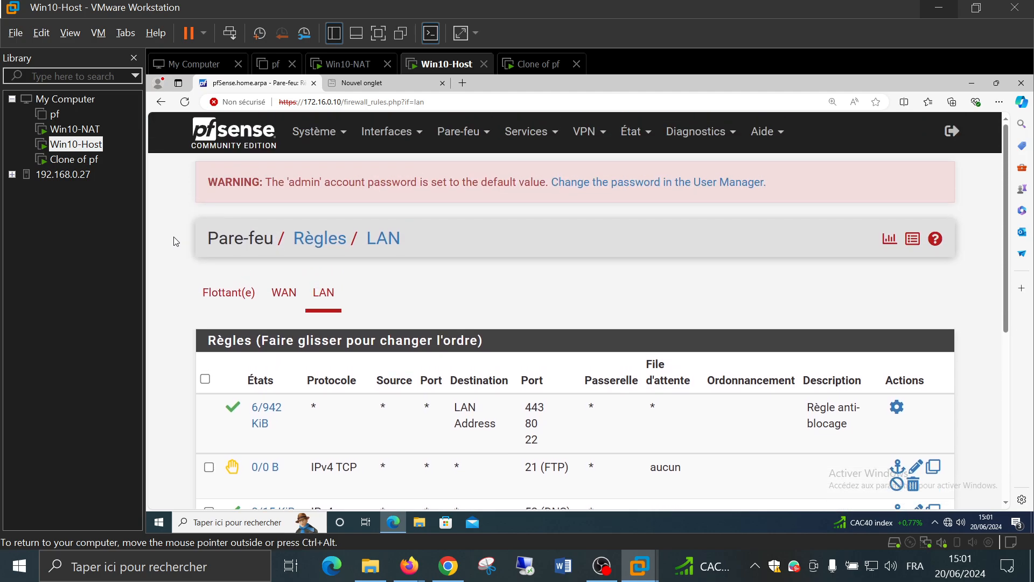
click(275, 296)
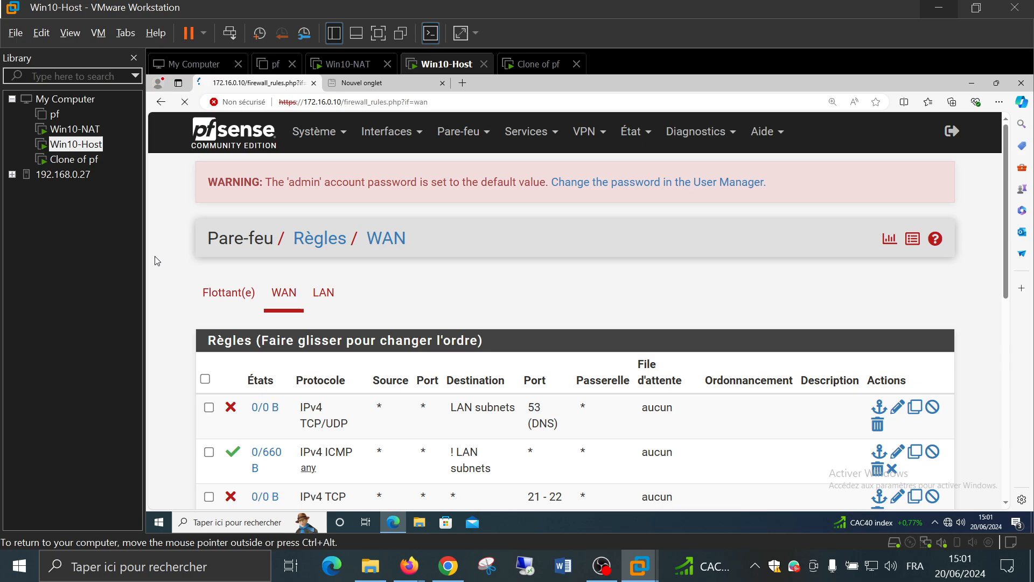
scroll(156, 261, down, 1)
scroll(156, 260, down, 1)
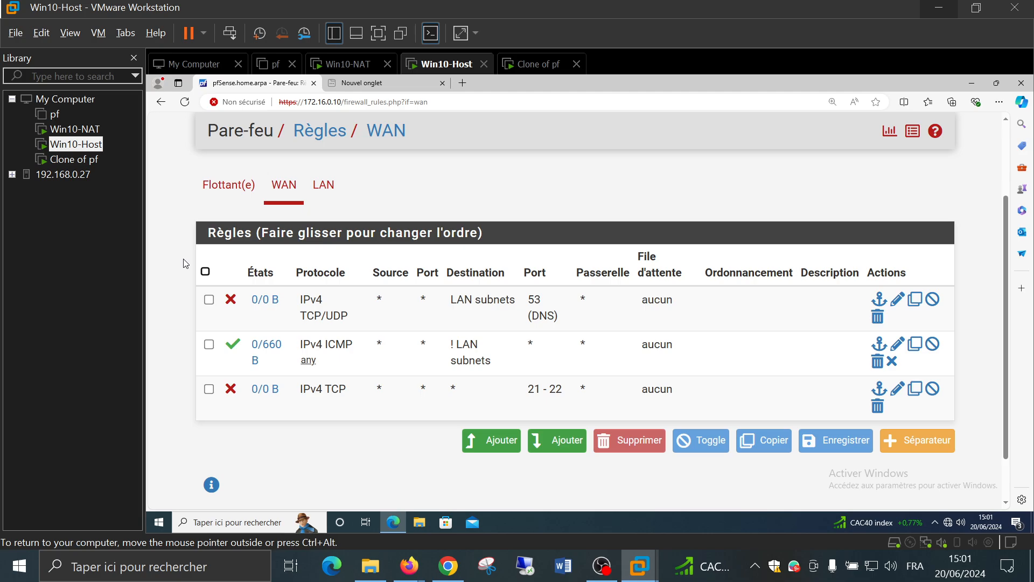
Search Bing for 'jjgh' in the blank tab, refuse the cookies, and return to pfSense
click(358, 85)
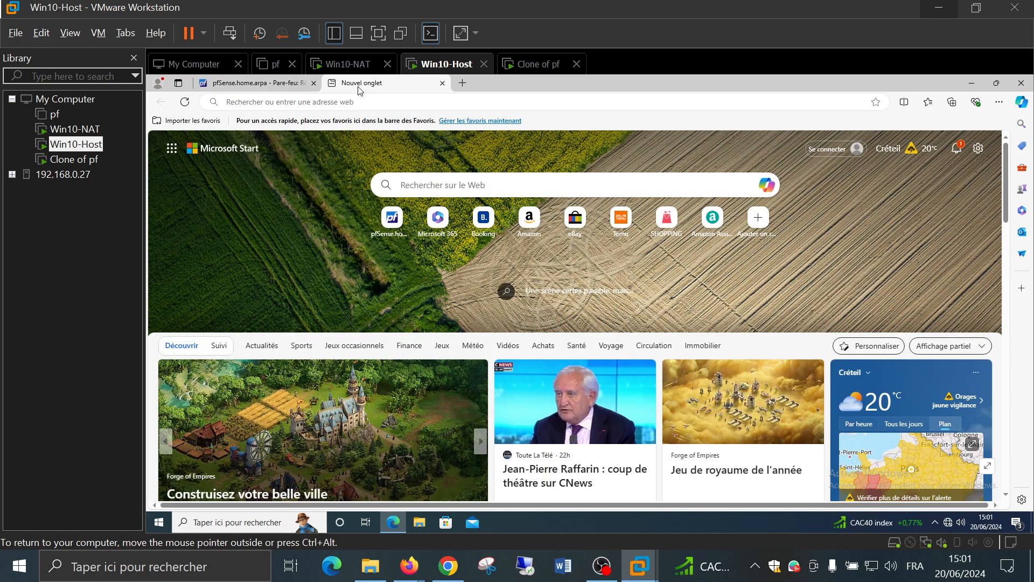
click(329, 101)
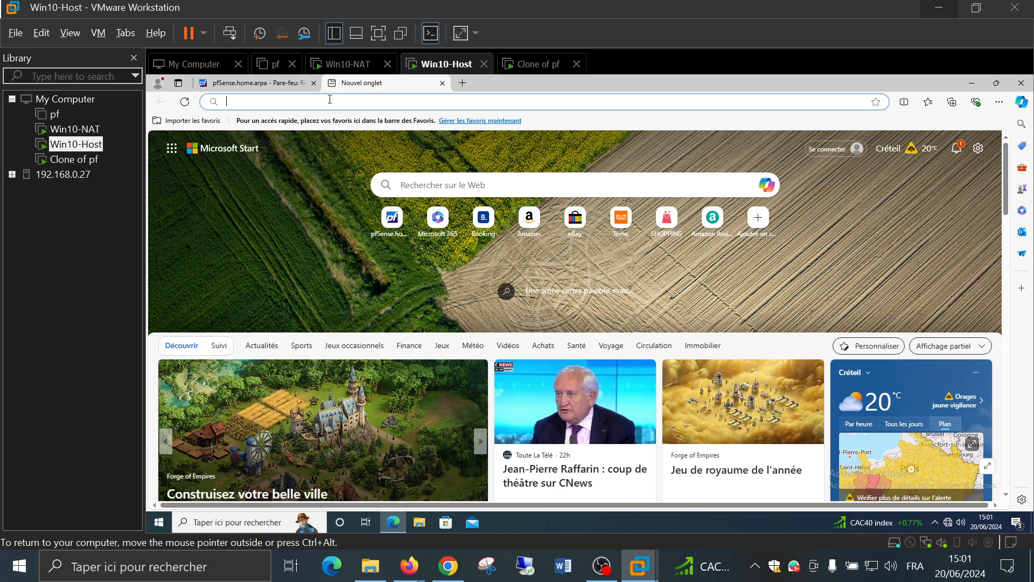
text(jjgh)
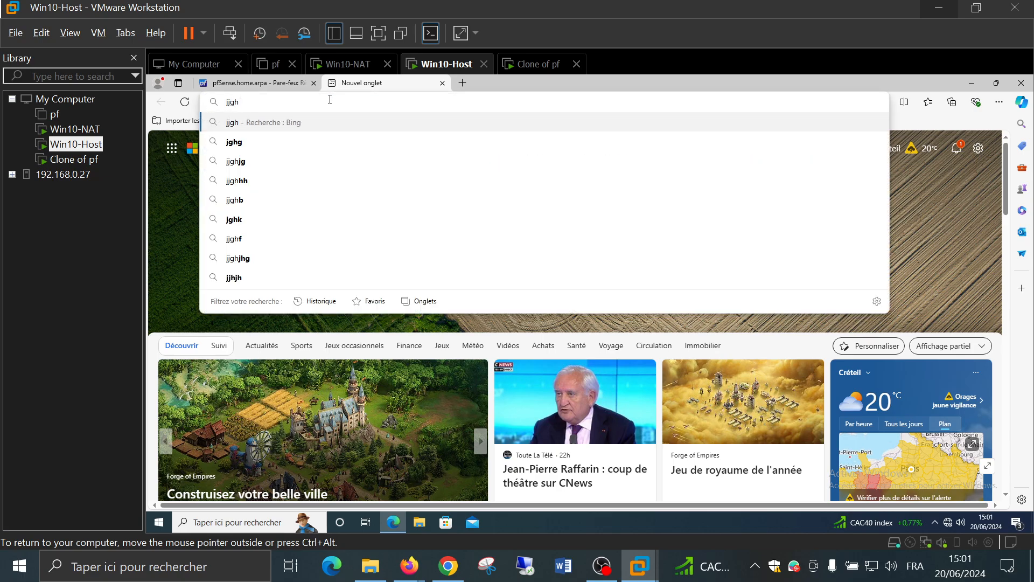
key(Return)
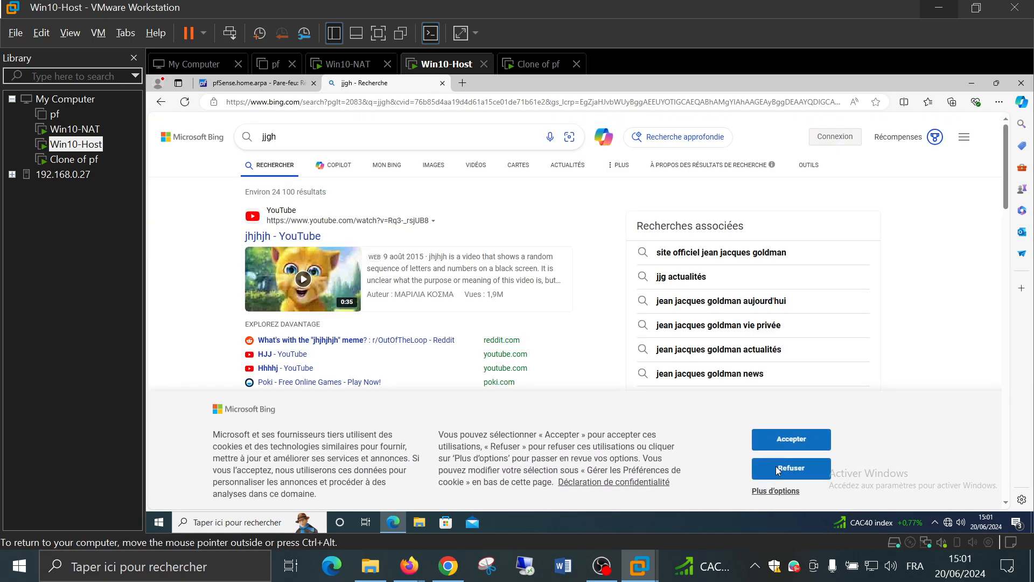
click(775, 466)
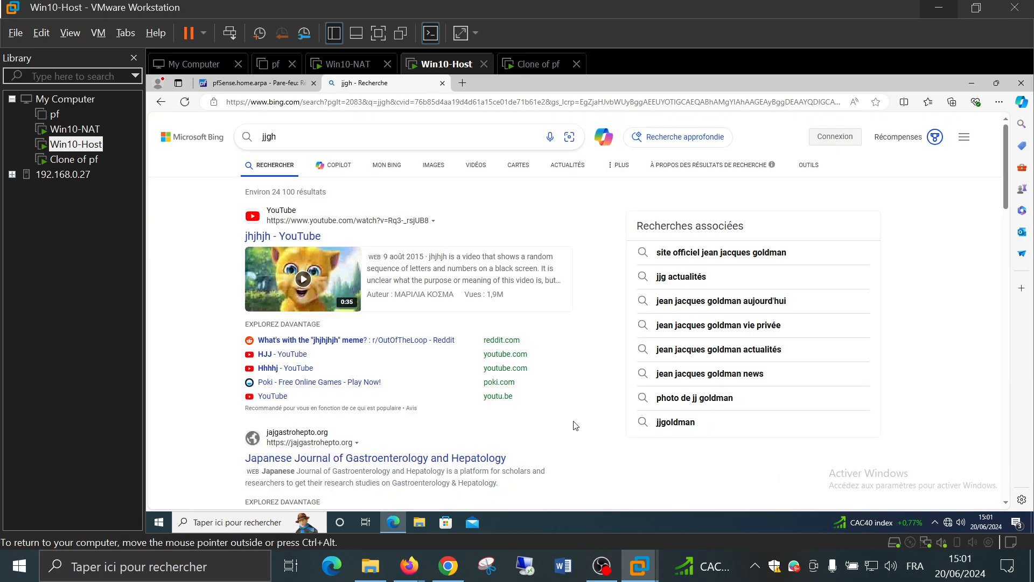
click(253, 84)
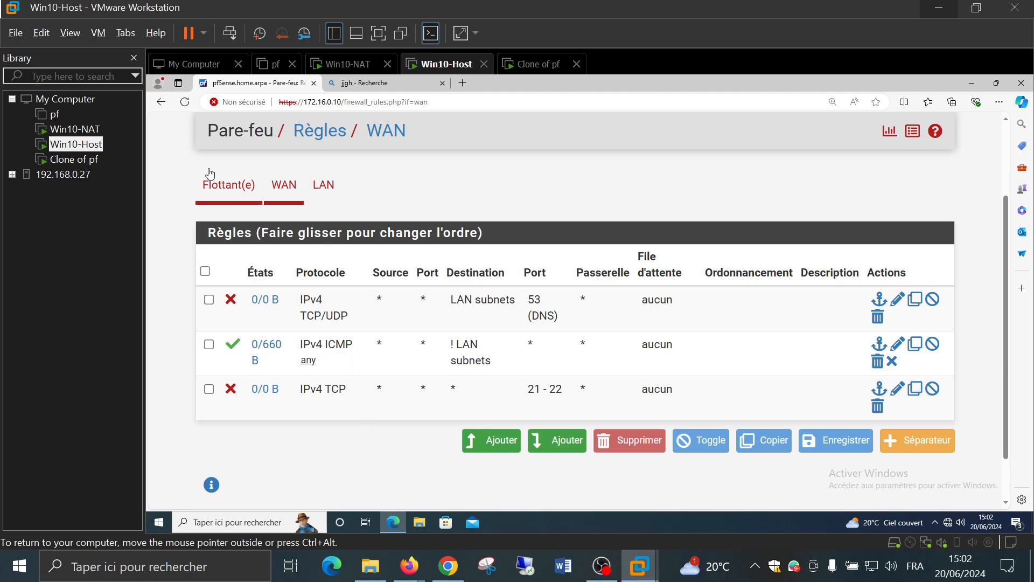
click(73, 131)
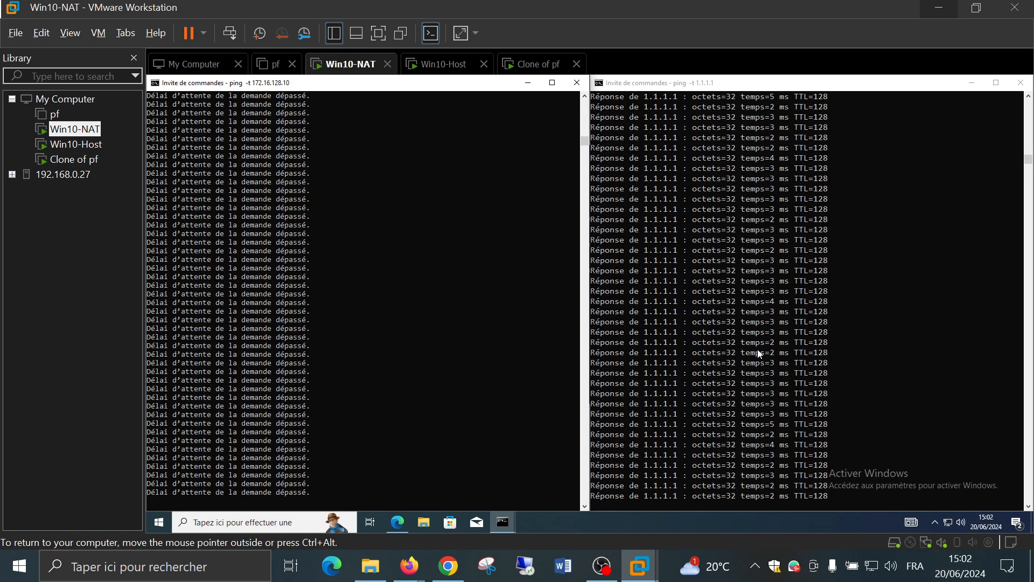
mouse_move(512, 522)
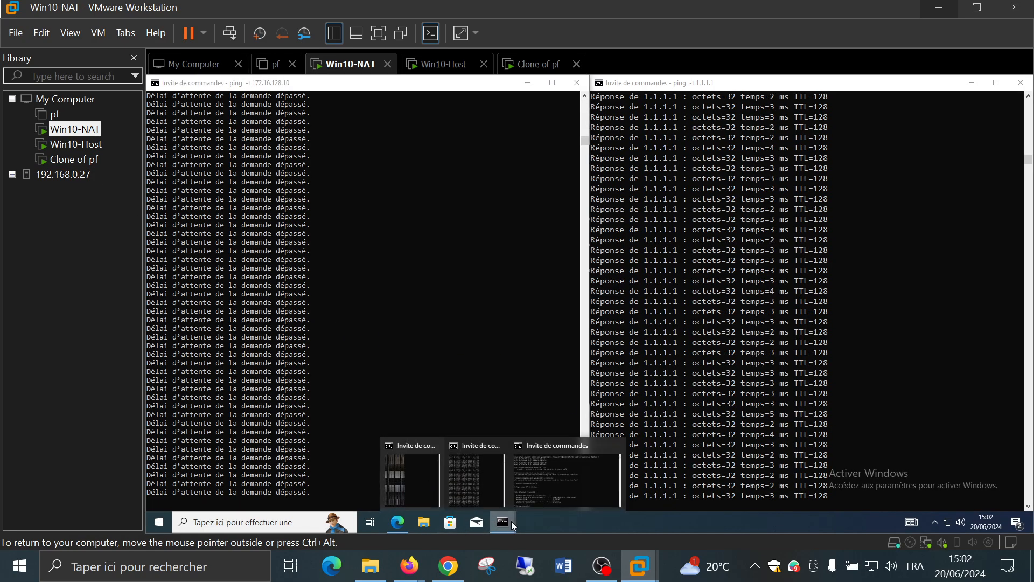
click(538, 490)
key(Up)
key(Up)
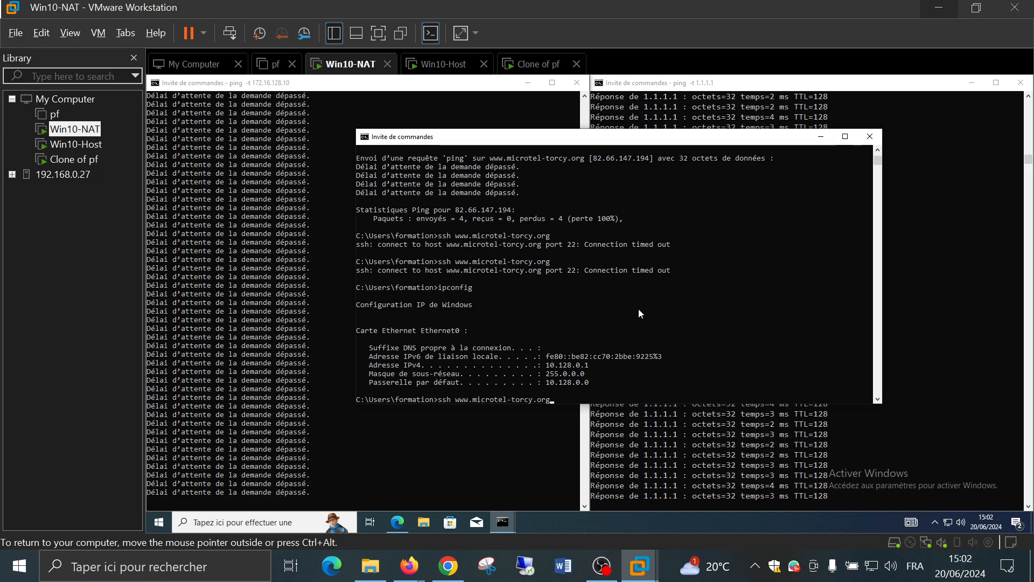
key(Return)
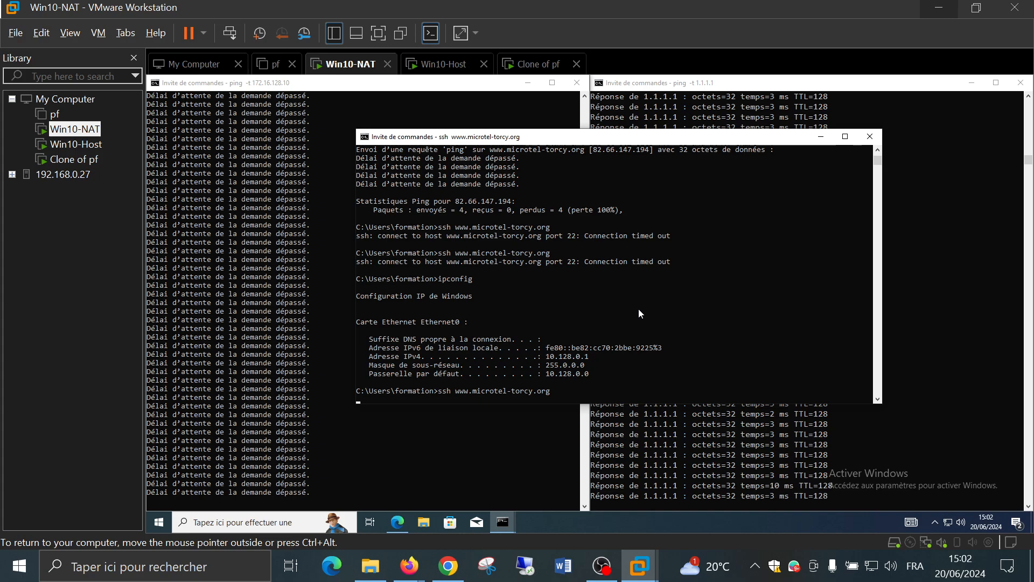
click(233, 573)
text(cmd)
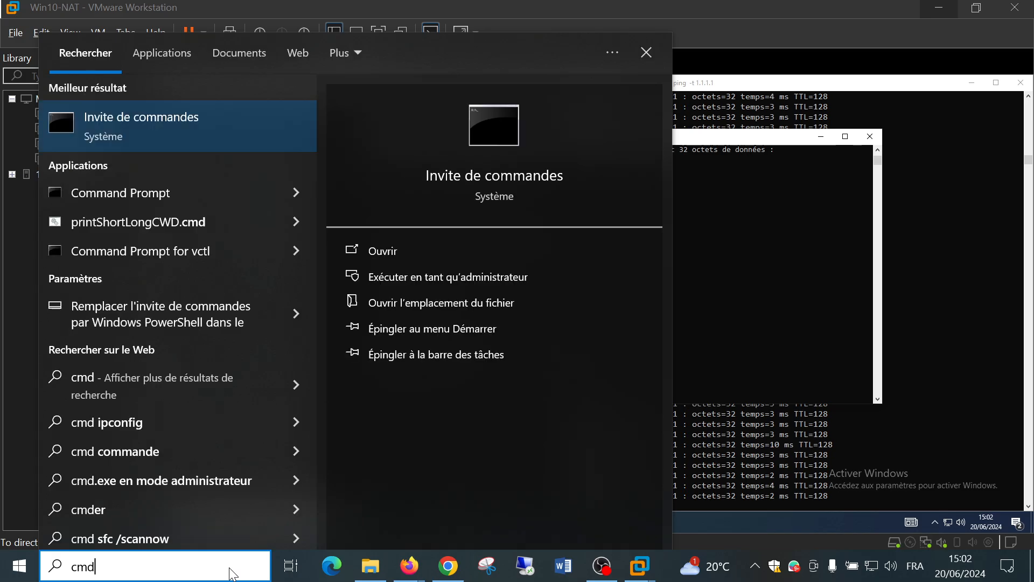
key(Return)
text(ssh )
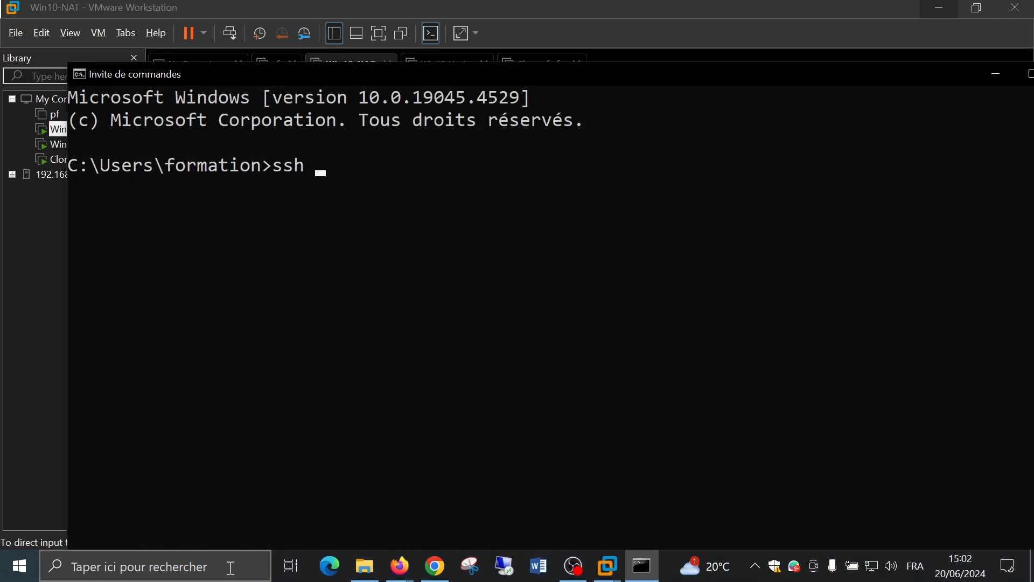
text(www.micro)
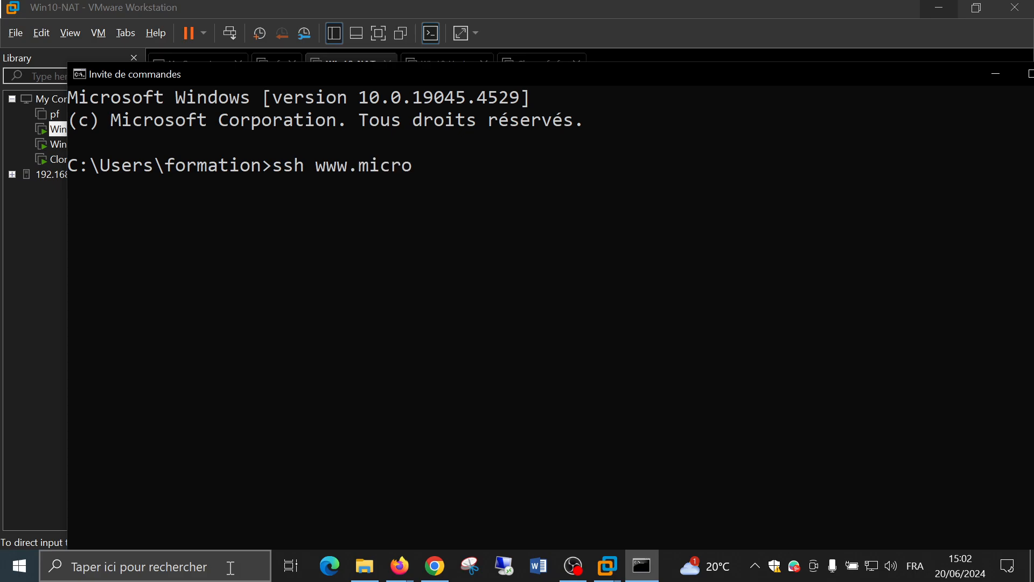
text(tel-torcy)
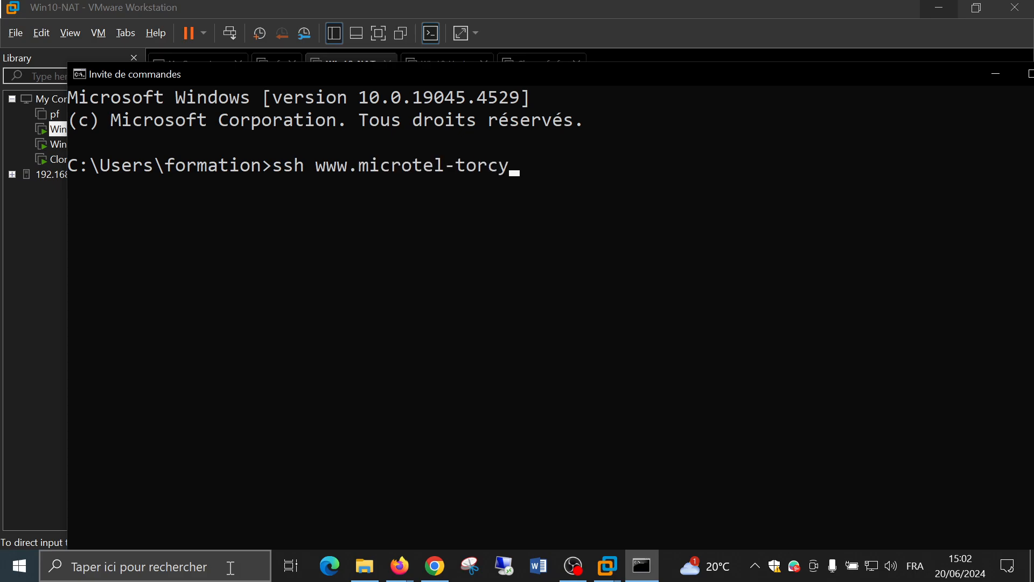
text(.org)
key(Return)
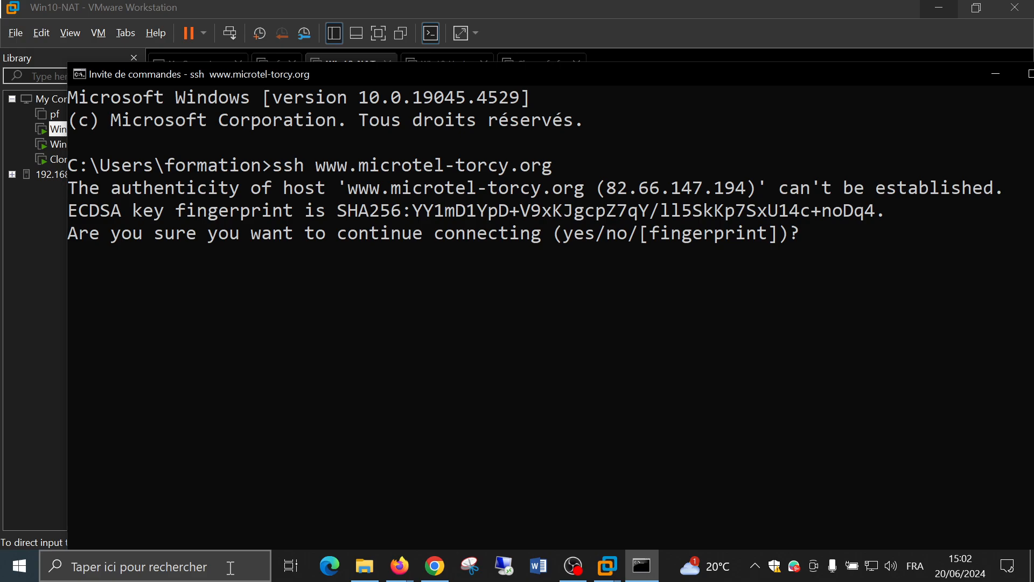
Answer 'no' to the unknown host-key fingerprint prompt and close the host console
text(n)
key(Return)
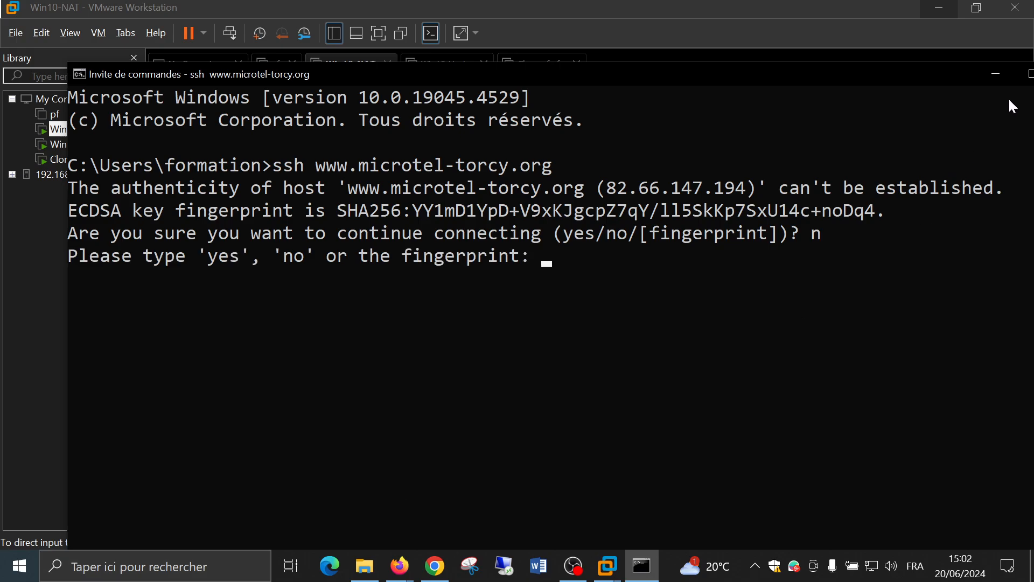
text(no)
key(Return)
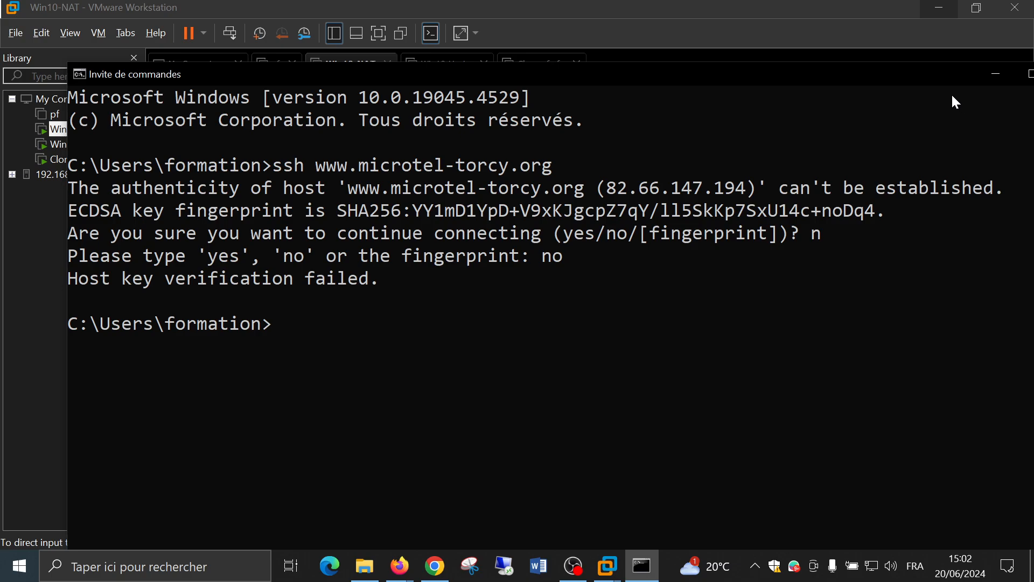
drag(899, 74, 690, 84)
click(853, 84)
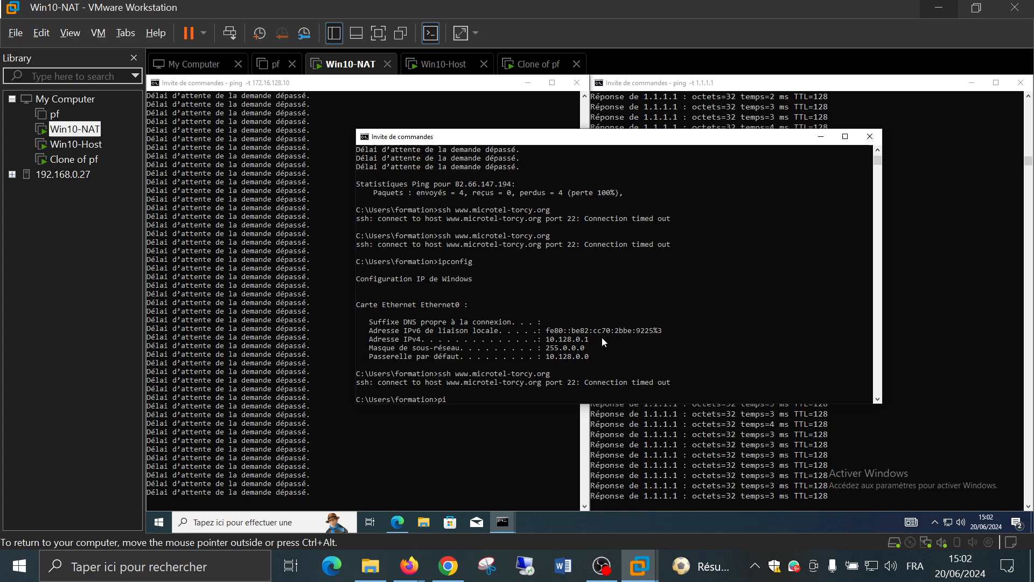
Ping free.fr from the Win10-NAT guest and stop it with Ctrl+C
text(ping free.fr)
key(Return)
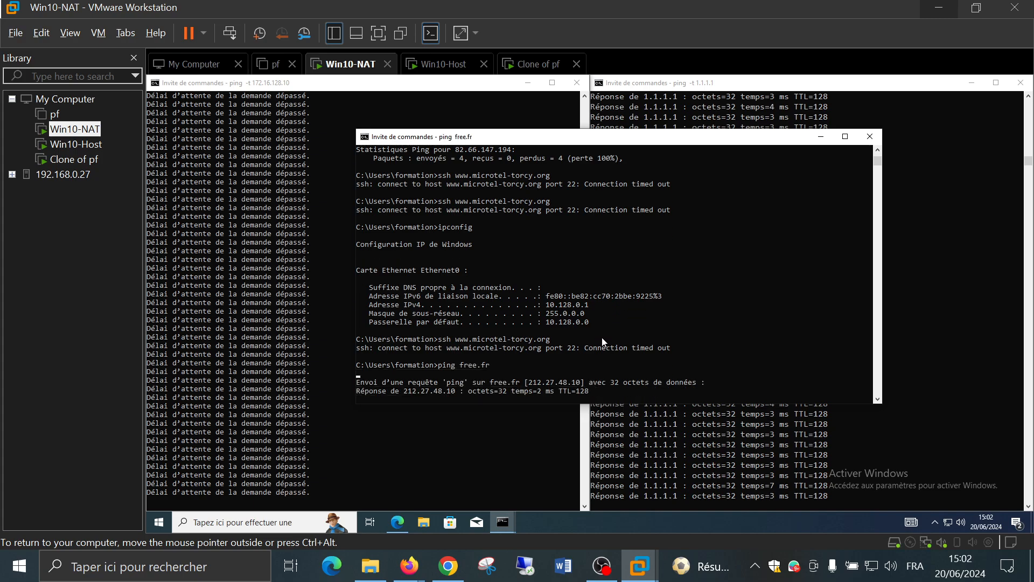
key(ctrl+c)
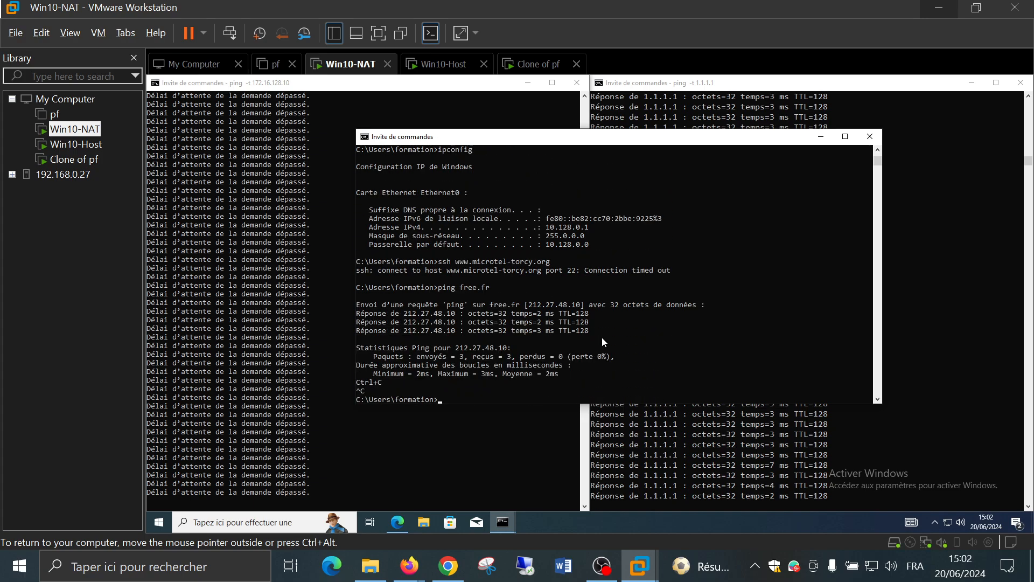
key(Up)
key(BackSpace)
key(BackSpace)
key(BackSpace)
key(BackSpace)
key(BackSpace)
key(BackSpace)
key(BackSpace)
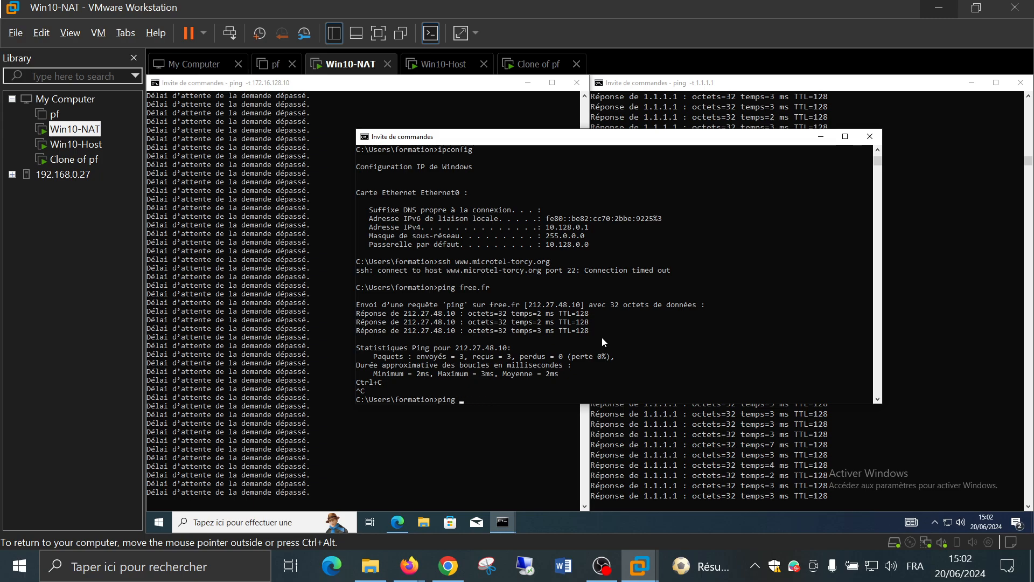
text(www.microtel-torcy.org)
key(Return)
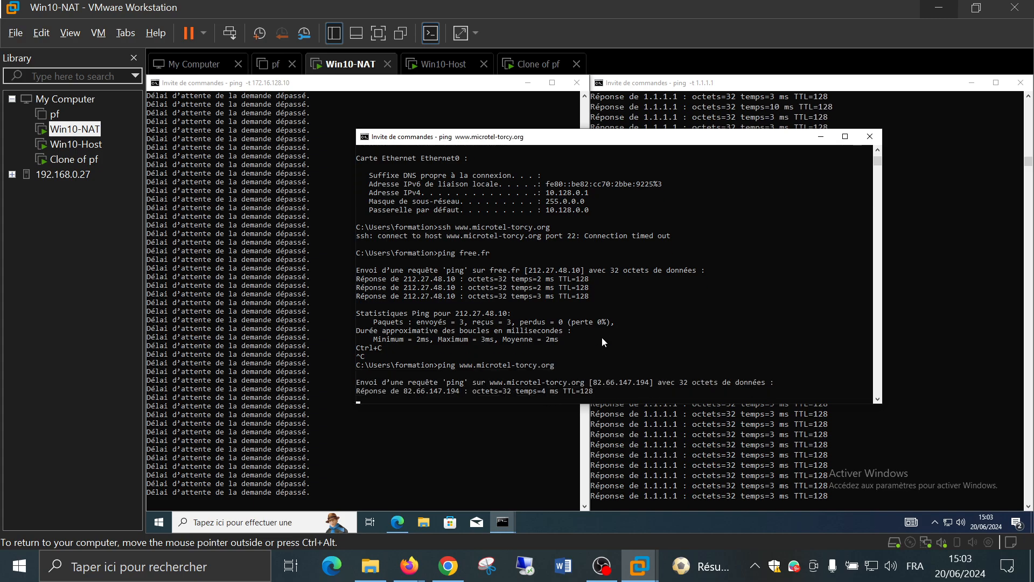
key(ctrl+c)
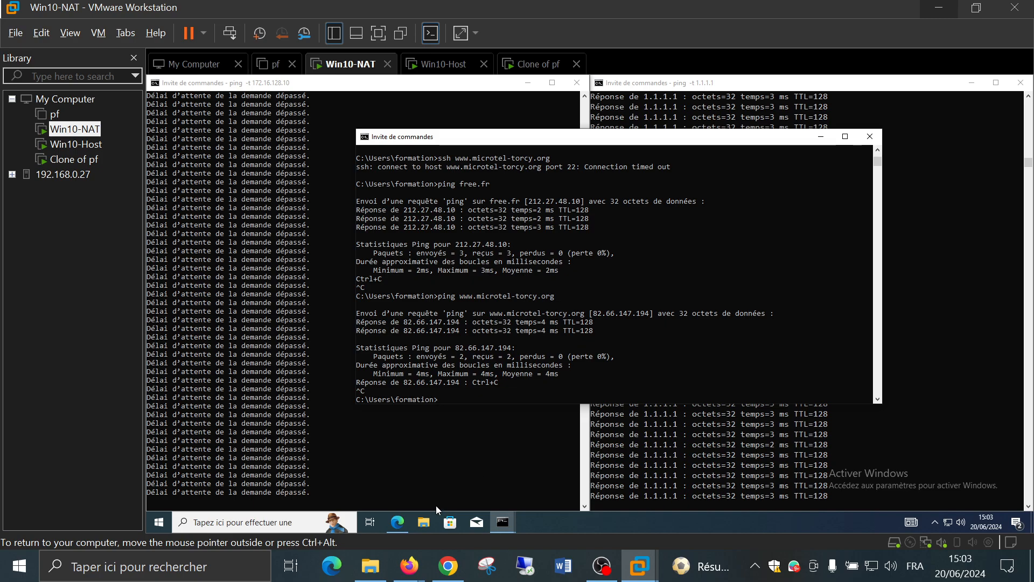
In the BigBlueButton class, mute the microphone, stop screen sharing, and switch to OBS
mouse_move(408, 565)
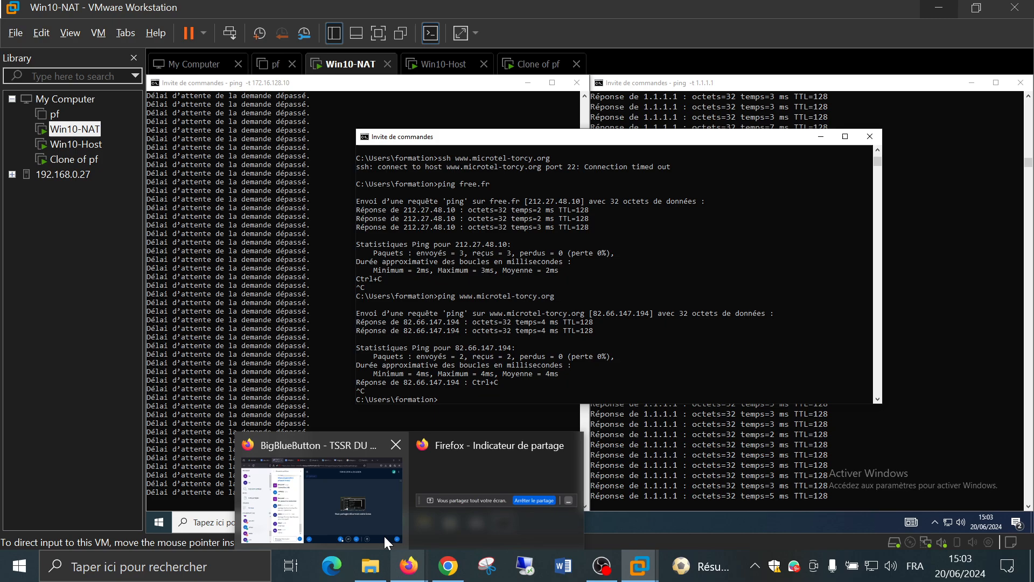
click(335, 508)
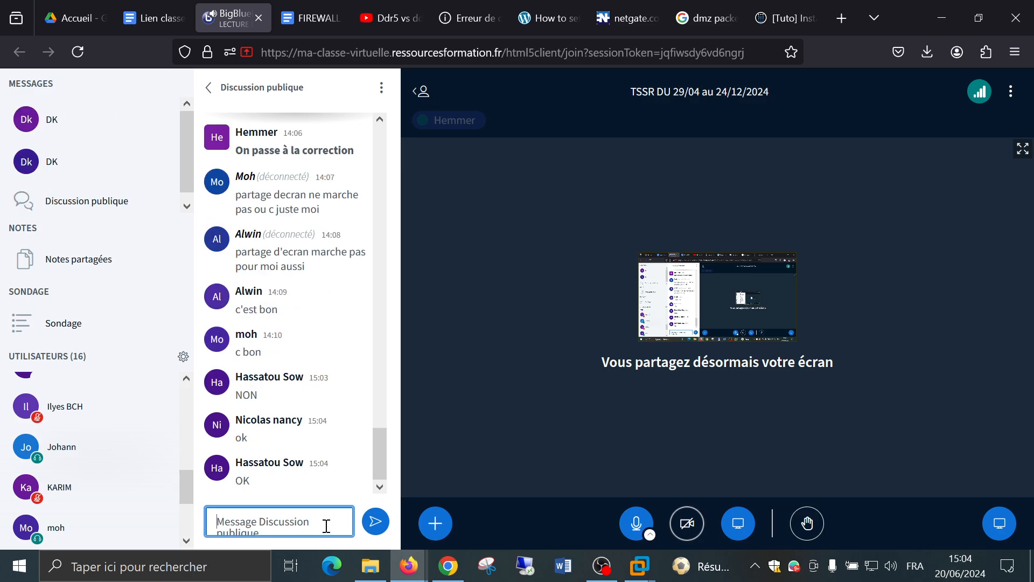
click(627, 530)
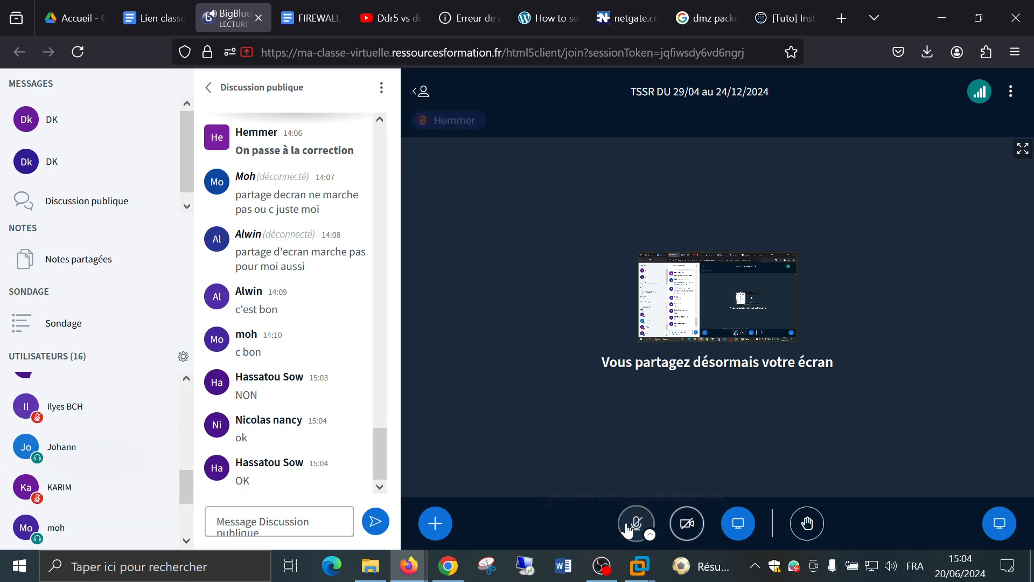
click(738, 525)
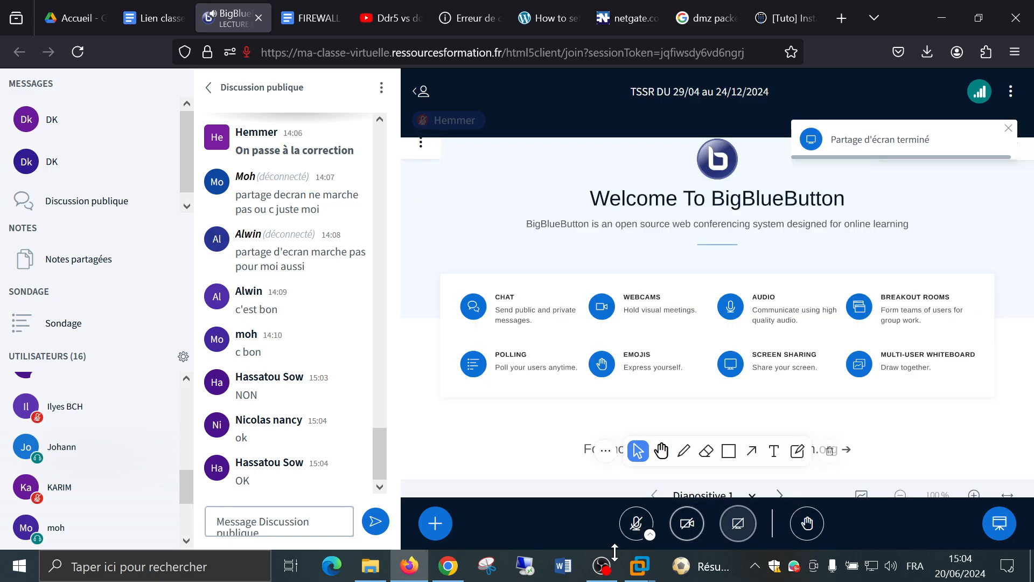
click(601, 565)
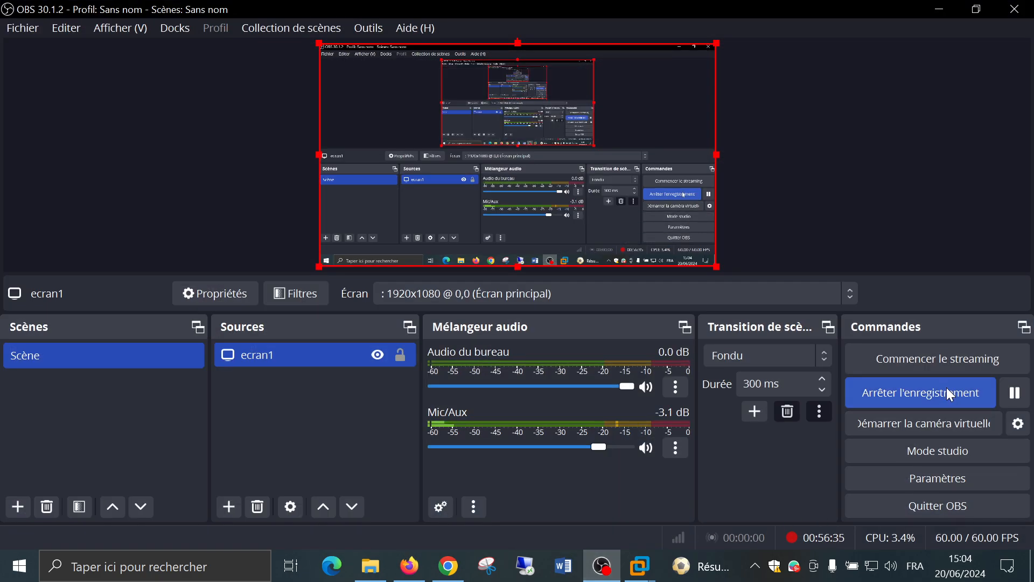